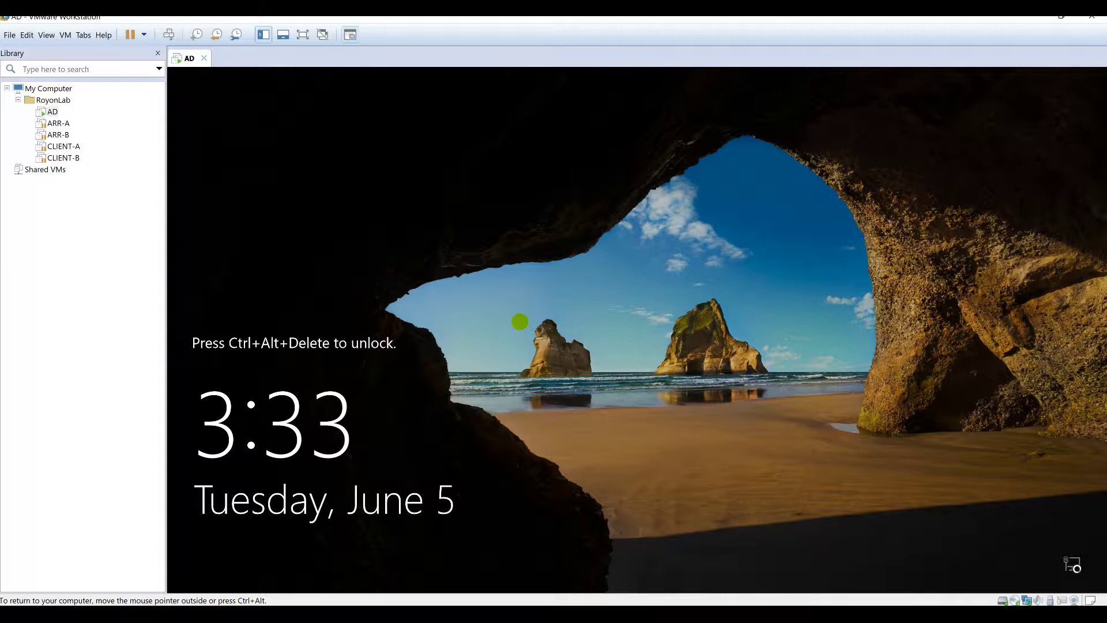
Step: Start a custom new virtual machine with Workstation 14.x compatibility, OS installed later, Windows Server 2012
left_click(10, 35)
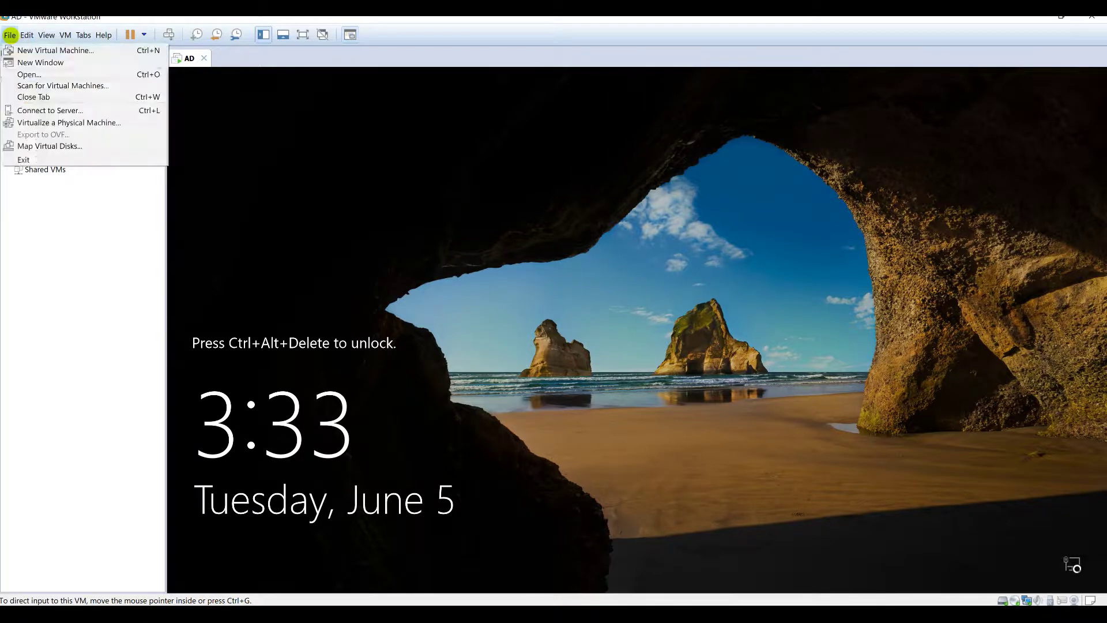
left_click(23, 50)
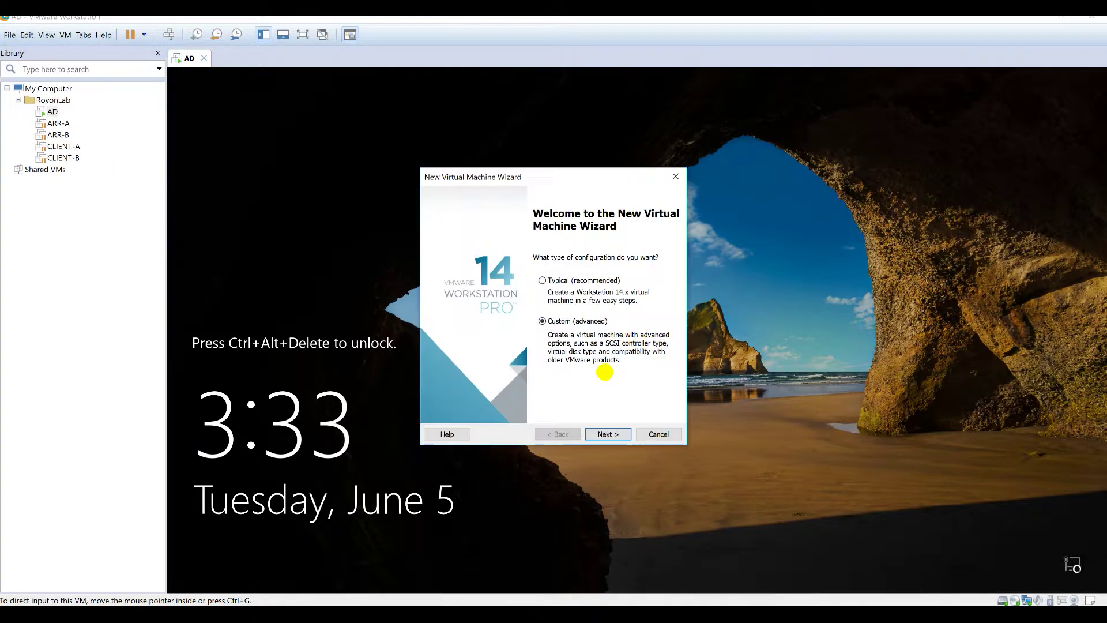
left_click(602, 434)
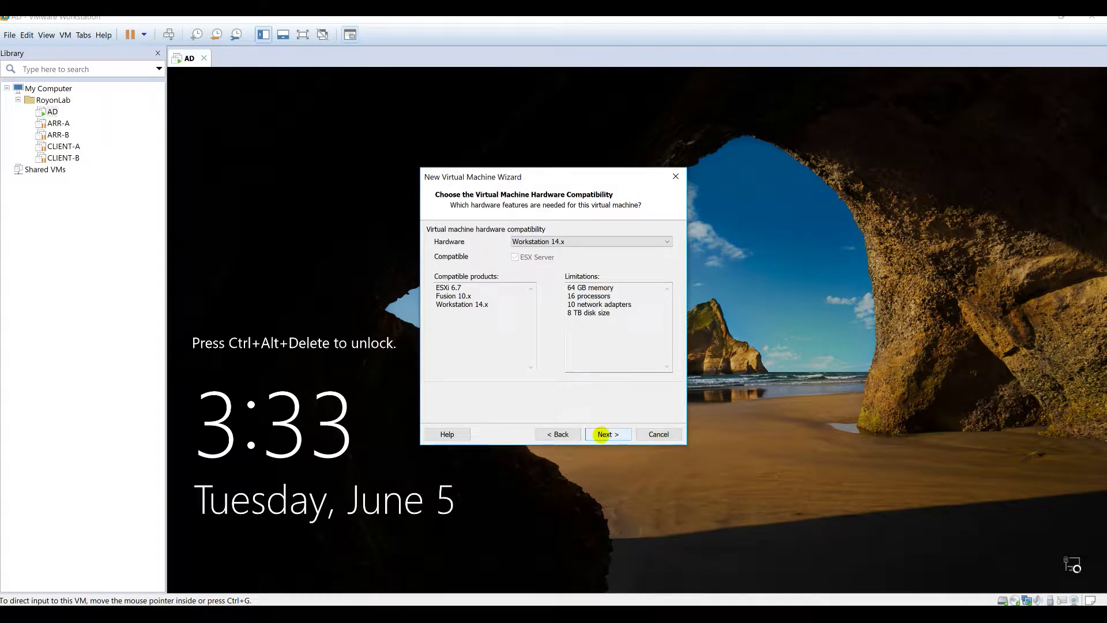
left_click(602, 435)
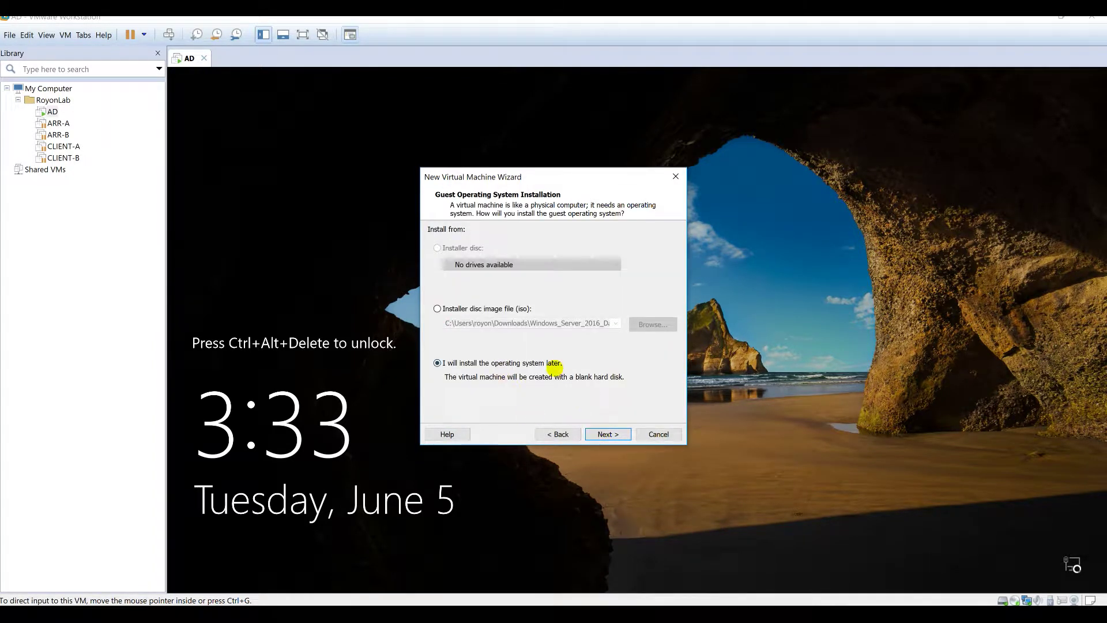
left_click(605, 435)
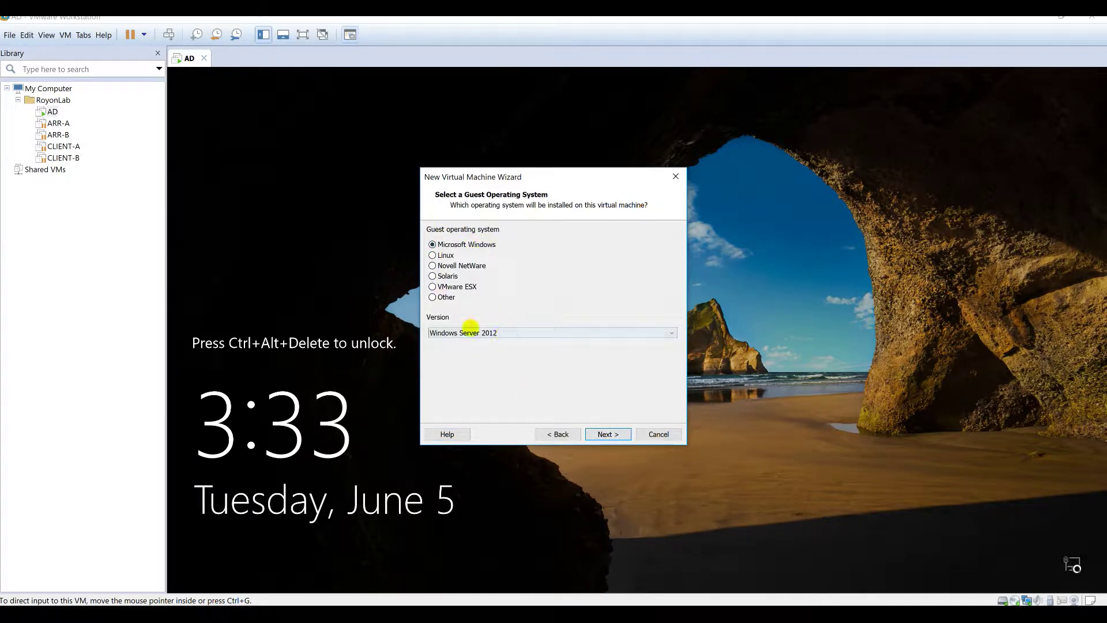
left_click(610, 432)
Step: Replace the default machine name with IIS-A
double_click(526, 248)
left_click_drag(480, 247, 430, 246)
type("IIS-A")
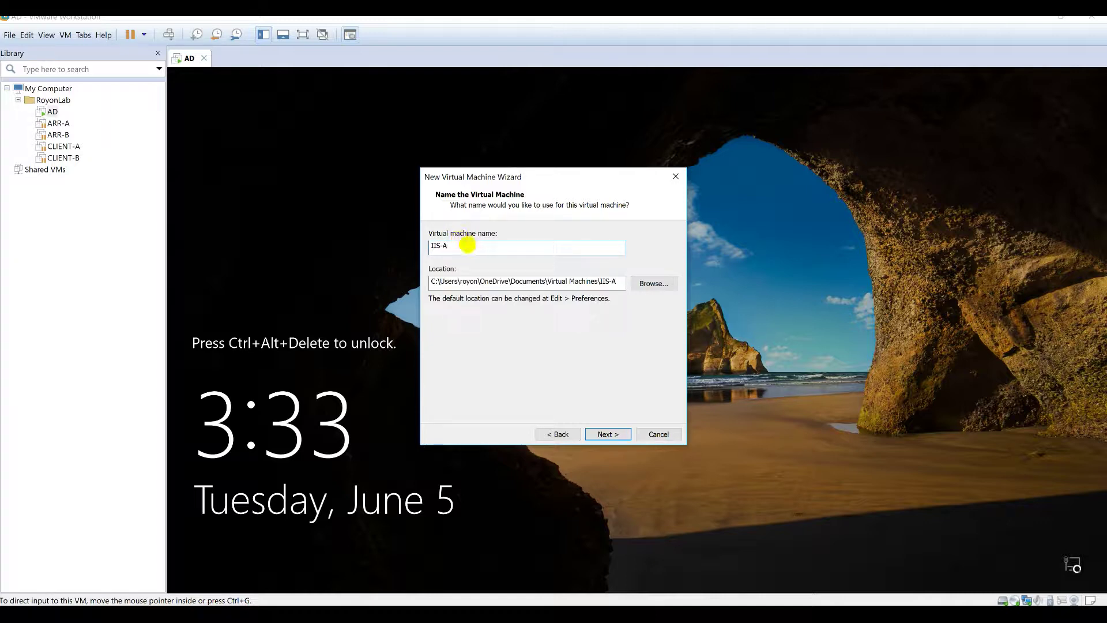
key("ctrl+a")
Step: Browse to OS (C:) > VMS and create a new IIS-A folder there
left_click(650, 284)
scroll(571, 333, "down", 3)
left_click(512, 318)
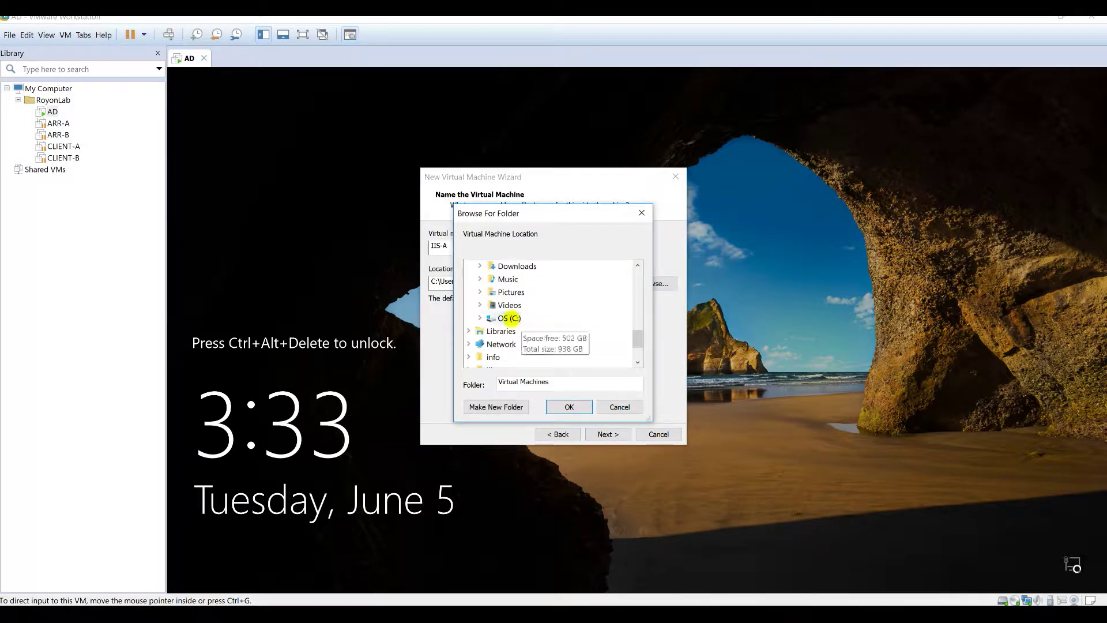
scroll(577, 336, "down", 3)
left_click(522, 318)
scroll(554, 320, "down", 1)
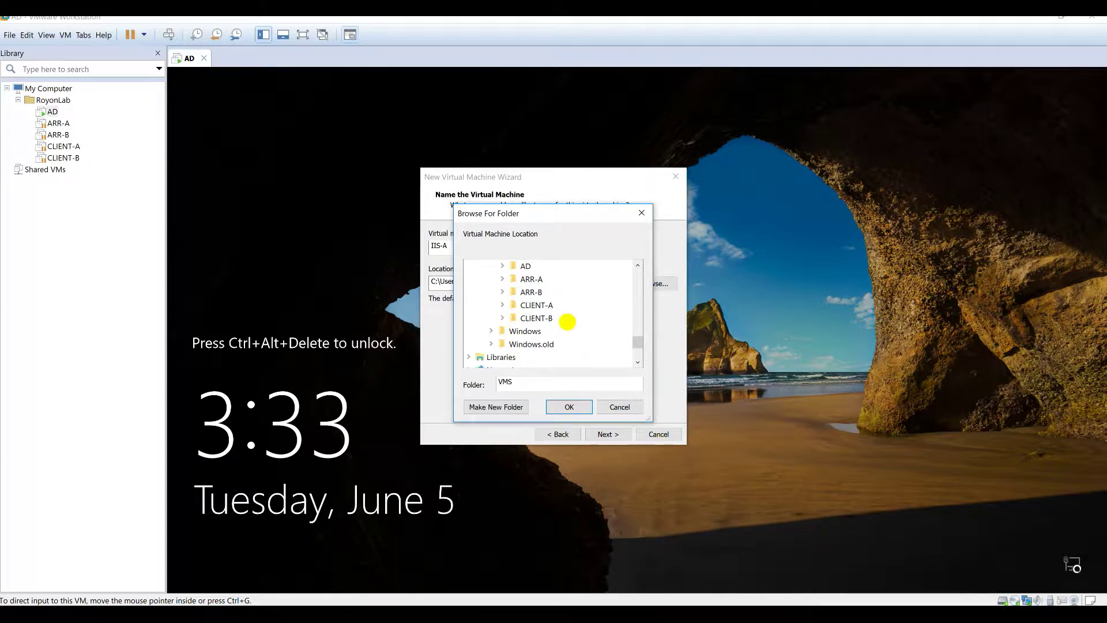
scroll(554, 343, "up", 1)
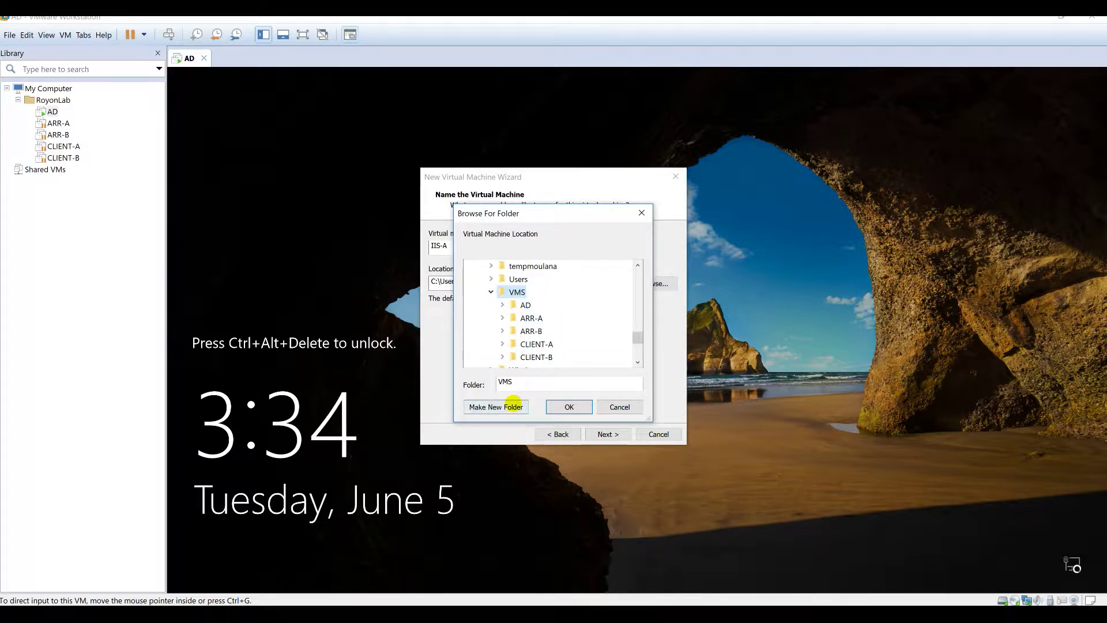
left_click(513, 406)
type("IIS-A")
key("Return")
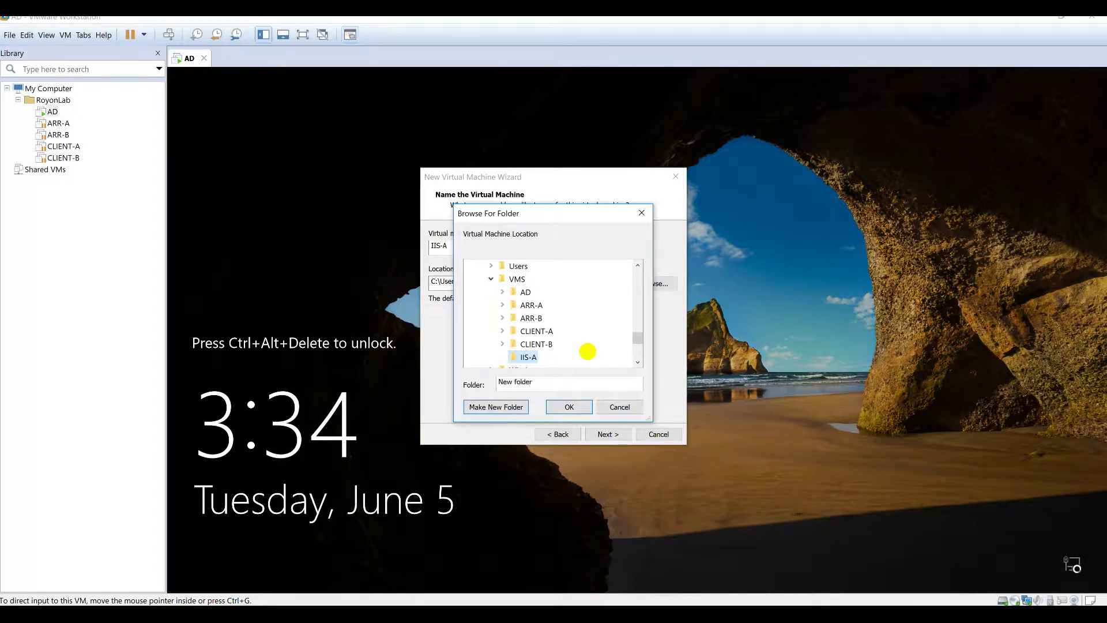
Step: Add an IIS-B folder under VMS and set C:\VMS\IIS-A as the machine location
left_click(518, 279)
left_click(496, 407)
type("IIS-A")
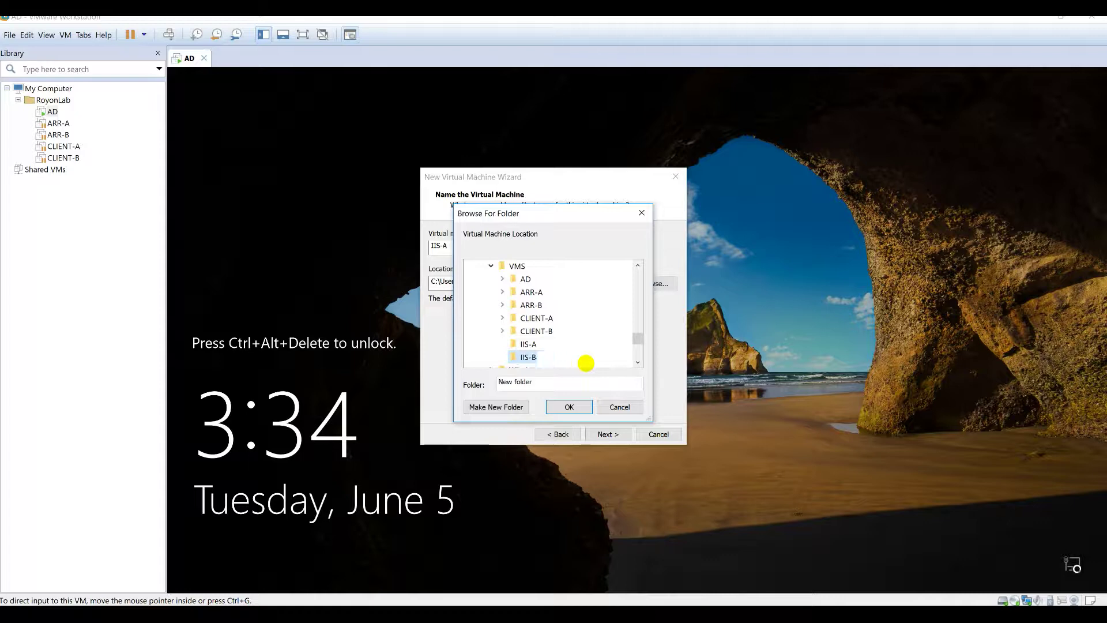
left_click(527, 345)
left_click(568, 407)
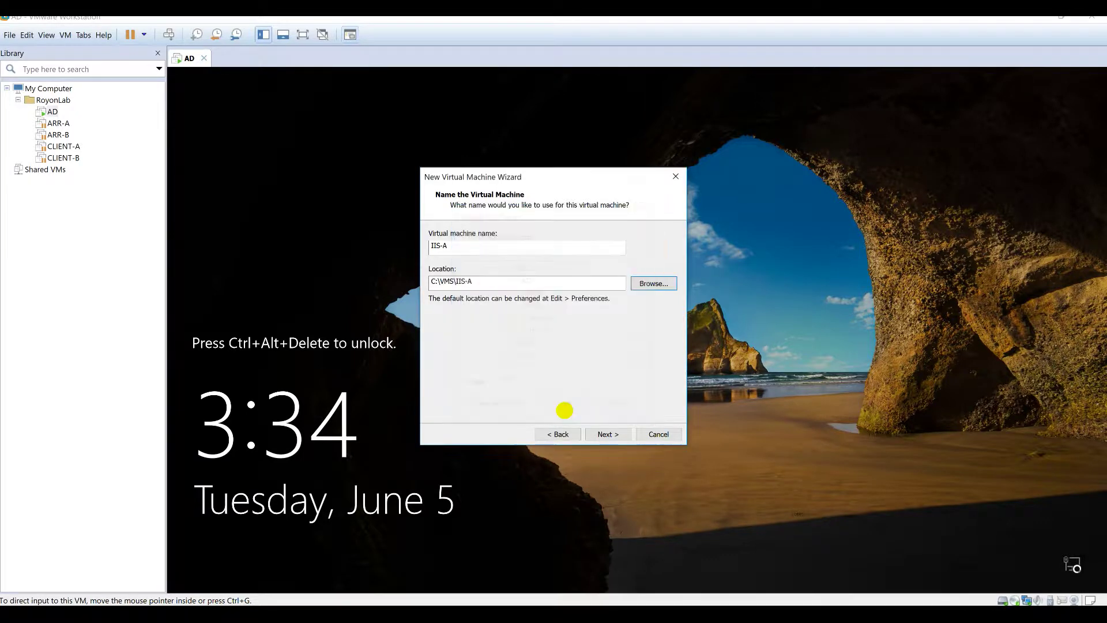
Step: Keep BIOS firmware, one processor, 2 GB memory, NAT, LSI Logic SAS, and create a new disk
left_click(607, 434)
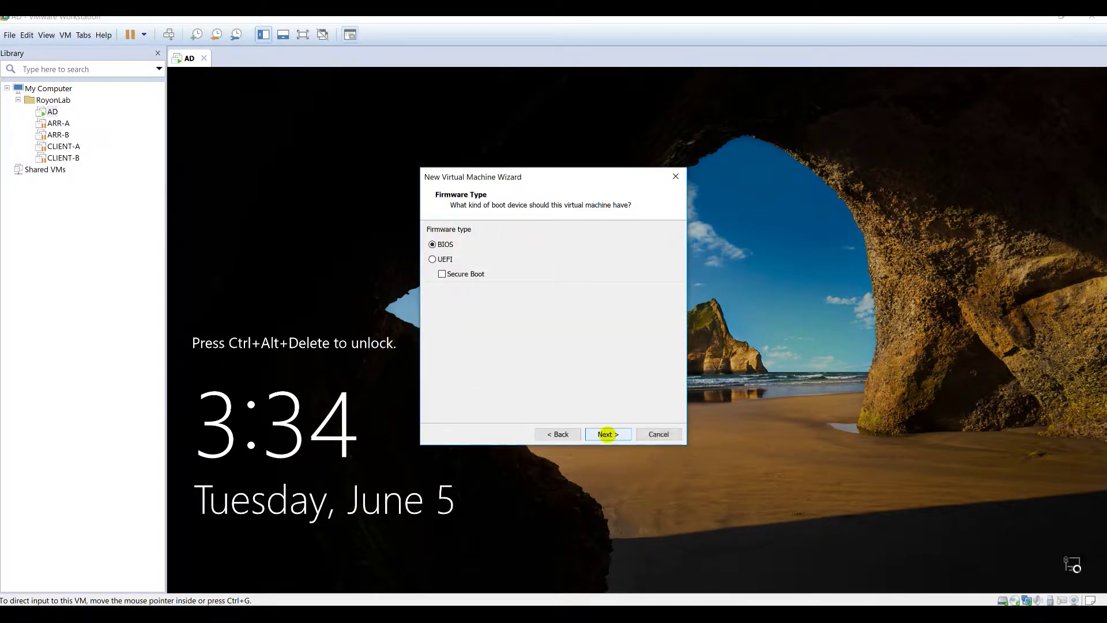
left_click(608, 434)
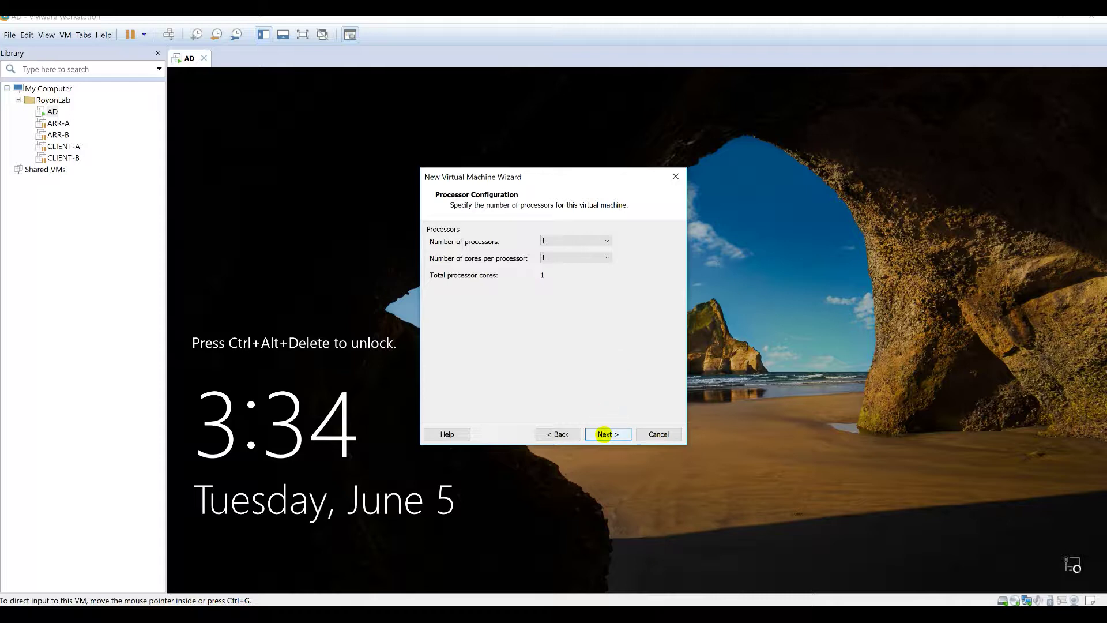
left_click(604, 433)
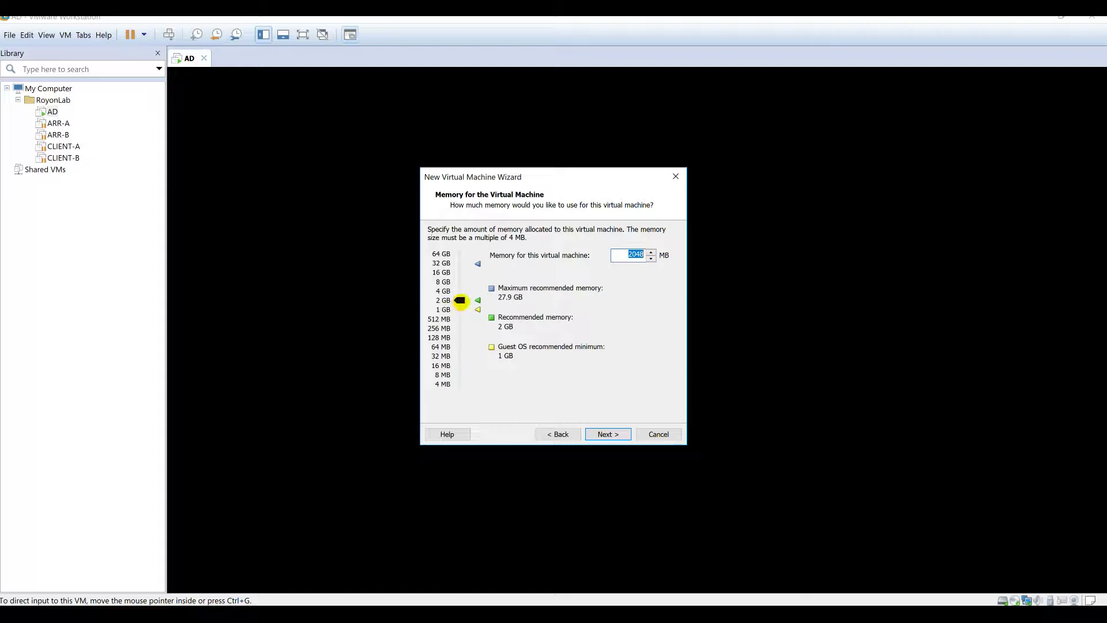
left_click(602, 434)
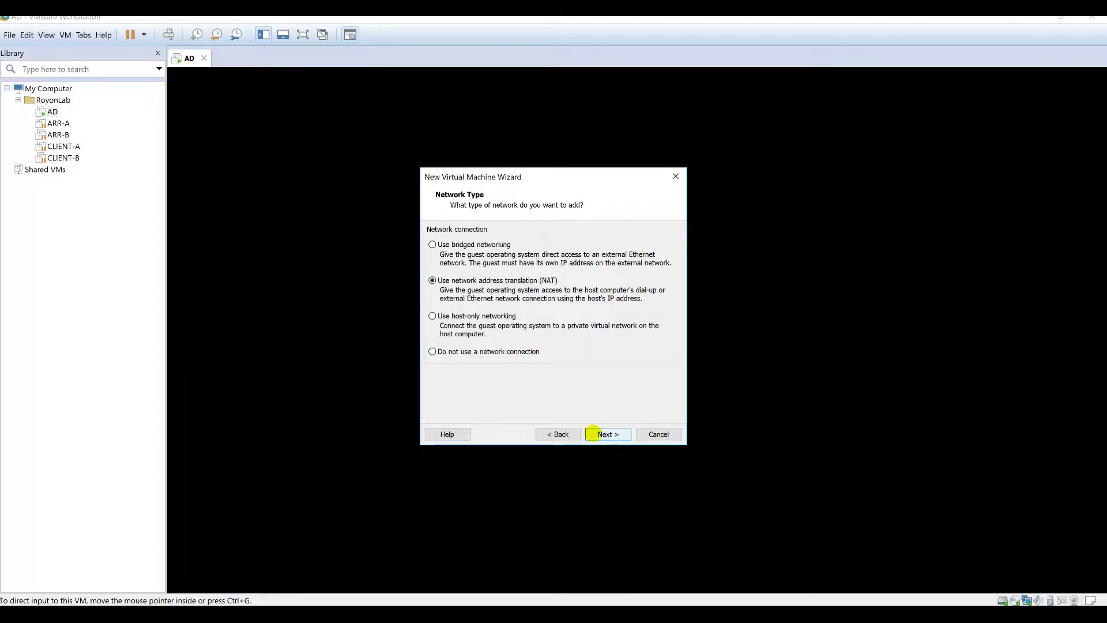
left_click(593, 433)
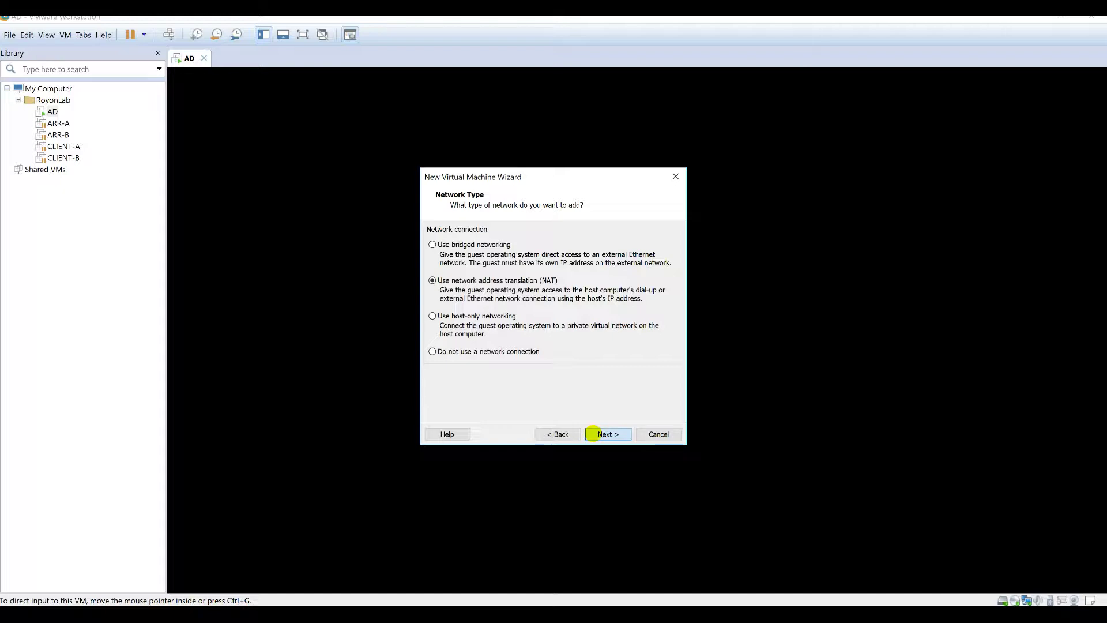
left_click(594, 433)
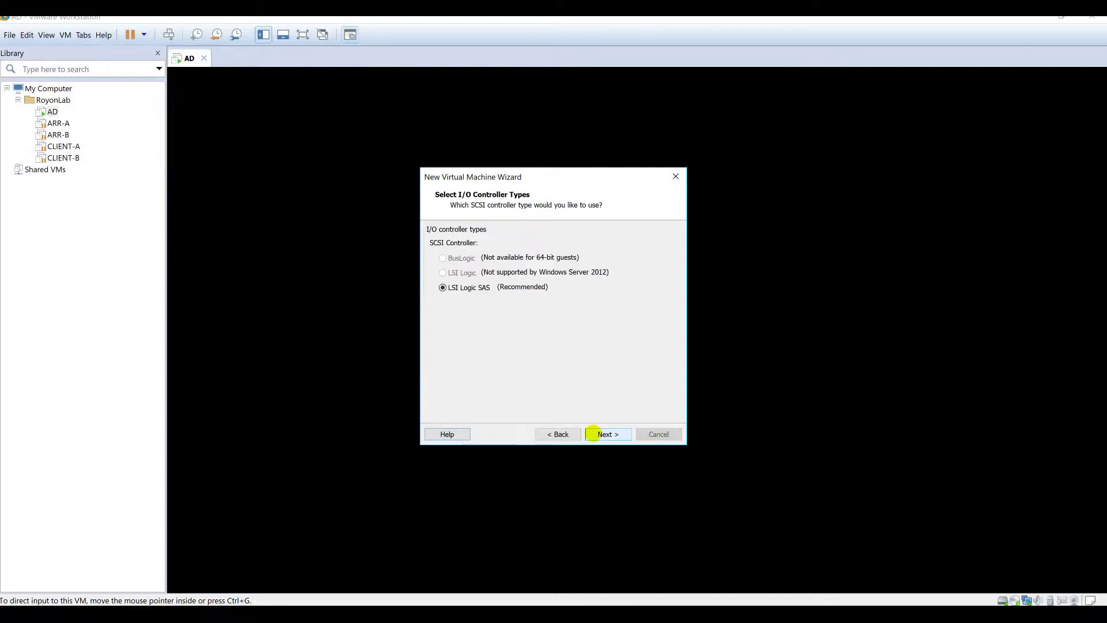
left_click(600, 433)
left_click(601, 434)
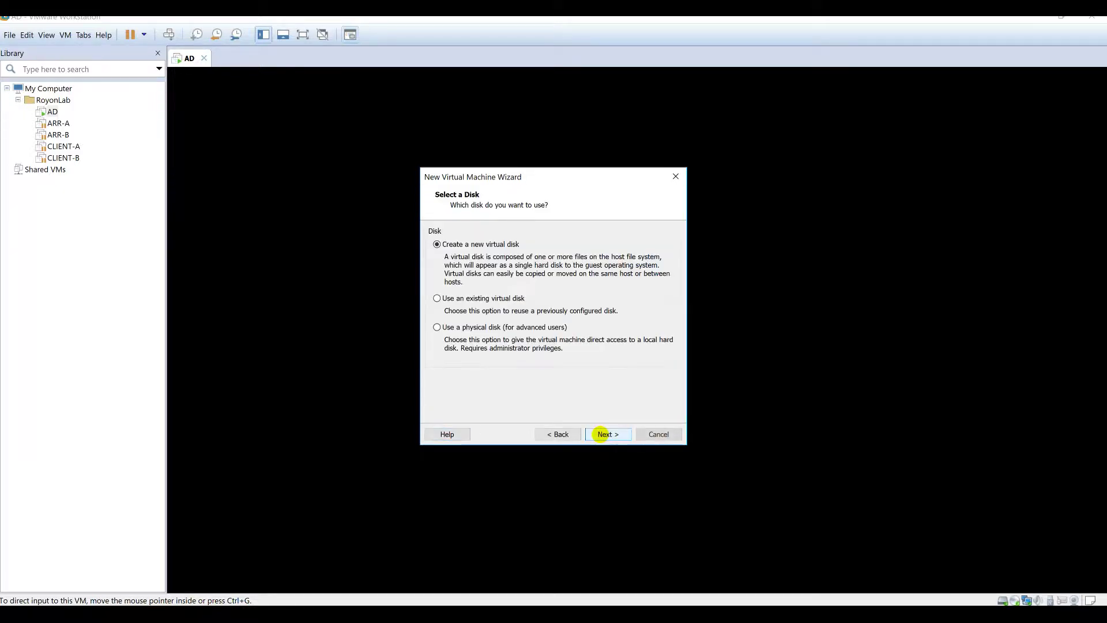
left_click(603, 434)
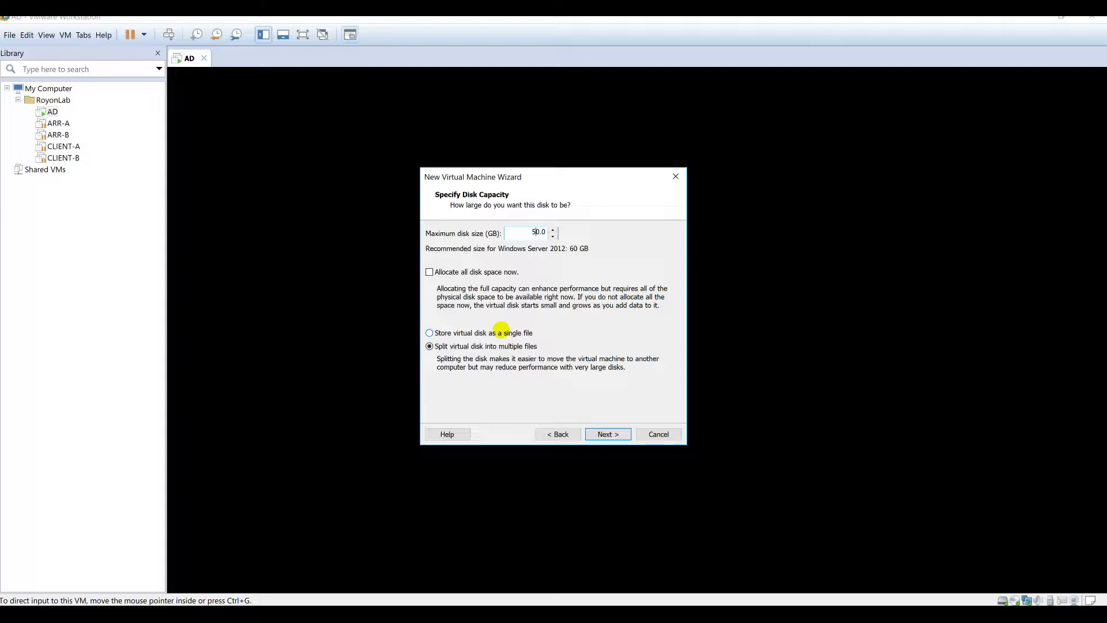
Step: Store the 50 GB disk as C:\VMS\IIS-A\IIS-A.vmdk and open Customize Hardware from the summary
left_click(607, 434)
left_click(649, 265)
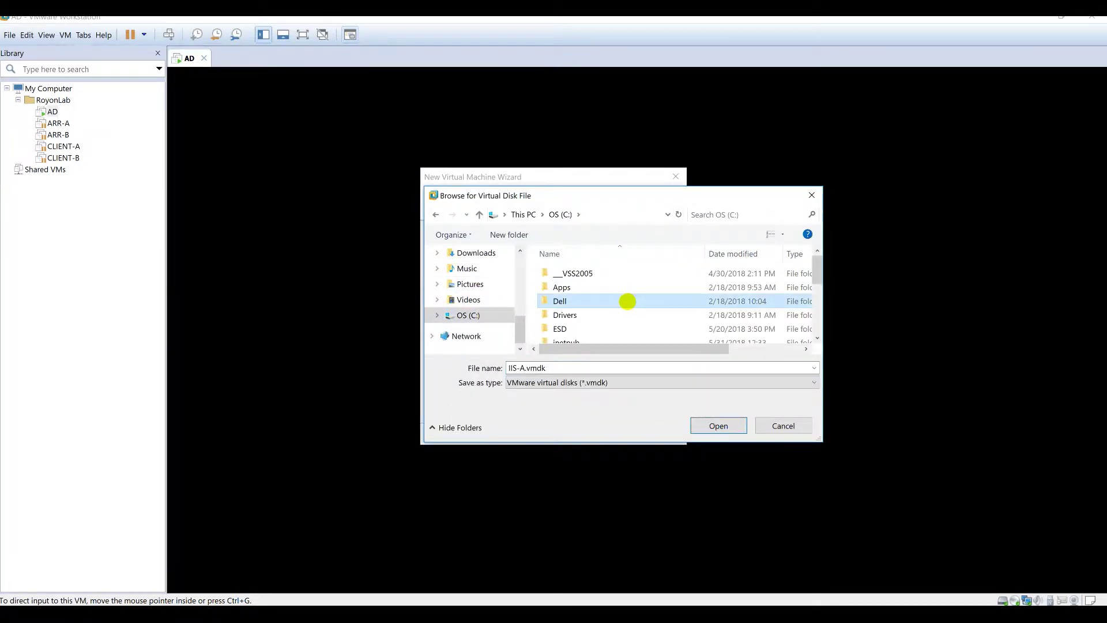
scroll(630, 301, "down", 5)
double_click(595, 309)
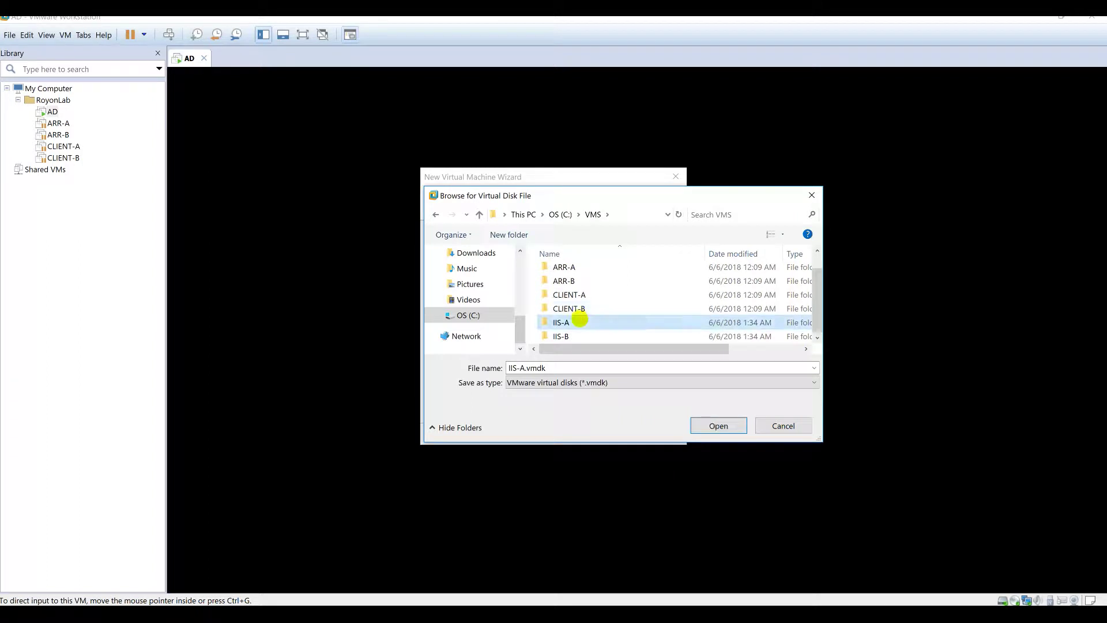
double_click(571, 321)
left_click(718, 425)
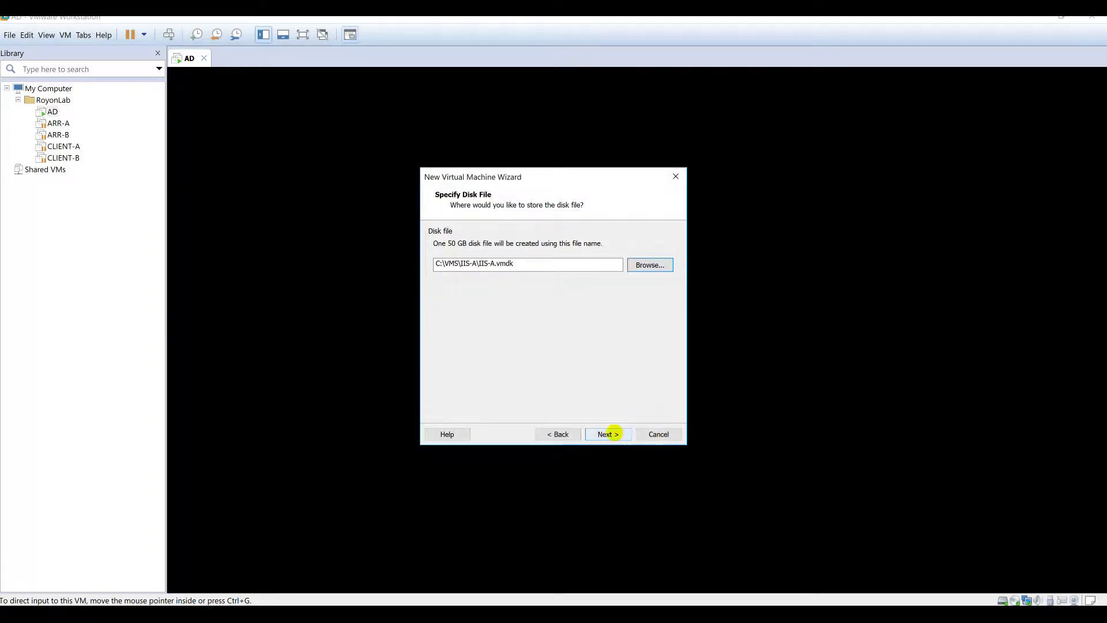
left_click(608, 434)
left_click(467, 357)
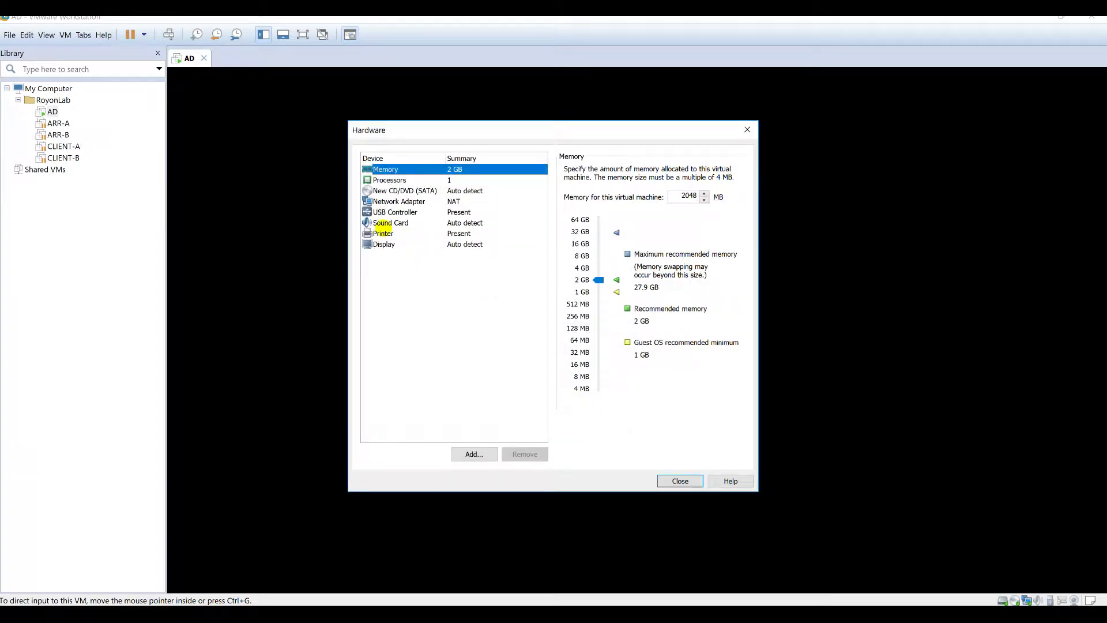
Step: Remove the sound card and printer from IIS-A's hardware
left_click(386, 222)
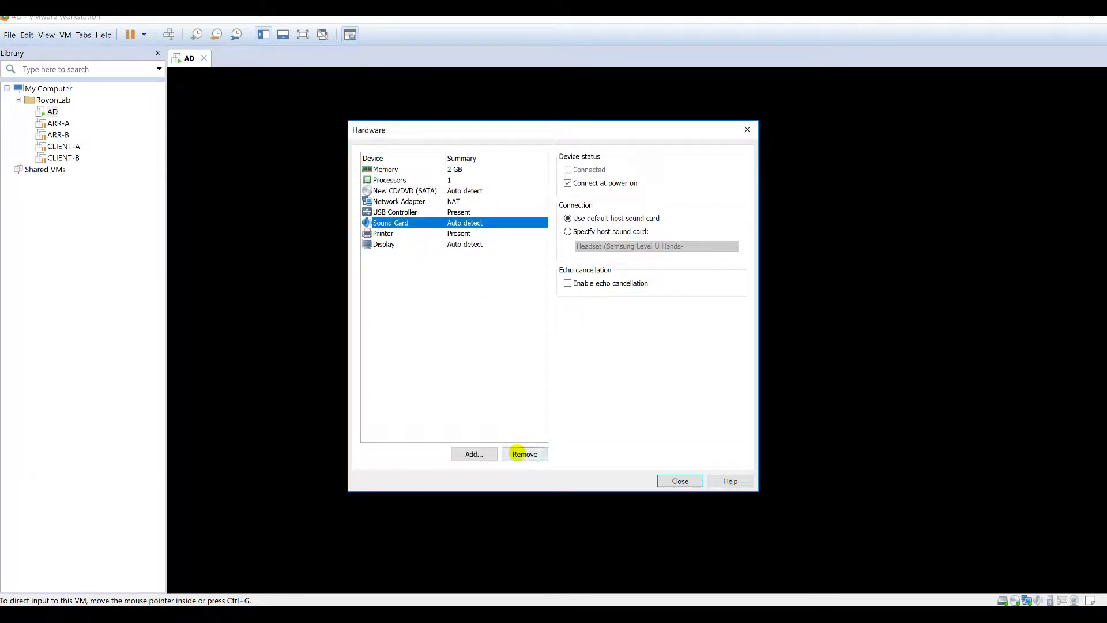
left_click(523, 454)
left_click(397, 222)
left_click(523, 454)
Step: Attach the Windows Server 2016 ISO from Downloads to the CD/DVD drive and close
left_click(465, 190)
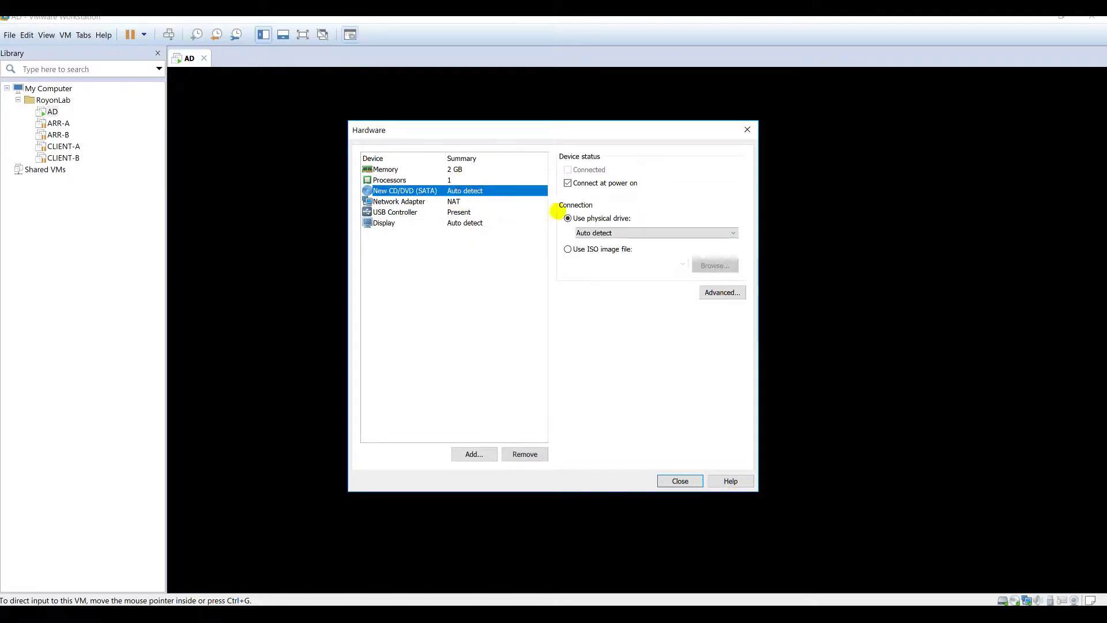
left_click(574, 249)
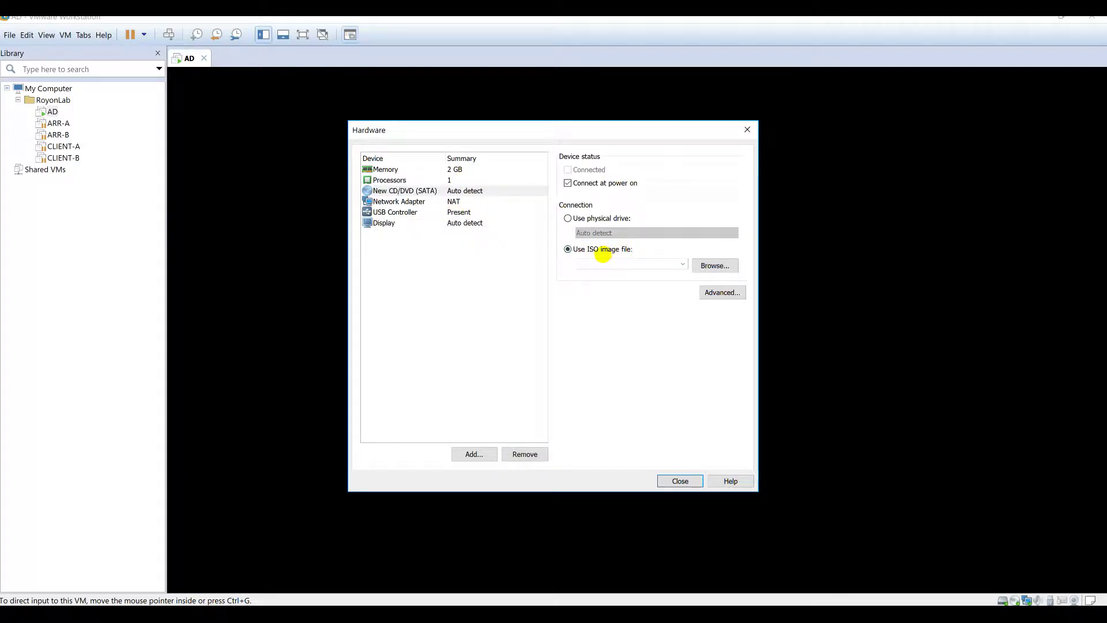
left_click(711, 266)
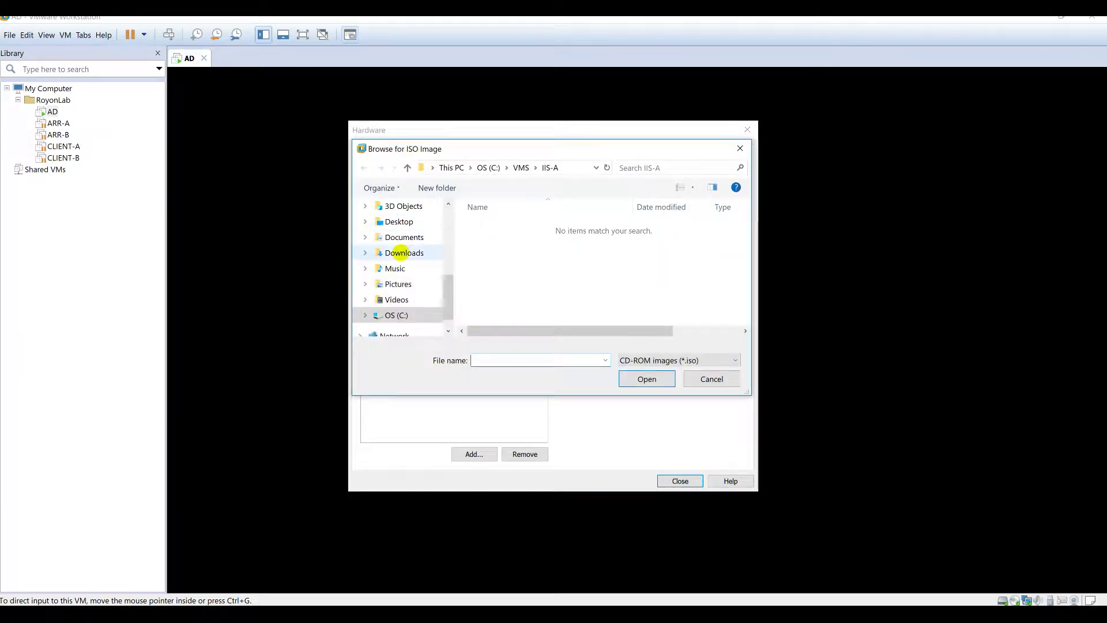
left_click(404, 252)
scroll(519, 271, "down", 5)
double_click(530, 290)
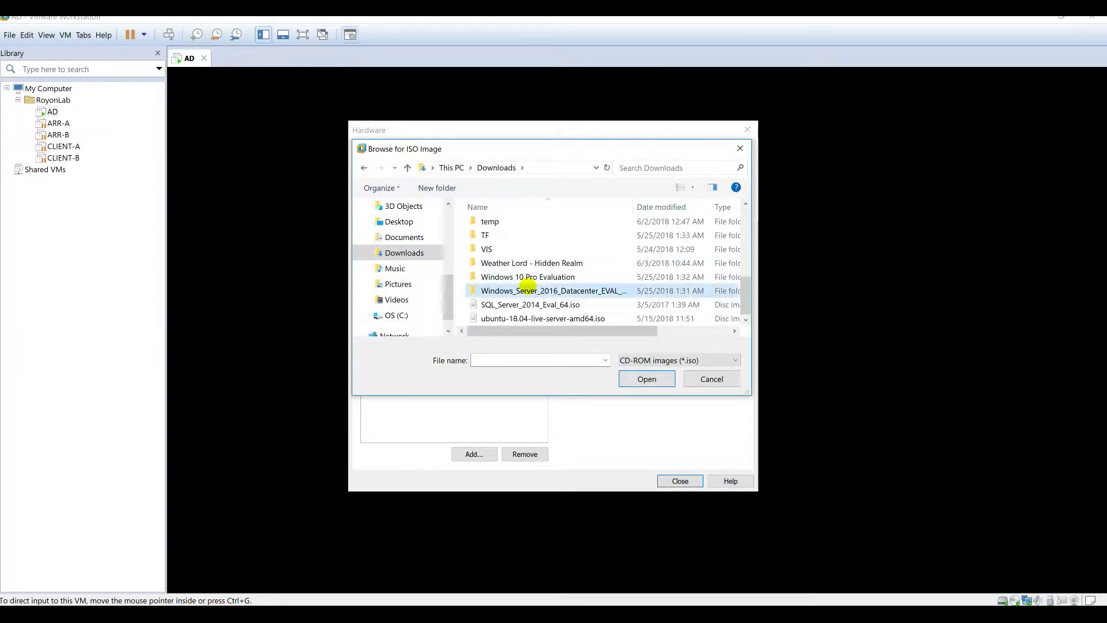
double_click(522, 237)
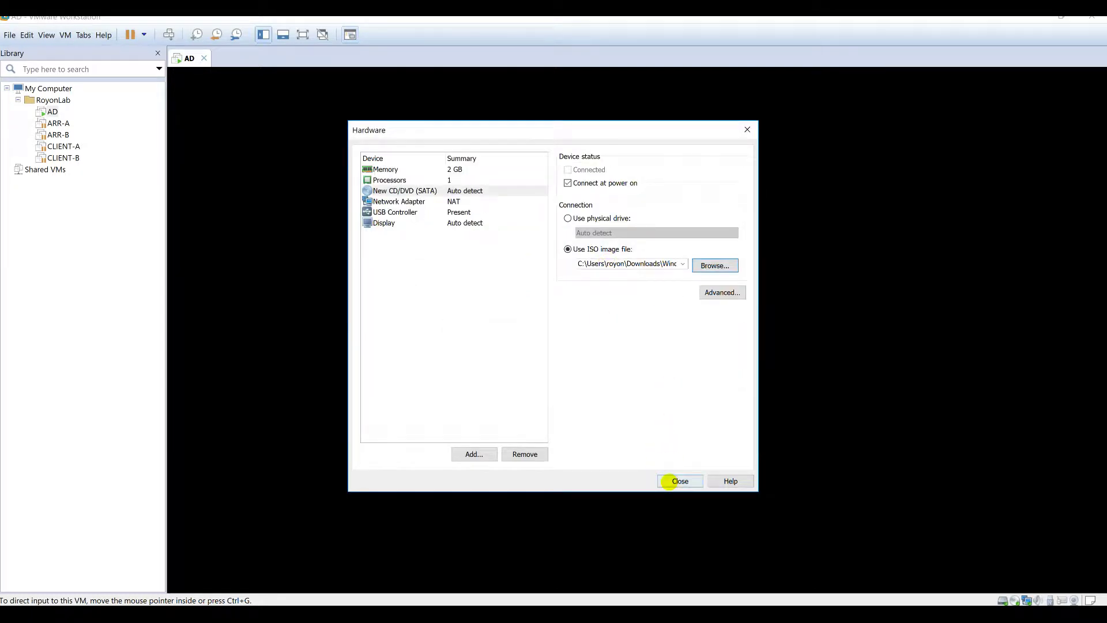
left_click(669, 481)
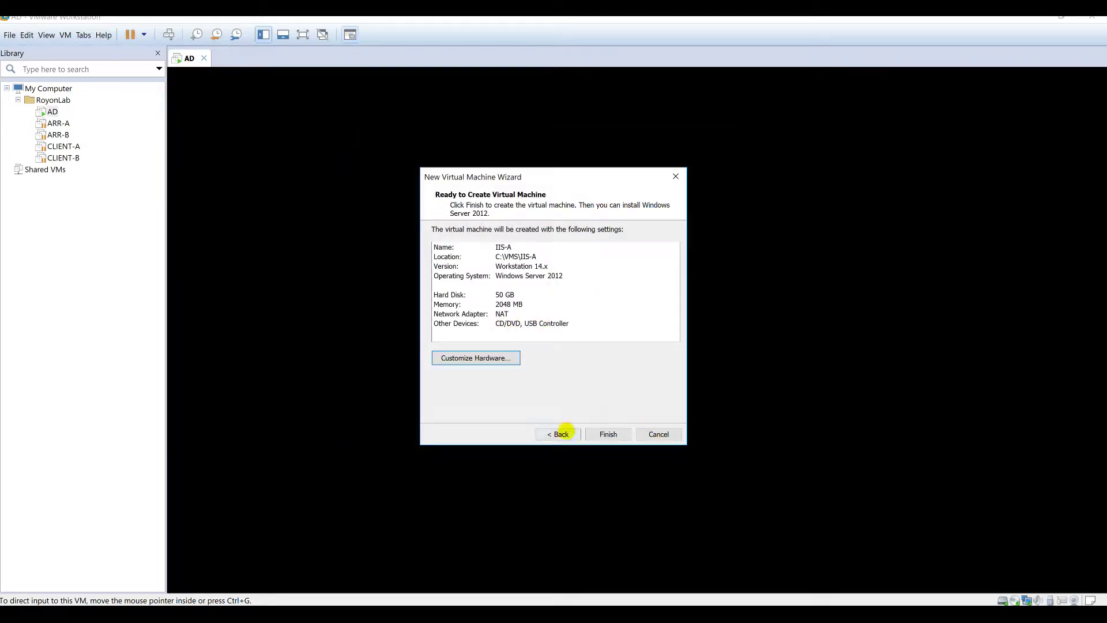
Step: Finish IIS-A, power it on, and move it into RoyonLab below CLIENT-B
left_click(590, 434)
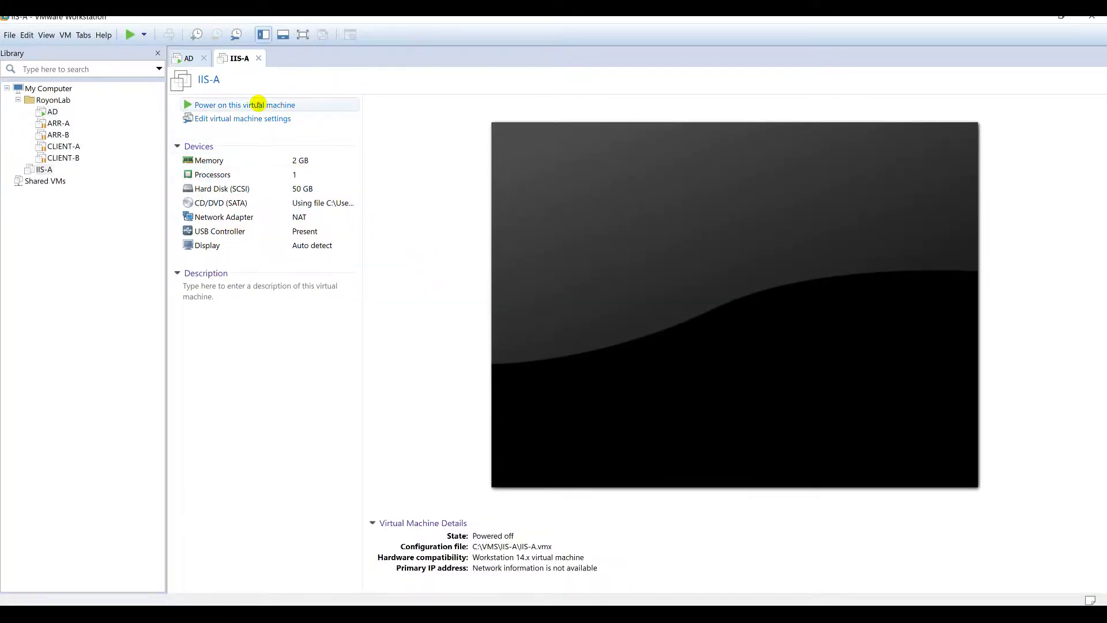
left_click(254, 106)
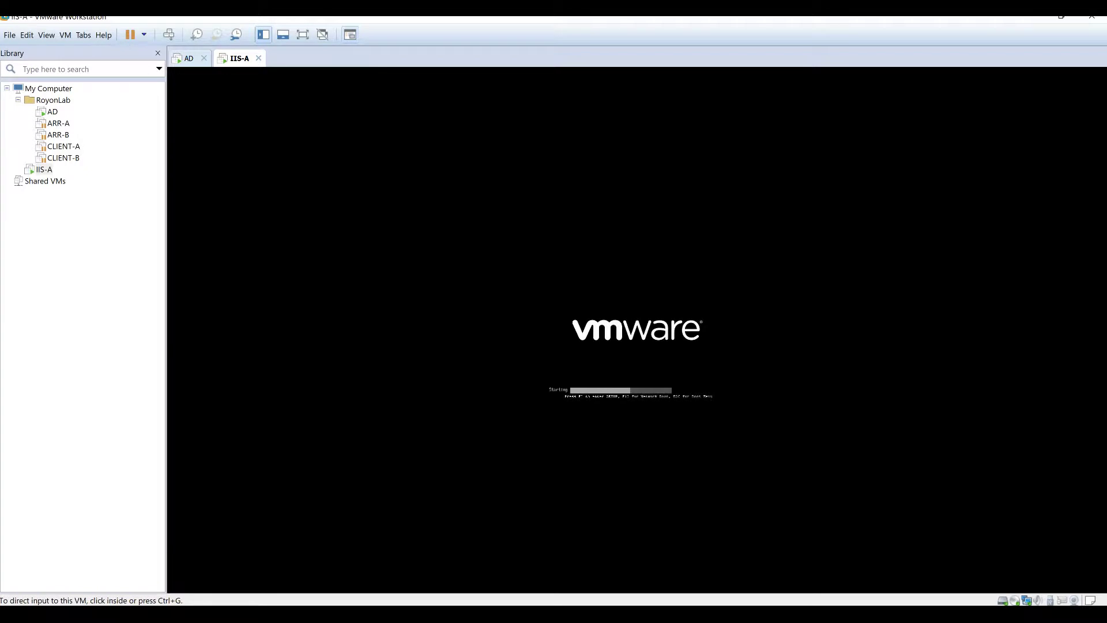
left_click_drag(41, 169, 67, 160)
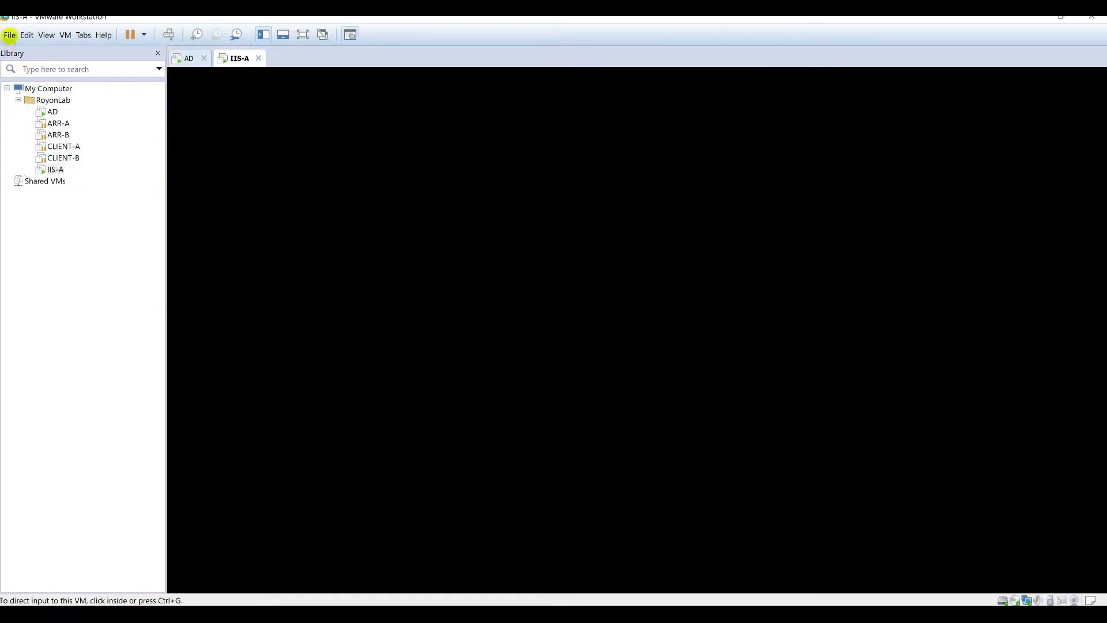
Step: Start another new virtual machine and name it IIS-B
left_click(9, 35)
left_click(11, 50)
left_click(607, 434)
left_click(607, 434)
left_click(607, 434)
left_click(608, 434)
type("IIS-B")
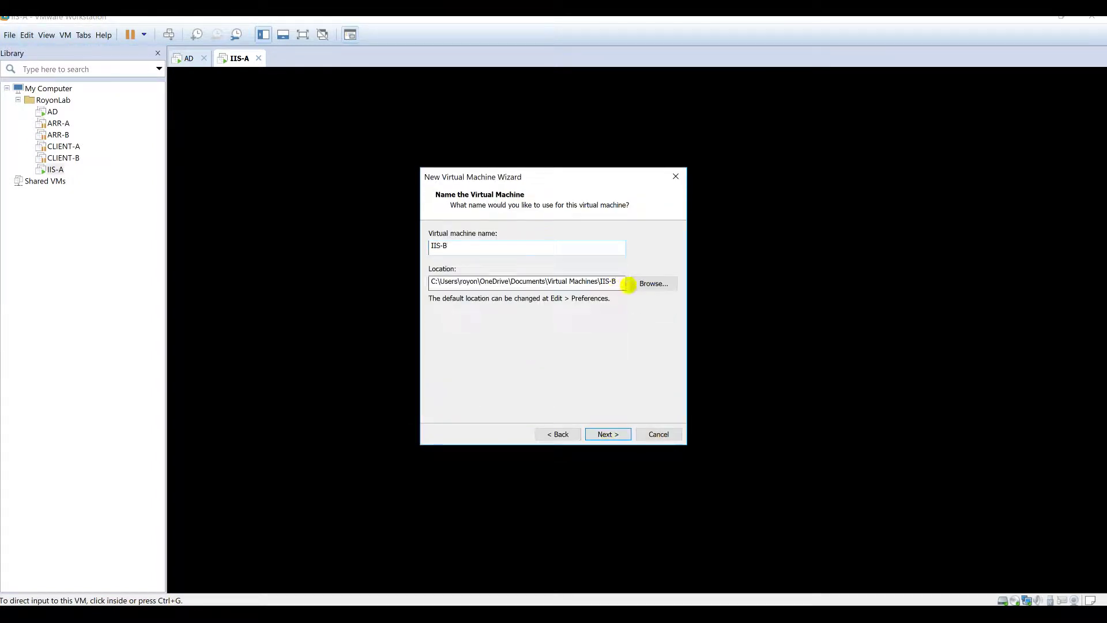
Step: Create an IIS-B folder under C:\VMS and set it as the machine location
left_click(654, 283)
double_click(511, 279)
scroll(549, 304, "down", 4)
double_click(519, 279)
left_click(494, 406)
type("IIS-B")
key("Return")
left_click(570, 405)
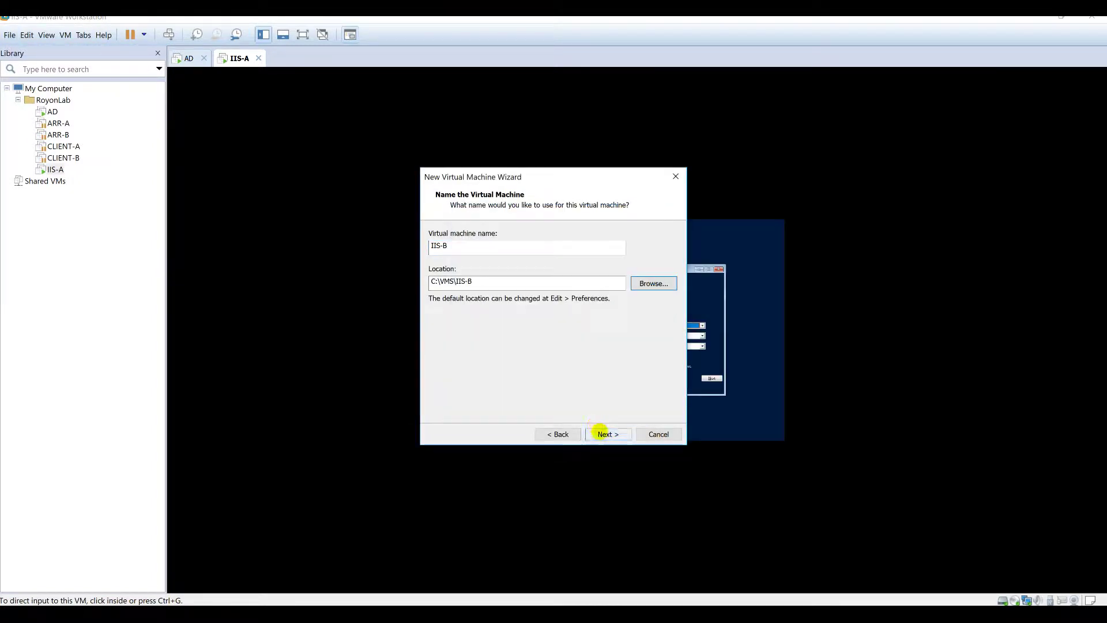
Step: Give IIS-B a 50 GB virtual disk stored as a single file
left_click(600, 433)
left_click(600, 433)
left_click(601, 432)
left_click(601, 433)
left_click(601, 433)
left_click(601, 433)
left_click(601, 432)
type("50")
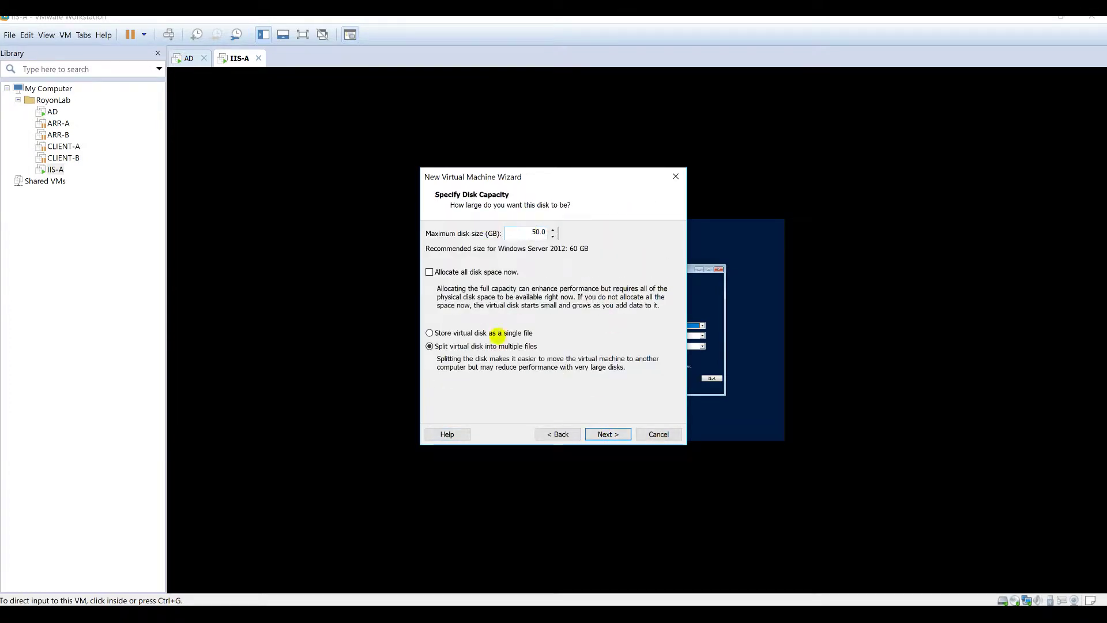
left_click(493, 334)
left_click(608, 433)
Step: Save IIS-B's disk file in C:\VMS\IIS-B
left_click(652, 264)
left_click(465, 256)
scroll(590, 314, "down", 5)
double_click(592, 319)
scroll(585, 313, "down", 4)
double_click(584, 313)
scroll(584, 313, "down", 3)
left_click(577, 335)
left_click(719, 422)
Step: Remove the sound card and printer from IIS-B's hardware
left_click(719, 424)
left_click(608, 434)
left_click(508, 356)
left_click(407, 223)
left_click(524, 454)
left_click(525, 454)
Step: Attach the Windows Server 2016 ISO to IIS-B's CD/DVD drive, finish, and power it on
left_click(405, 191)
left_click(602, 249)
left_click(716, 266)
left_click(405, 252)
scroll(531, 283, "down", 5)
double_click(531, 290)
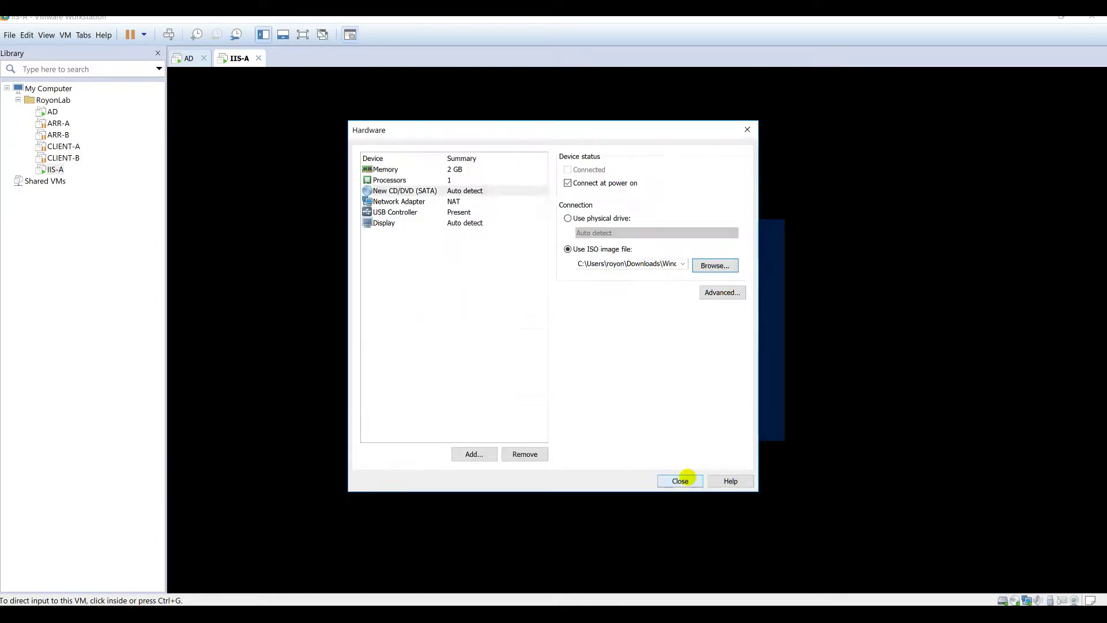
left_click(681, 481)
left_click(608, 434)
left_click(267, 99)
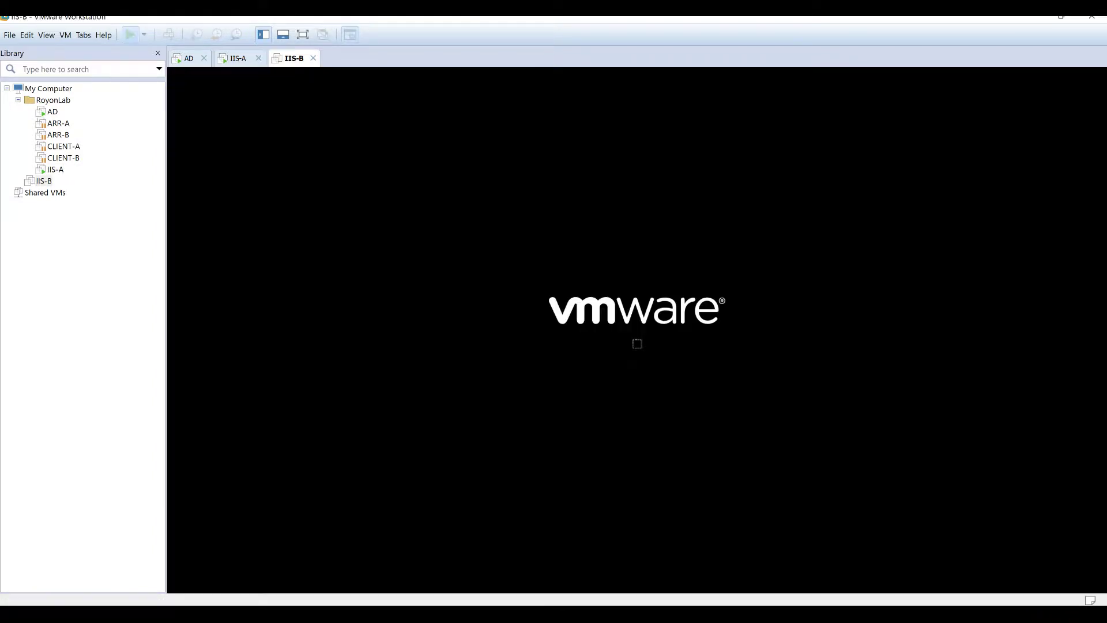
Step: On IIS-A, choose Install now, accept the license, and run a Custom install on the disk
left_click(238, 58)
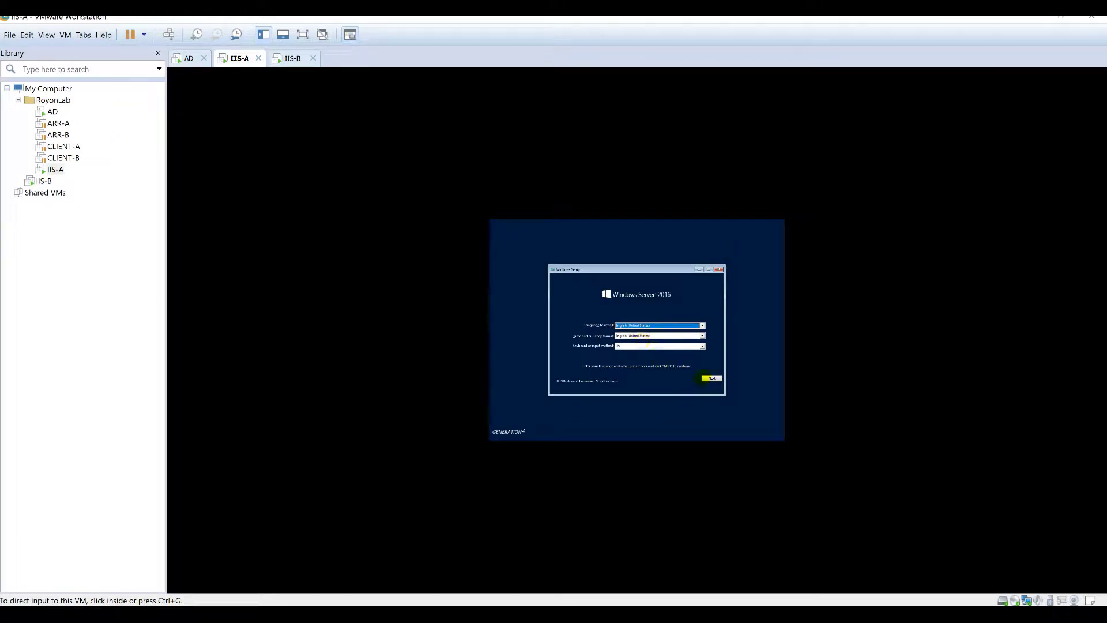
left_click(711, 378)
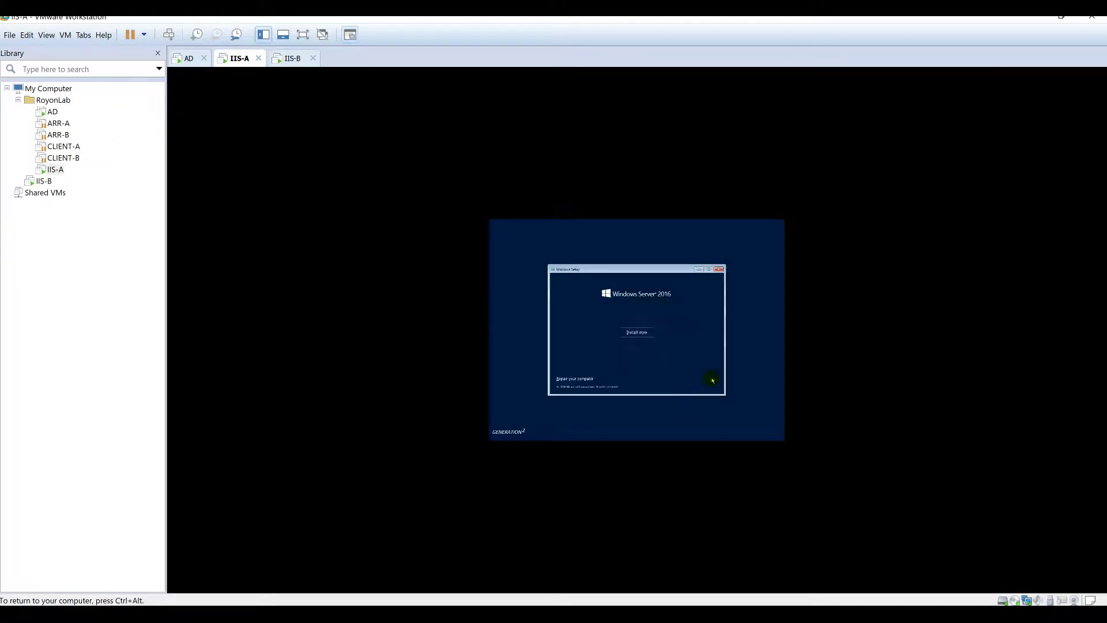
left_click(643, 334)
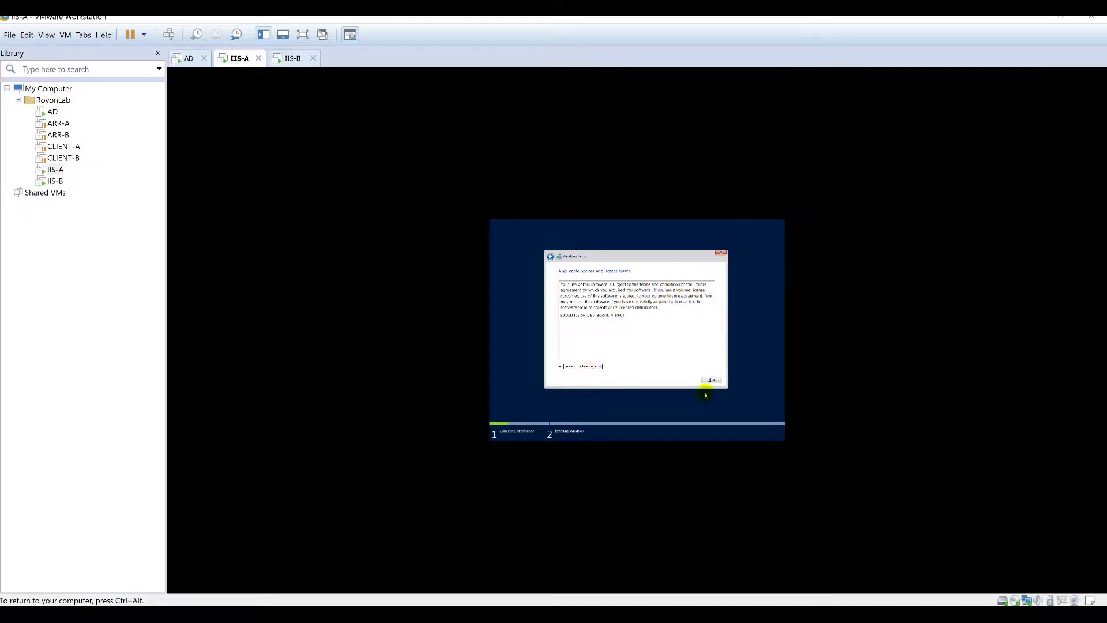
left_click(712, 381)
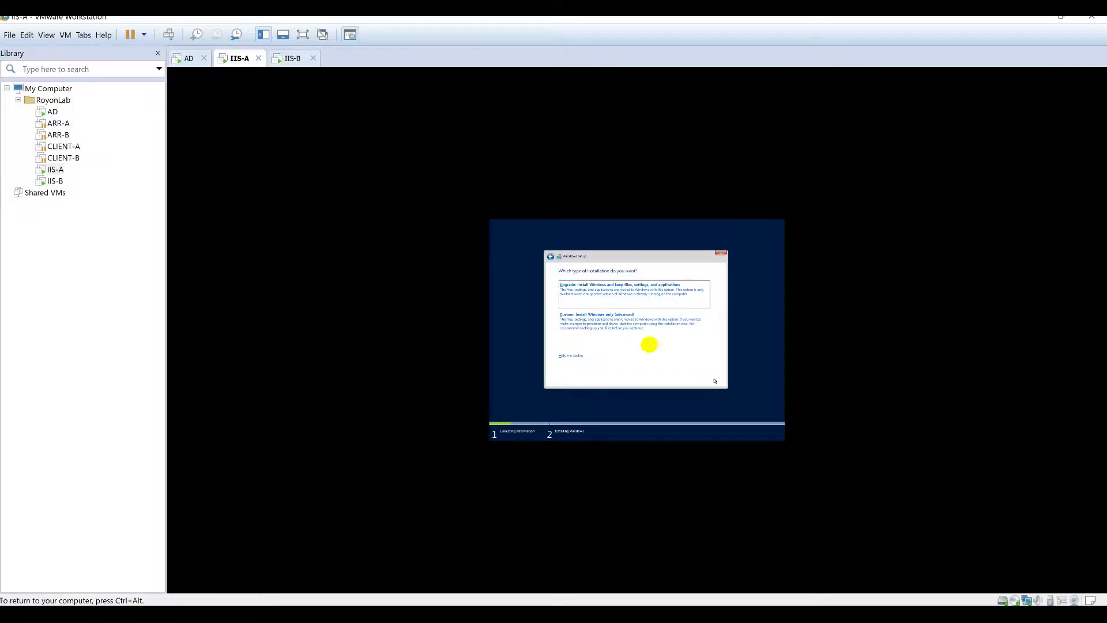
left_click(647, 342)
left_click(709, 381)
key("ctrl+alt")
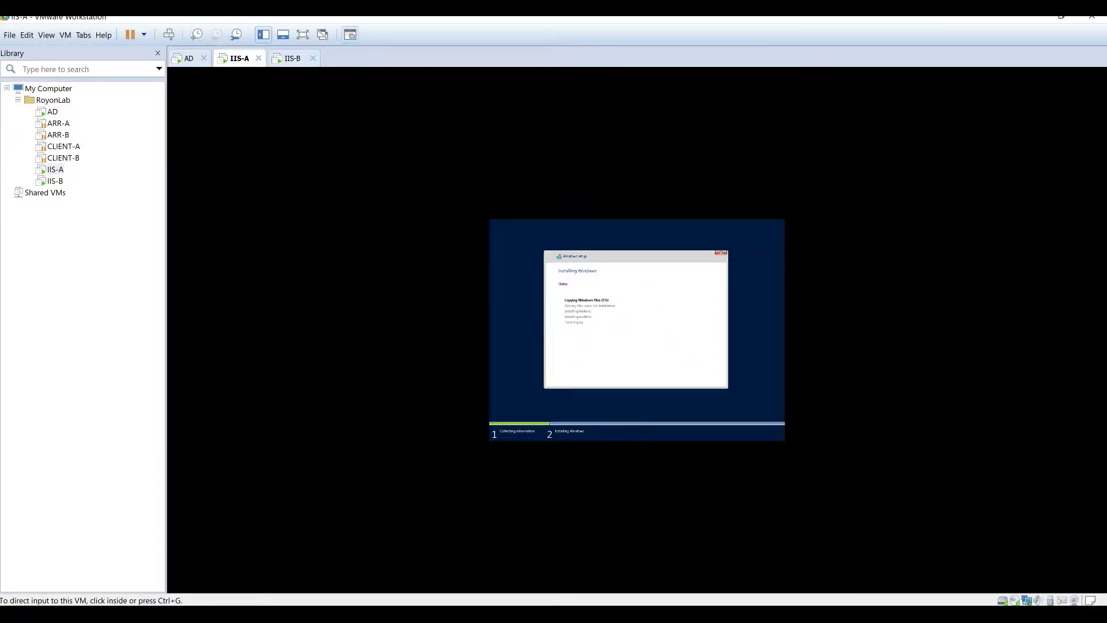
Step: Launch IIS-B's custom Windows install with license accepted, then return to IIS-A's password page
left_click(291, 60)
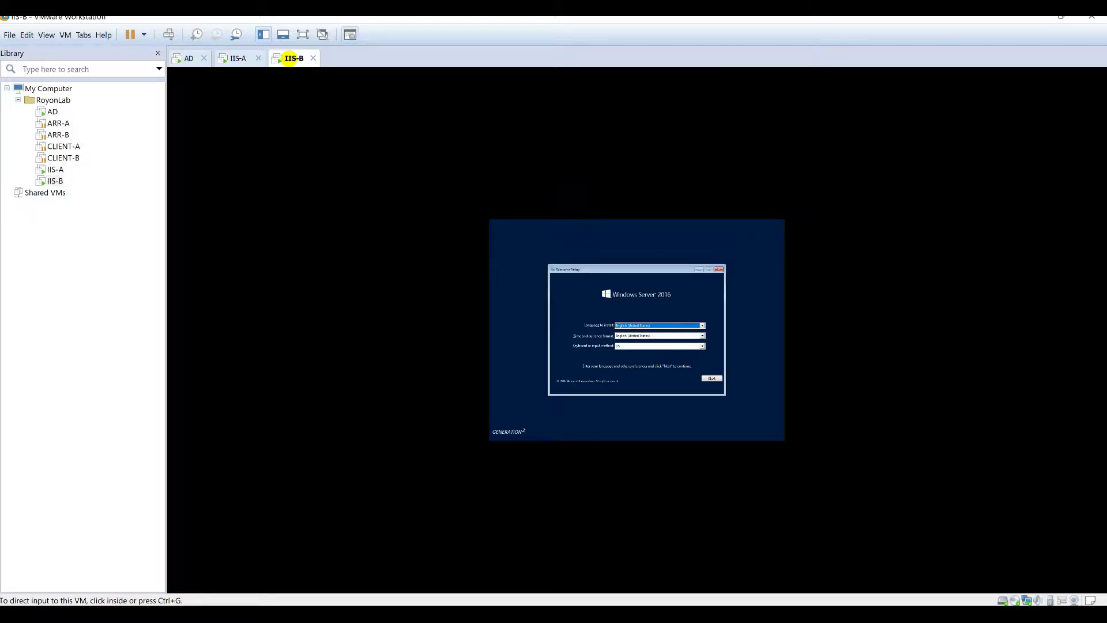
left_click(711, 378)
left_click(712, 378)
left_click(637, 333)
key("ctrl+alt")
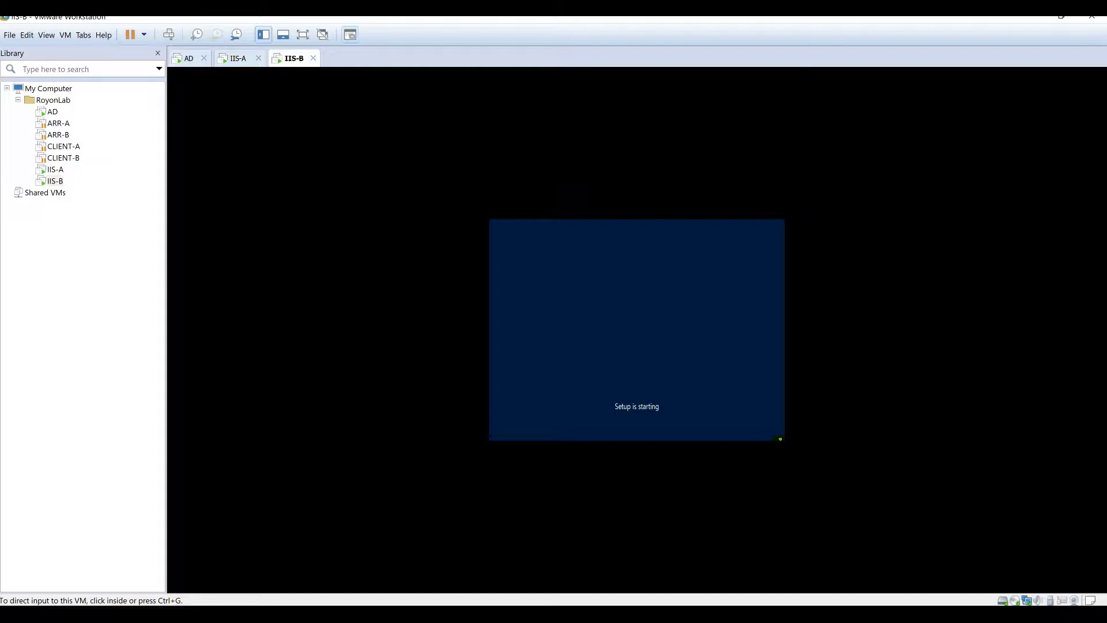
left_click(588, 367)
left_click(712, 380)
left_click(628, 335)
left_click(711, 381)
key("ctrl+alt")
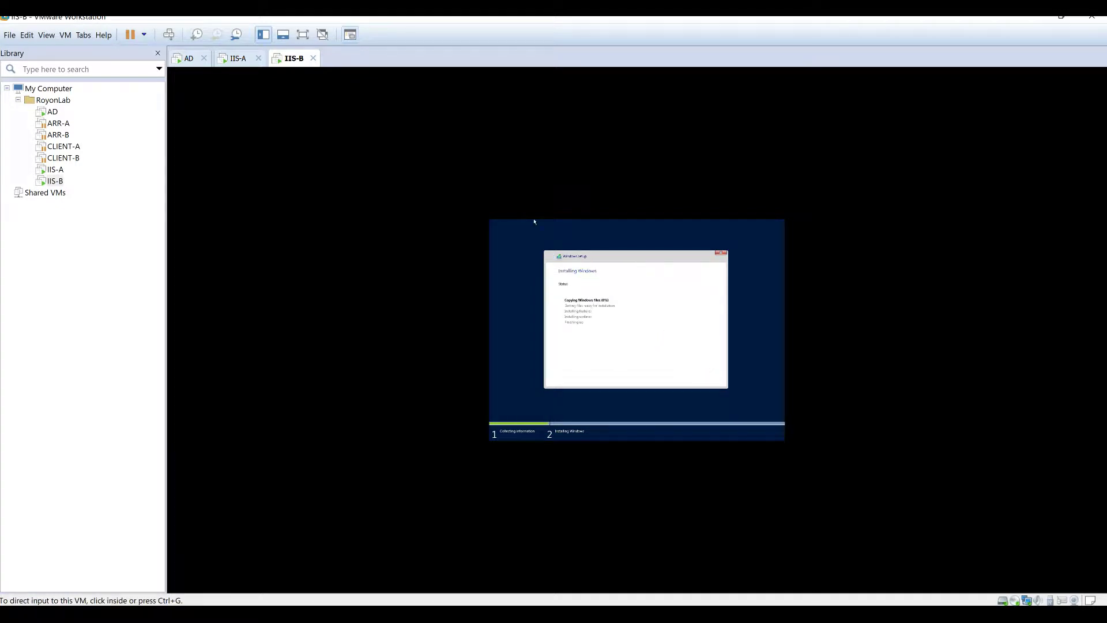
left_click(237, 58)
left_click(645, 256)
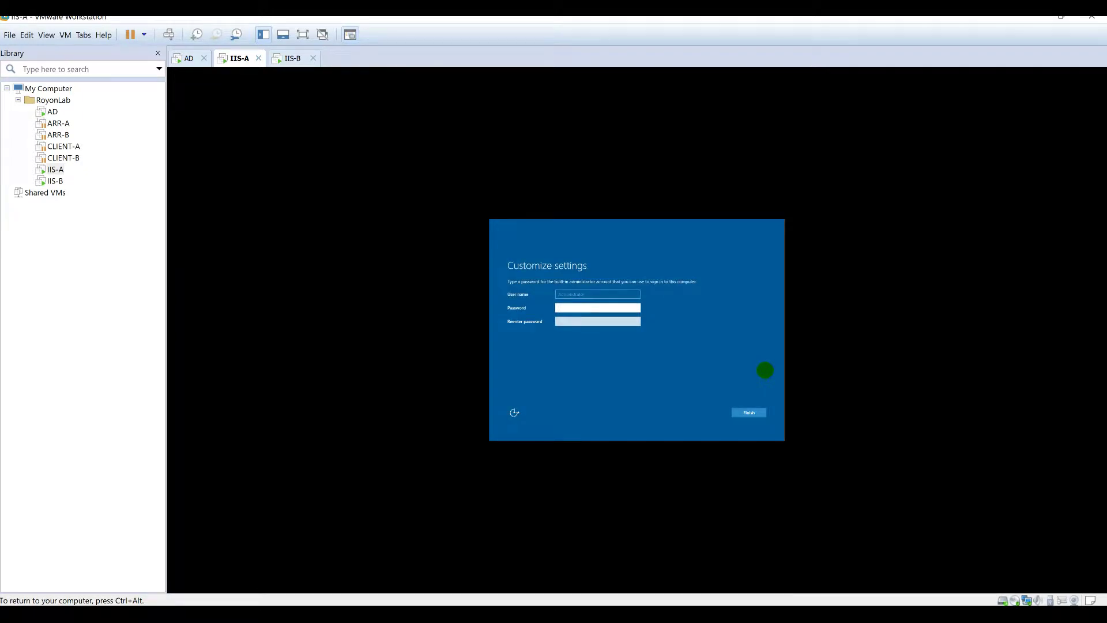
Step: Enter and confirm IIS-A's administrator password, then finish the settings
key("ctrl+alt")
left_click(608, 318)
key("Tab")
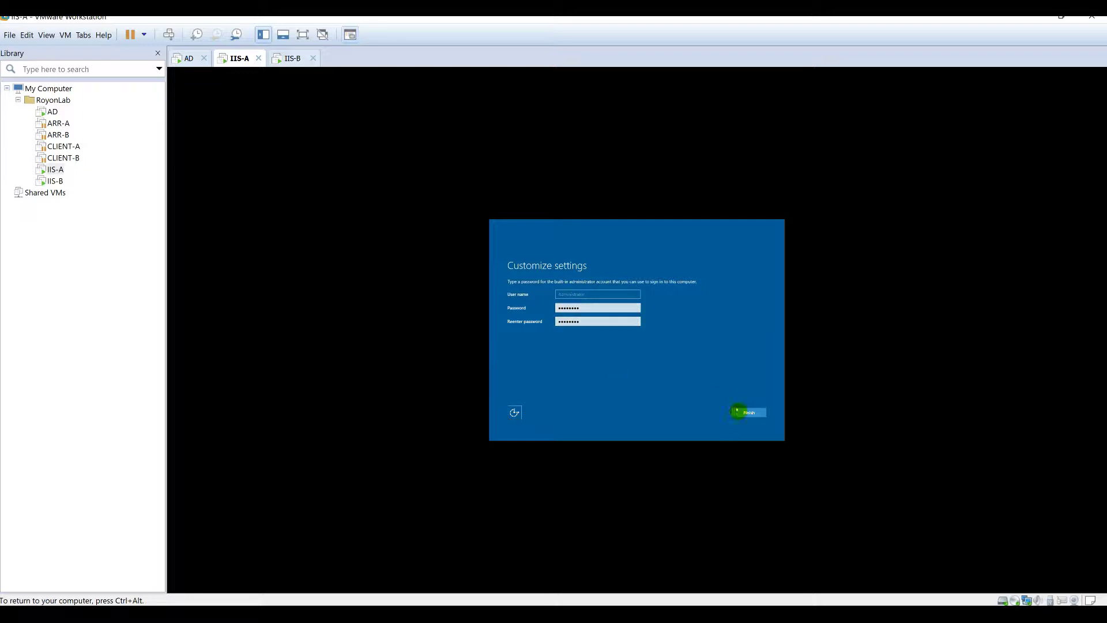
left_click(744, 413)
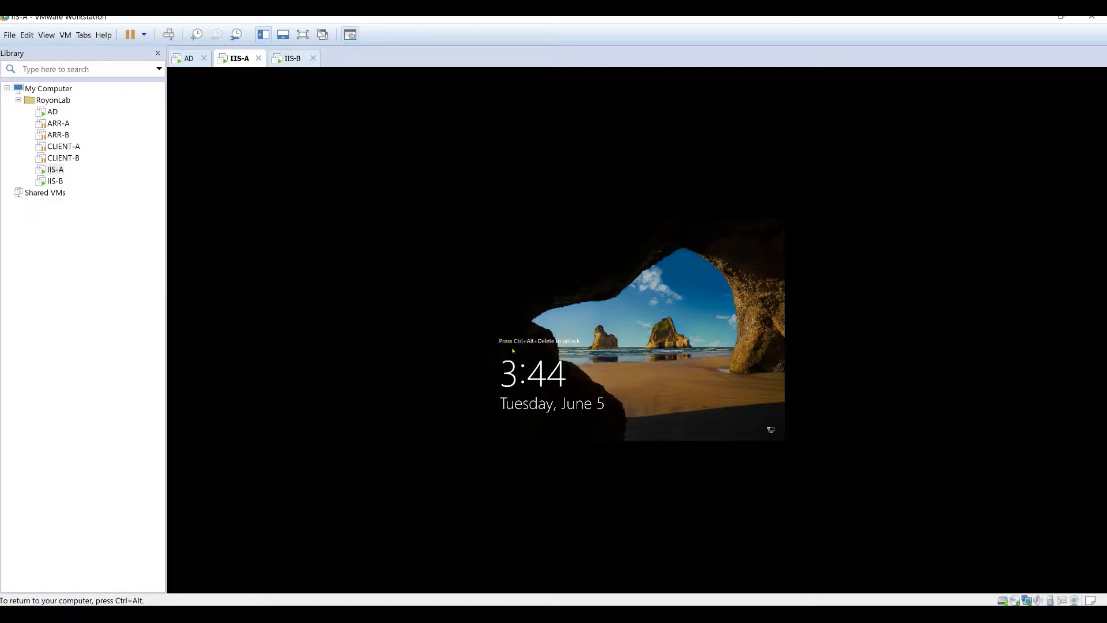
Step: Send Ctrl+Alt+Del to IIS-A and sign in with the administrator password
key("ctrl+alt")
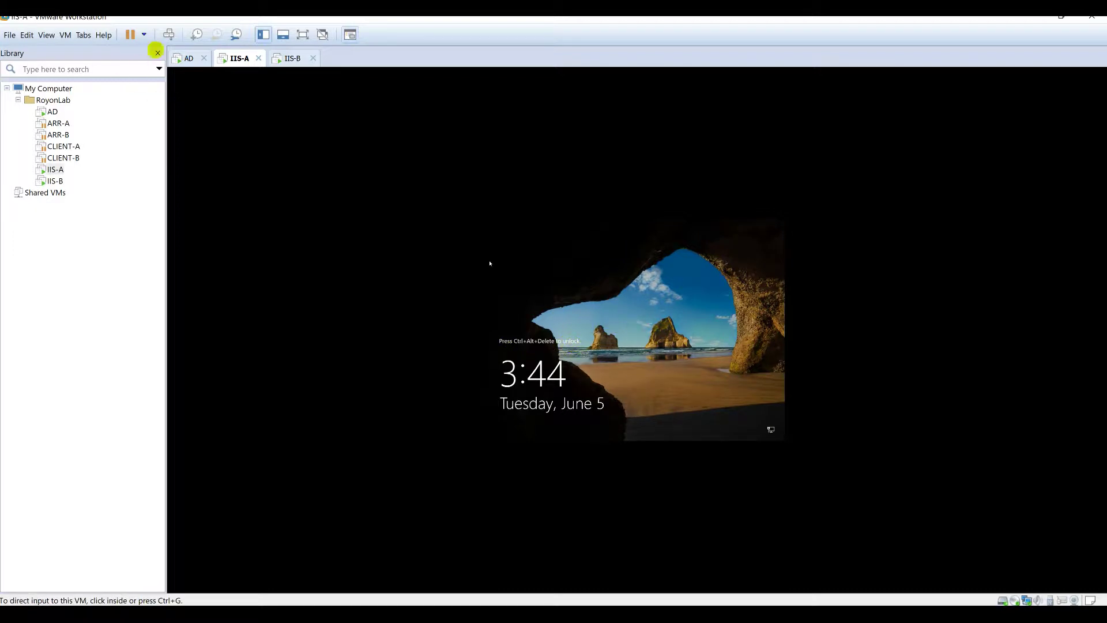
left_click(169, 34)
left_click(613, 355)
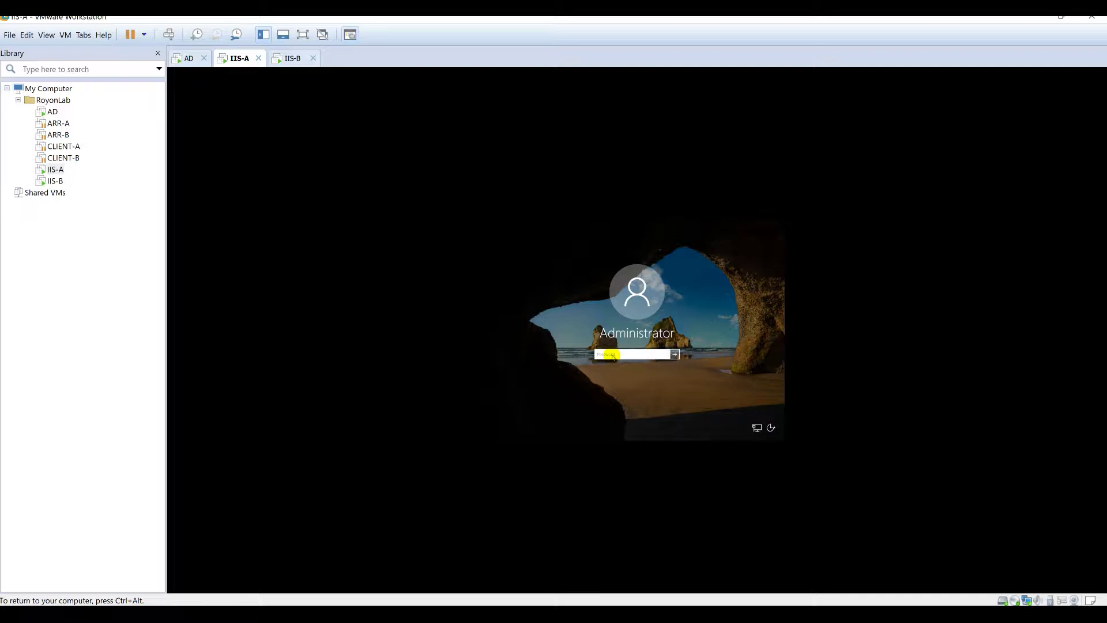
type("•")
key("Return")
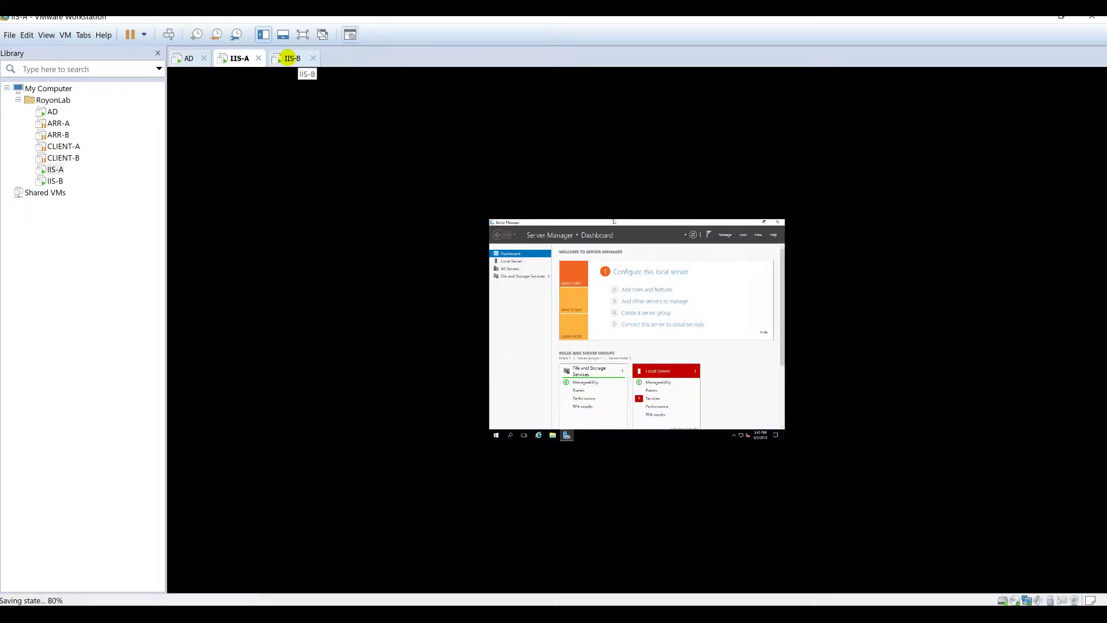
Step: Set and confirm the administrator password on IIS-B
left_click(287, 59)
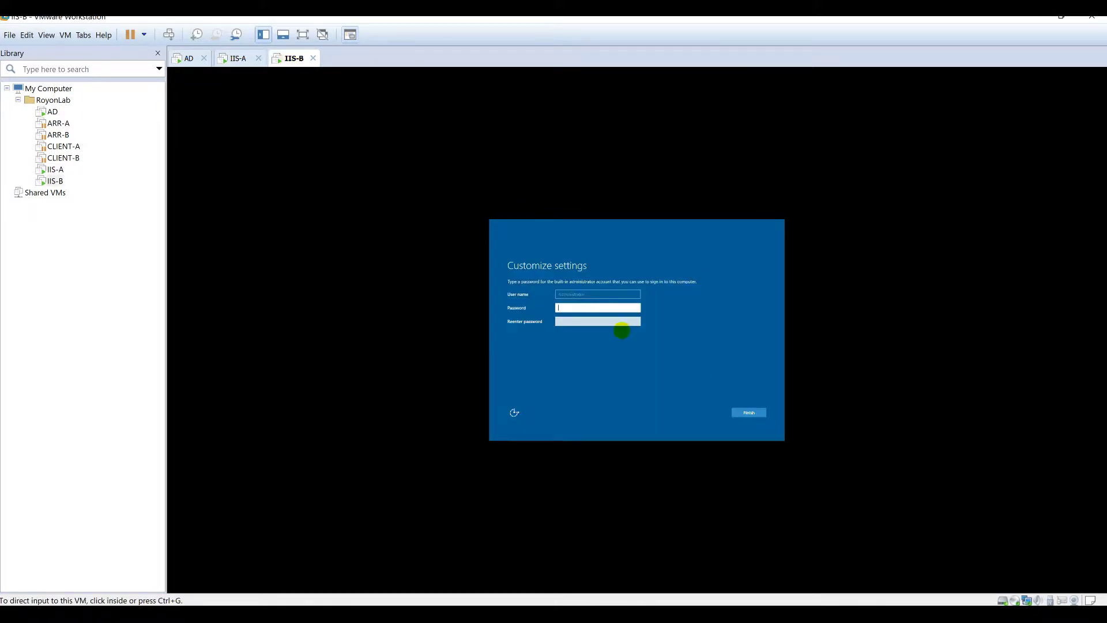
left_click(610, 307)
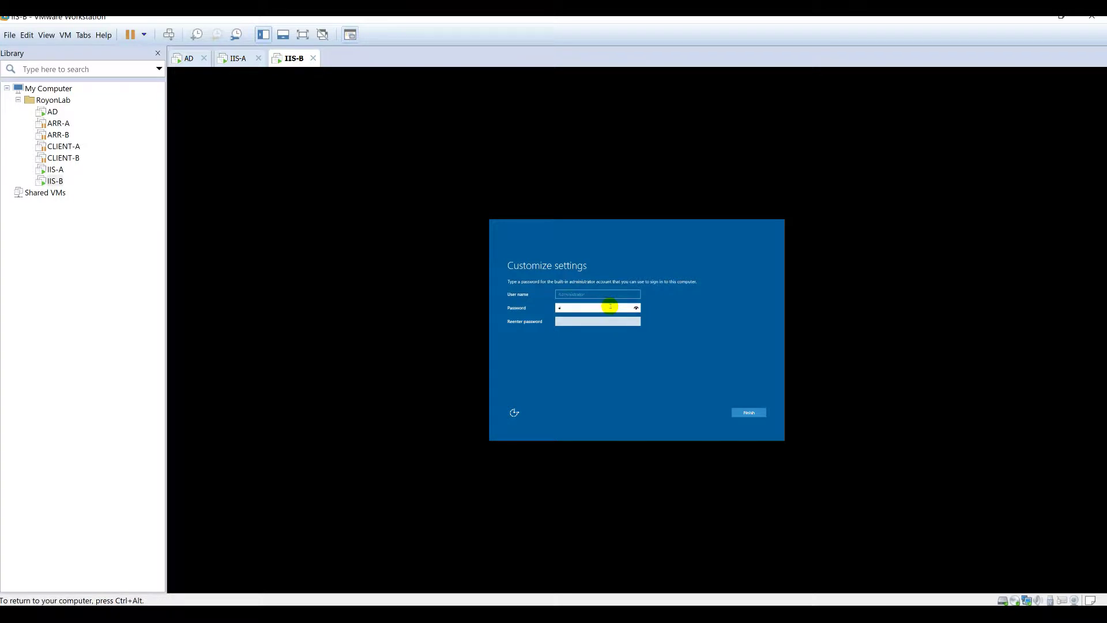
type("••••••••")
key("Tab")
type("••••••••")
key("Return")
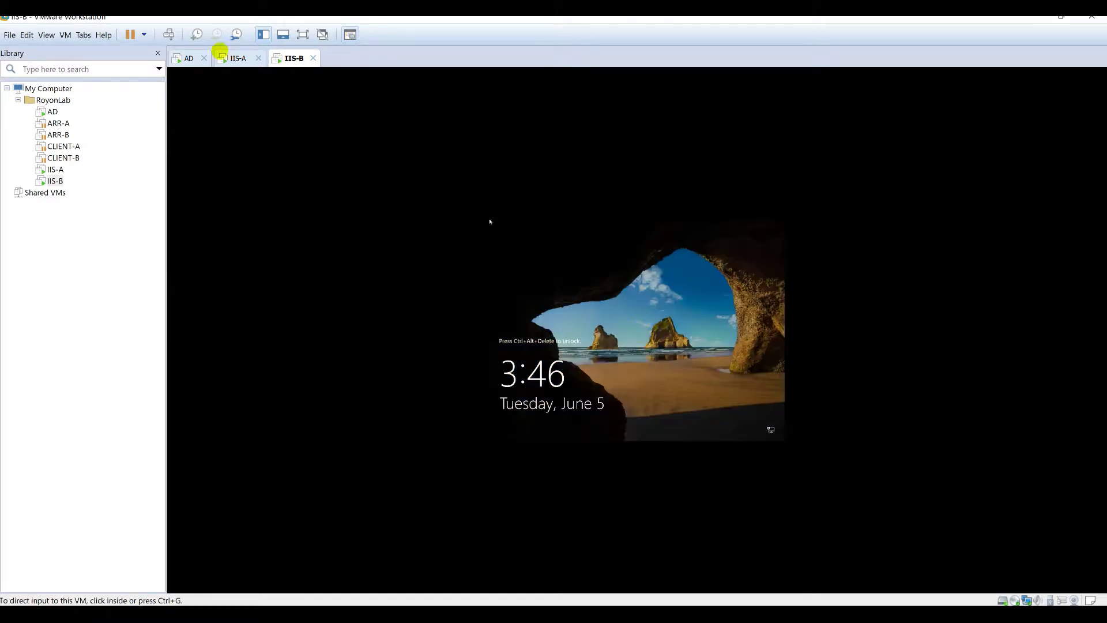
Step: Sign in to IIS-B, minimize its Server Manager, and return to IIS-A
left_click(169, 35)
left_click(635, 353)
type("••••••••")
key("Return")
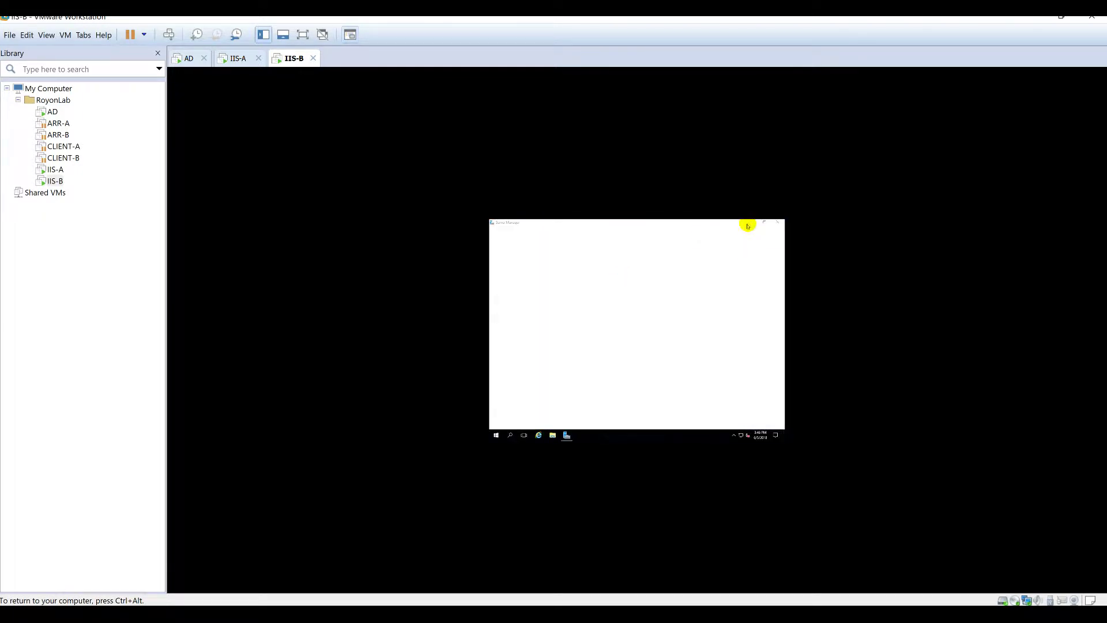
left_click(751, 223)
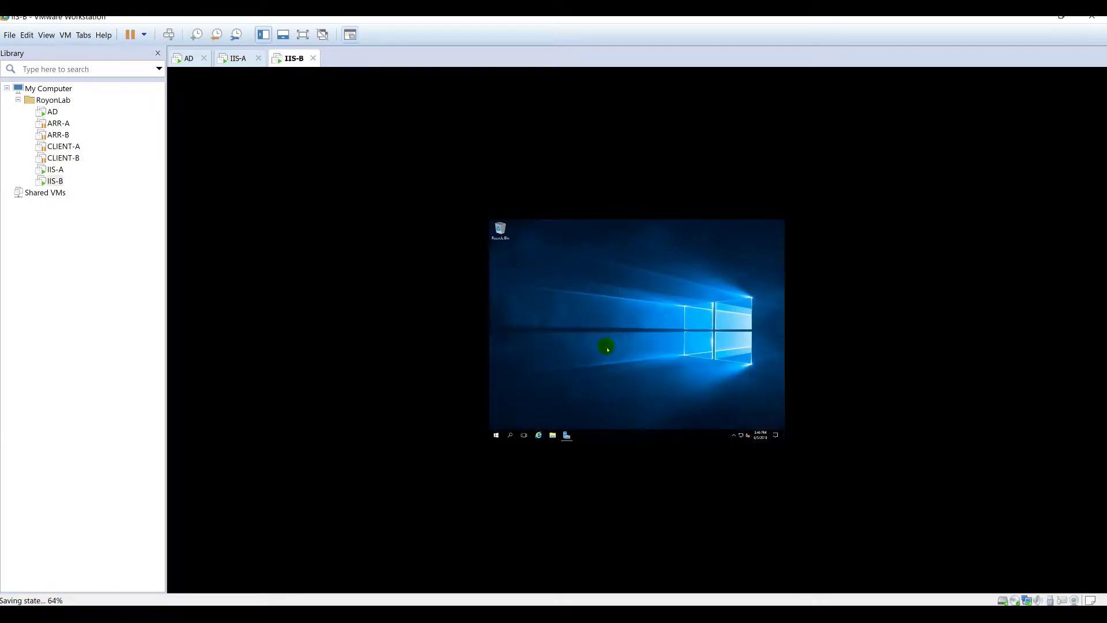
left_click(235, 59)
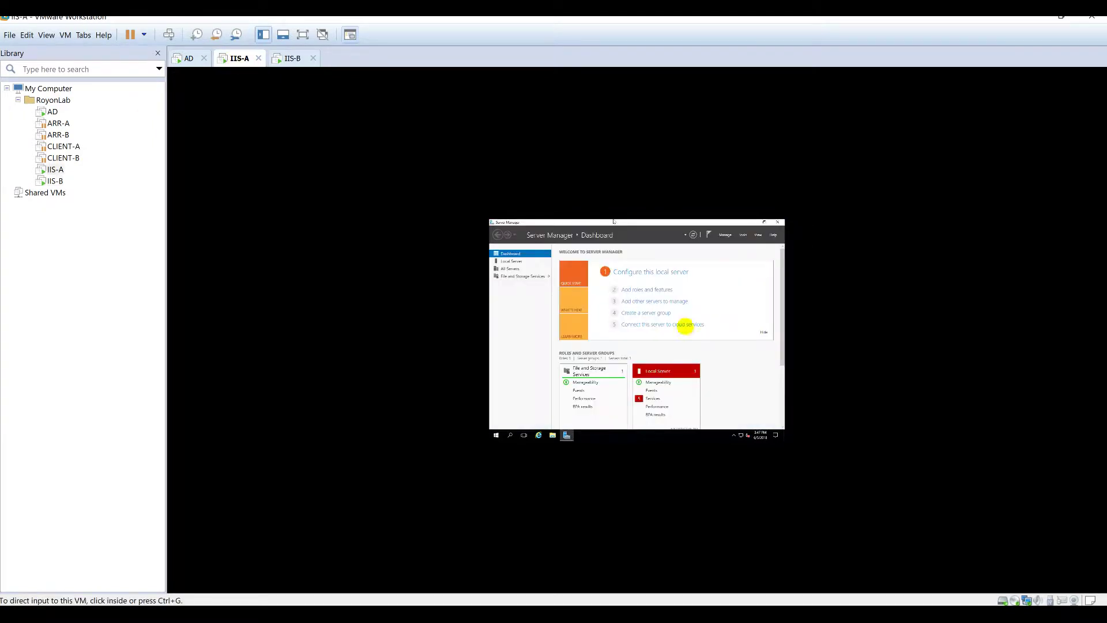
Step: Minimize Server Manager and start the VMware Tools installation on IIS-A
left_click(751, 224)
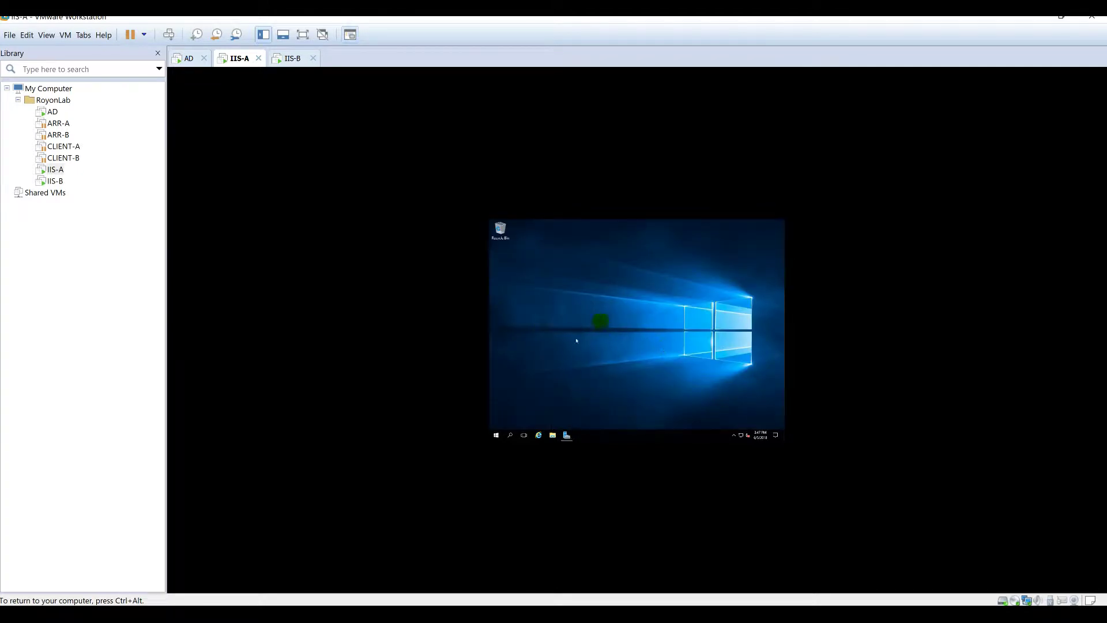
key("ctrl+alt")
left_click(65, 36)
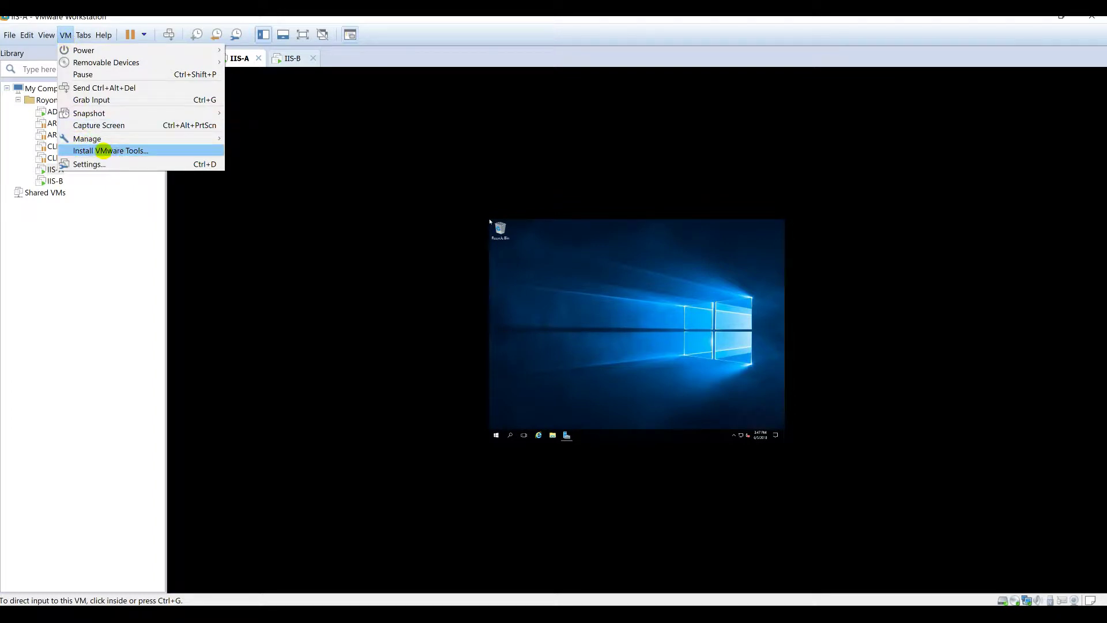
left_click(104, 151)
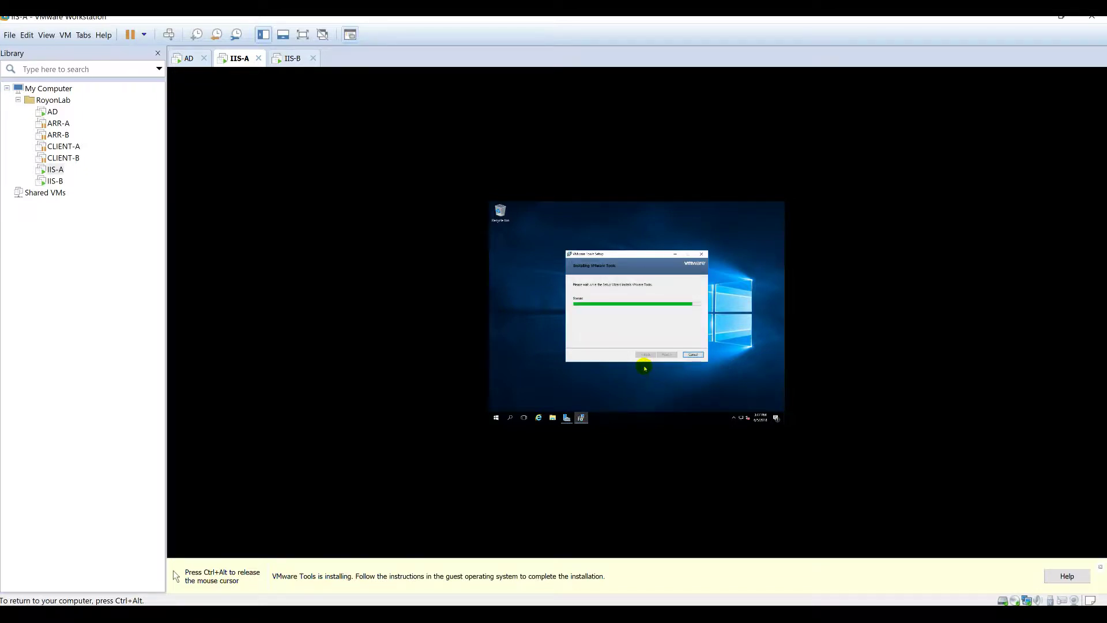
Step: Start the VMware Tools installation on IIS-B and advance its setup wizard with Next
key("ctrl+alt")
left_click(288, 58)
left_click(65, 35)
left_click(110, 186)
left_click(660, 342)
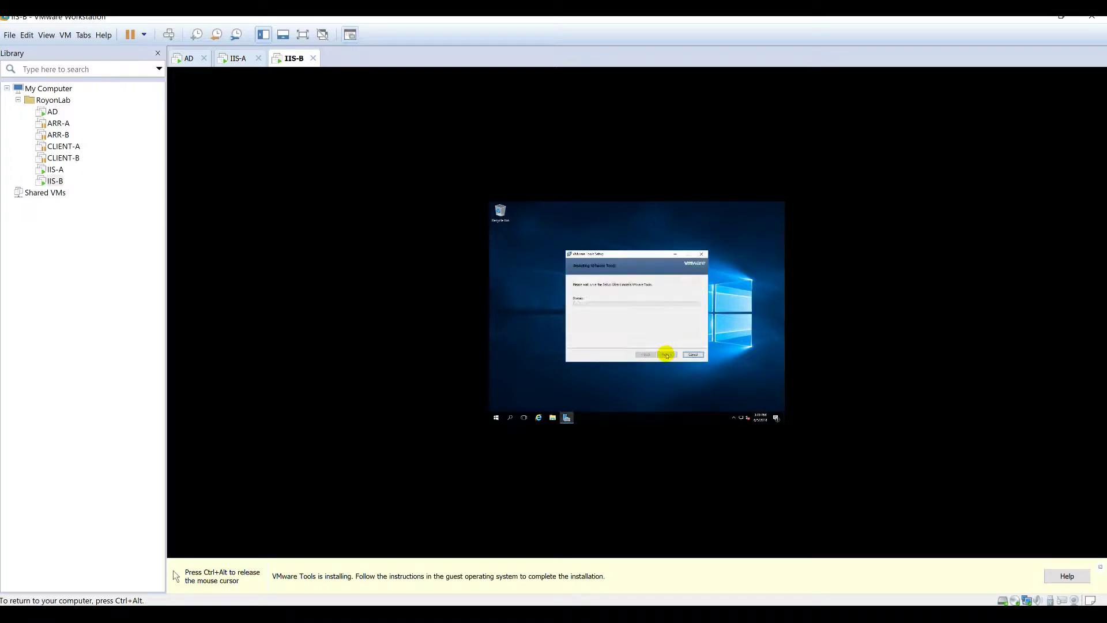
left_click(509, 287)
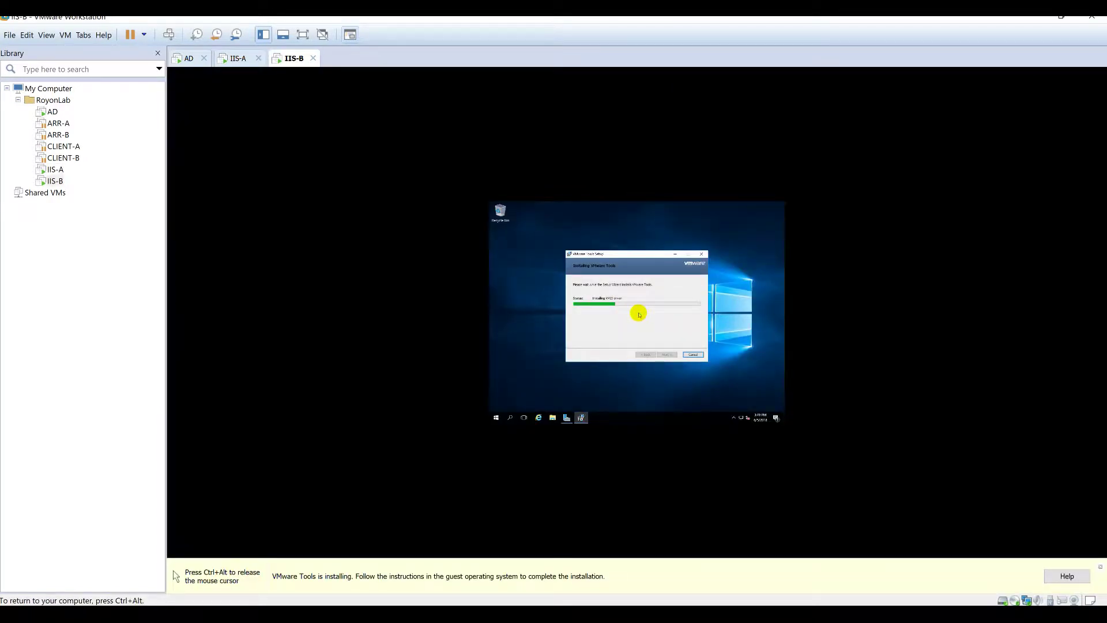
Step: Switch to the Scenarios.xlsx Tasks sheet to review the checklist
key("ctrl+alt")
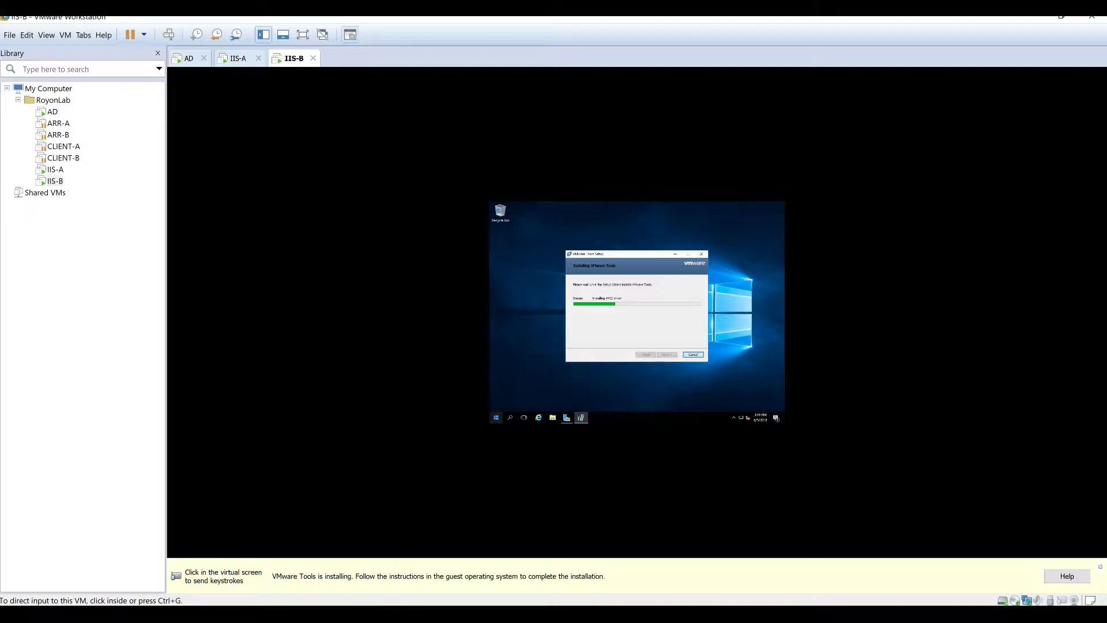
left_click(369, 611)
left_click(279, 411)
scroll(280, 411, "down", 1)
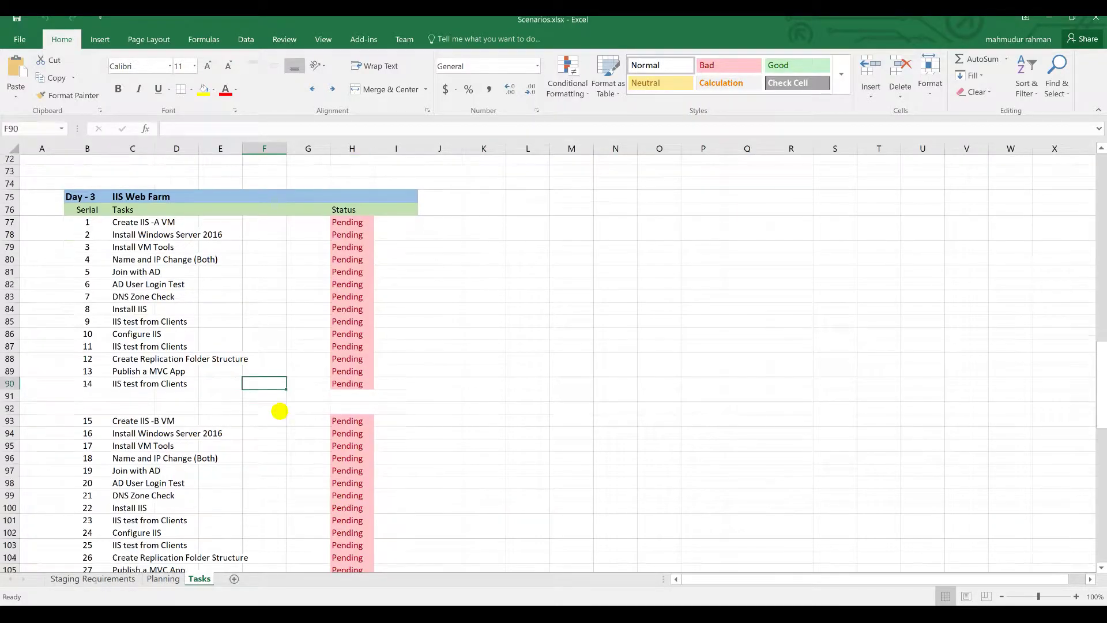
left_click_drag(87, 212, 395, 375)
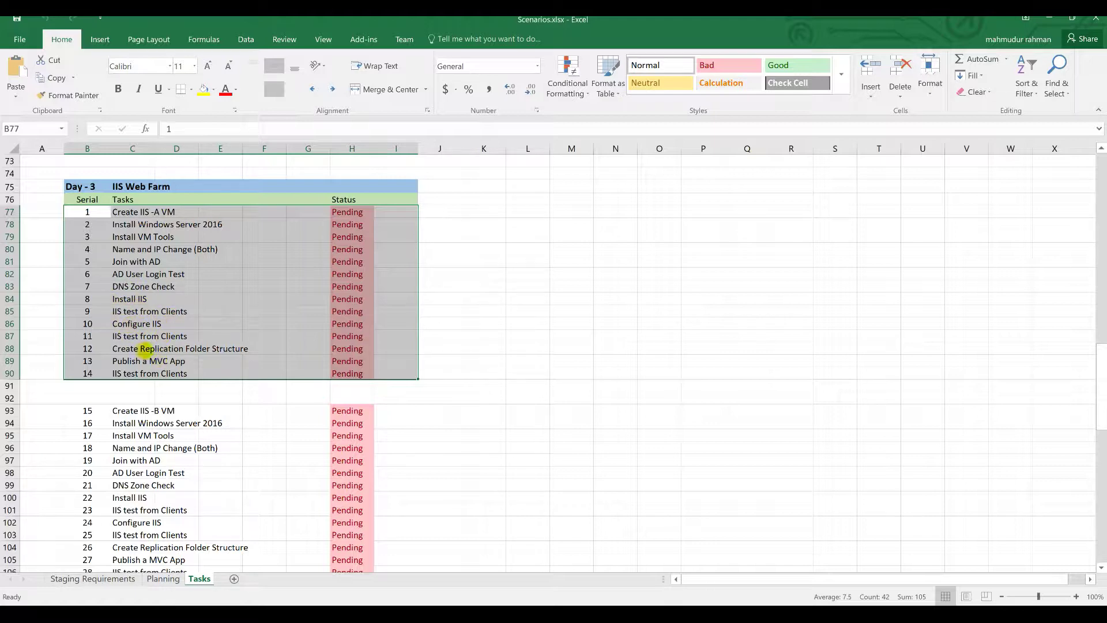
left_click(118, 348)
scroll(239, 347, "down", 1)
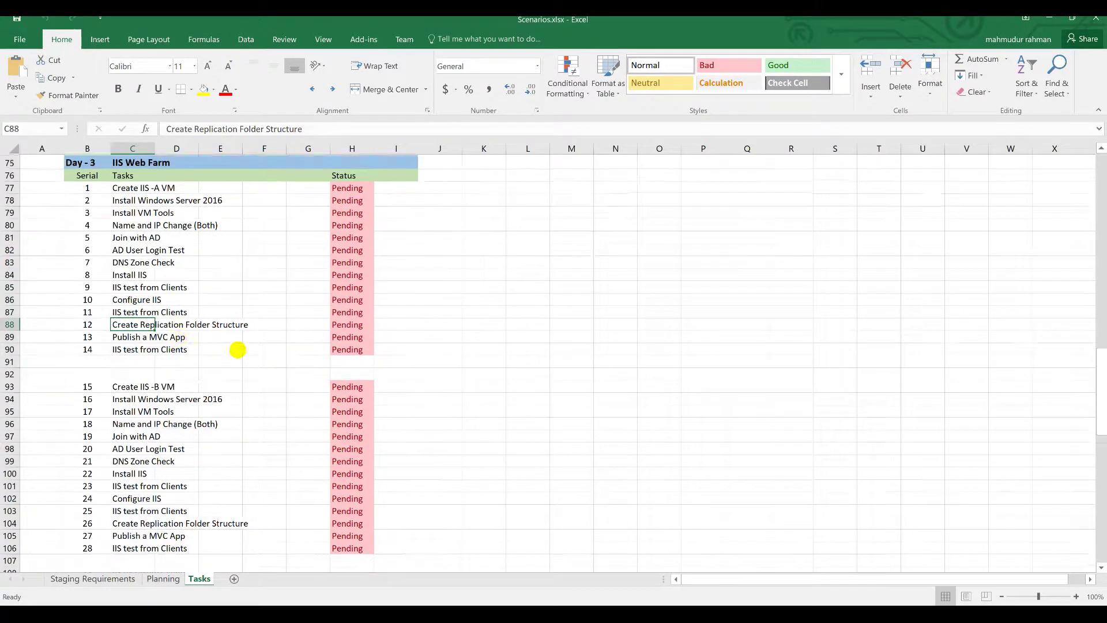
left_click(125, 324)
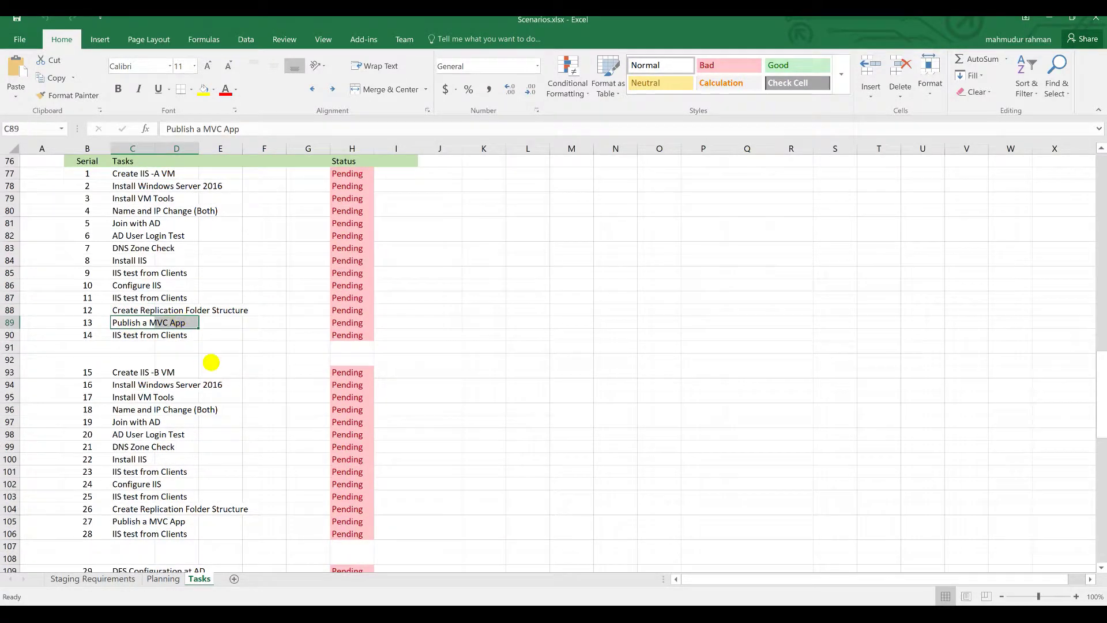
scroll(211, 362, "up", 2)
scroll(211, 363, "up", 2)
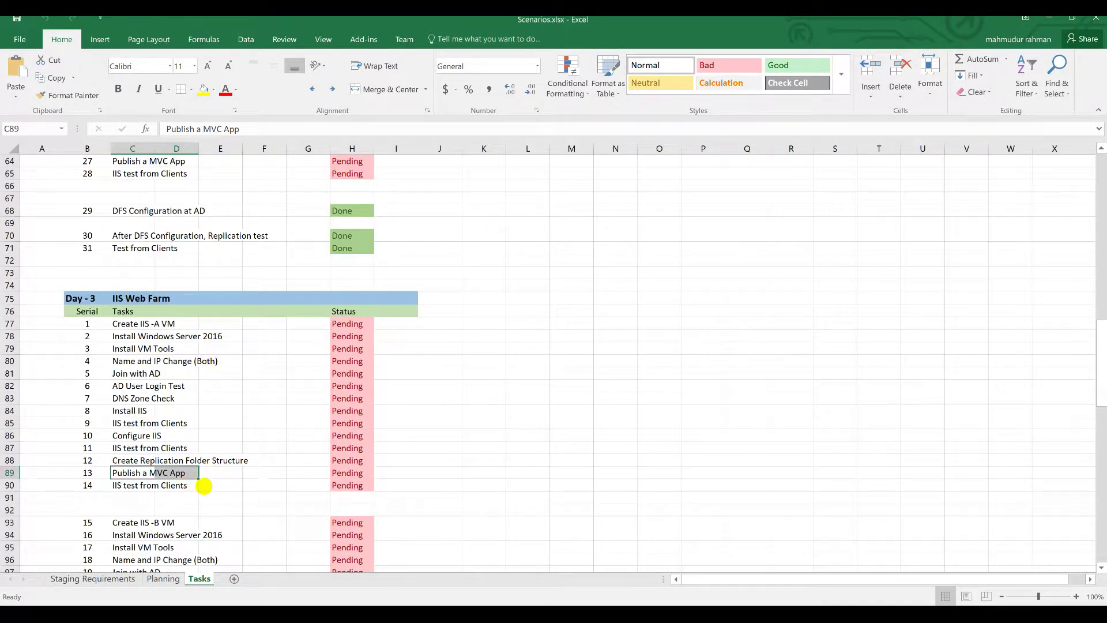
scroll(218, 464, "up", 8)
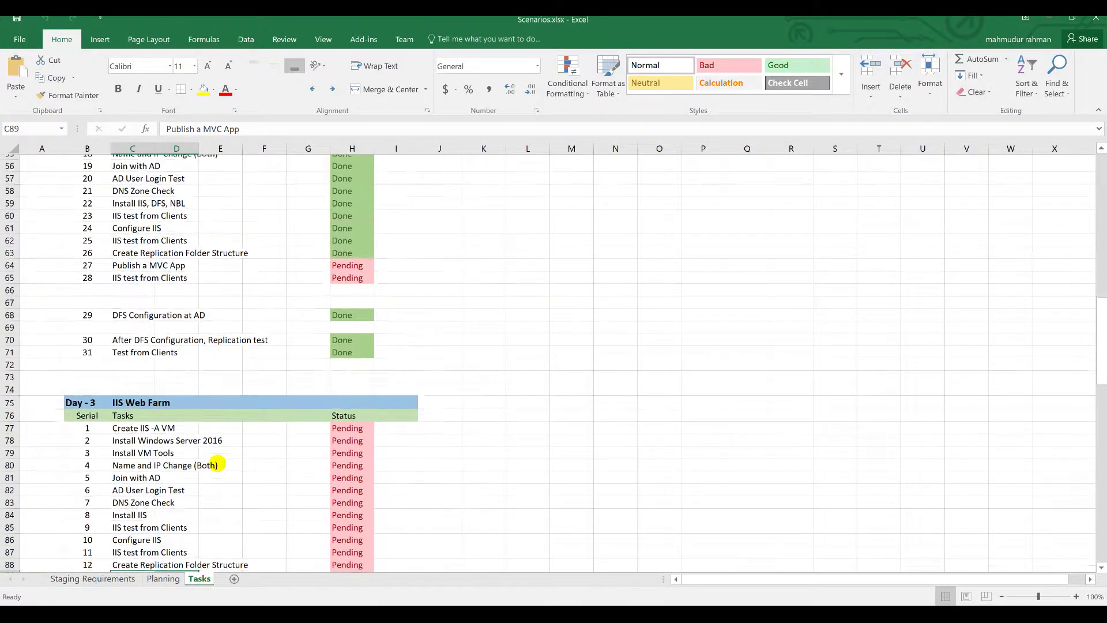
scroll(218, 463, "up", 3)
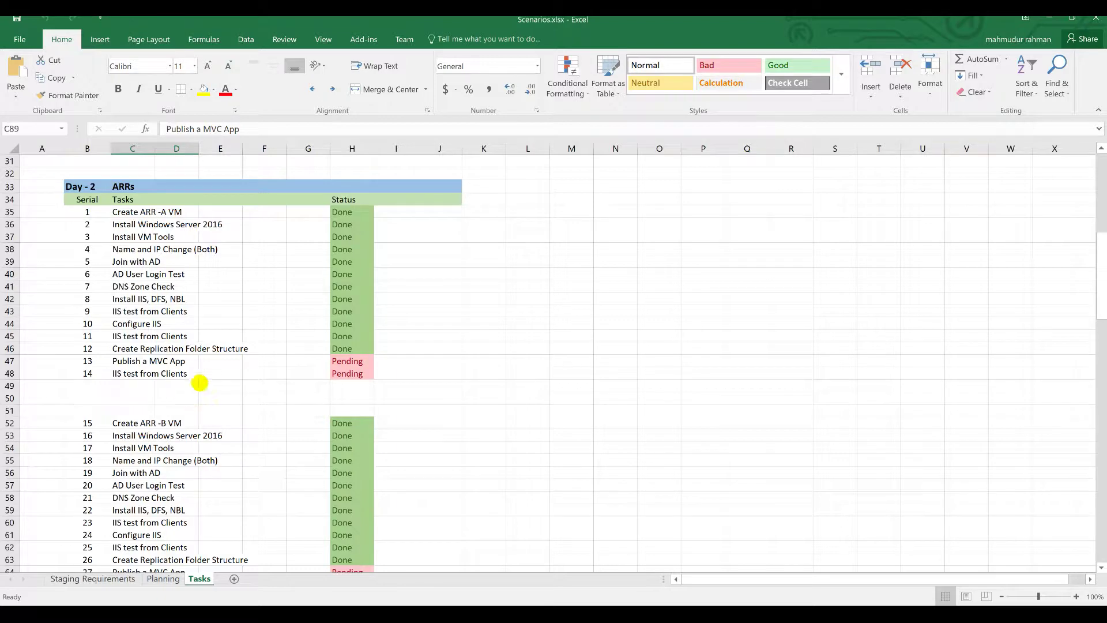
left_click(362, 361)
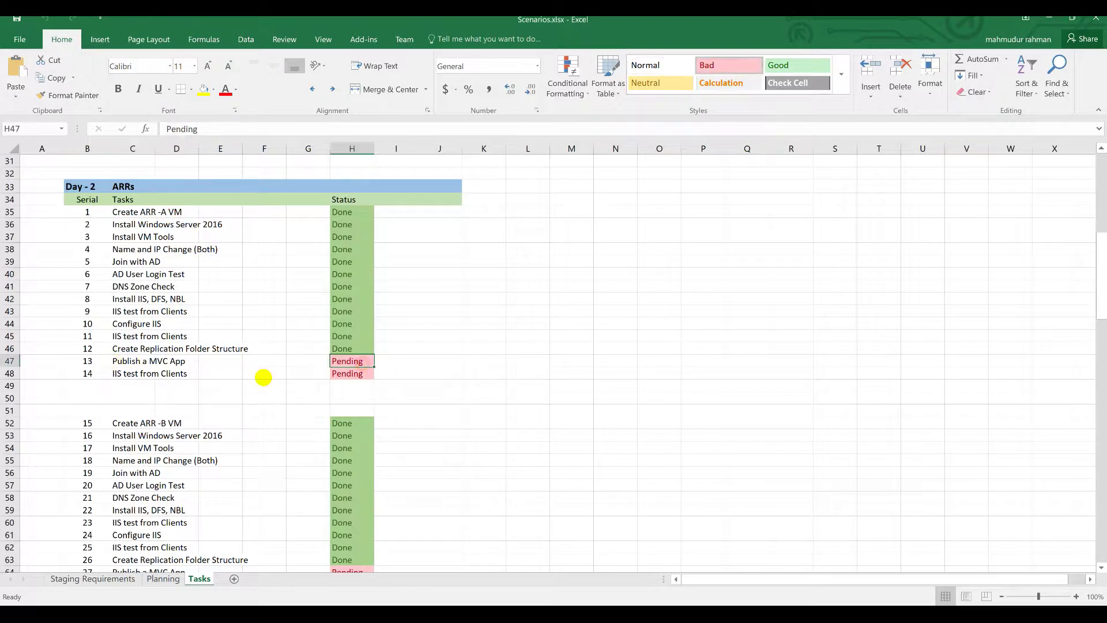
scroll(275, 414, "down", 3)
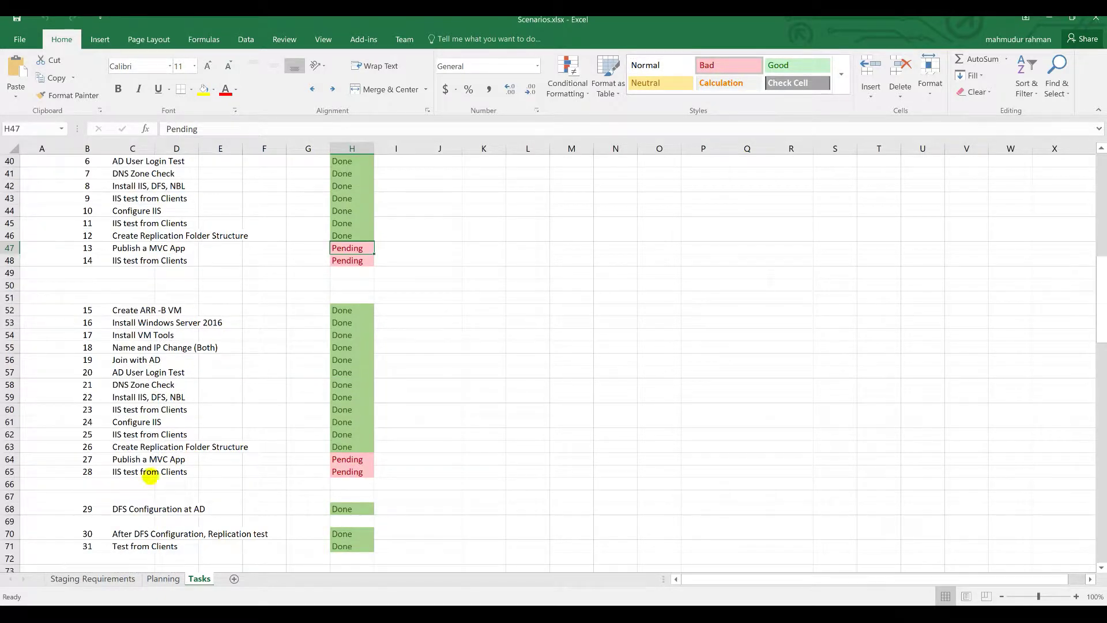
scroll(228, 466, "down", 2)
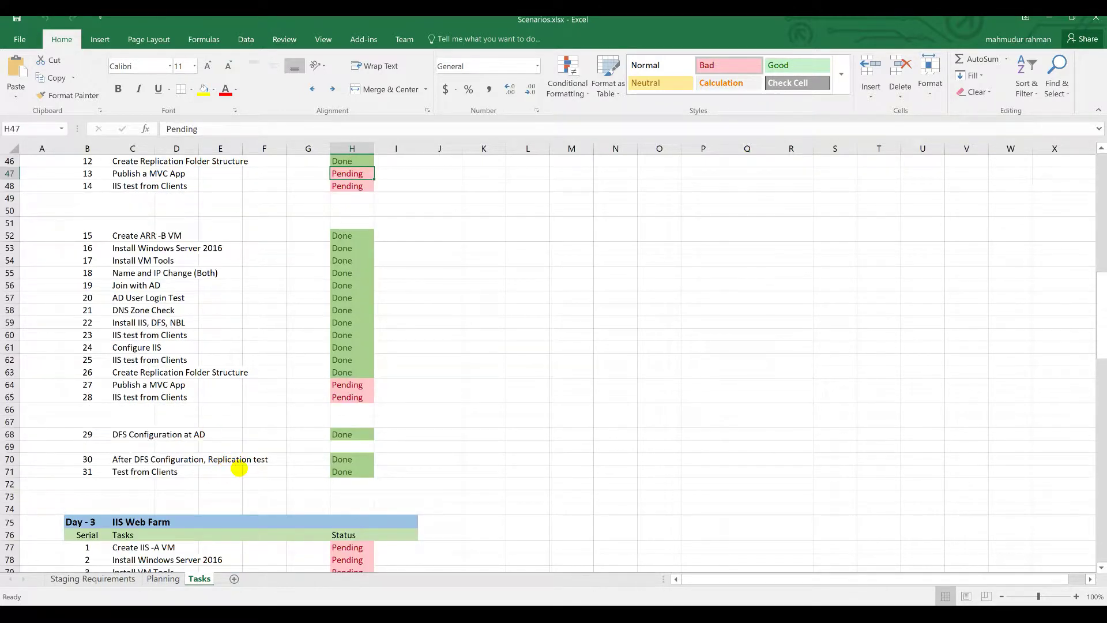
scroll(239, 469, "down", 10)
scroll(239, 468, "down", 2)
scroll(240, 469, "up", 1)
left_click(398, 613)
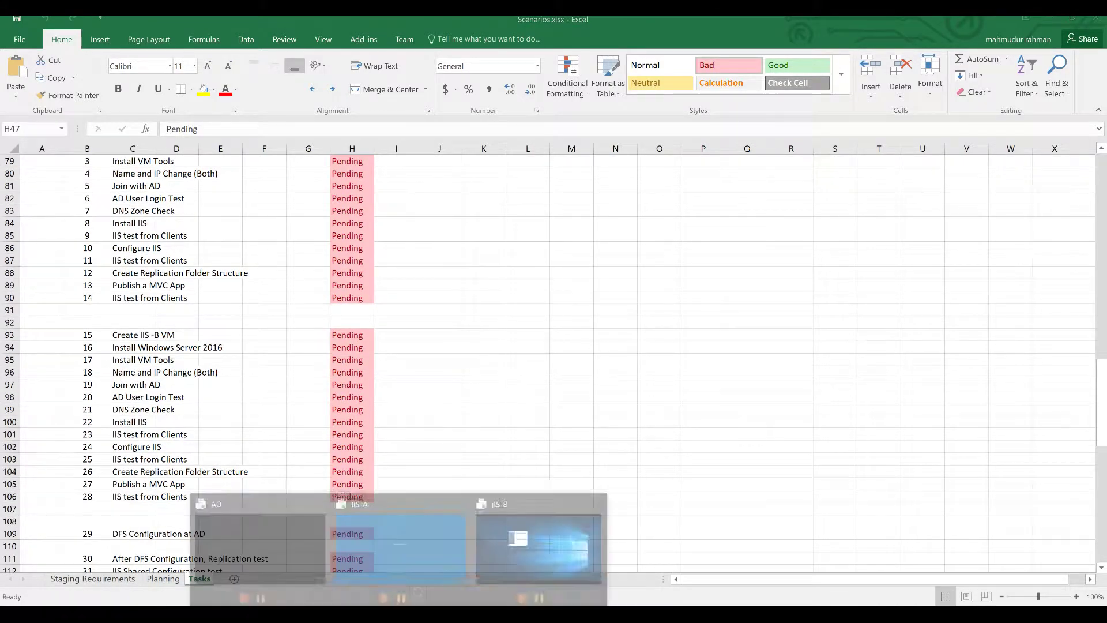
left_click(424, 613)
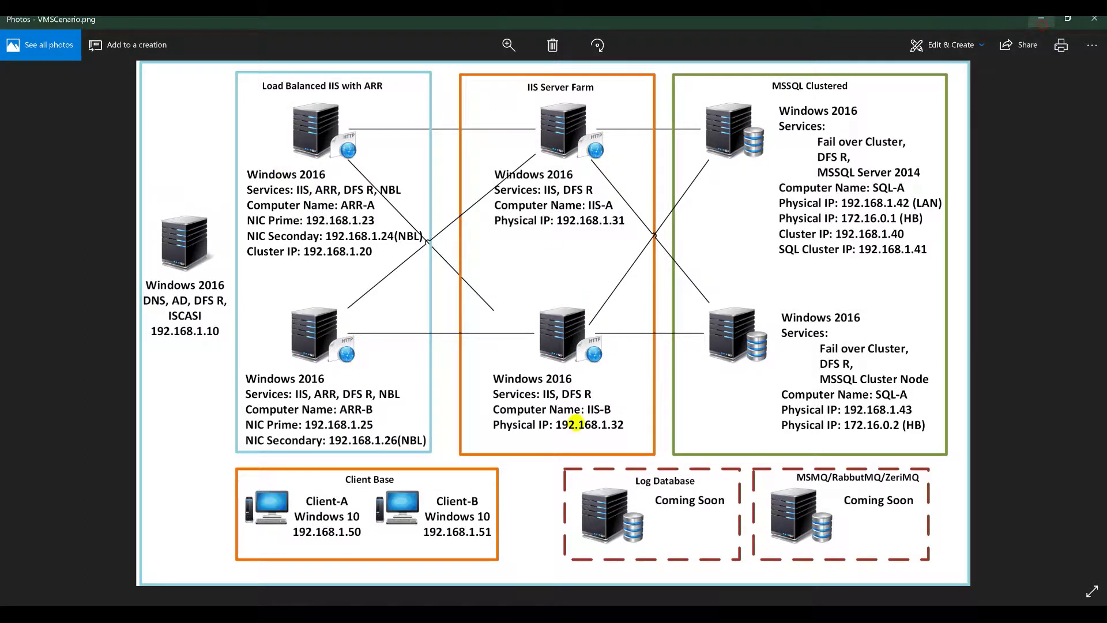
left_click(1041, 18)
Step: Sign in to IIS-A with the account password after sending Ctrl+Alt+Del
left_click(366, 531)
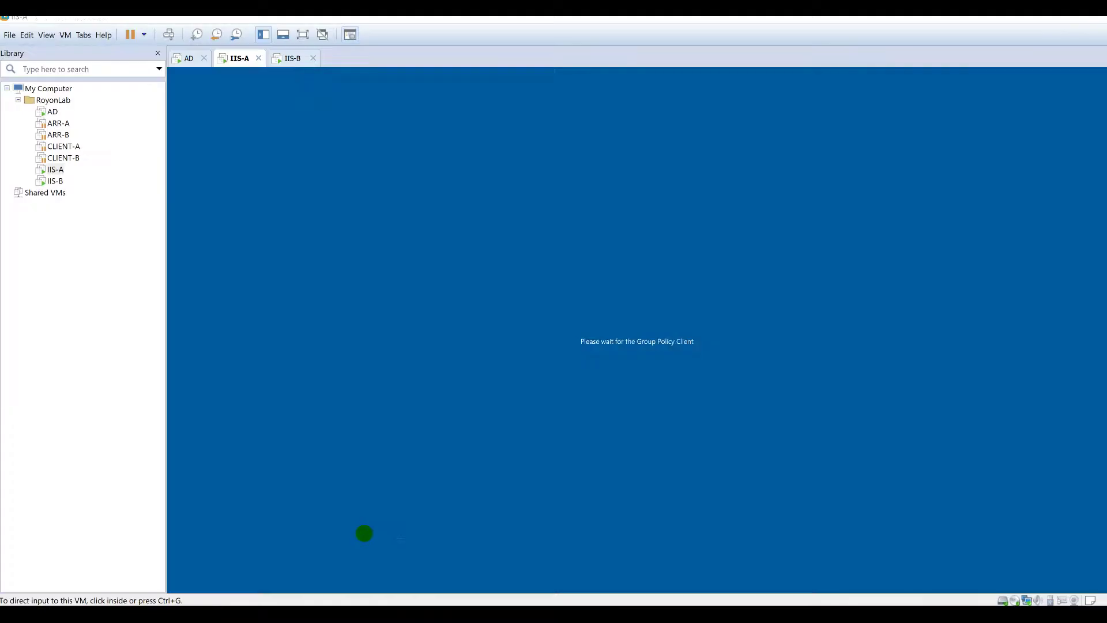
left_click(168, 35)
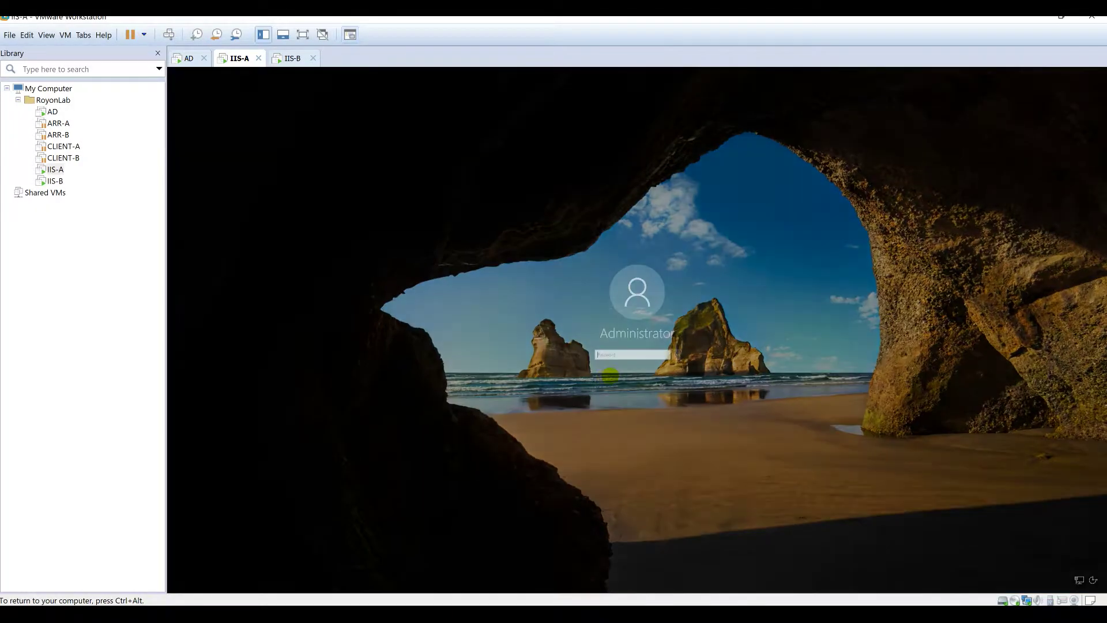
left_click(622, 355)
type("****")
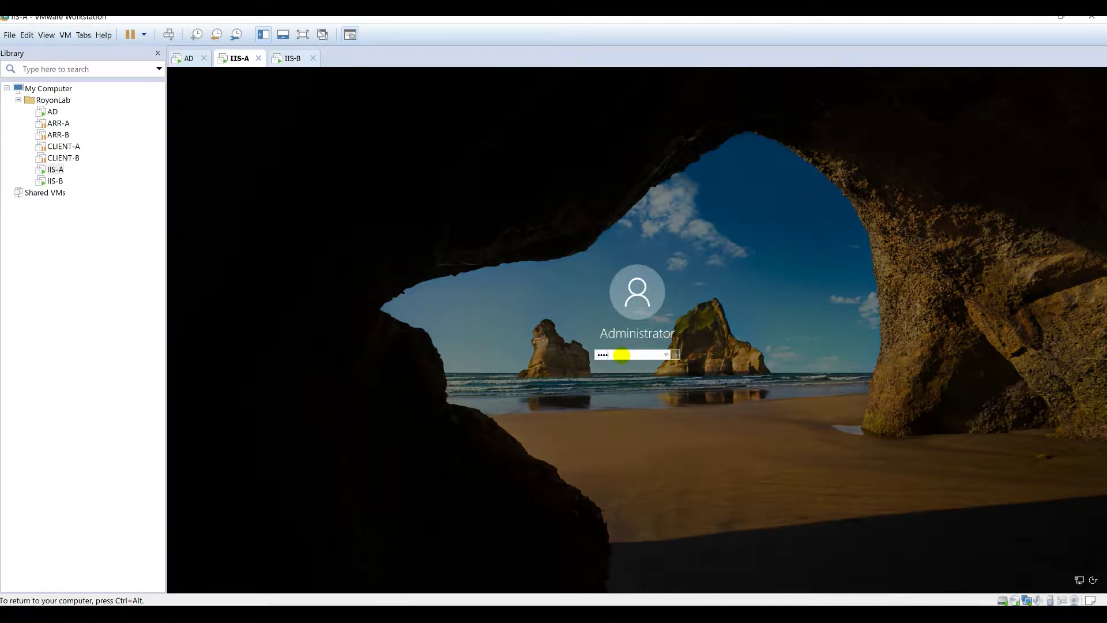
key("Return")
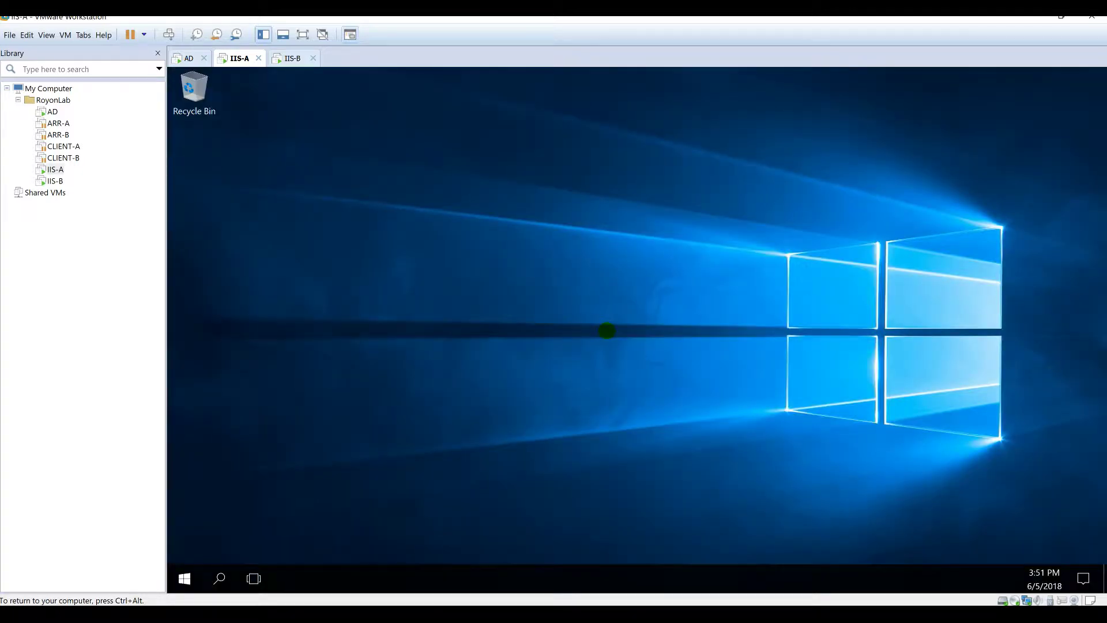
Step: Finish the VMware Tools setup on IIS-B, accept the restart, and return to IIS-A
left_click(292, 58)
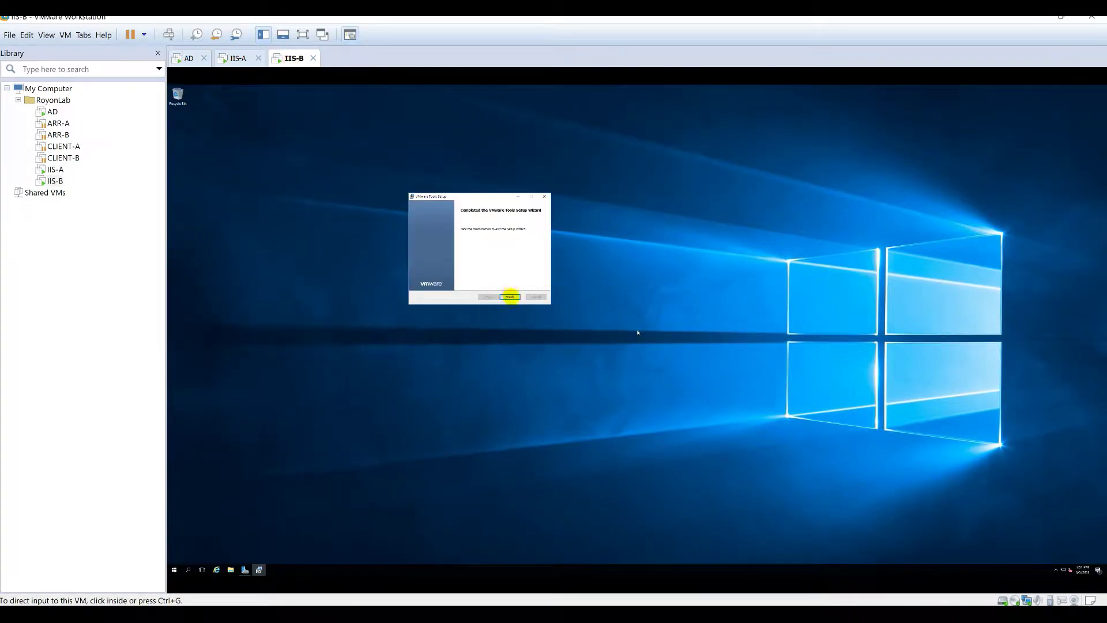
left_click(511, 296)
left_click(607, 340)
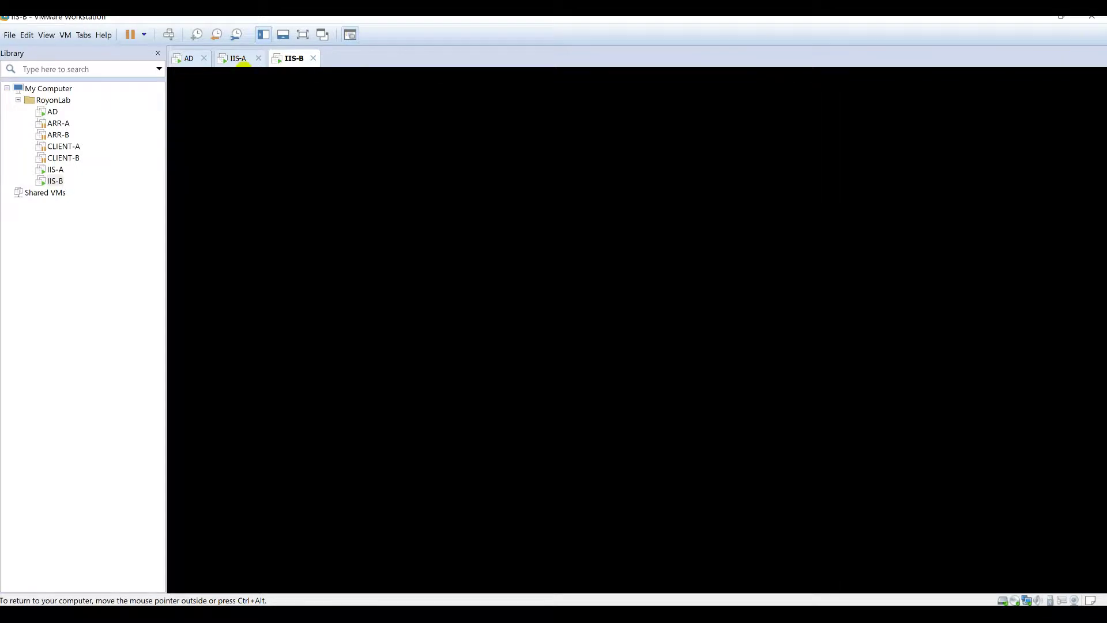
left_click(239, 57)
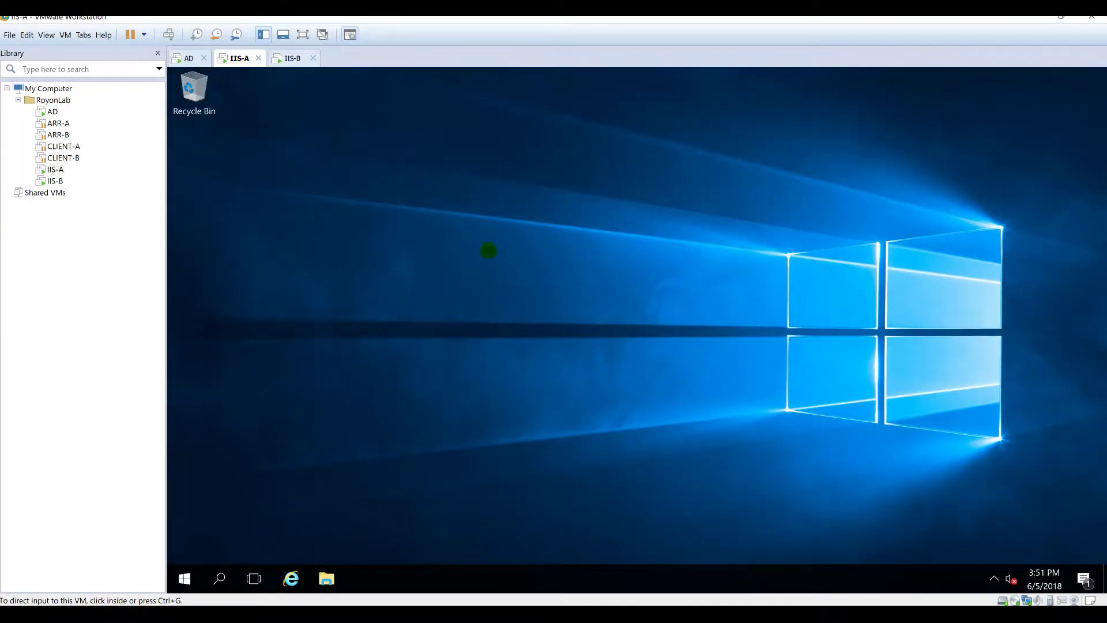
left_click(548, 328)
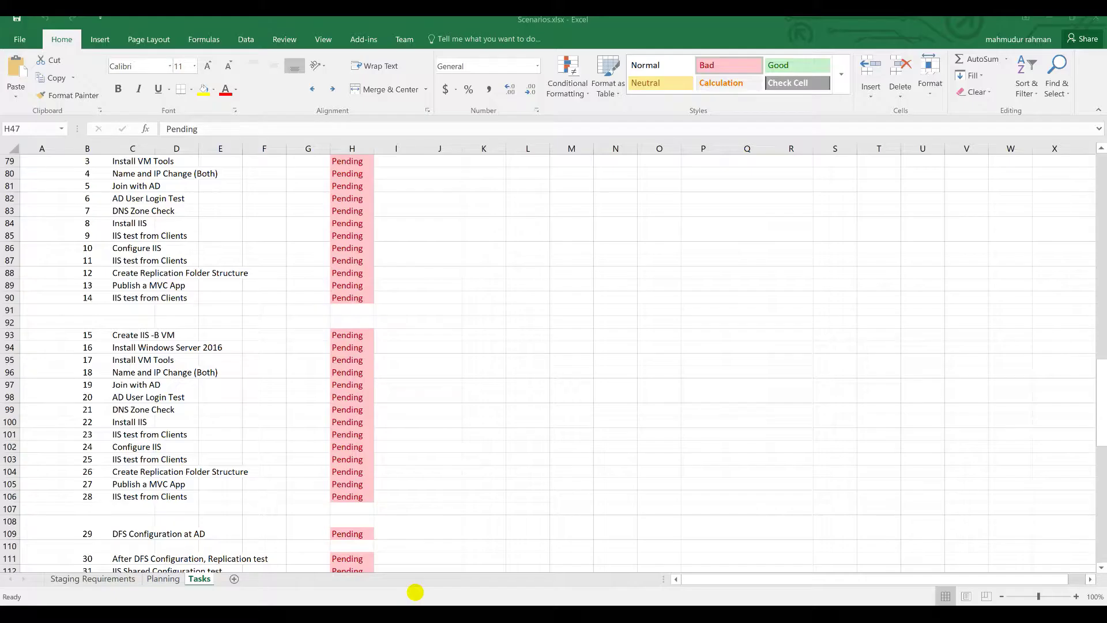
scroll(242, 339, "up", 2)
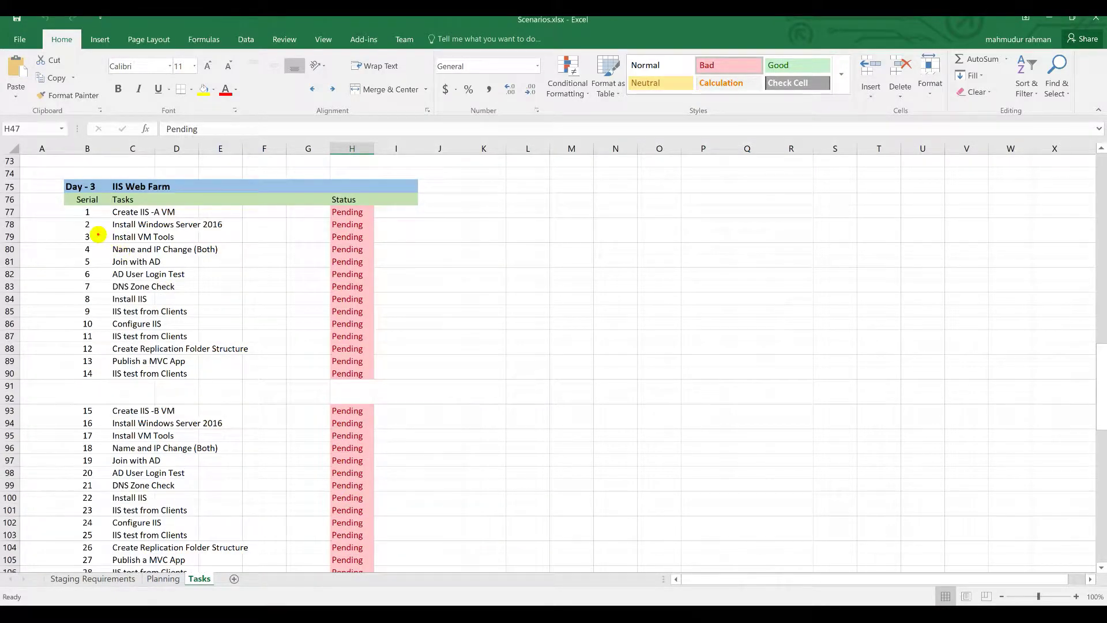
left_click_drag(94, 236, 191, 238)
left_click_drag(112, 249, 212, 248)
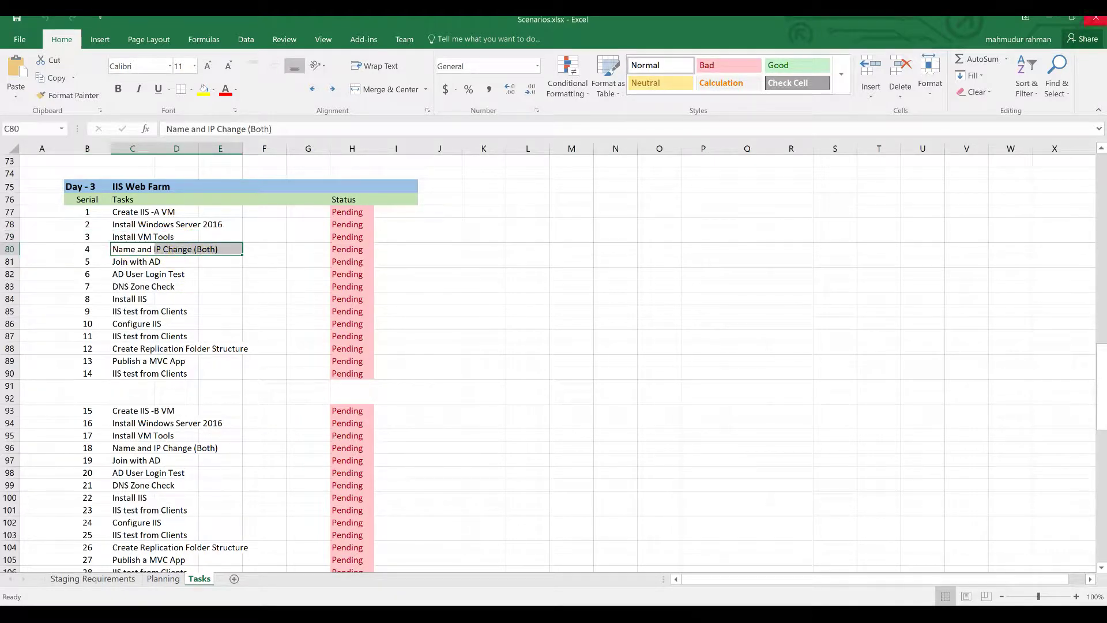
left_click(1048, 17)
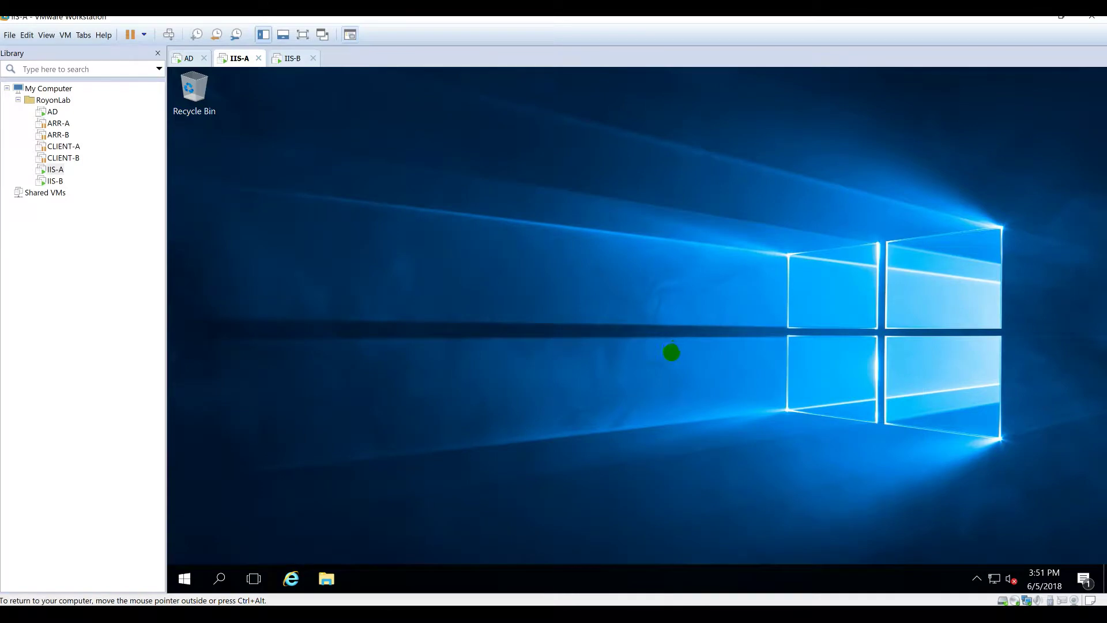
Step: Open the Network Connections adapter list on IIS-A
right_click(994, 578)
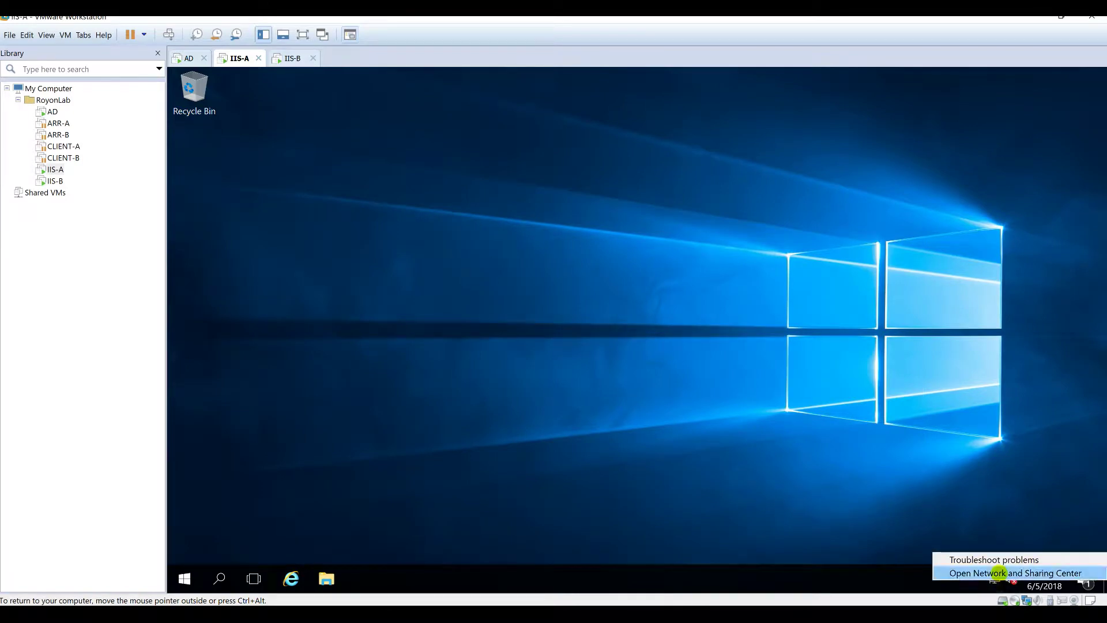
left_click(996, 575)
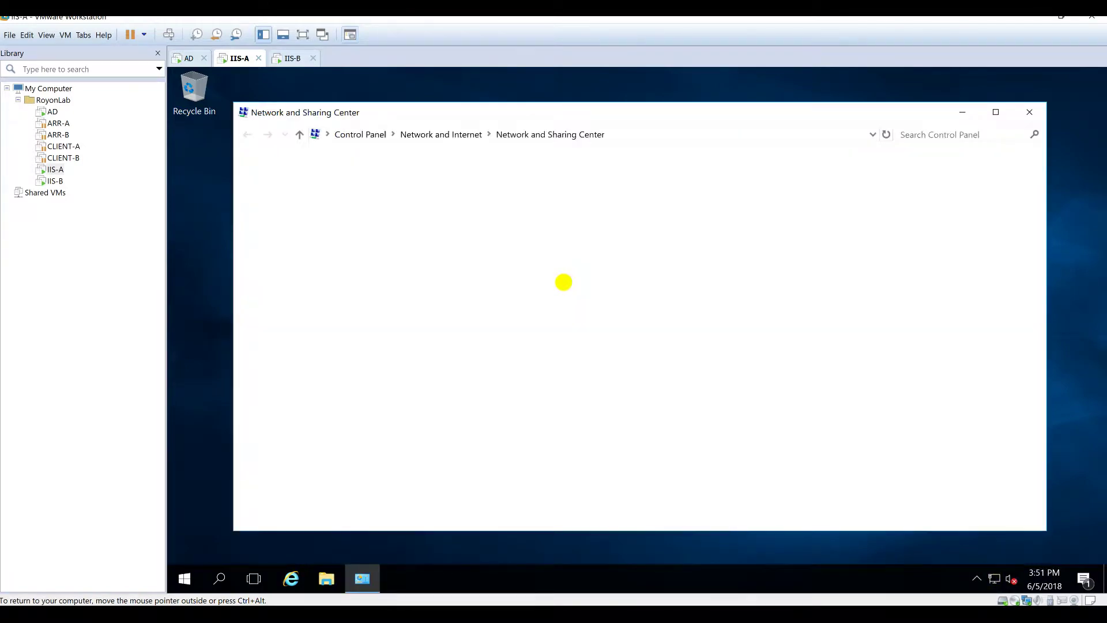
left_click(318, 186)
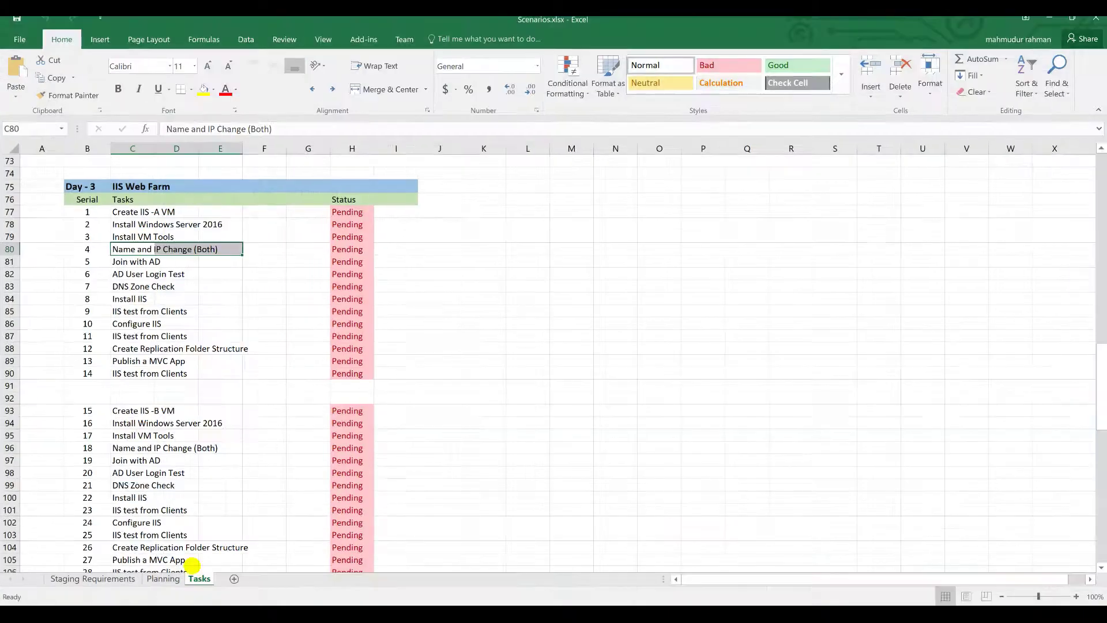
Step: Review the IIS Server Farm address range on the Planning sheet
left_click(163, 578)
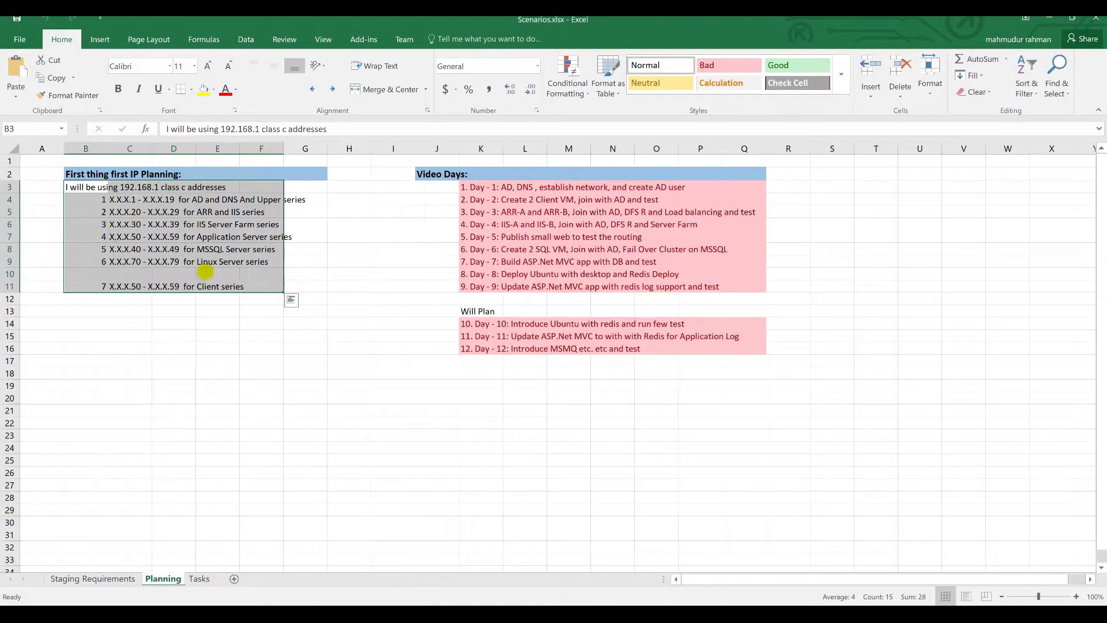
left_click(129, 232)
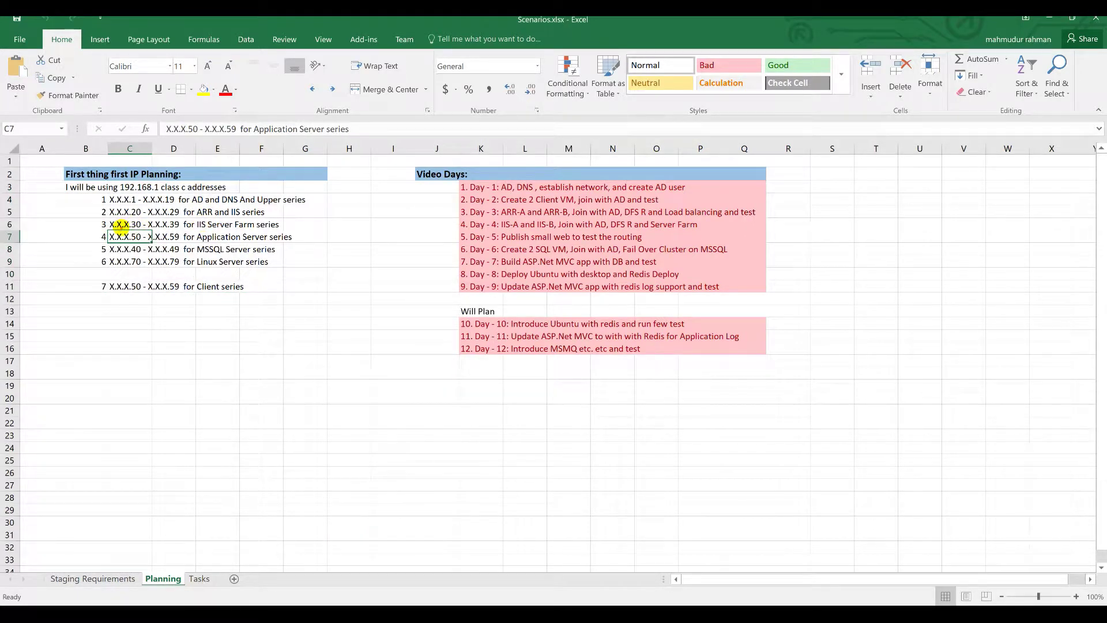
left_click(122, 226)
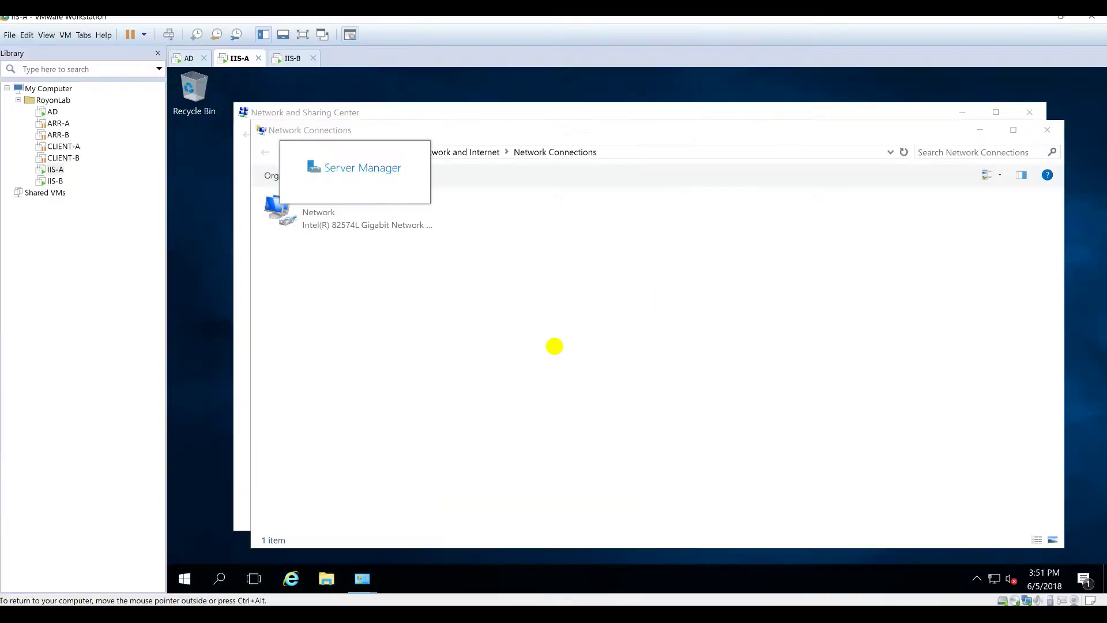
Step: Rename the Ethernet0 adapter to LAN and select it
left_click(336, 225)
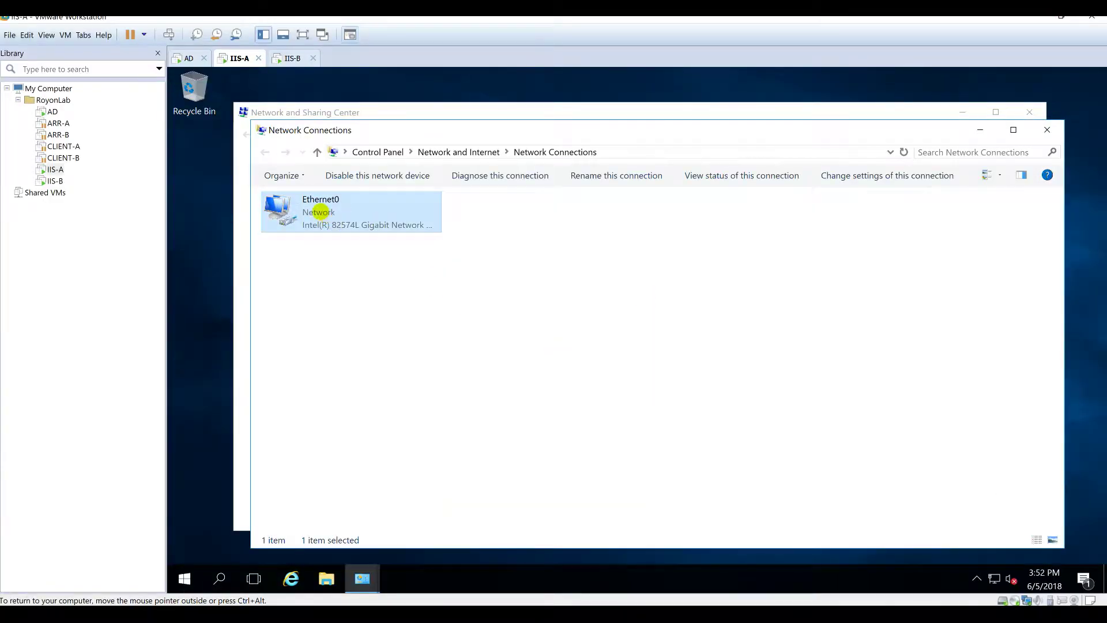
left_click(325, 199)
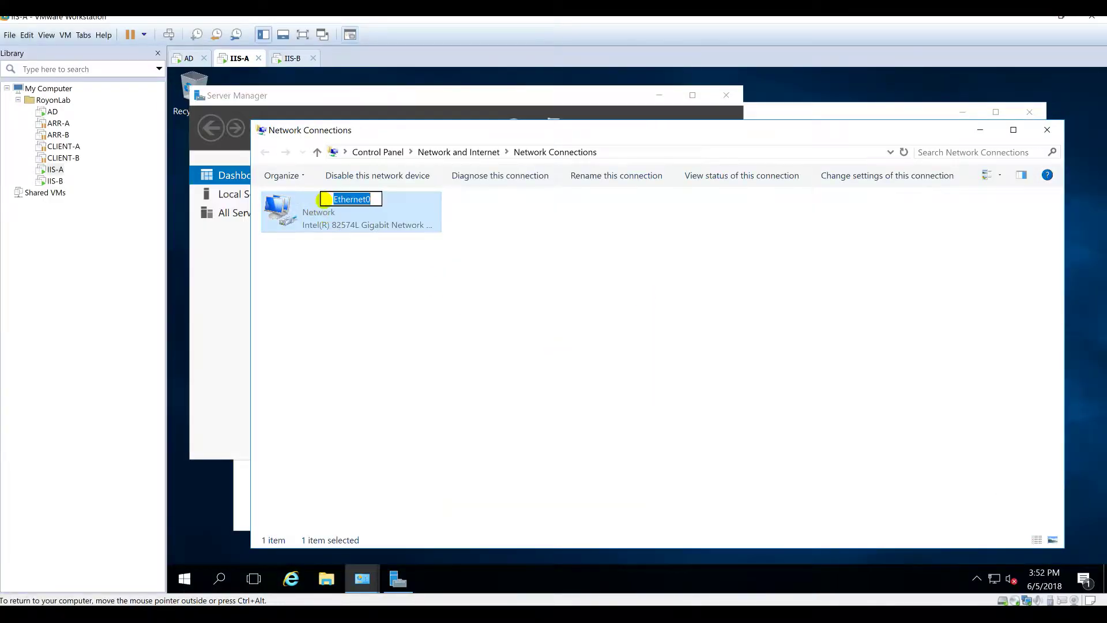
type("LAN")
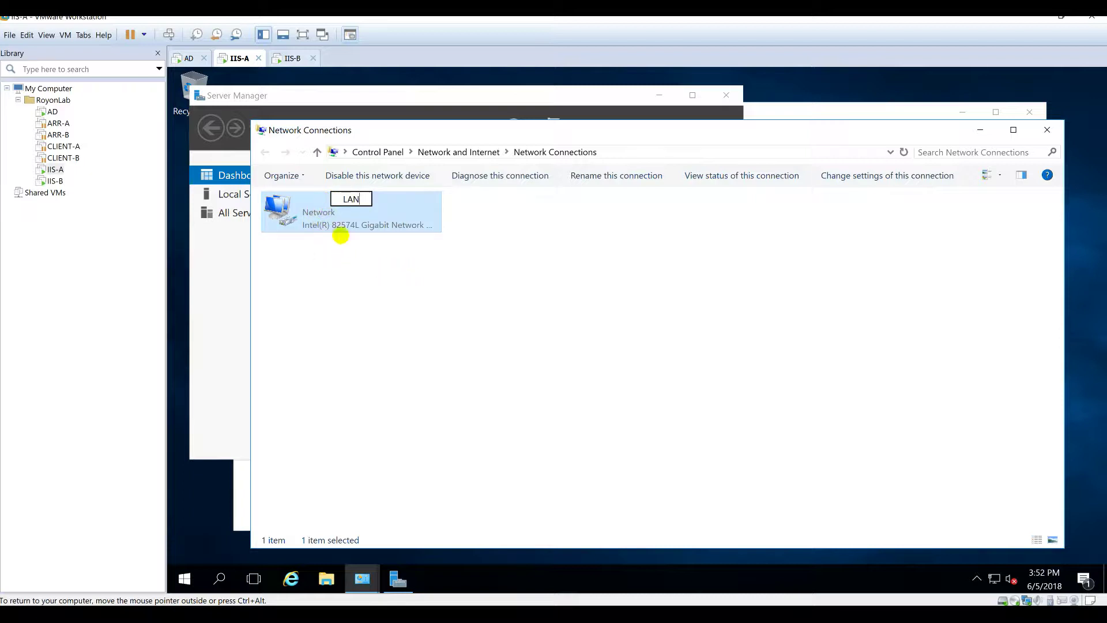
left_click(331, 300)
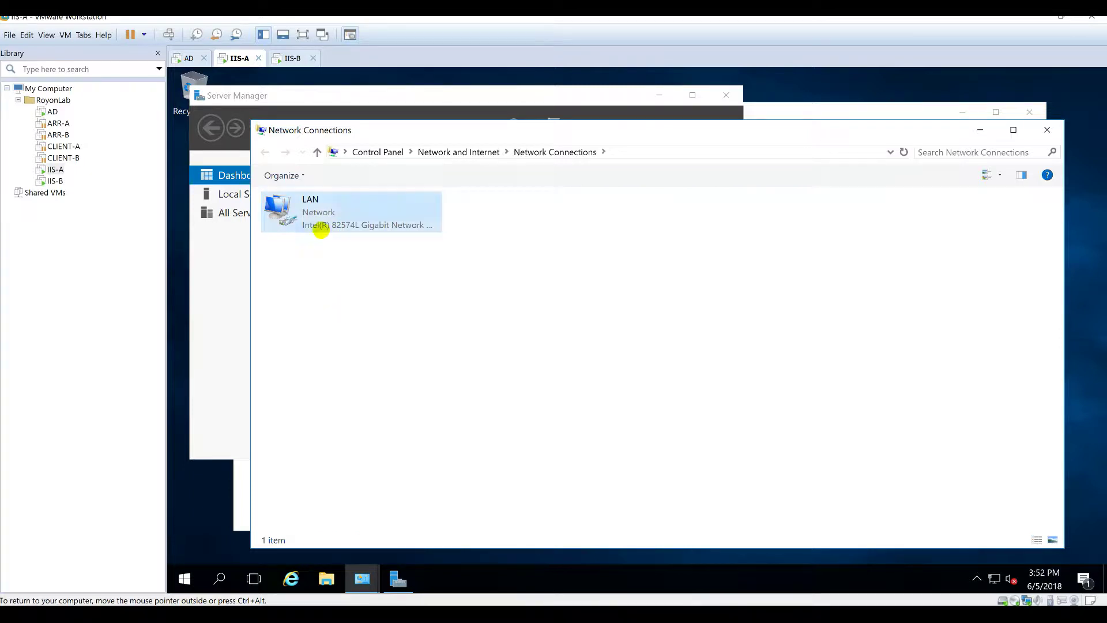
left_click(321, 228)
Step: Open the LAN adapter's IPv4 properties and choose a manually assigned address
double_click(320, 228)
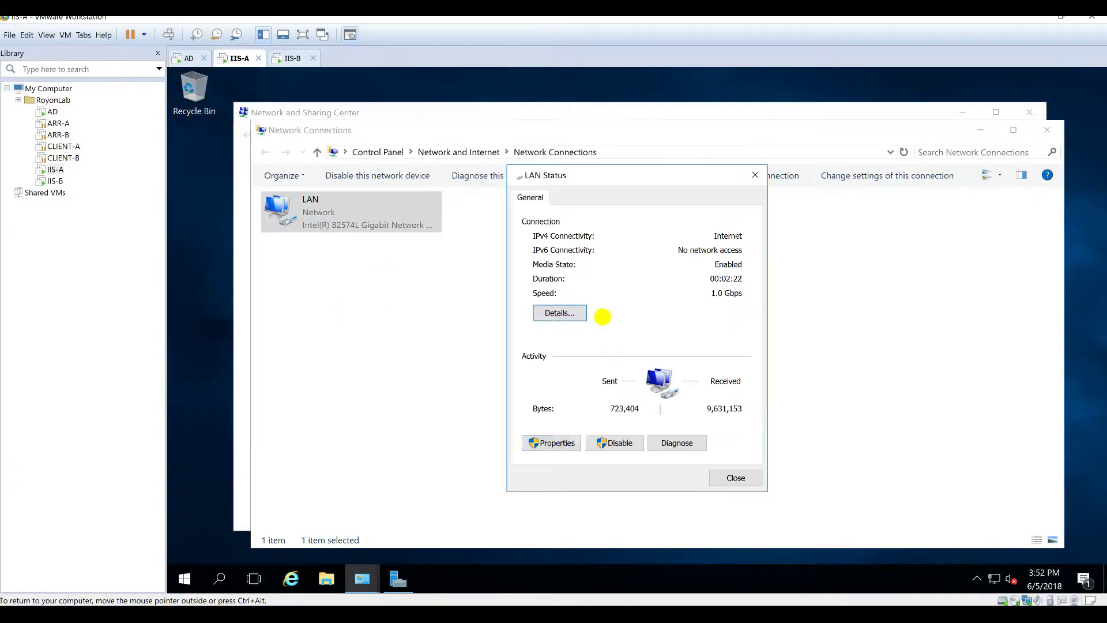
left_click(557, 444)
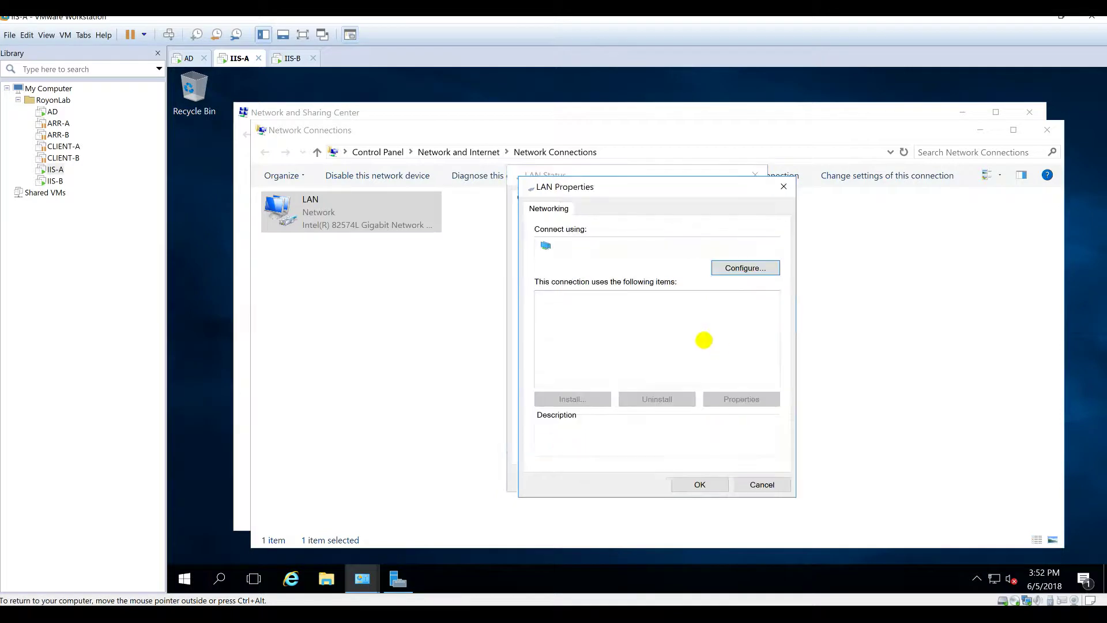
double_click(676, 334)
left_click(626, 341)
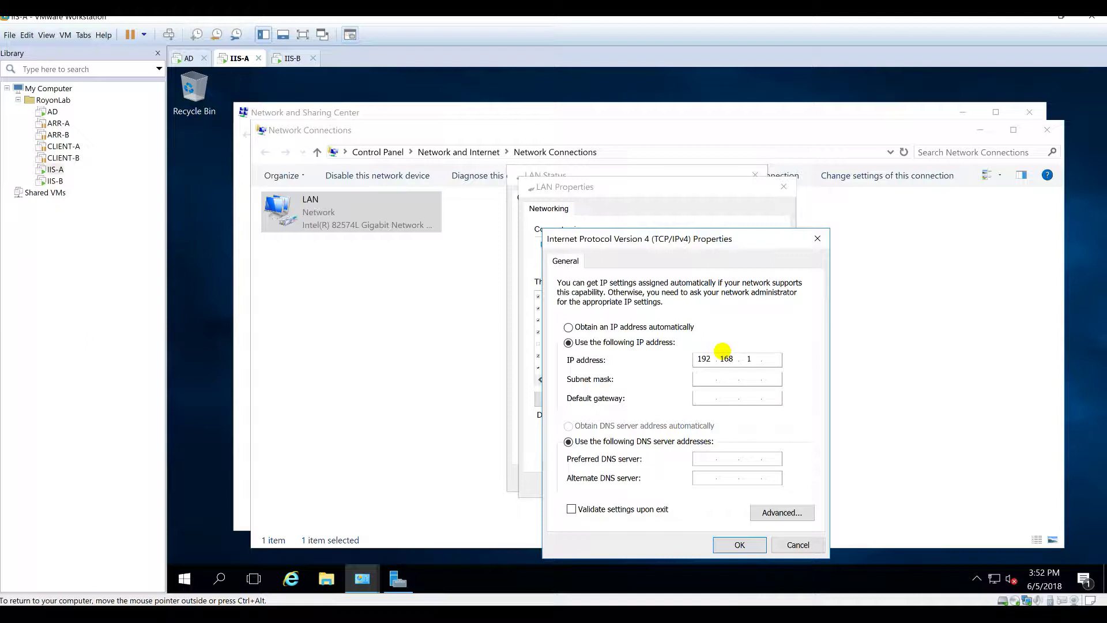
key("Tab")
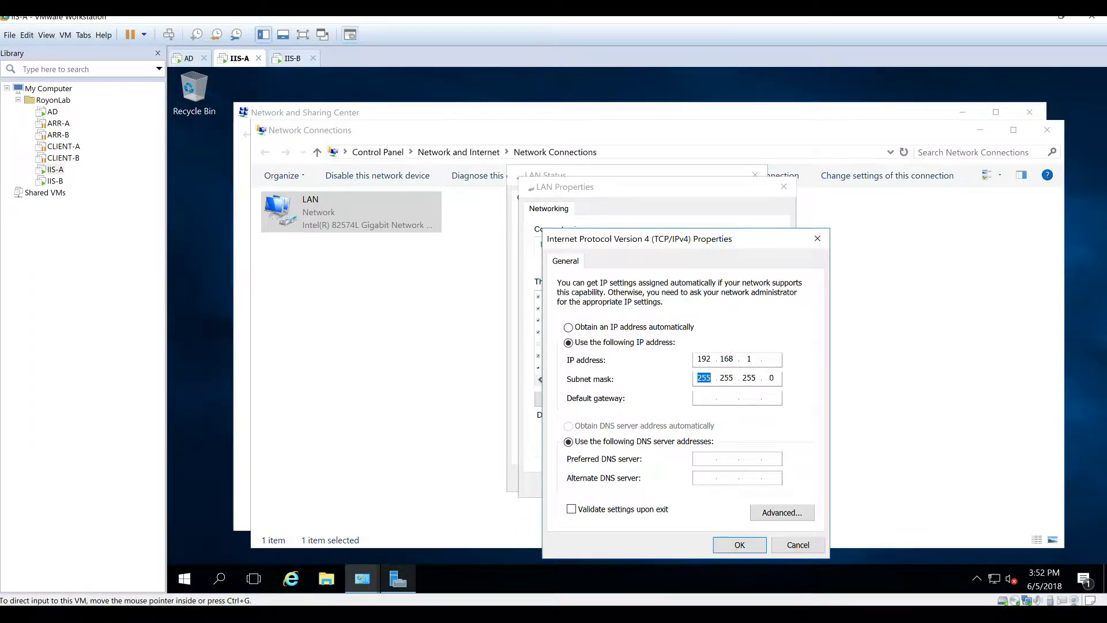
Step: Enter IP 192.168.1.31, mask 255.255.255.0 and gateway 192.168.1.1, checking the diagram
left_click(400, 613)
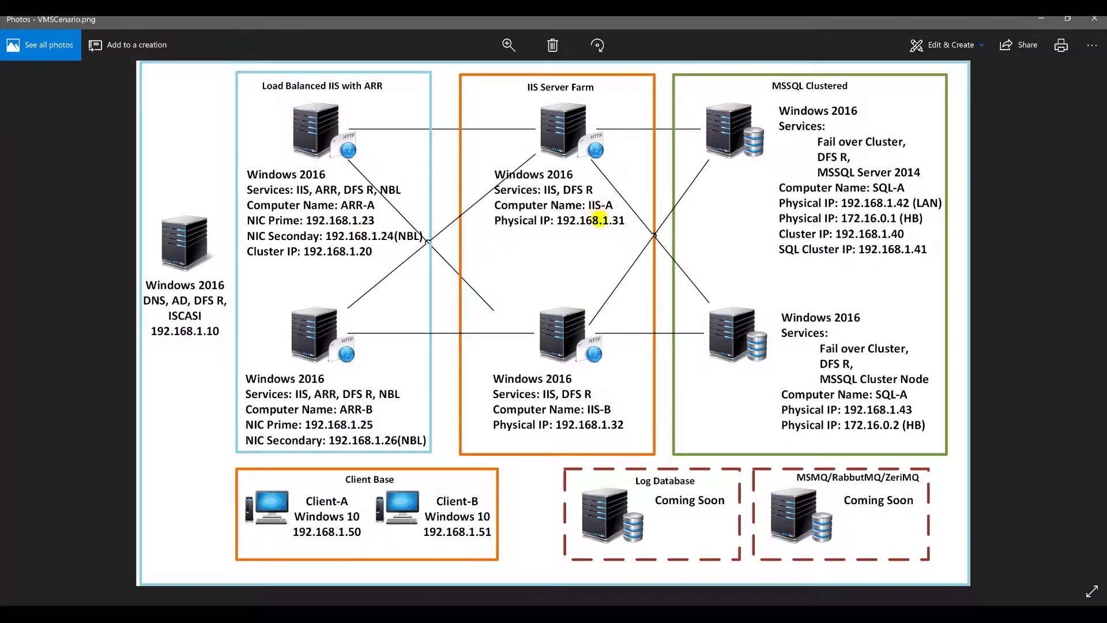
left_click(1042, 19)
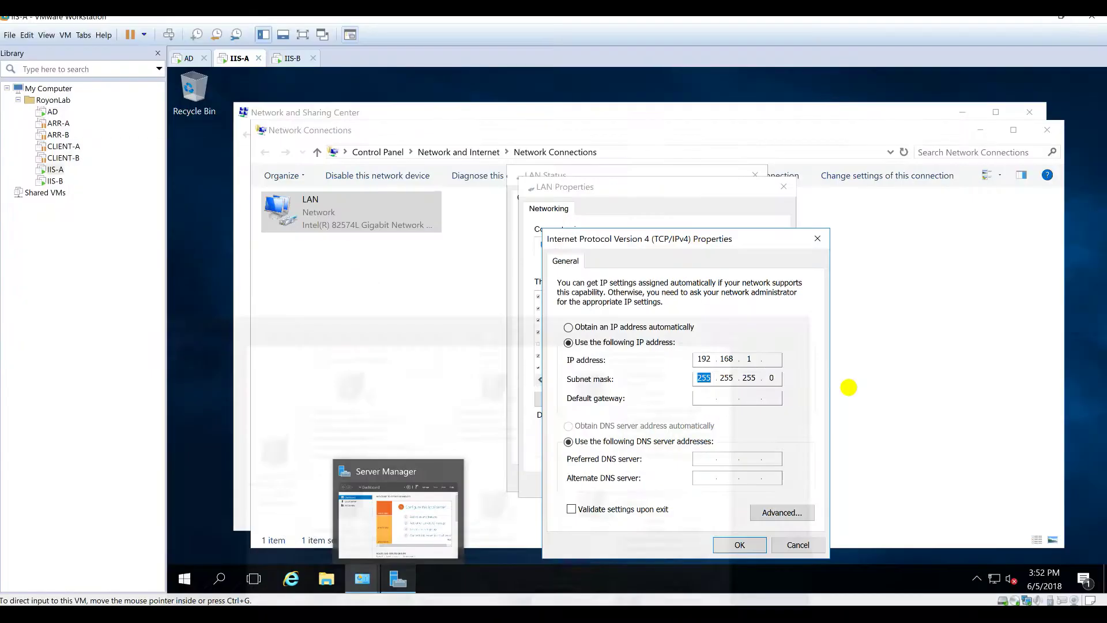
left_click(770, 358)
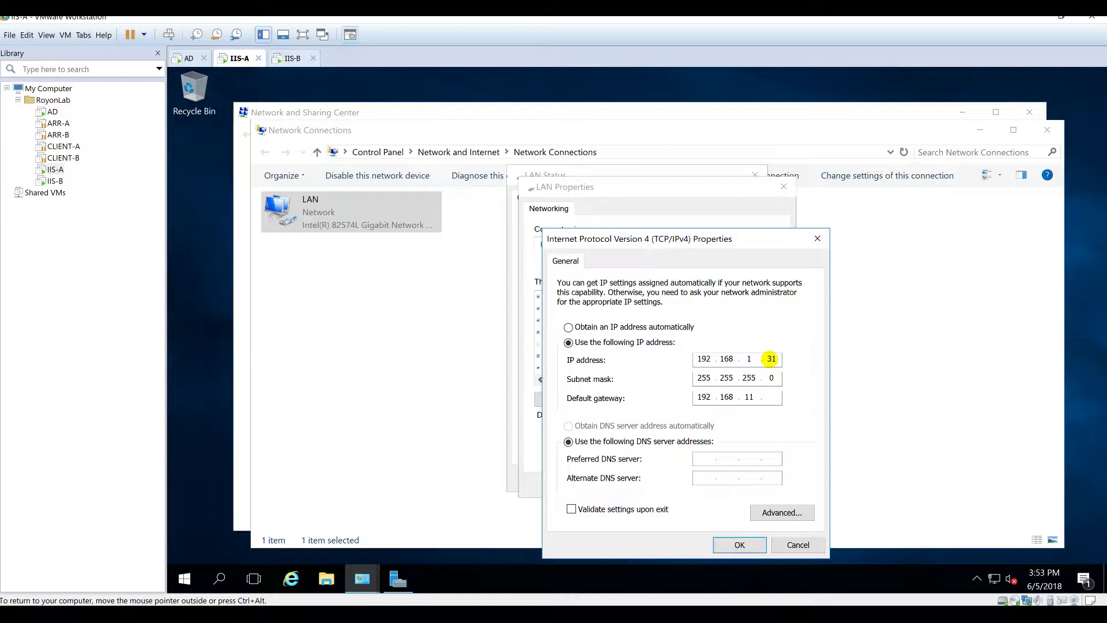
key("Tab")
key("shift+Tab")
key("Tab")
left_click(772, 398)
key("Tab")
key("Tab")
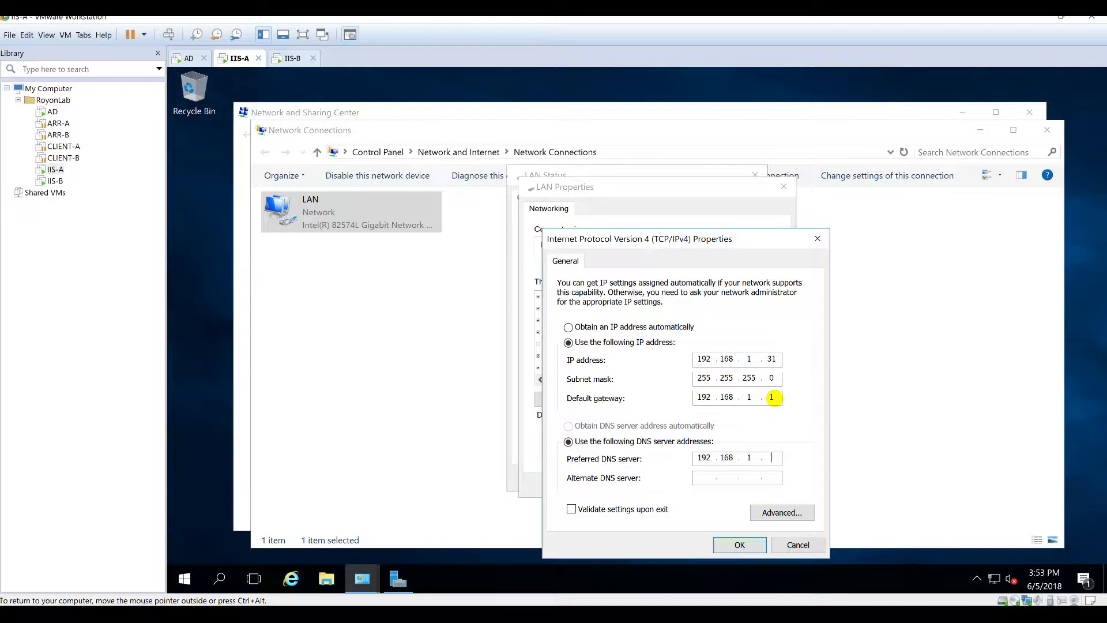
Step: Keep NetBIOS over TCP/IP enabled under WINS and confirm all network dialogs
left_click(782, 512)
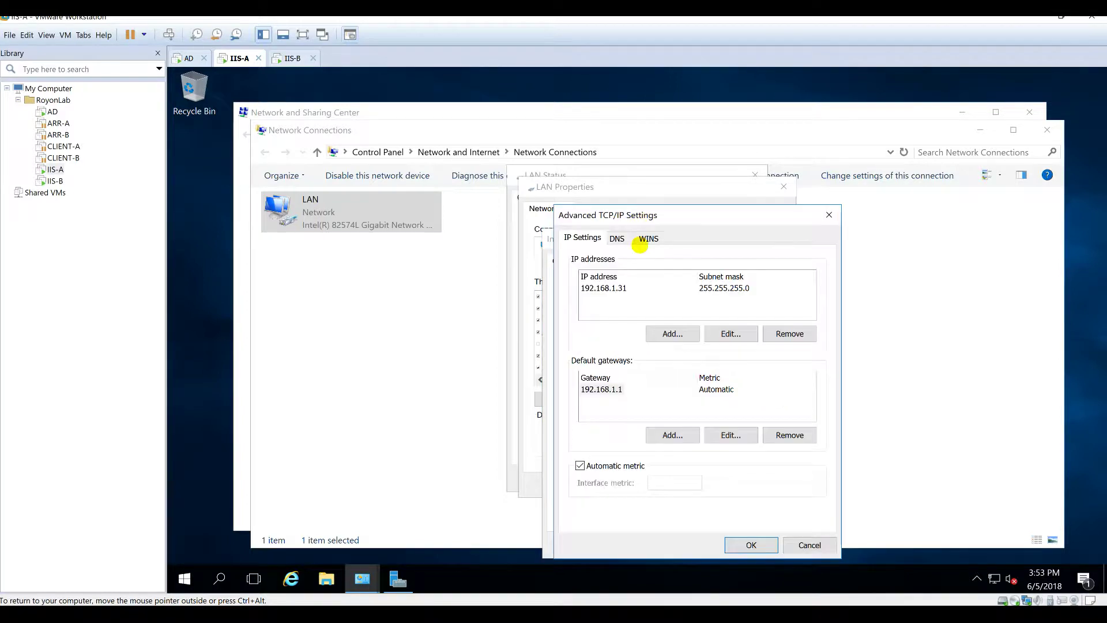
left_click(649, 237)
left_click(631, 469)
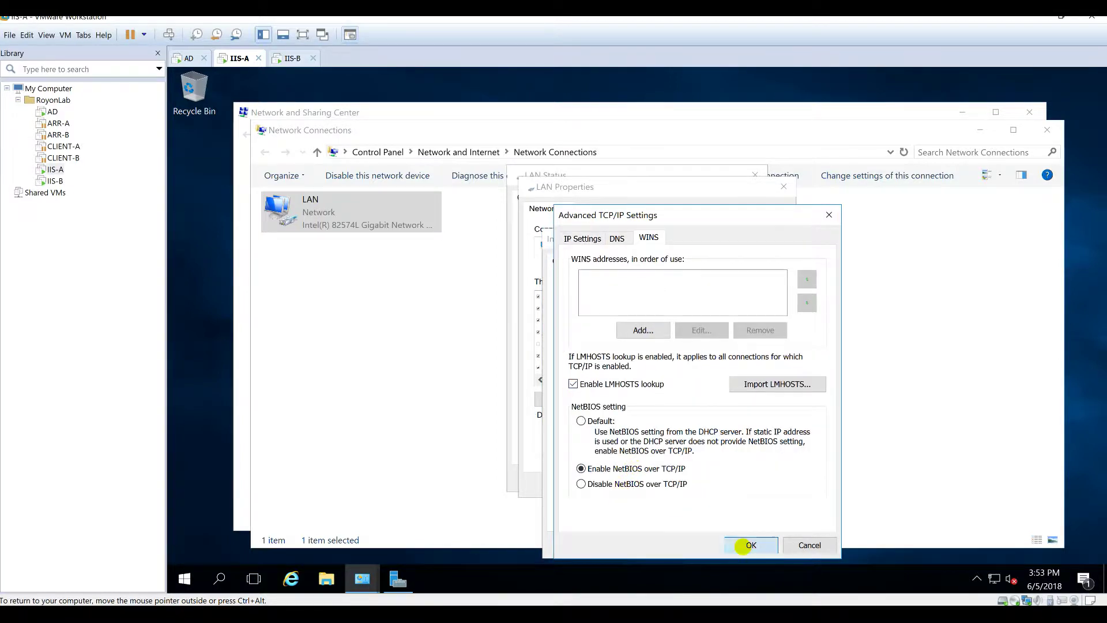
left_click(746, 545)
left_click(738, 544)
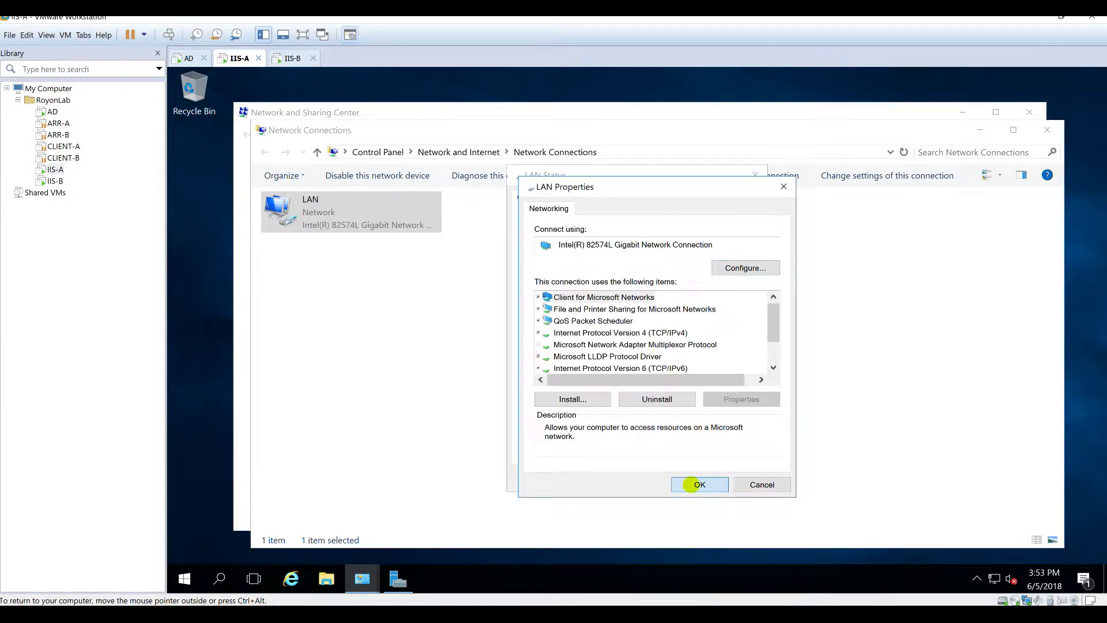
left_click(692, 484)
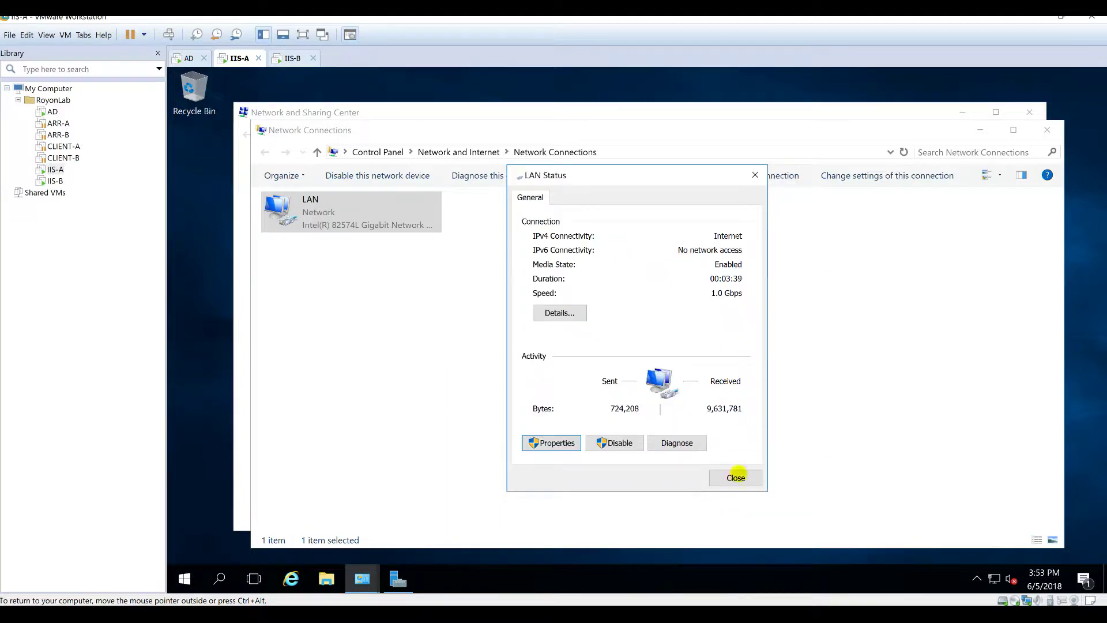
left_click(737, 477)
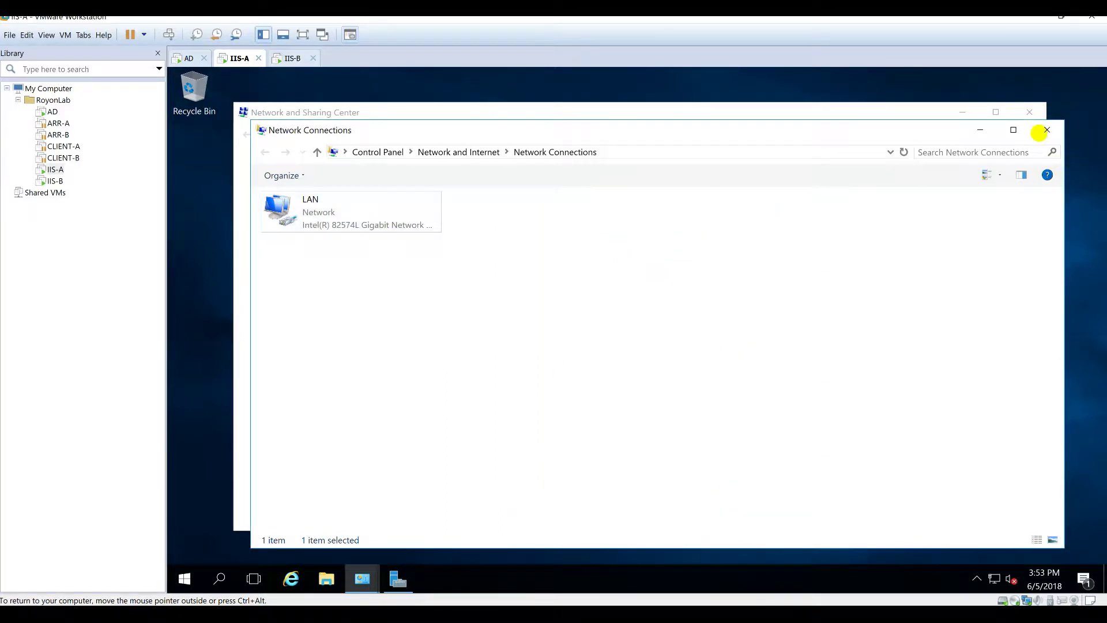
Step: Close the network windows and open This PC's system properties
left_click(1046, 130)
left_click(1029, 112)
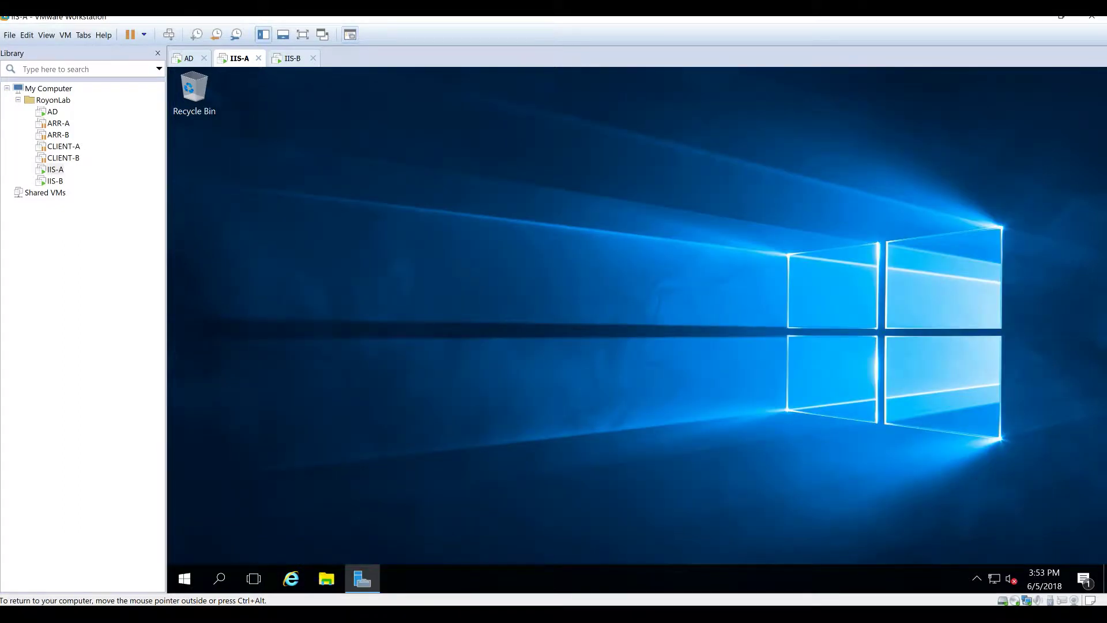
left_click(327, 578)
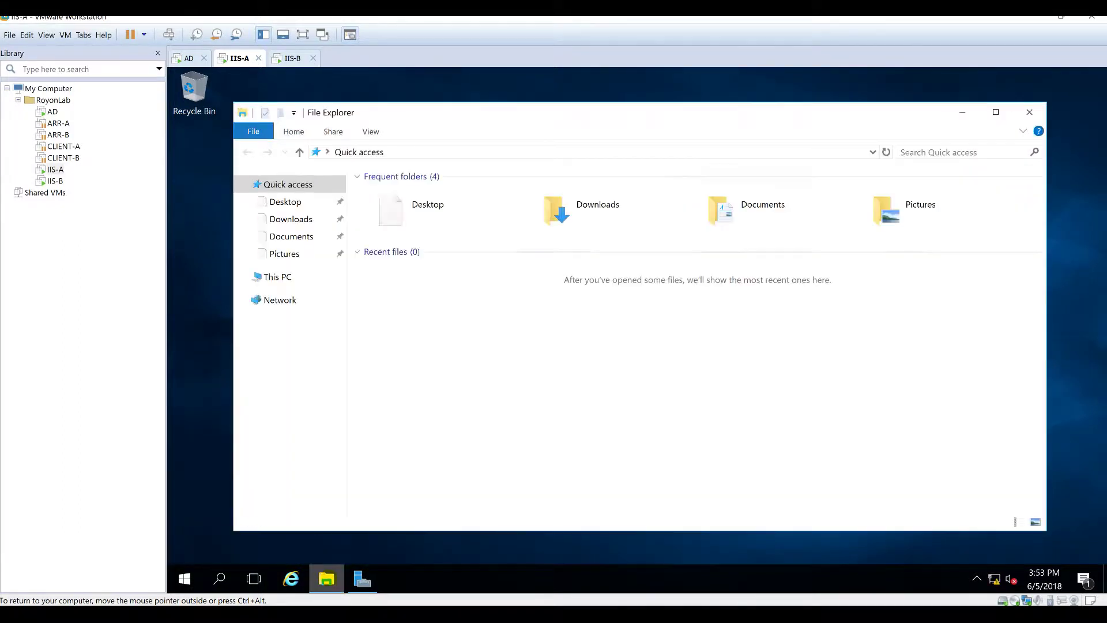
left_click(278, 277)
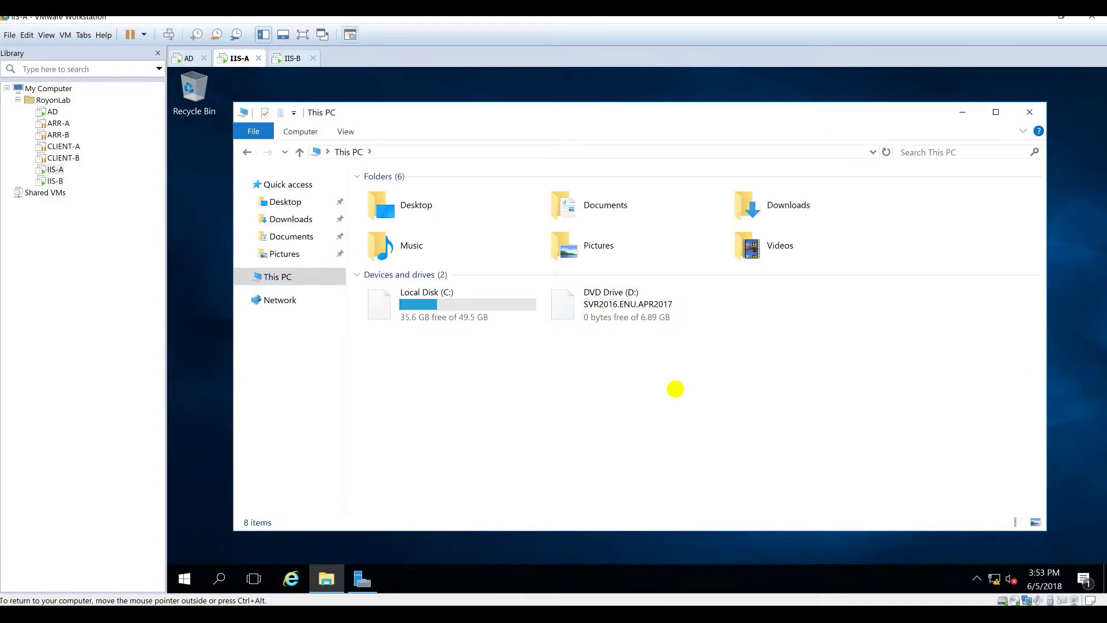
right_click(623, 429)
left_click(649, 419)
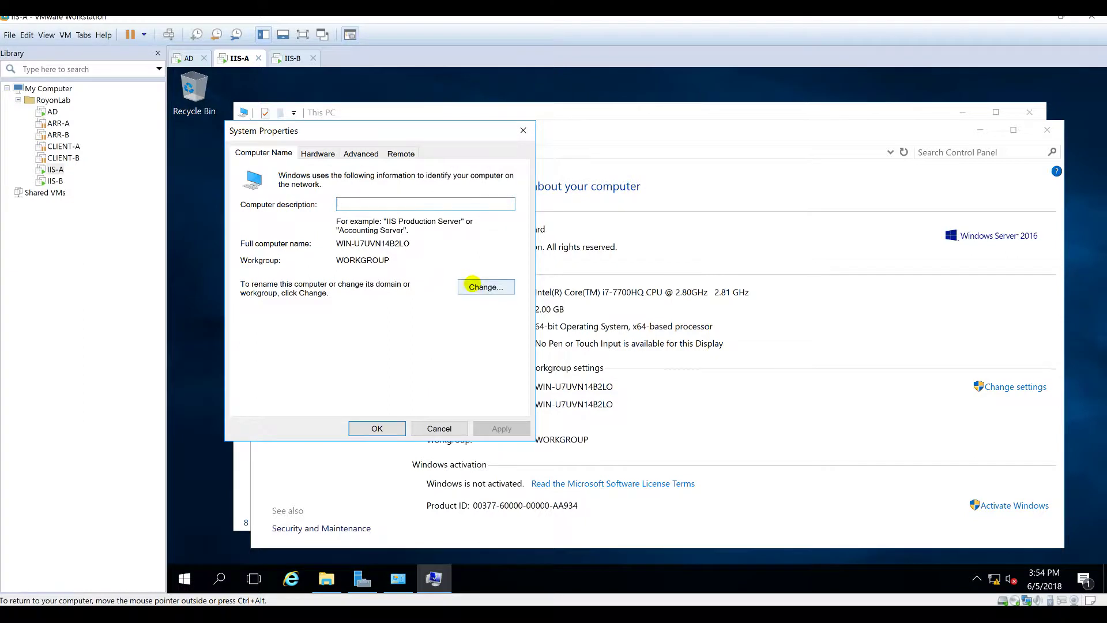
Step: Set computer name IIS-A and domain royonlab, then switch to the AD machine
left_click(477, 290)
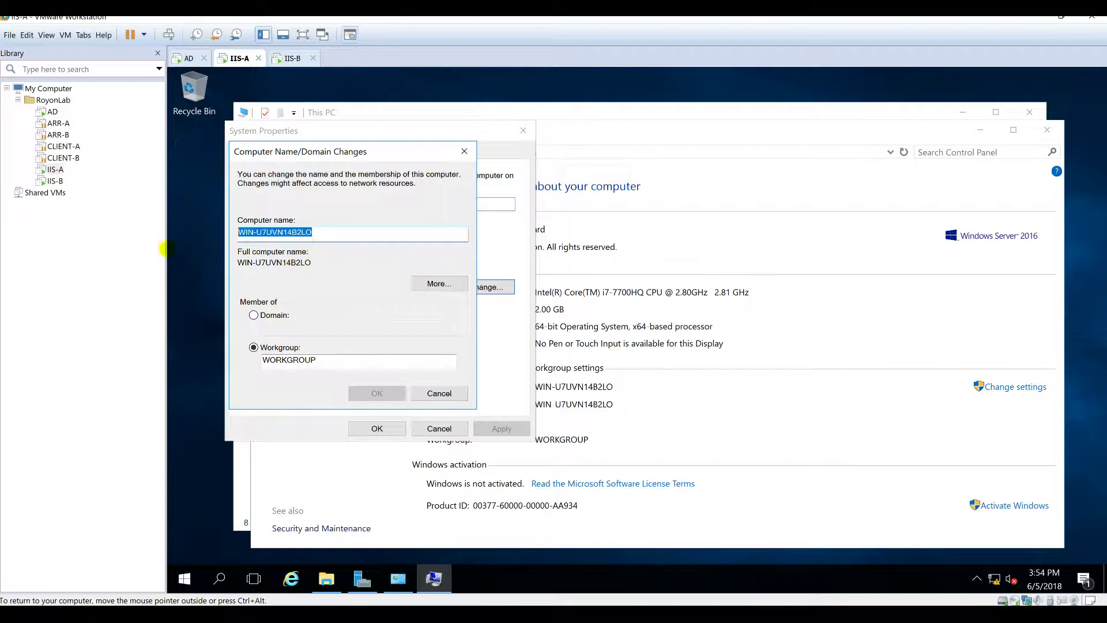
type("IIS-A")
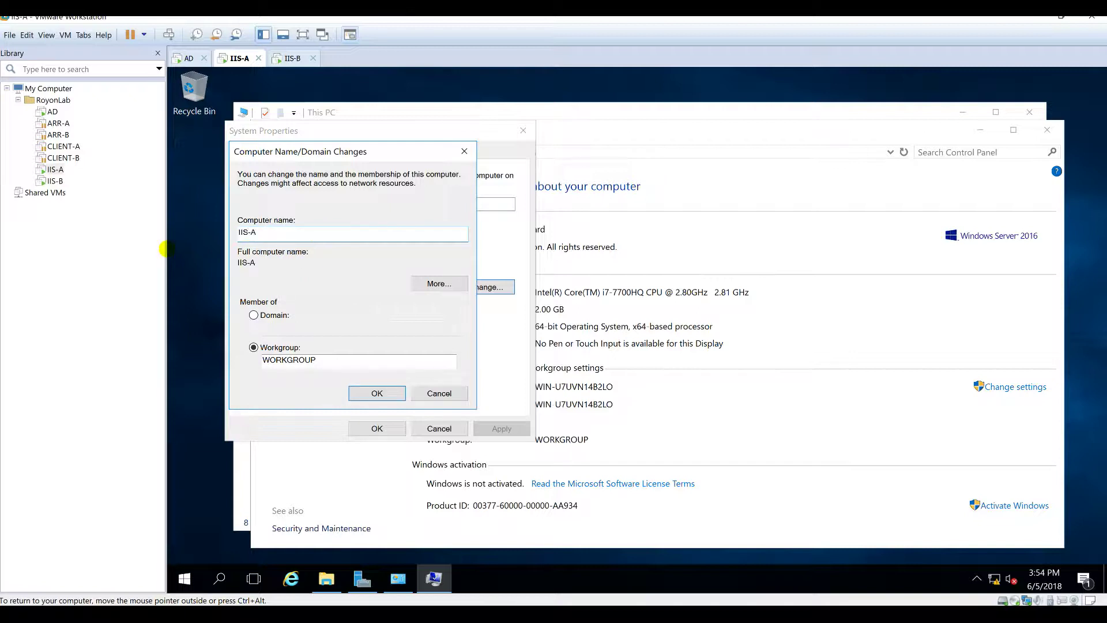
left_click(254, 315)
type("royonlab")
key("Return")
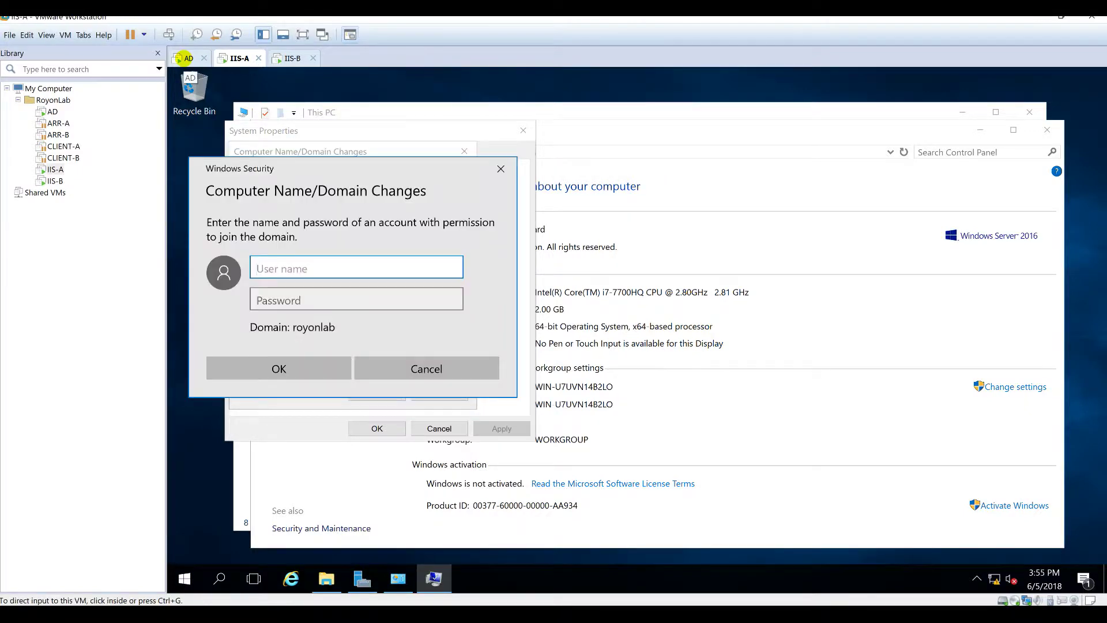
left_click(184, 59)
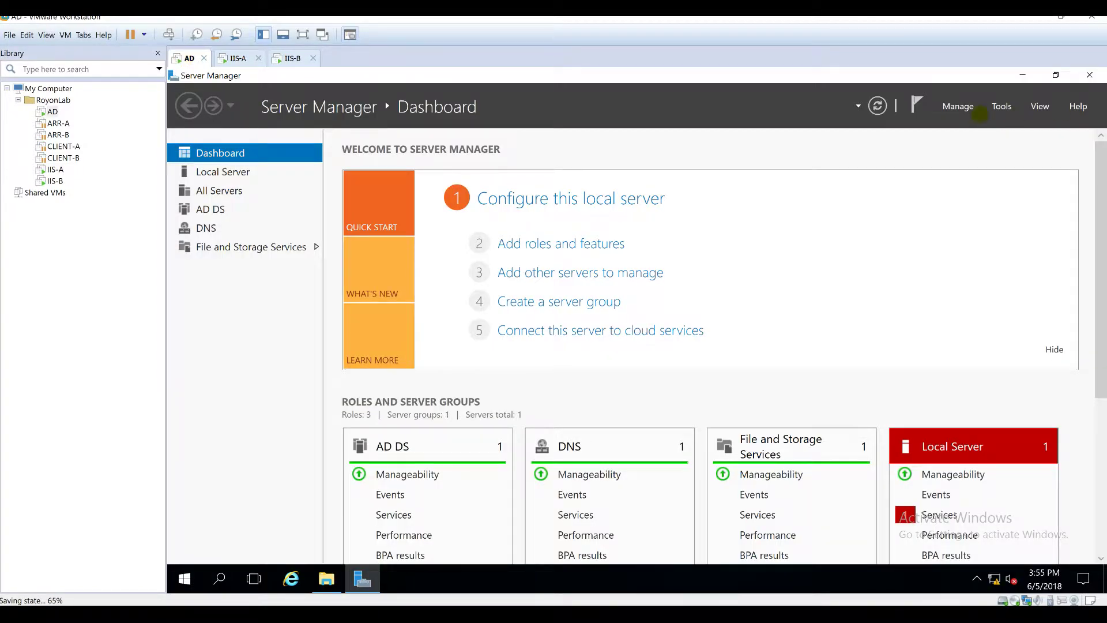
Step: Open DNS Manager on AD and view the royonlab.local forward lookup zone records
left_click(1001, 108)
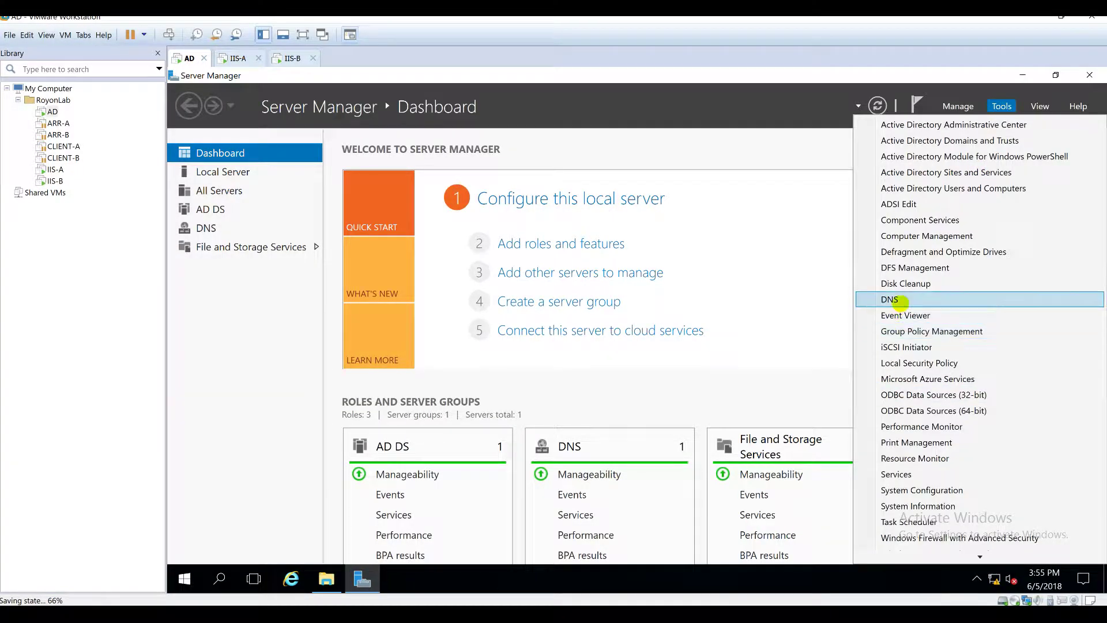
left_click(901, 302)
double_click(290, 166)
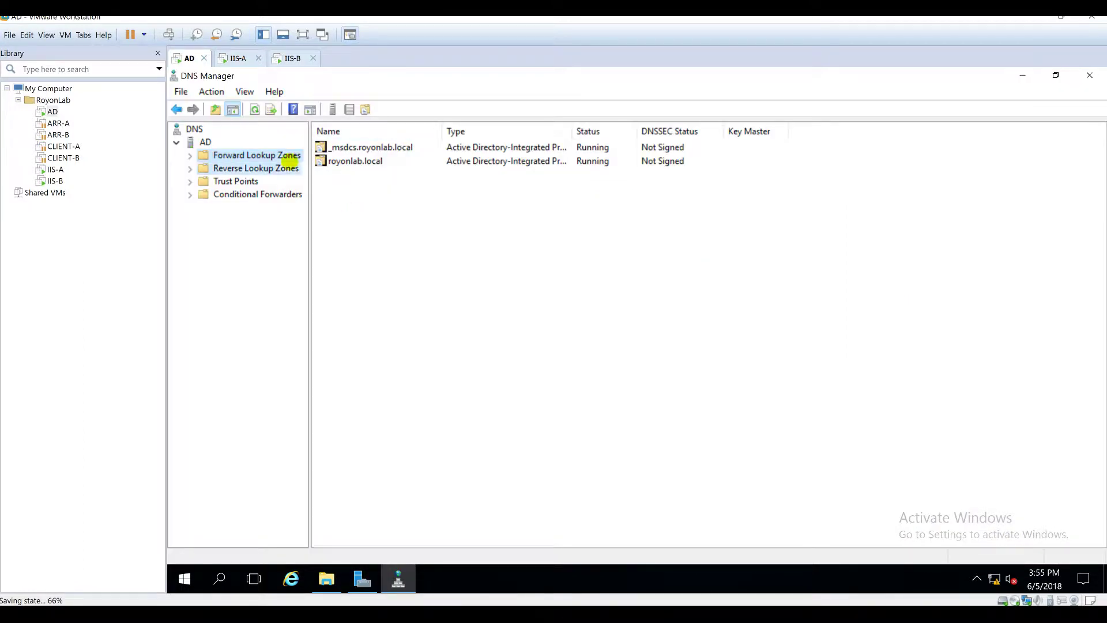
double_click(291, 155)
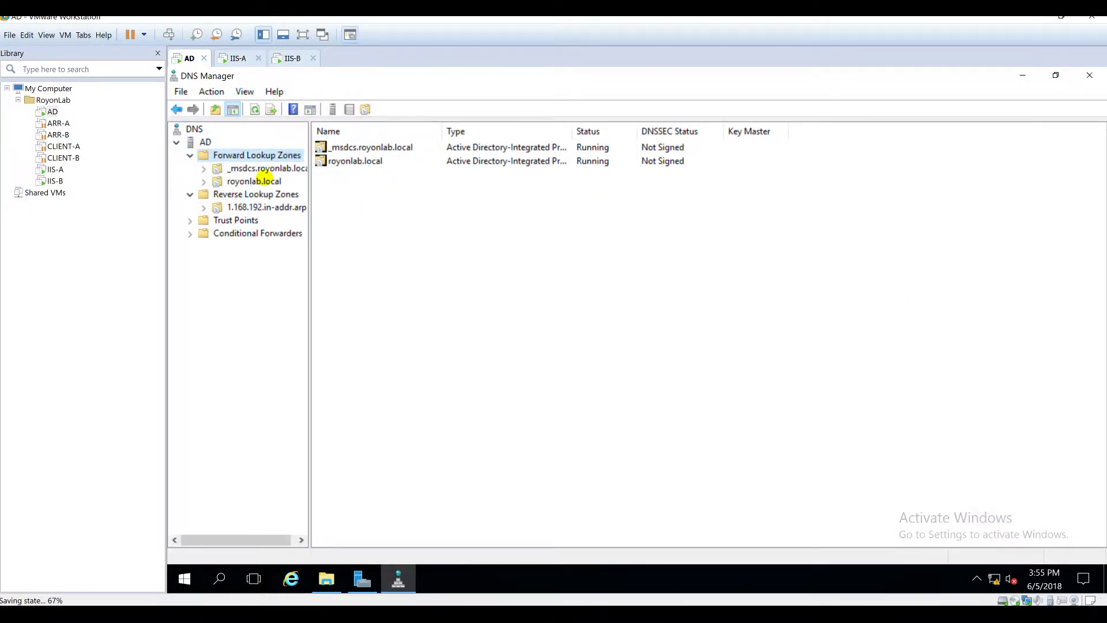
left_click(267, 181)
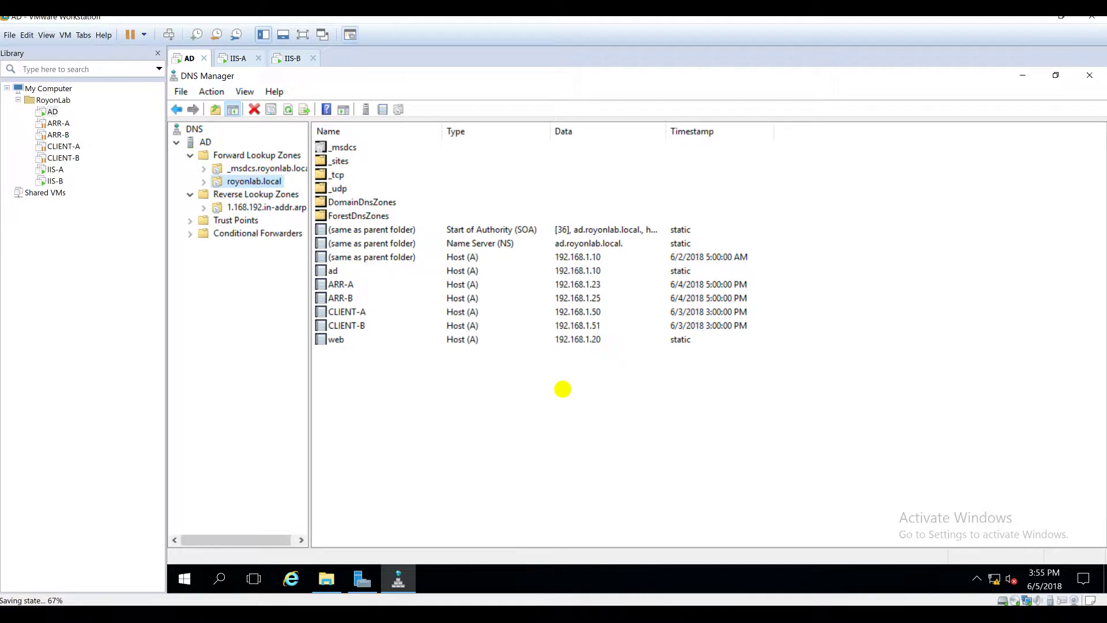
Step: Enter the domain administrator user name and password on IIS-A to submit the join
left_click(237, 58)
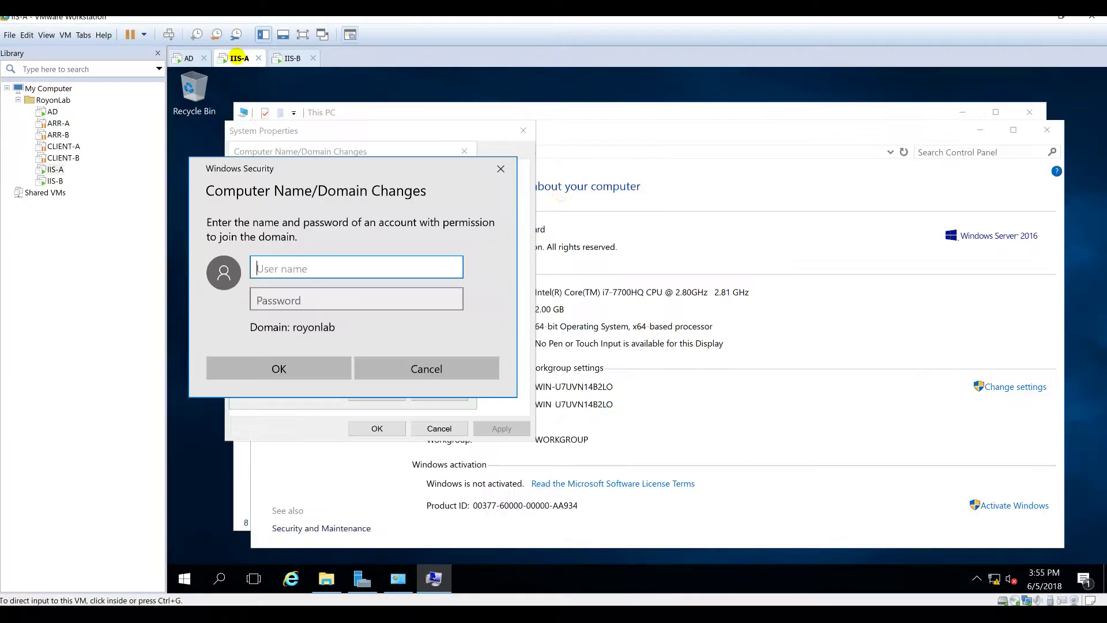
left_click(318, 261)
type("administrator")
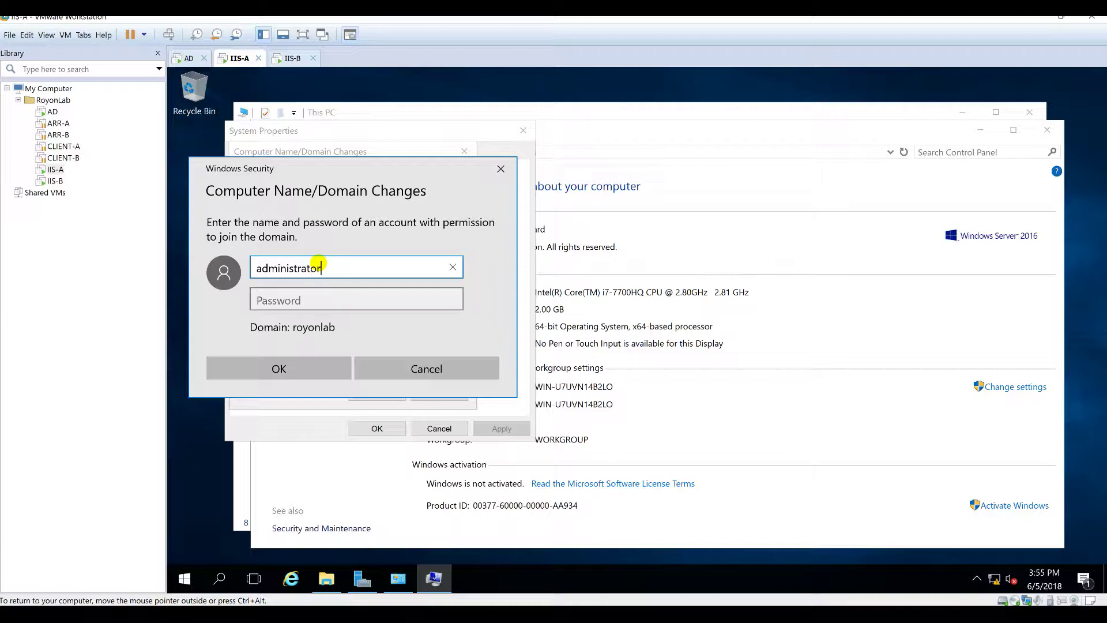
key("Tab")
type("P@")
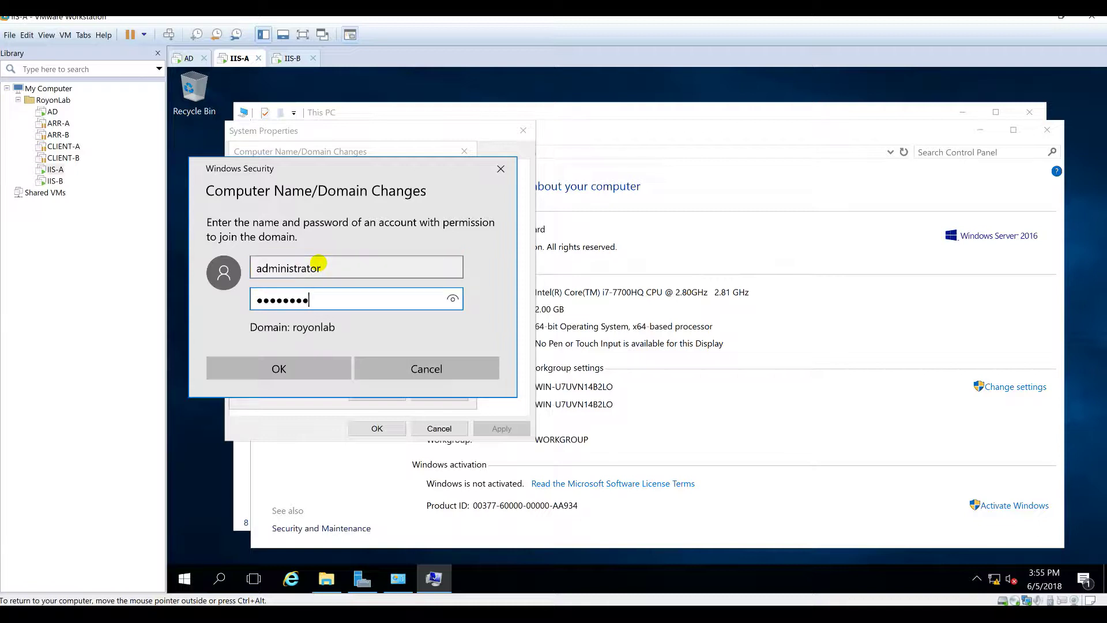
key("Return")
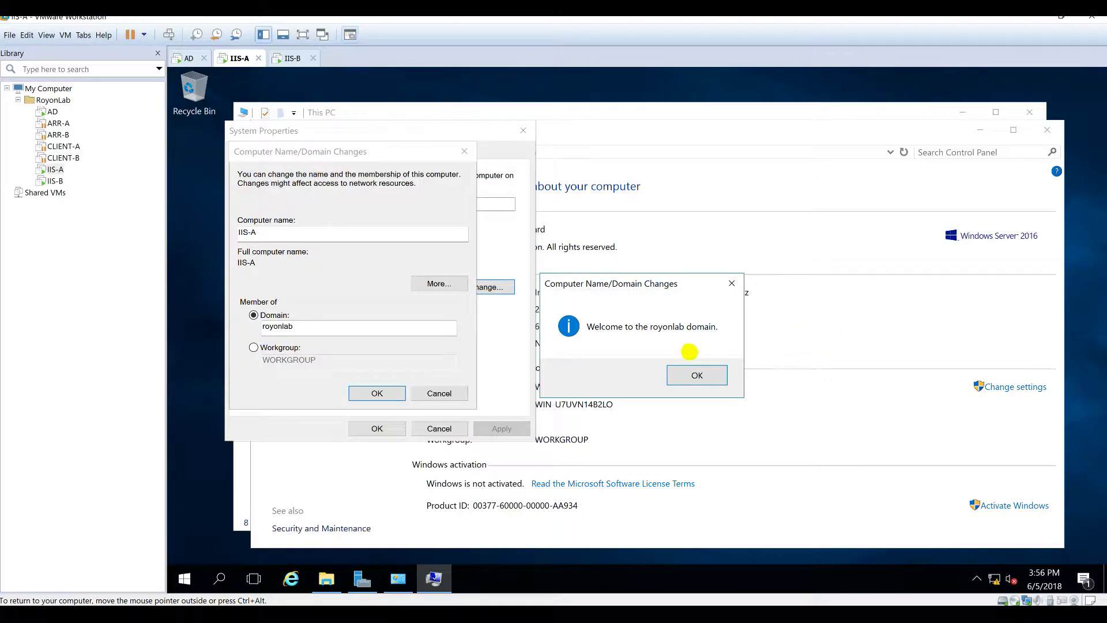
Step: Acknowledge the welcome and restart notices, close System Properties, and restart IIS-A now
left_click(697, 374)
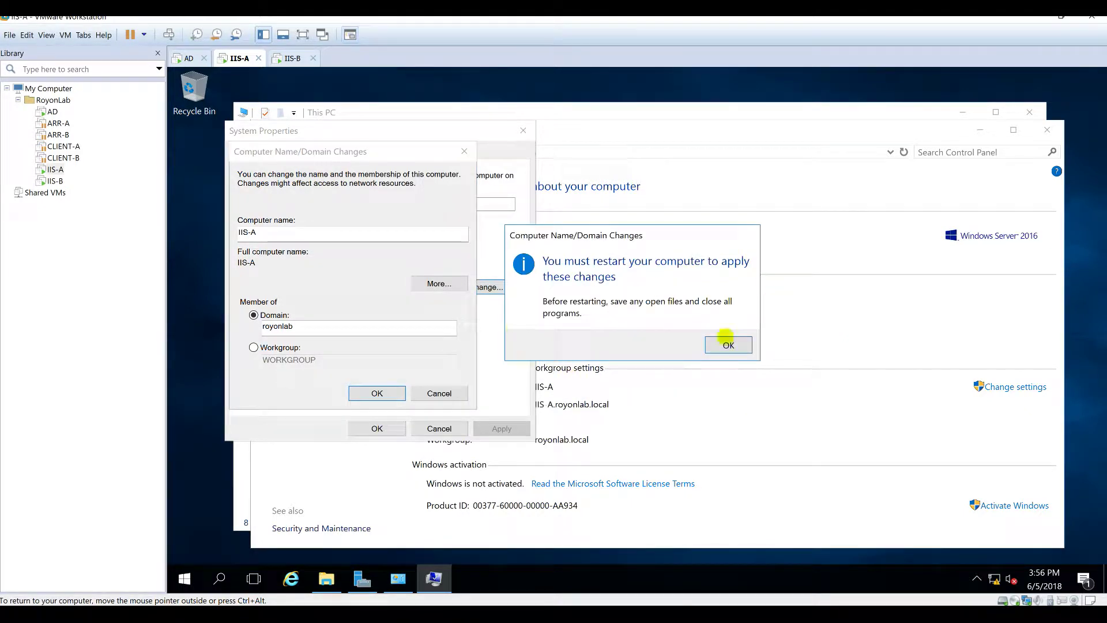
left_click(721, 341)
left_click(372, 425)
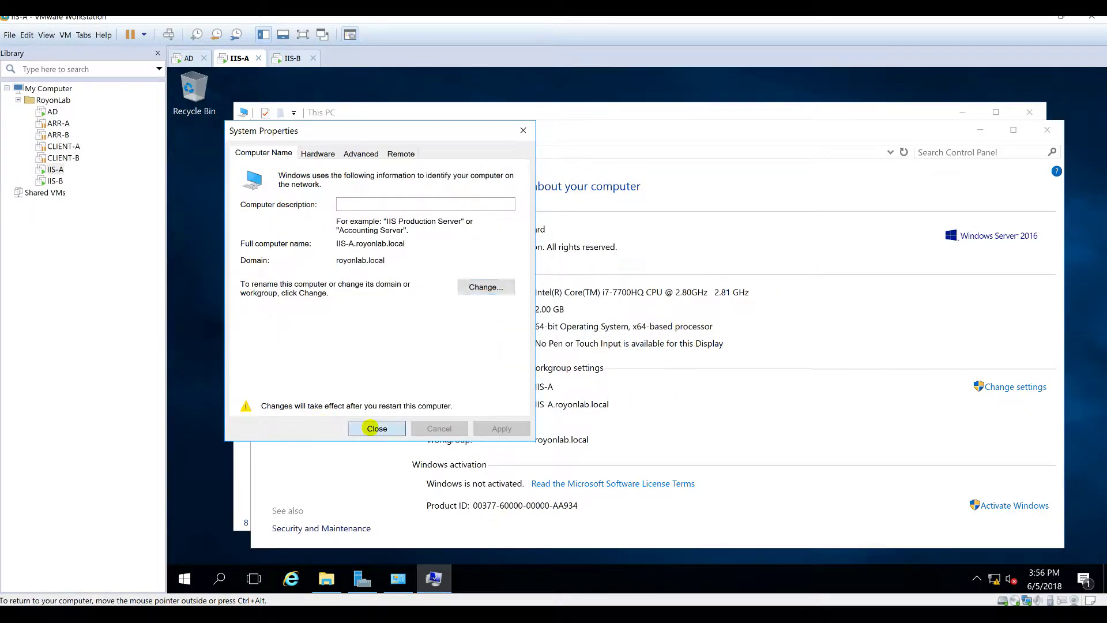
left_click(640, 339)
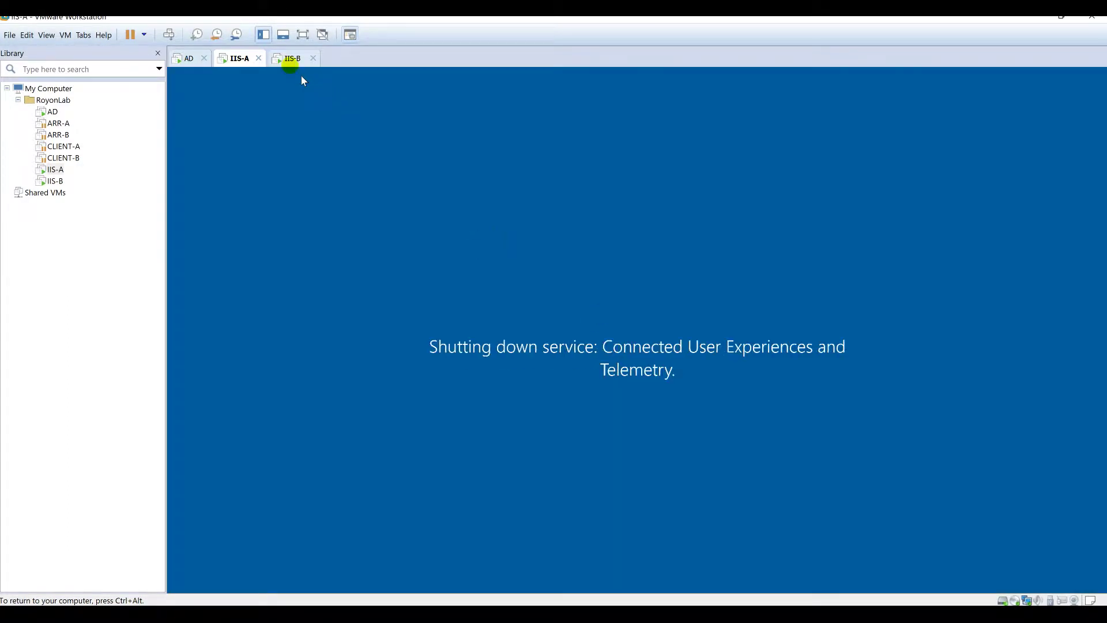
Step: Sign in to IIS-B with its password
left_click(290, 58)
left_click(171, 34)
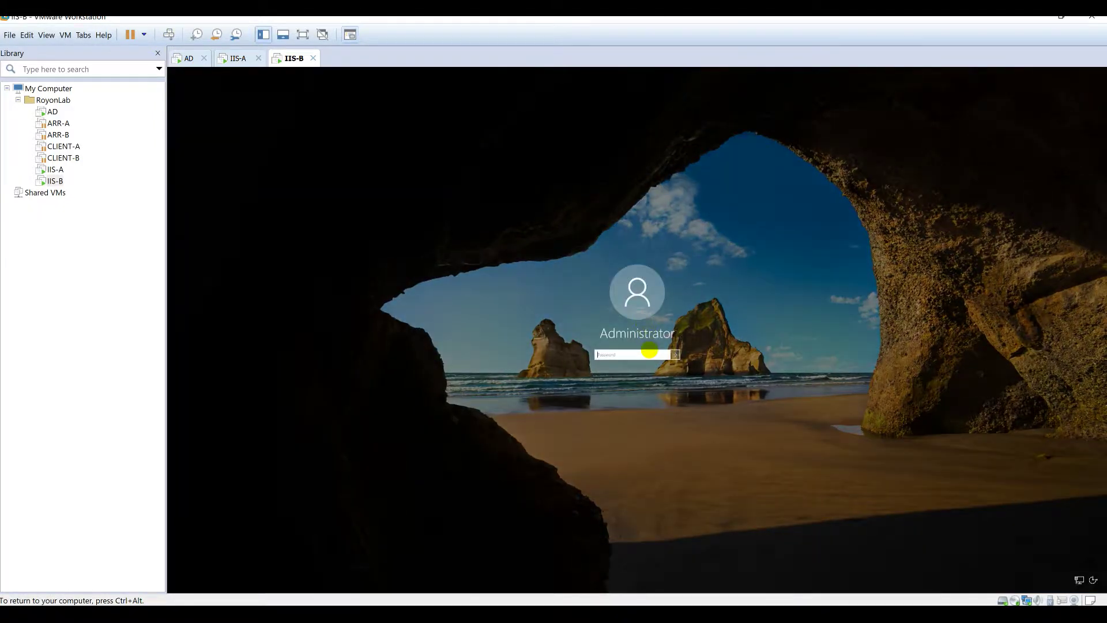
key("Return")
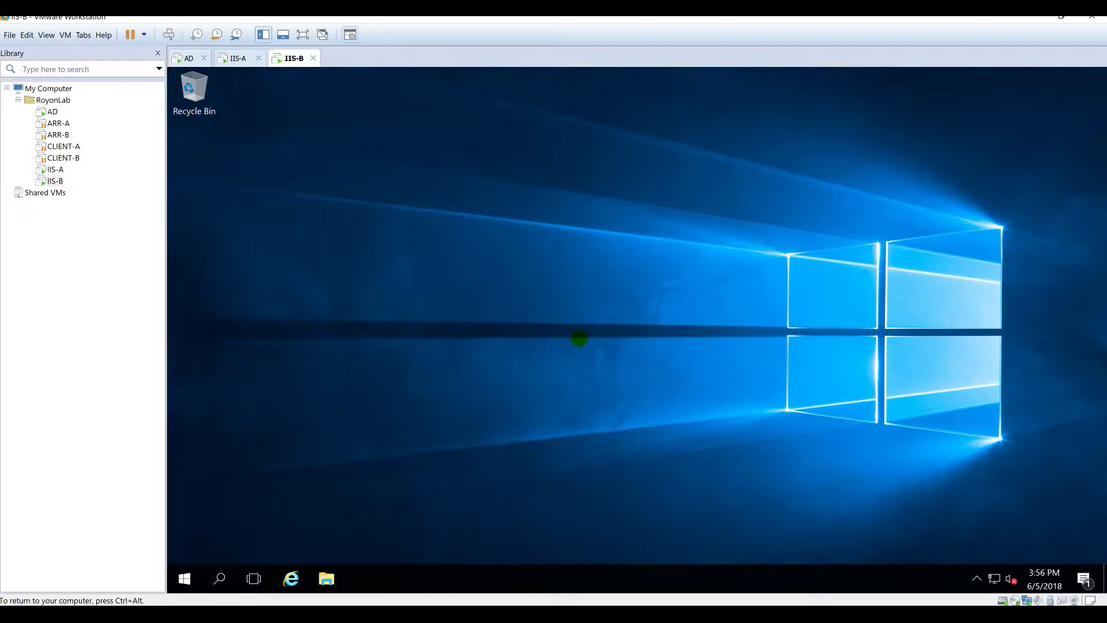
Step: Open Network Connections on IIS-B and rename Ethernet0 to LAN
right_click(995, 577)
left_click(997, 574)
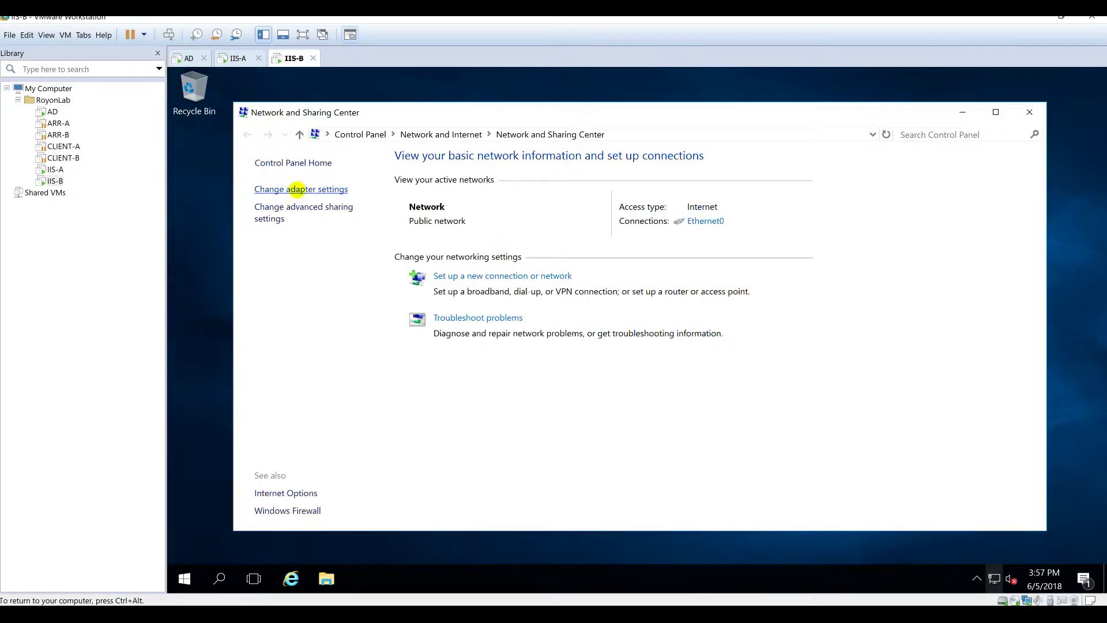
left_click(305, 188)
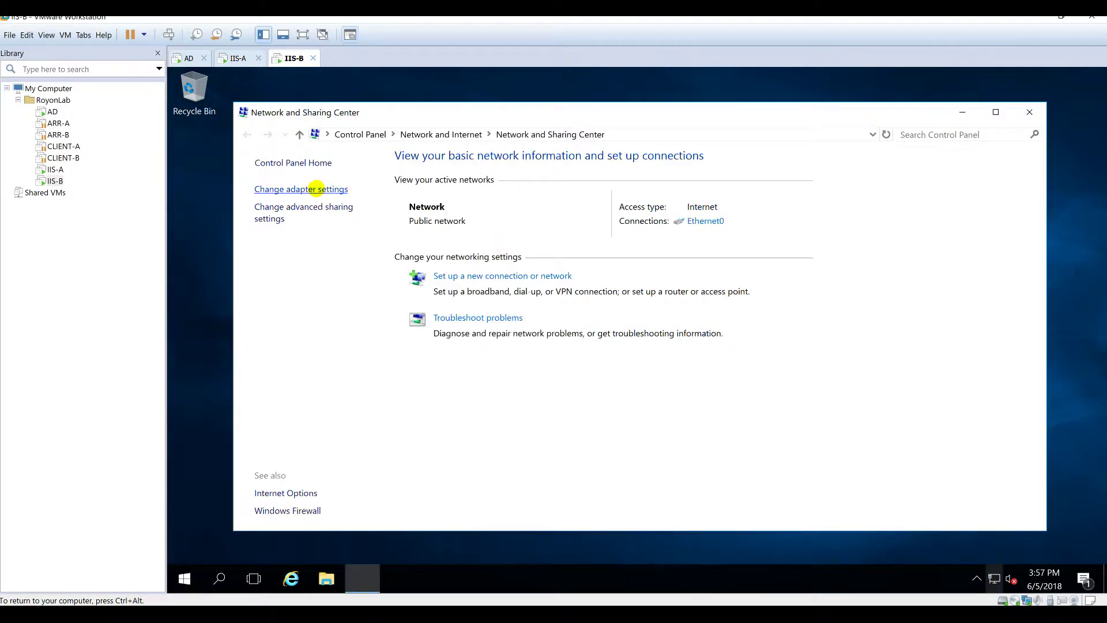
left_click(323, 201)
key("F2")
type("LAN")
key("Return")
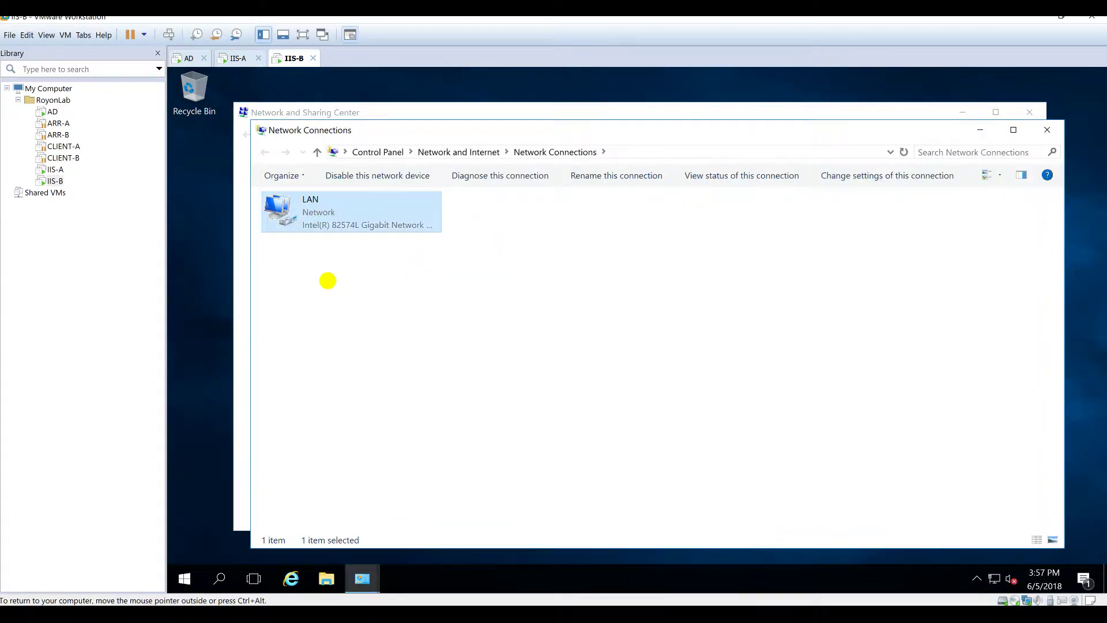
Step: Give LAN static IP 192.168.1.32/24, gateway 192.168.1.1 and DNS 192.168.1.10
right_click(292, 224)
left_click(332, 353)
double_click(445, 333)
left_click(364, 342)
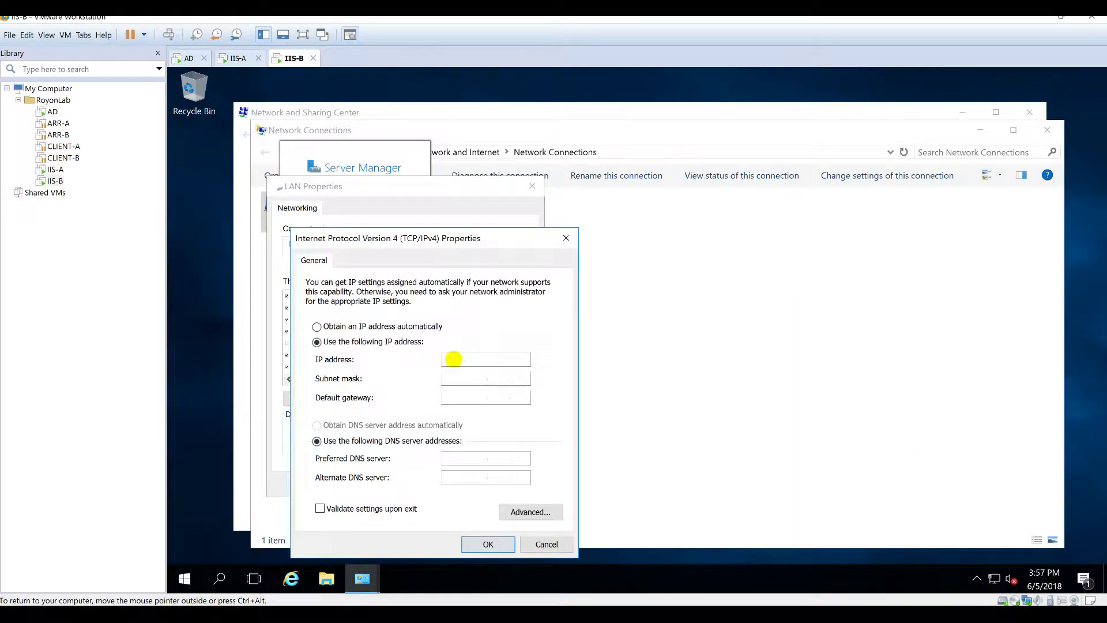
type("192.168.1.32")
key("Tab")
key("Tab")
type("192.168.1.1")
key("Tab")
key("Tab")
type("192.168.")
left_click(531, 512)
left_click(500, 545)
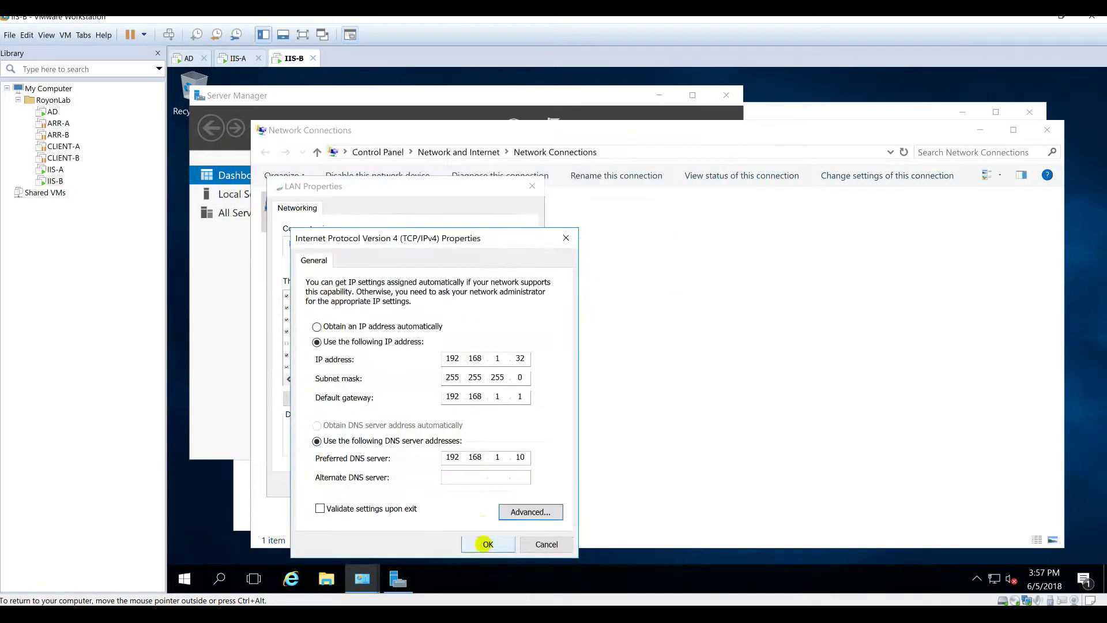
left_click(487, 542)
left_click(450, 483)
Step: Open File Explorer and bring up the This PC context menu
left_click(326, 578)
left_click(294, 294)
right_click(693, 429)
Step: Rename the computer IIS-B and set its domain to royonlab
left_click(736, 418)
left_click(1015, 387)
left_click(470, 269)
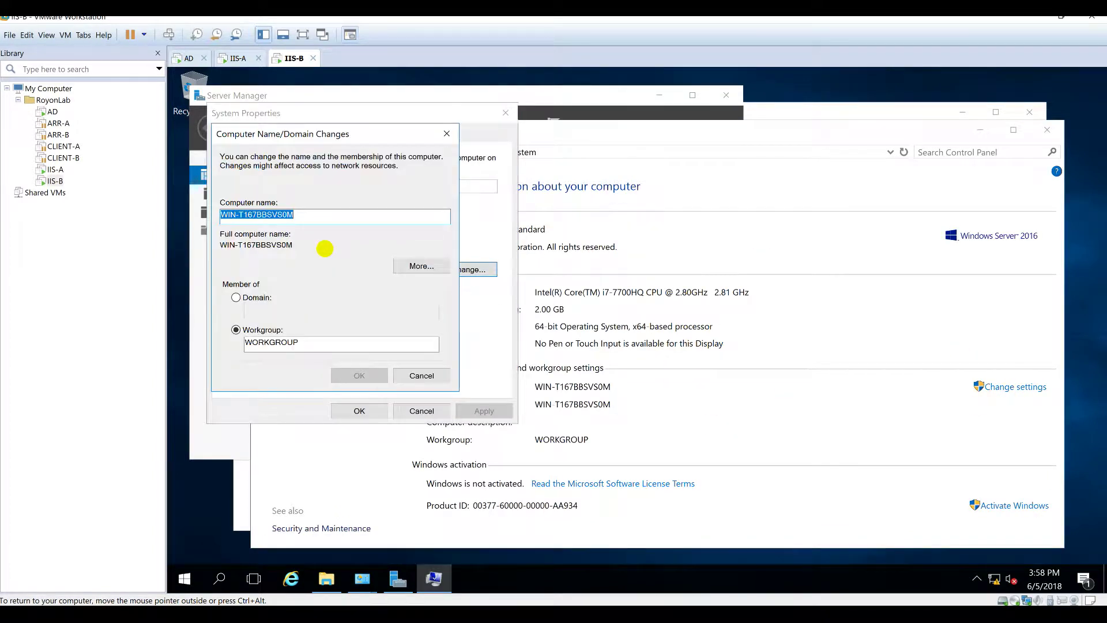
type("IIS-B")
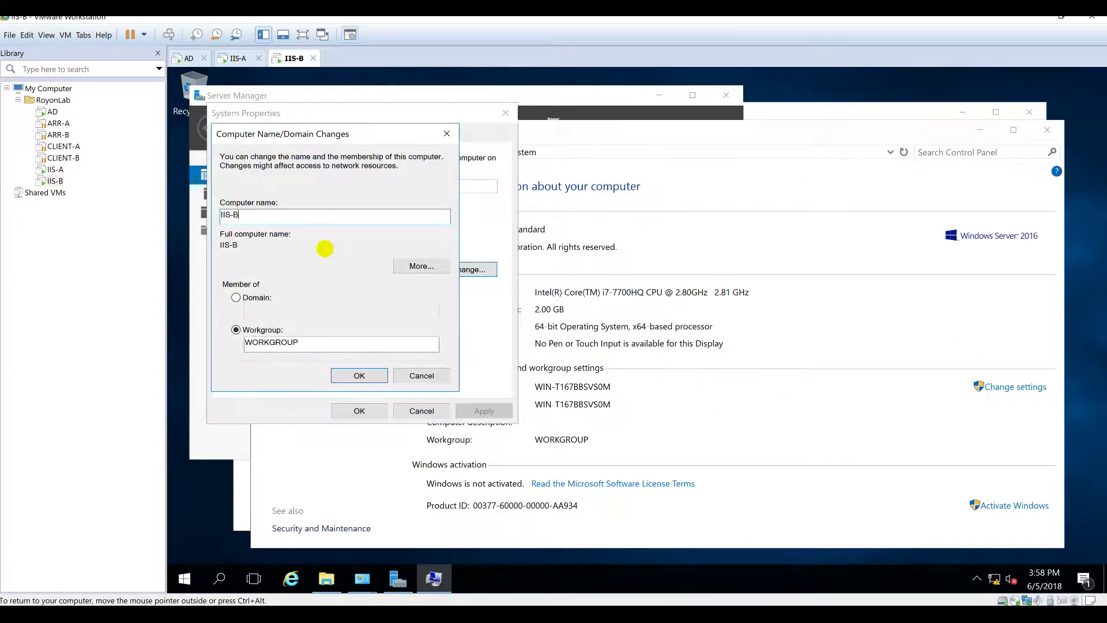
key("alt+d")
type("royonlab")
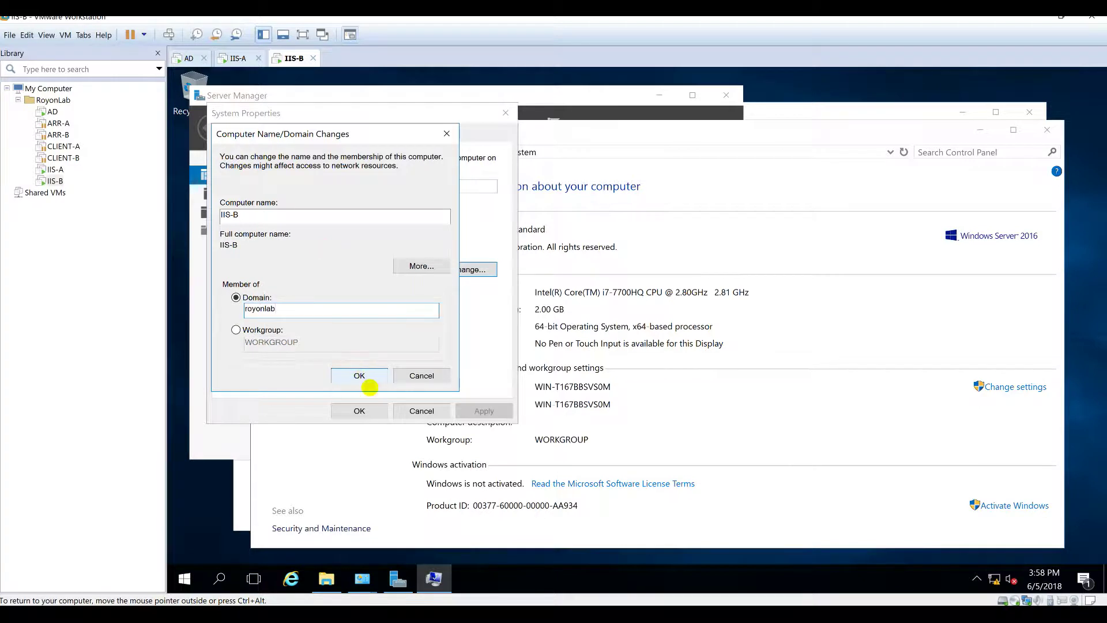
left_click(359, 376)
Step: Enter the domain administrator credentials to complete the join
type("administrator")
key("Tab")
type("P@ssw0rd")
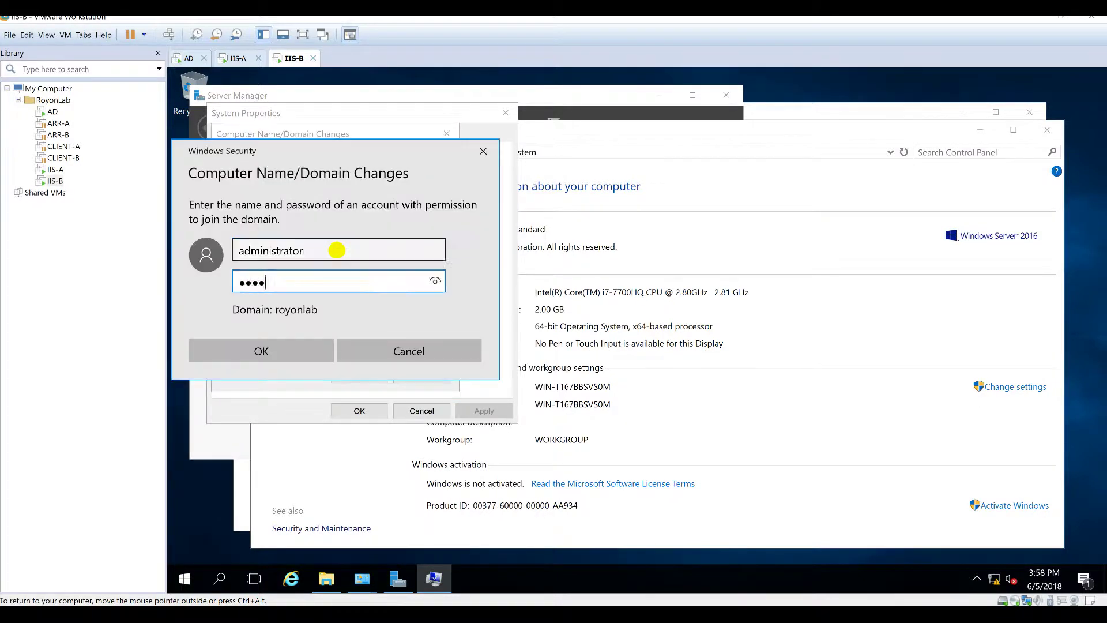
key("Return")
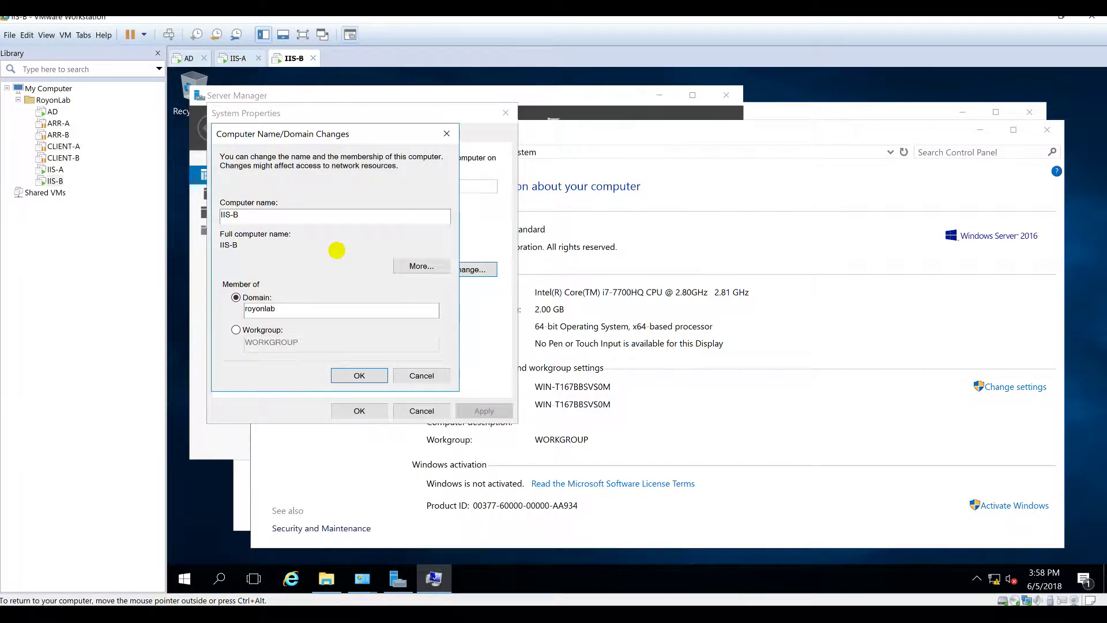
Step: Dismiss the domain notices, restart IIS-B now, and switch to IIS-A
left_click(697, 375)
left_click(744, 384)
left_click(368, 413)
left_click(637, 339)
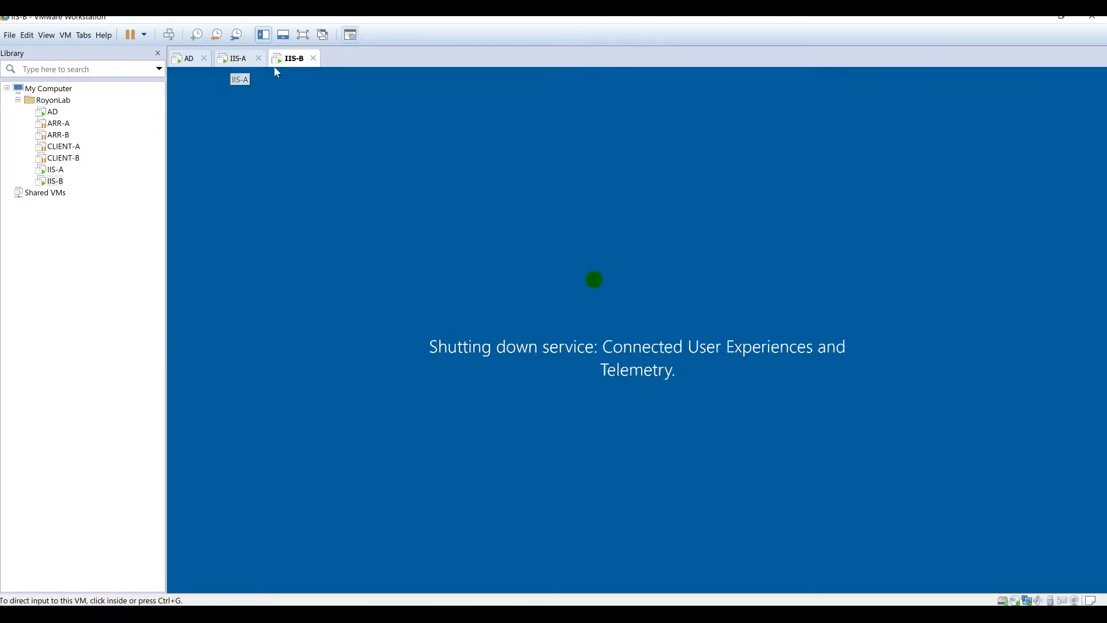
left_click(233, 58)
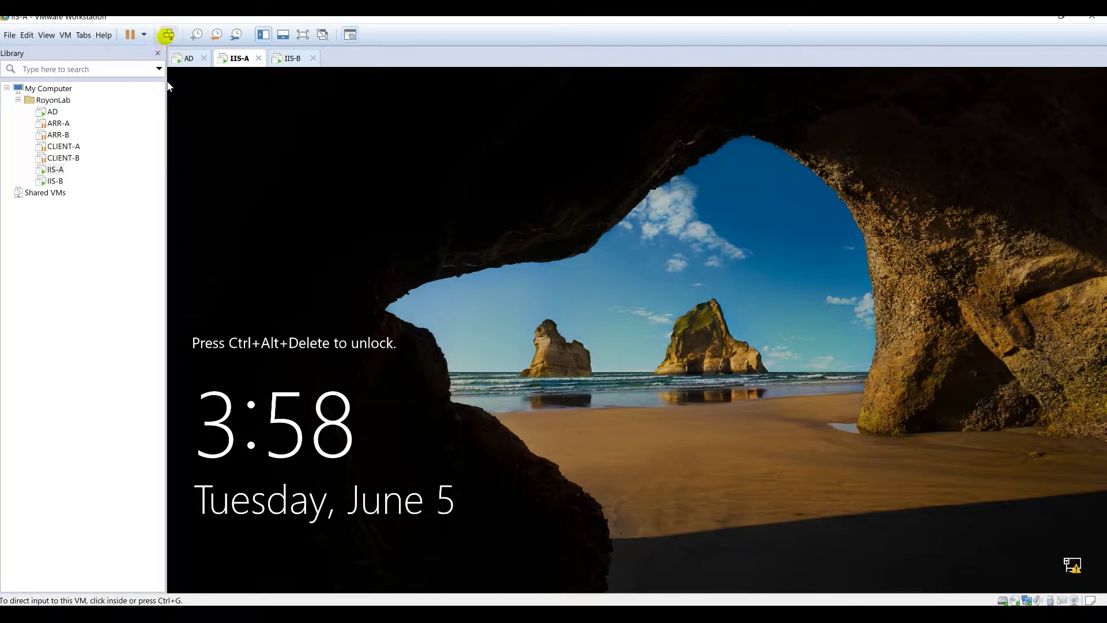
Step: Sign in to IIS-A as a domain user via Other user, then view AD's DNS records
left_click(682, 388)
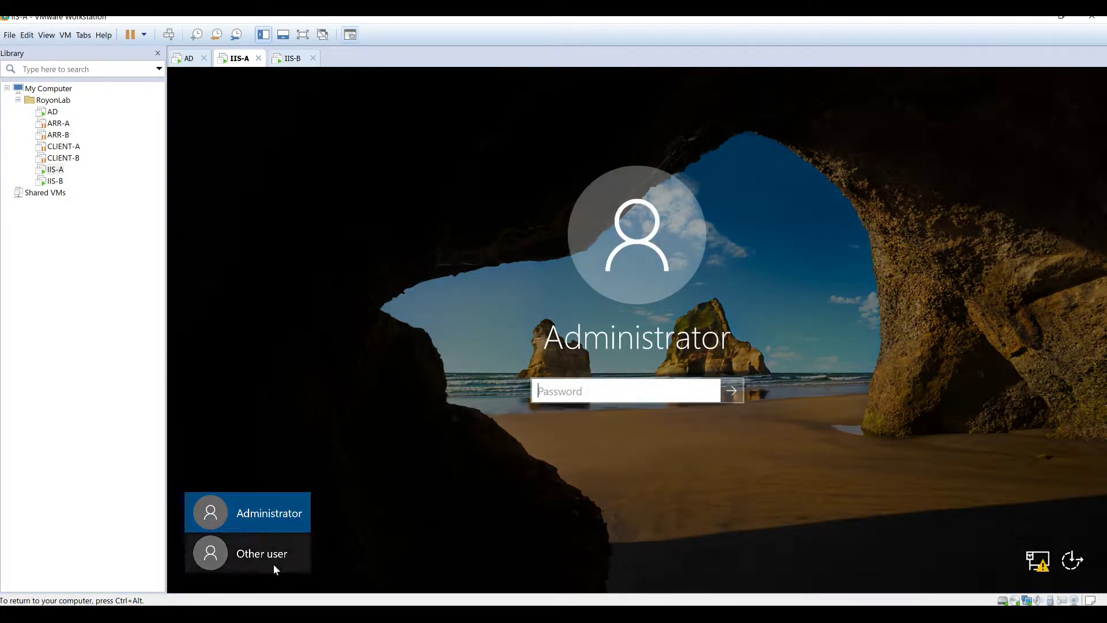
left_click(259, 555)
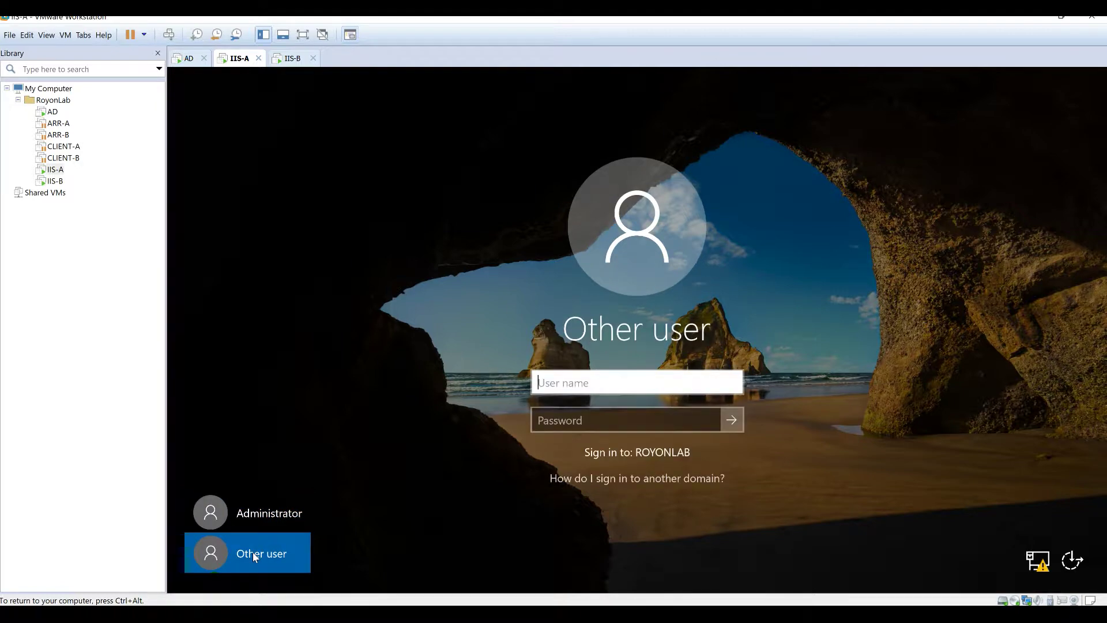
left_click(685, 380)
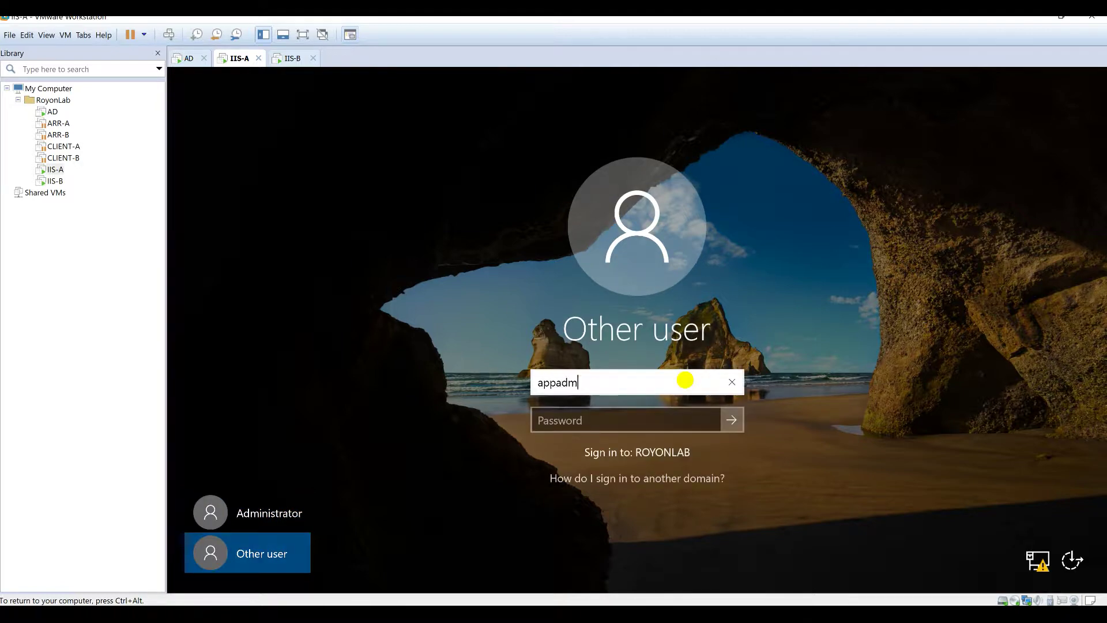
key("Tab")
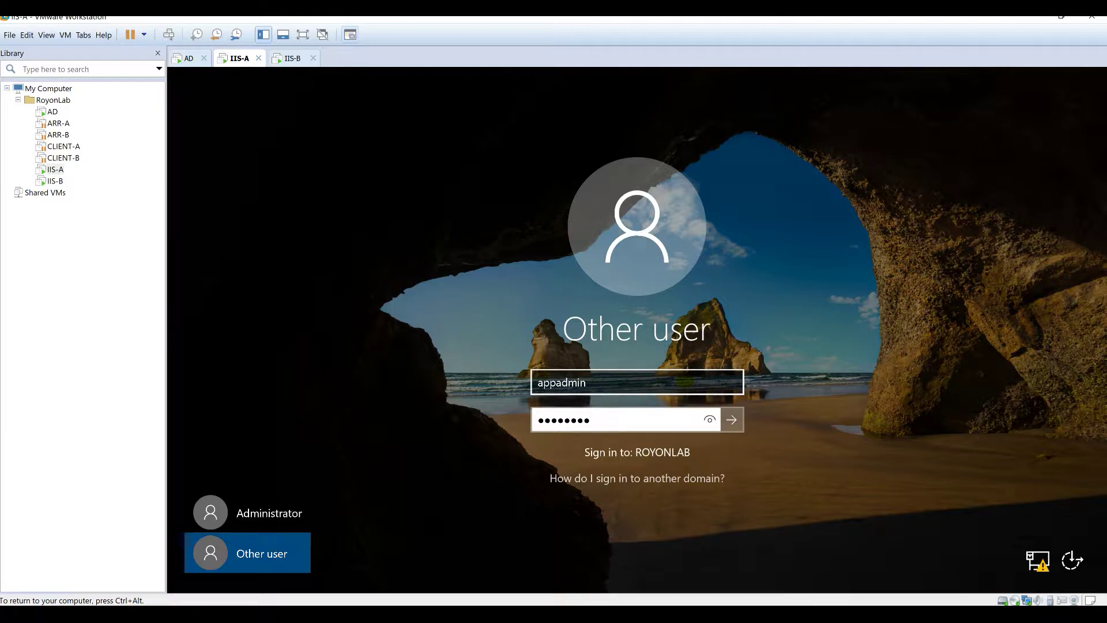
key("Return")
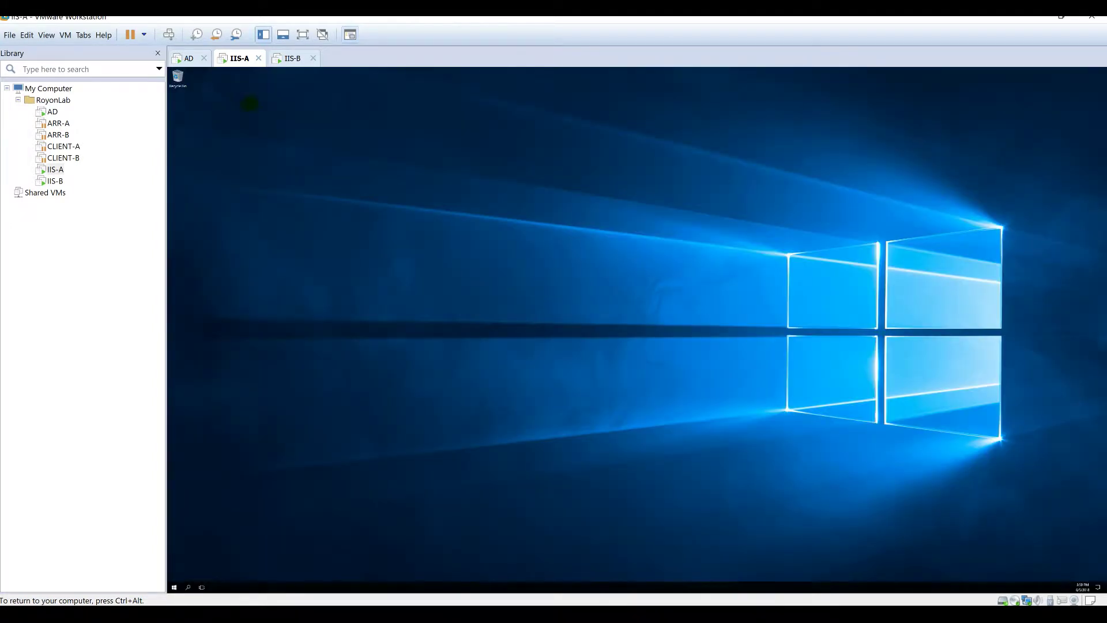
left_click(191, 58)
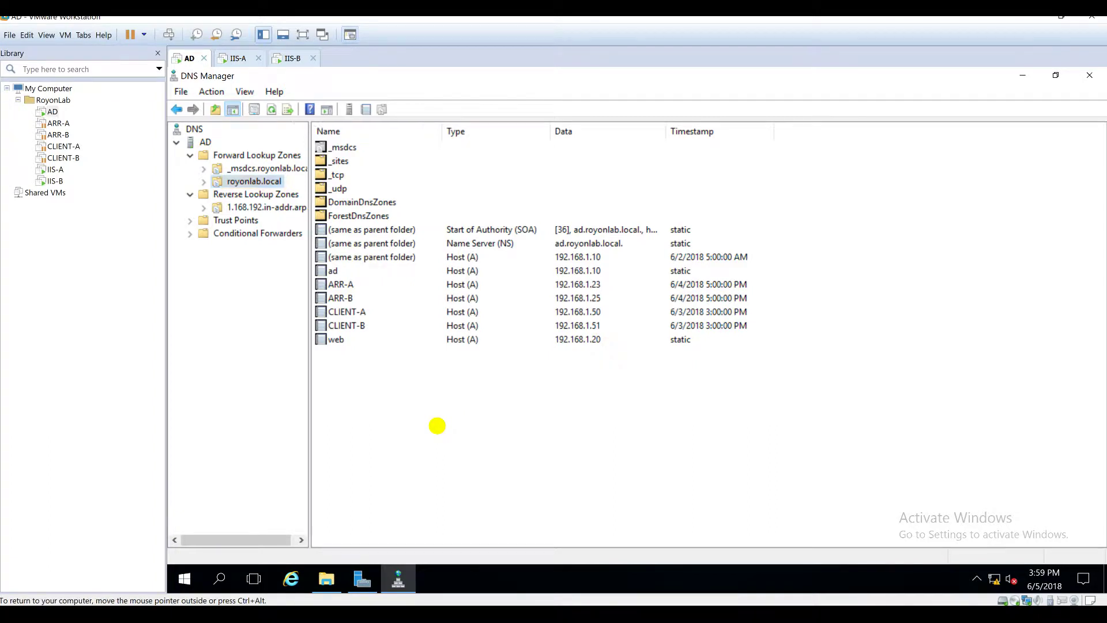
Step: Refresh the DNS zone so the IIS-A and IIS-B host records appear
right_click(437, 426)
left_click(484, 302)
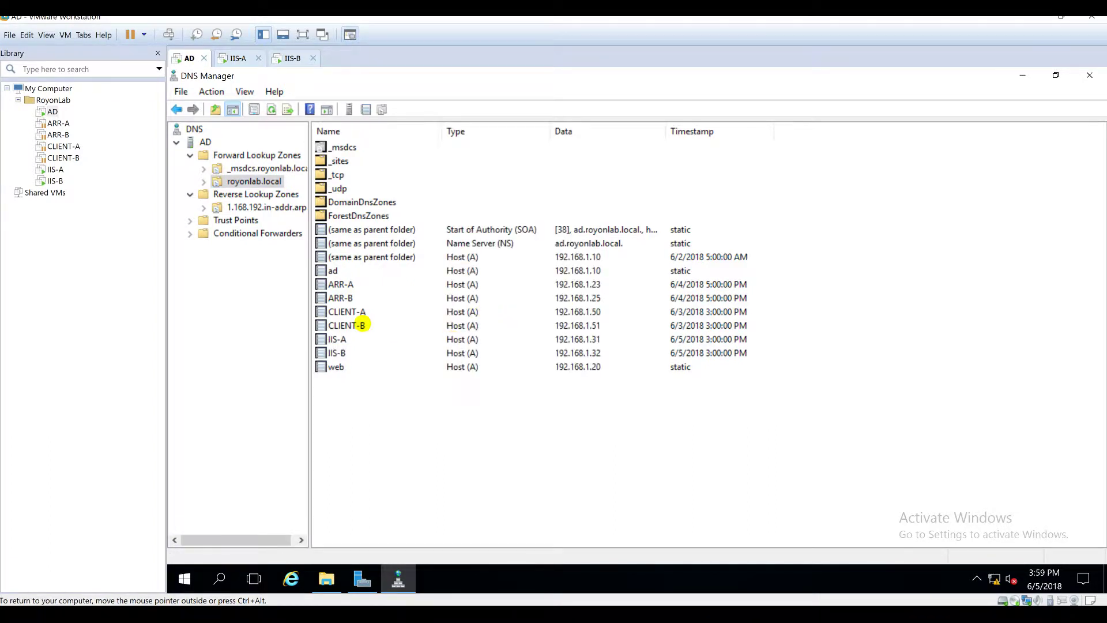
left_click(349, 342)
left_click(348, 353)
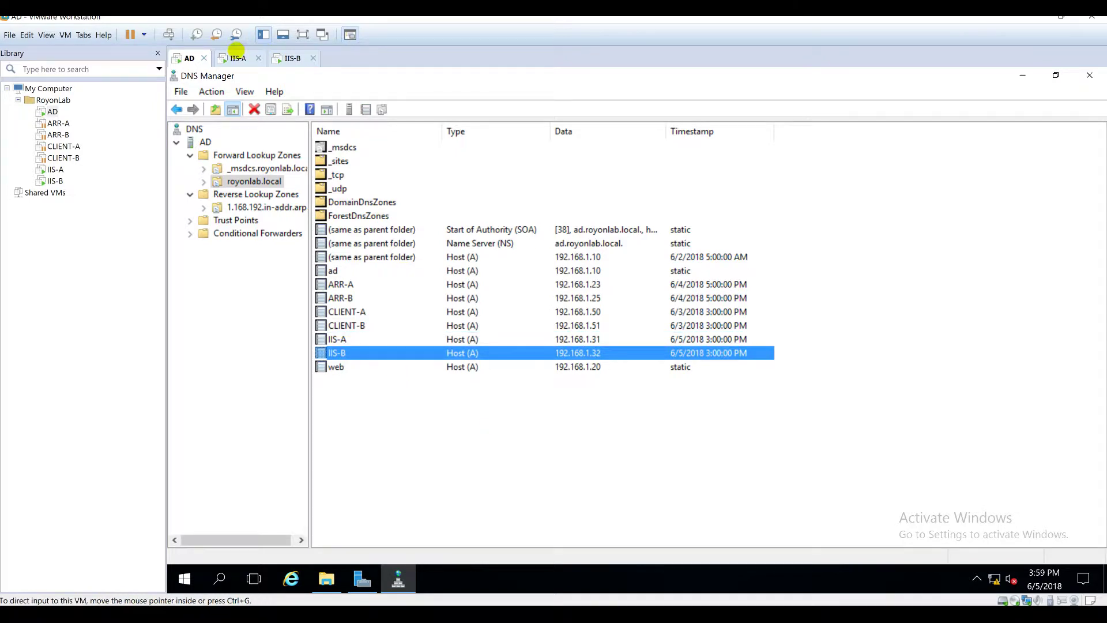
Step: Sign IIS-A out to apply VMware Tools, sign back in, then bring up IIS-B
left_click(236, 58)
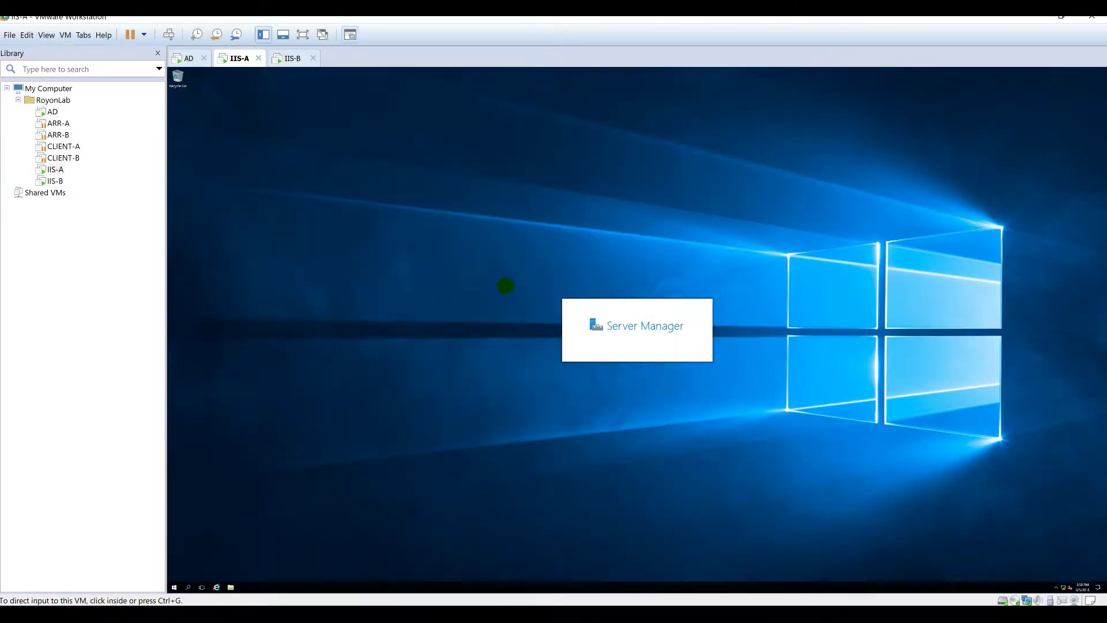
left_click(506, 286)
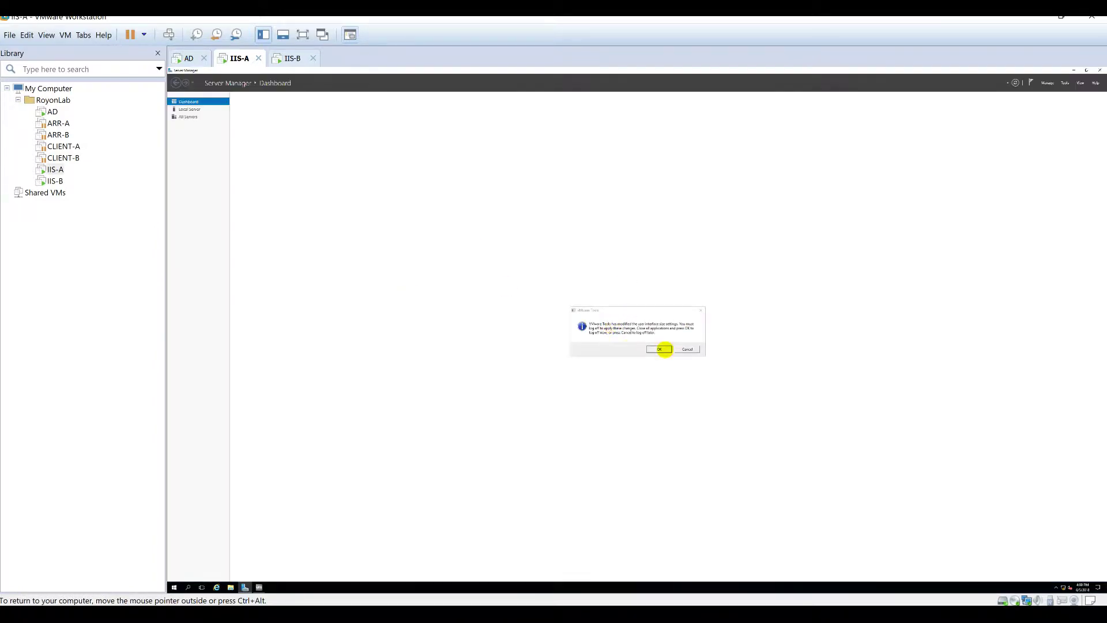
left_click(661, 350)
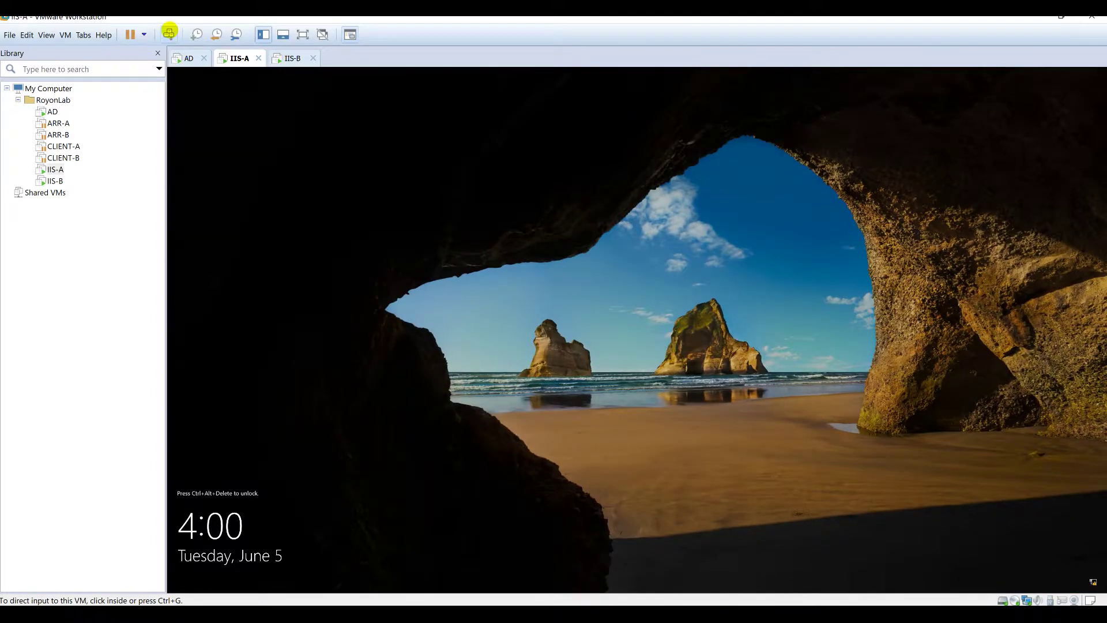
left_click(169, 33)
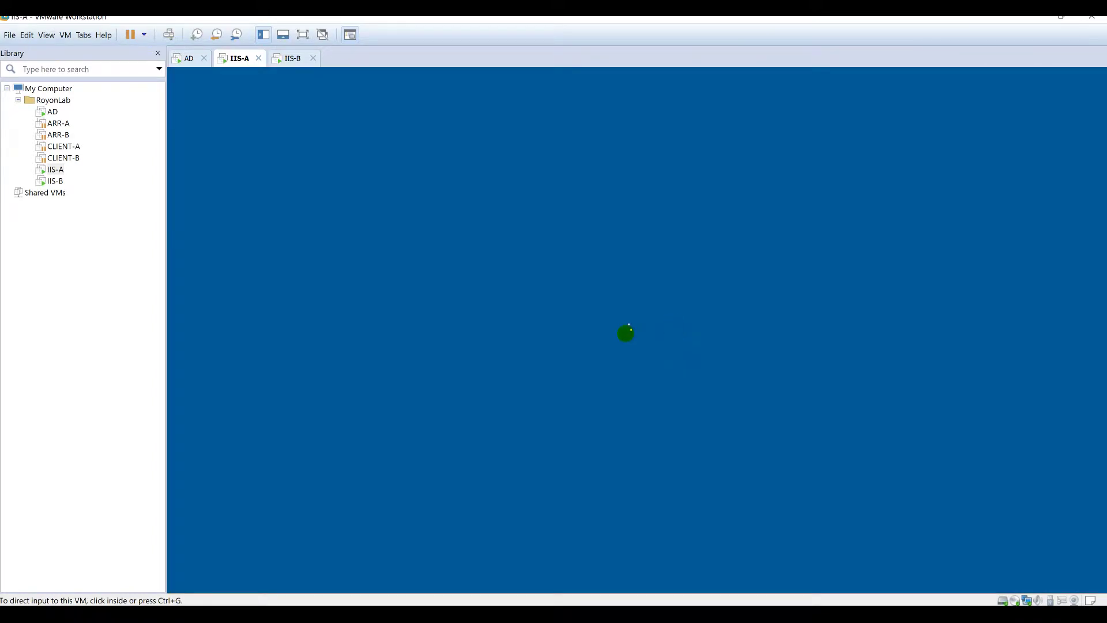
left_click(622, 354)
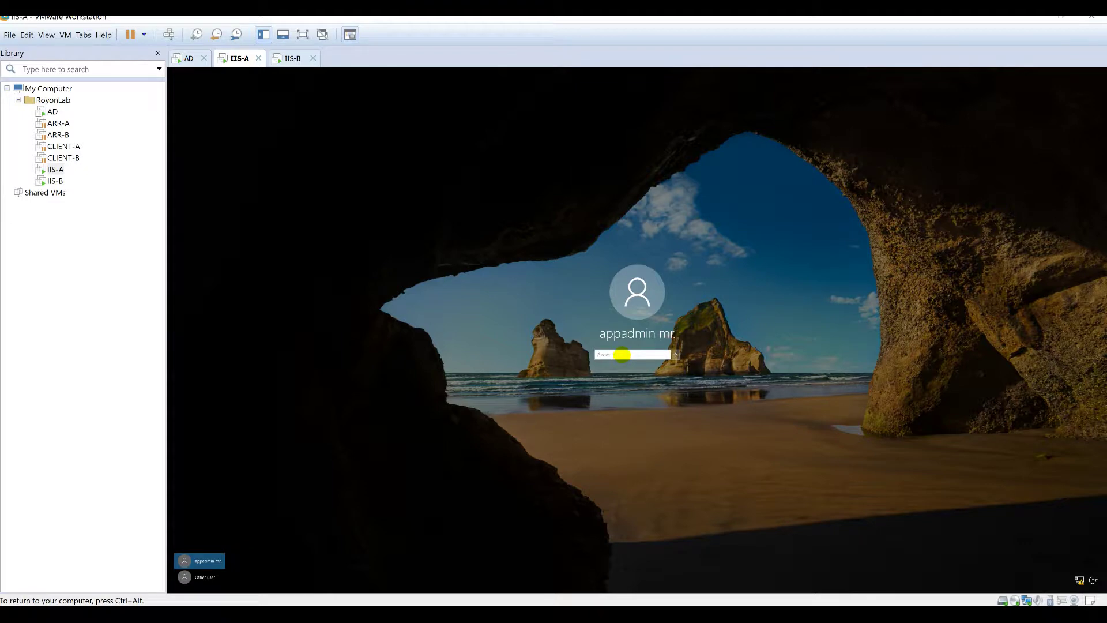
key("Return")
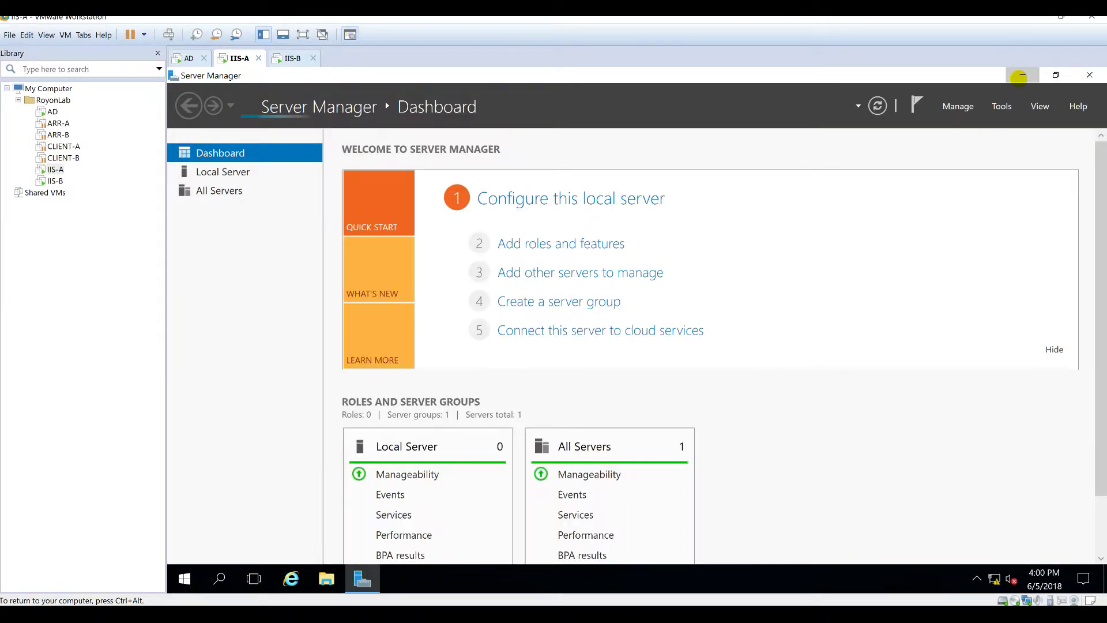
left_click(1022, 75)
left_click(286, 59)
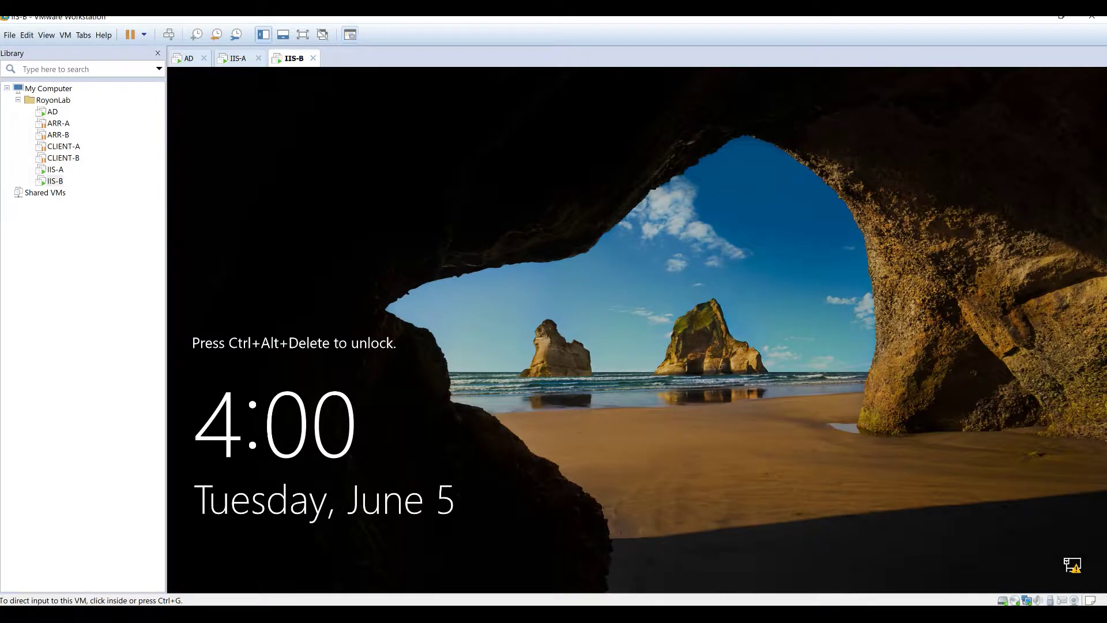
Step: Sign IIS-B in as another user with the domain credentials until its desktop loads
left_click(168, 34)
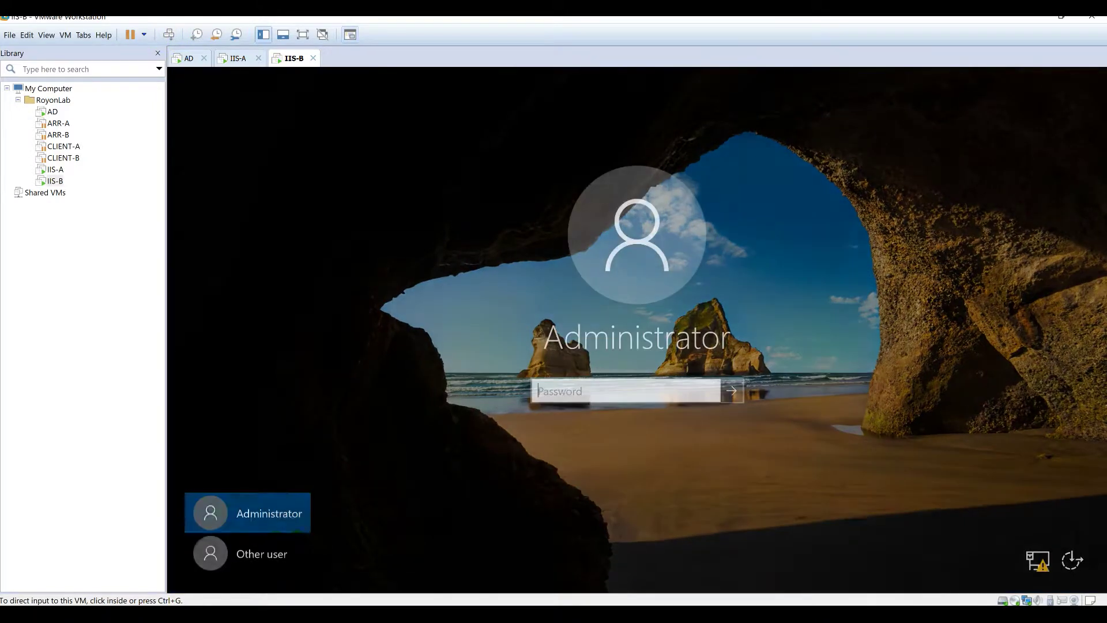
left_click(270, 549)
type("appadmin")
key("Tab")
type("••••")
key("Return")
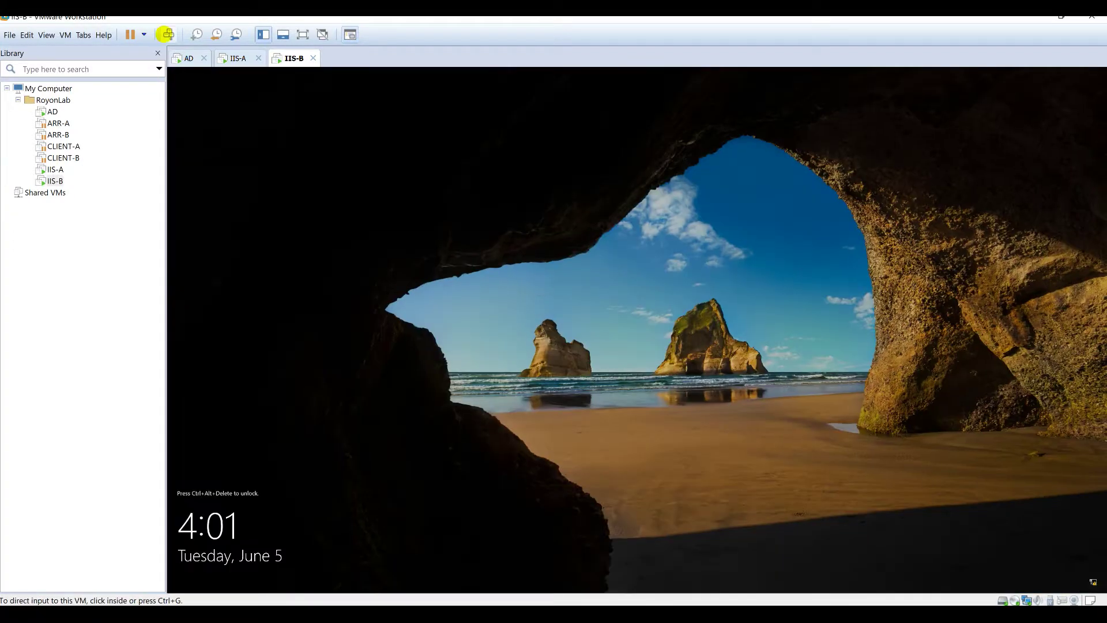
left_click(167, 34)
left_click(627, 353)
key("Return")
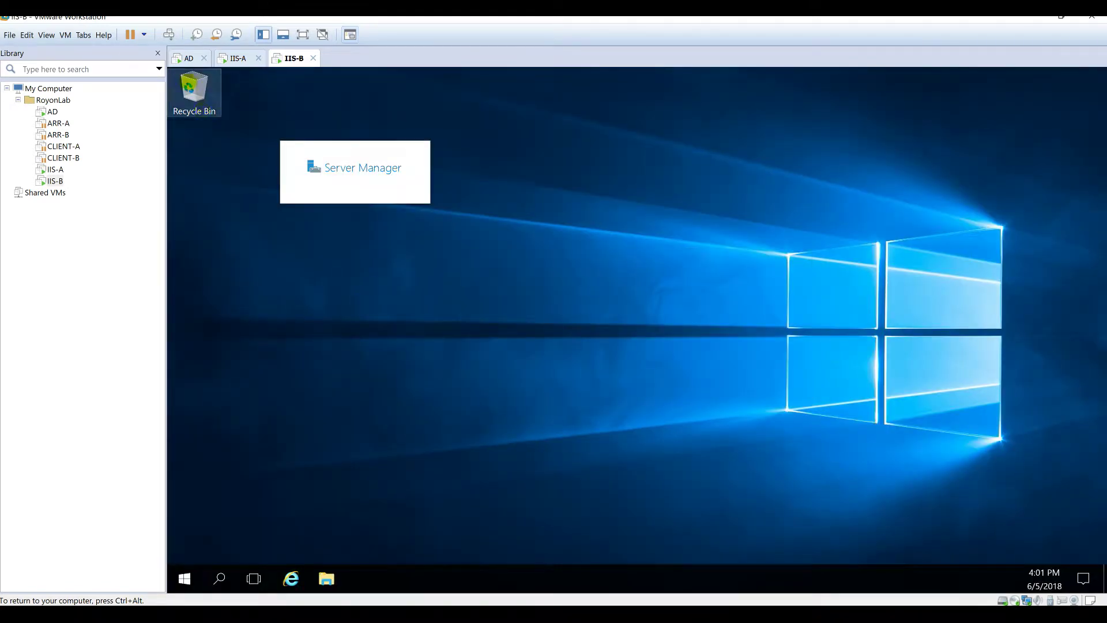
Step: Check the AD machine and the Excel task list, then minimize Excel
left_click(193, 58)
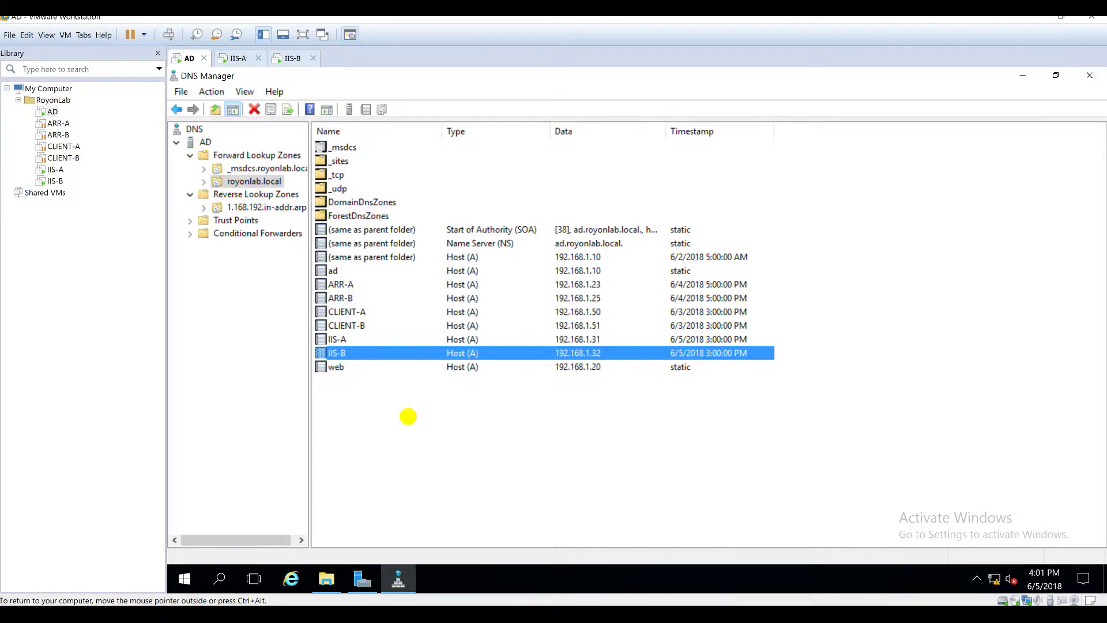
key("alt+Tab")
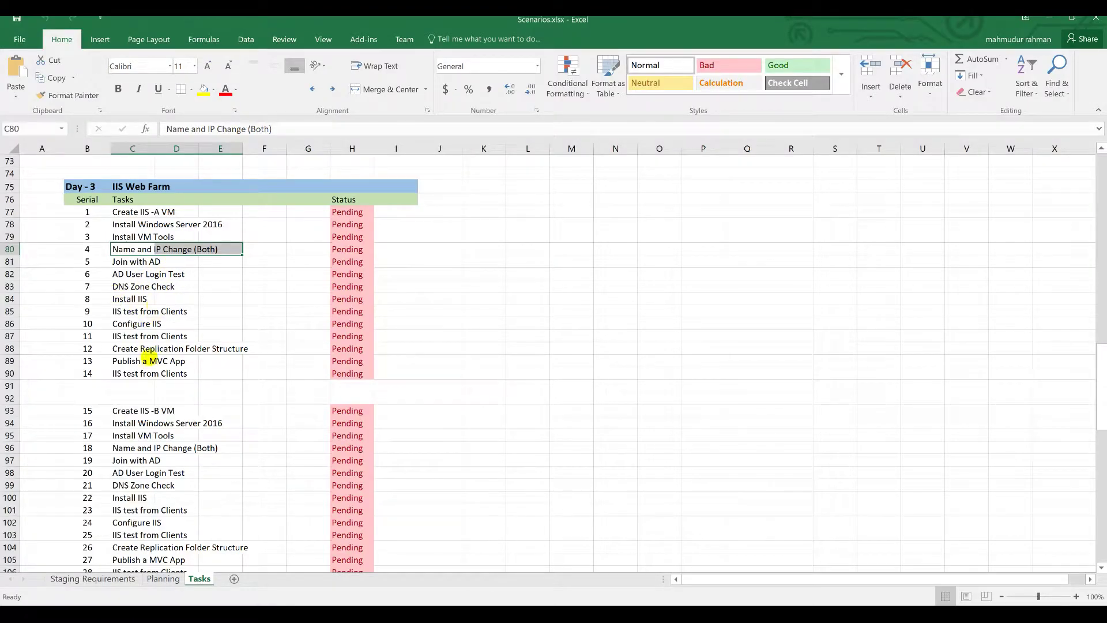
left_click(1048, 19)
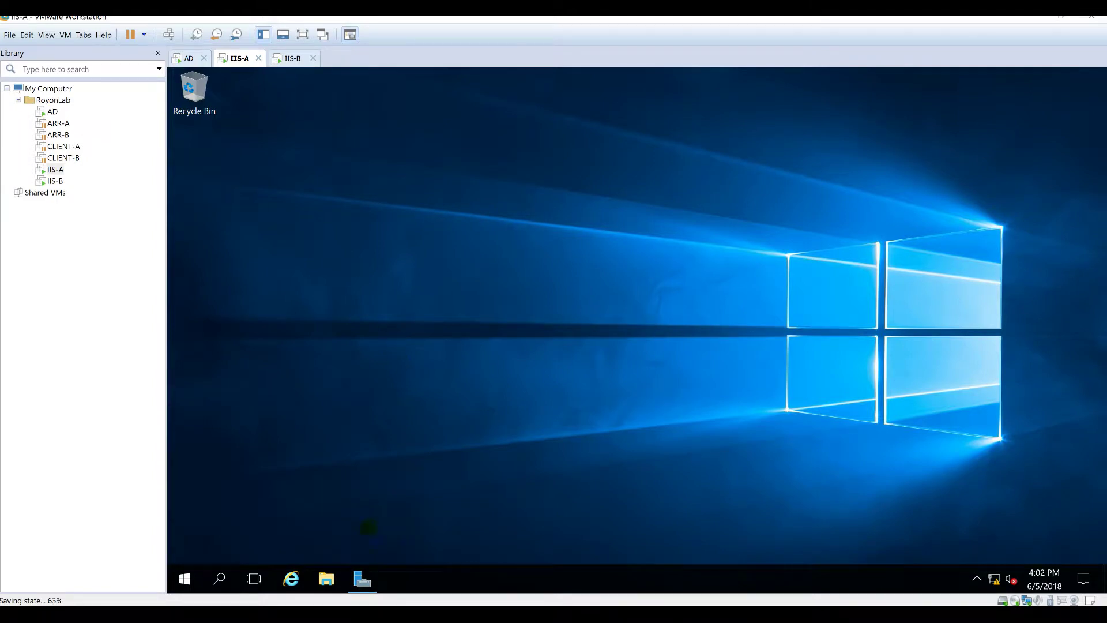
Step: On IIS-A, start a role-based Add Roles and Features wizard targeting IIS-A
left_click(362, 580)
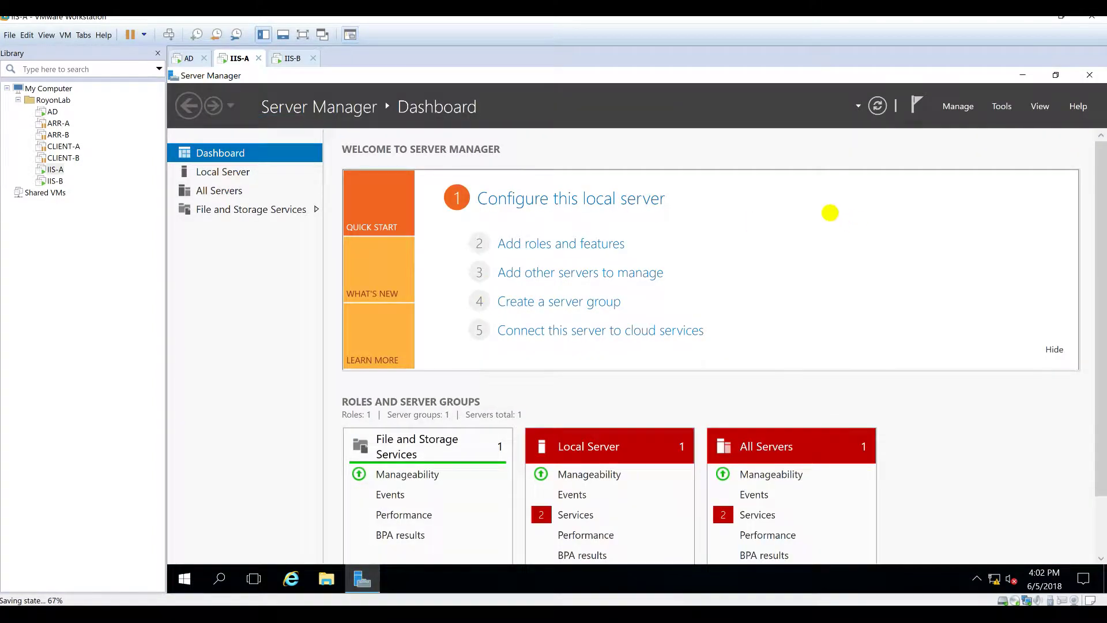
left_click(963, 107)
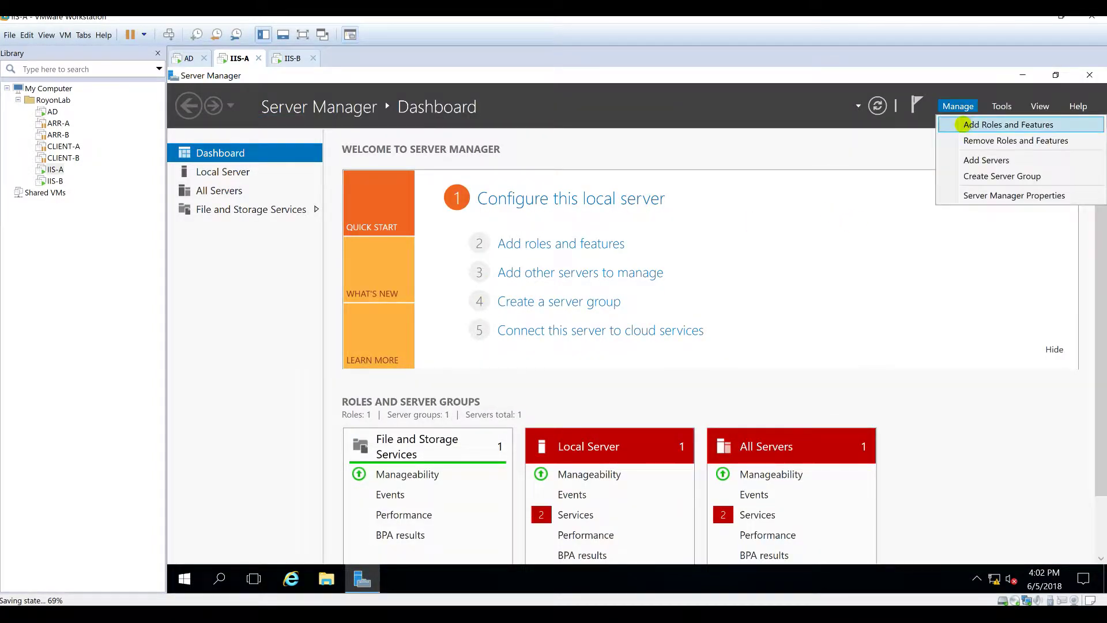
left_click(957, 121)
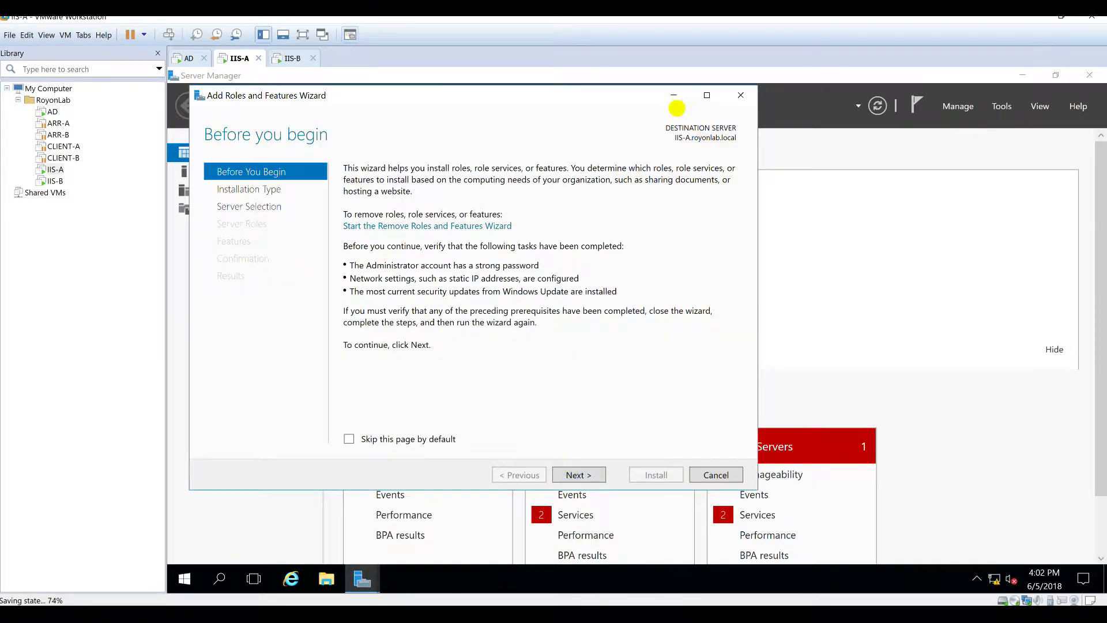
left_click(706, 96)
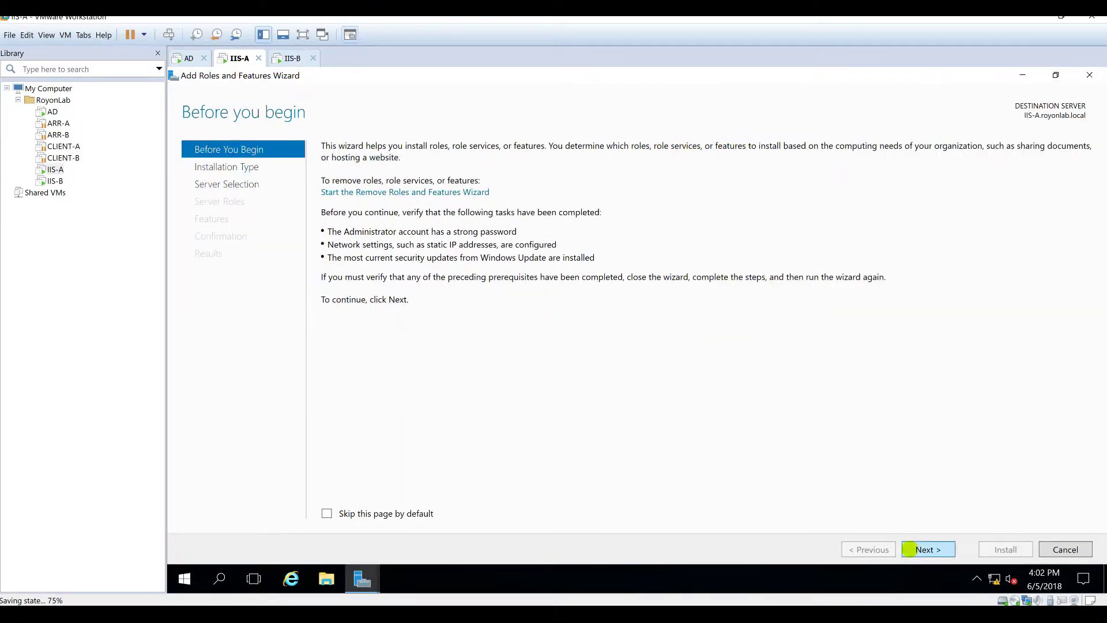
left_click(921, 549)
left_click(928, 549)
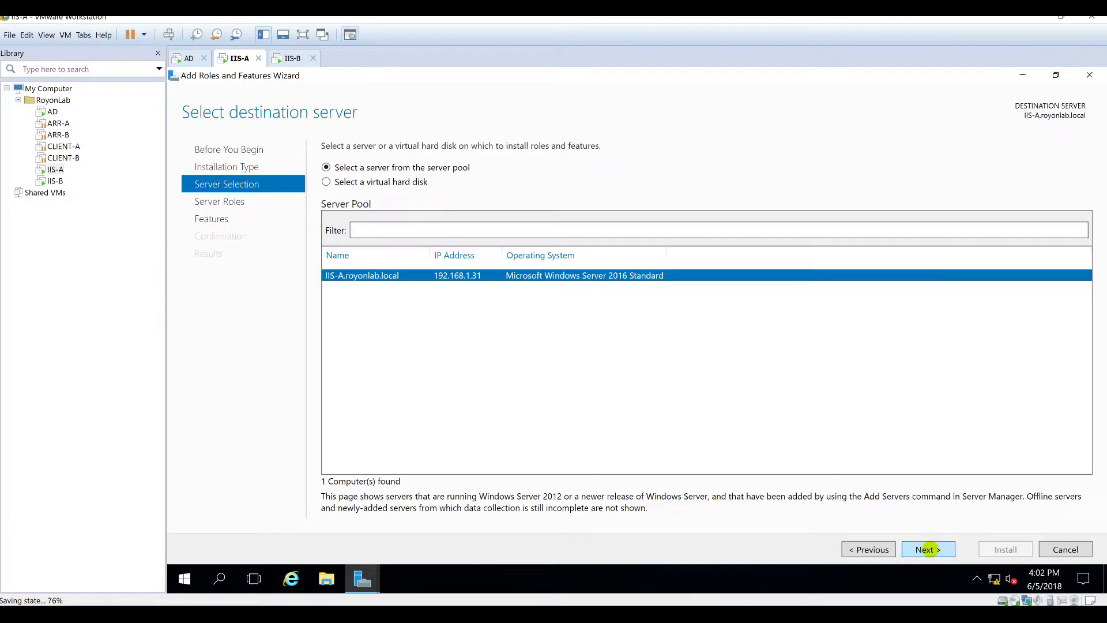
left_click(929, 549)
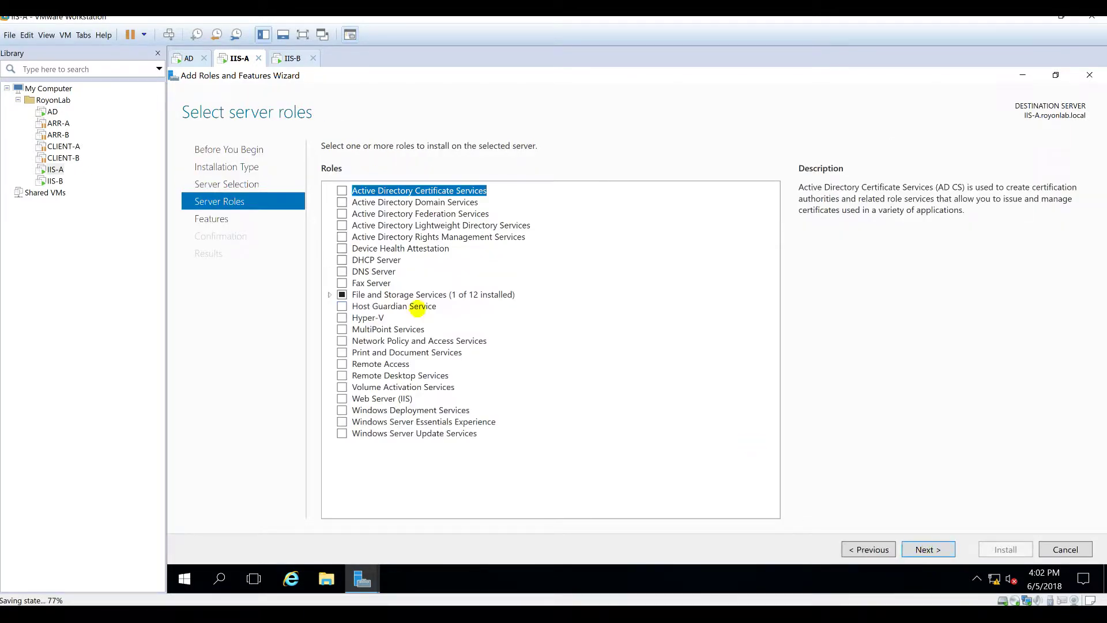
Step: Select the Web Server (IIS), DFS Namespaces and DFS Replication roles
left_click(342, 399)
left_click(673, 433)
left_click(329, 294)
left_click(343, 306)
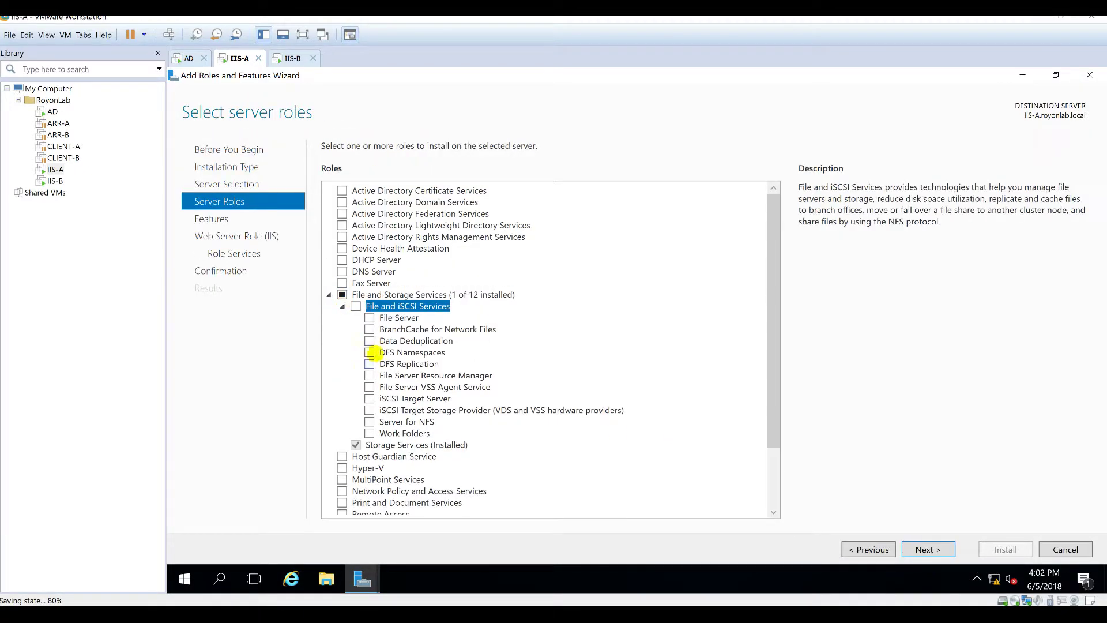
left_click(369, 352)
left_click(680, 432)
left_click(369, 364)
left_click(917, 548)
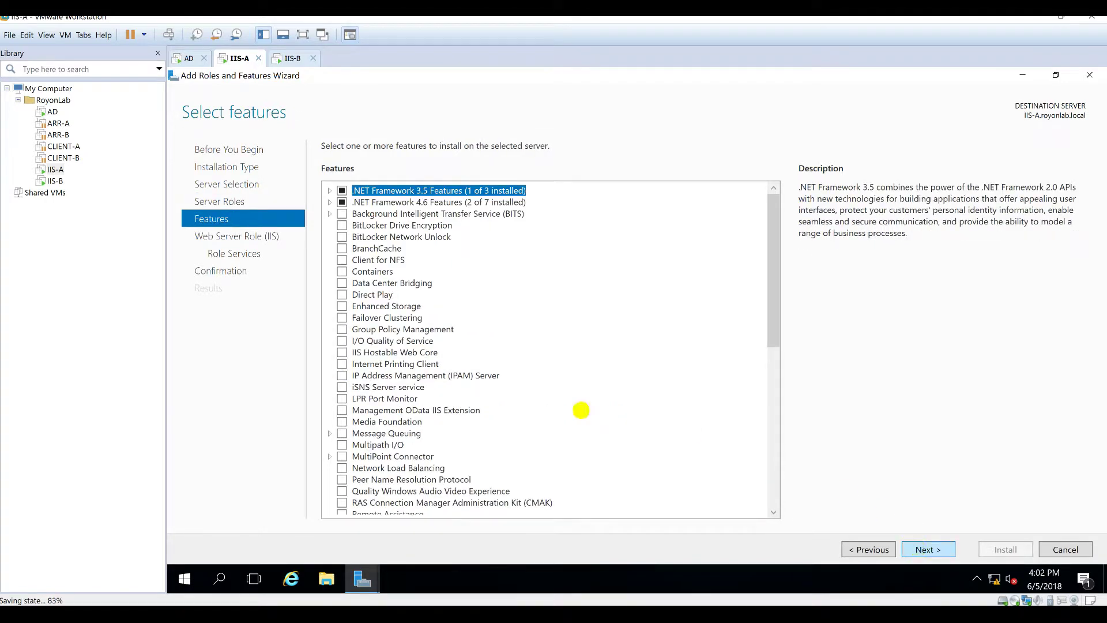
Step: Add .NET 3.5 HTTP/Non-HTTP Activation and WCF HTTP, MSMQ and Named Pipe Activation features
left_click(330, 190)
left_click(355, 214)
left_click(681, 433)
left_click(356, 225)
left_click(330, 191)
left_click(329, 201)
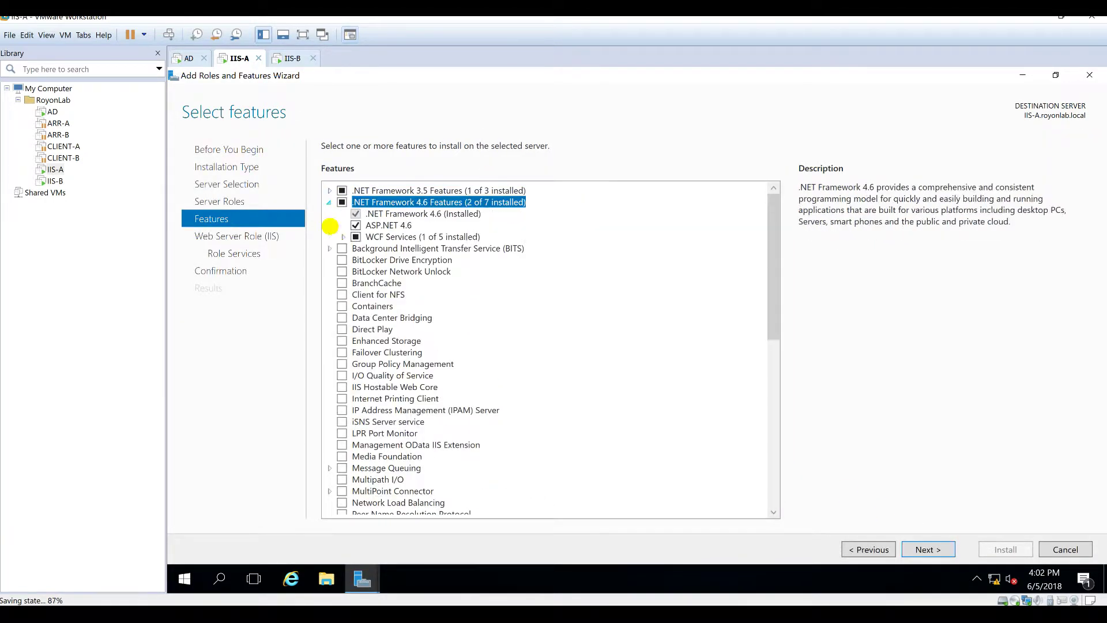
left_click(343, 236)
left_click(369, 248)
left_click(369, 259)
left_click(369, 271)
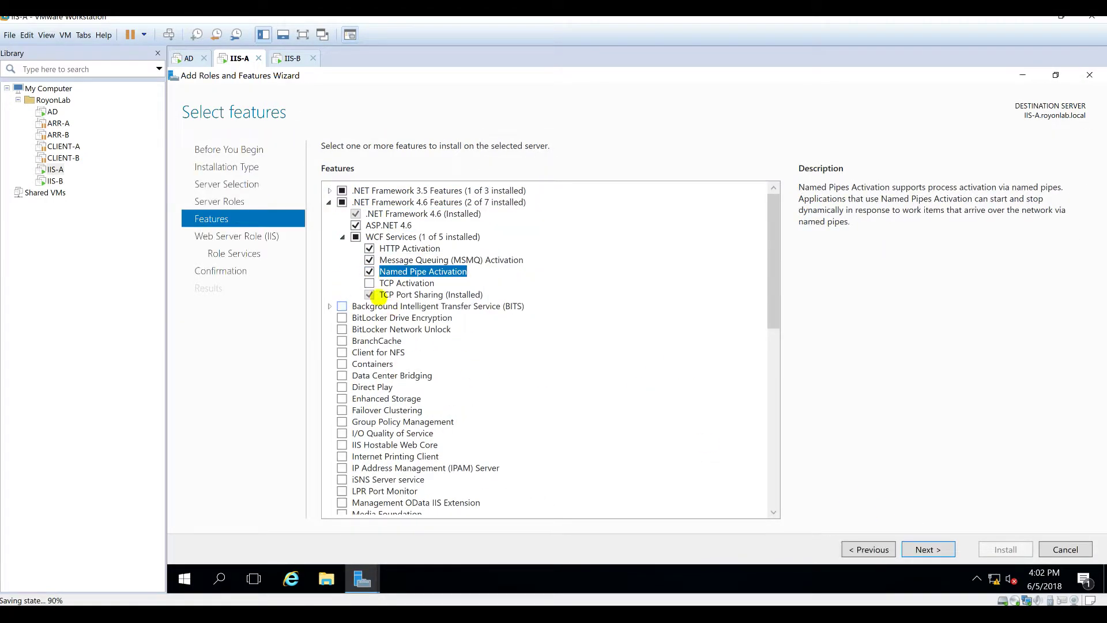
left_click(343, 236)
left_click(329, 202)
scroll(526, 427, "down", 3)
Step: Tick WebDAV Publishing, ODBC Logging, Request Monitor, security services and Windows Authentication
left_click(921, 545)
left_click(921, 545)
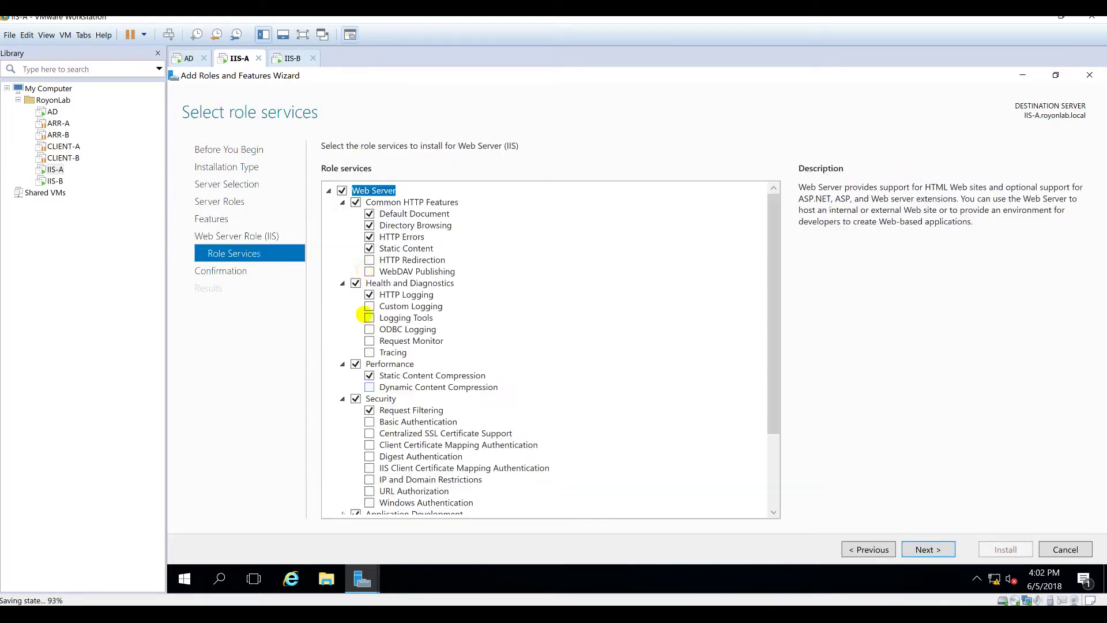
left_click(369, 271)
left_click(369, 328)
left_click(369, 340)
left_click(369, 352)
left_click(369, 387)
left_click(369, 421)
left_click(369, 456)
left_click(369, 491)
left_click(370, 502)
scroll(343, 415, "down", 3)
Step: Add Application Initialization, ASP, ASP.NET 3.5, CGI, Server Side Includes and WebSocket Protocol
left_click(343, 415)
left_click(369, 416)
left_click(369, 427)
left_click(369, 439)
left_click(369, 462)
left_click(369, 496)
left_click(370, 508)
scroll(369, 502, "down", 3)
Step: Add the FTP server services, management tools, IIS 6 compatibility and IIS 6 Scripting Tools
left_click(356, 439)
left_click(356, 450)
left_click(356, 485)
left_click(356, 497)
left_click(355, 508)
left_click(343, 485)
left_click(370, 462)
left_click(370, 473)
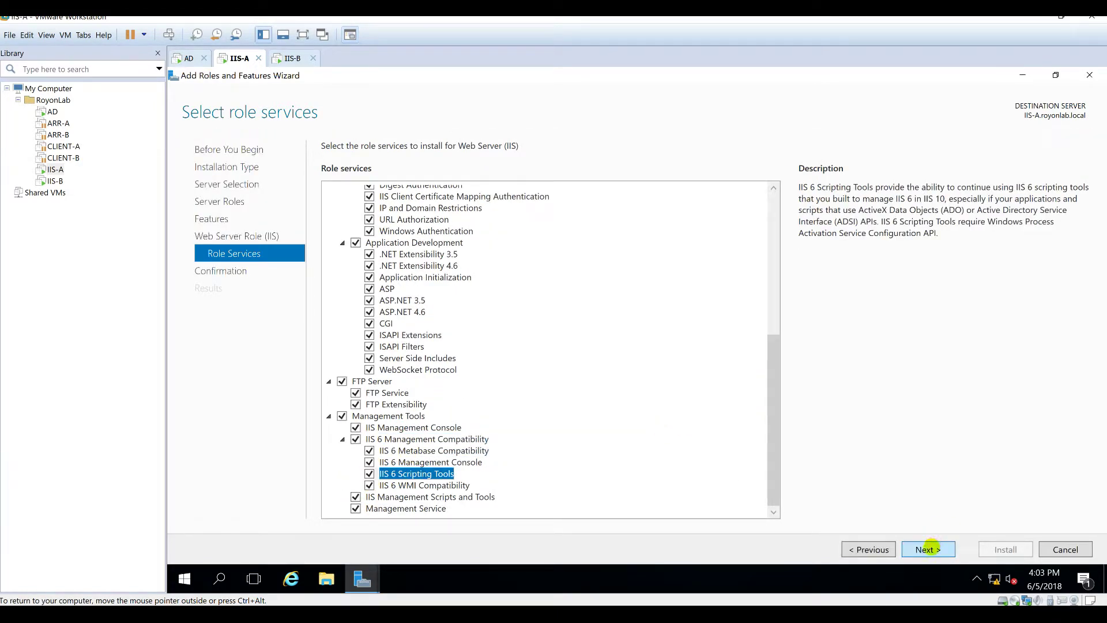
Step: Confirm and install the selected roles on IIS-A, then switch to IIS-B
left_click(928, 548)
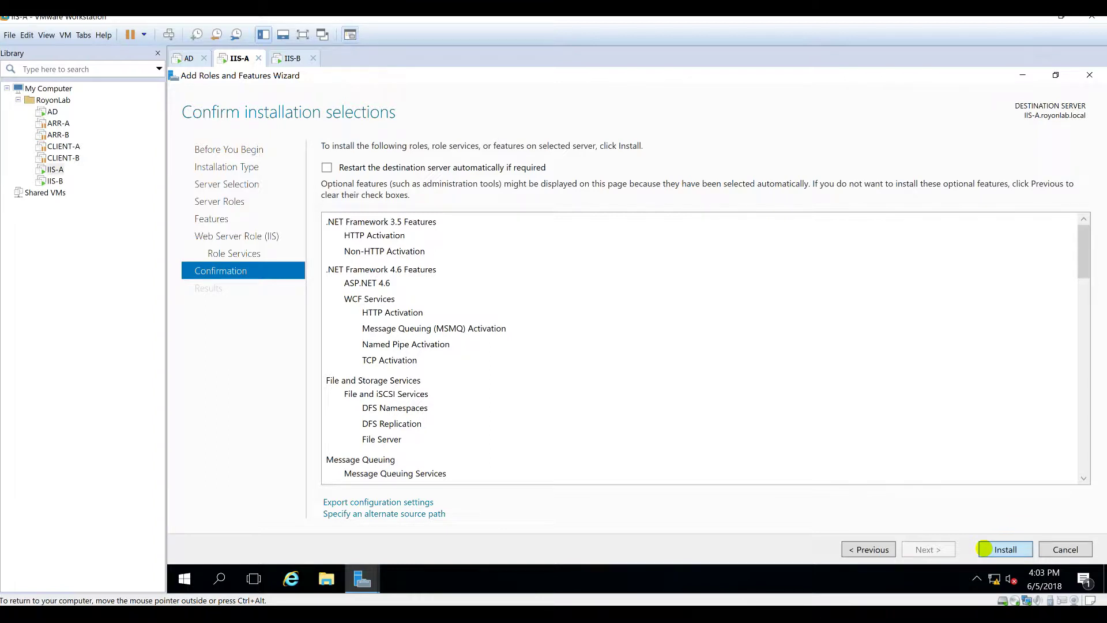
left_click(986, 549)
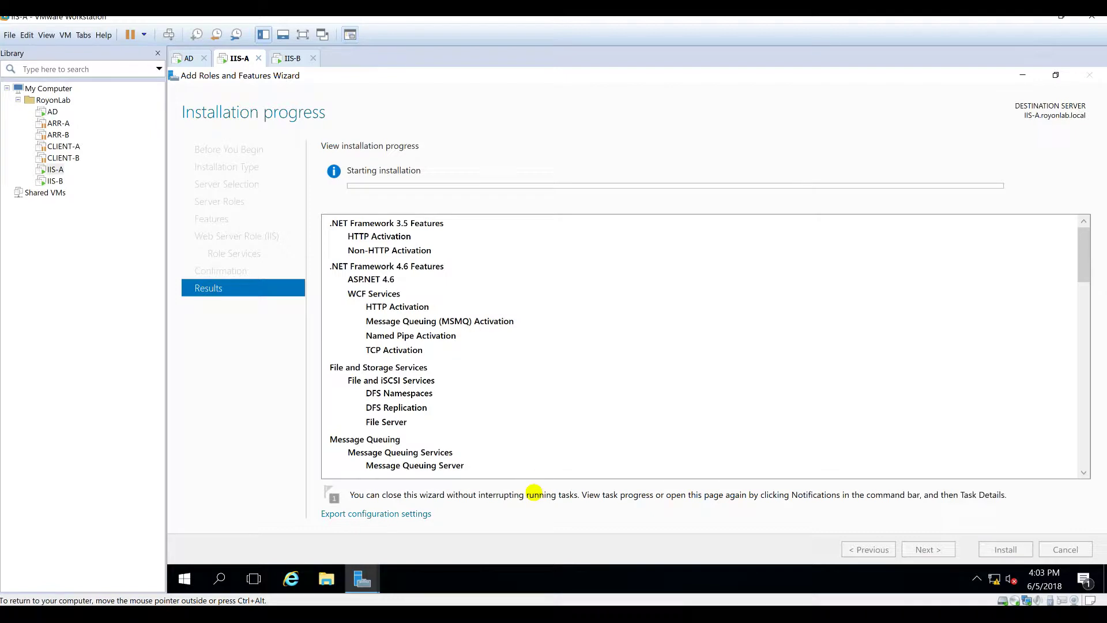
left_click(292, 57)
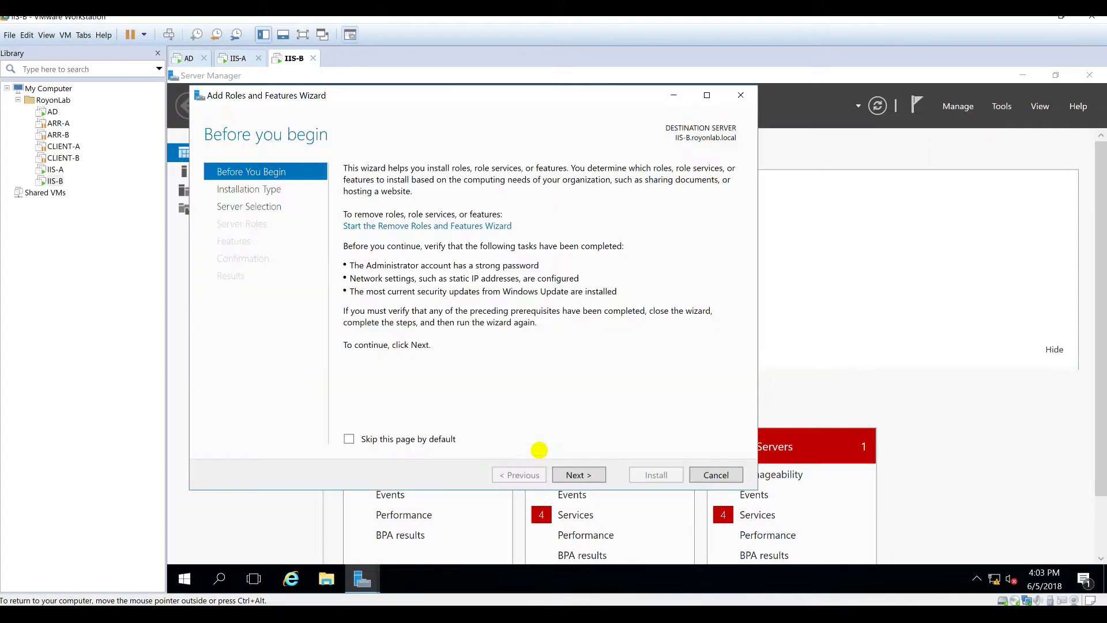
Step: On IIS-B, add the DFS Namespaces and DFS Replication roles
left_click(927, 548)
left_click(928, 548)
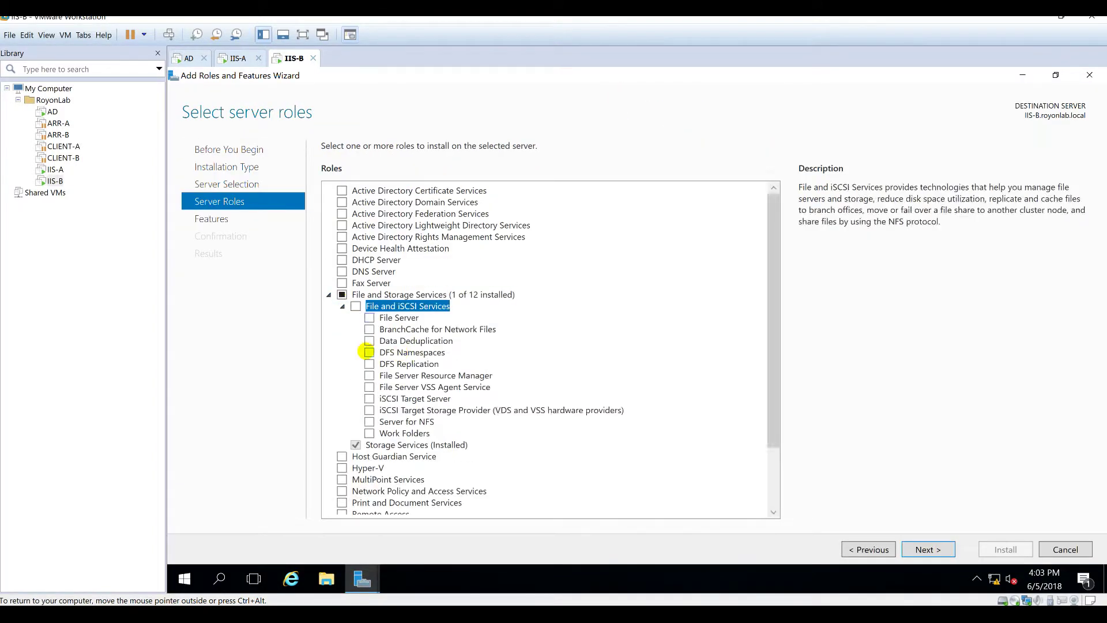
left_click(369, 352)
left_click(369, 364)
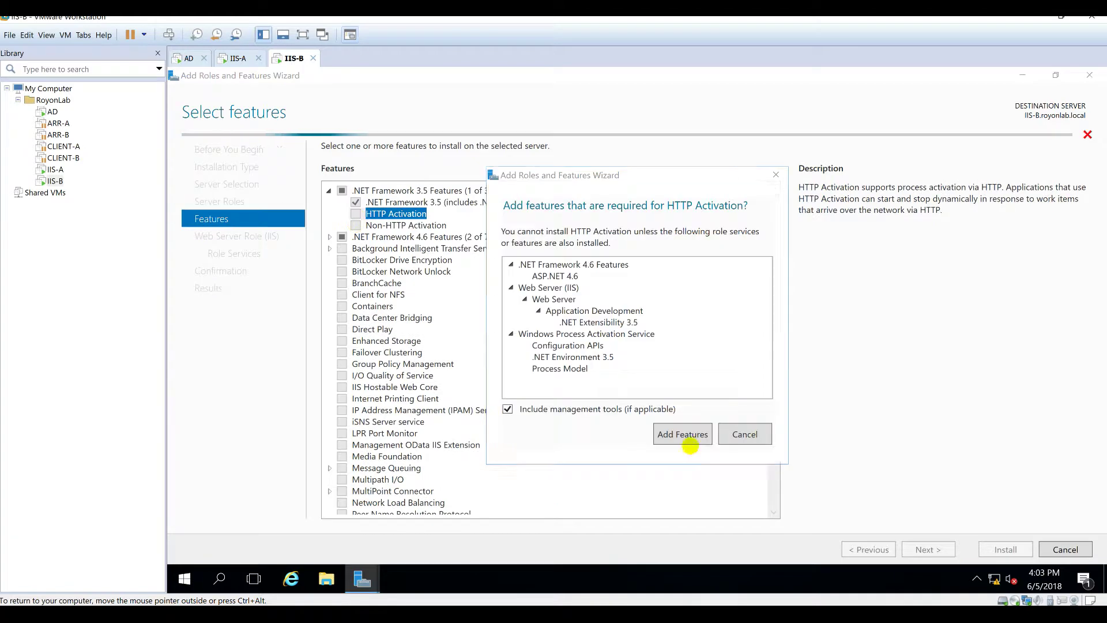
left_click(681, 434)
Step: Add HTTP/Non-HTTP Activation, ASP.NET 4.6 and WCF HTTP, MSMQ, Named Pipe and TCP Activation
left_click(356, 225)
left_click(329, 237)
left_click(356, 260)
left_click(344, 272)
left_click(370, 283)
left_click(691, 434)
left_click(370, 294)
left_click(370, 318)
scroll(375, 317, "down", 14)
Step: Add logging, diagnostics, compression, security, IP and Domain Restrictions and Windows Authentication services
left_click(921, 548)
left_click(921, 549)
double_click(396, 260)
double_click(398, 272)
double_click(403, 306)
double_click(405, 318)
double_click(406, 329)
double_click(408, 340)
double_click(431, 503)
scroll(427, 495, "down", 4)
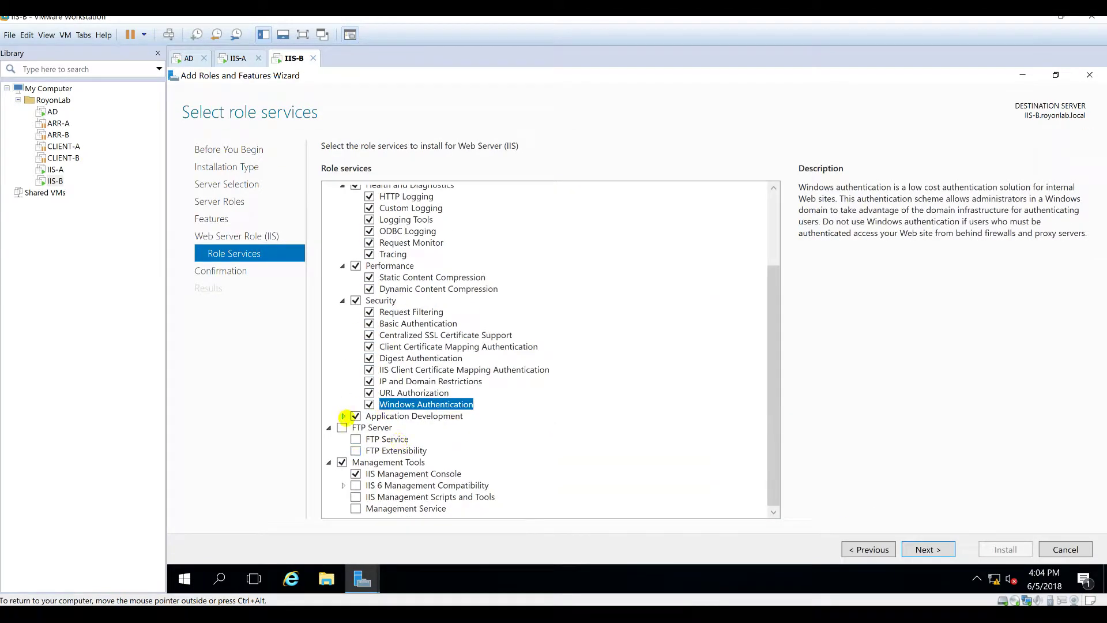
Step: Add .NET Extensibility, ASP, ASP.NET, CGI, ISAPI, Server Side Includes and WebSocket Protocol
left_click(342, 416)
scroll(381, 412, "down", 5)
double_click(398, 323)
double_click(389, 335)
double_click(398, 347)
double_click(401, 358)
double_click(402, 405)
Step: Add FTP Server, FTP Extensibility, management scripts, Management Service and IIS 6 compatibility tools
double_click(400, 417)
double_click(389, 439)
double_click(389, 451)
double_click(385, 485)
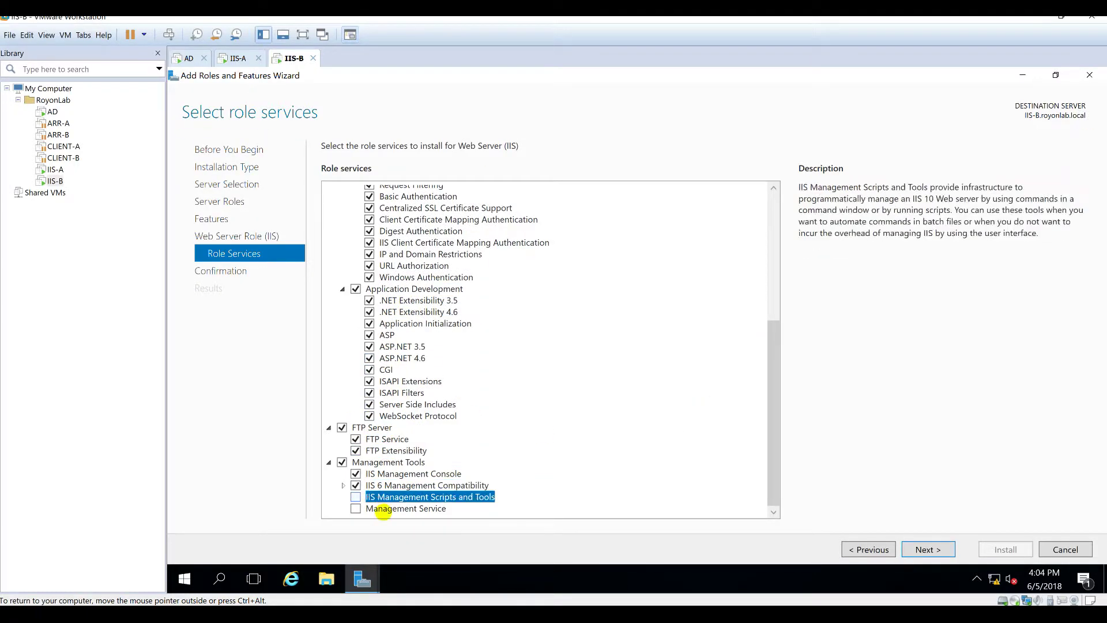
double_click(383, 498)
double_click(383, 508)
left_click(343, 485)
Step: Confirm and install the selected roles on IIS-B, then return to IIS-A
left_click(926, 549)
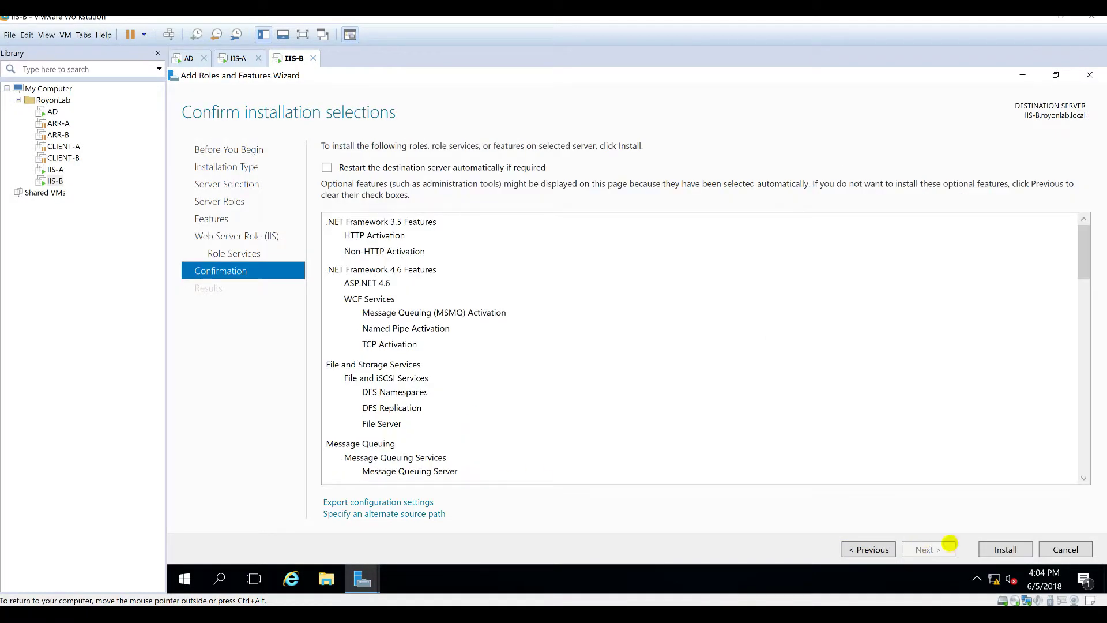
left_click(1006, 549)
left_click(238, 58)
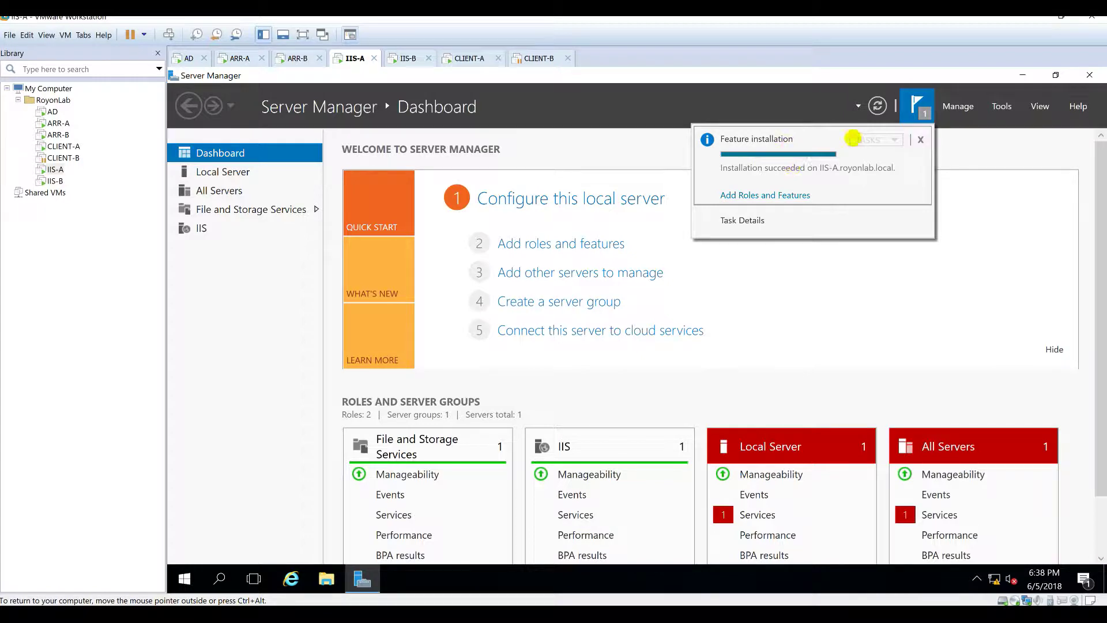
Step: Verify the installation succeeded on IIS-B and IIS-A, then minimize IIS-A's Server Manager
left_click(408, 58)
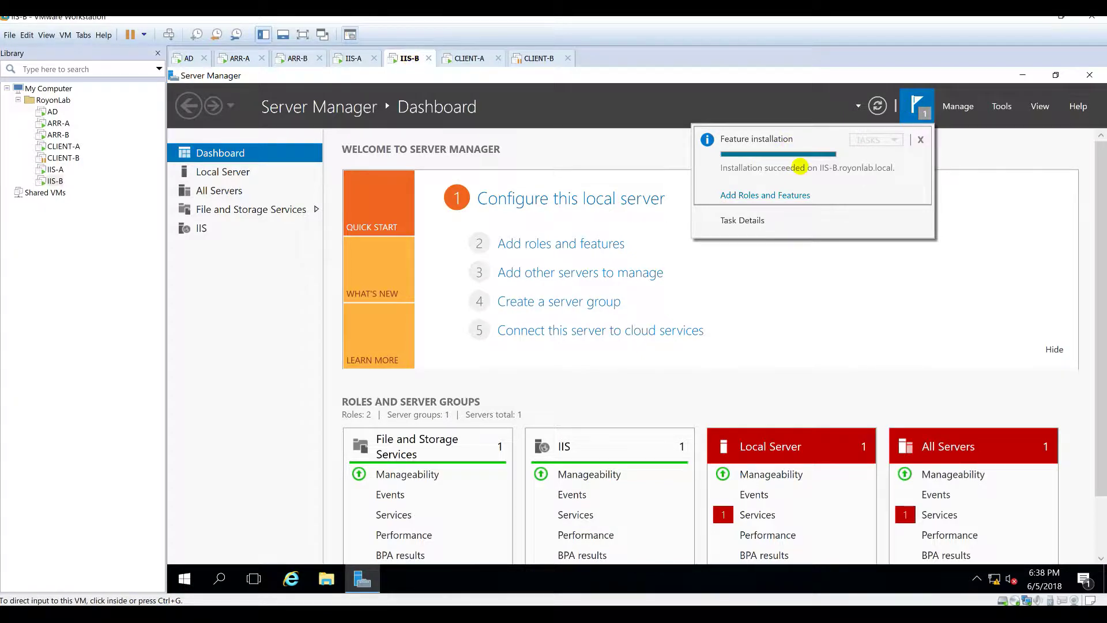
left_click(353, 57)
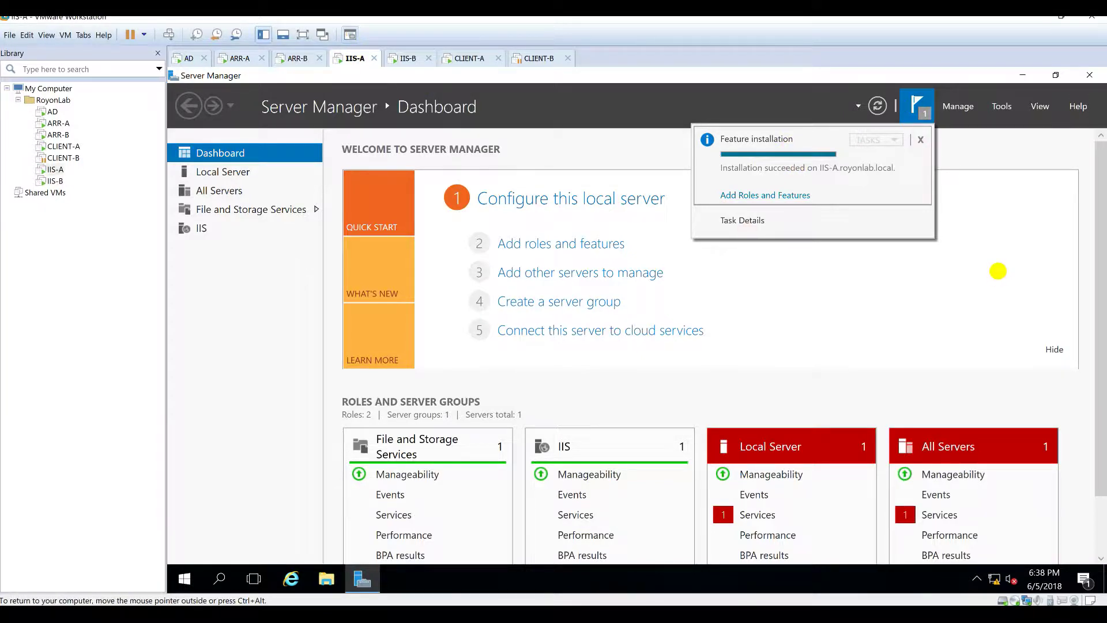
left_click(987, 189)
left_click(1002, 106)
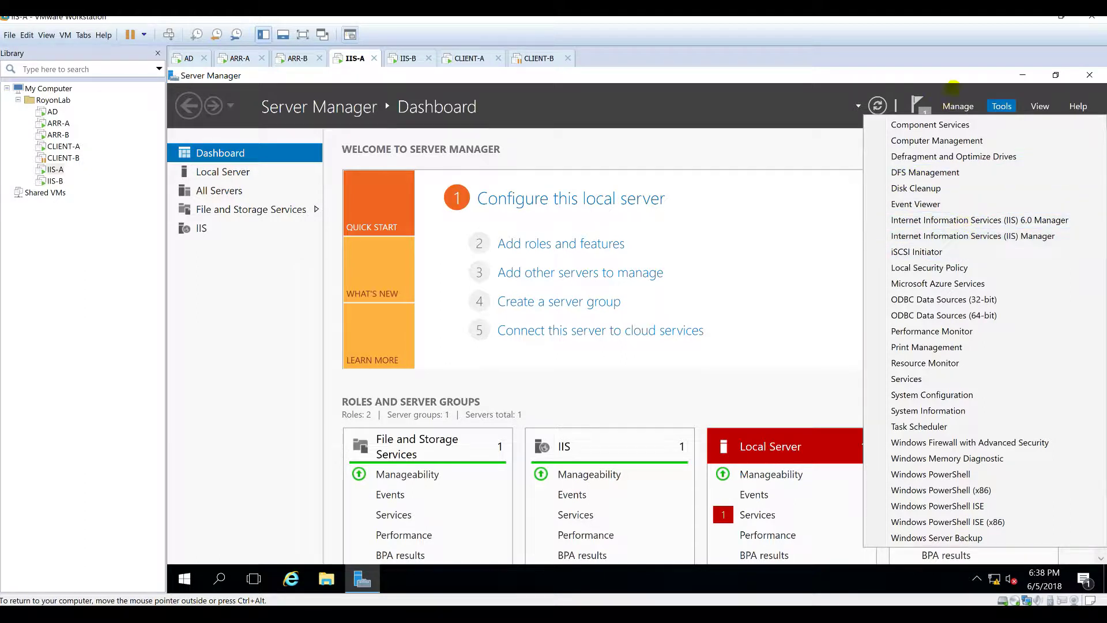
left_click(406, 58)
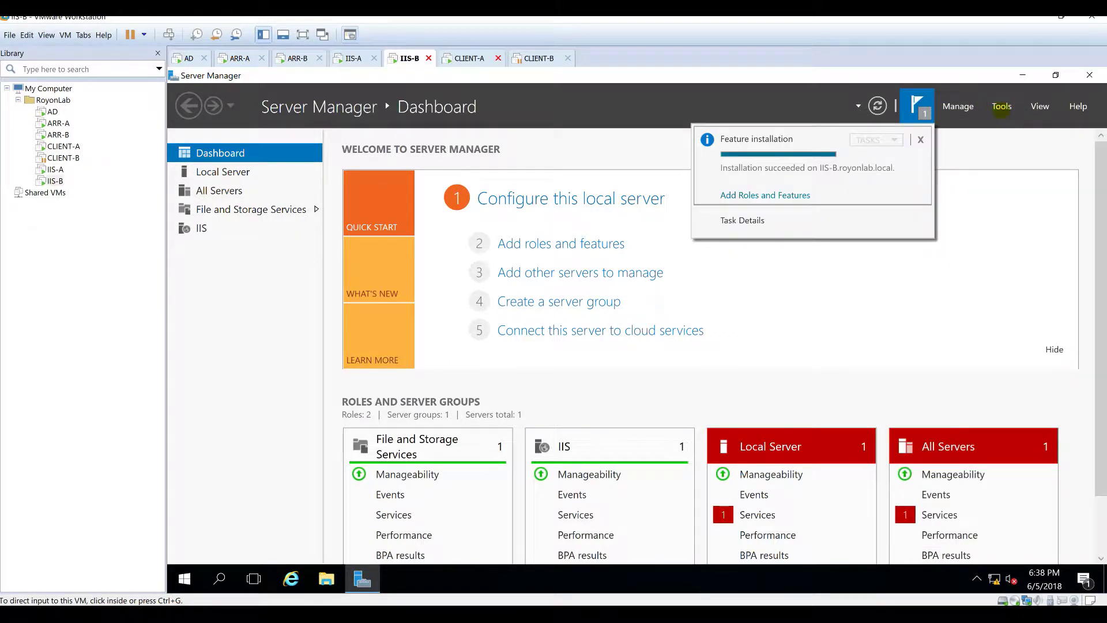
left_click(1001, 106)
left_click(1002, 106)
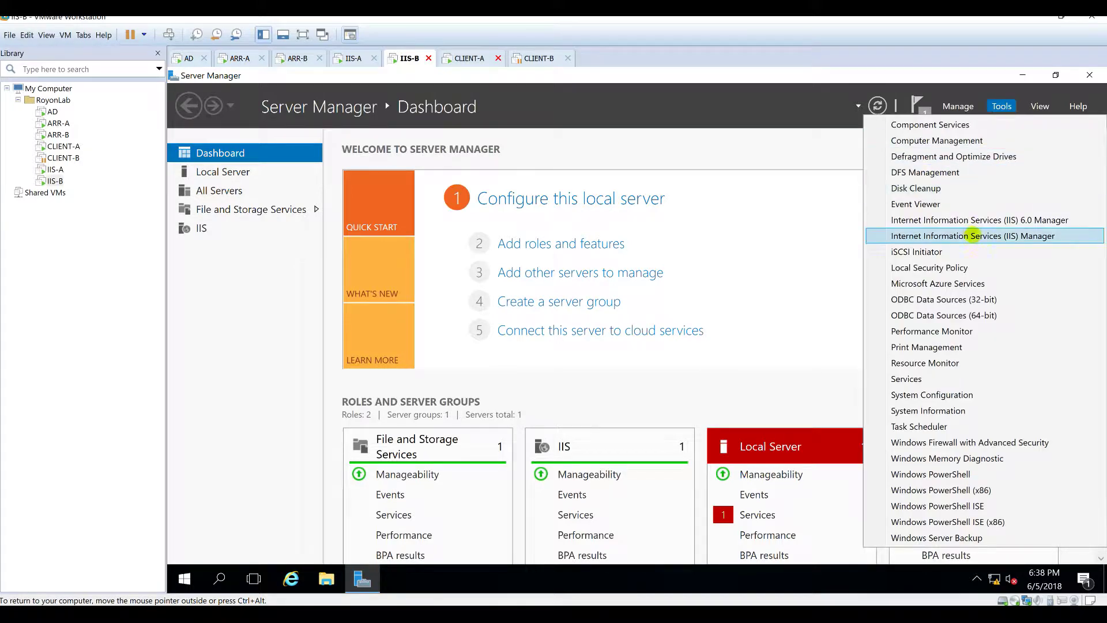
left_click(346, 57)
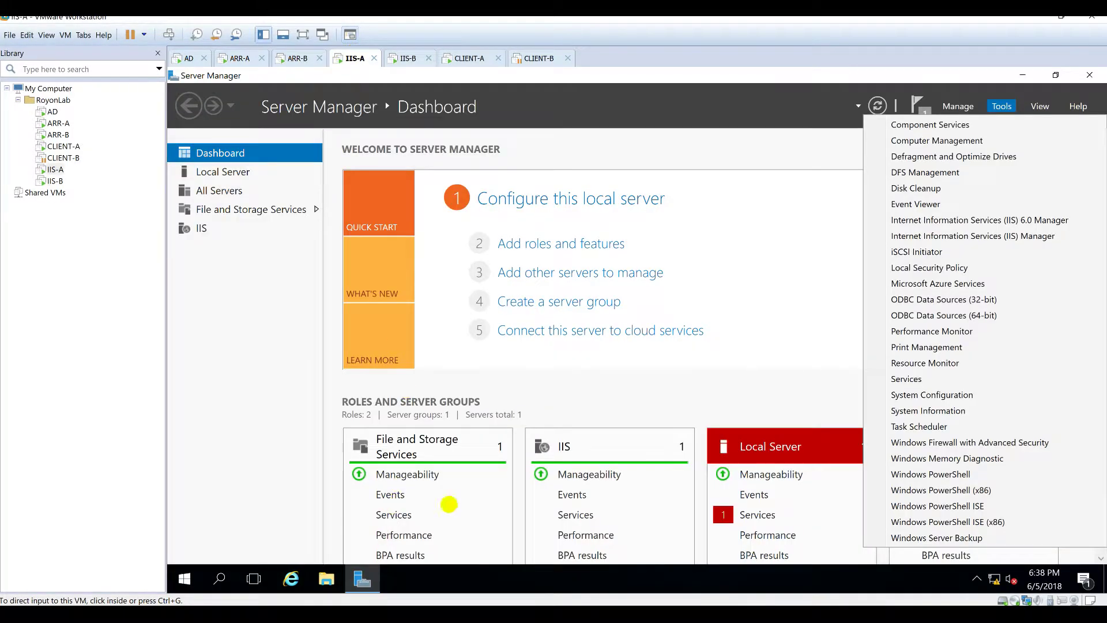
left_click(1020, 73)
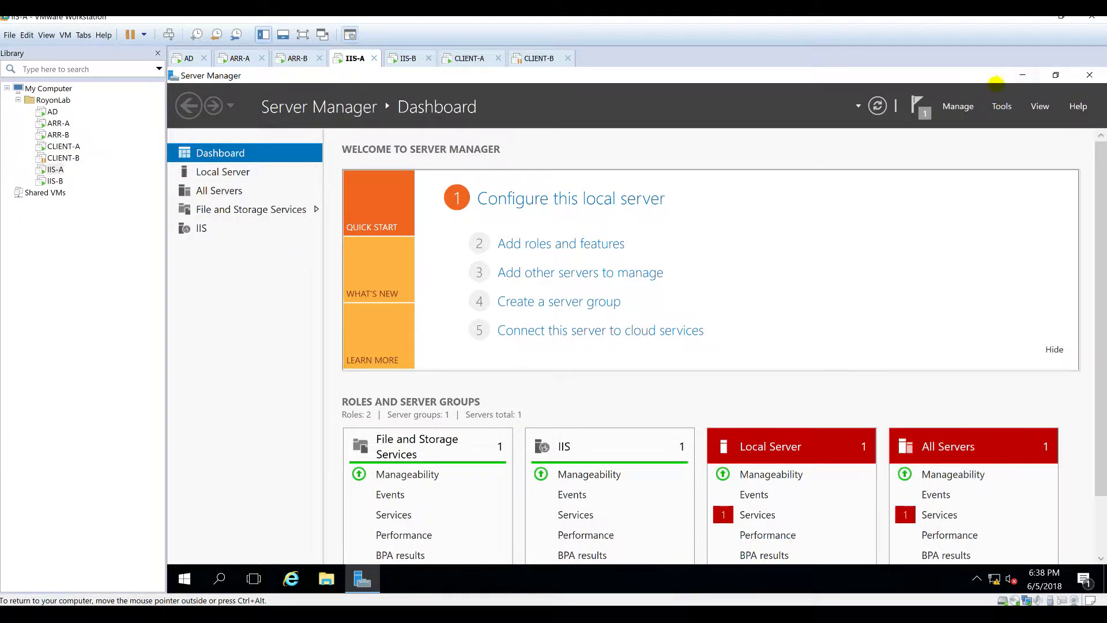
left_click(1022, 75)
Step: Launch IIS Manager on IIS-A by searching 'iis' from Start
key("super")
type("i")
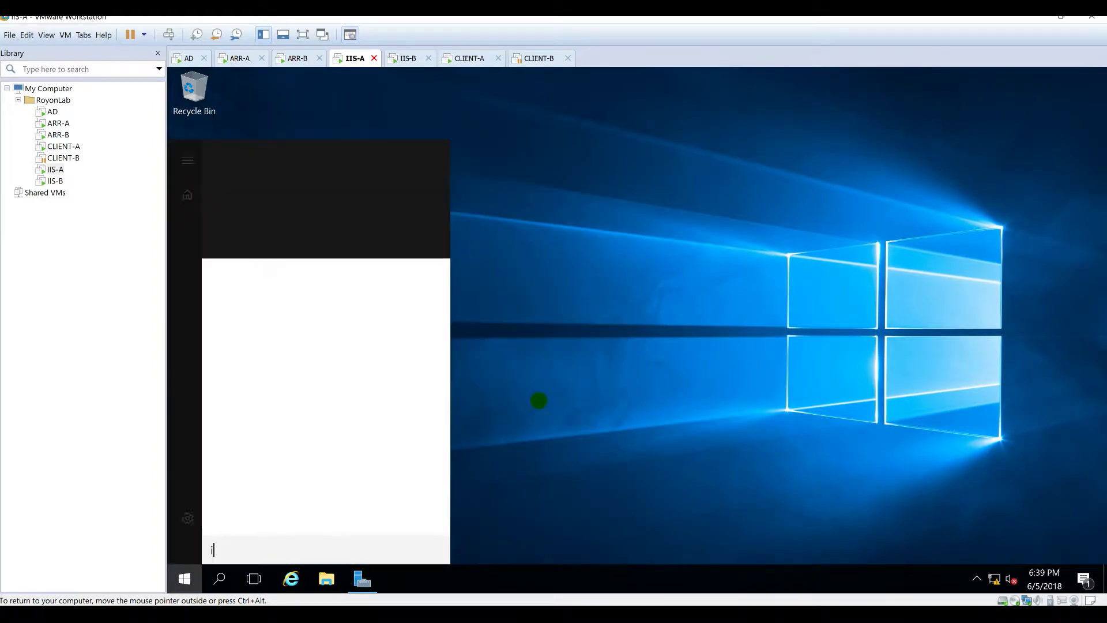
type("is")
key("Return")
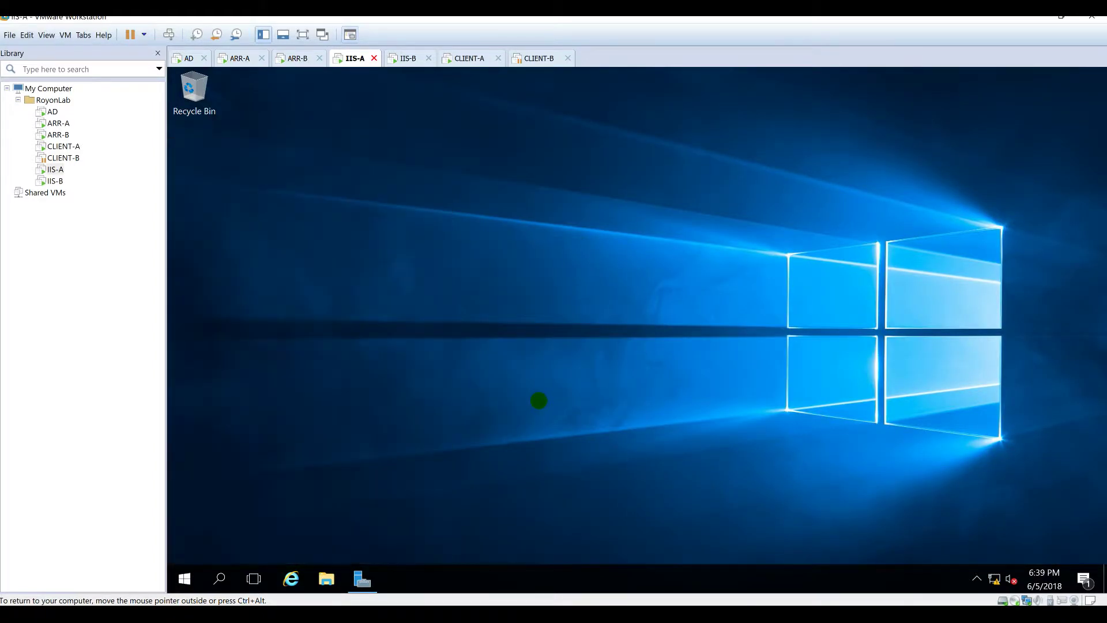
Step: On IIS-A, maximize IIS Manager and review its sites, application pools and Default Web Site home
double_click(538, 168)
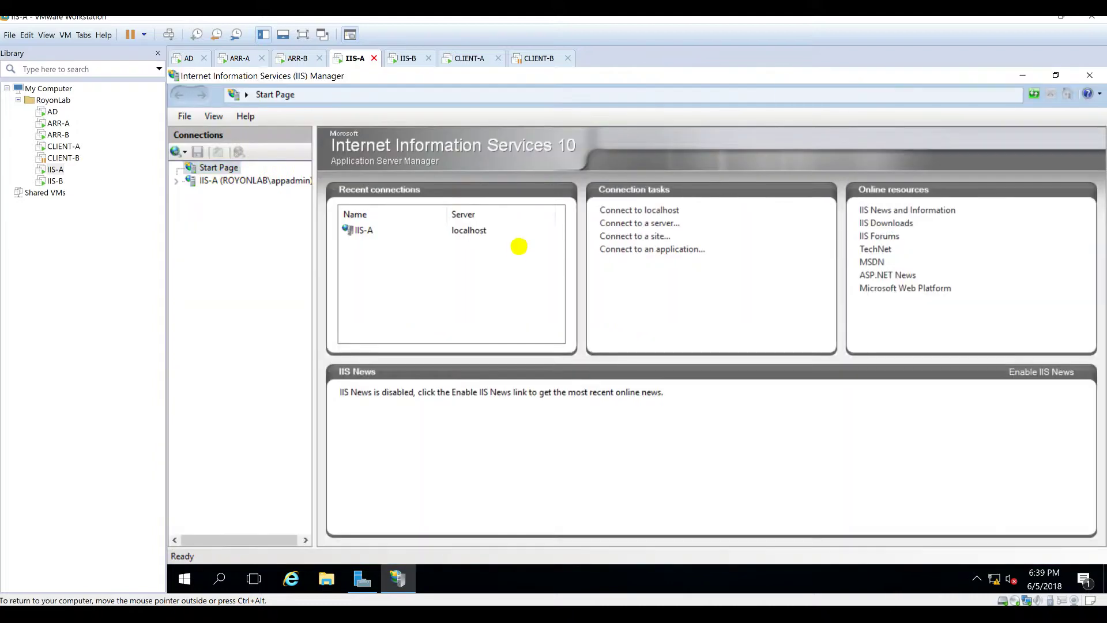
right_click(398, 579)
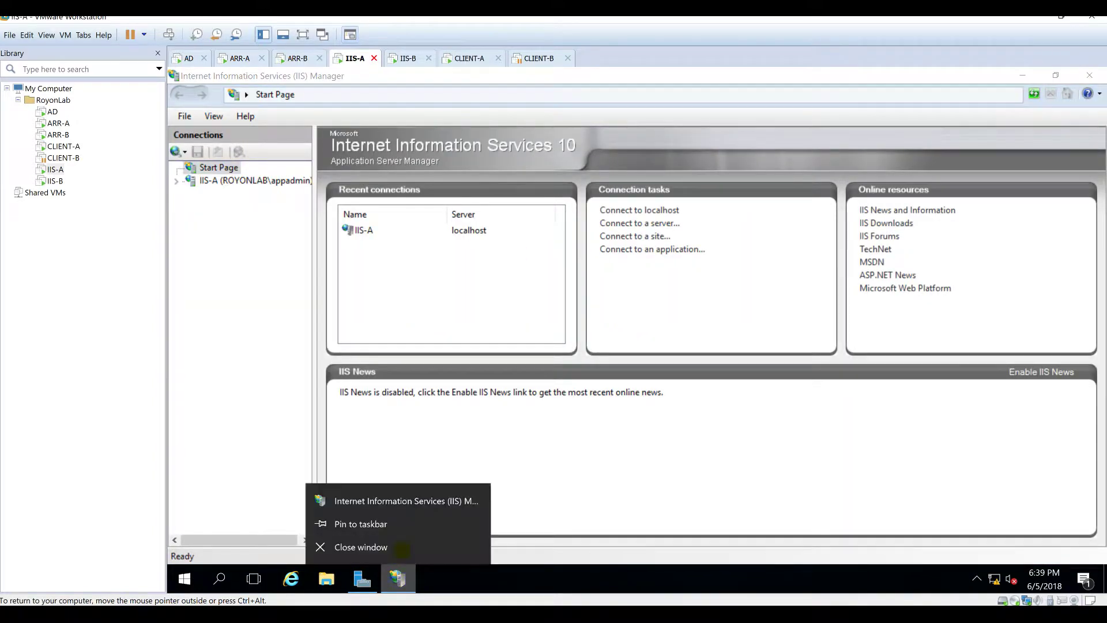
left_click(239, 230)
left_click(175, 182)
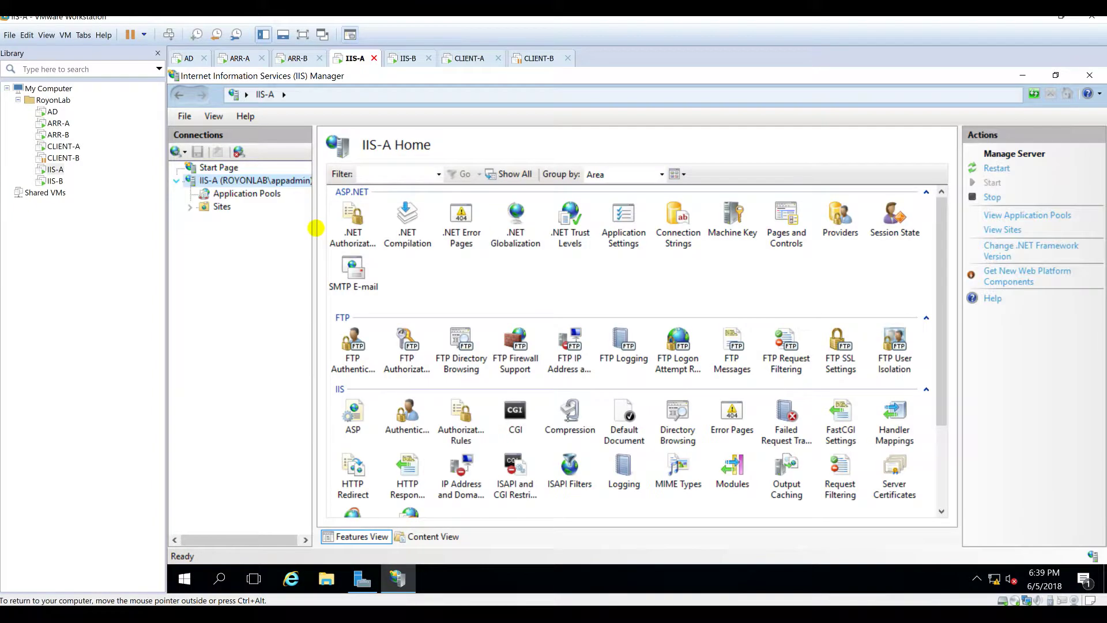
left_click(222, 206)
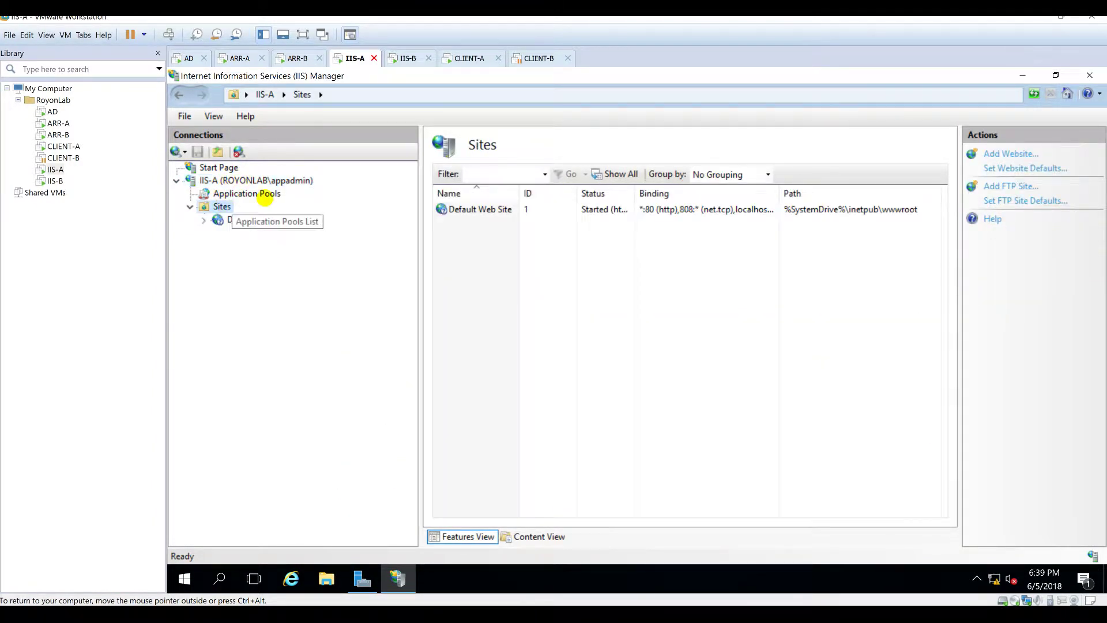
left_click(263, 194)
left_click(283, 181)
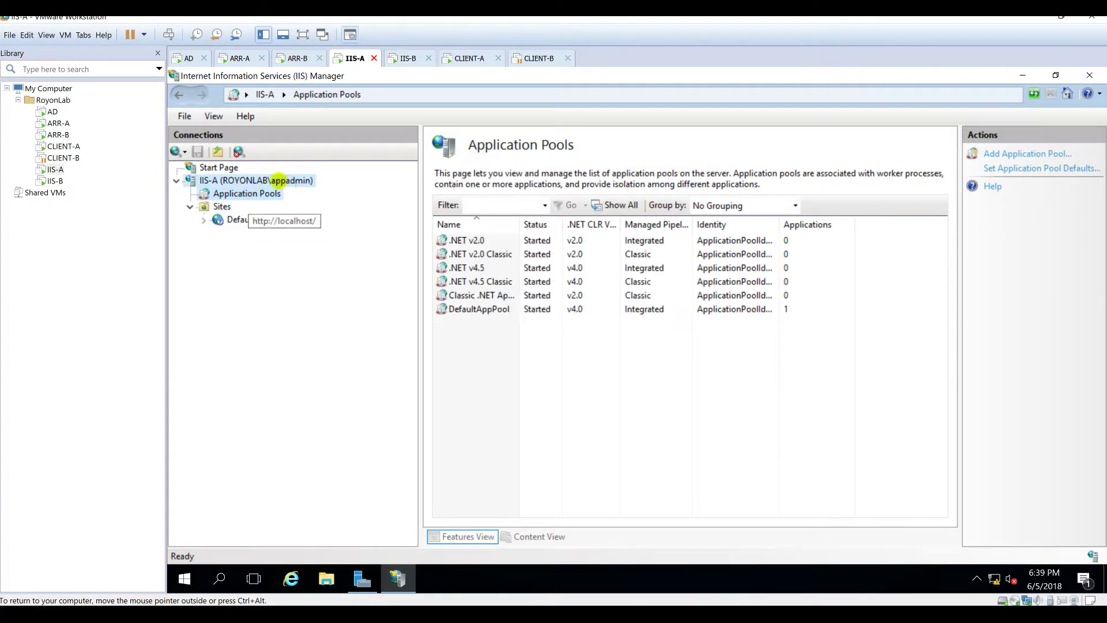
left_click(256, 195)
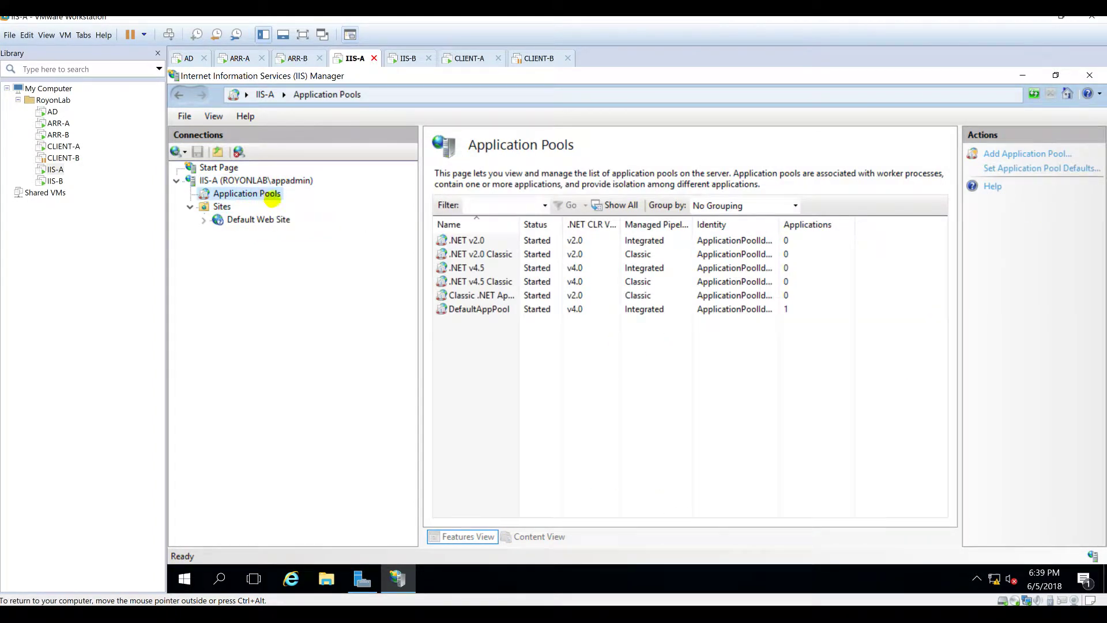
left_click(219, 207)
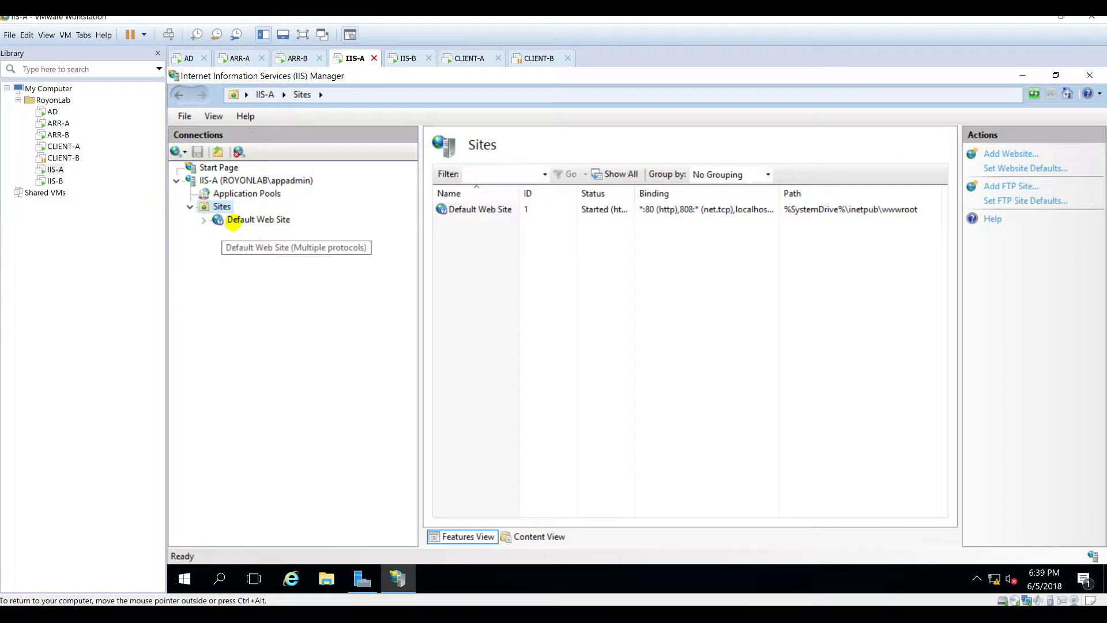
left_click(229, 220)
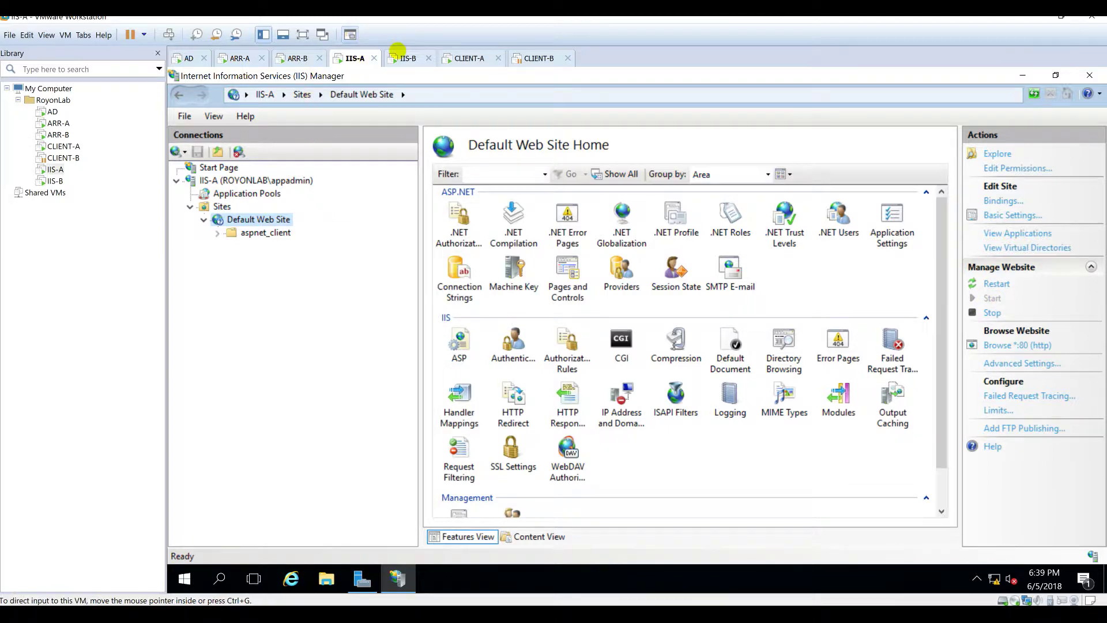
Step: On IIS-B, launch IIS Manager via the 'iis' Start search and expand the IIS-B server and Sites
left_click(406, 59)
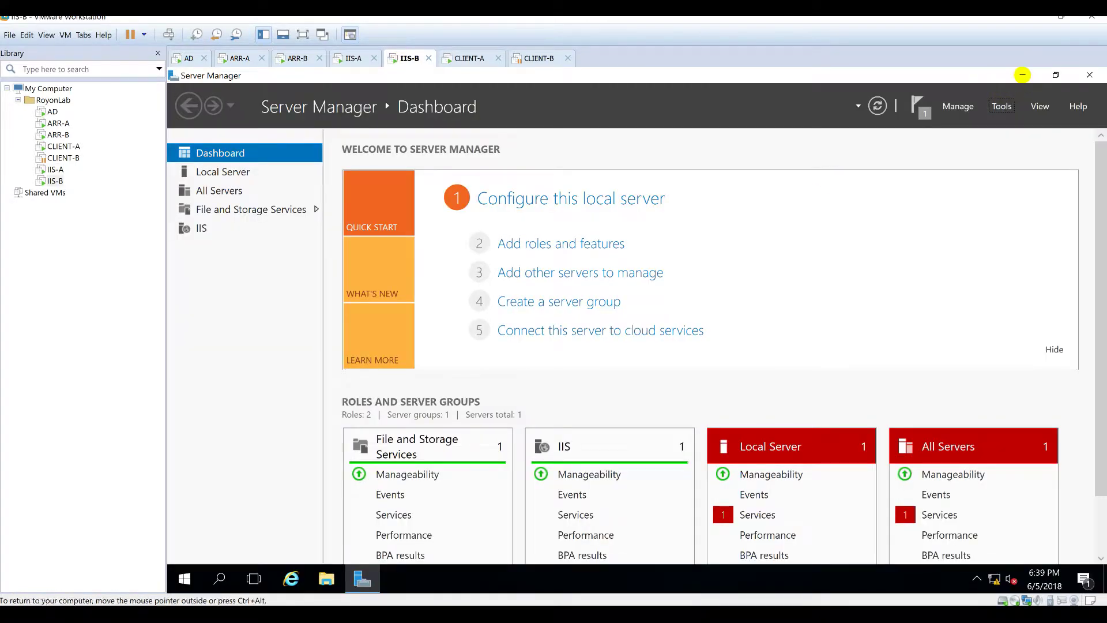
left_click(1023, 75)
key("super")
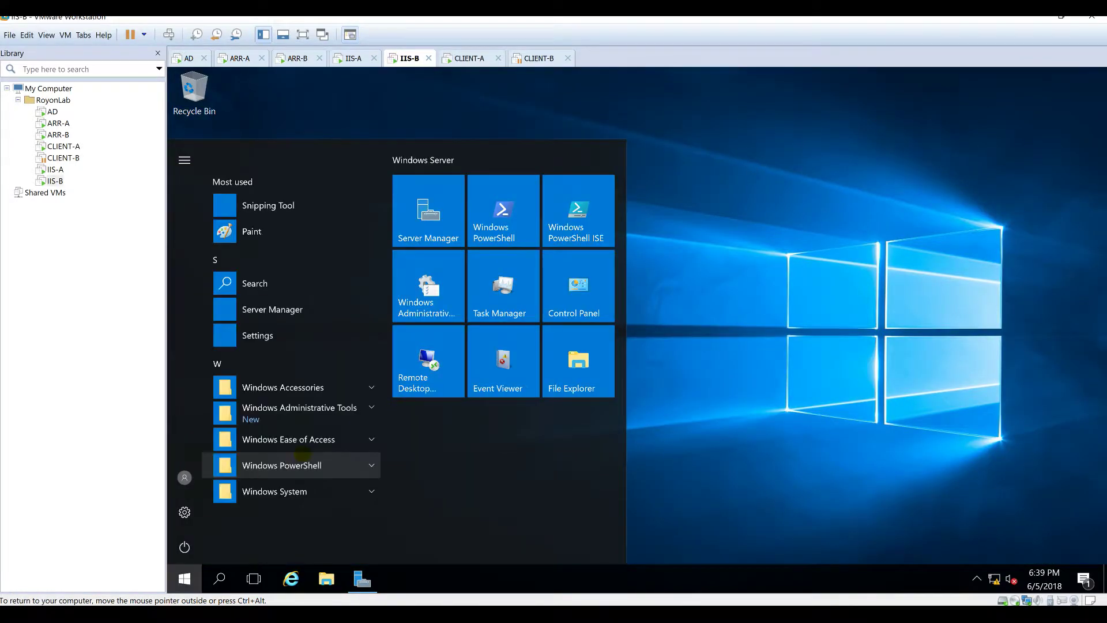
type("iis")
left_click(294, 239)
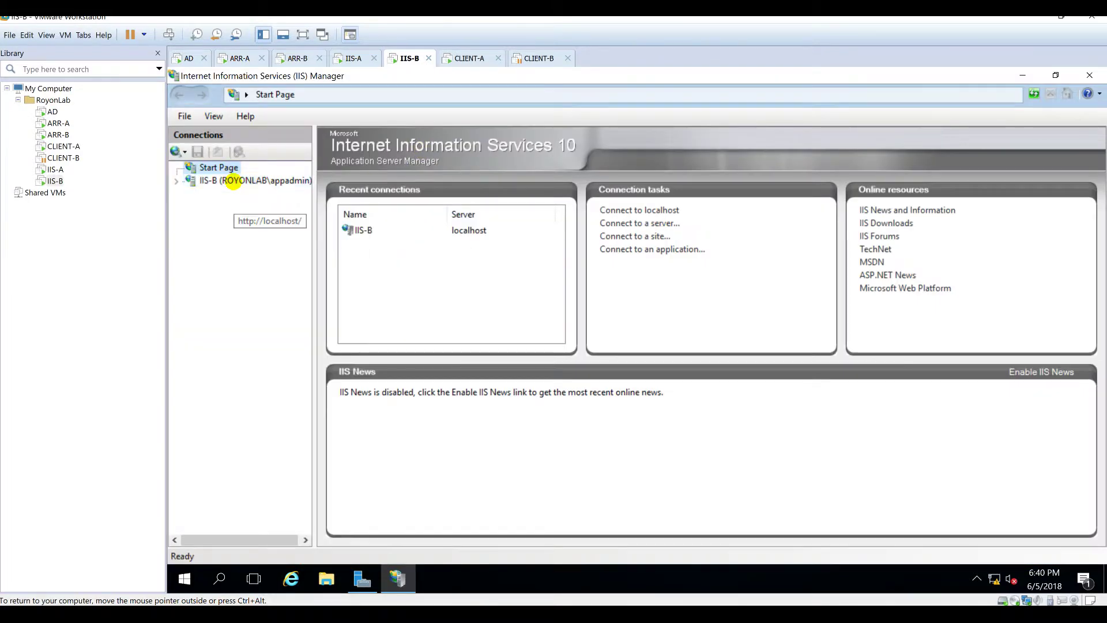
double_click(232, 181)
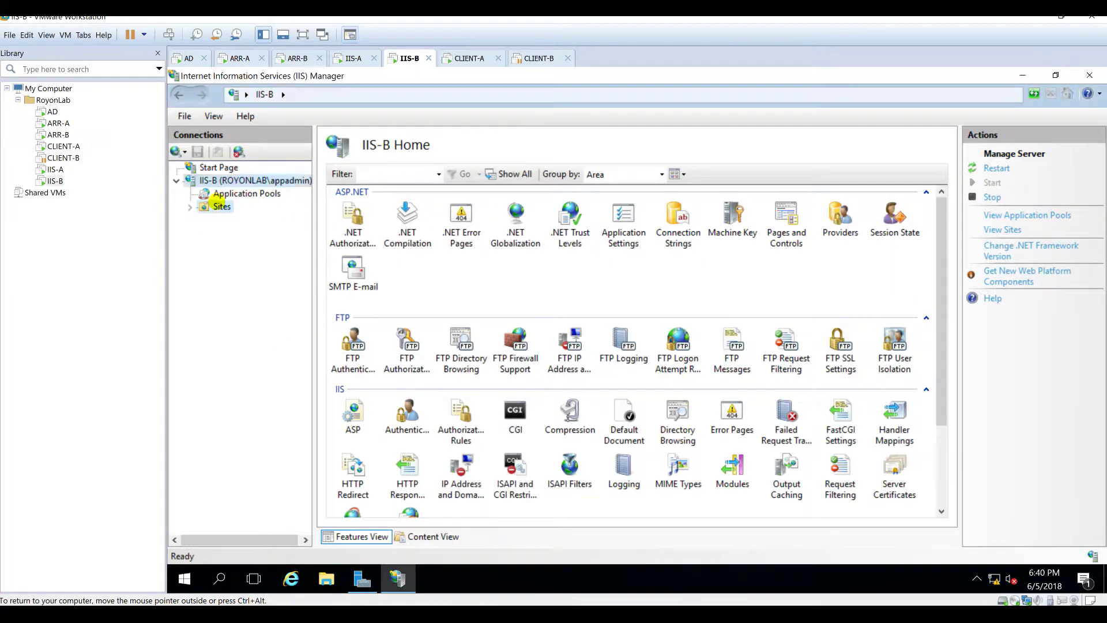
double_click(222, 206)
Step: Sign in to the CLIENT-A virtual machine
left_click(462, 58)
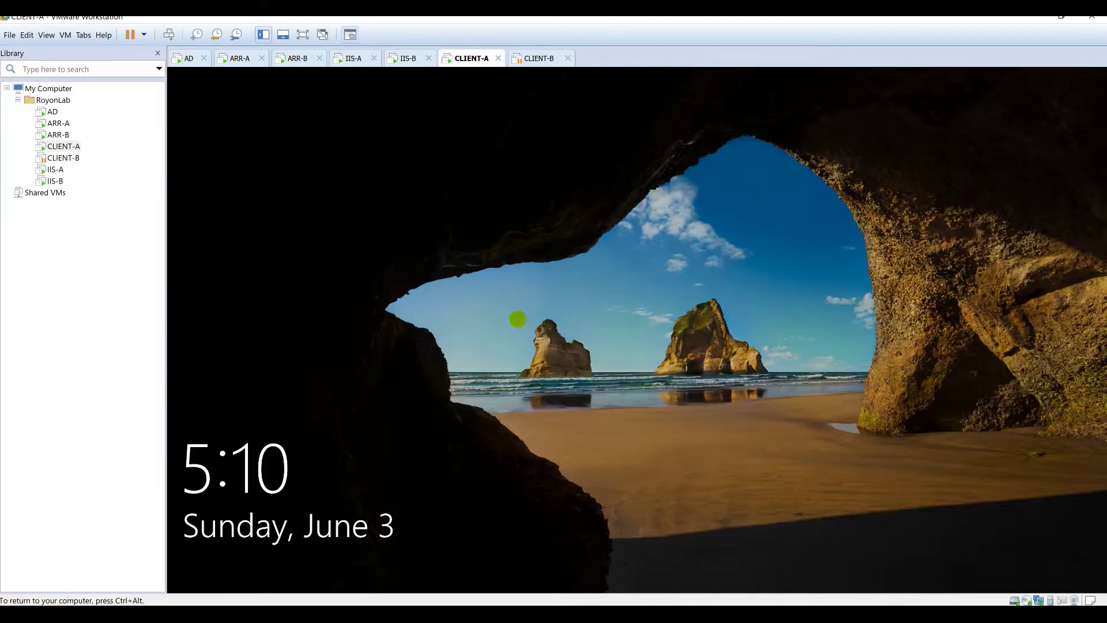
left_click(518, 319)
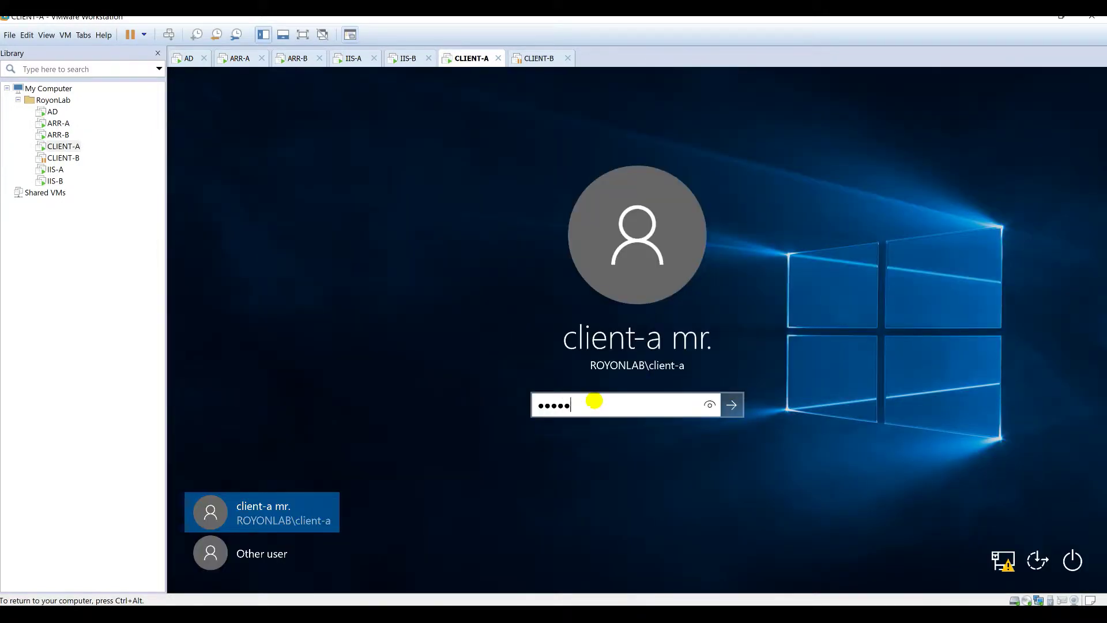
key("Return")
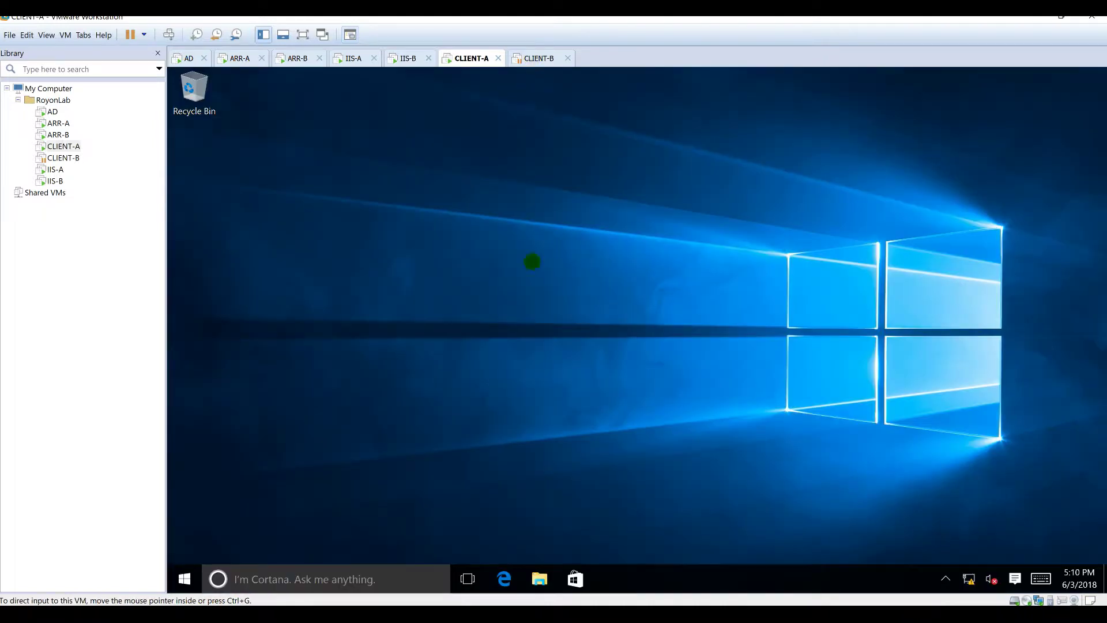
Step: Load iis-a.royonlab.local in Edge on CLIENT-A, then go back to the IIS-A machine
left_click(504, 578)
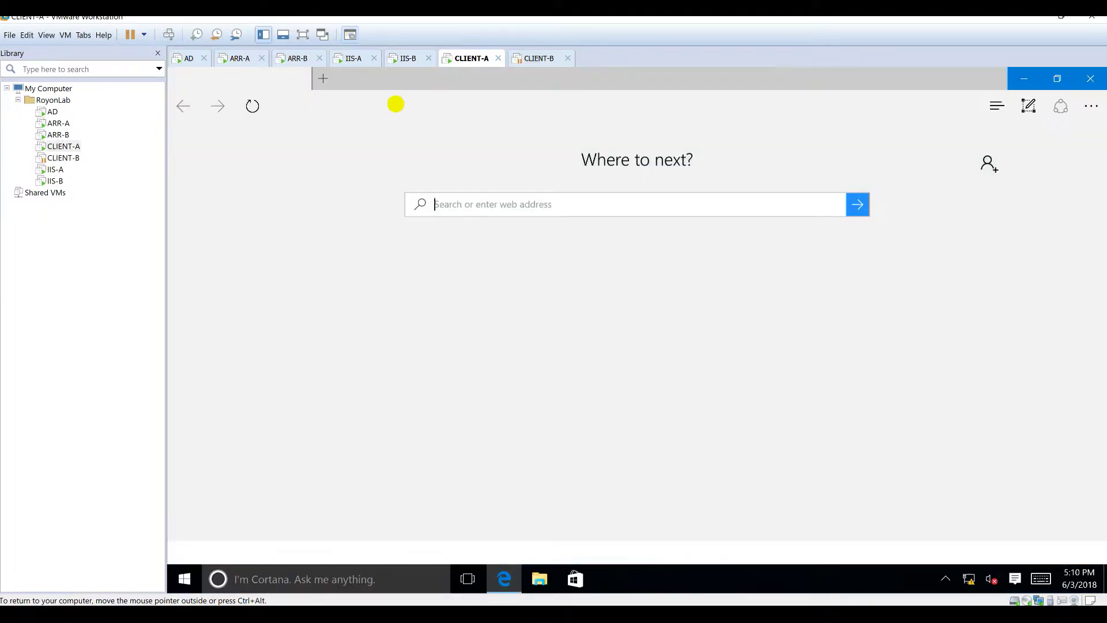
left_click(396, 104)
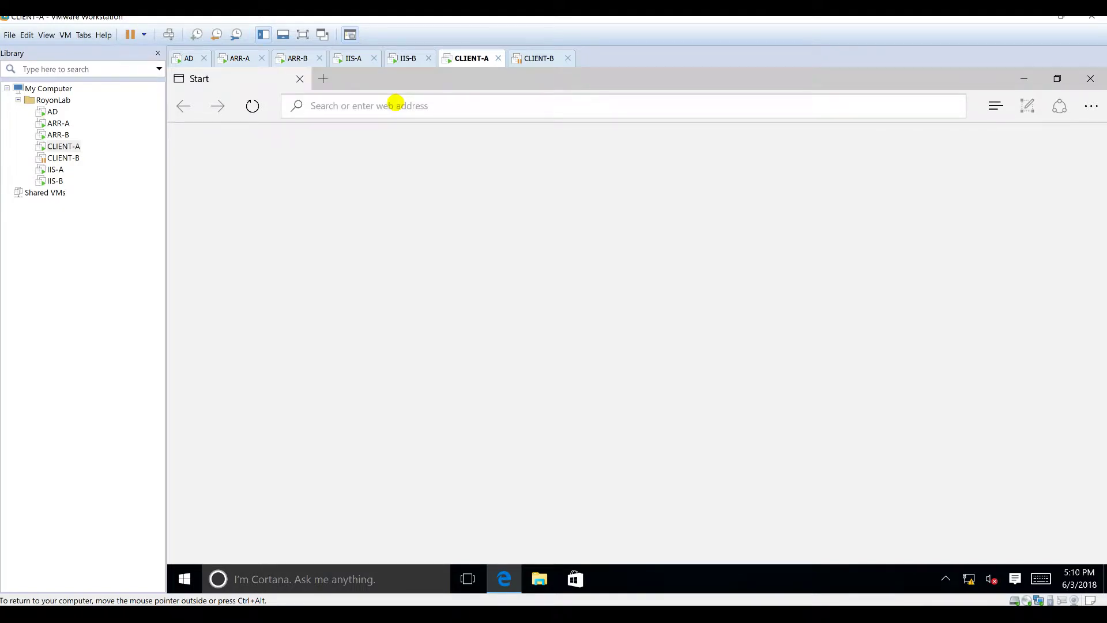
type("is-a.royonlab.local")
key("Return")
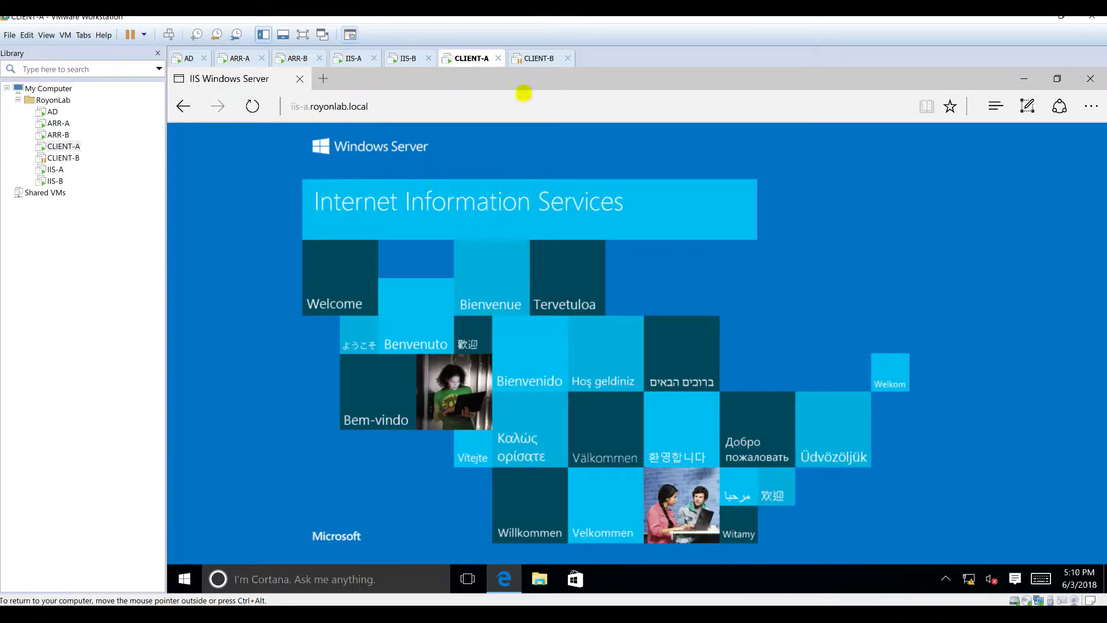
left_click(360, 57)
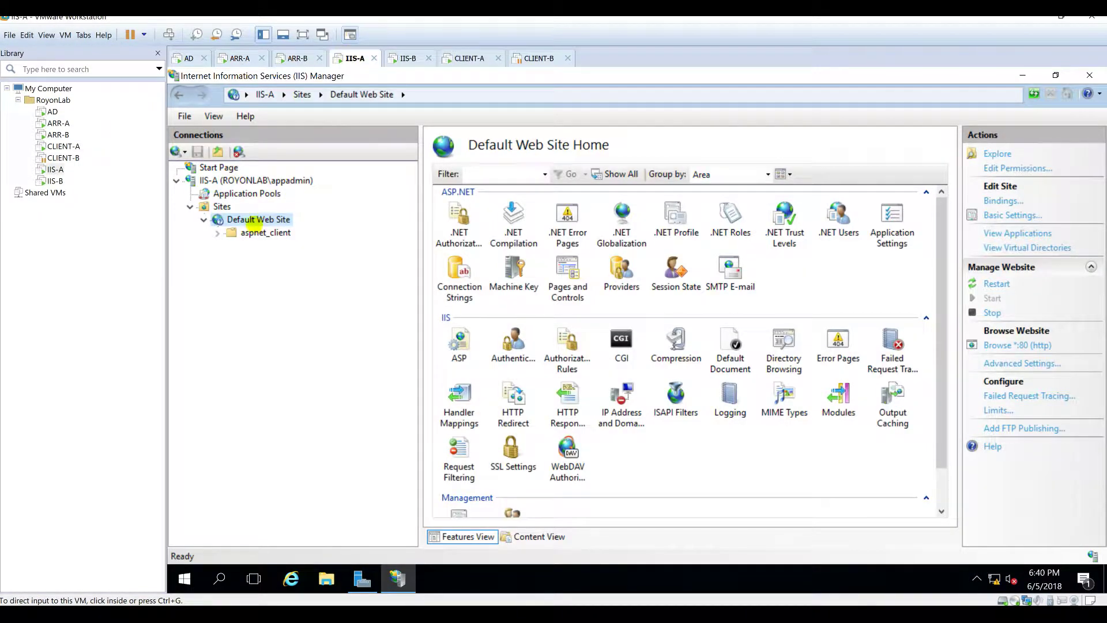
Step: Explore the Default Web Site to open C:\inetpub\wwwroot in File Explorer
right_click(257, 219)
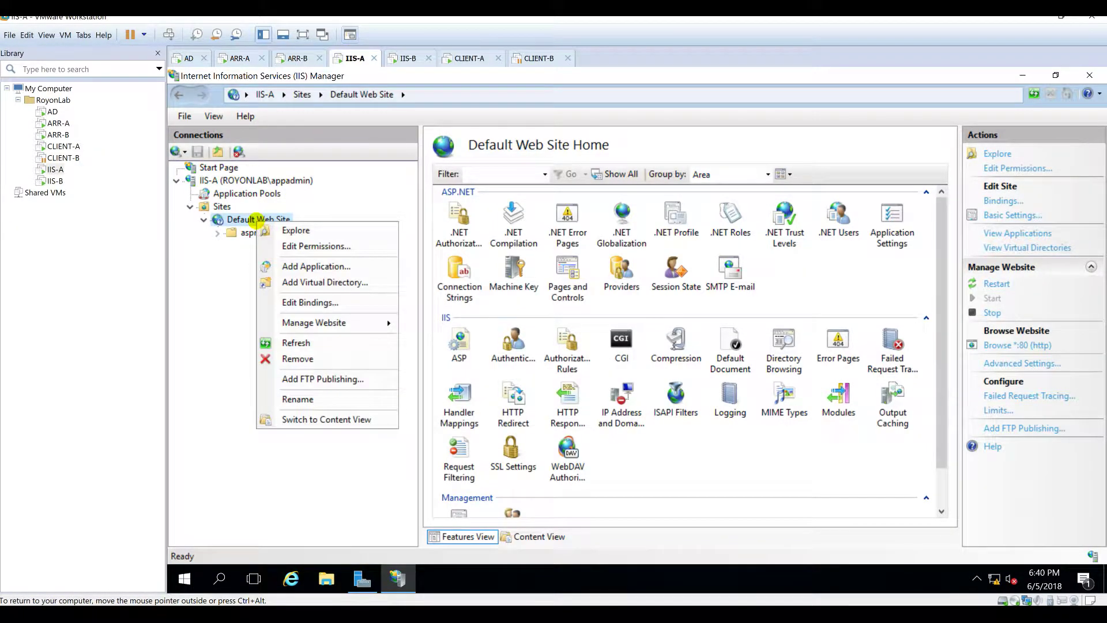
left_click(282, 233)
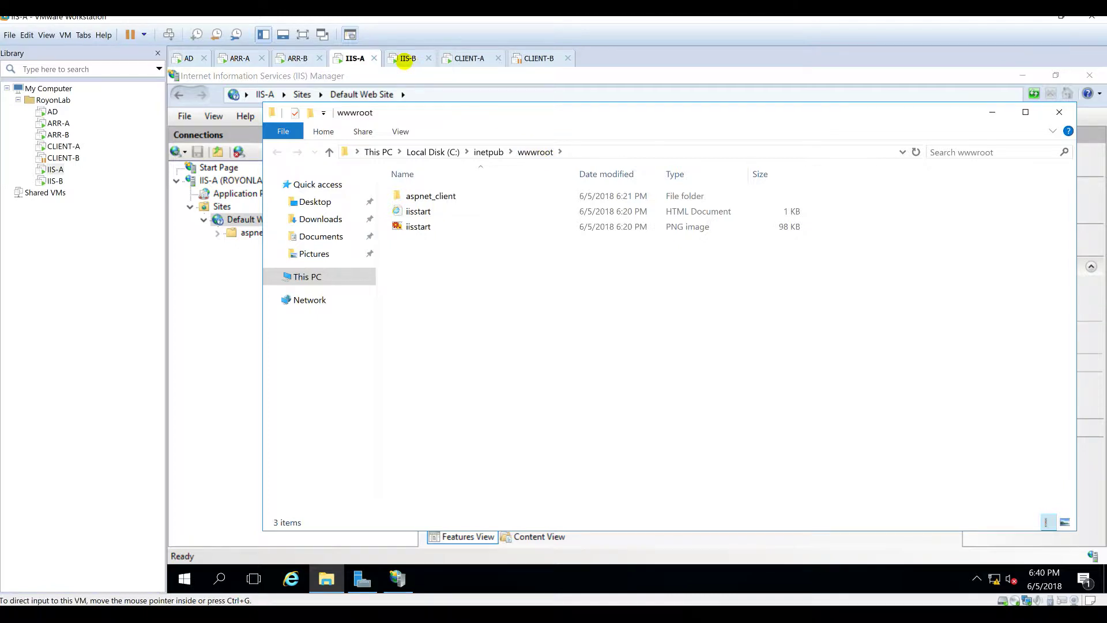
Step: Resume the suspended CLIENT-B machine and sign in
left_click(539, 58)
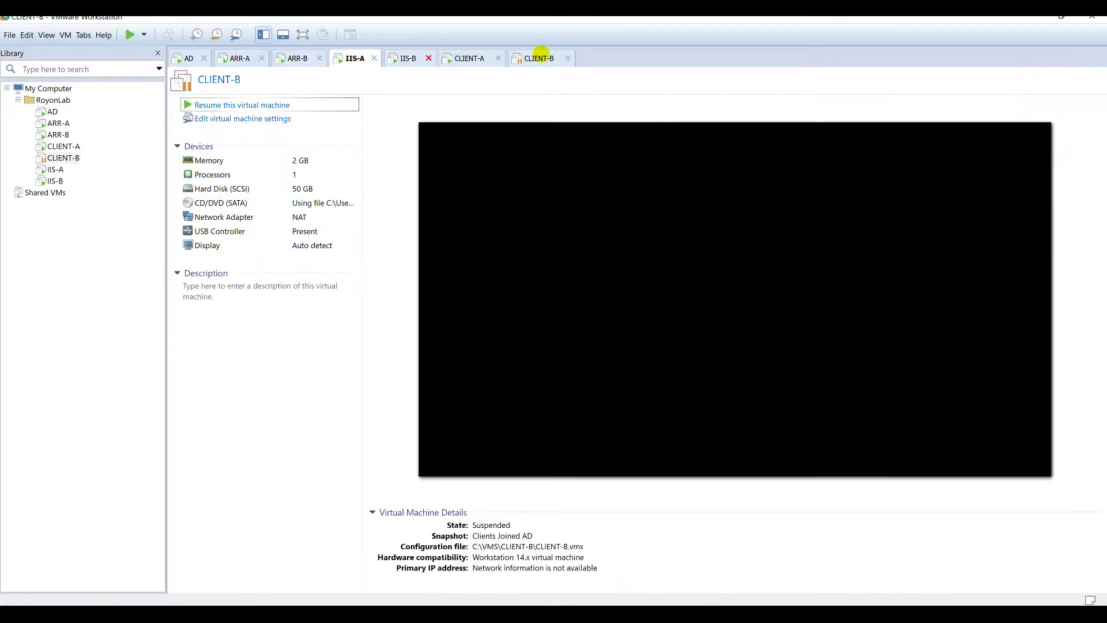
left_click(270, 101)
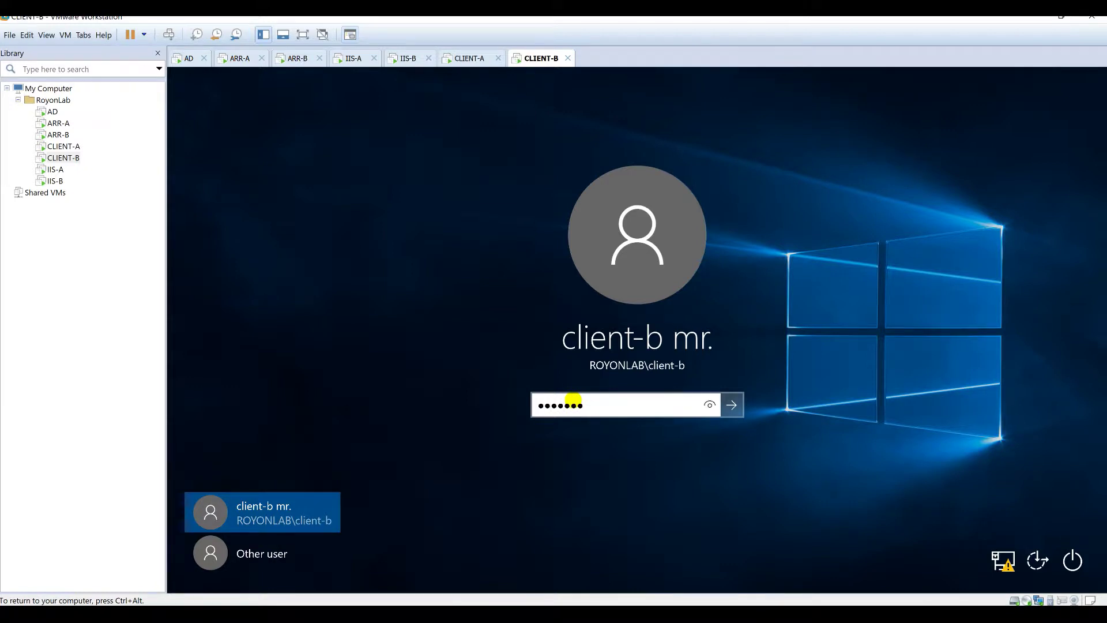
key("Return")
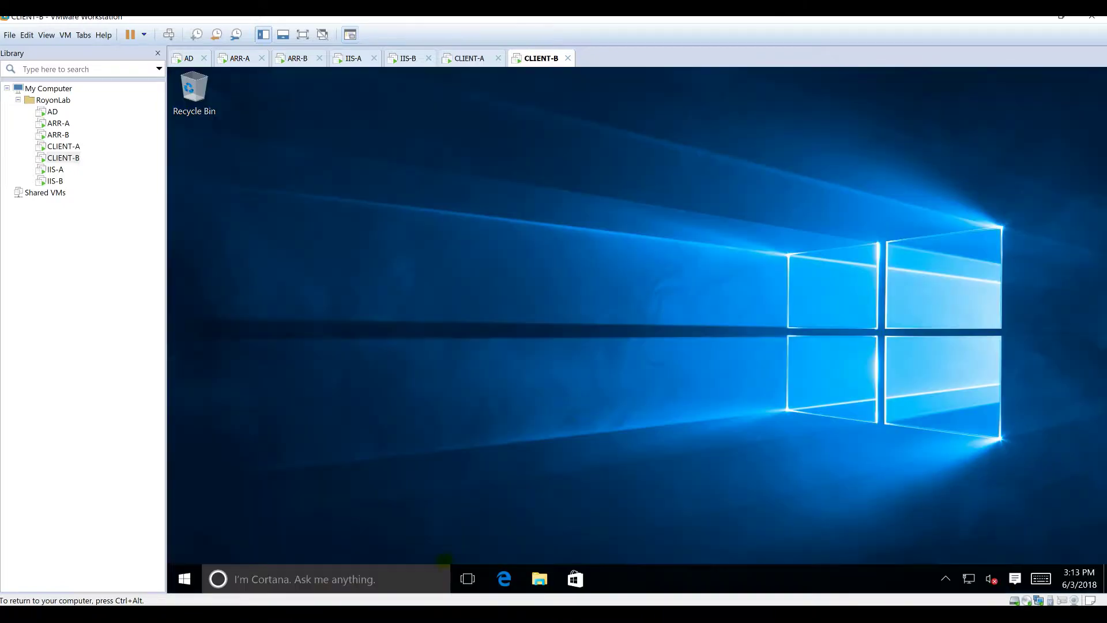
Step: Load iis-b.royonlab.local in Edge on CLIENT-B
left_click(504, 579)
left_click(367, 101)
type("iis-b.royonlab.local")
key("Return")
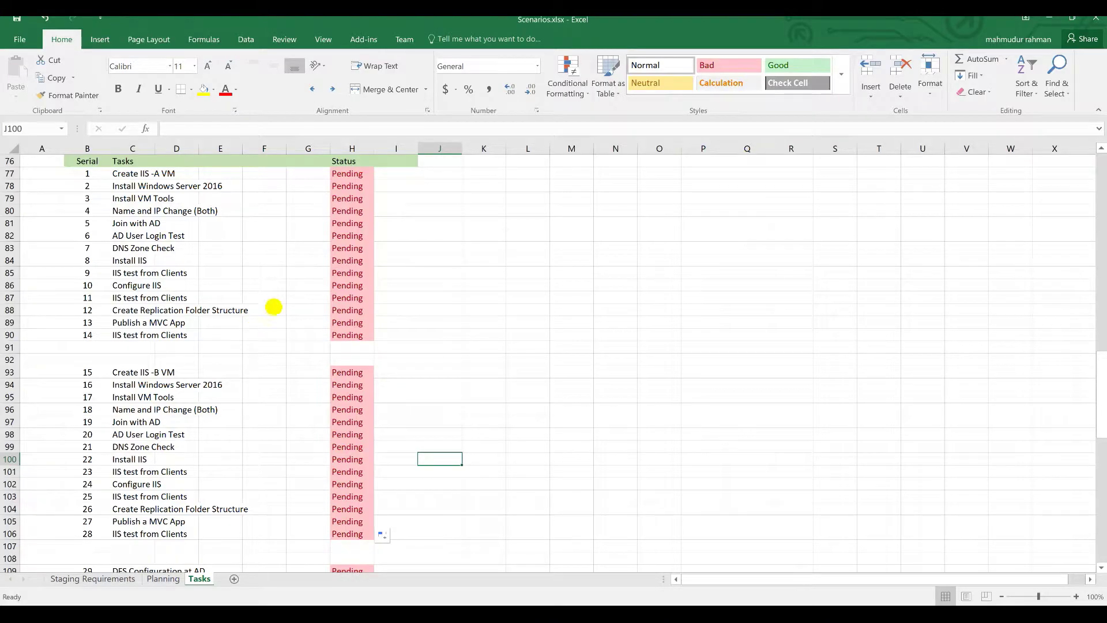
Step: Enter Done in the Status cells H77–H85 and H93–H100
left_click(358, 173)
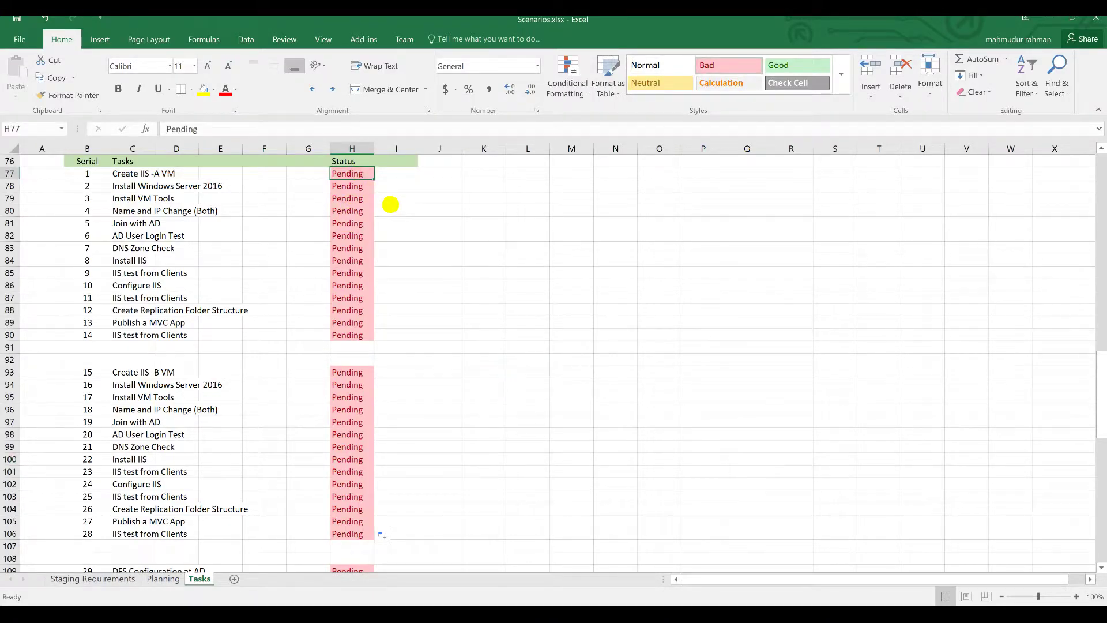
type("Done")
key("Return")
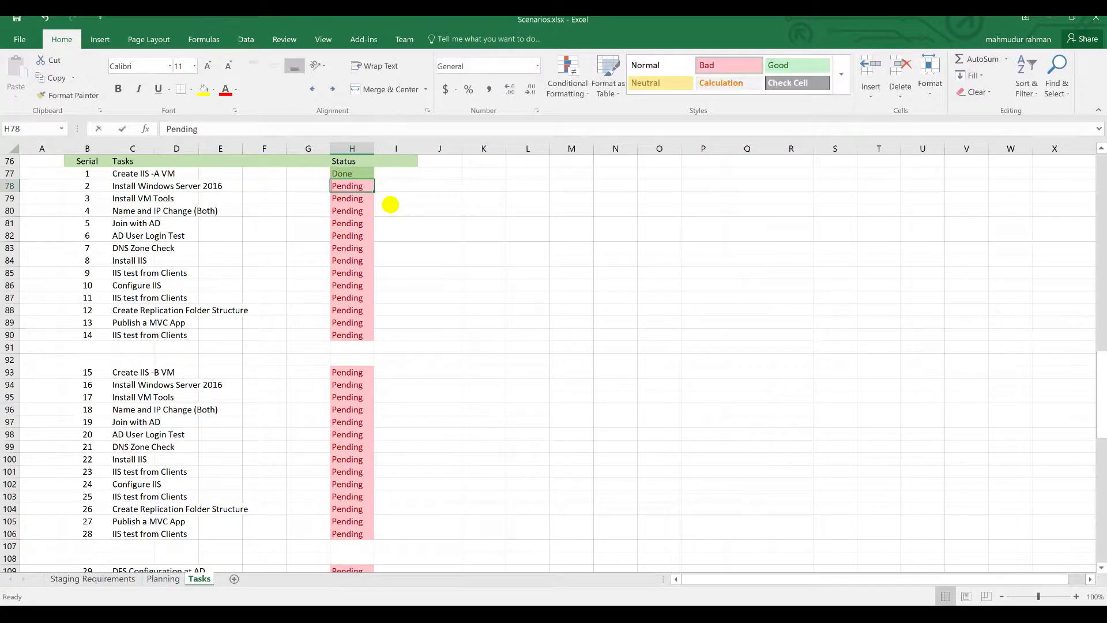
type("Done")
key("Return")
type("Done")
key("Return")
type("Done")
key("Return")
left_click(355, 372)
type("Done Done Done Done Done Done Done Done")
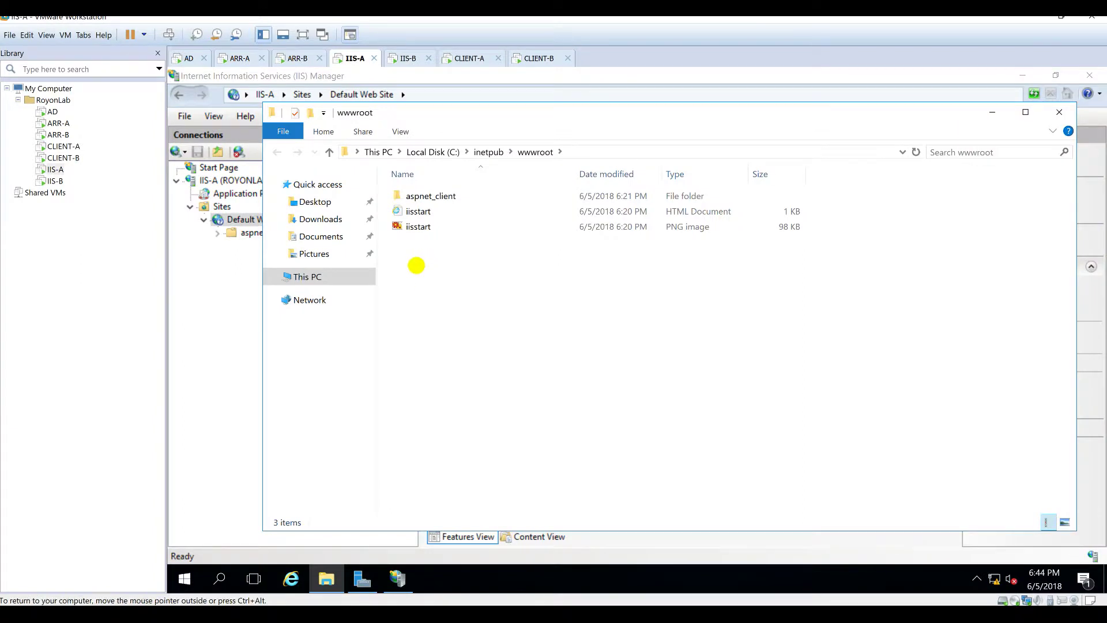
Step: Turn on File name extensions in the wwwroot folder's Explorer view
left_click(1020, 80)
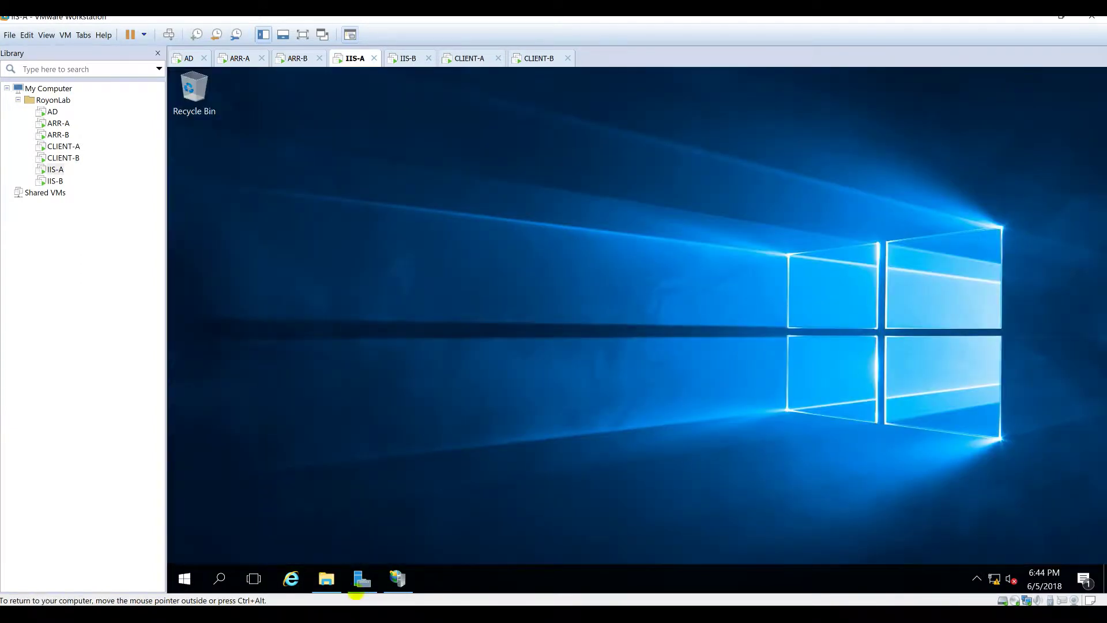
left_click(326, 579)
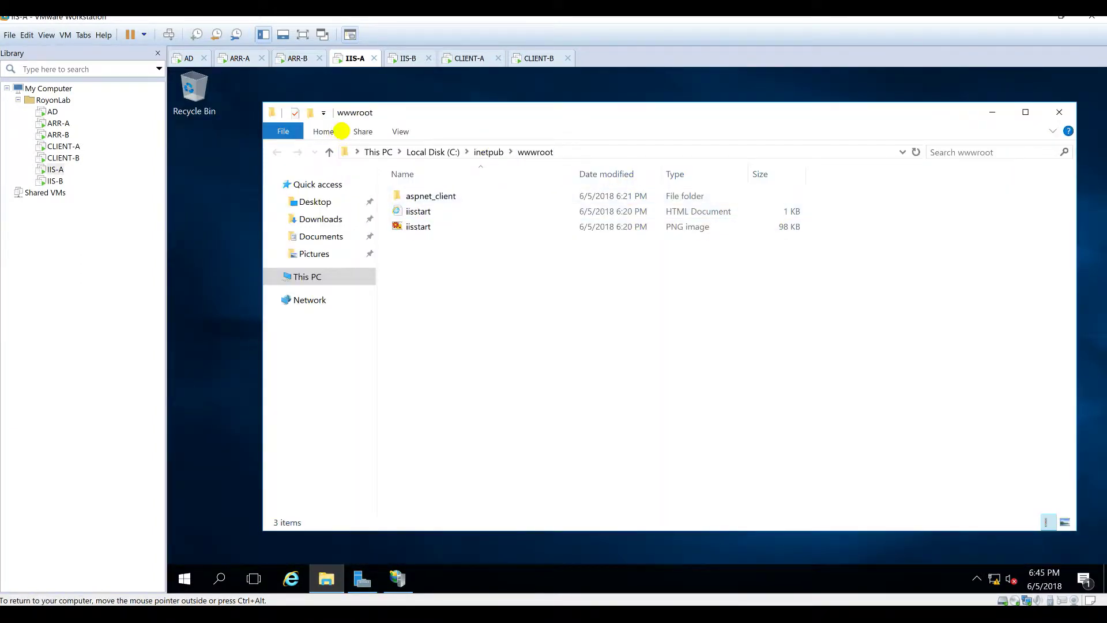
left_click(400, 131)
left_click(784, 169)
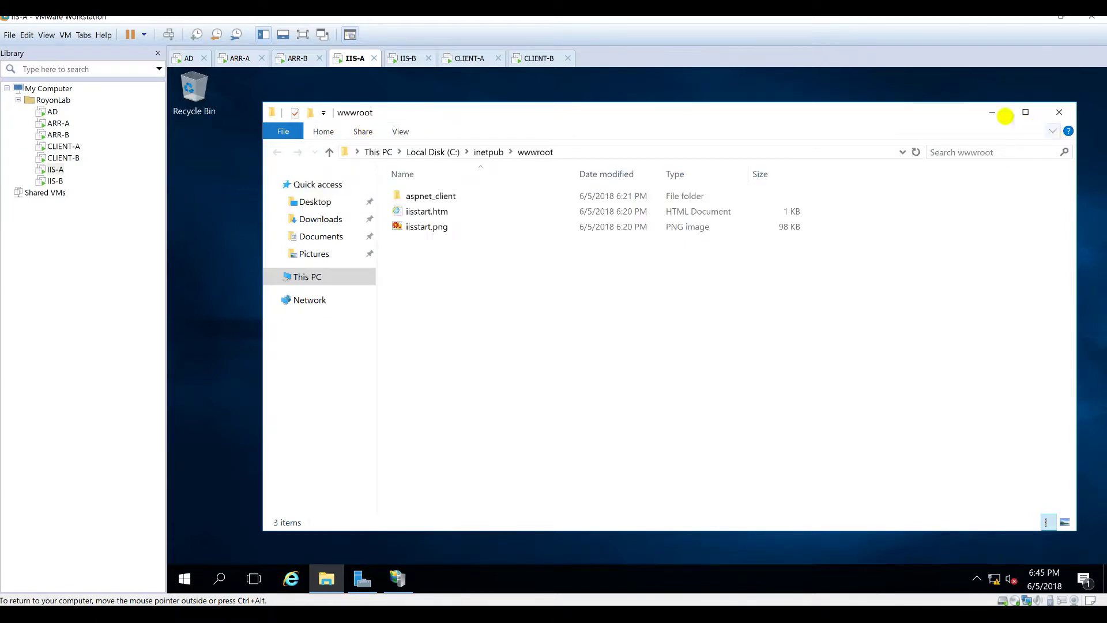
left_click(992, 112)
Step: Create a new text document on the desktop named Default.htm, accepting the extension change
right_click(402, 247)
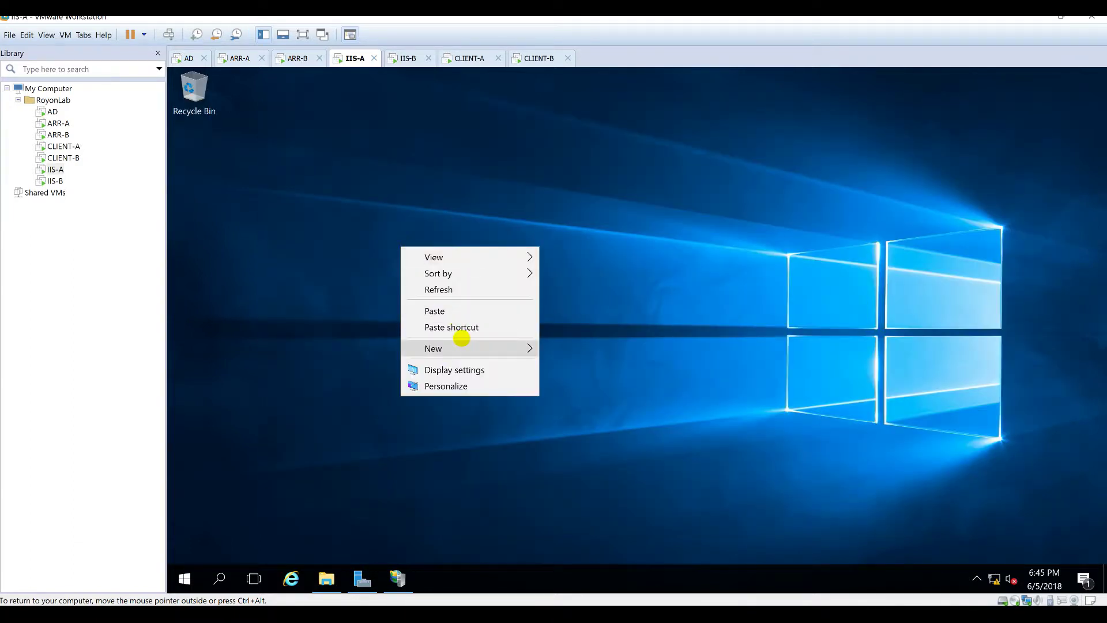
mouse_move(461, 339)
left_click(598, 436)
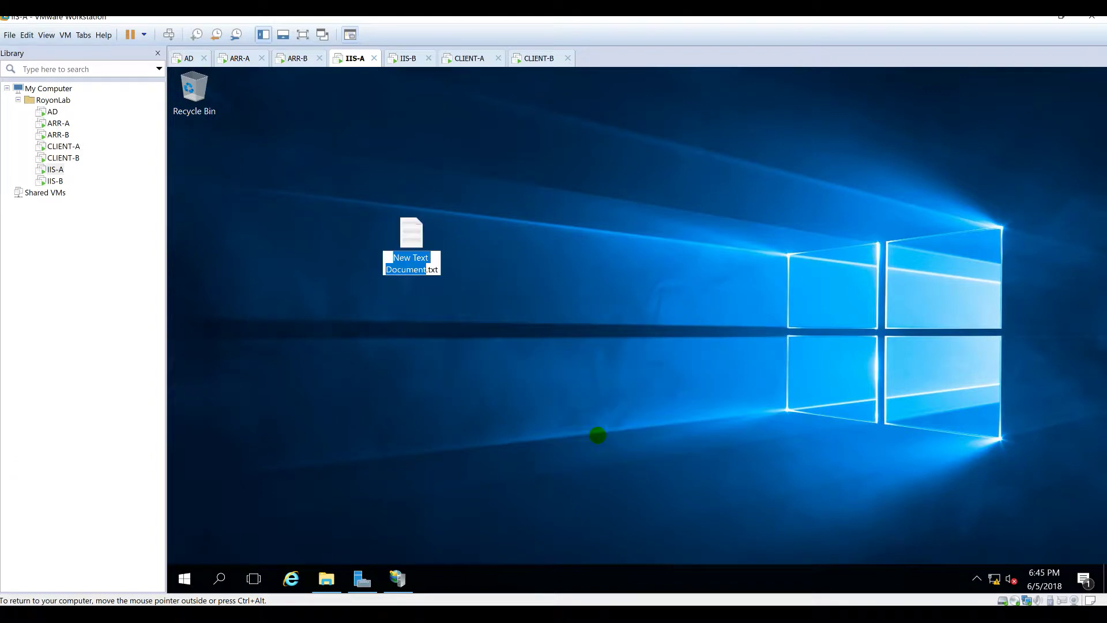
type("Default.htm")
key("Delete")
key("Delete")
key("Delete")
key("Return")
key("Return")
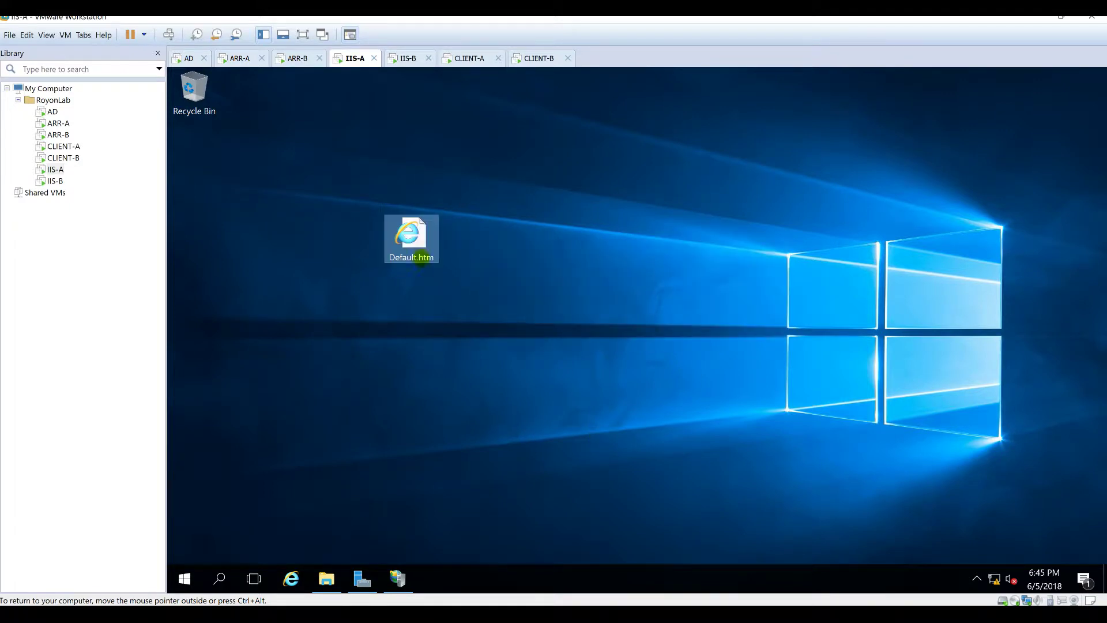
Step: Open Default.htm in Notepad, type 'this is iis-a', close without saving, and return to IIS Manager
right_click(420, 250)
mouse_move(539, 309)
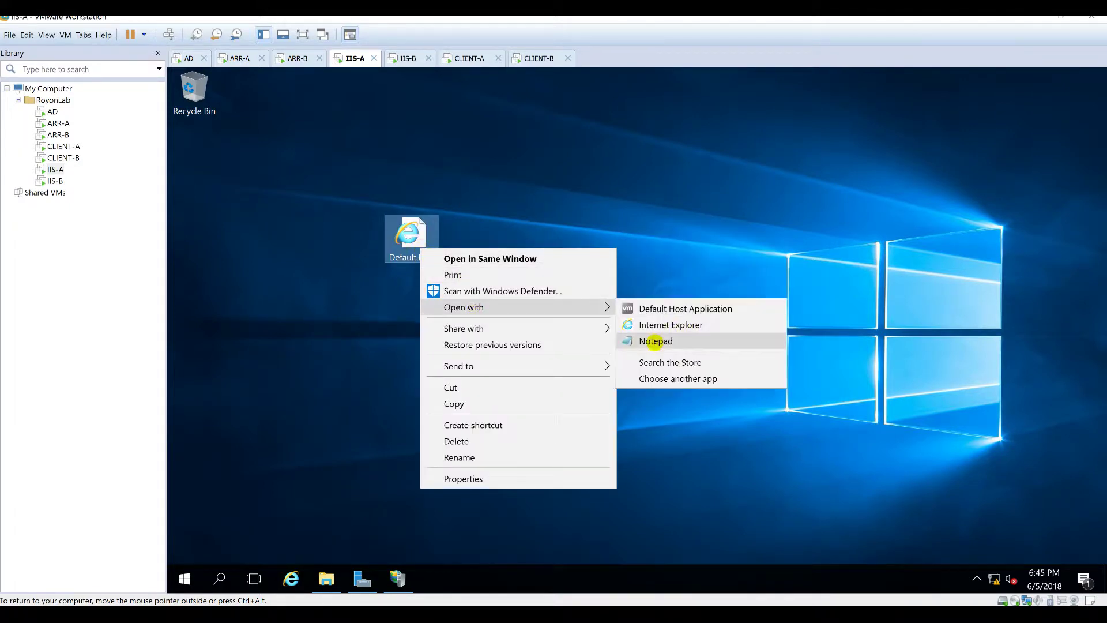
left_click(654, 340)
type("this is")
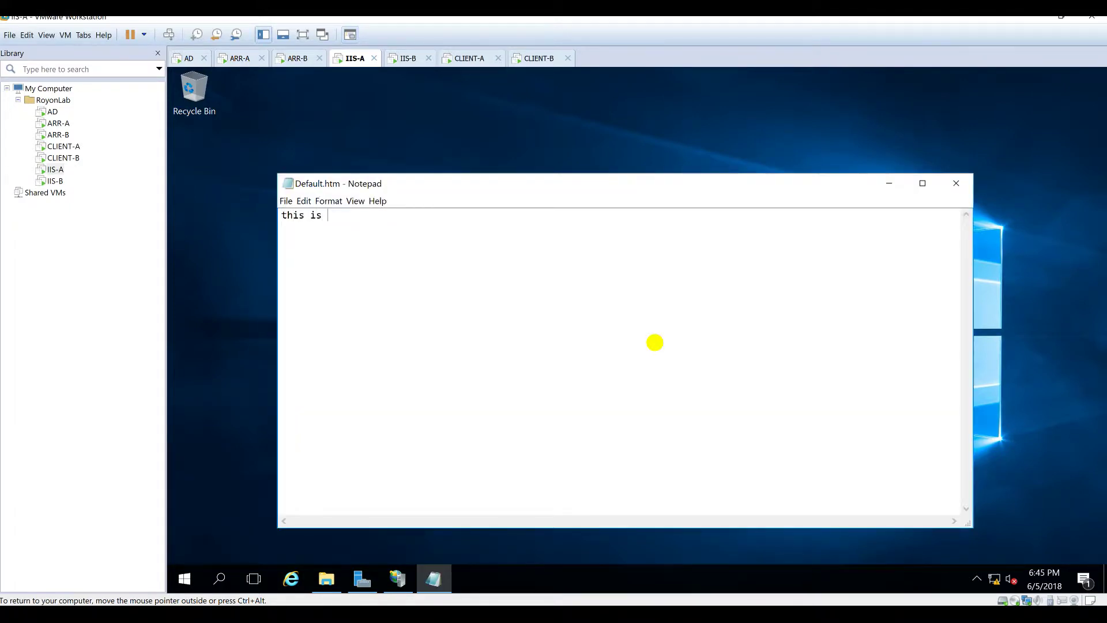
type(" iis-a")
key("alt+F4")
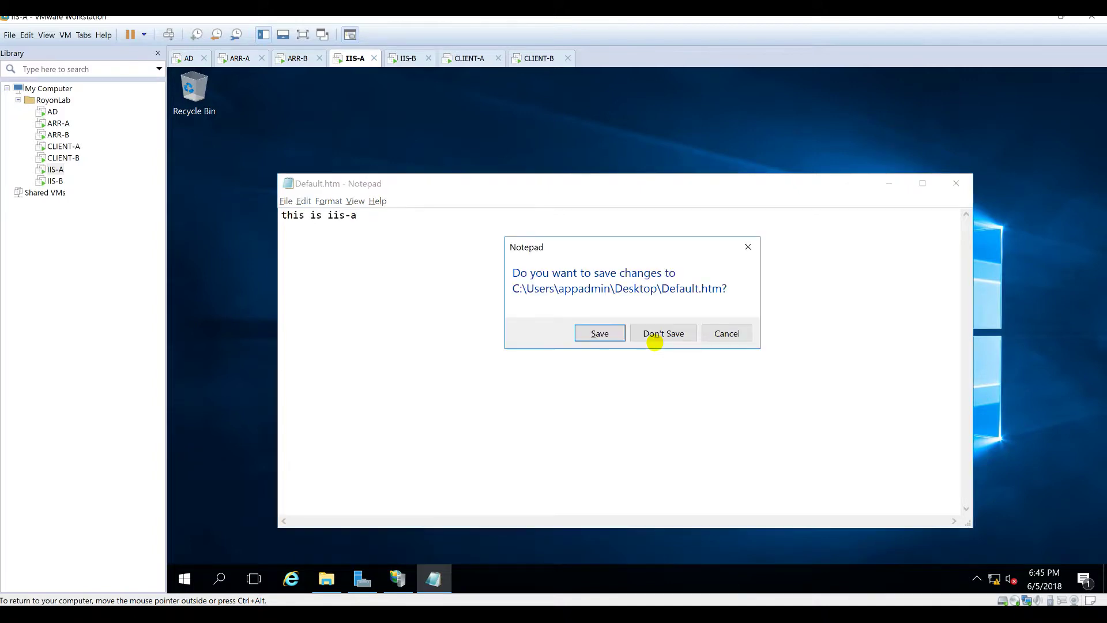
left_click(655, 341)
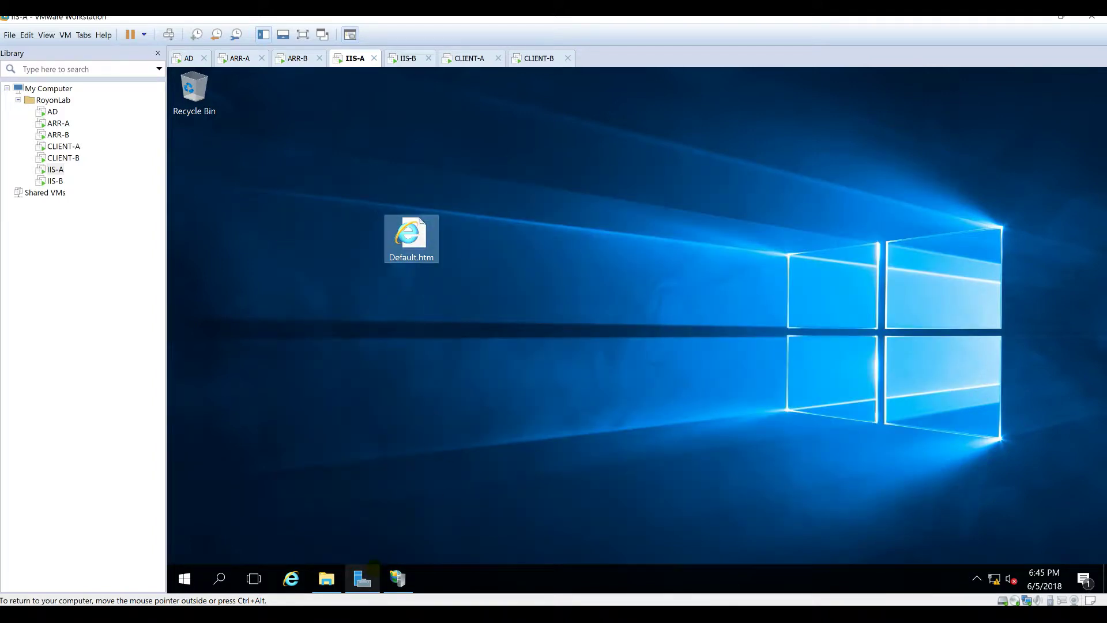
left_click(398, 579)
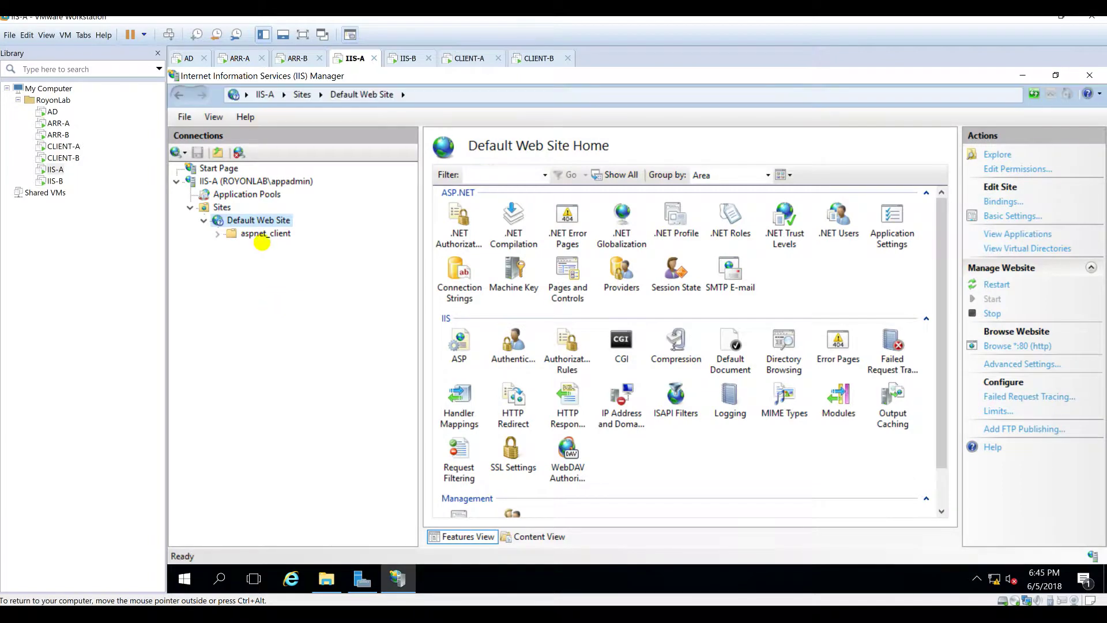
right_click(249, 222)
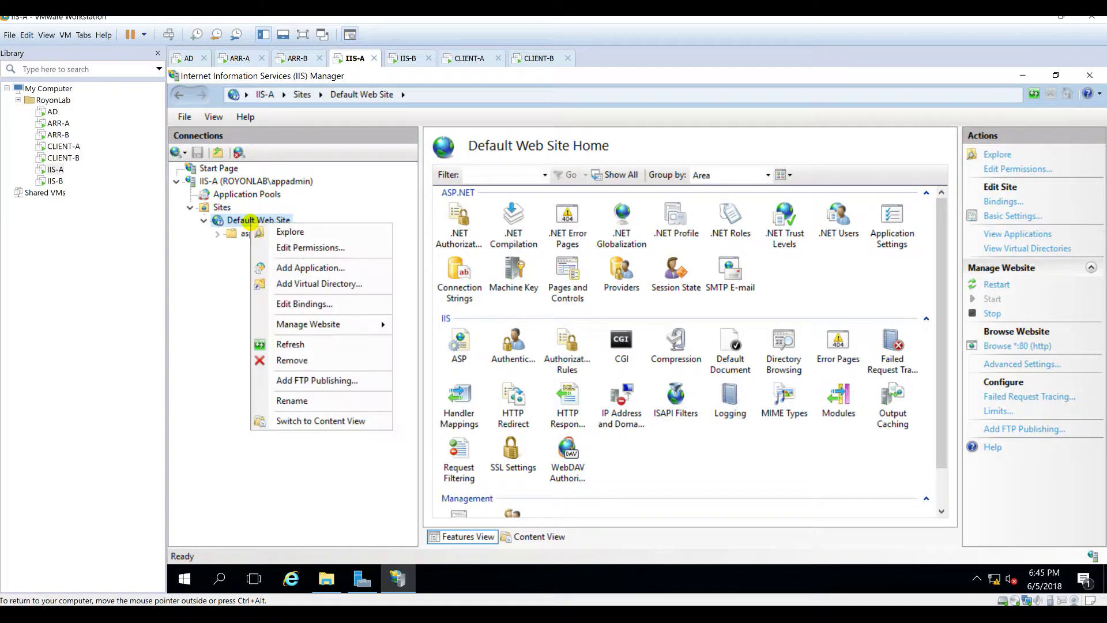
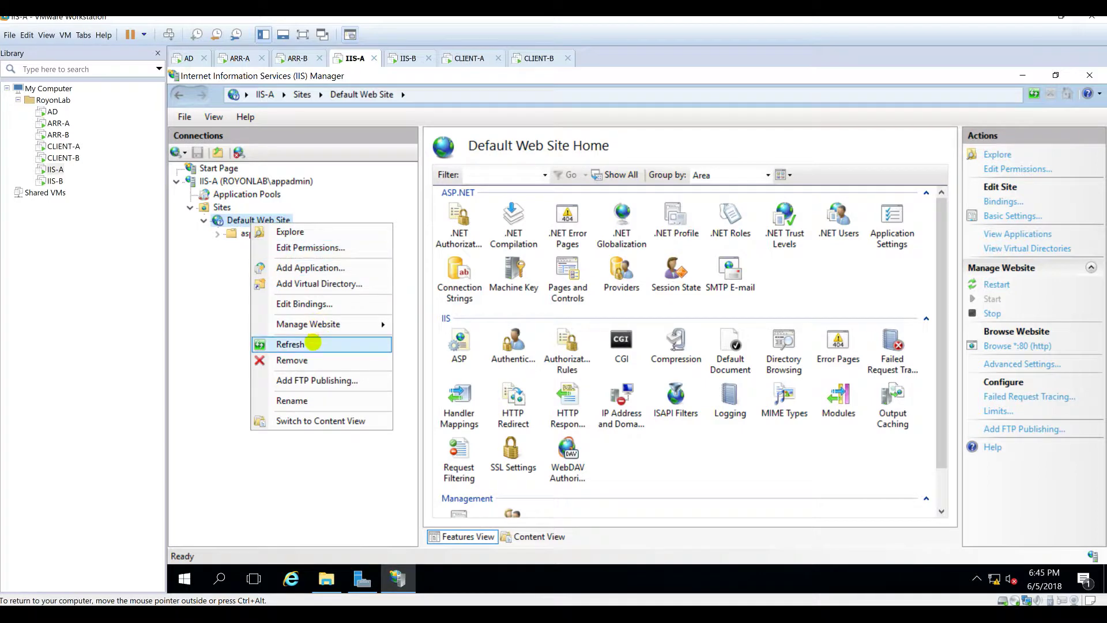
Step: Paste Default.htm into IIS-A's wwwroot folder, approving the copy
left_click(306, 233)
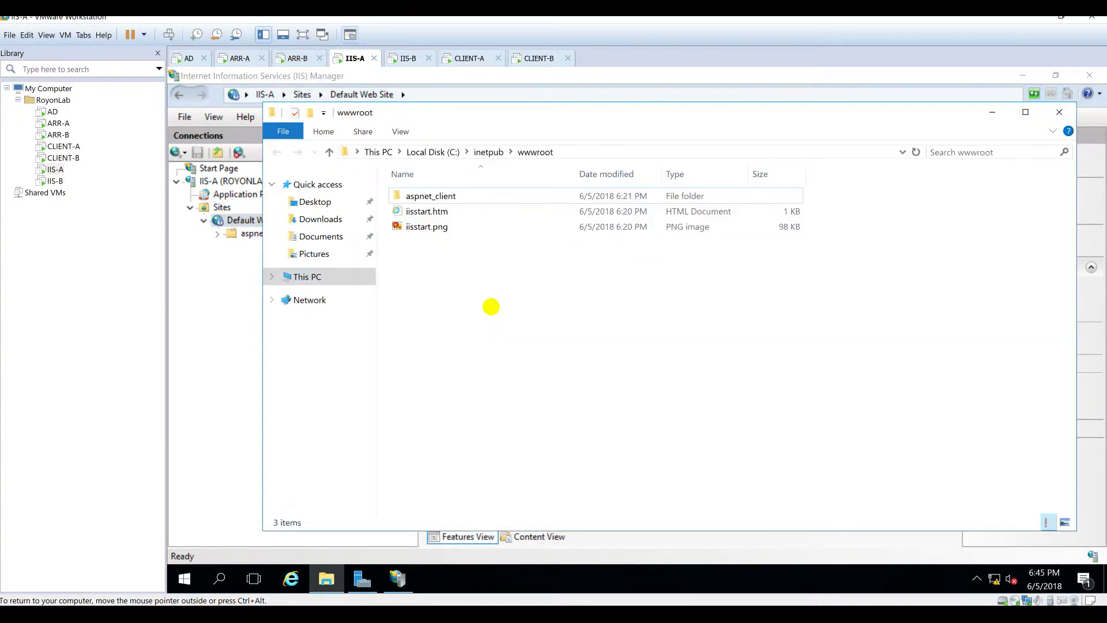
key("ctrl+v")
left_click(415, 322)
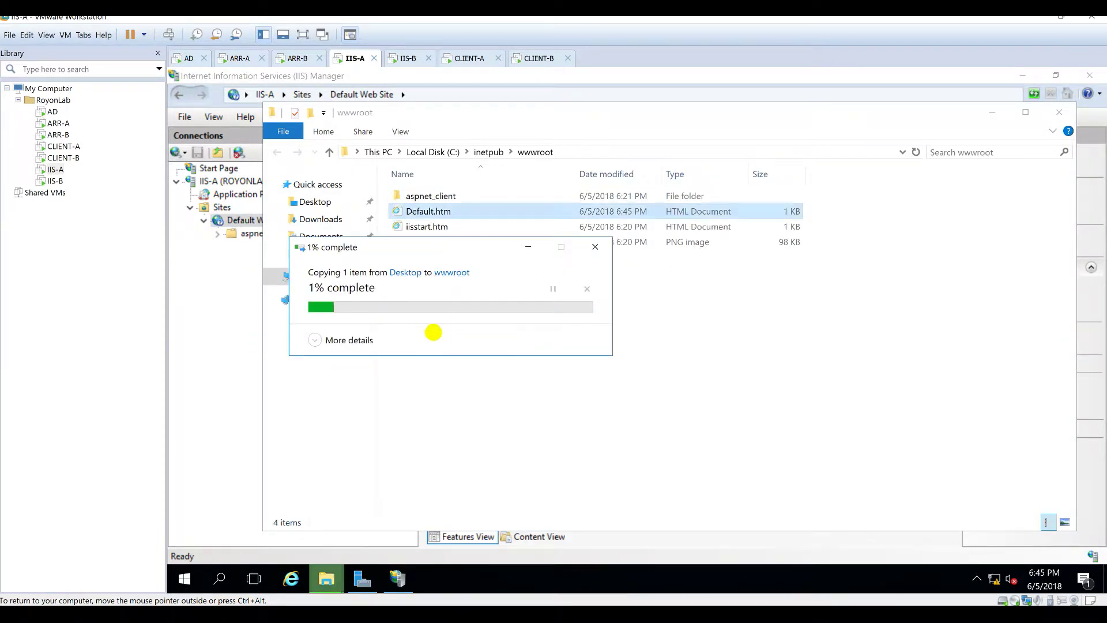
Step: Reload iis-a.royonlab.local on CLIENT-A and confirm it shows 'this is iis-a'
left_click(466, 57)
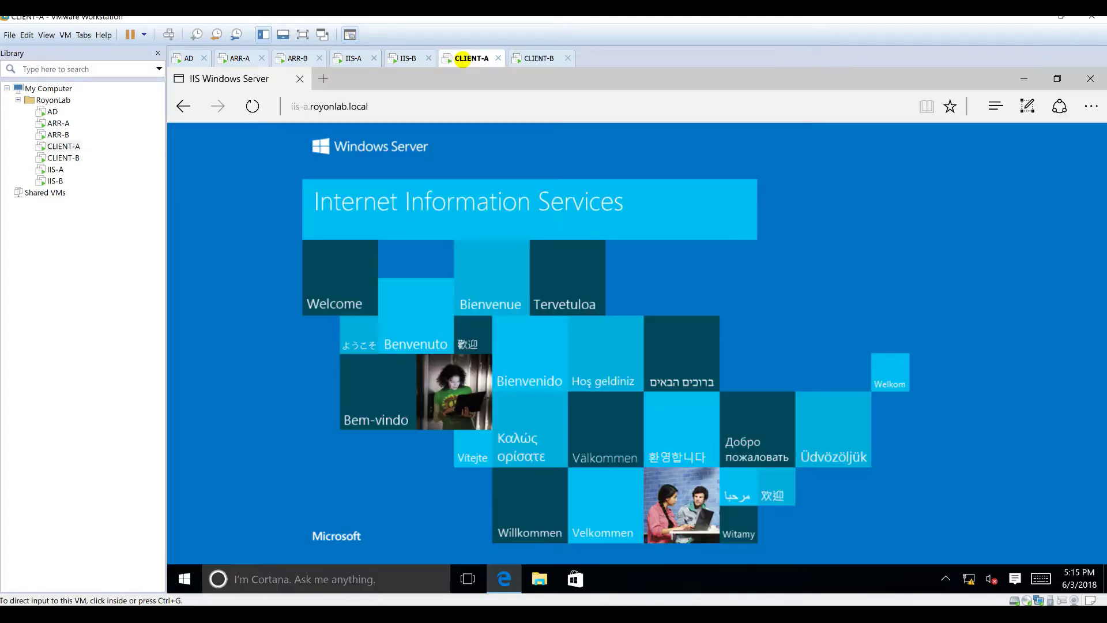
left_click(440, 101)
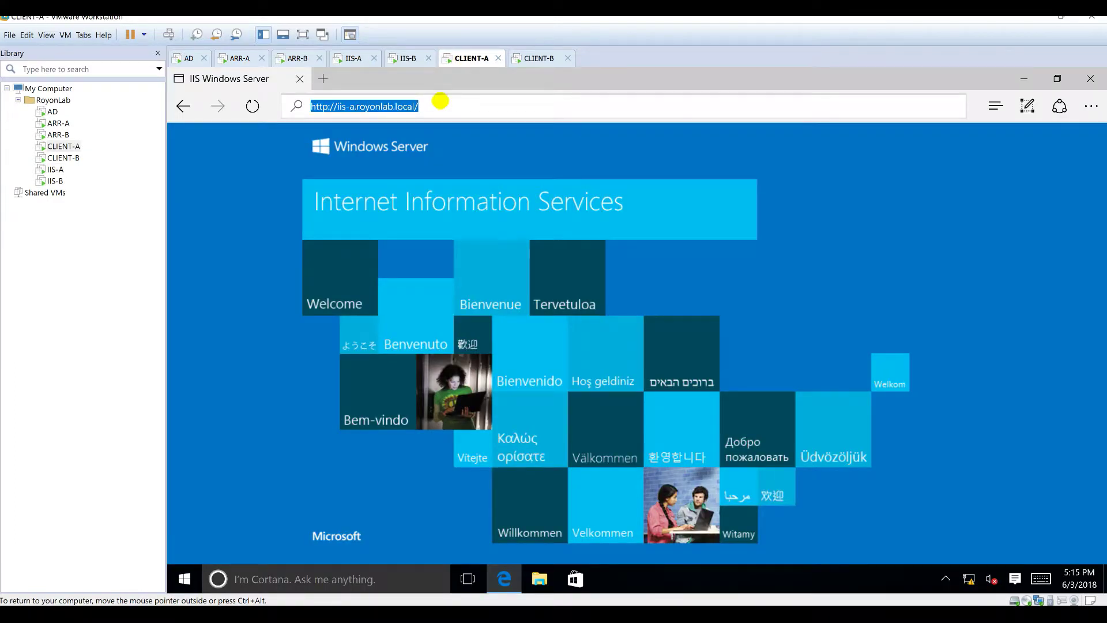
key("Return")
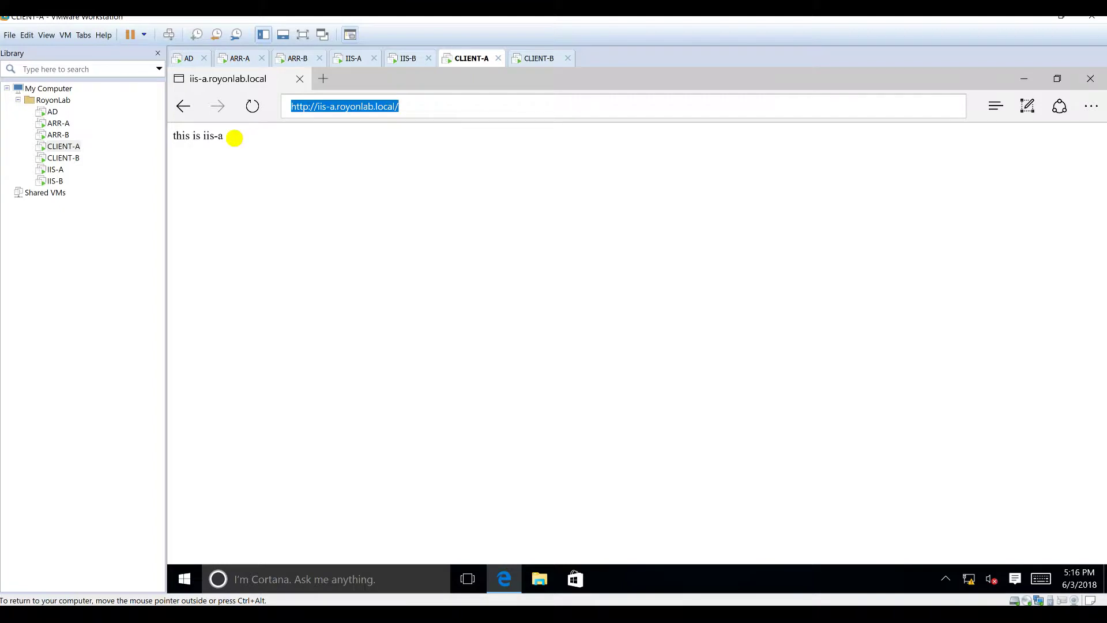
left_click_drag(235, 138, 168, 135)
Step: On IIS-B, create a Default.htm file on the desktop, accepting the extension change
left_click(354, 58)
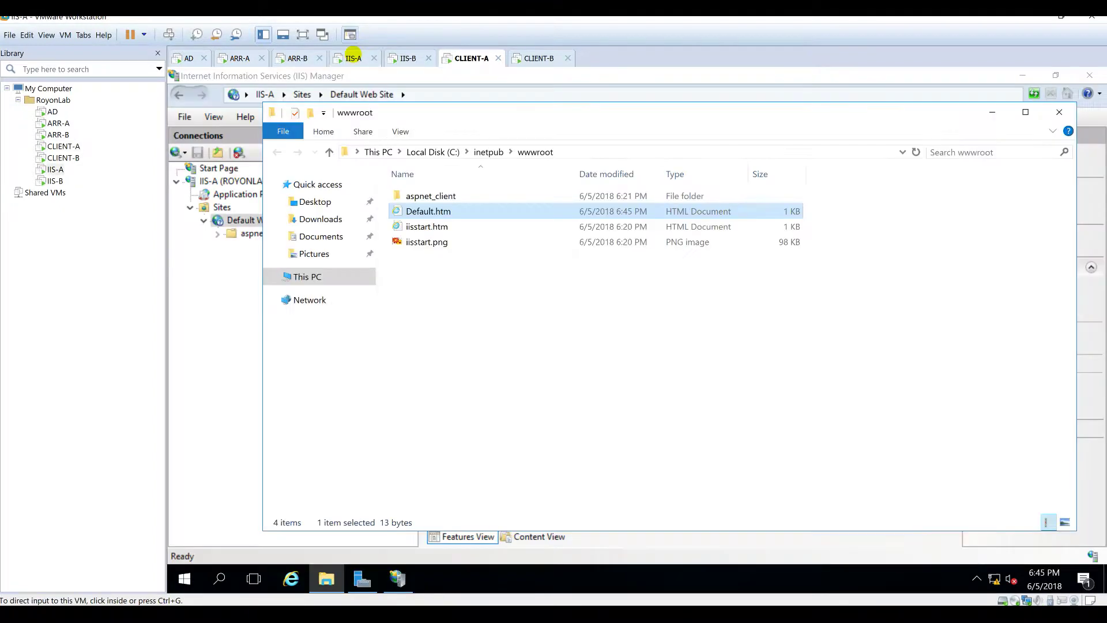
left_click(401, 57)
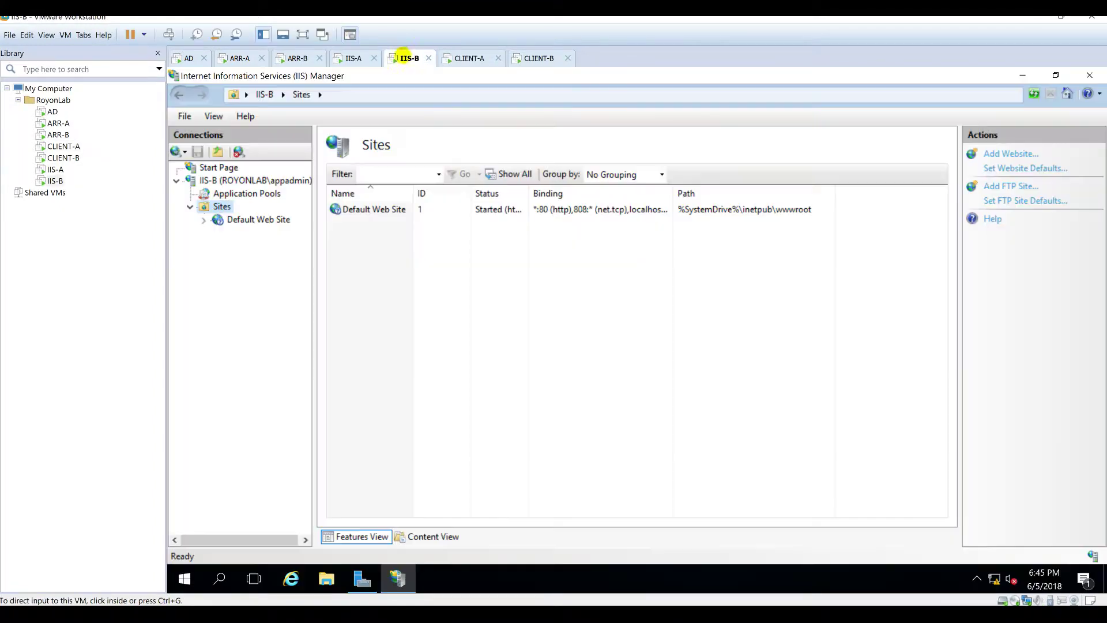
left_click(1028, 79)
right_click(414, 236)
mouse_move(462, 336)
left_click(583, 423)
type("Default.hmt")
key("ctrl+a")
key("Return")
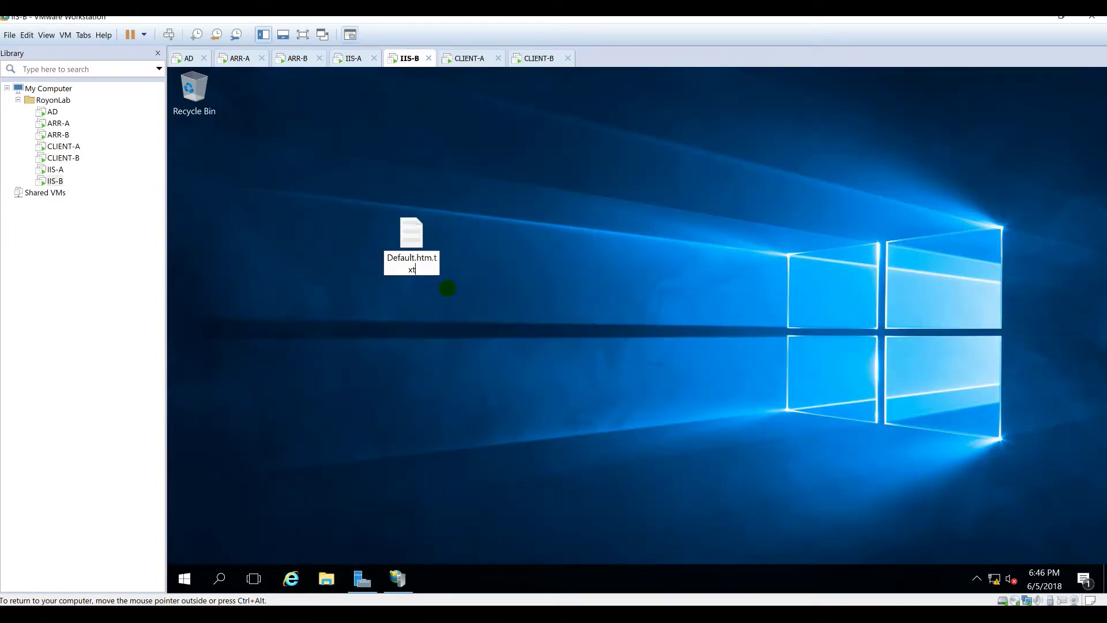
key("BackSpace")
key("BackSpace")
key("BackSpace")
key("BackSpace")
key("Return")
left_click(638, 323)
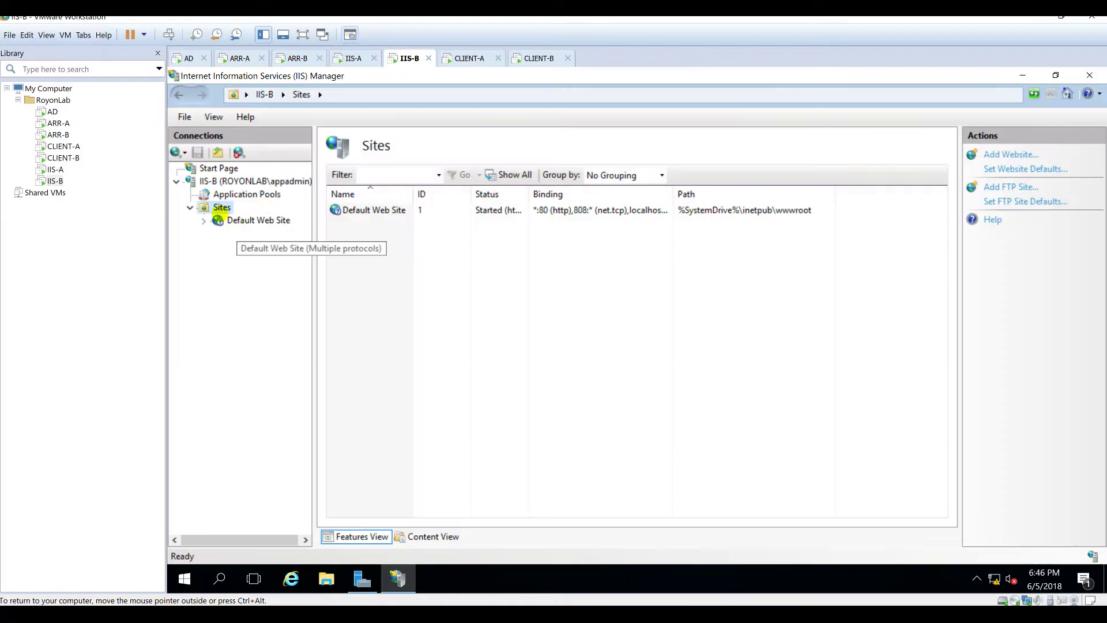
Step: Open IIS-B's Default Web Site options, then return to IIS Manager on IIS-A
left_click(258, 220)
right_click(229, 219)
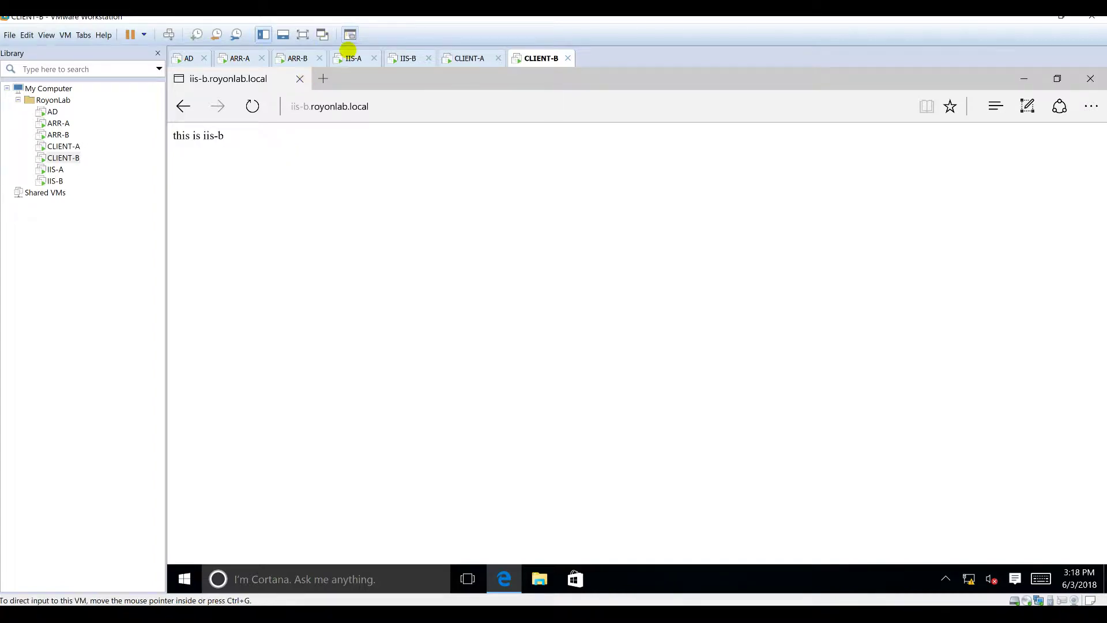
left_click(352, 58)
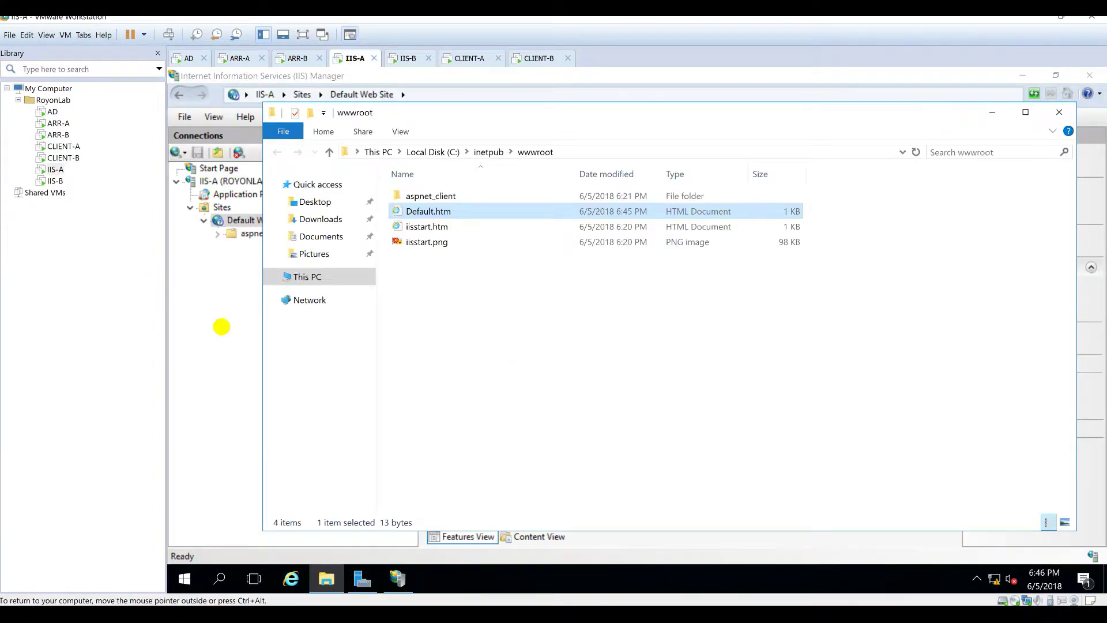
left_click(221, 327)
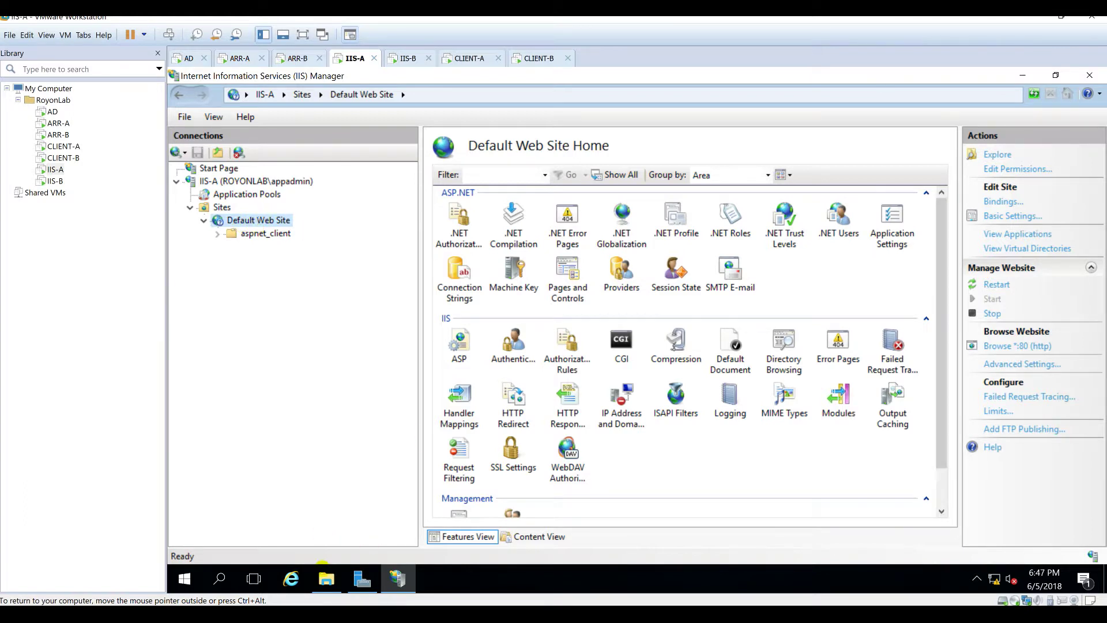
Step: Create a folder named IISVHosts in C:\inetpub and open it
left_click(326, 579)
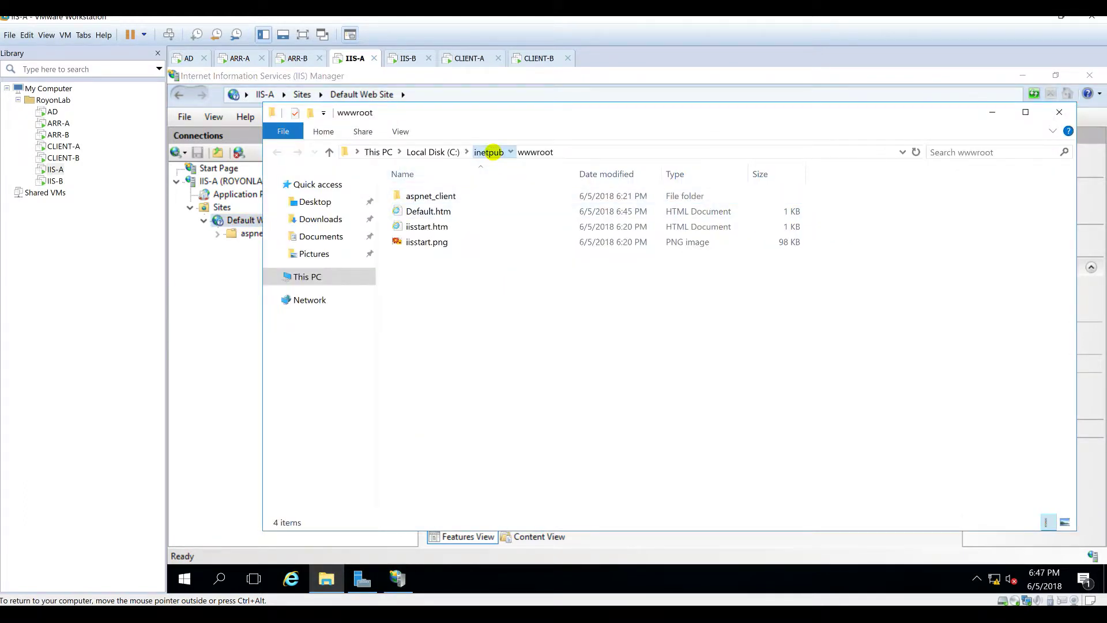
left_click(487, 152)
right_click(457, 367)
mouse_move(488, 526)
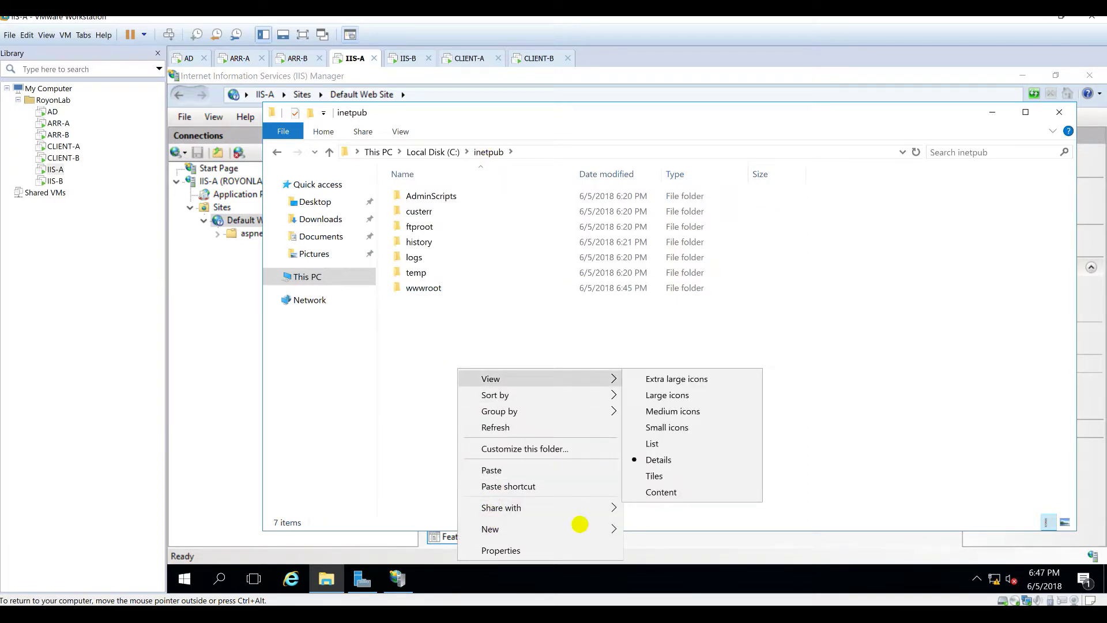
left_click(660, 531)
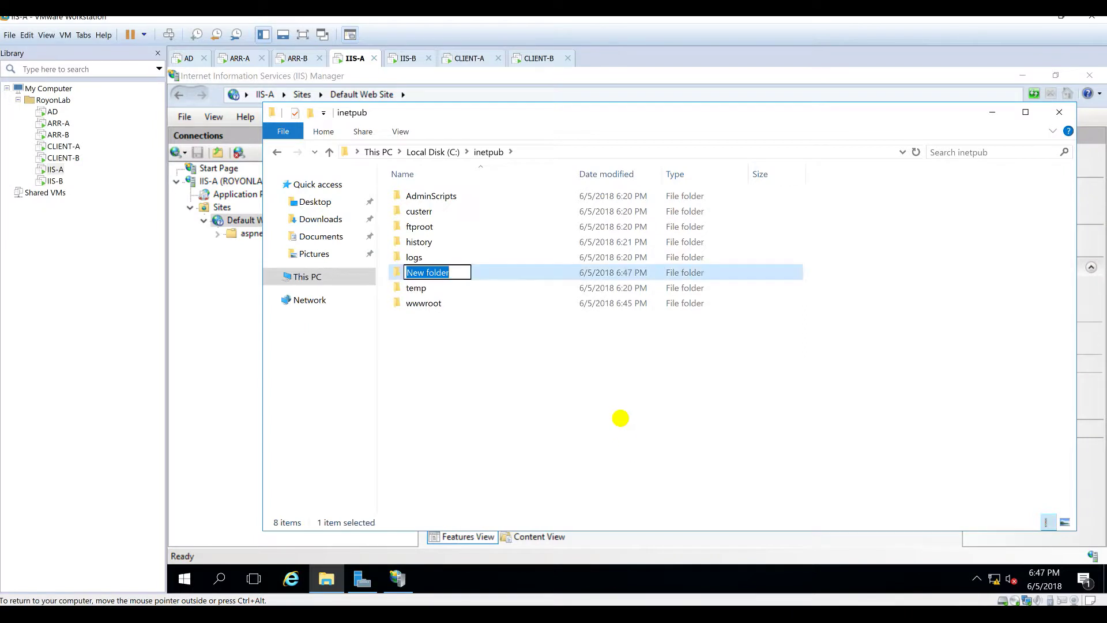
key("BackSpace")
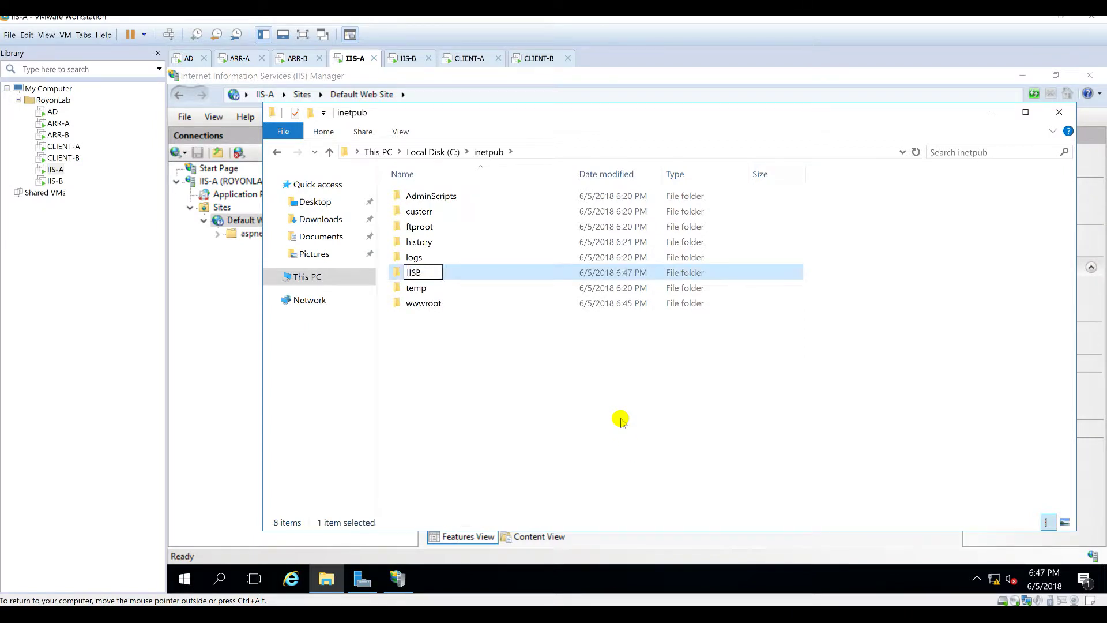
key("Return")
key("Return")
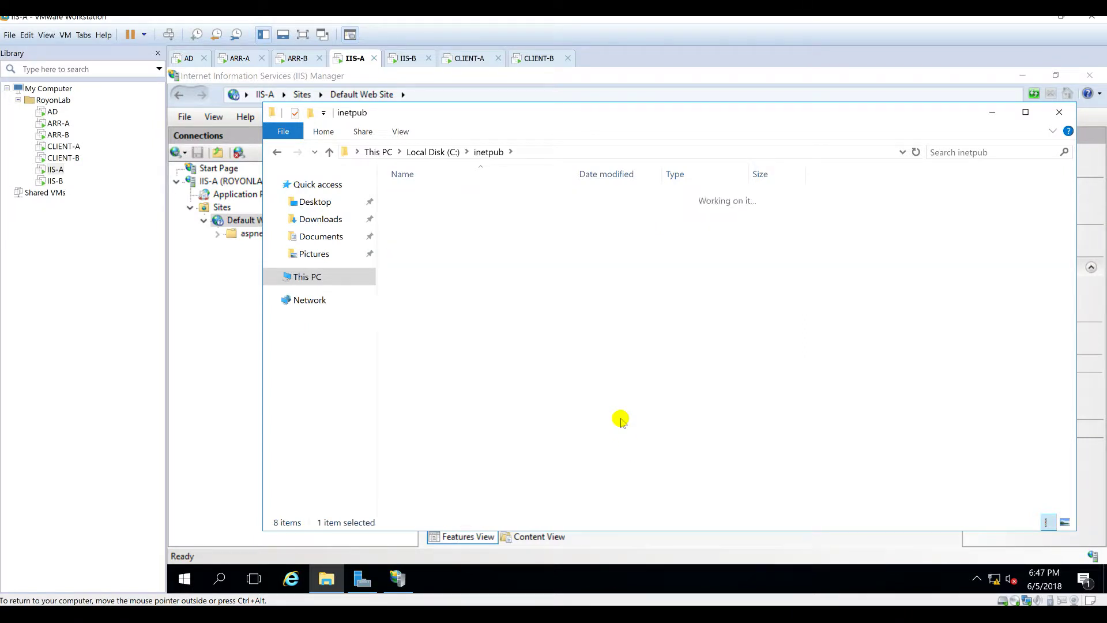
Step: Inside IISVHosts, create the Configs and Sites subfolders
key("ctrl+shift+n")
key("Return")
type("Configs")
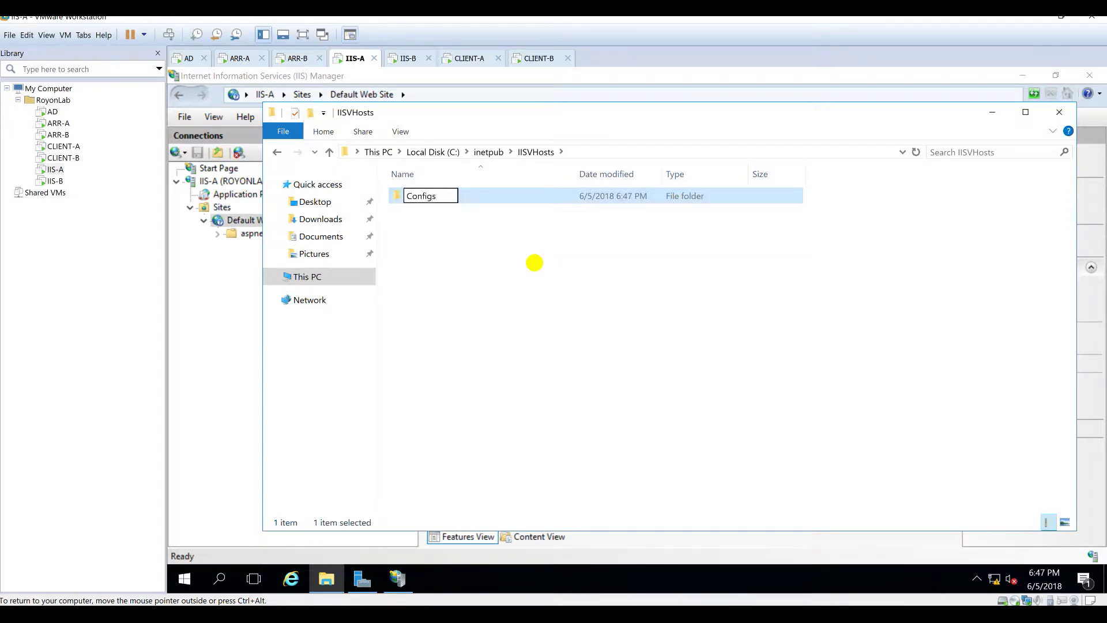
key("Return")
left_click(312, 114)
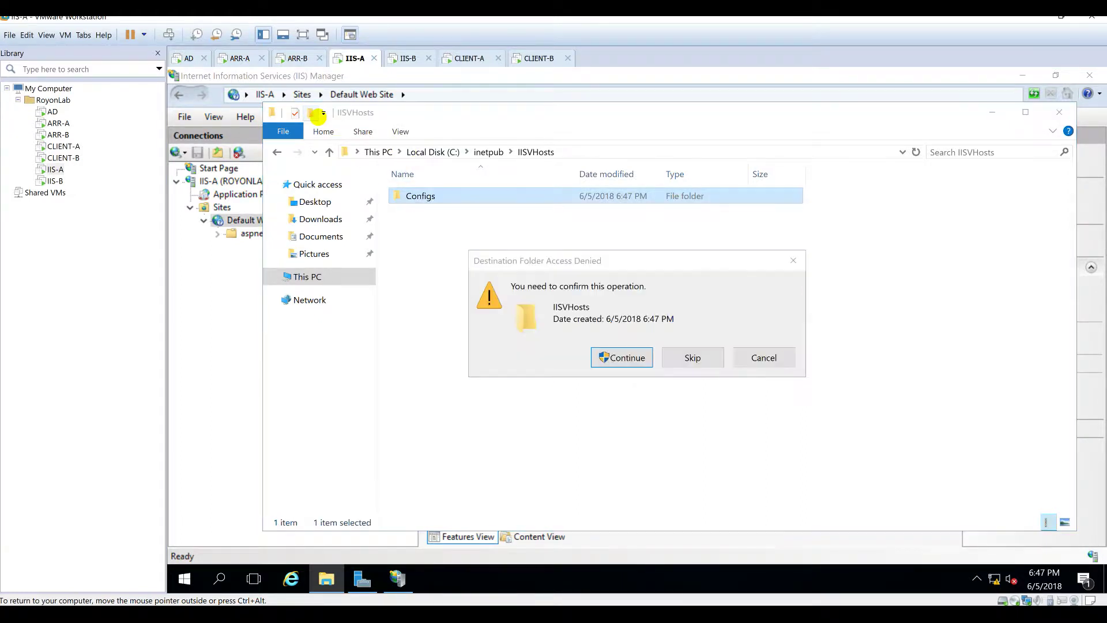
key("Return")
type("Sites")
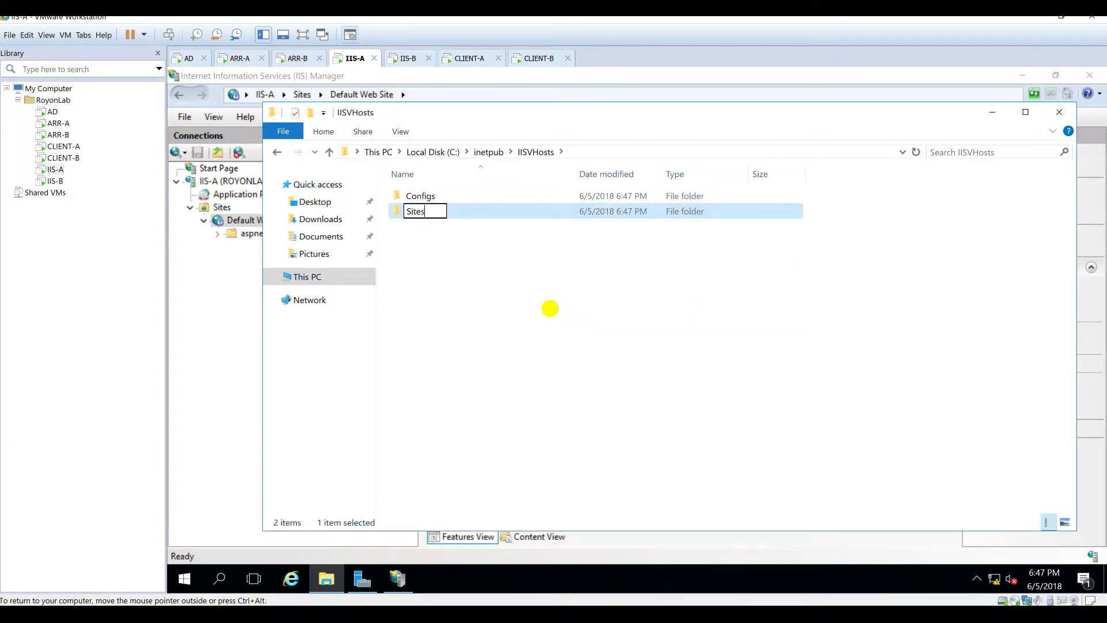
key("Return")
left_click(534, 282)
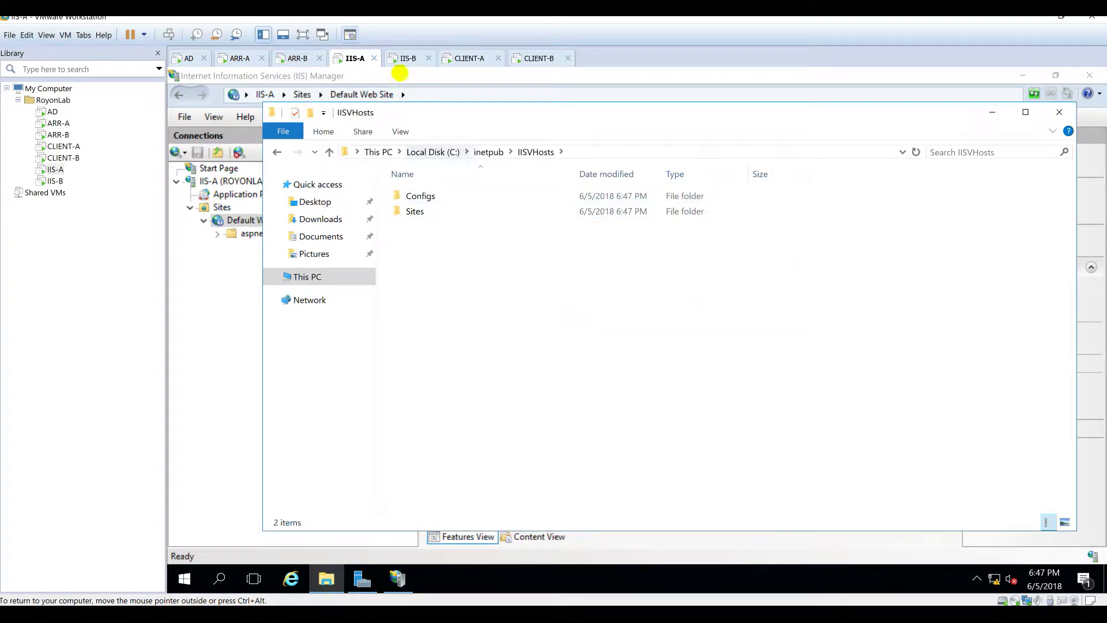
left_click(487, 152)
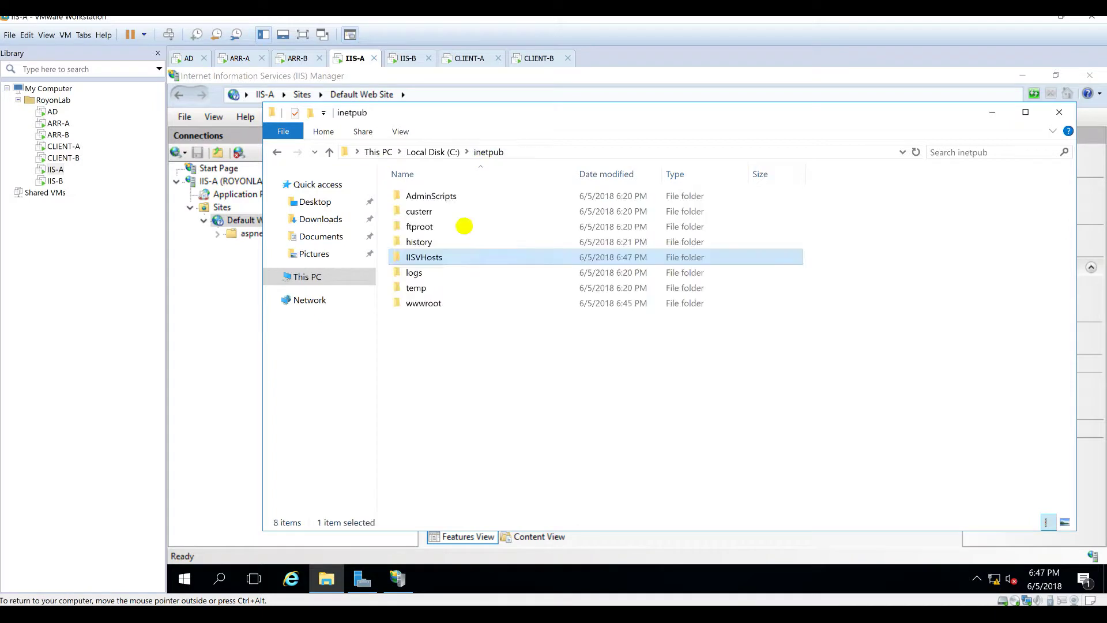
right_click(424, 255)
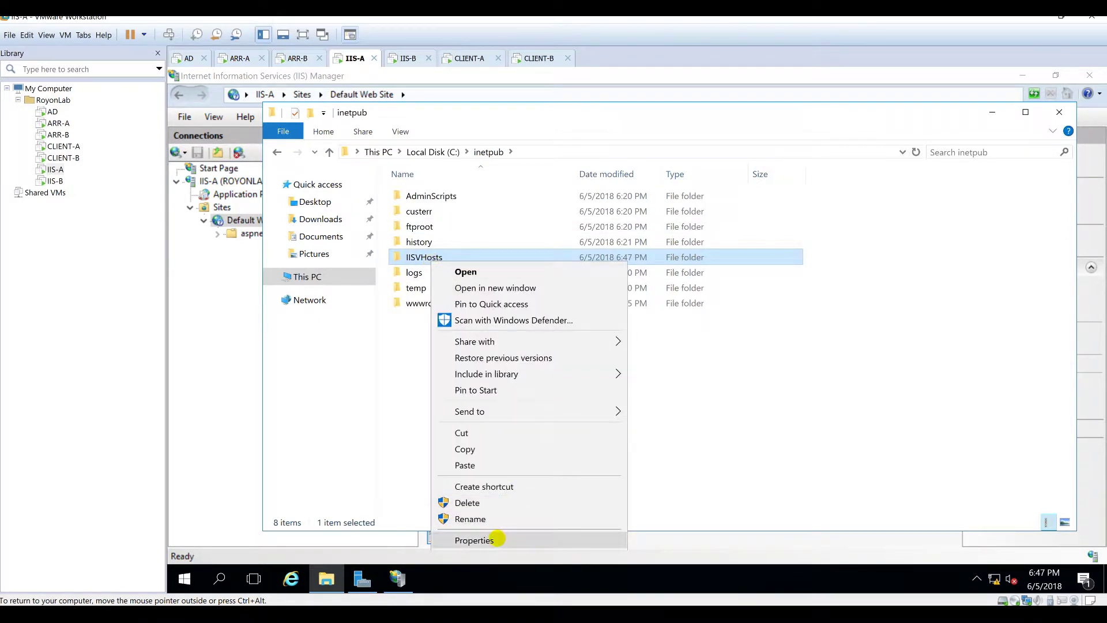
Step: Turn on advanced sharing for IISVHosts and remove Everyone from its share permissions
left_click(497, 536)
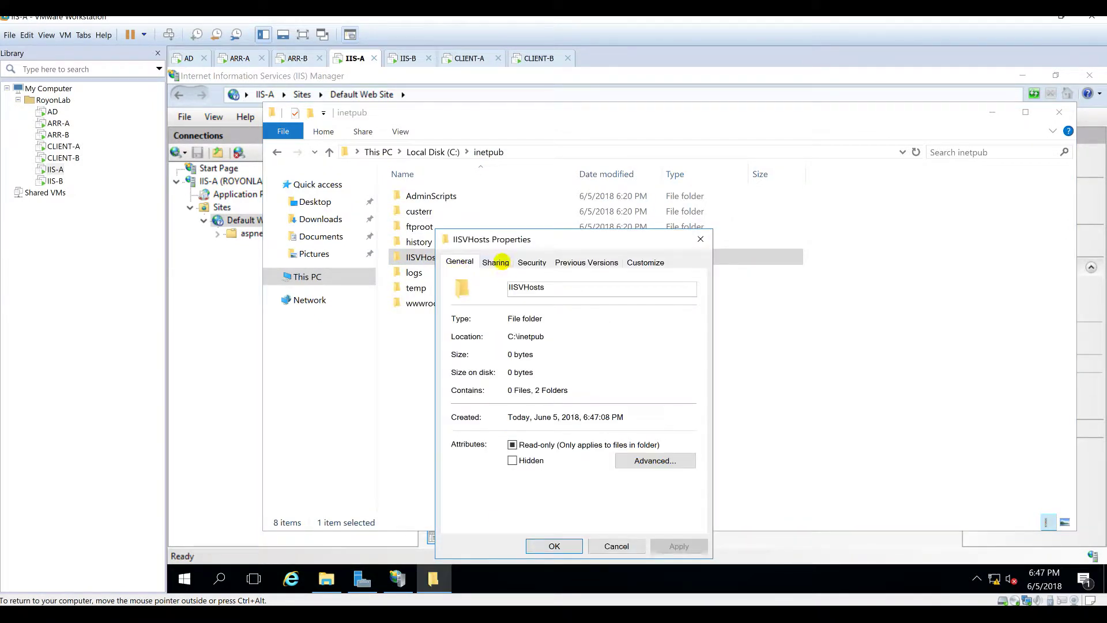
left_click(495, 262)
left_click(519, 427)
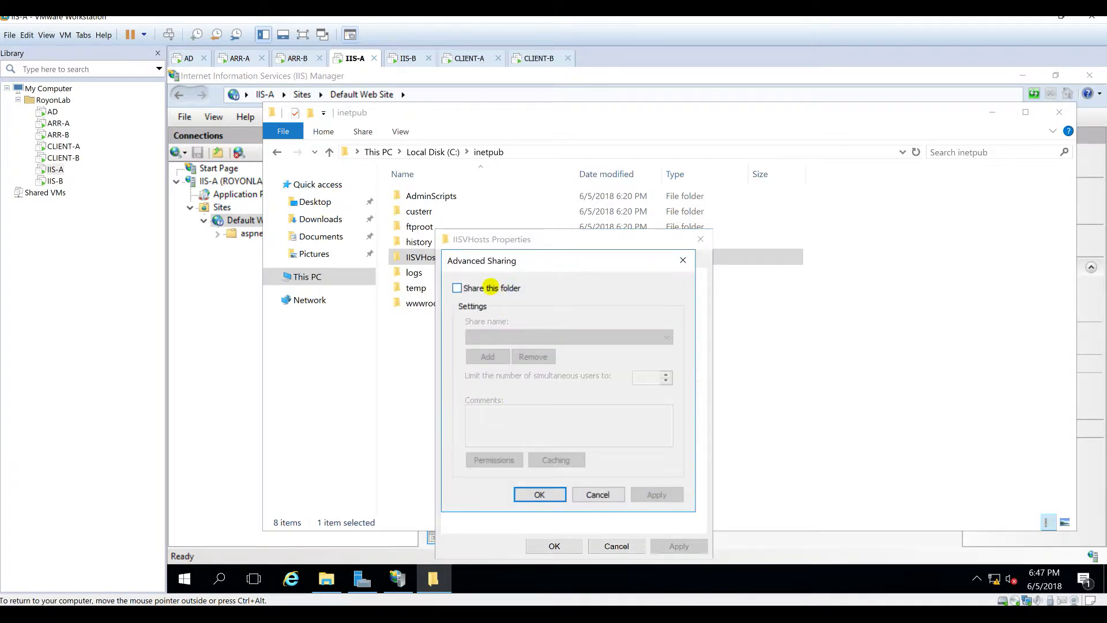
left_click(491, 287)
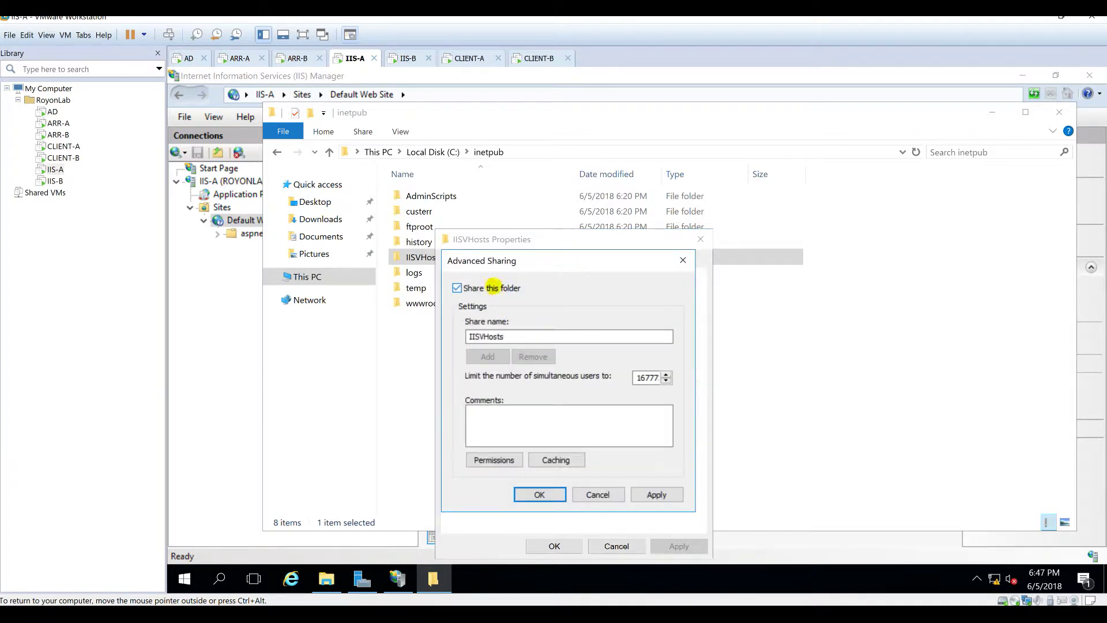
left_click(494, 459)
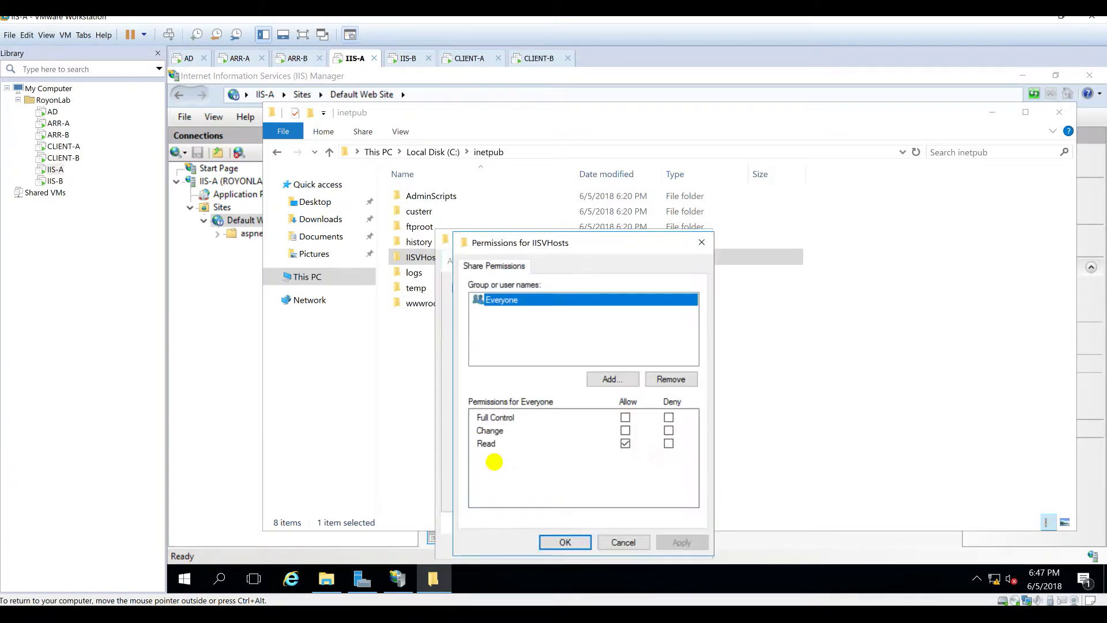
left_click(663, 379)
Step: Add a domain account, an administrator account with full control, and SYSTEM to the share
left_click(613, 378)
type("app")
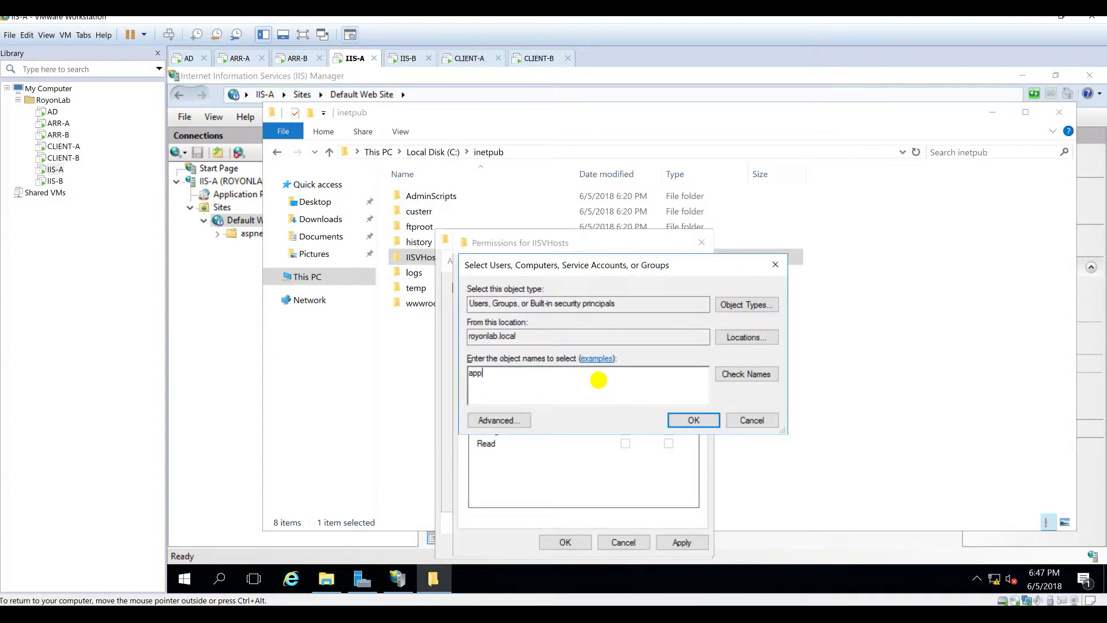
left_click(750, 382)
left_click(691, 423)
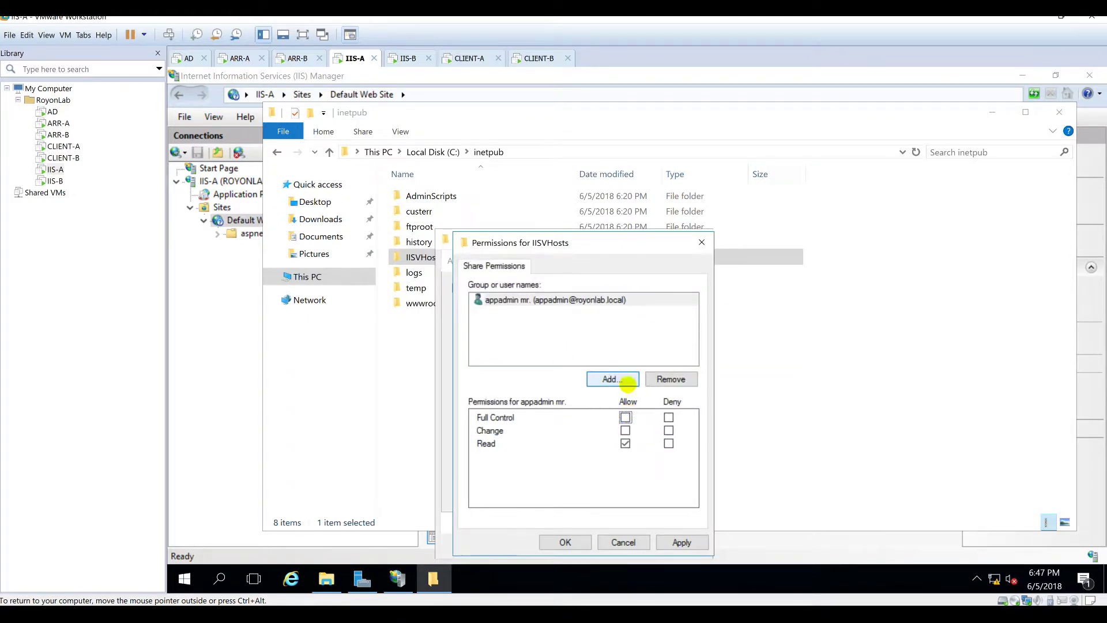
left_click(625, 379)
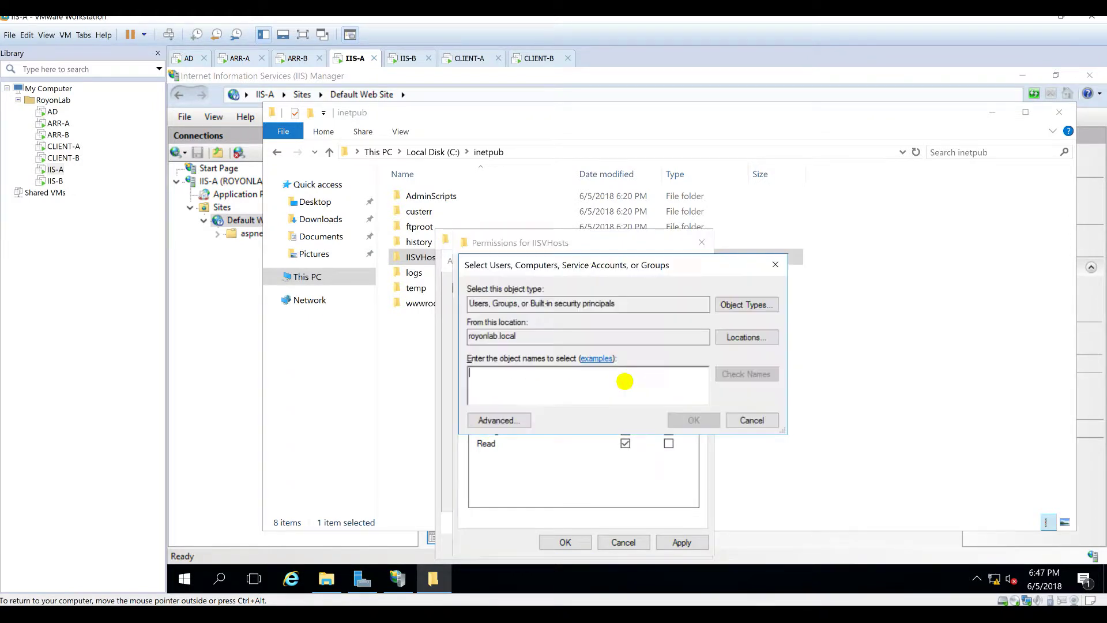
type("admin")
left_click(692, 419)
left_click(625, 417)
left_click(611, 375)
type("system")
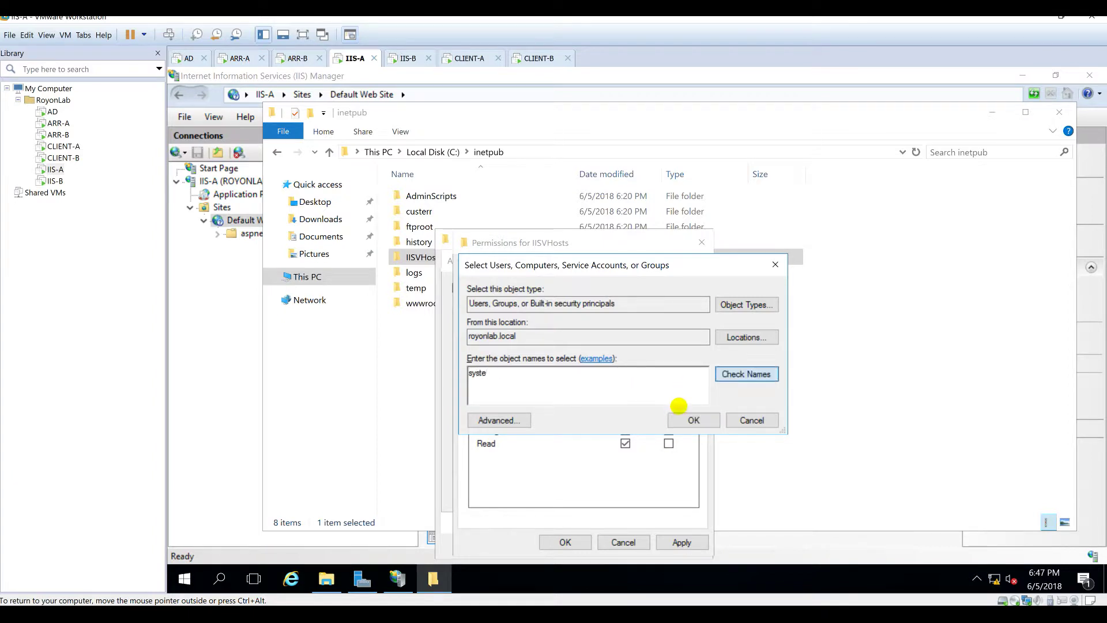
left_click(694, 419)
Step: Add IIS-A\IIS_IUSRS to the share permissions and allow it Full Control
left_click(620, 382)
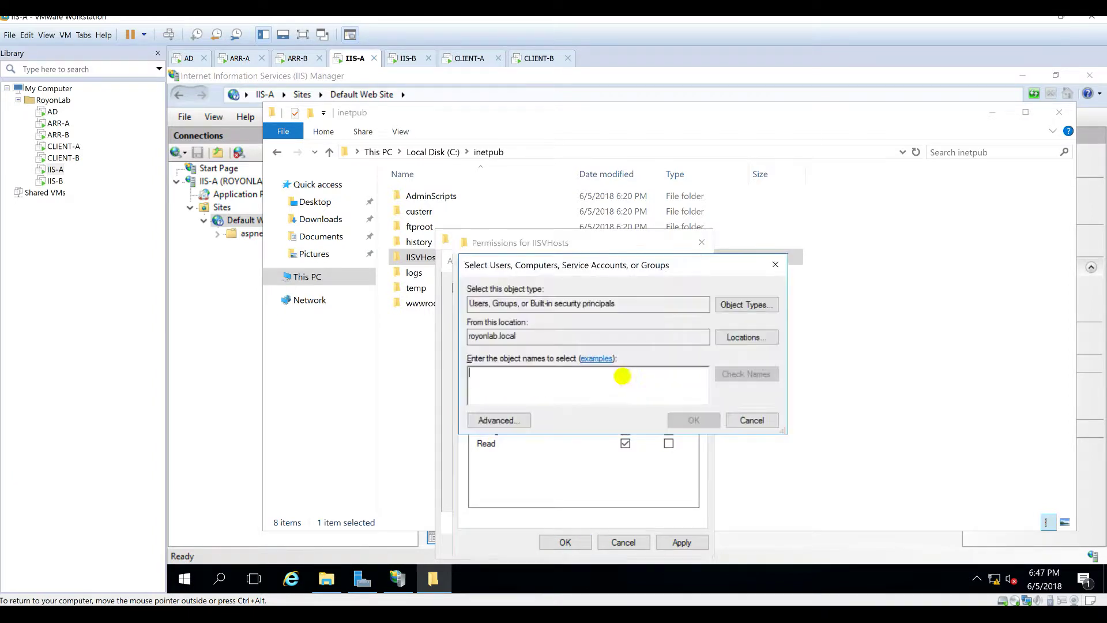
left_click(760, 333)
left_click(499, 348)
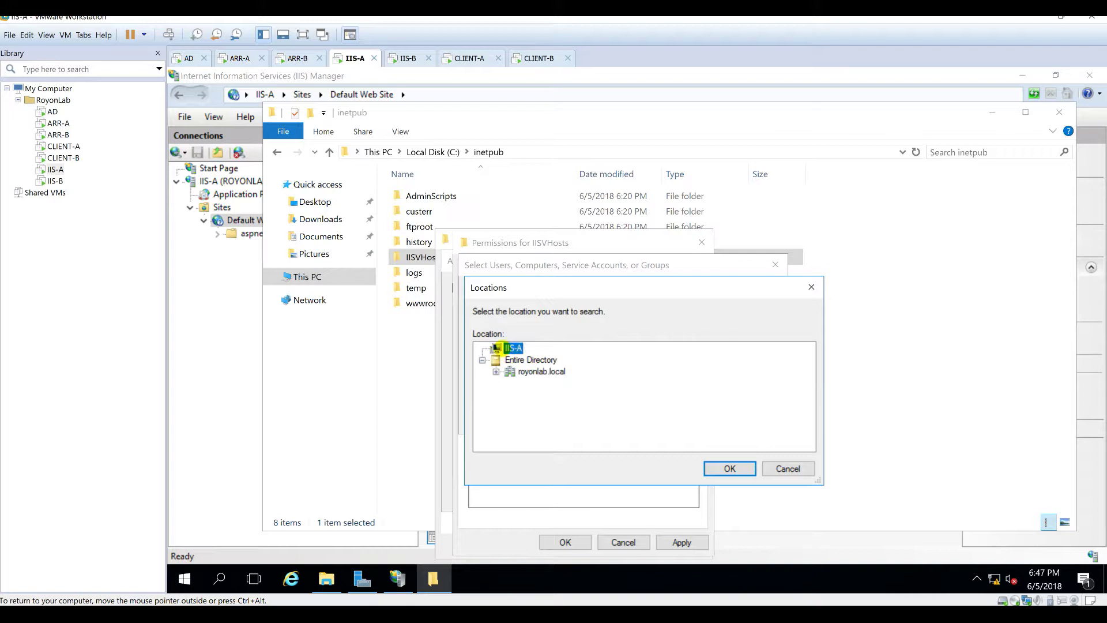
left_click(734, 467)
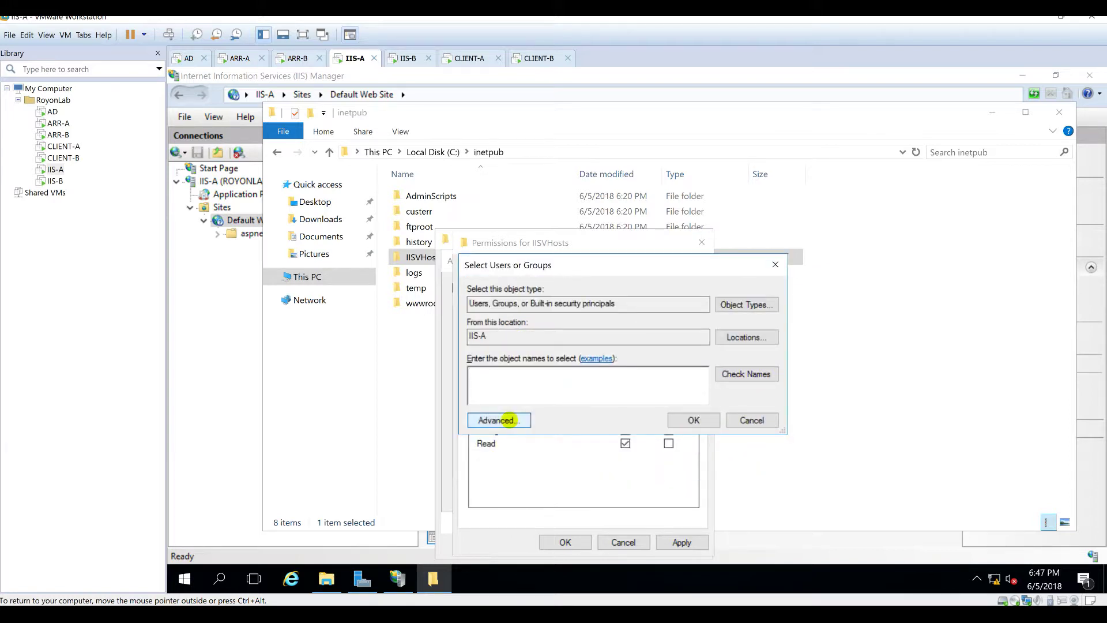
left_click(510, 420)
left_click(802, 288)
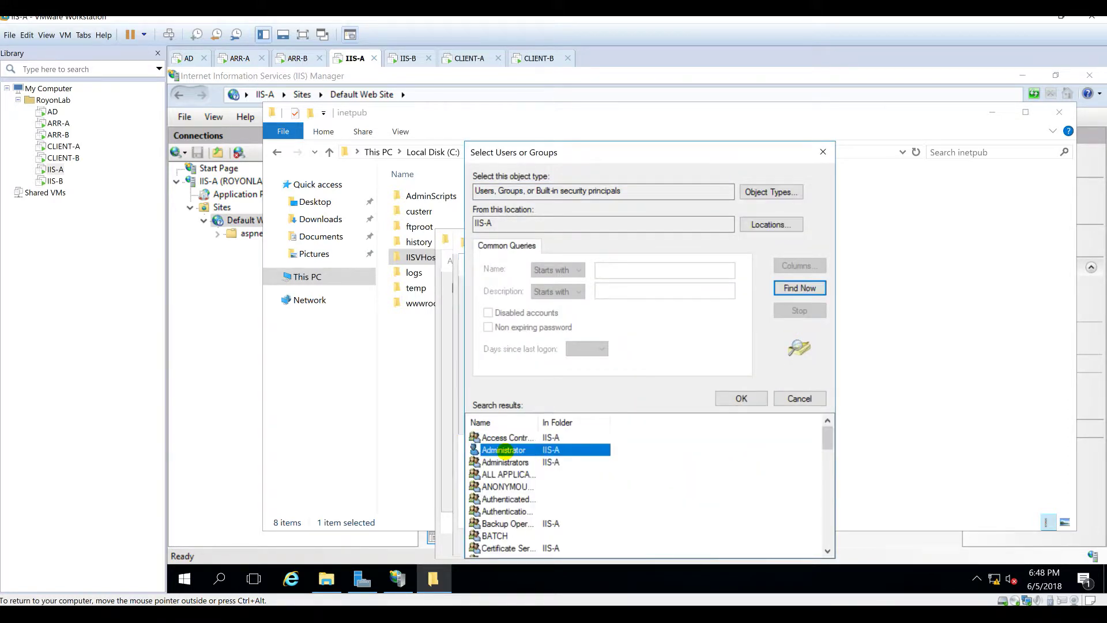
key("i")
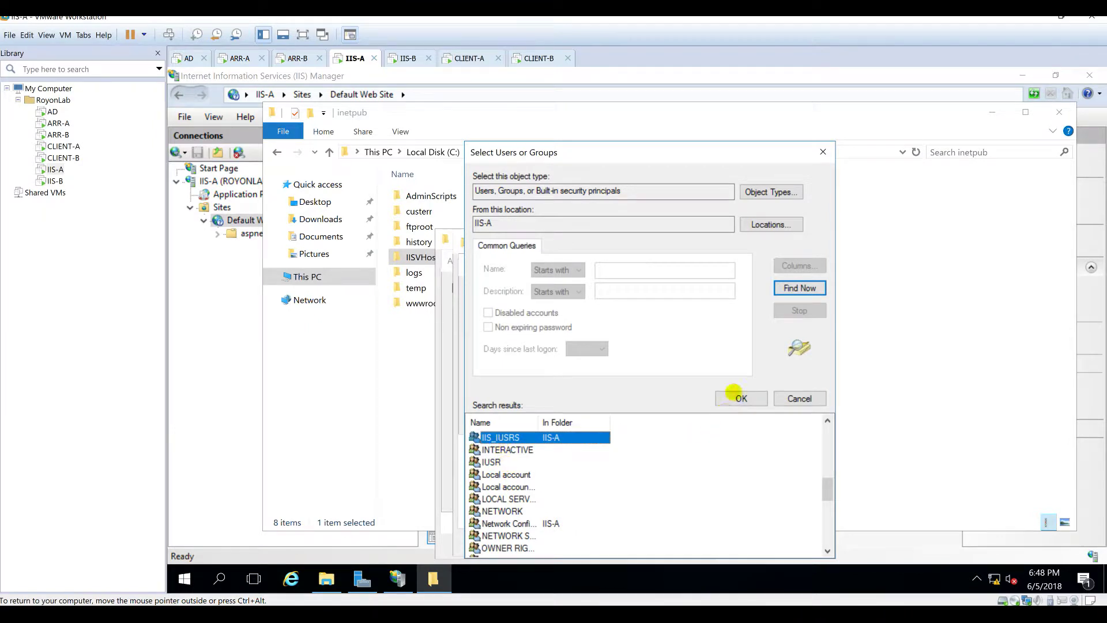
left_click(727, 401)
left_click(687, 421)
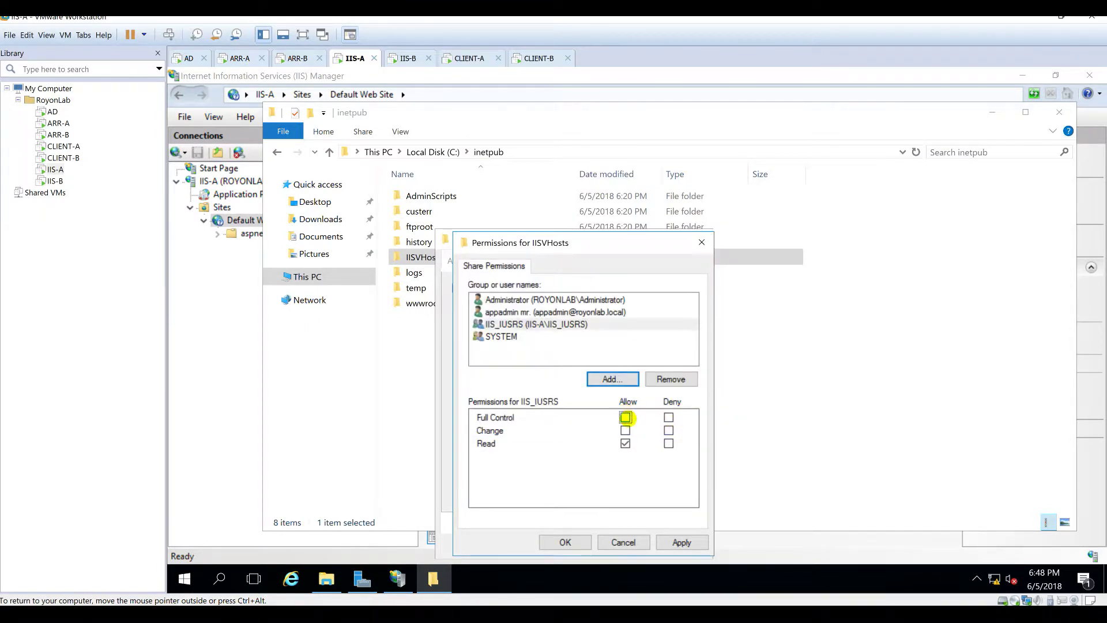
left_click(625, 417)
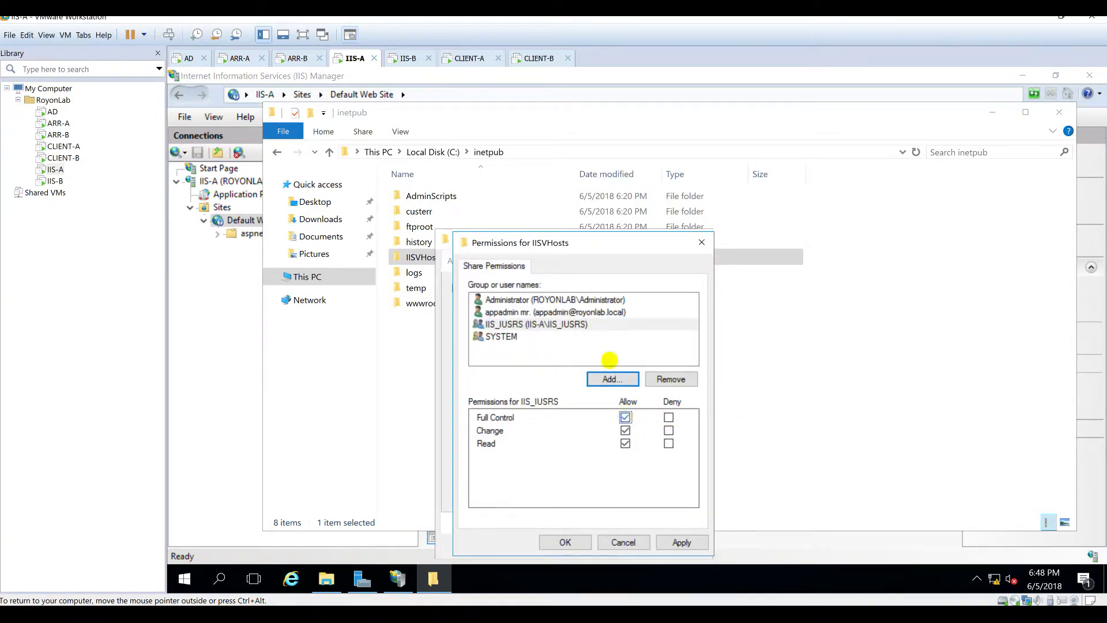
Step: Review each account's share permissions and apply the sharing settings
left_click(558, 300)
left_click(537, 312)
left_click(532, 324)
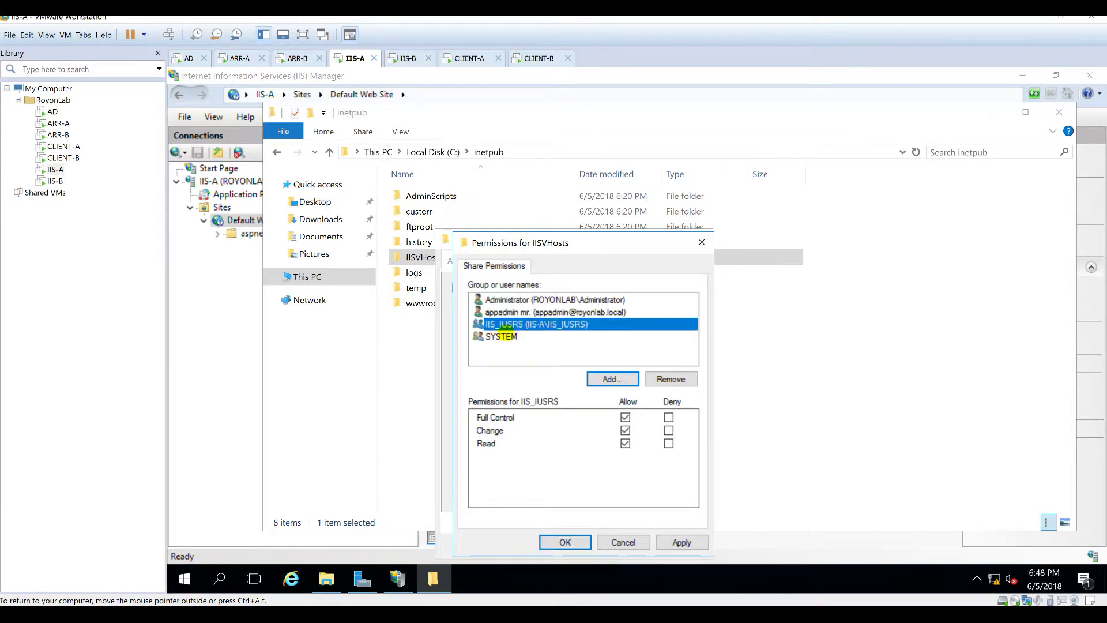
left_click(503, 336)
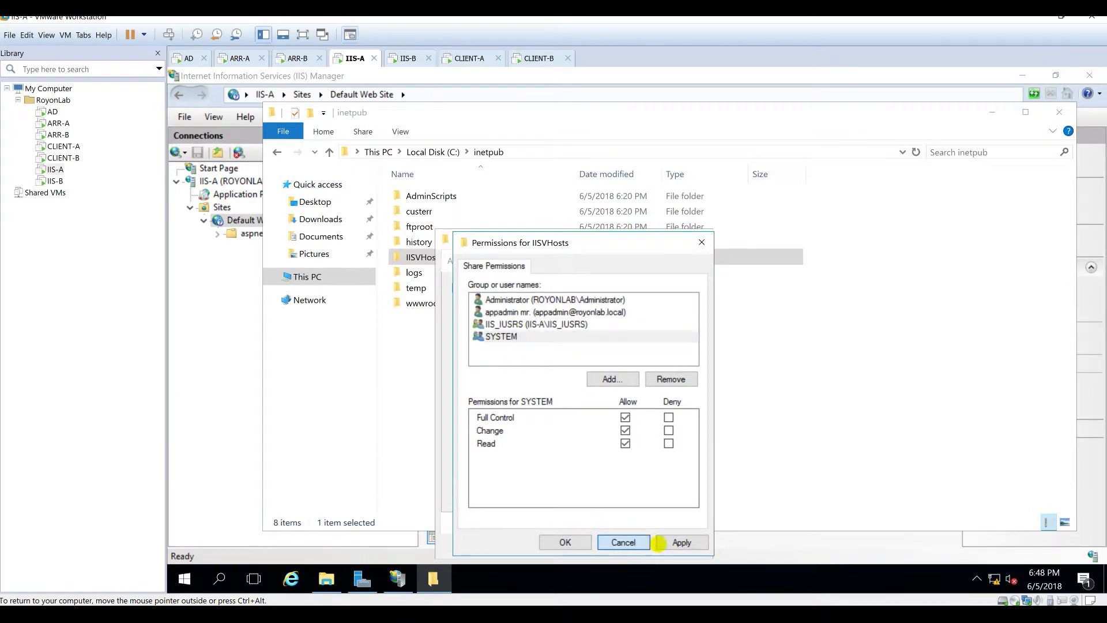
left_click(680, 541)
left_click(565, 541)
left_click(652, 494)
Step: Edit IISVHosts security and list IIS-A's local users and groups to add
left_click(539, 495)
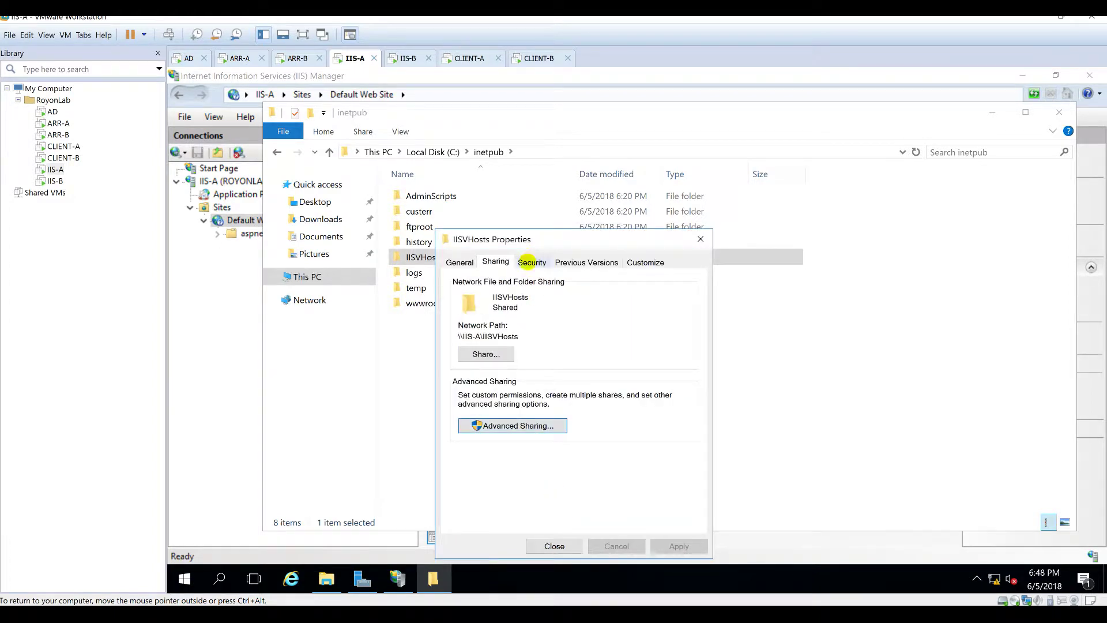
left_click(532, 263)
left_click(658, 374)
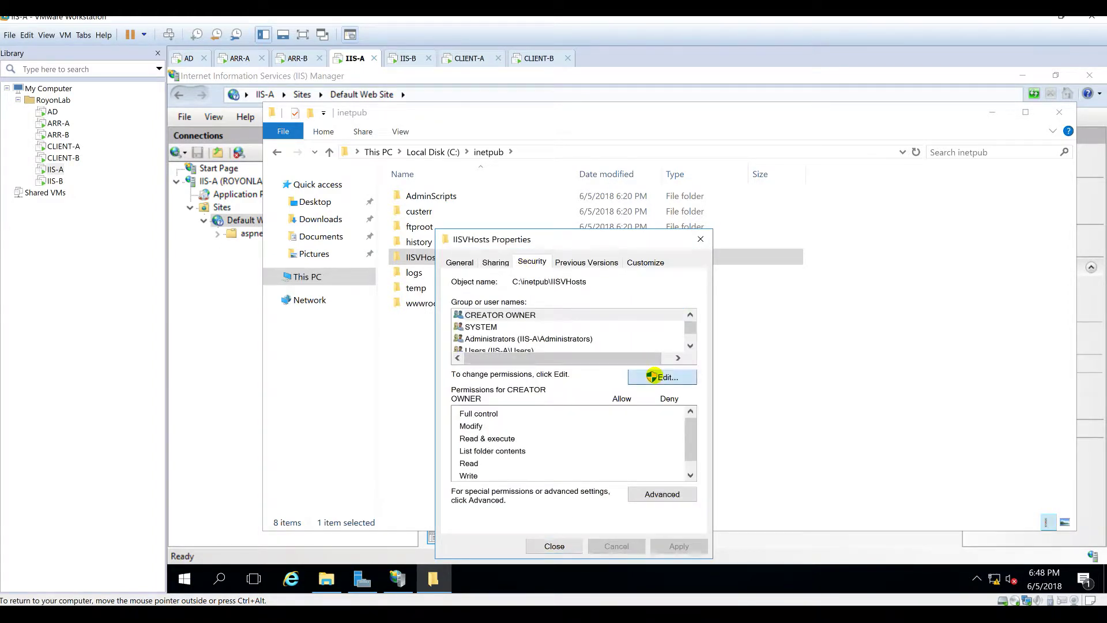
left_click(618, 407)
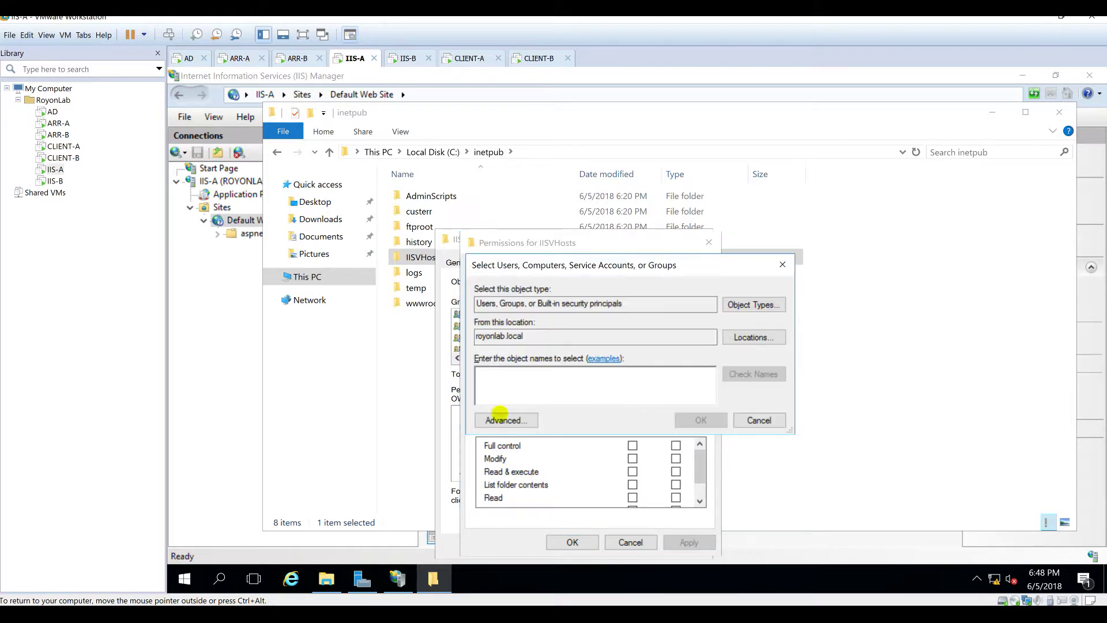
left_click(493, 420)
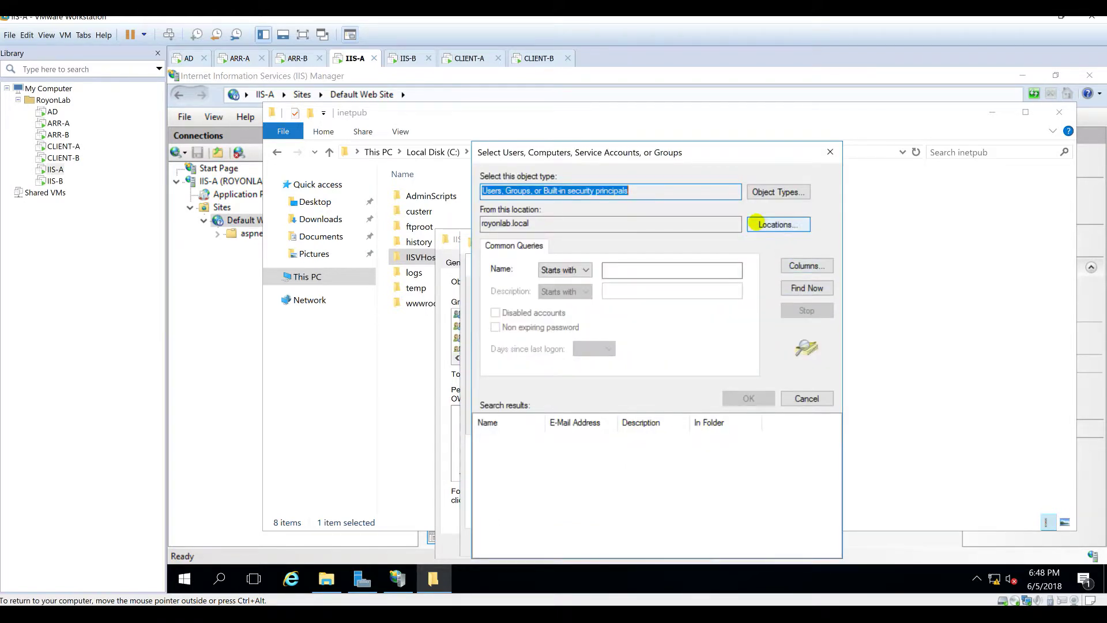
left_click(754, 226)
left_click(523, 234)
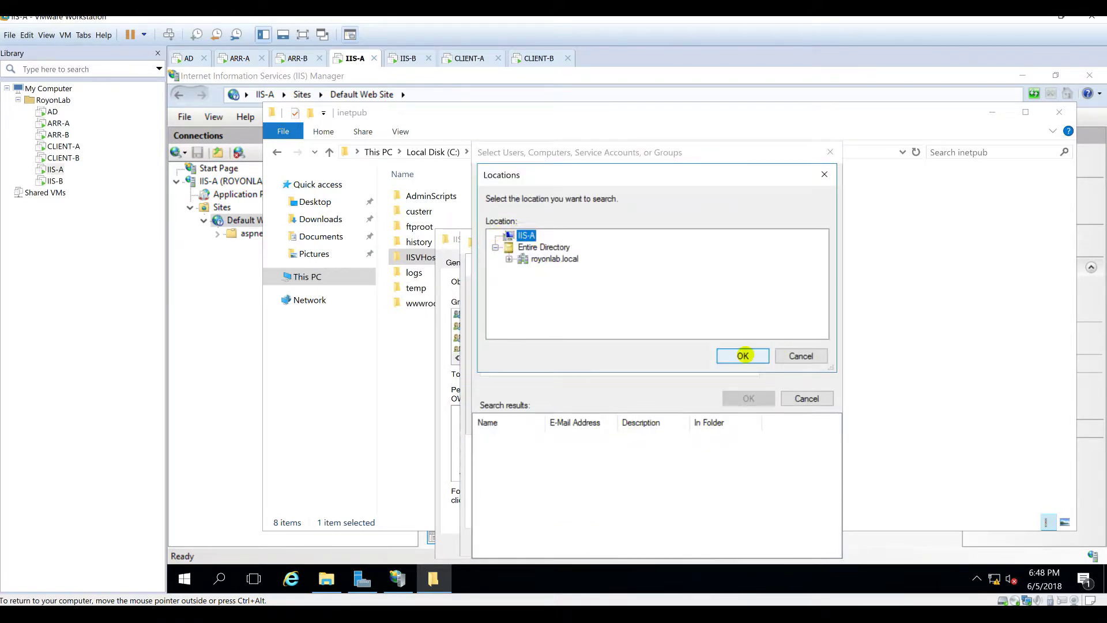
left_click(743, 355)
left_click(800, 285)
Step: Add IIS_IUSRS with Read & execute access, apply, and close the folder properties
left_click(507, 487)
key("i")
left_click(744, 398)
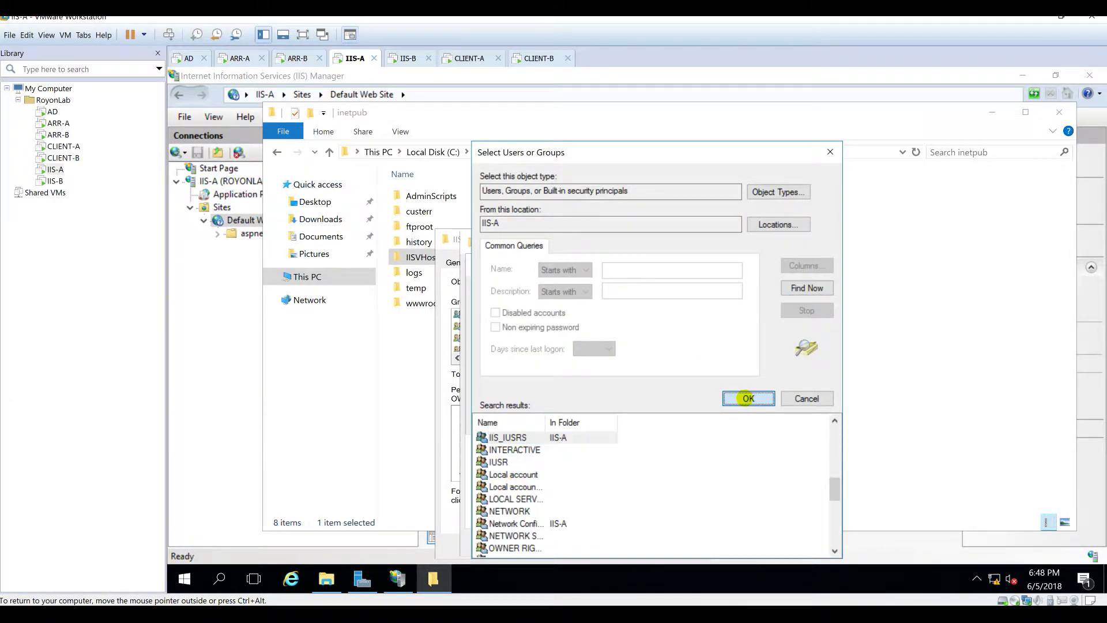
left_click(720, 419)
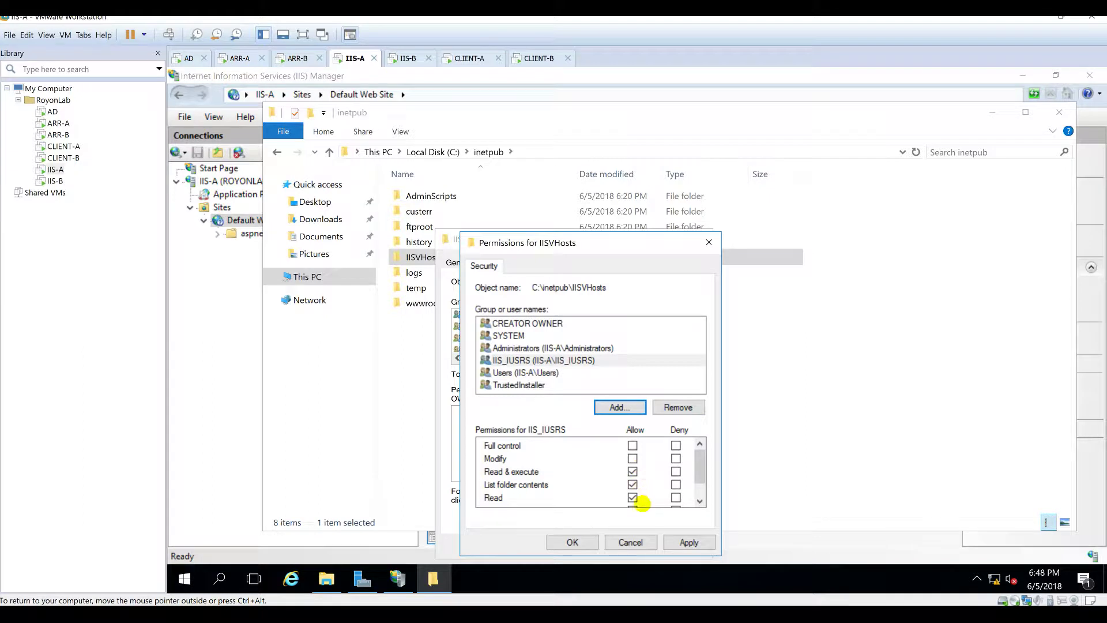
left_click(683, 542)
left_click(582, 542)
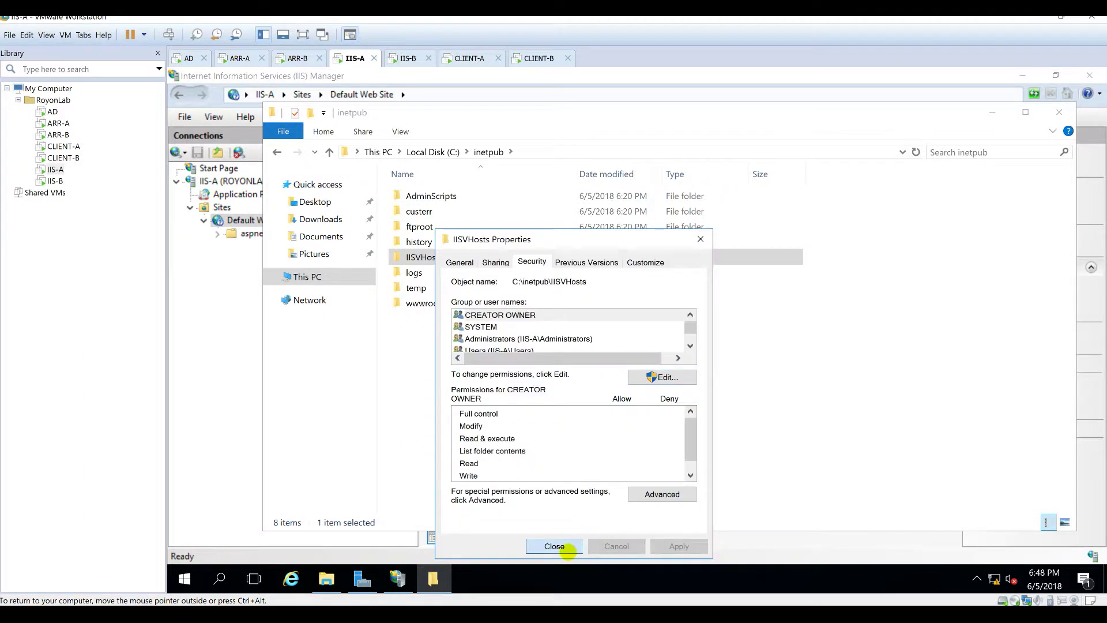
left_click(567, 550)
left_click(569, 385)
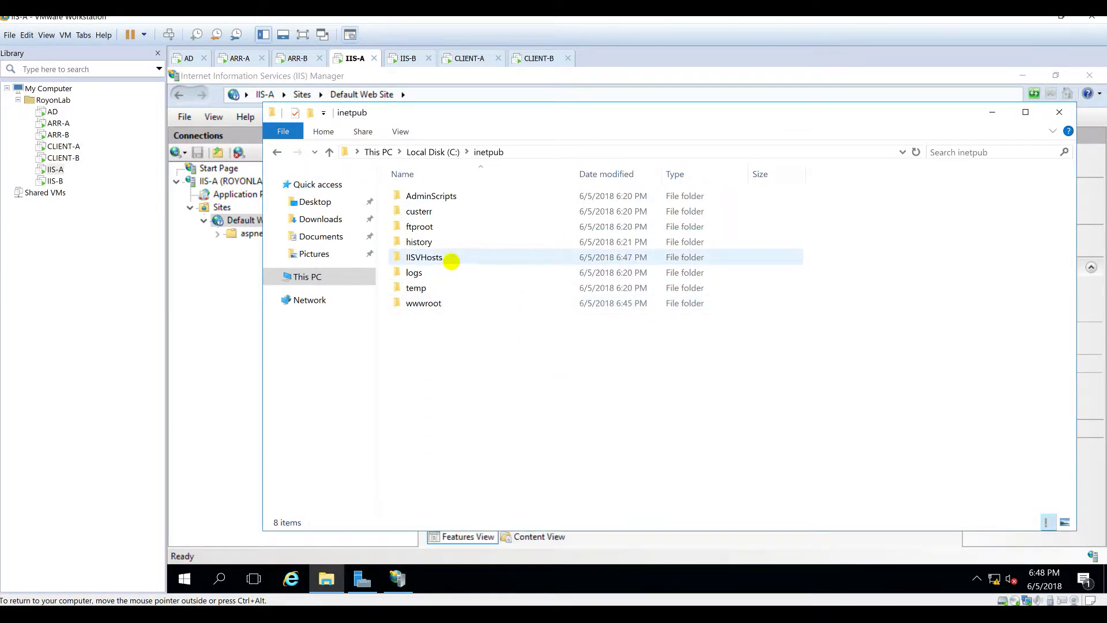
Step: Take Default.htm from wwwroot and paste it into inetpub\IISVHosts\Sites, granting admin permission
double_click(440, 303)
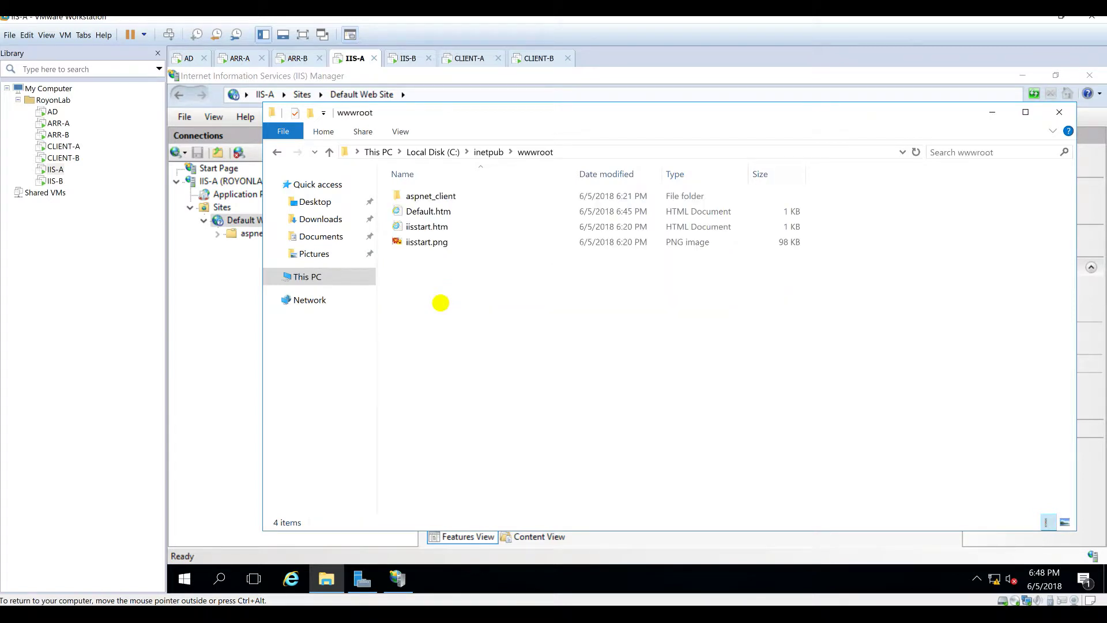
left_click(423, 211)
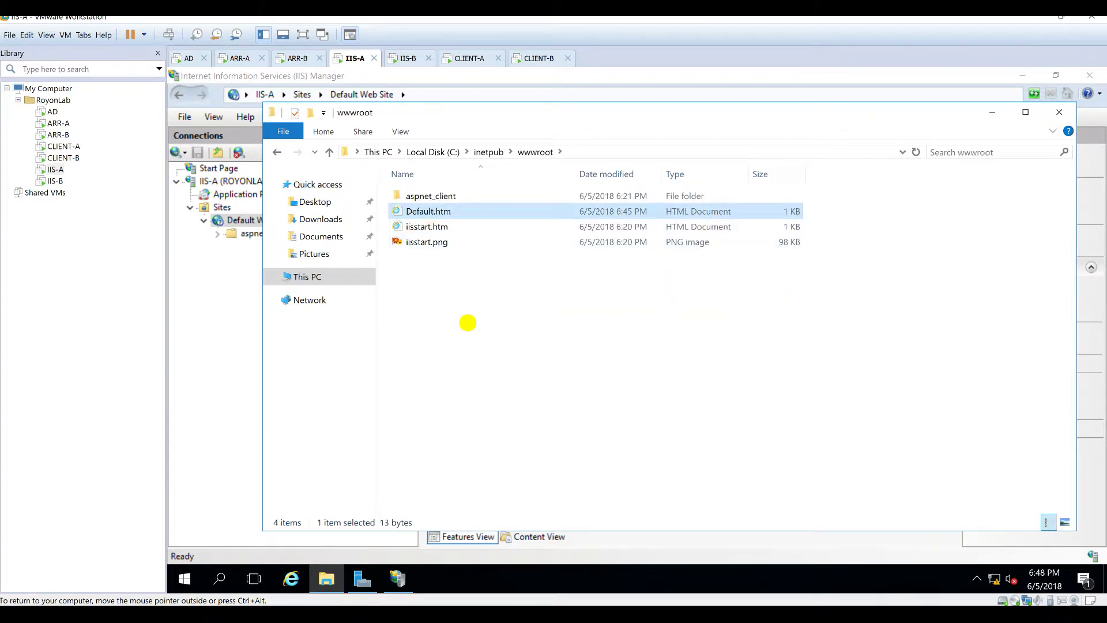
left_click(489, 152)
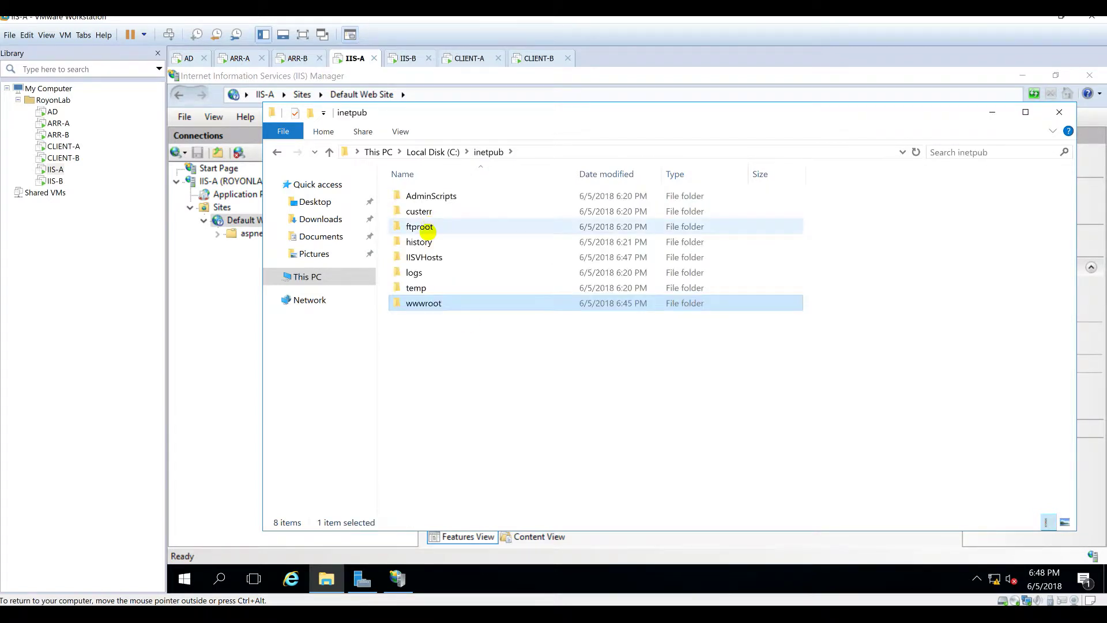
double_click(425, 254)
left_click(424, 215)
double_click(424, 215)
key("ctrl+v")
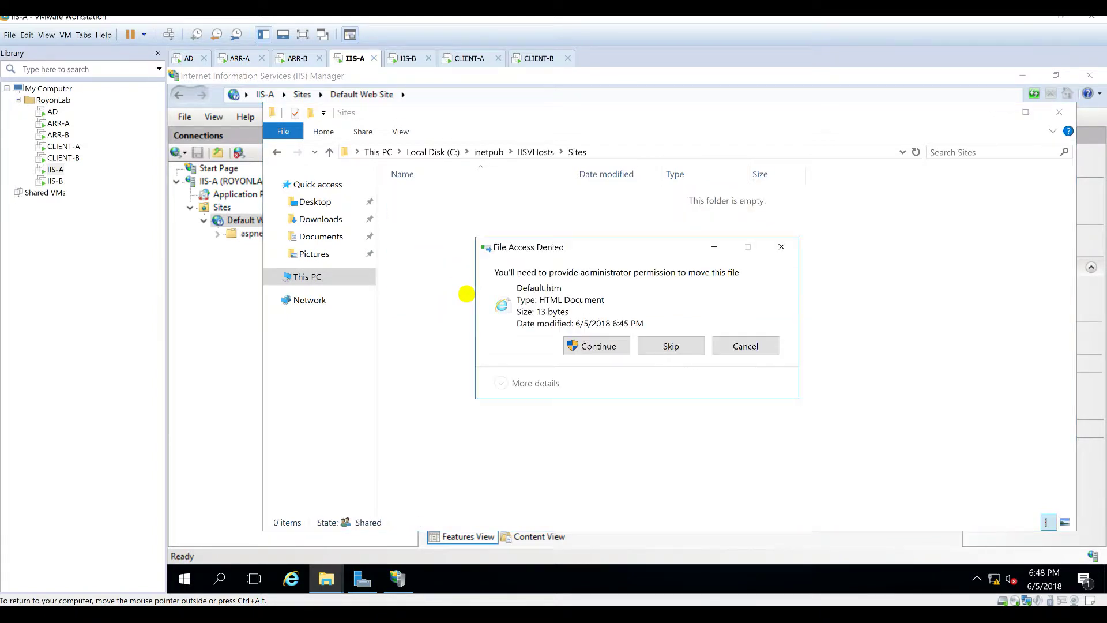
left_click(591, 342)
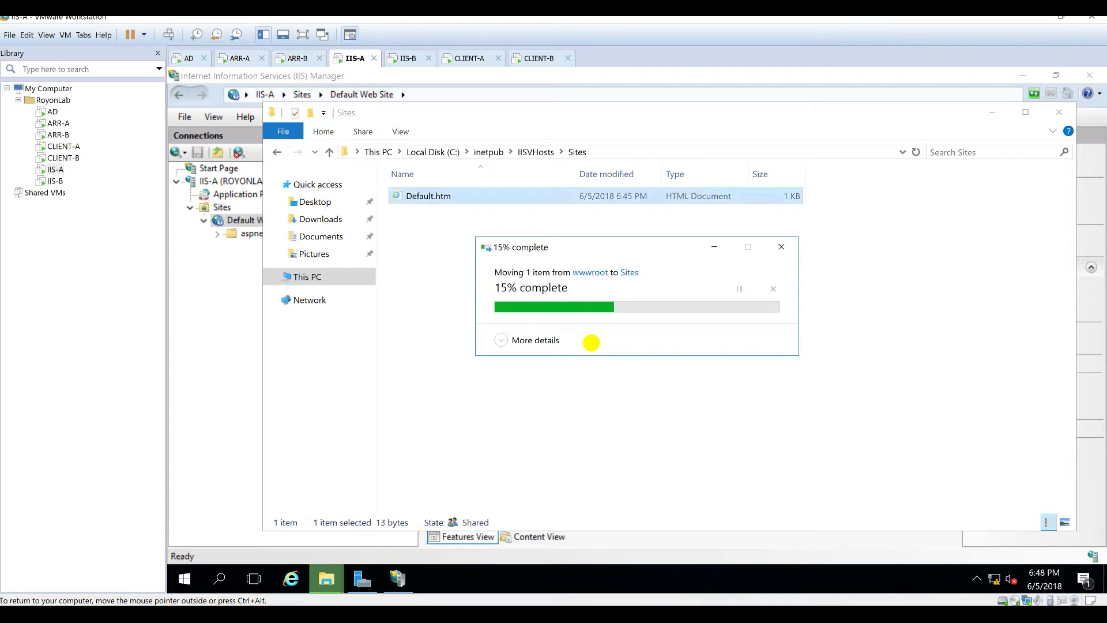
left_click(444, 315)
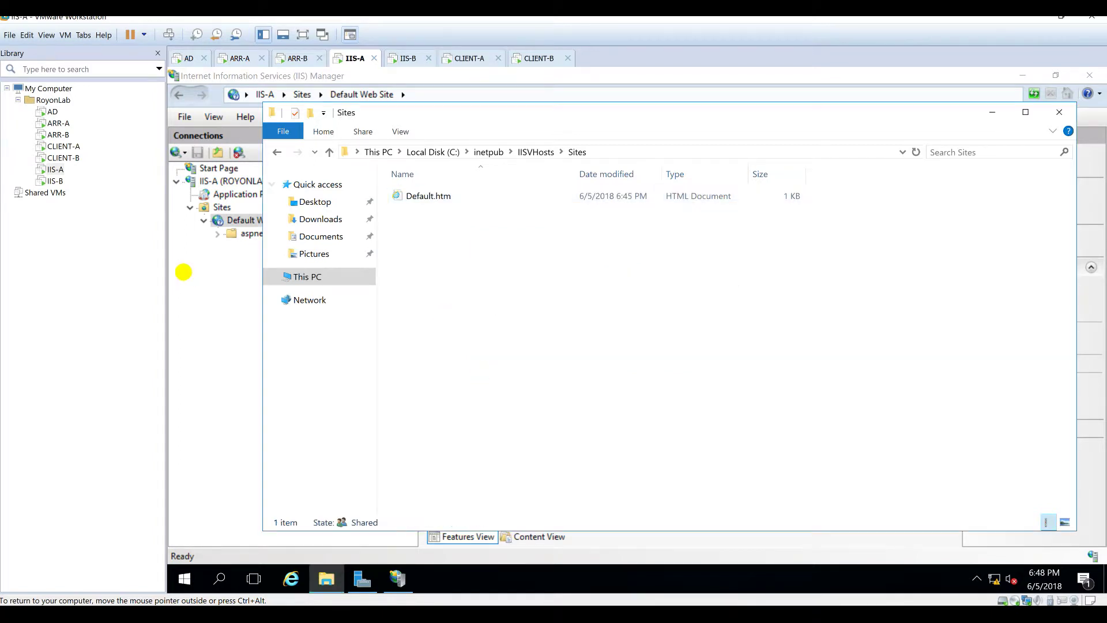
left_click(212, 294)
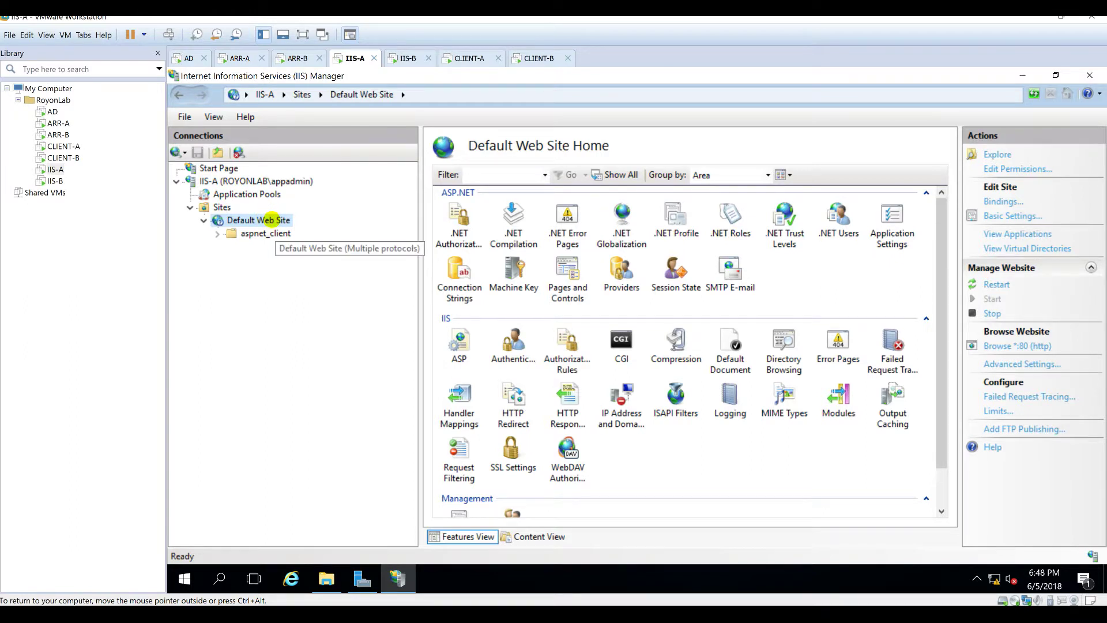
Step: Change the Default Web Site's physical path to C:\inetpub\IISVHosts\Sites
left_click(1004, 214)
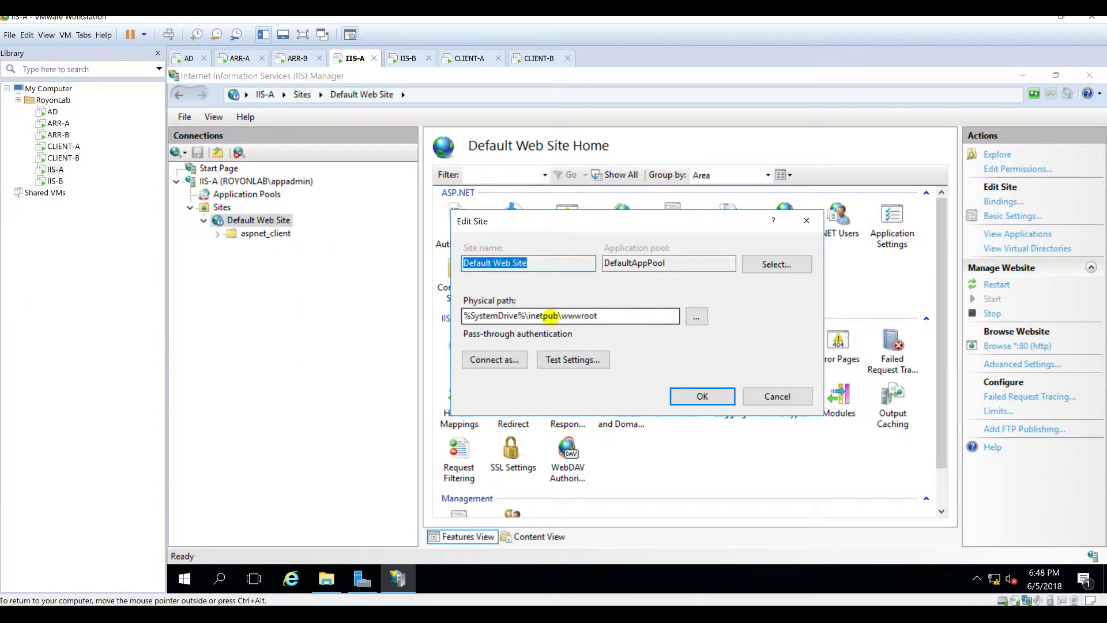
double_click(647, 318)
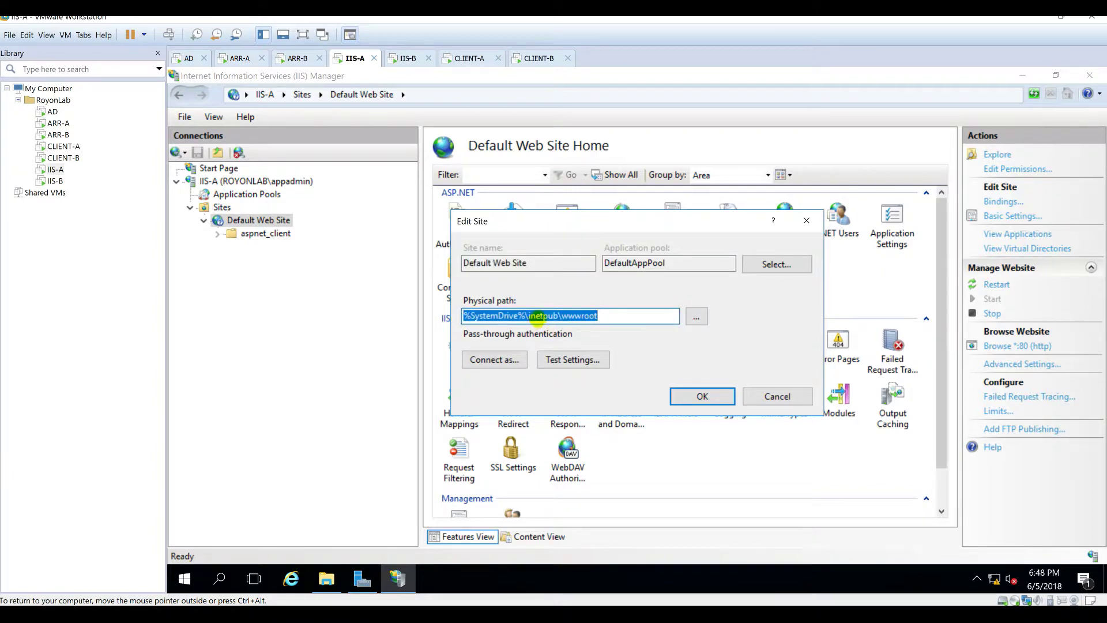
left_click(696, 316)
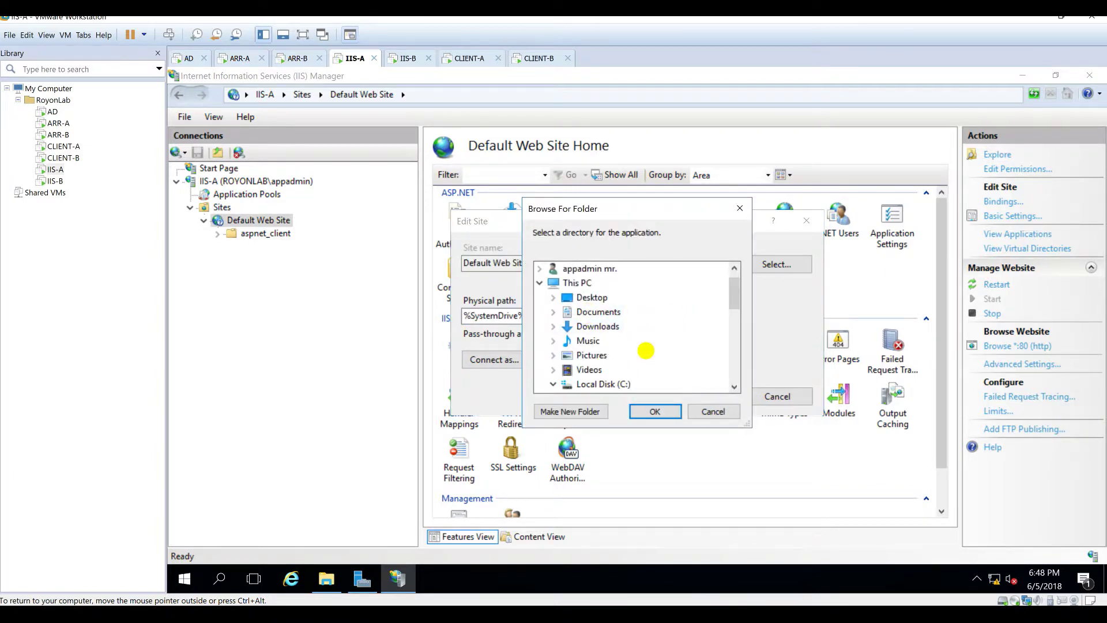
scroll(630, 370, "down", 1)
scroll(630, 370, "down", 2)
double_click(622, 340)
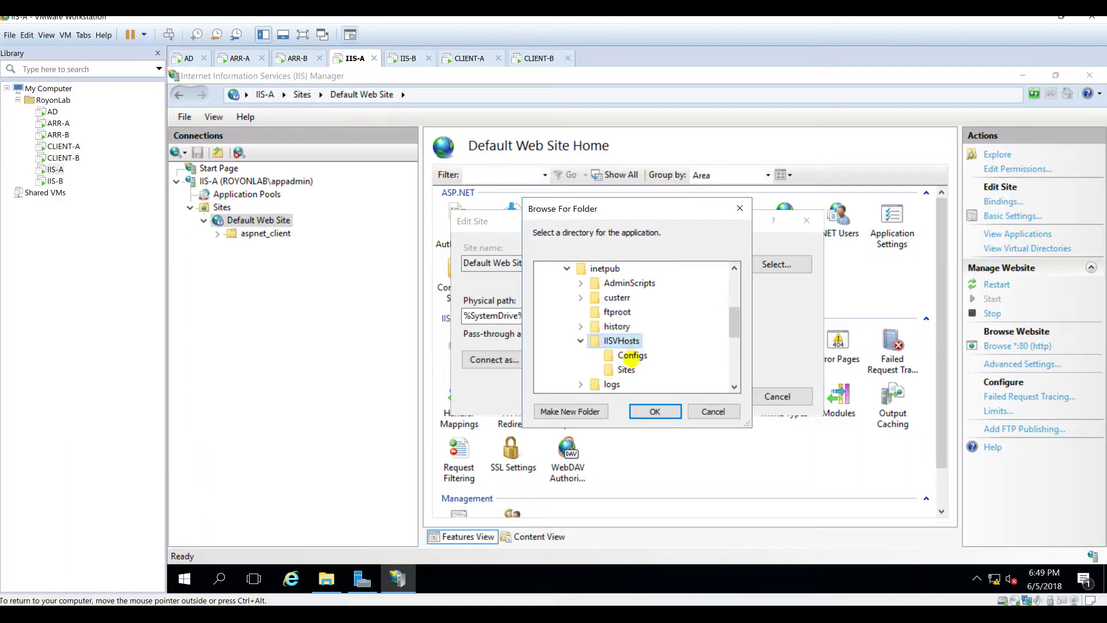
left_click(626, 369)
left_click(655, 411)
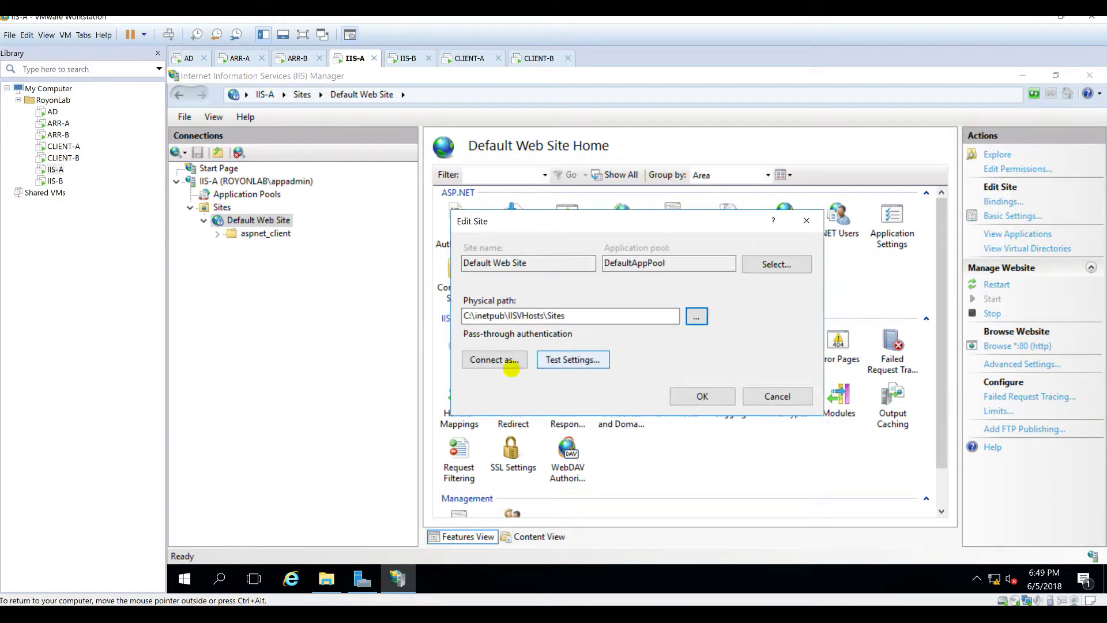
Step: Set the site to connect as a specific royonlab domain user, entering and confirming its password
left_click(505, 361)
left_click(531, 288)
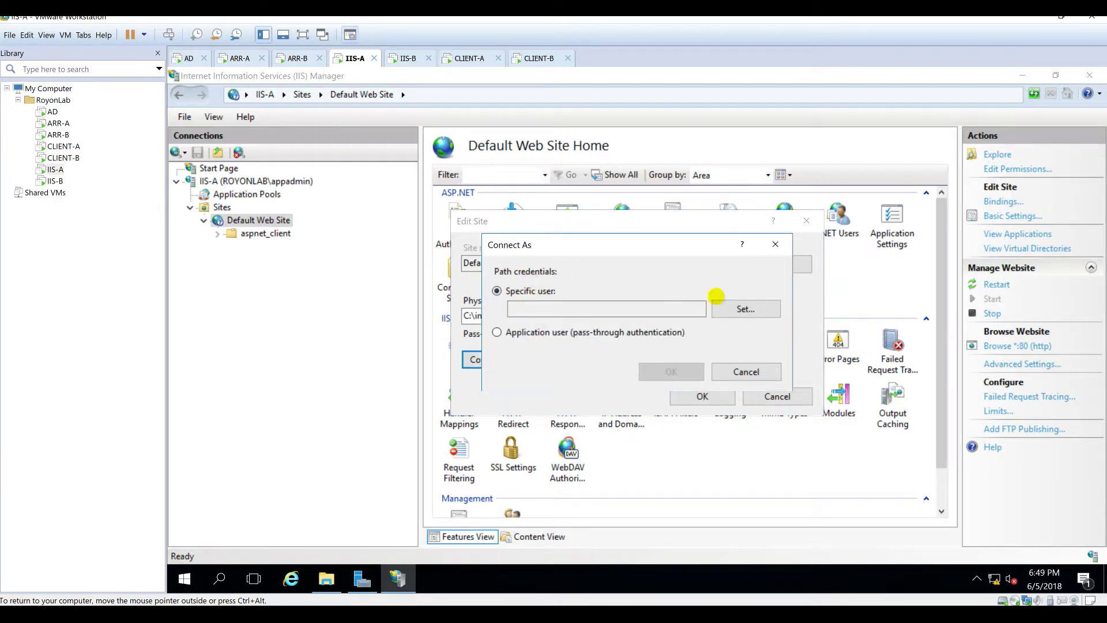
left_click(734, 306)
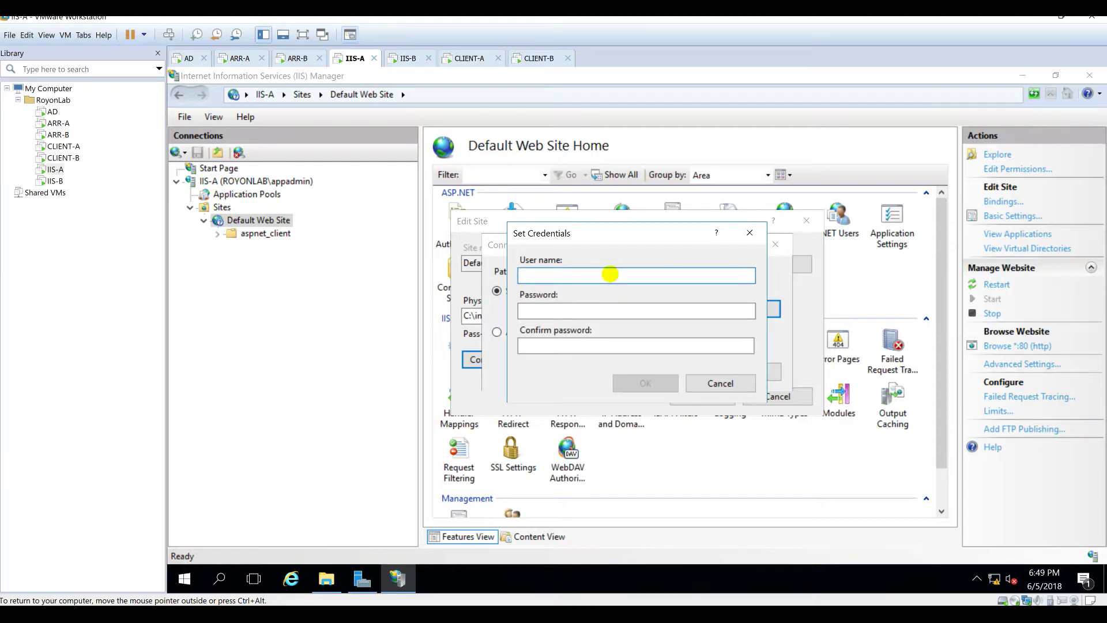
type("royonlab\\a")
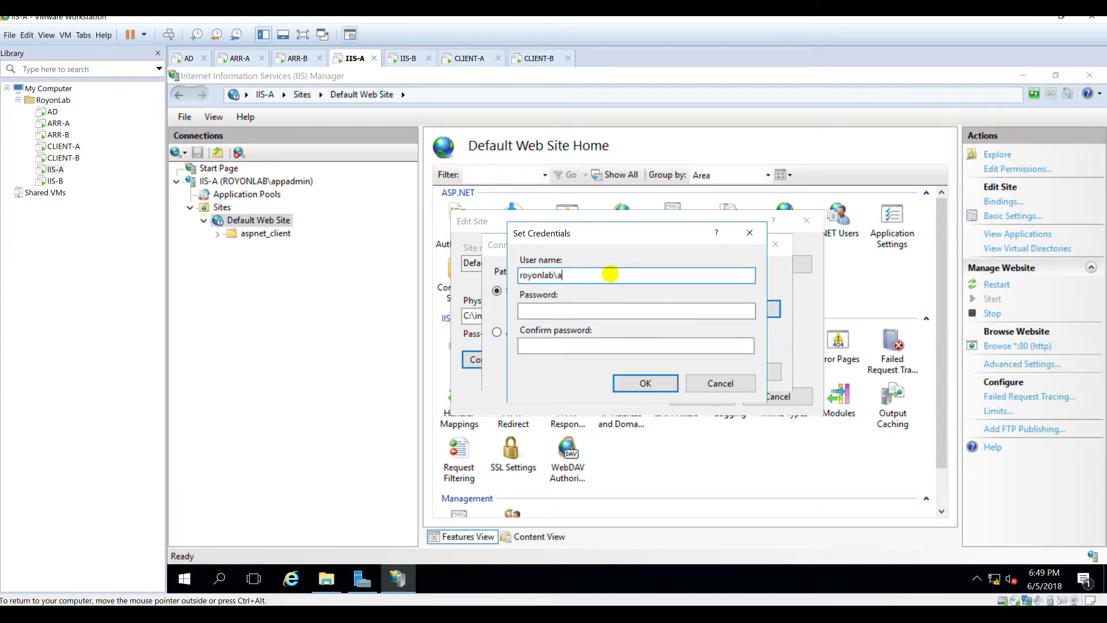
type("ppadmin")
key("Tab")
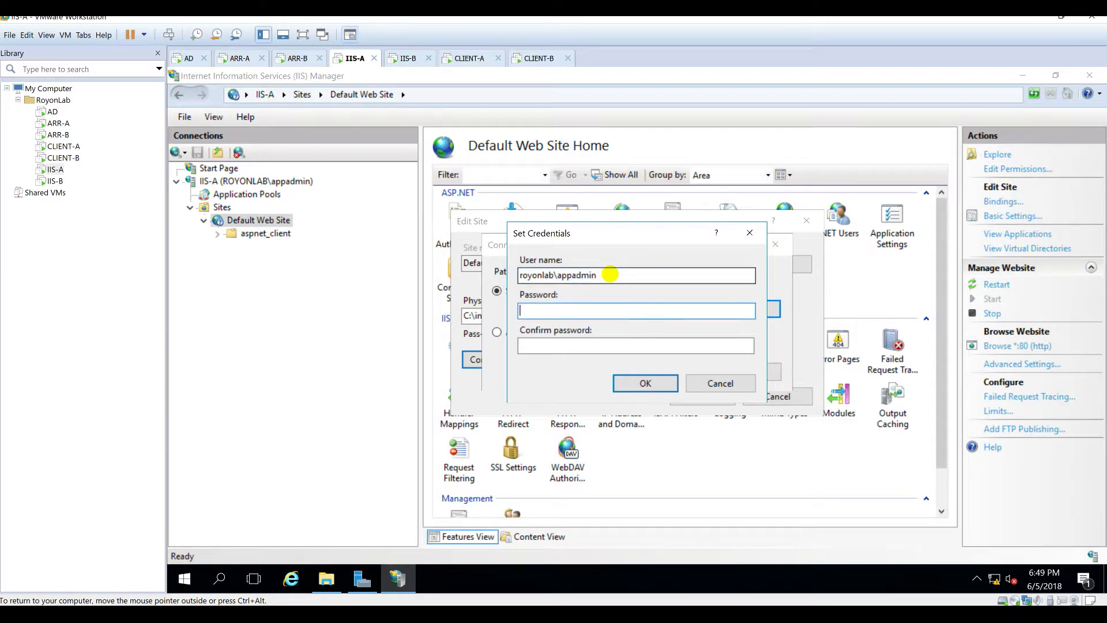
type("Pa$$w0rd")
key("Tab")
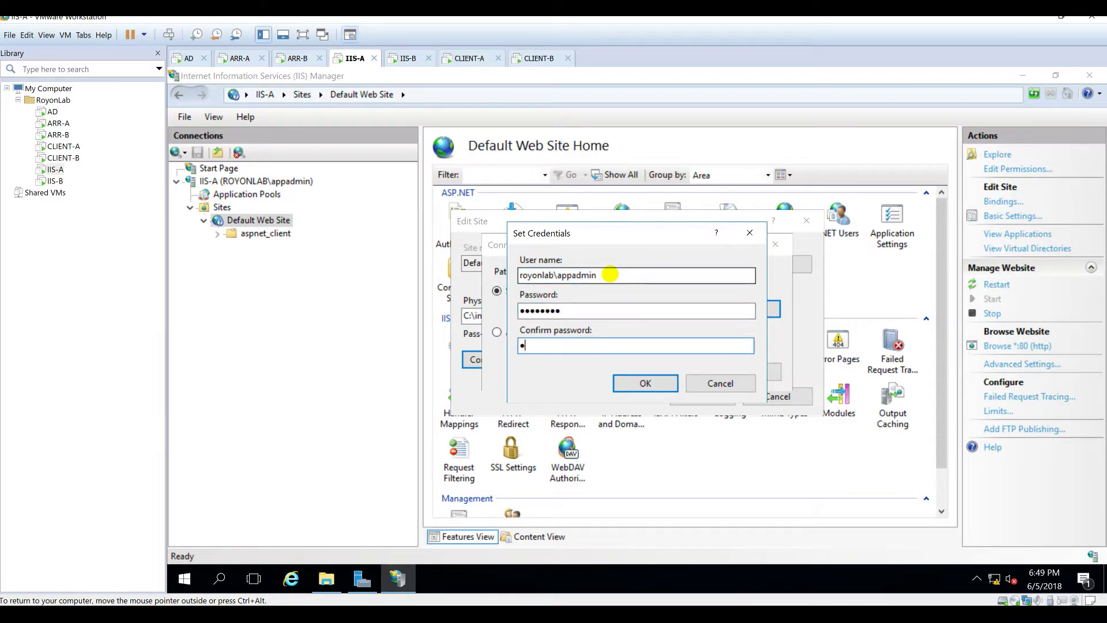
type("Pa$$w0rd")
key("Return")
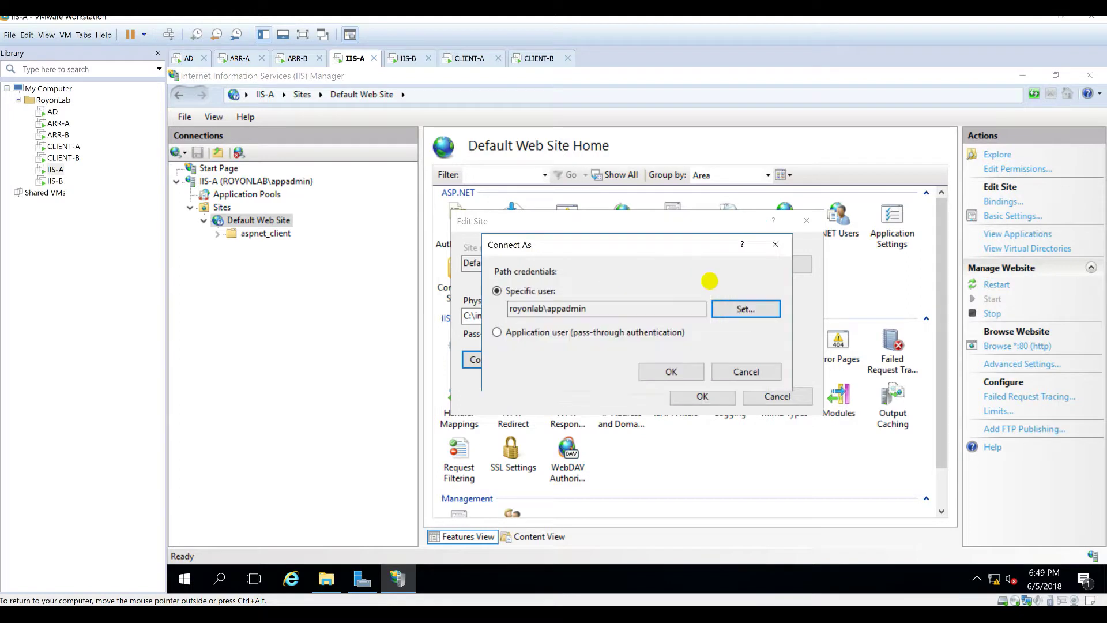
left_click(675, 372)
Step: Run Test Settings, confirm both checks pass, and save the site settings
left_click(583, 359)
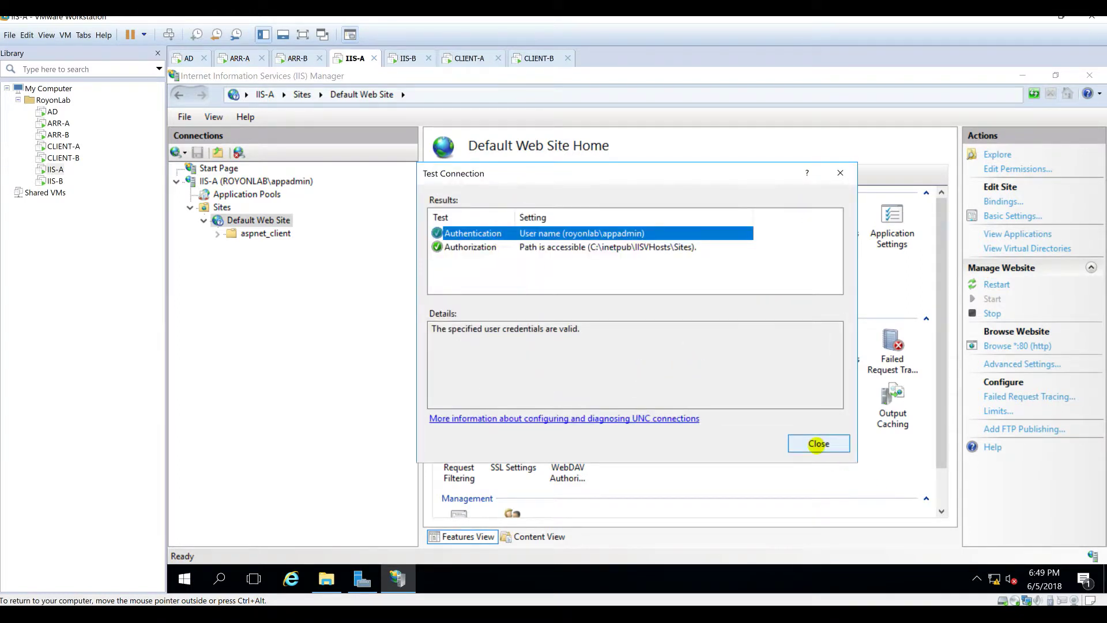
left_click(819, 445)
left_click(707, 396)
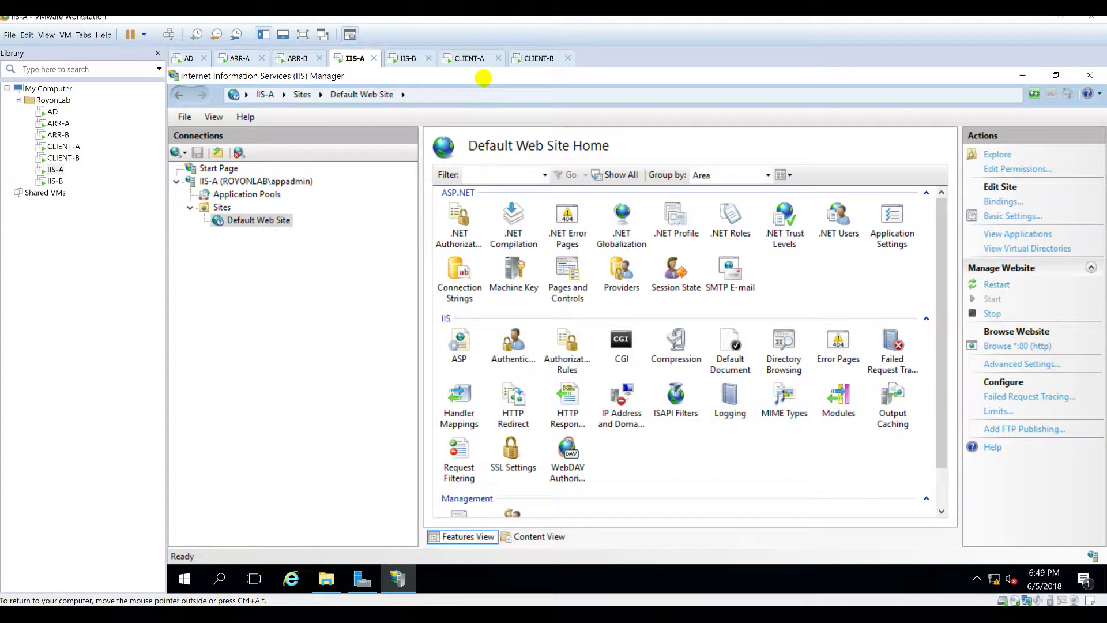
left_click(470, 57)
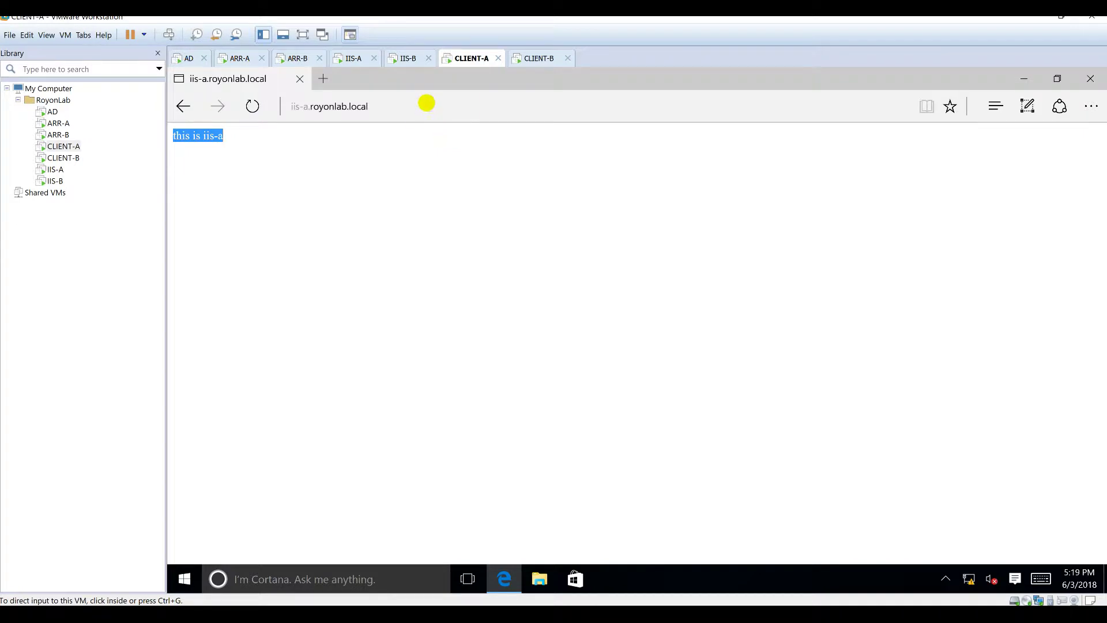
Step: Reload iis-a.royonlab.local in Edge on CLIENT-A, verifying it still reads 'this is iis-a'
left_click(433, 115)
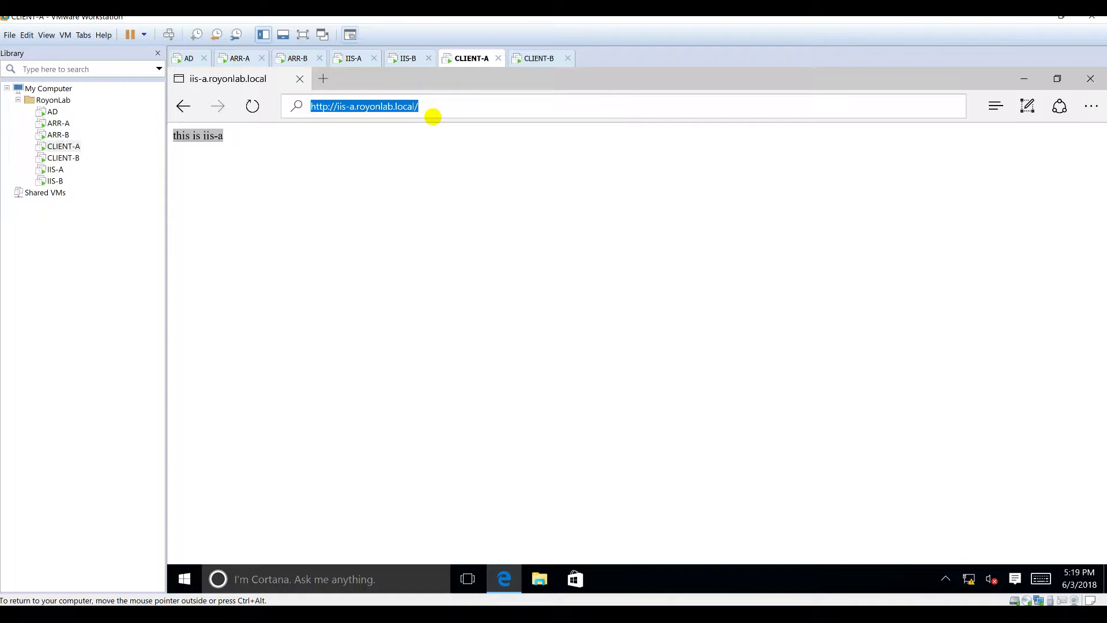
key("Return")
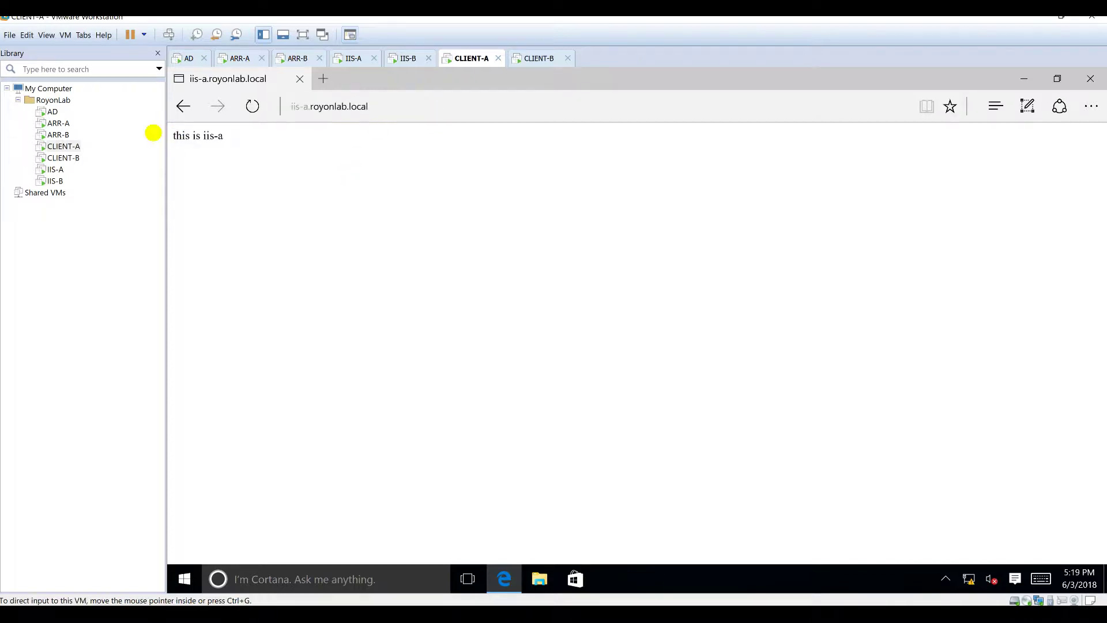
left_click_drag(230, 142, 170, 133)
left_click(253, 106)
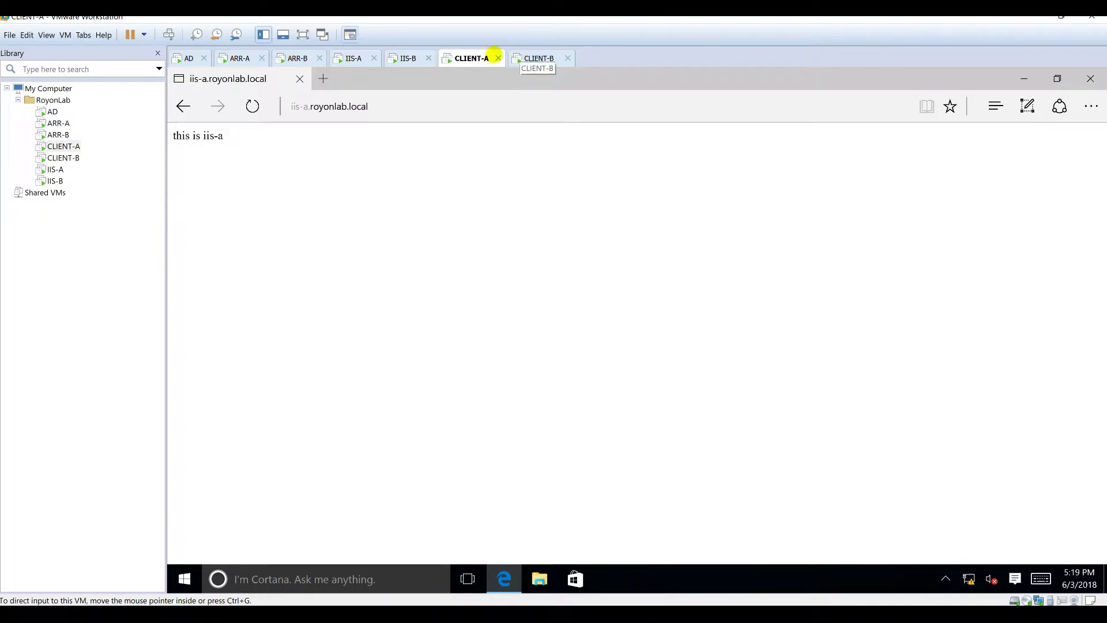
left_click(350, 58)
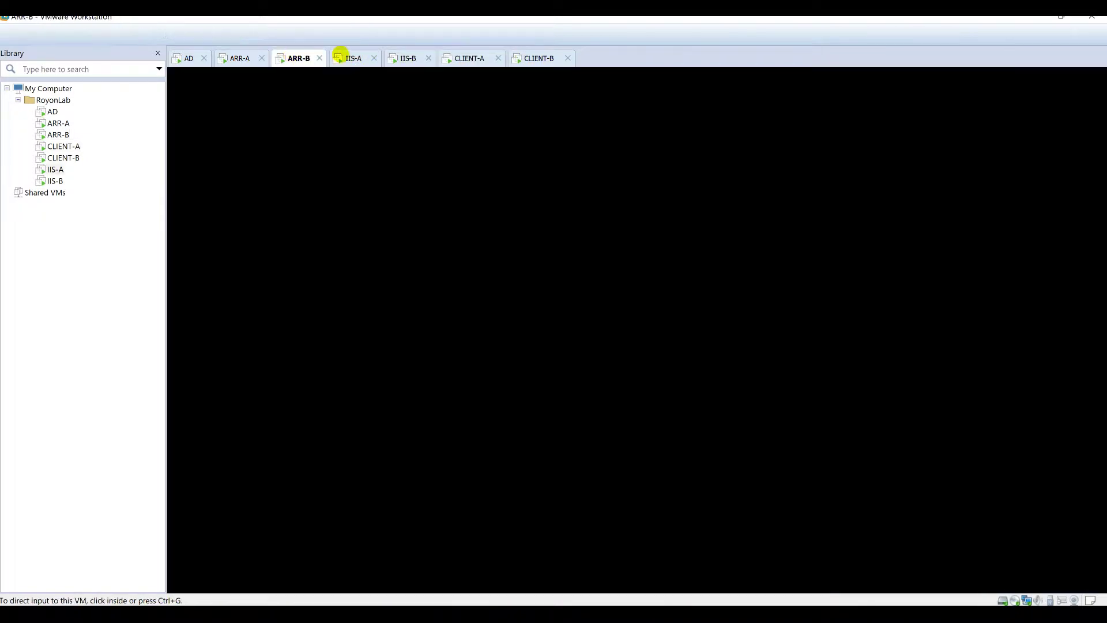
Step: On IIS-B, create inetpub\IISVHosts containing Configs and Sites subfolders
left_click(403, 59)
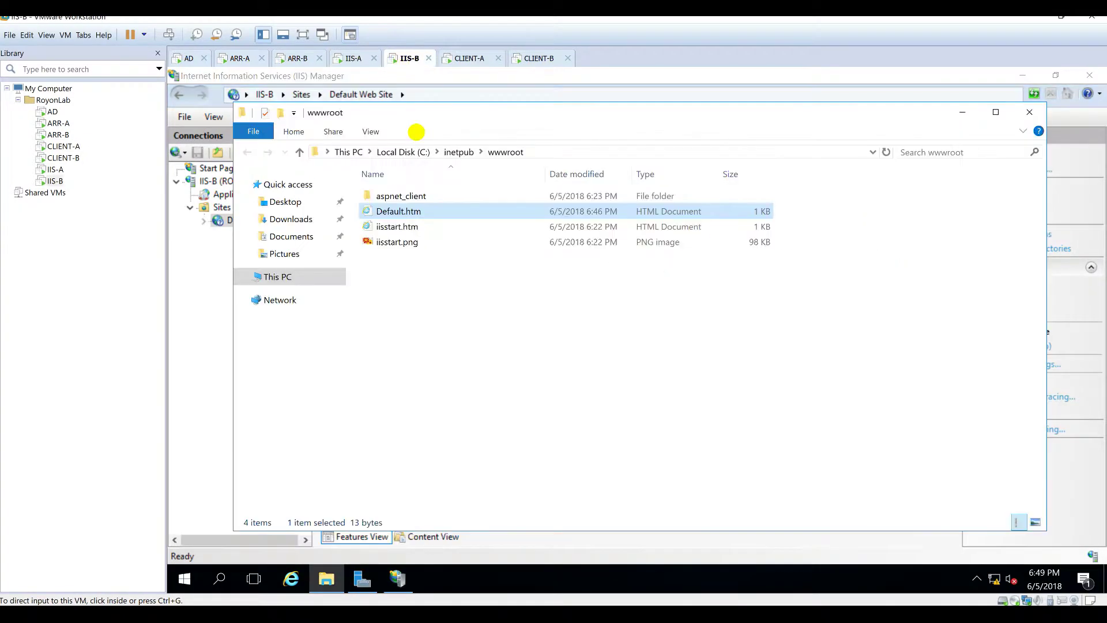
left_click(454, 151)
right_click(447, 316)
mouse_move(491, 442)
left_click(647, 442)
type("IISVHosts")
key("Return")
key("Return")
left_click(281, 111)
type("Configs")
key("Return")
left_click(282, 112)
type("Sites")
key("Return")
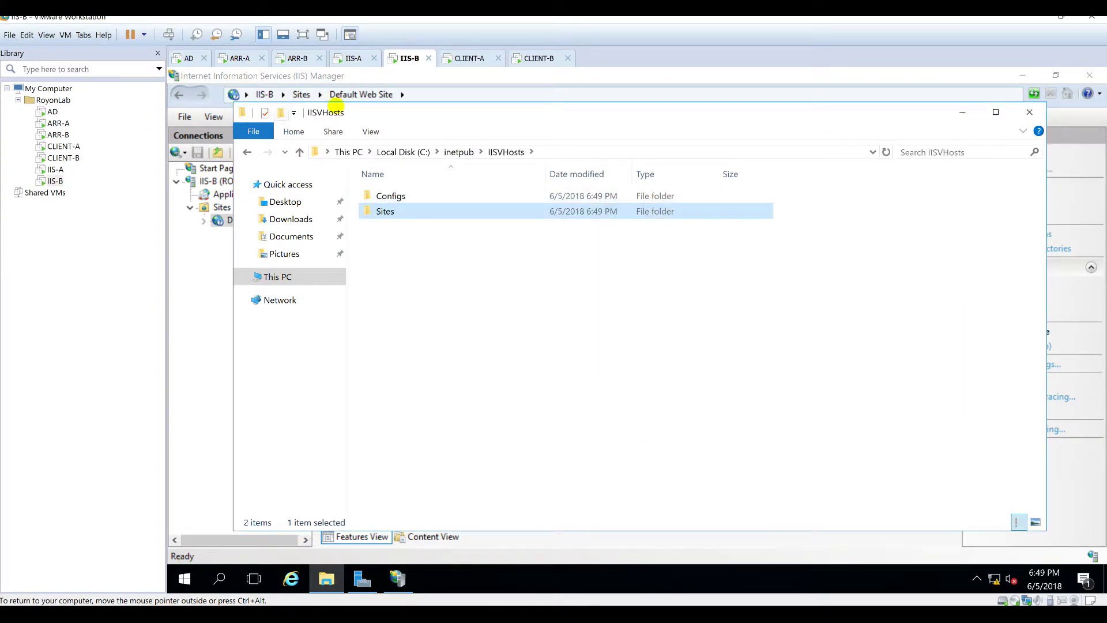
Step: Share IISVHosts with appadmin, Administrator and SYSTEM, giving SYSTEM full control
left_click(459, 152)
right_click(393, 257)
left_click(448, 538)
type("appadmin")
left_click(656, 420)
left_click(574, 379)
type("administrator")
left_click(656, 421)
left_click(571, 379)
type("system")
left_click(656, 421)
left_click(588, 418)
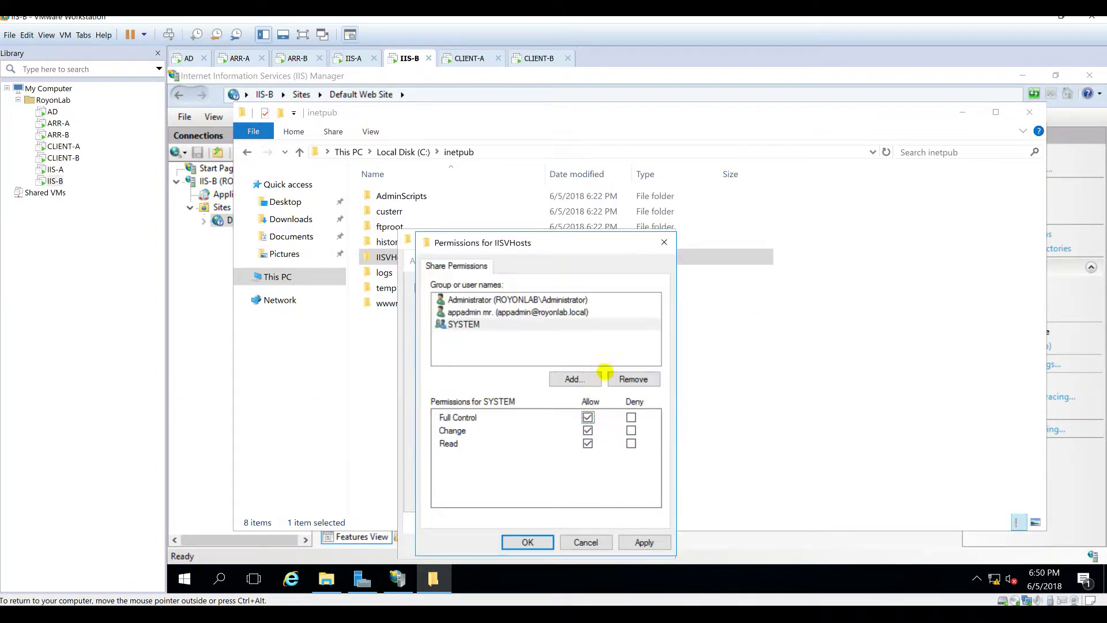
Step: Add IIS-B's local IIS_IUSRS group to the IISVHosts share permissions
left_click(573, 379)
left_click(709, 338)
left_click(484, 348)
left_click(692, 467)
left_click(461, 421)
left_click(587, 417)
Step: Grant IIS_IUSRS permissions in the IISVHosts folder's security settings
left_click(528, 542)
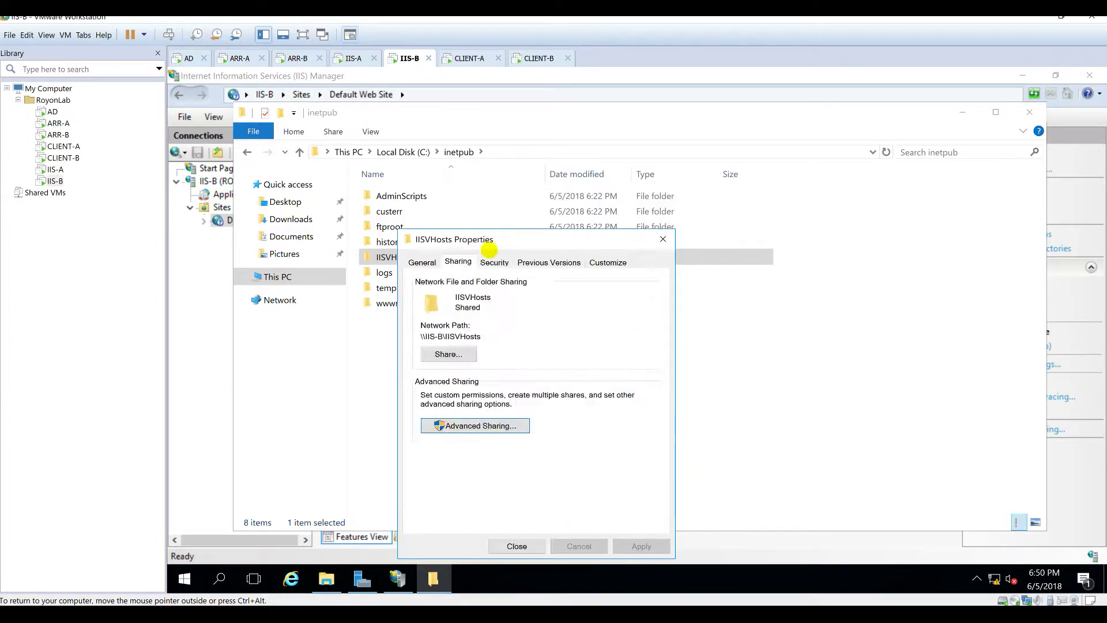
left_click(495, 263)
left_click(641, 374)
left_click(584, 407)
left_click(730, 338)
left_click(695, 467)
left_click(769, 287)
left_click(711, 398)
left_click(666, 421)
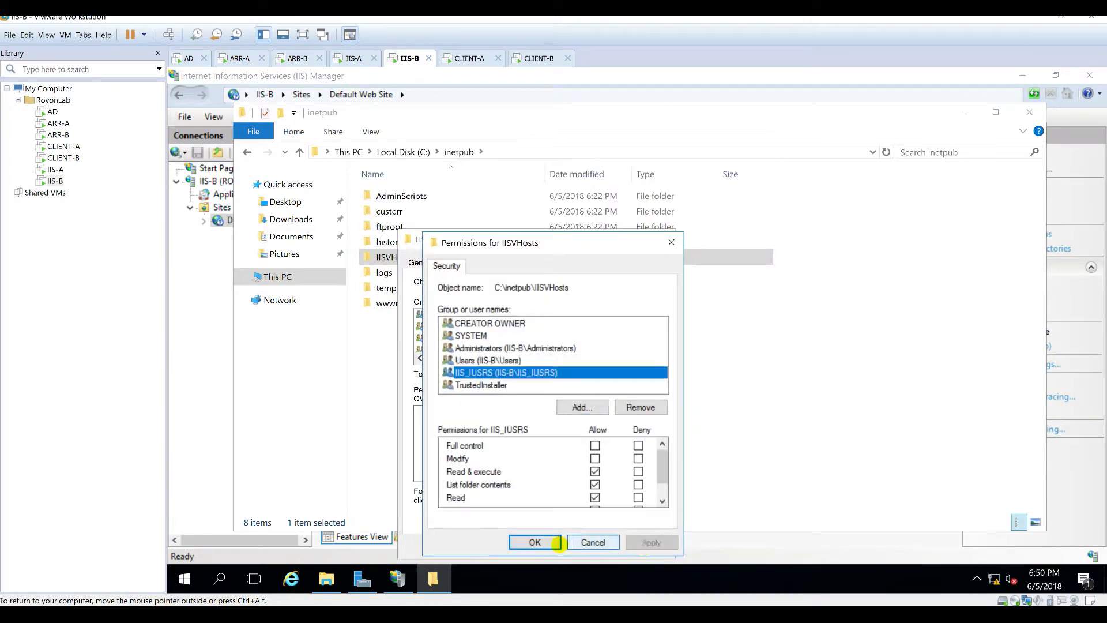
Step: Move Default.htm from wwwroot into inetpub\IISVHosts\Sites
left_click(534, 542)
left_click(509, 544)
double_click(387, 303)
double_click(390, 258)
double_click(390, 215)
key("ctrl+v")
left_click(596, 348)
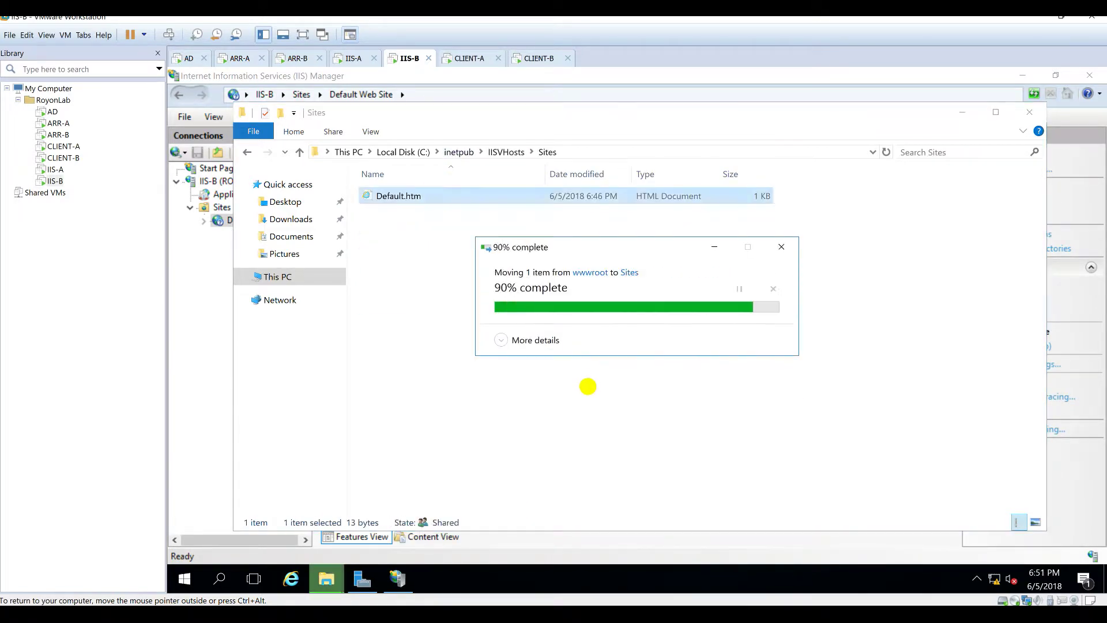
Step: Set the Default Web Site's physical path to IISVHosts\Sites
left_click(586, 386)
left_click(218, 220)
left_click(1012, 215)
left_click(694, 317)
left_click(622, 340)
left_click(627, 370)
left_click(675, 412)
Step: Make the site connect as royonlab\appadmin, entering and confirming the account password
left_click(495, 360)
left_click(510, 292)
left_click(771, 310)
type("royonlab\\appadmin")
key("Tab")
type("••••••••")
key("Tab")
key("Return")
key("Return")
key("Return")
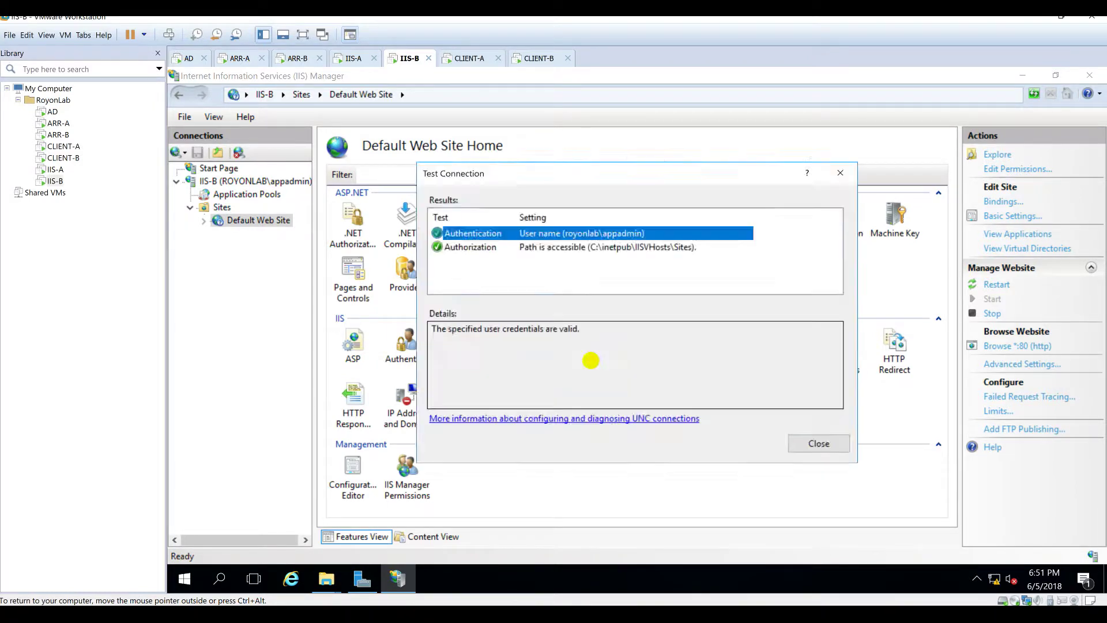
left_click(537, 57)
Step: Reload iis-b.royonlab.local in Edge on CLIENT-B to show 'this is iis-b'
left_click(521, 104)
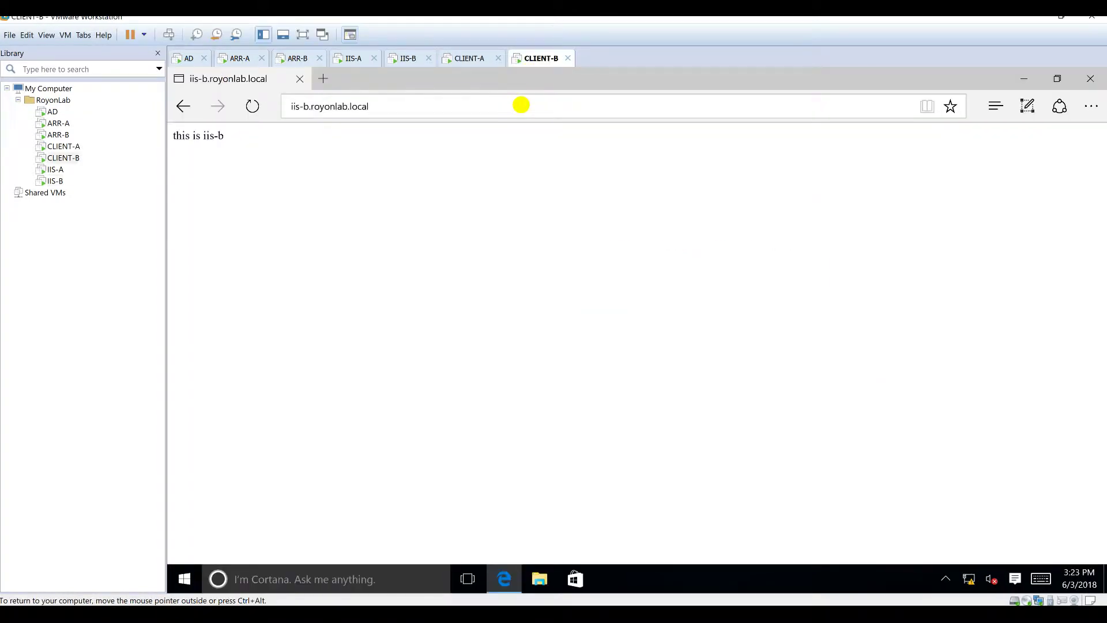
key("Return")
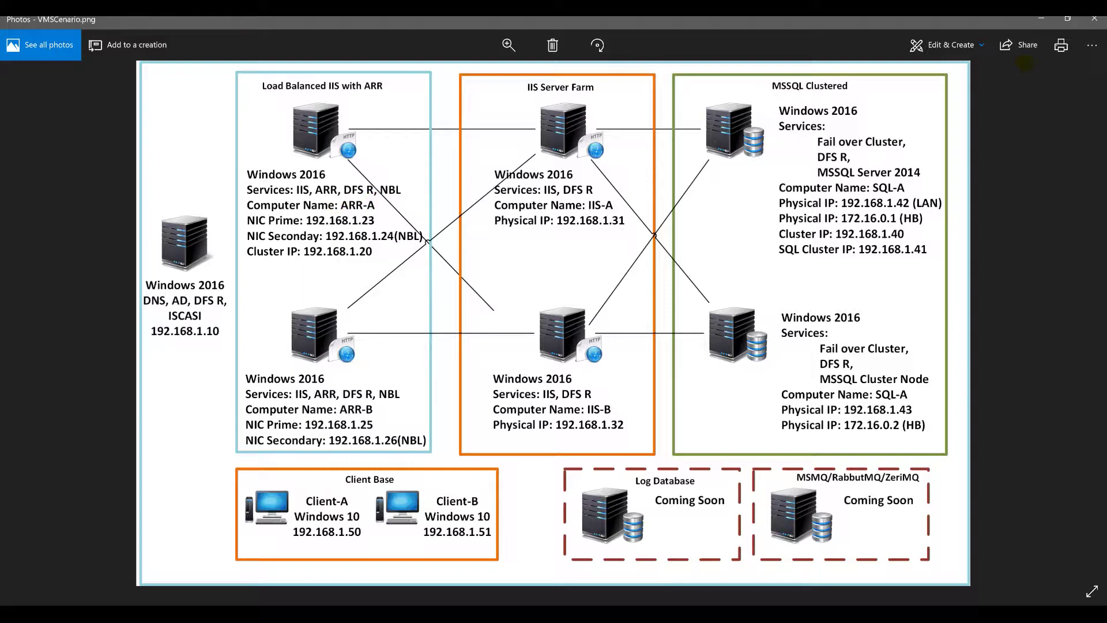
Step: Minimize Photos and VMware Workstation, leaving ARR-A as the selected VM
left_click(1040, 20)
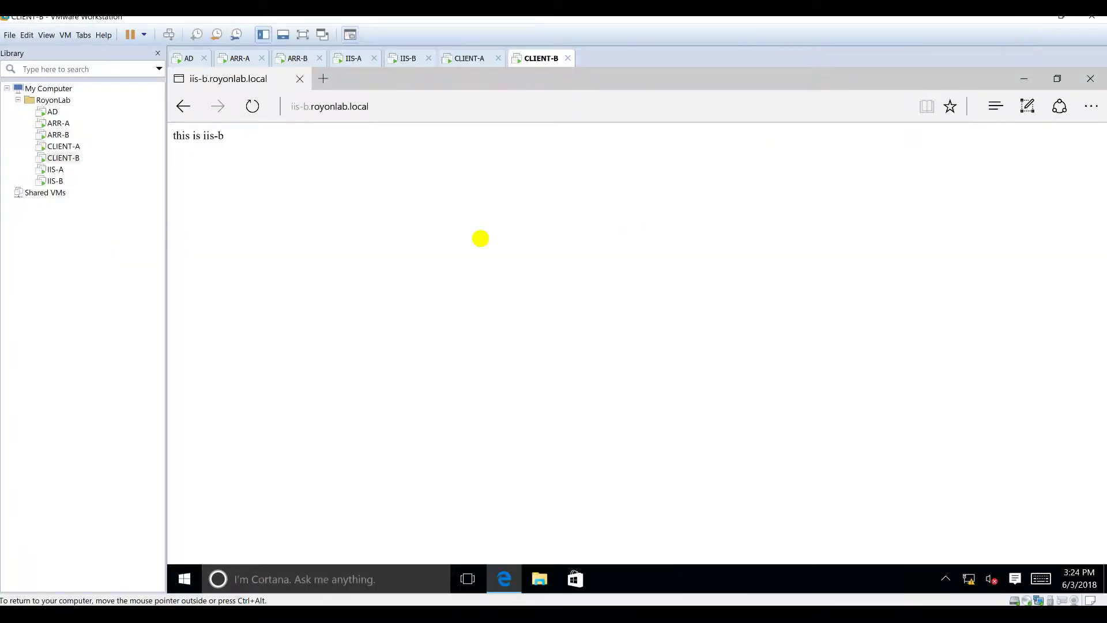
left_click(242, 60)
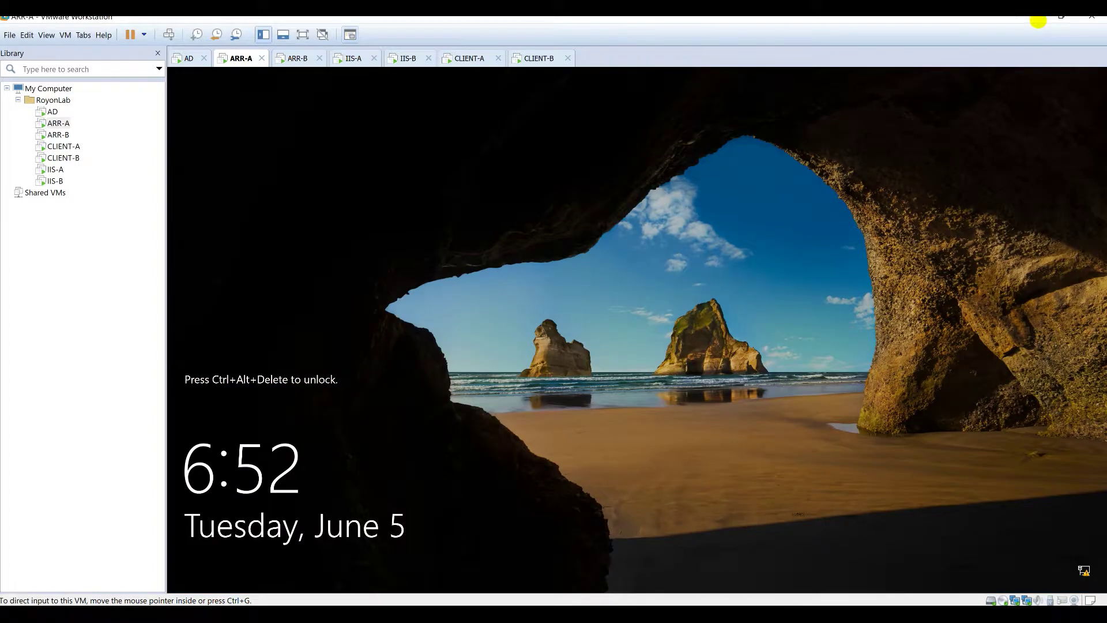
left_click(1038, 21)
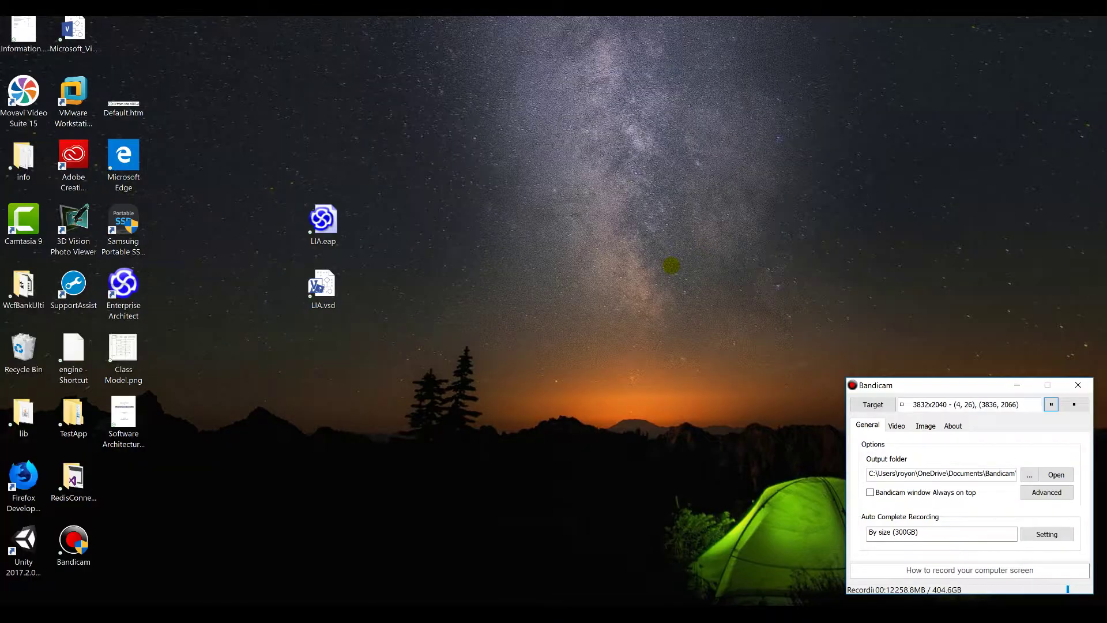
Step: Select requestRouter_amd64.msi and rewrite_amd64_en-US.msi in the host's Downloads folder
left_click(248, 617)
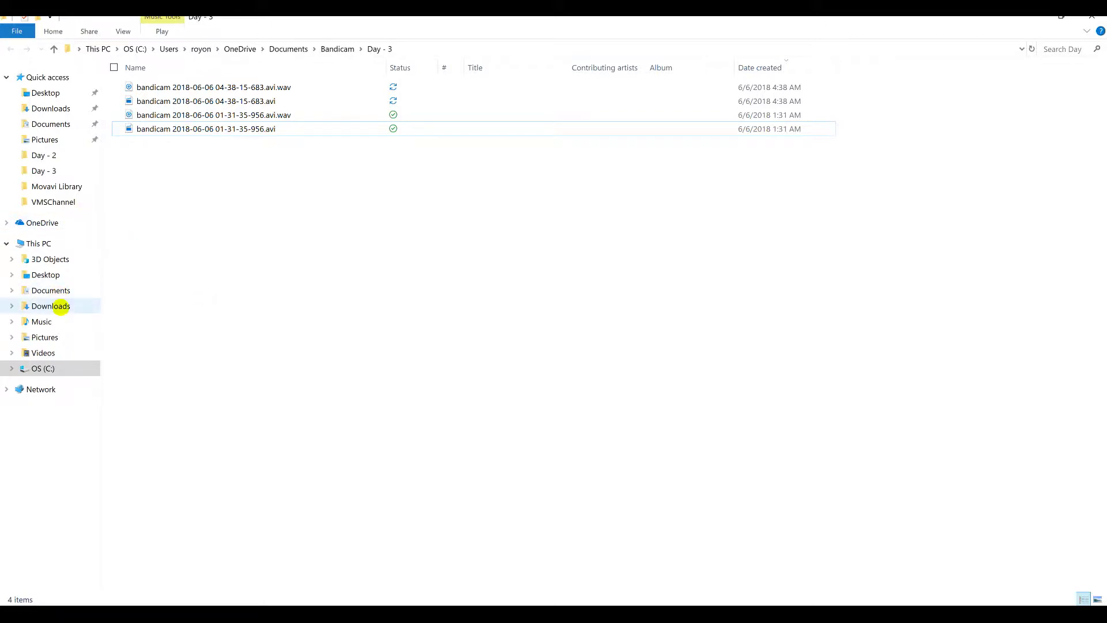
left_click(60, 306)
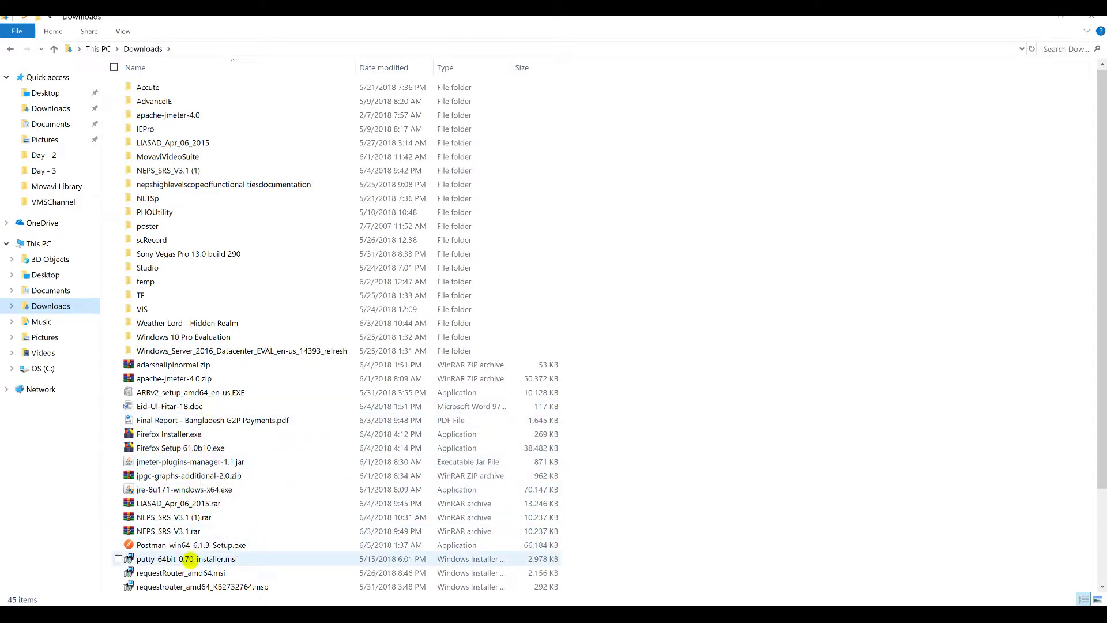
scroll(149, 557, "down", 1)
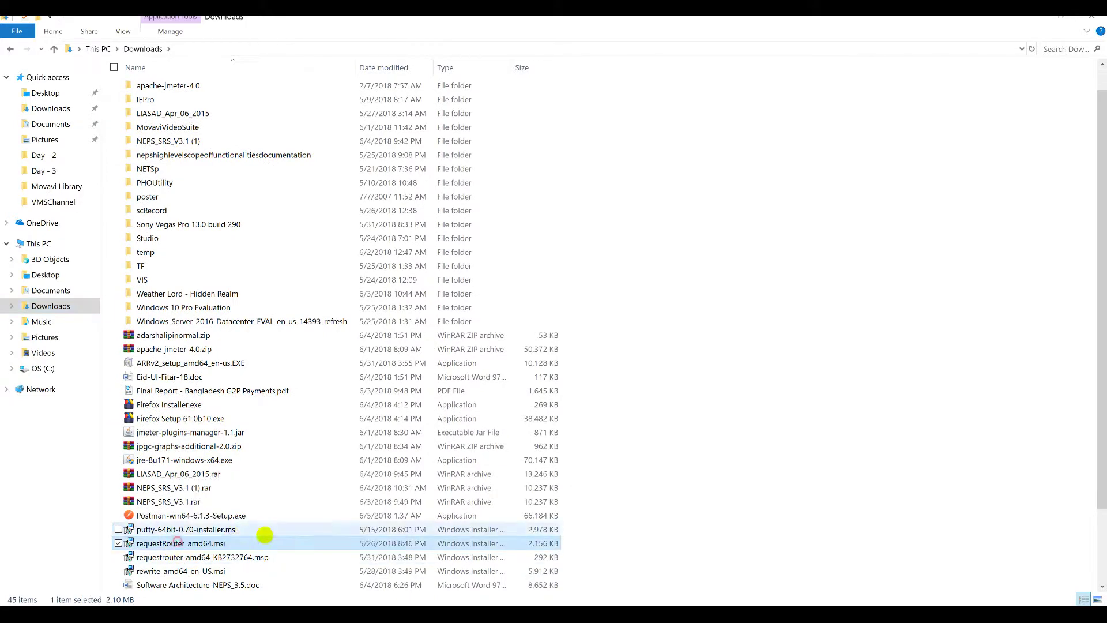
left_click(159, 545)
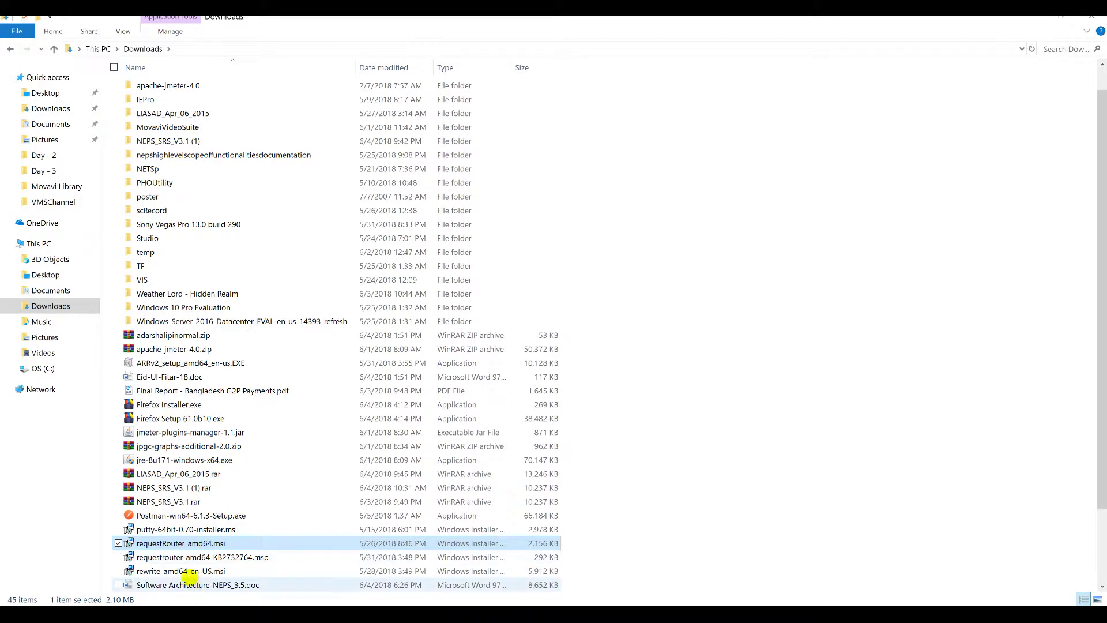
left_click(187, 571, "ctrl")
left_click(182, 557, "ctrl")
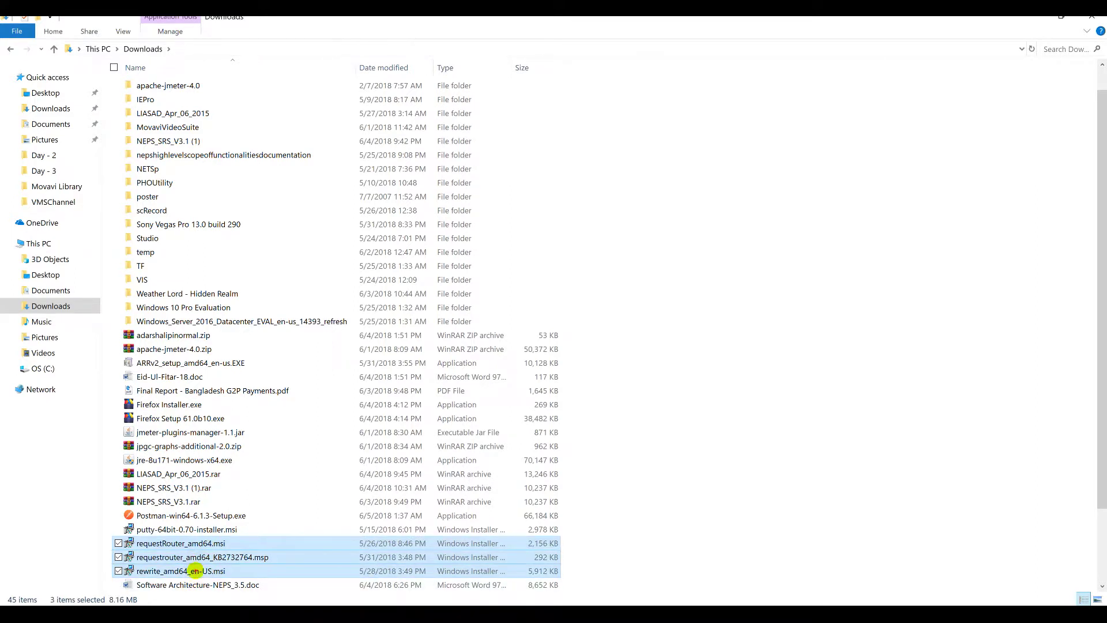
left_click(199, 569, "ctrl")
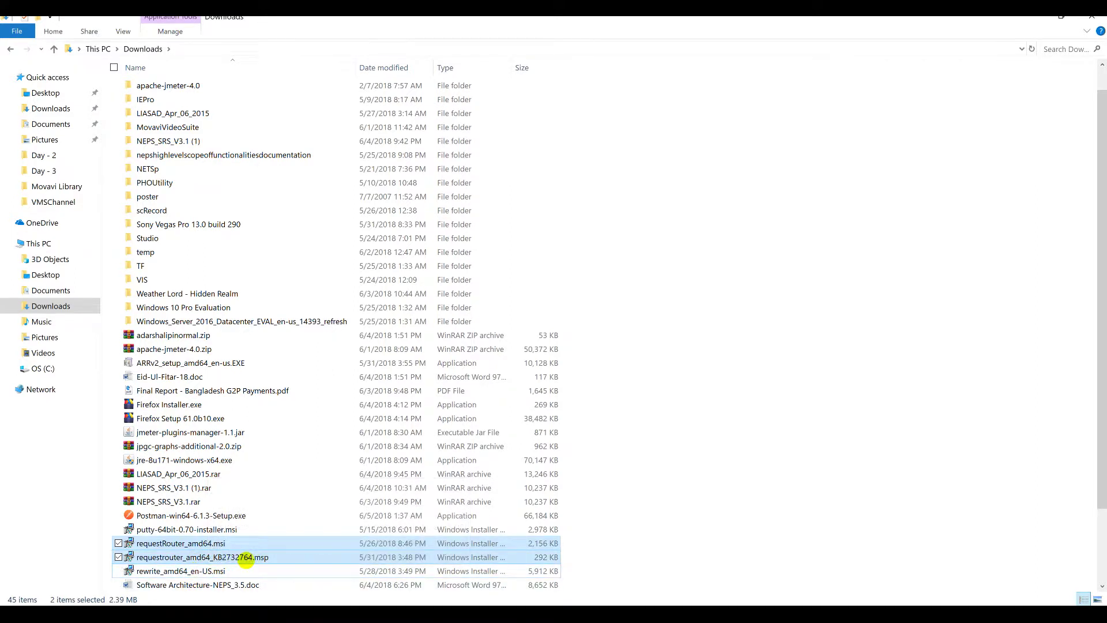
left_click(182, 570, "ctrl")
left_click(211, 557, "ctrl")
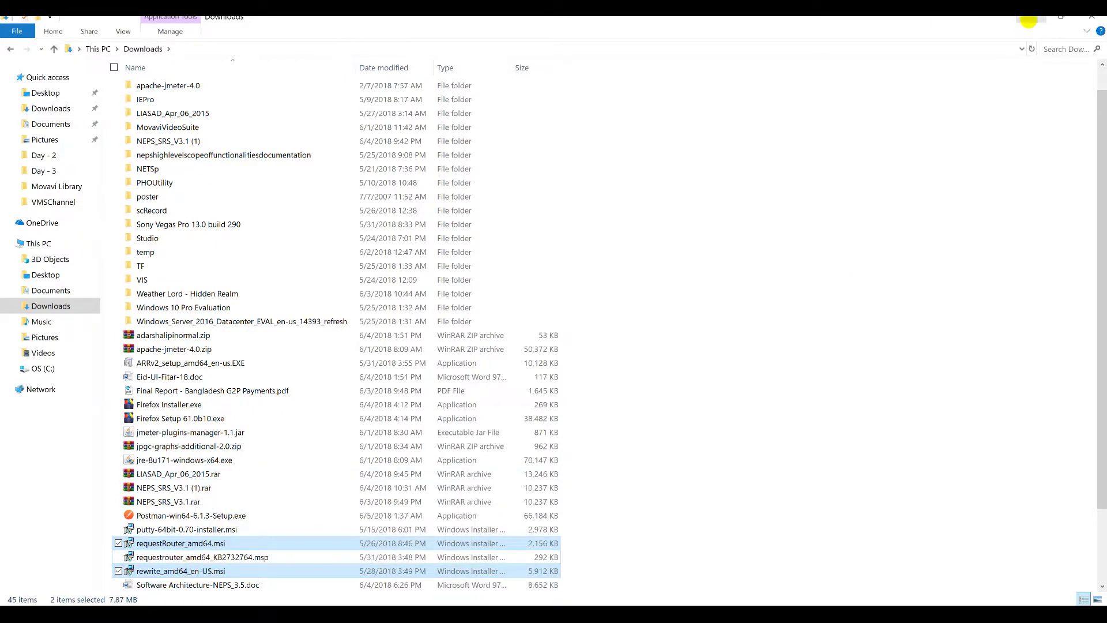
left_click(1026, 20)
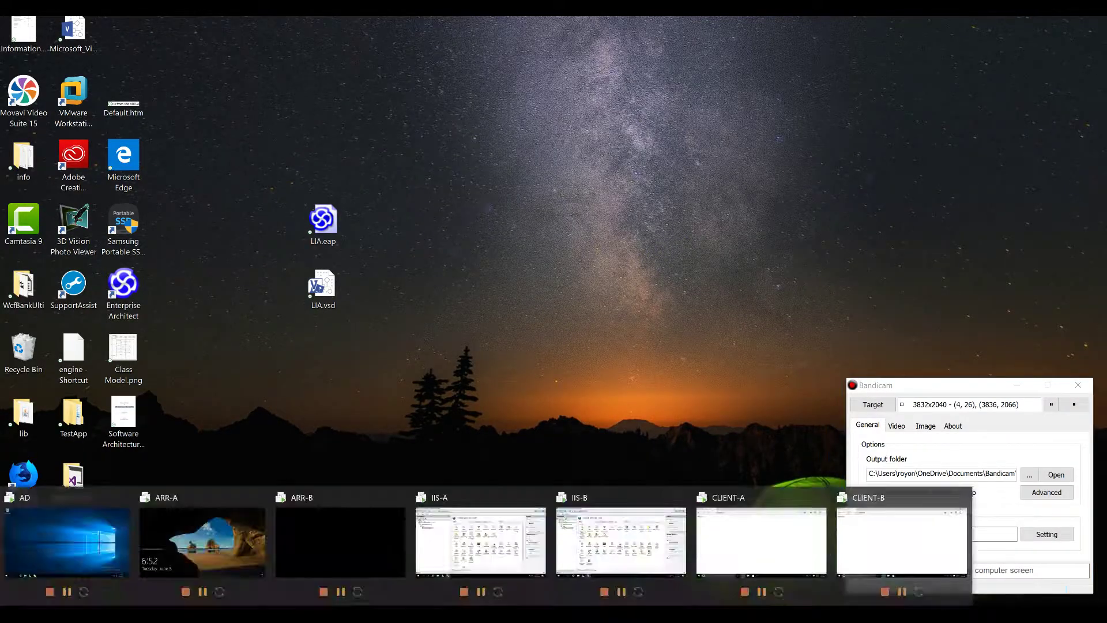
Step: Sign in to ARR-A and place both installers on its desktop
mouse_move(346, 613)
left_click(225, 542)
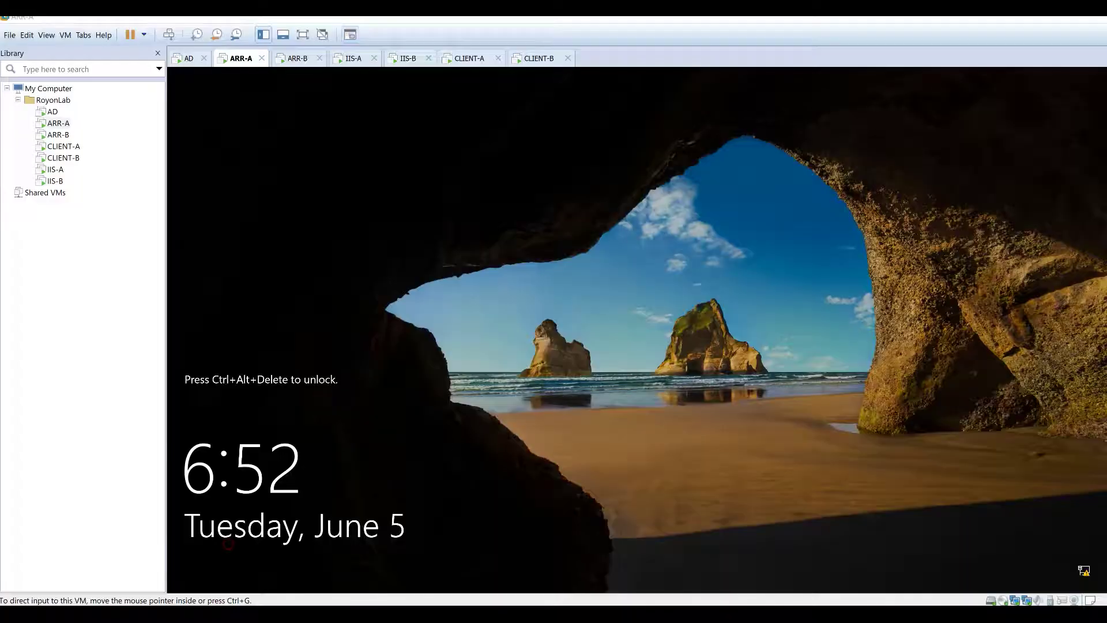
left_click(168, 34)
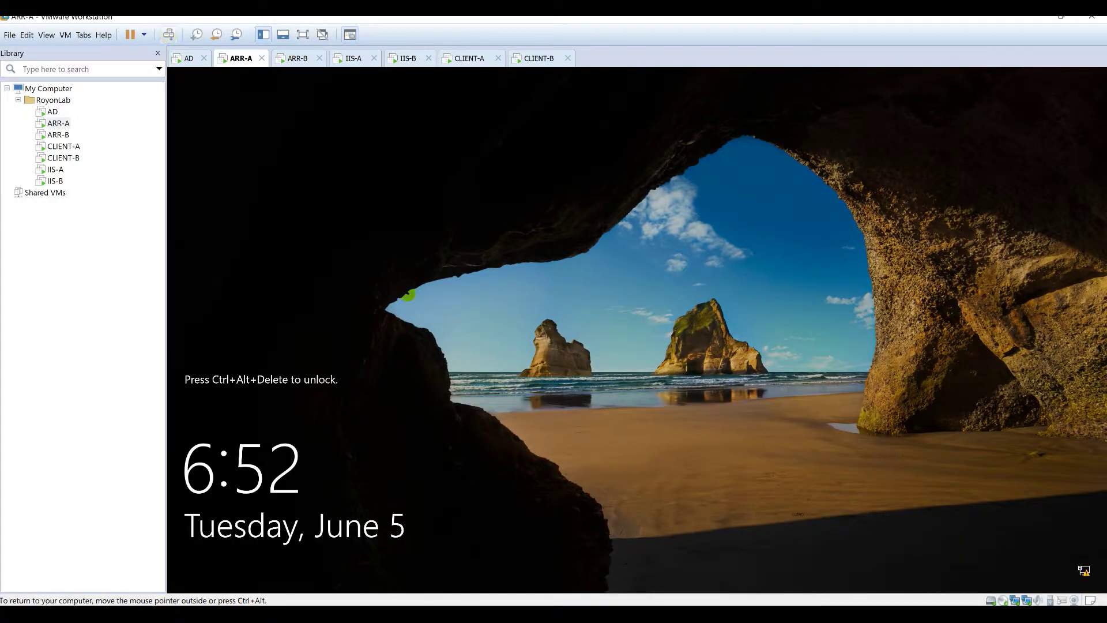
type("P")
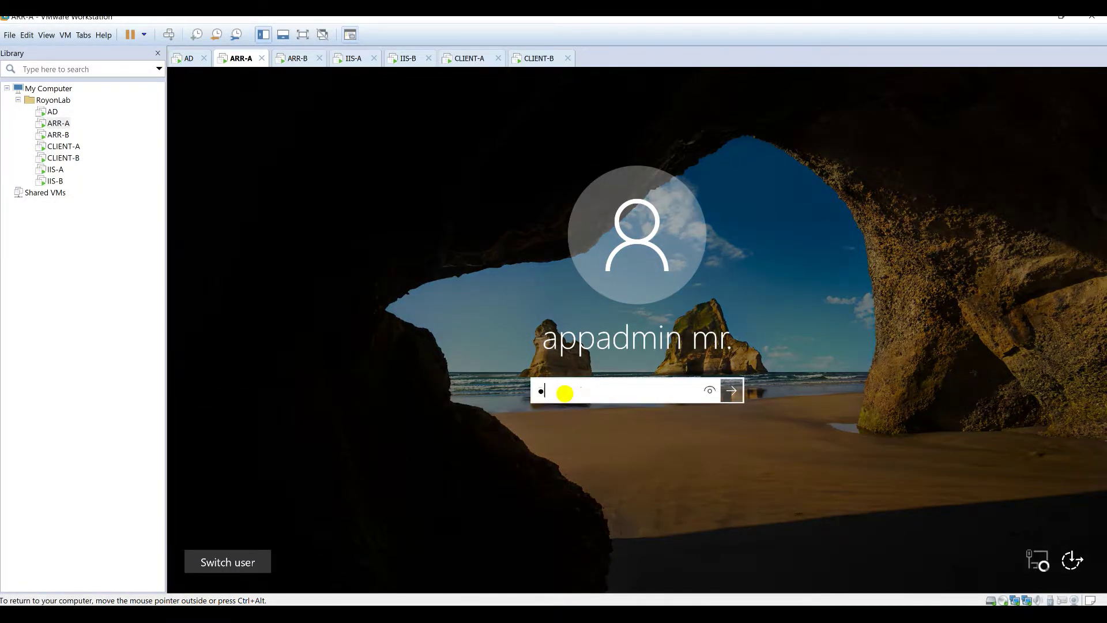
key("Return")
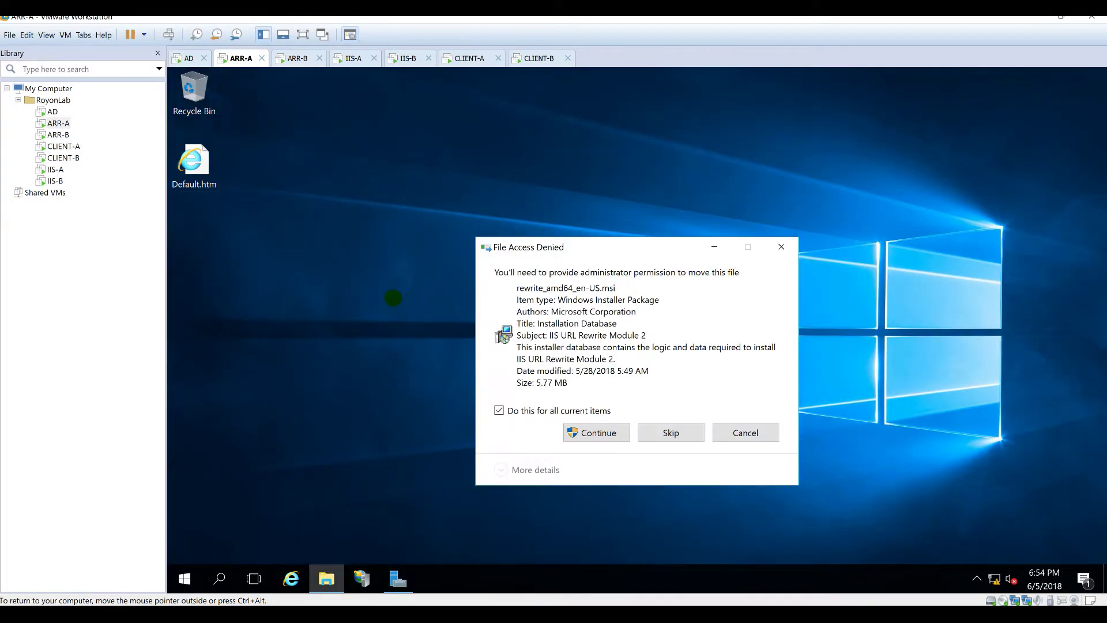
left_click(605, 432)
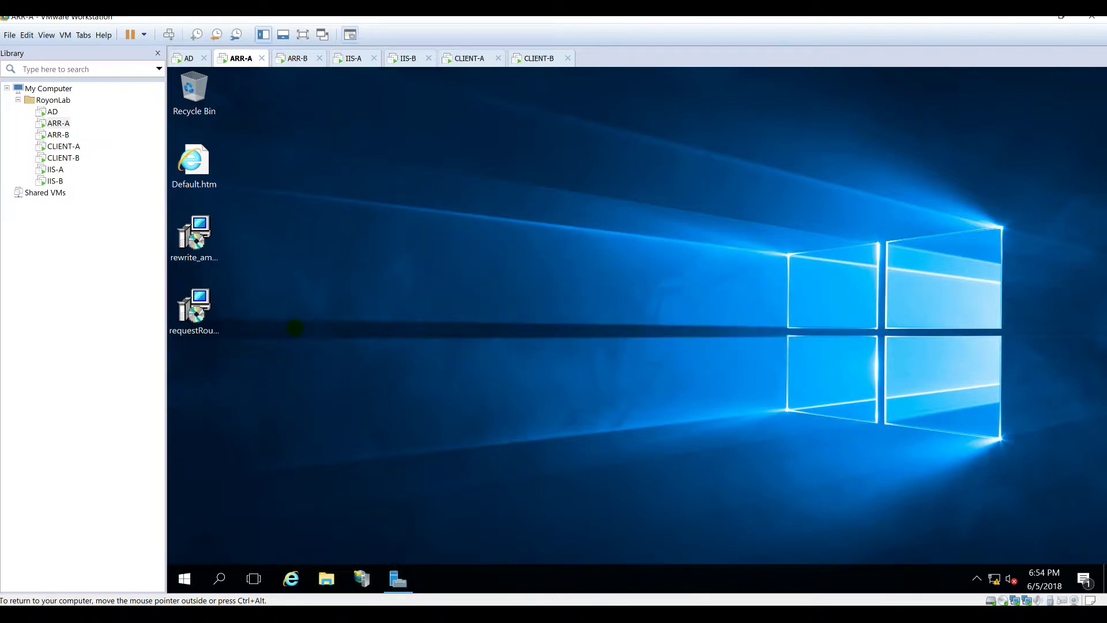
left_click_drag(289, 342, 219, 244)
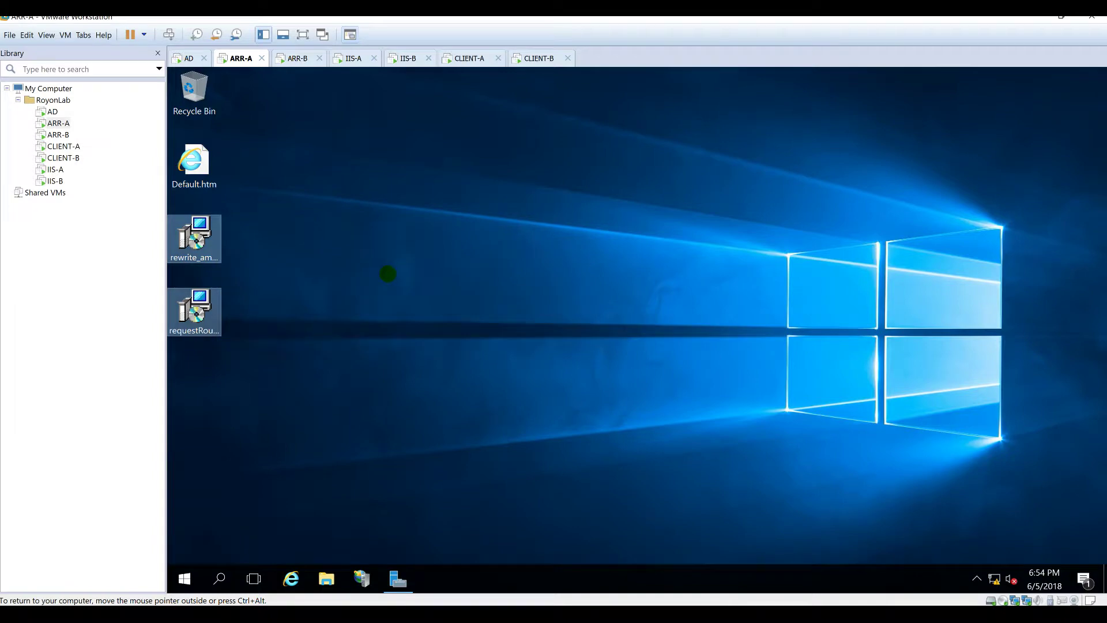
Step: Paste the two installers into C:\inetpub\ARRVHosts, approving the administrator prompt
left_click(326, 578)
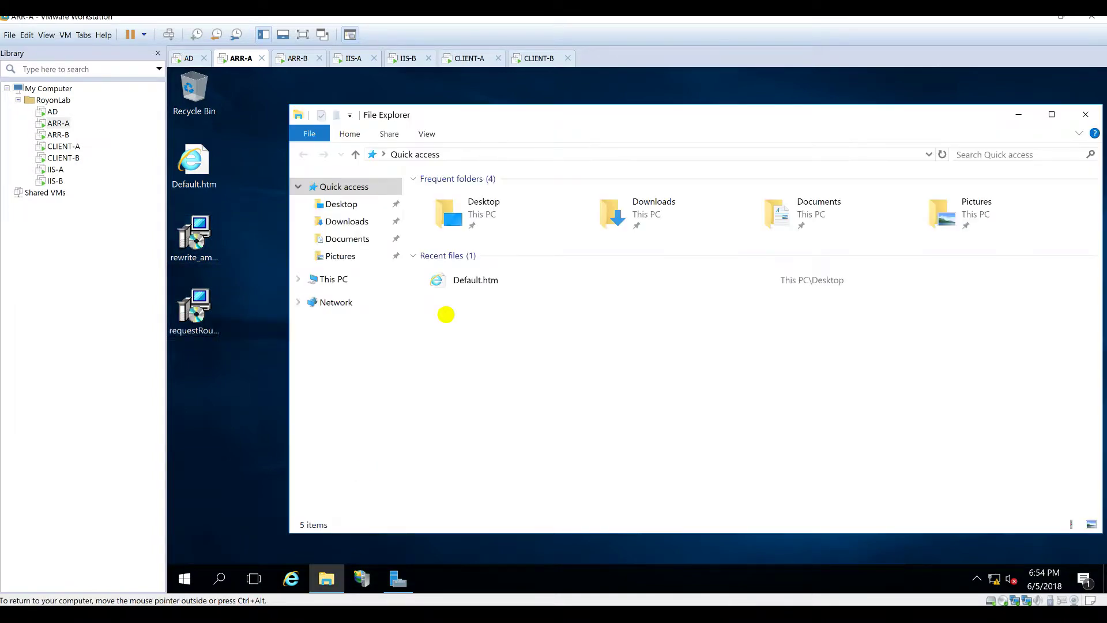
left_click(327, 278)
double_click(490, 297)
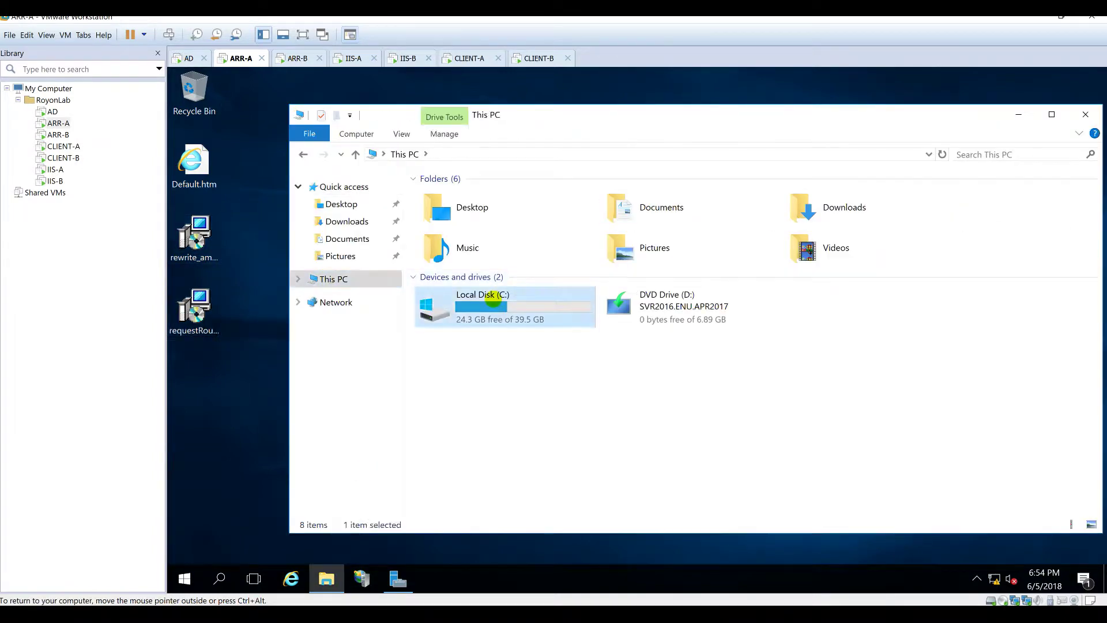
double_click(449, 196)
double_click(458, 213)
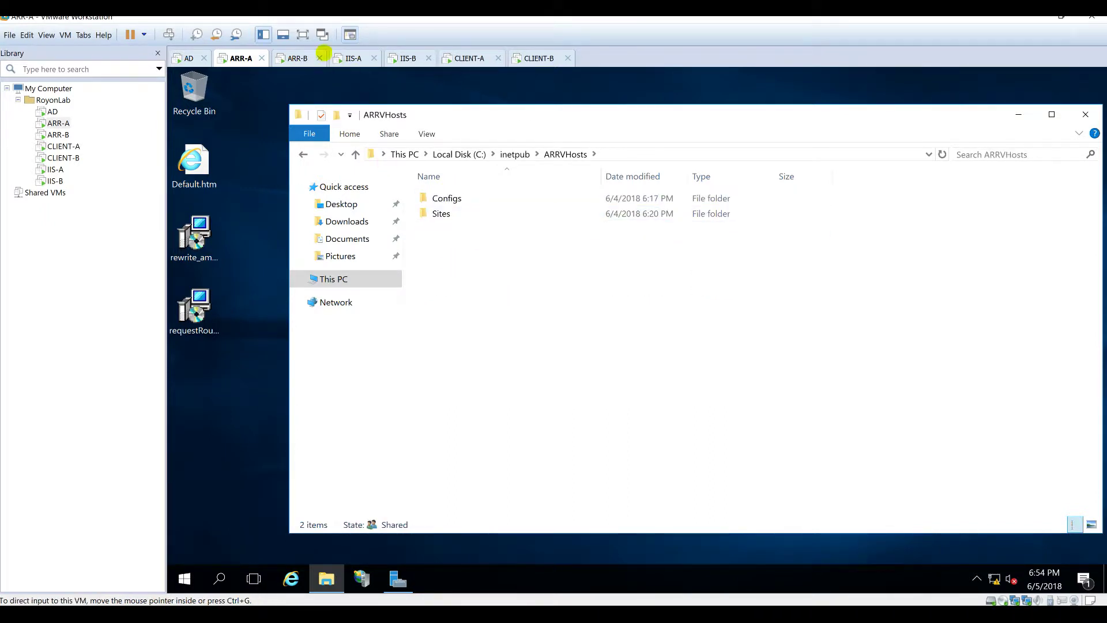
key("ctrl+v")
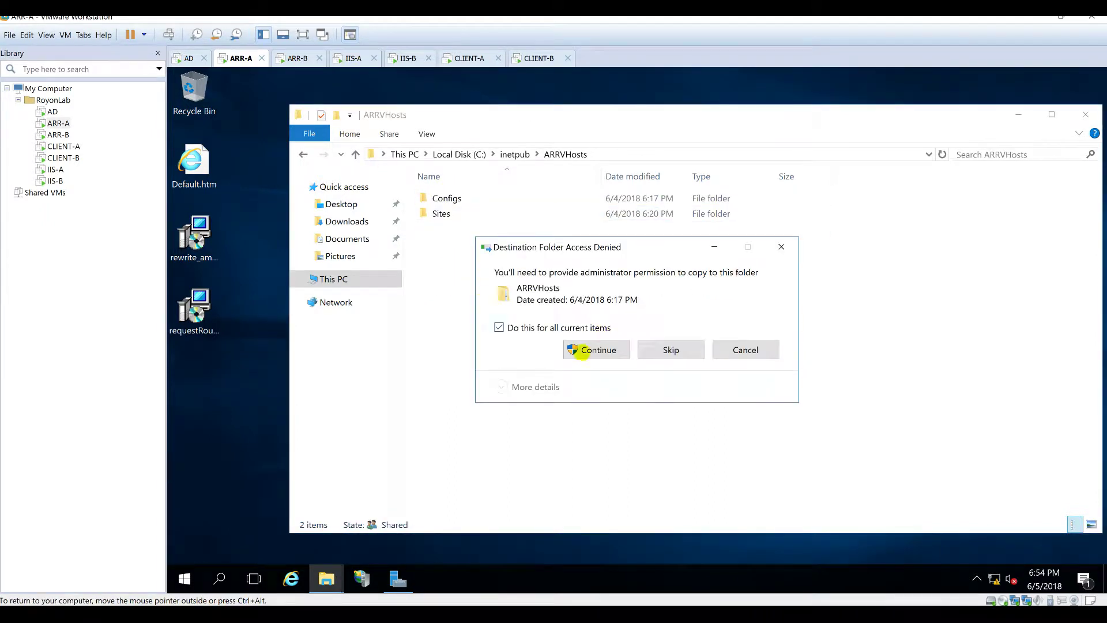
left_click(574, 349)
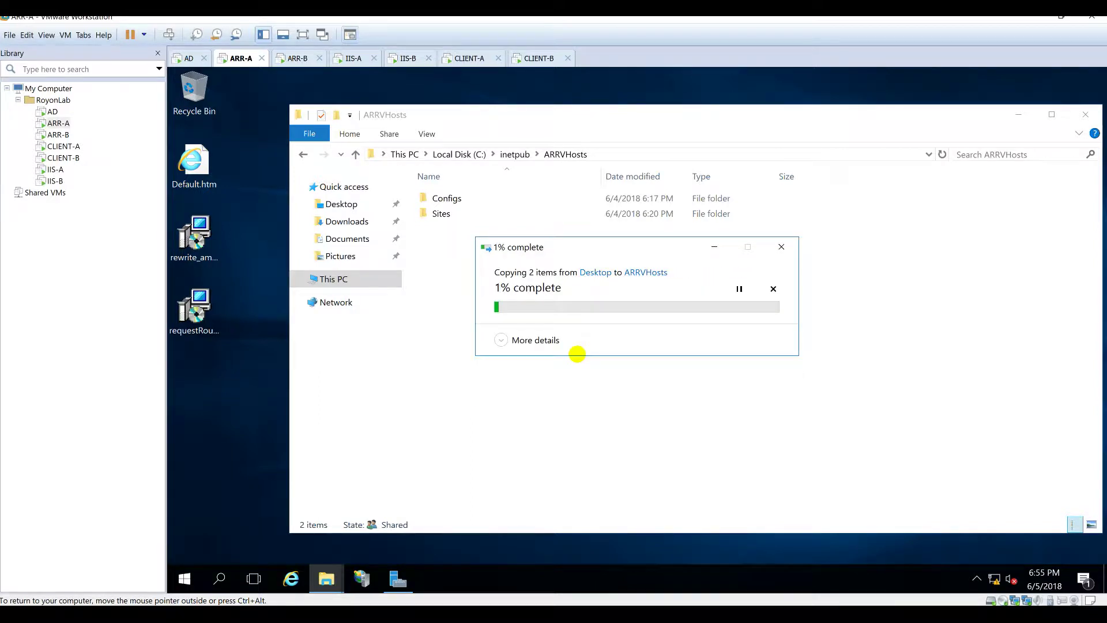
left_click(296, 59)
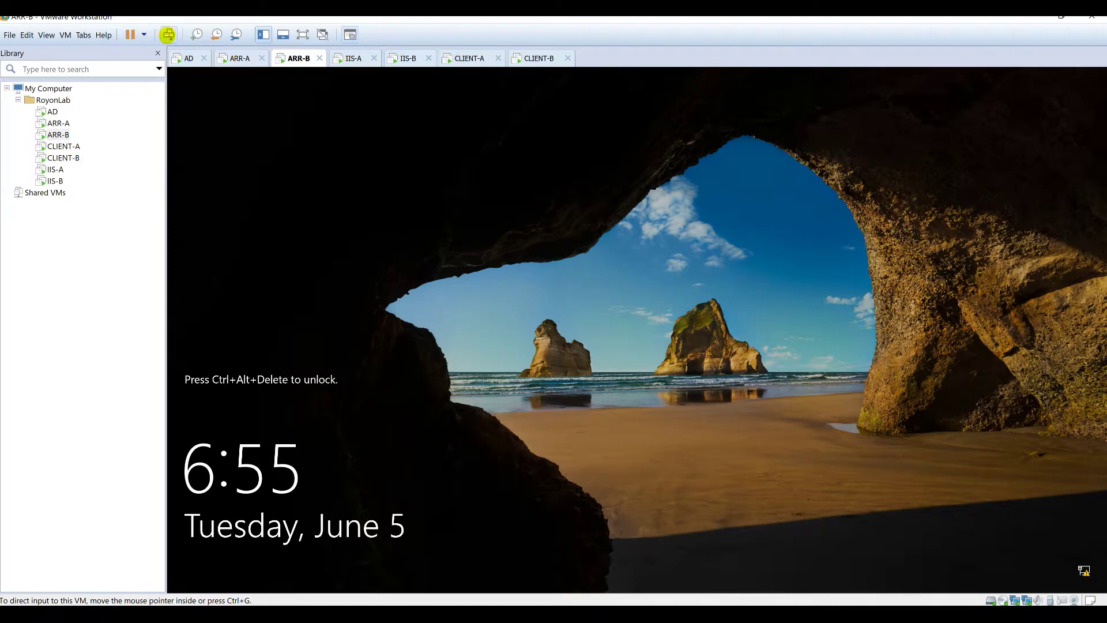
Step: Sign in to ARR-B and open C:\inetpub\ARRVHosts to find both installers
left_click(168, 35)
type("•••")
key("Return")
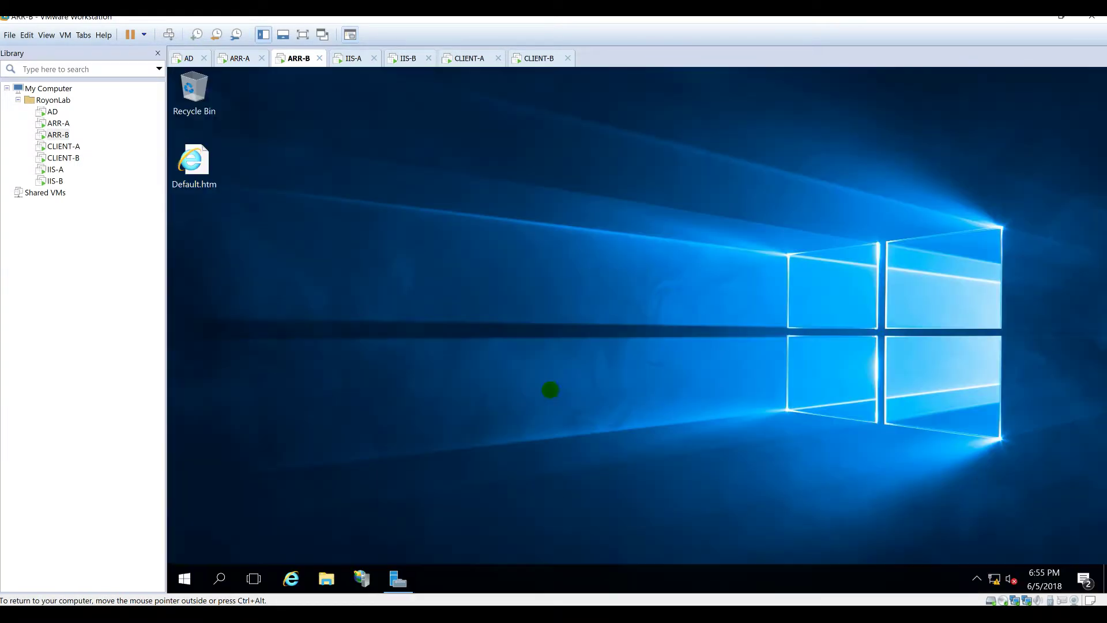
left_click(327, 579)
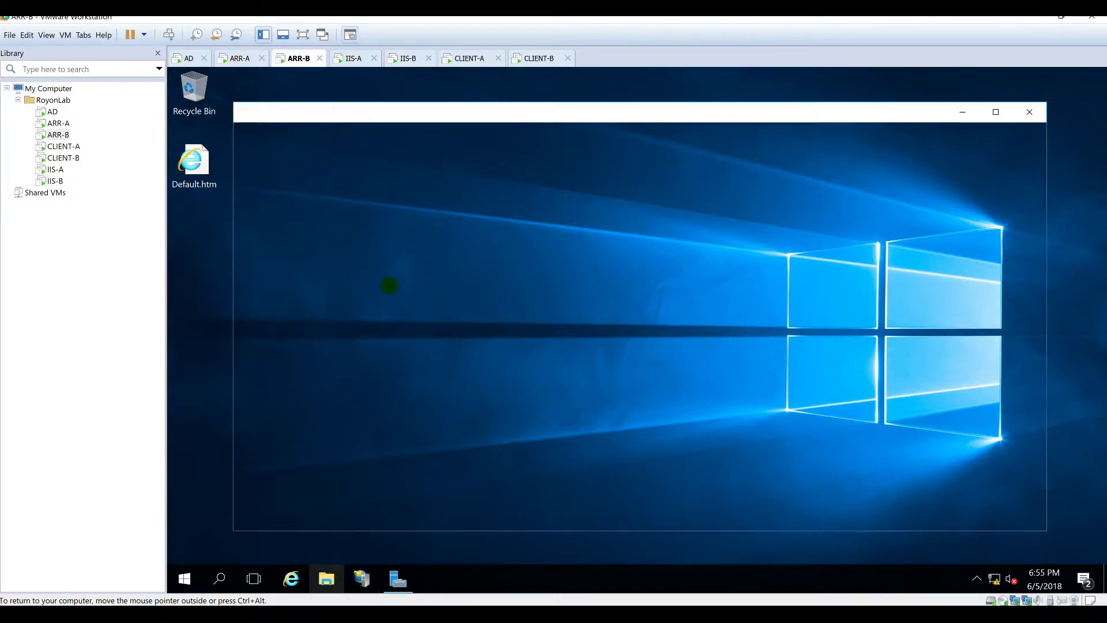
left_click(304, 275)
double_click(436, 296)
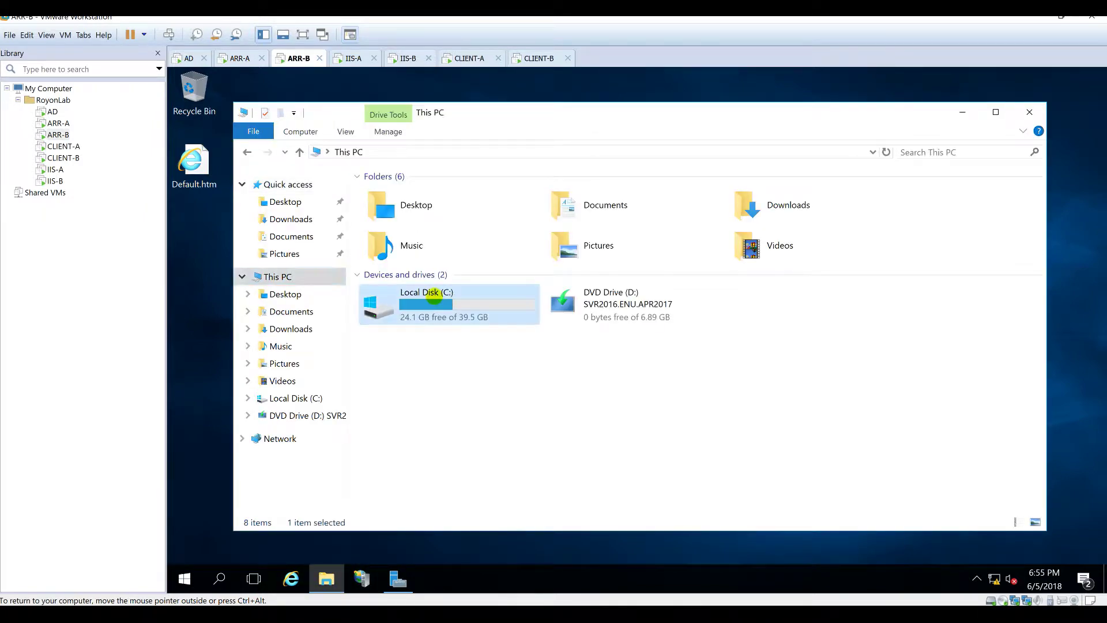
double_click(417, 202)
double_click(407, 213)
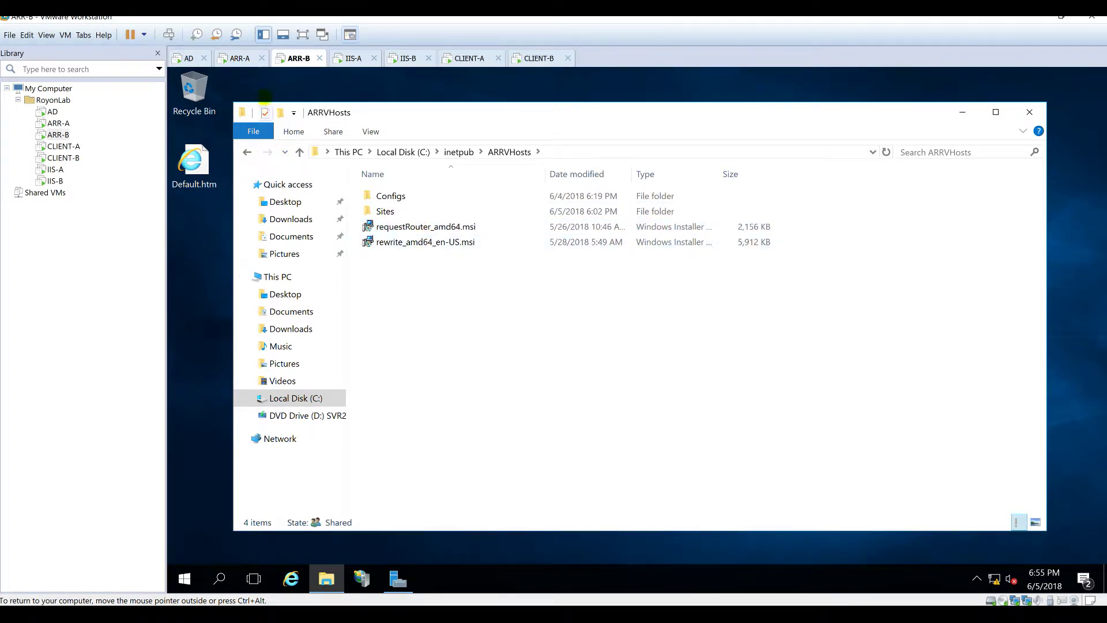
left_click(237, 58)
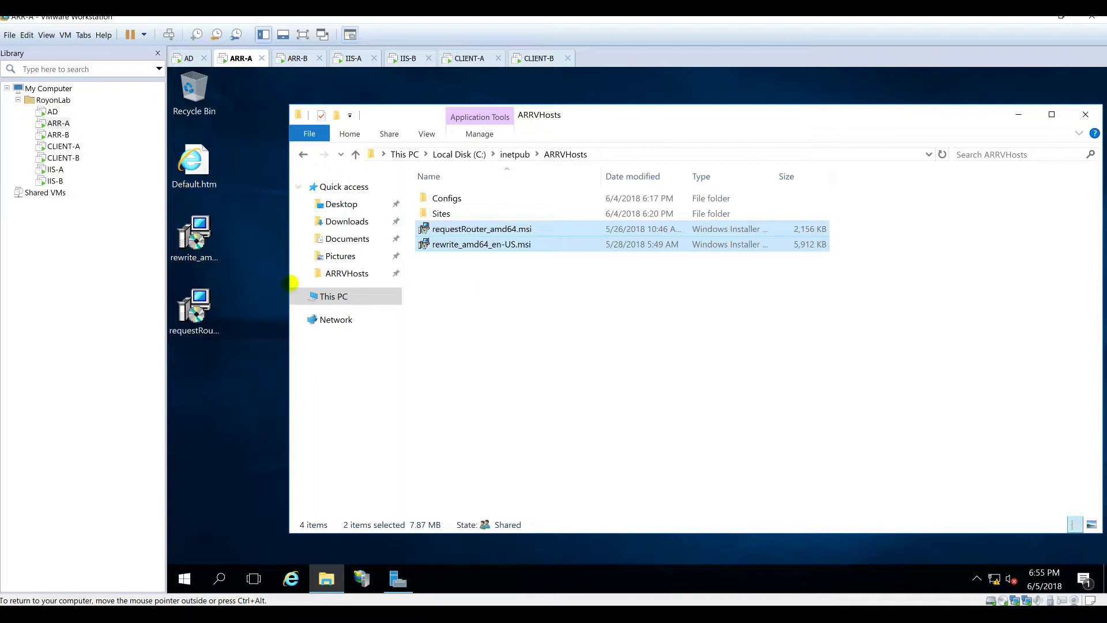
Step: Run requestRouter_amd64.msi on ARR-A's desktop through its setup wizard to Finish
left_click(1019, 114)
left_click(209, 305)
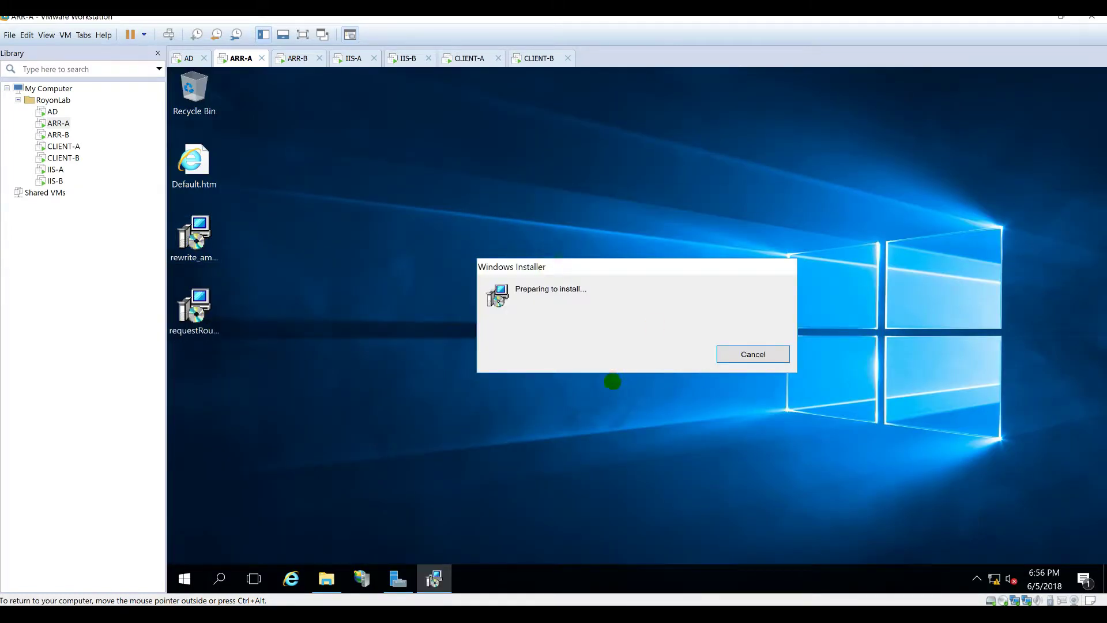
left_click_drag(609, 267, 608, 212)
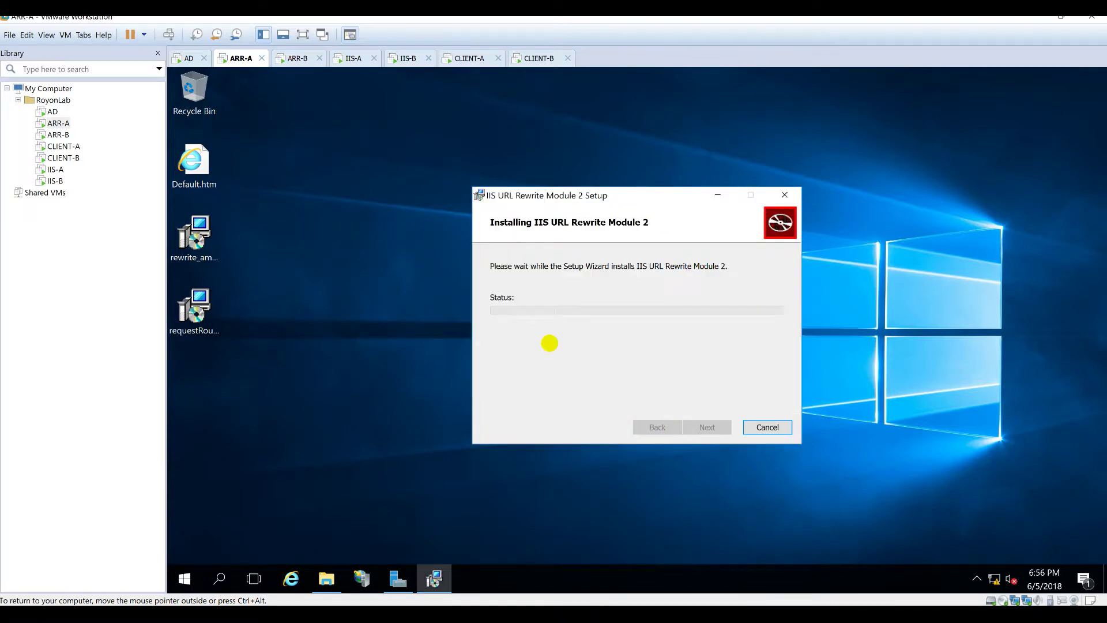
left_click(563, 419)
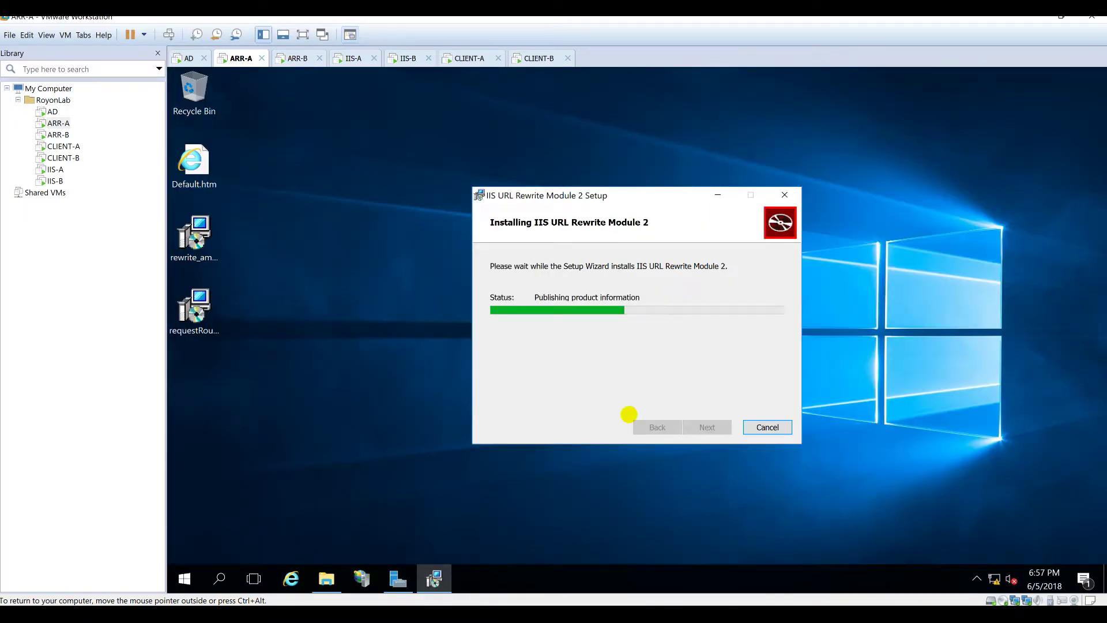
left_click(707, 425)
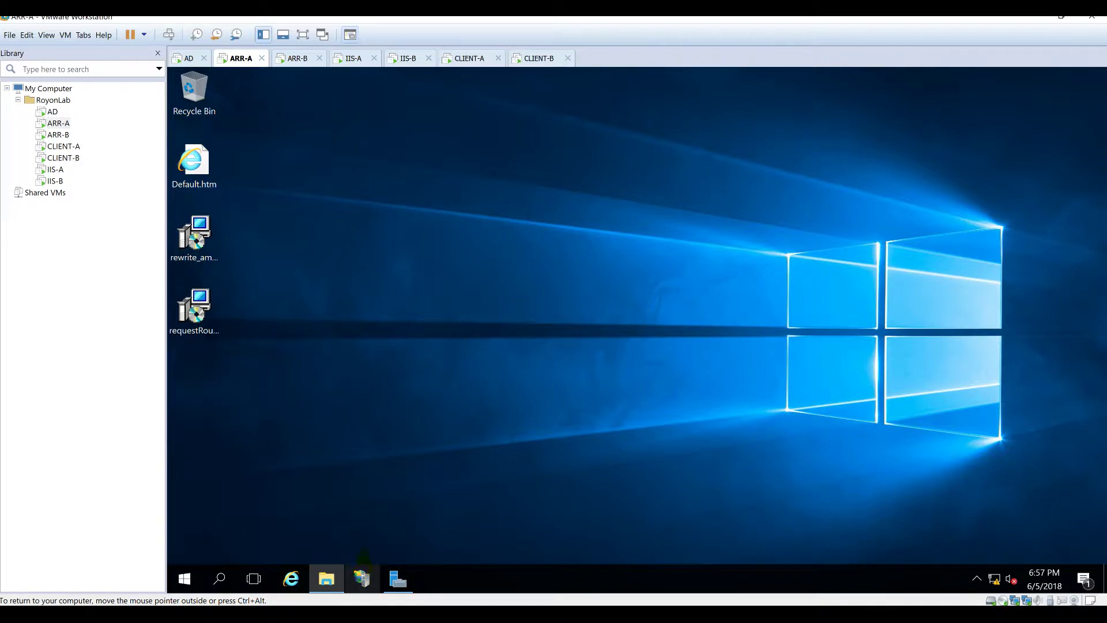
left_click(362, 578)
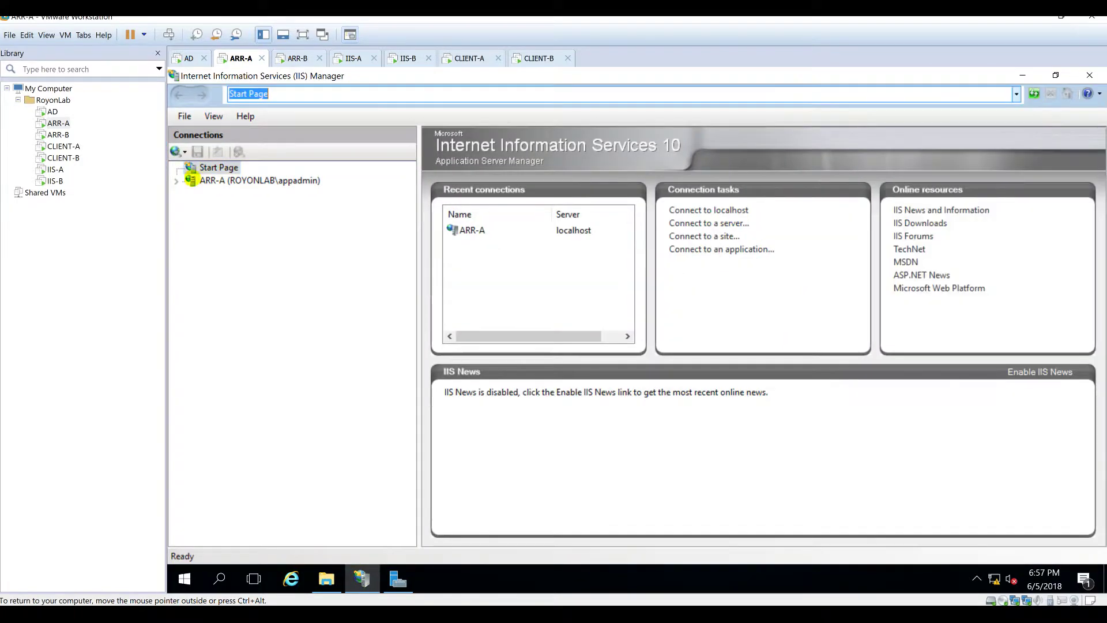
Step: In ARR-A's IIS Manager, confirm URL Rewrite is available and open Server Farms
left_click(232, 182)
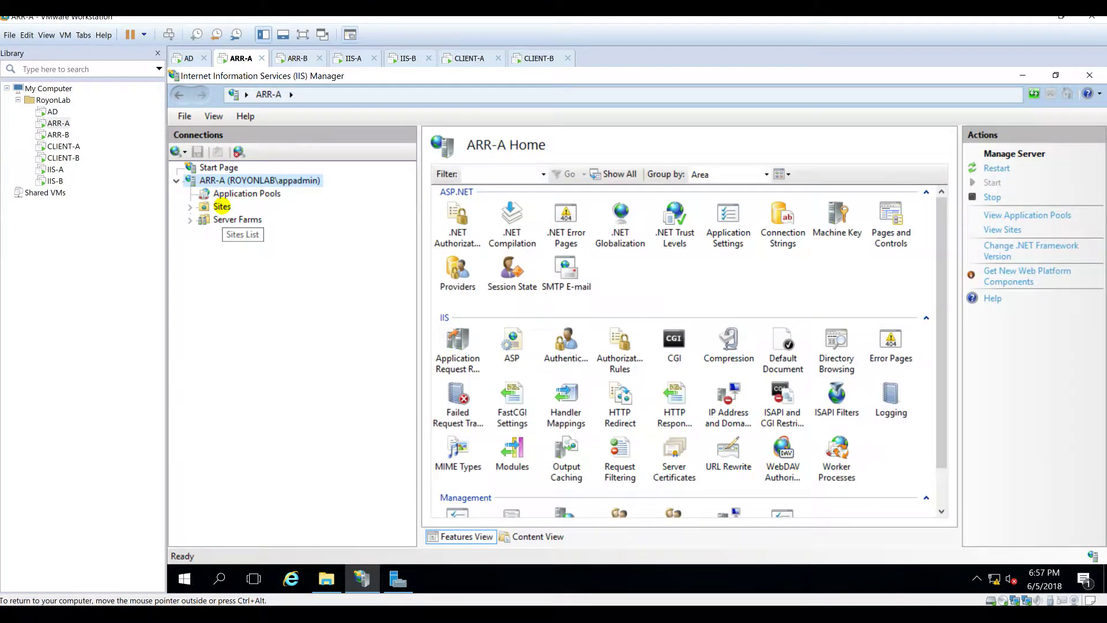
left_click(222, 206)
left_click(238, 220)
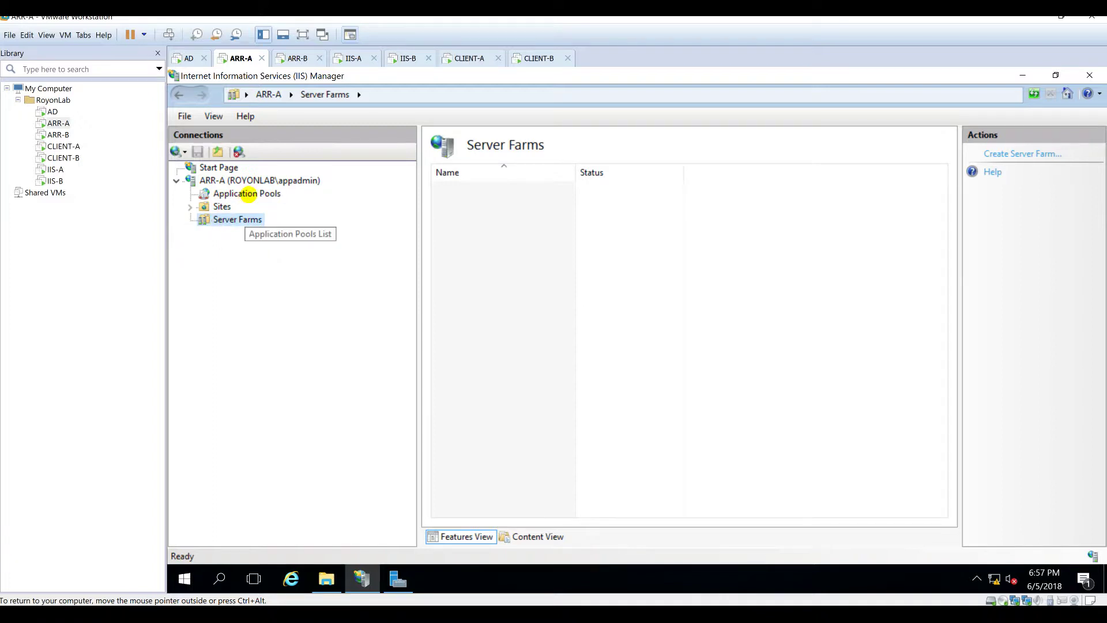
left_click(248, 194)
left_click(247, 180)
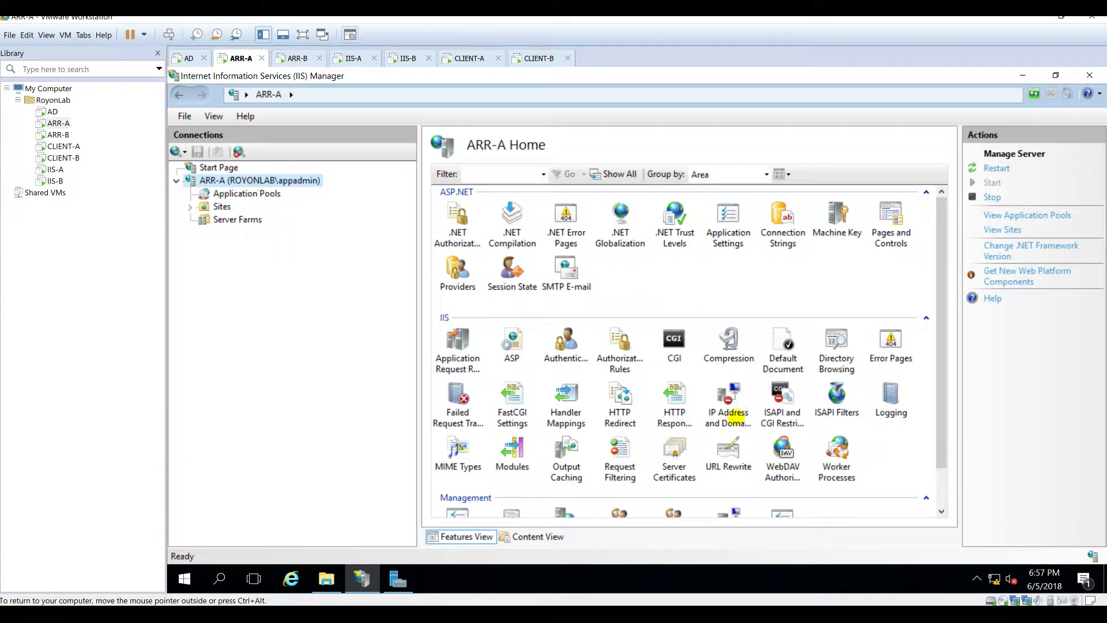
left_click(728, 460)
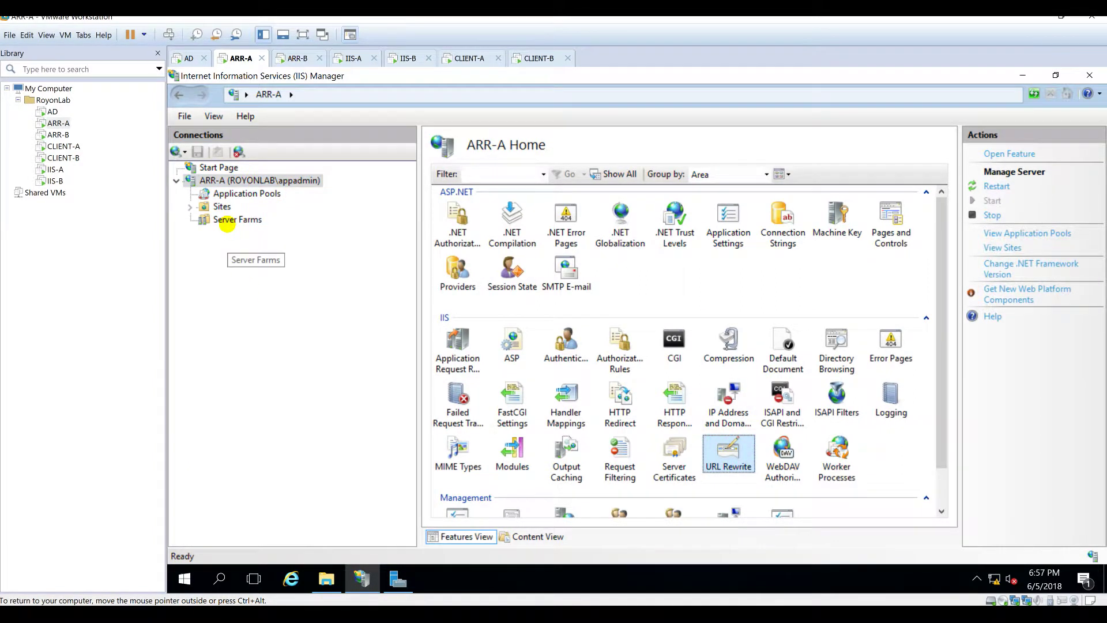
left_click(226, 222)
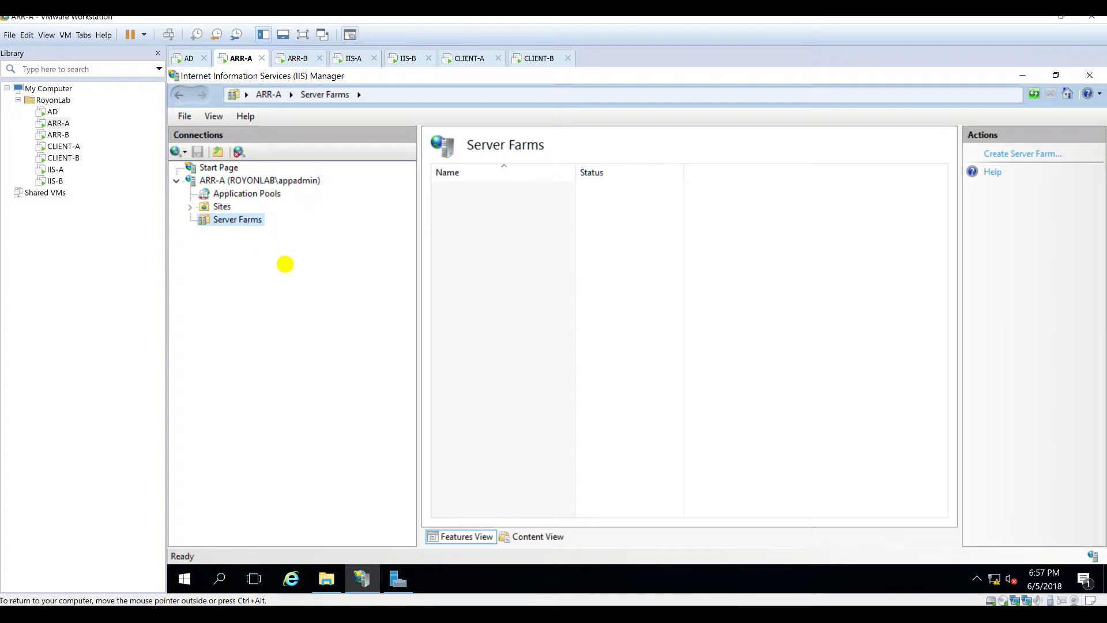
Step: Create a new server farm with iis-a.royonlab.local and iis-b.royonlab.local as servers
left_click(996, 153)
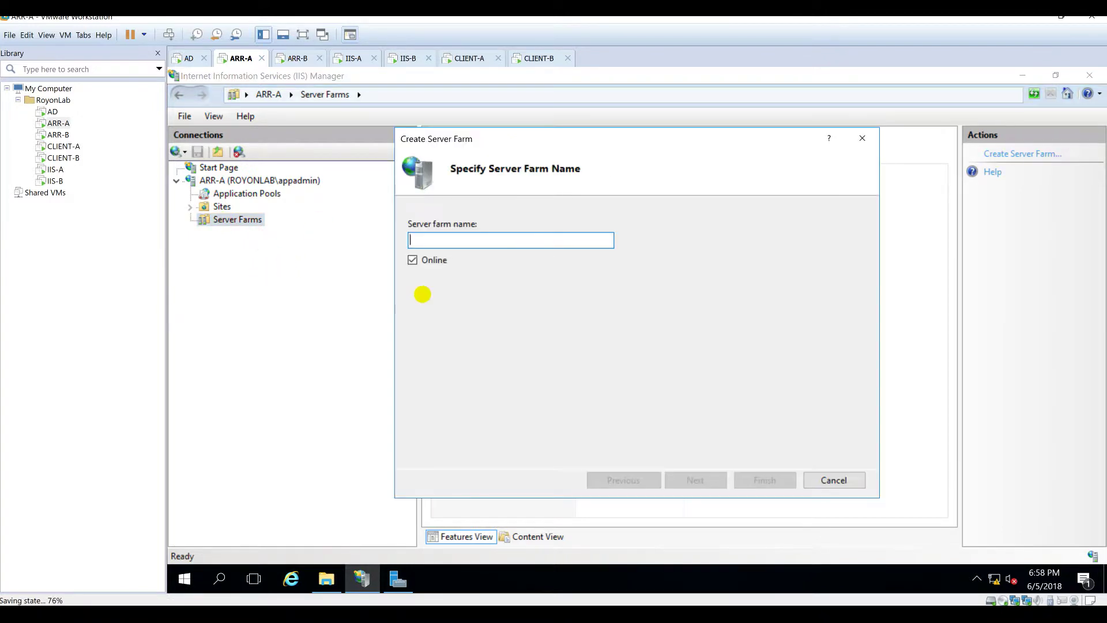
type("royonlab.local")
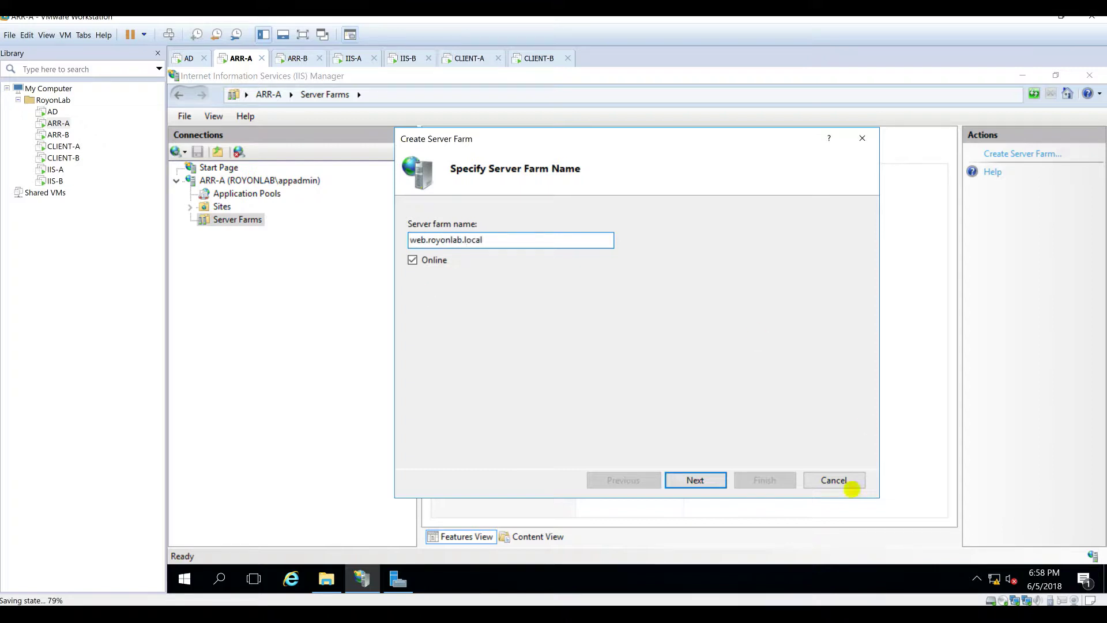
left_click(686, 478)
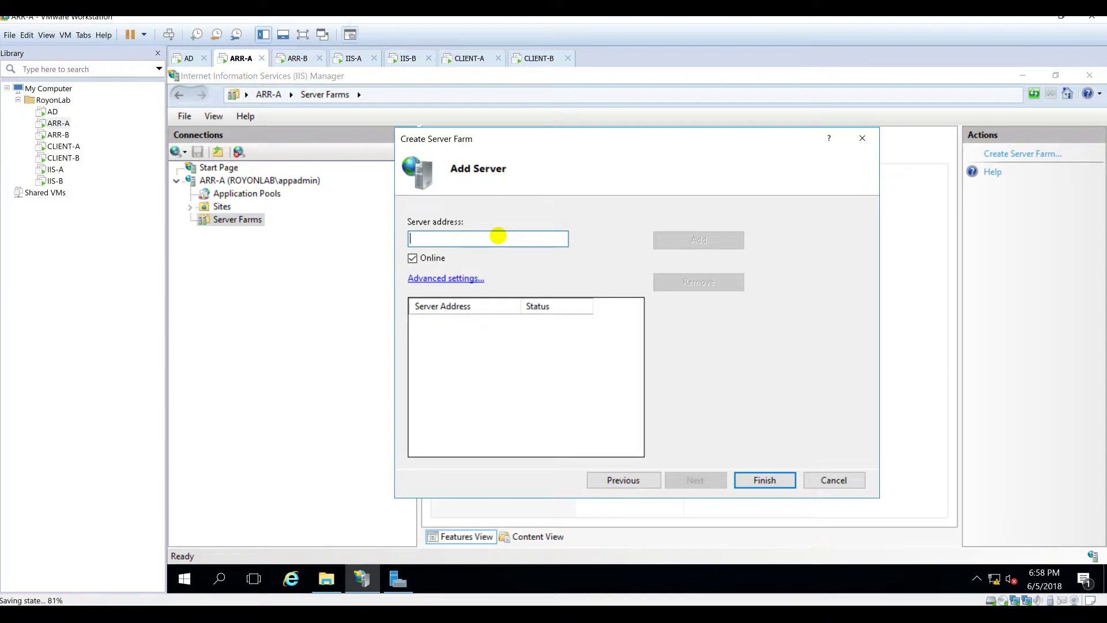
type("iss-")
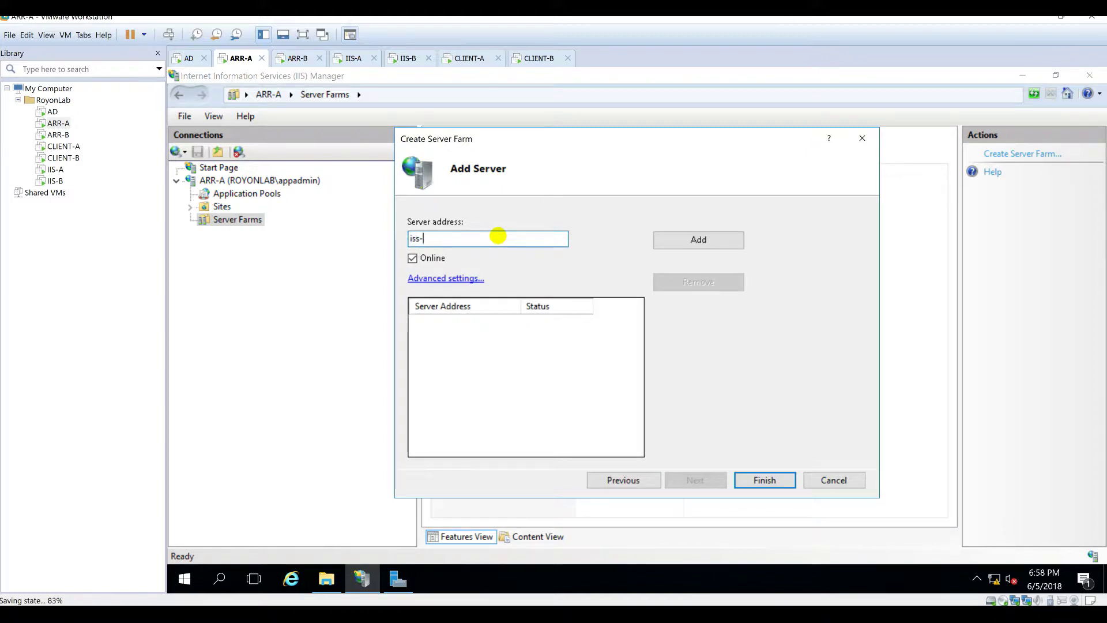
type("is")
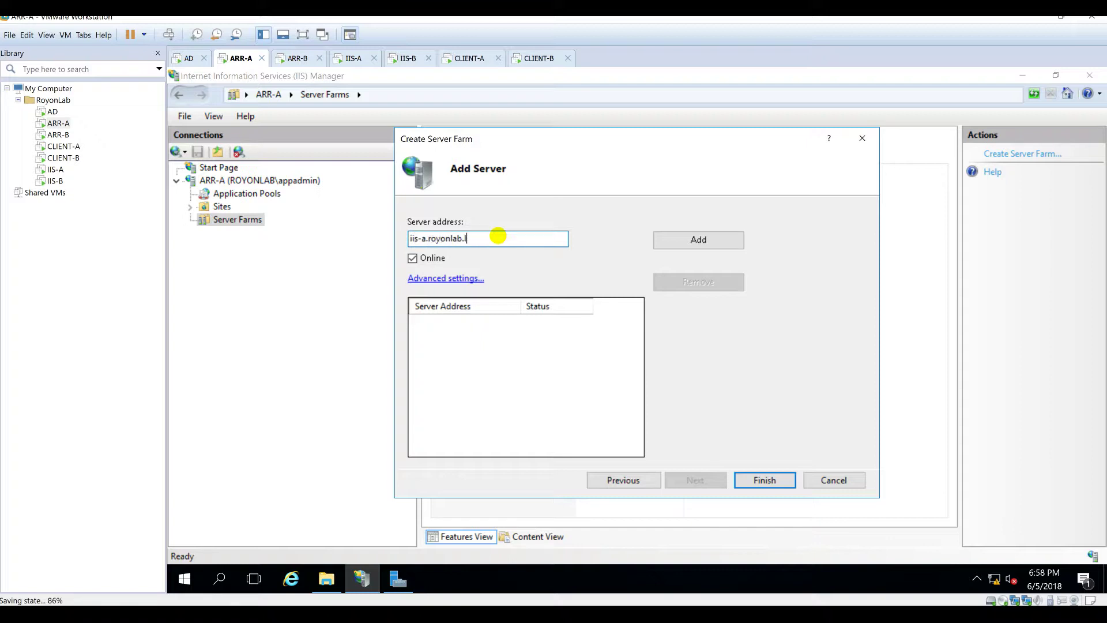
left_click(674, 239)
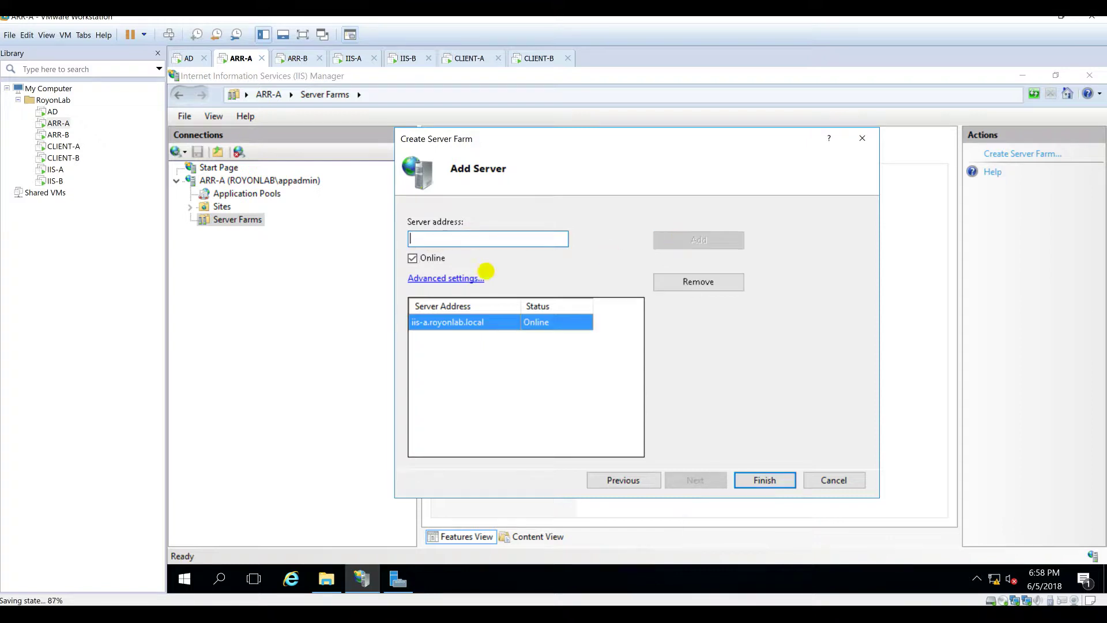
type("i")
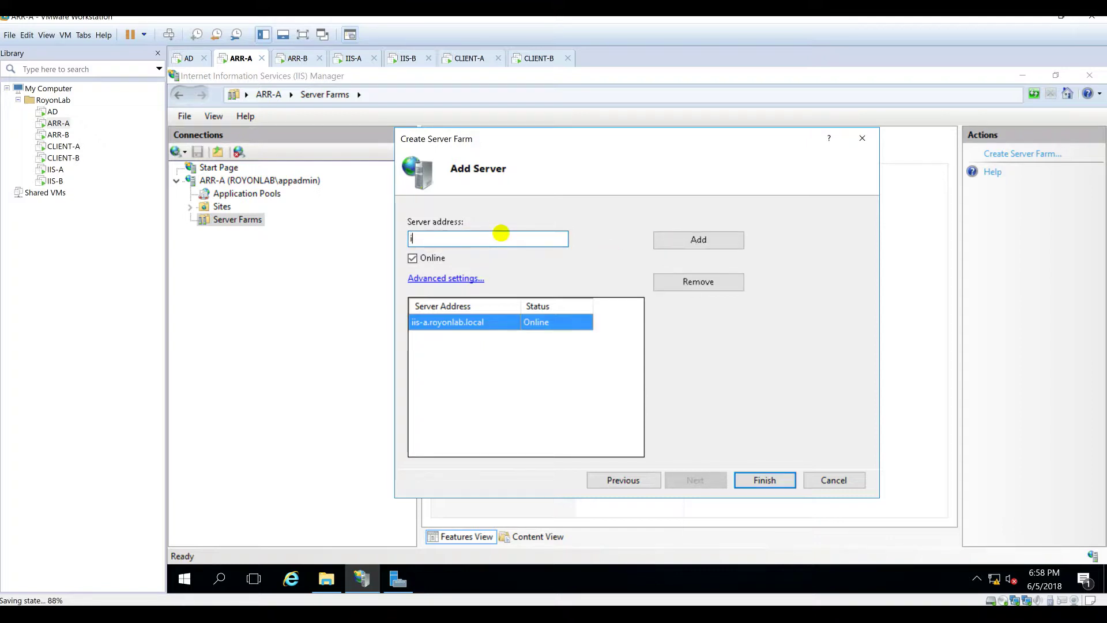
type("is0")
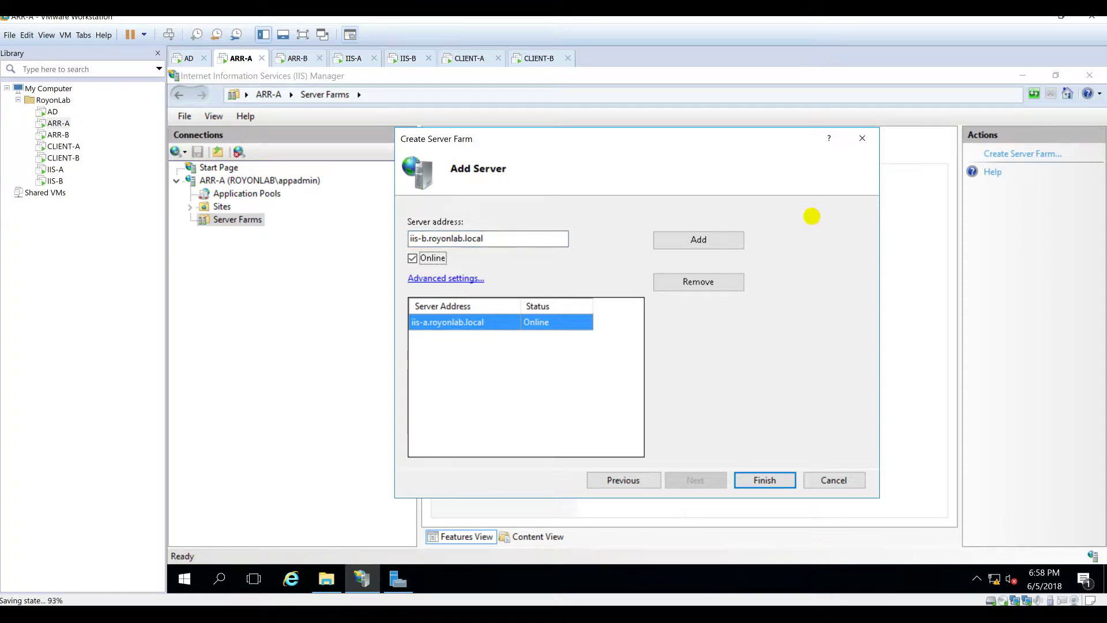
left_click(736, 240)
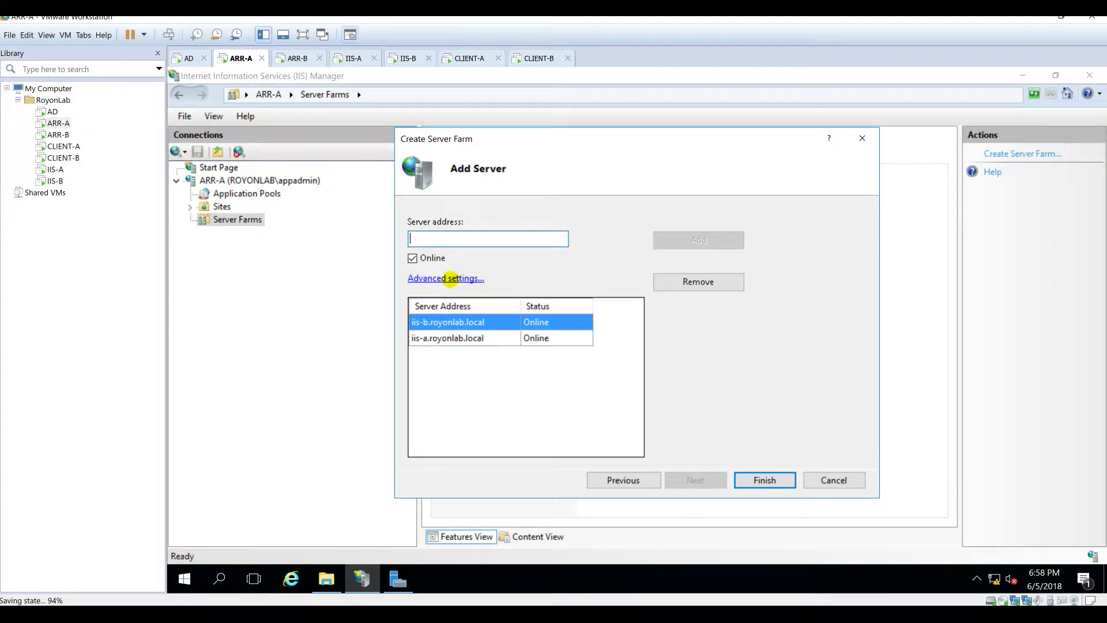
Step: Review the advanced applicationRequestRouting settings, including weight, and finish the farm
left_click(447, 279)
double_click(447, 317)
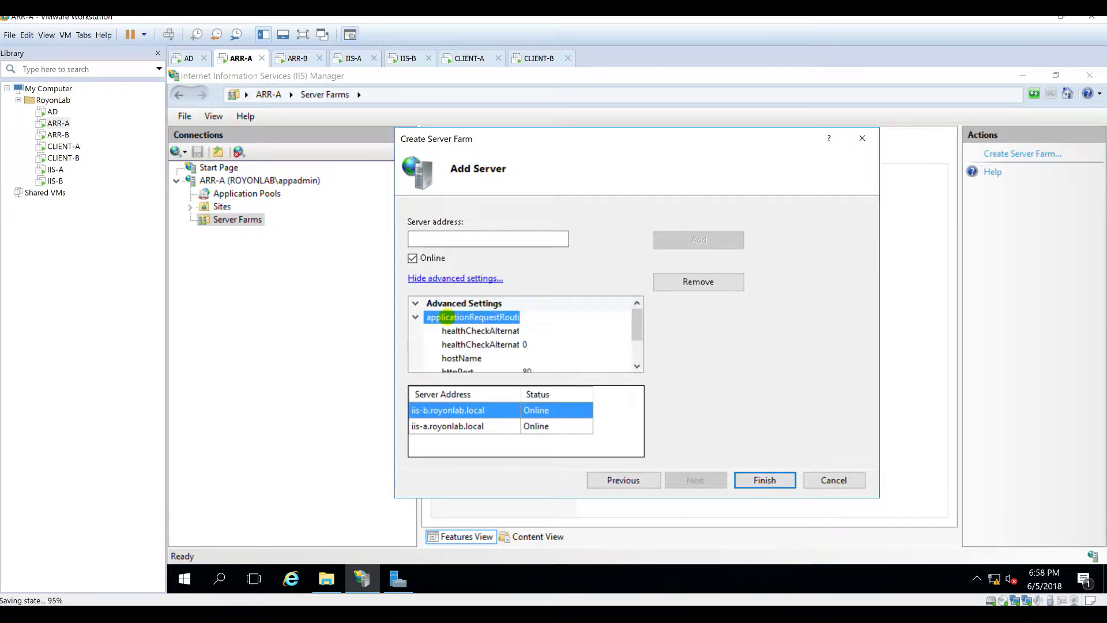
scroll(501, 340, "down", 1)
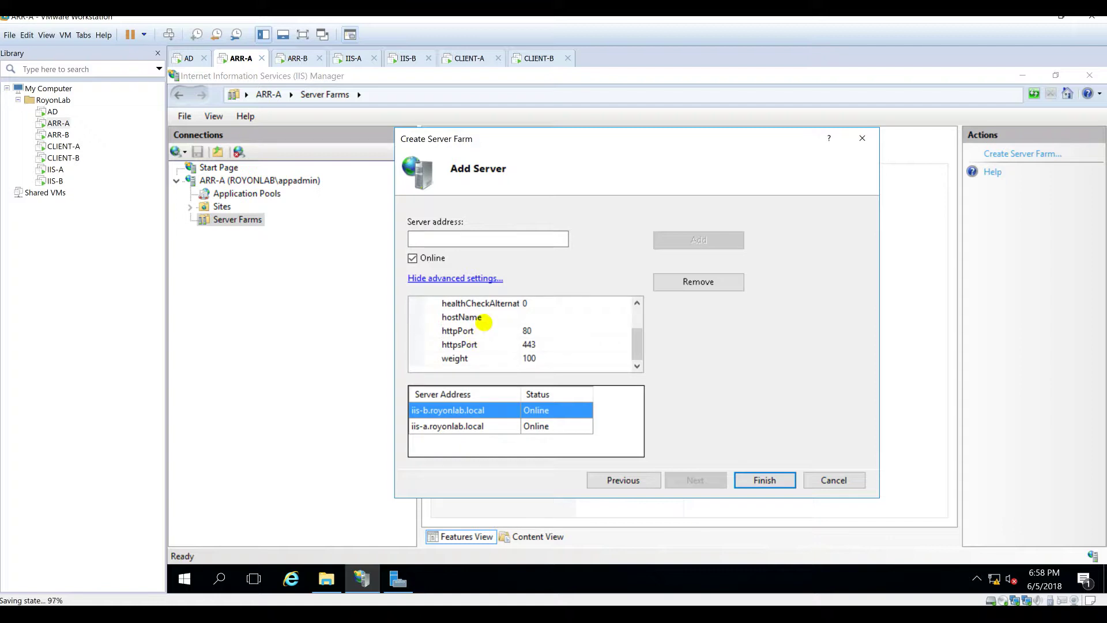
left_click(471, 357)
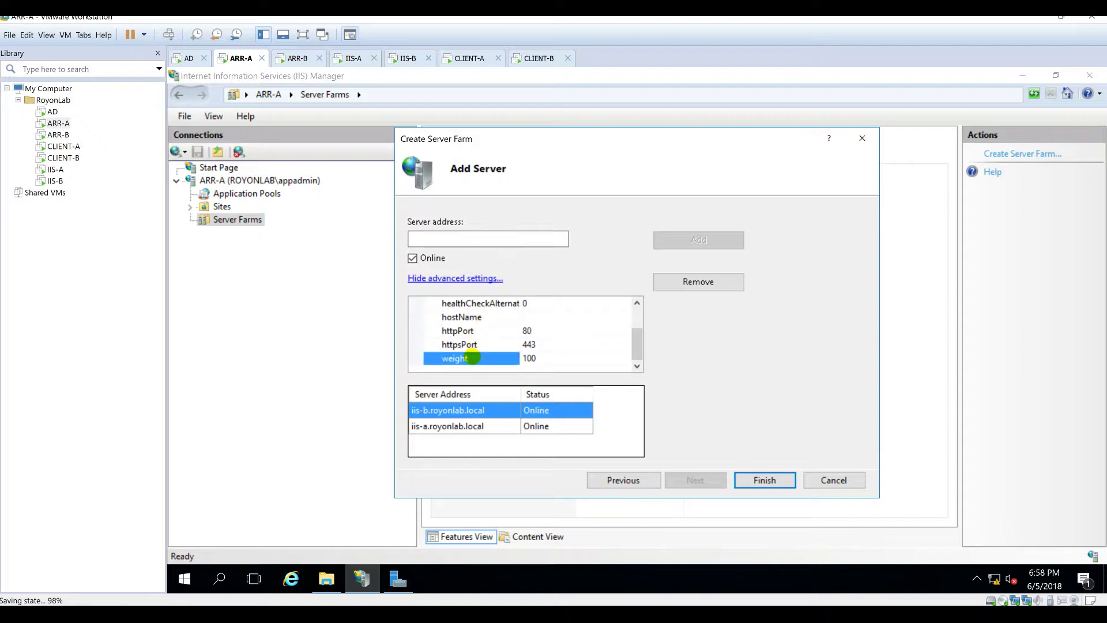
mouse_move(638, 338)
left_mouse_down()
mouse_move(638, 315)
mouse_move(638, 352)
left_mouse_up()
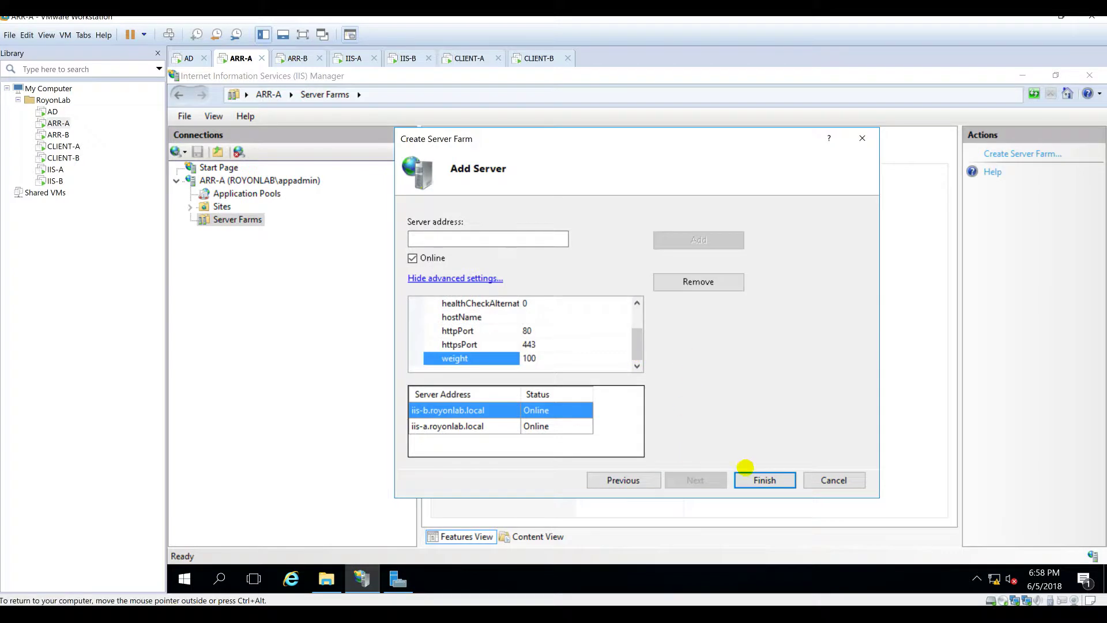
left_click(762, 478)
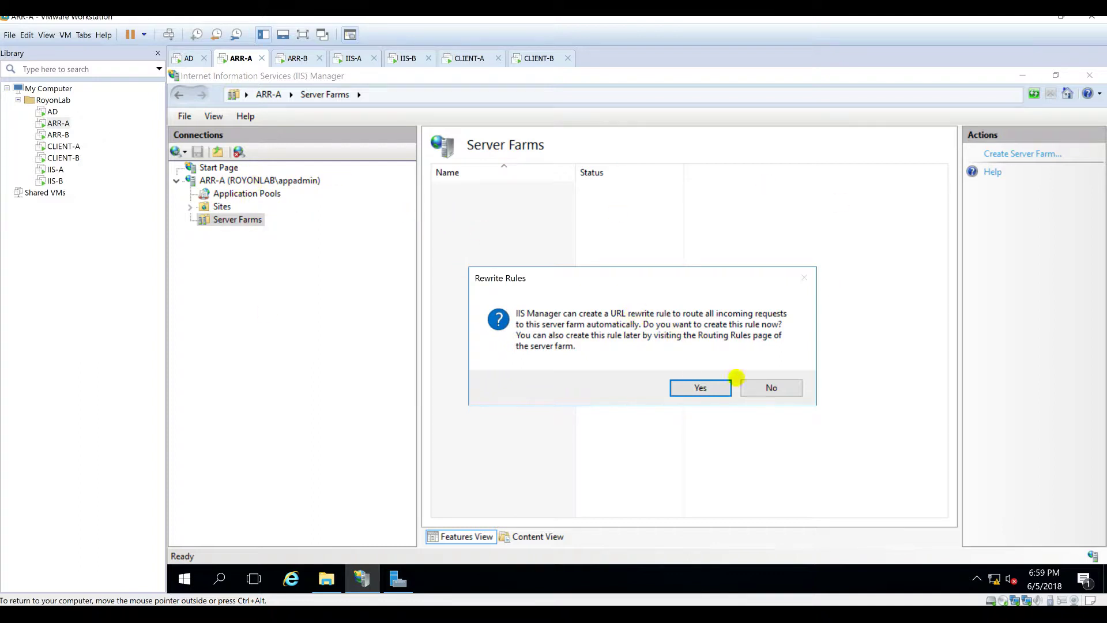
Step: Decline the automatic rewrite rule and check web.royonlab.local's servers list
left_click(760, 386)
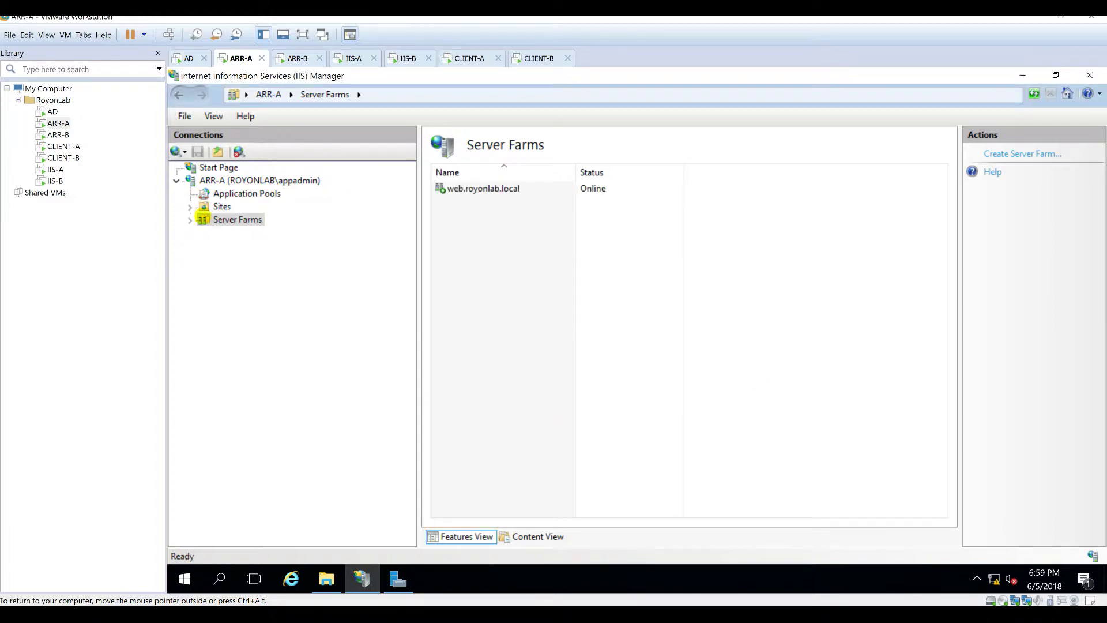
double_click(220, 219)
double_click(257, 232)
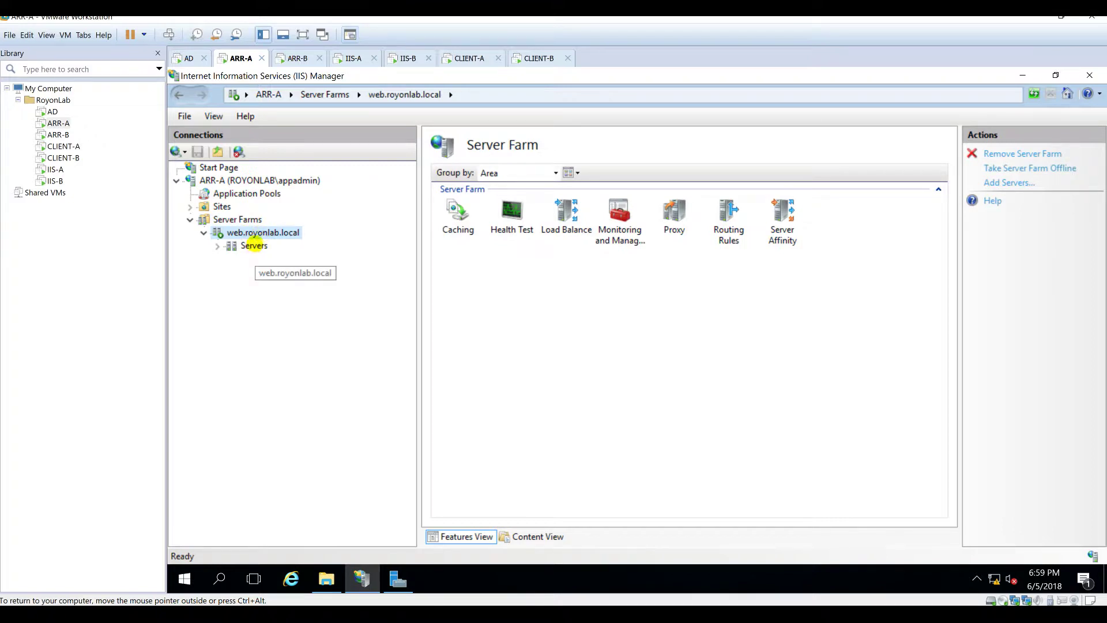
left_click(254, 245)
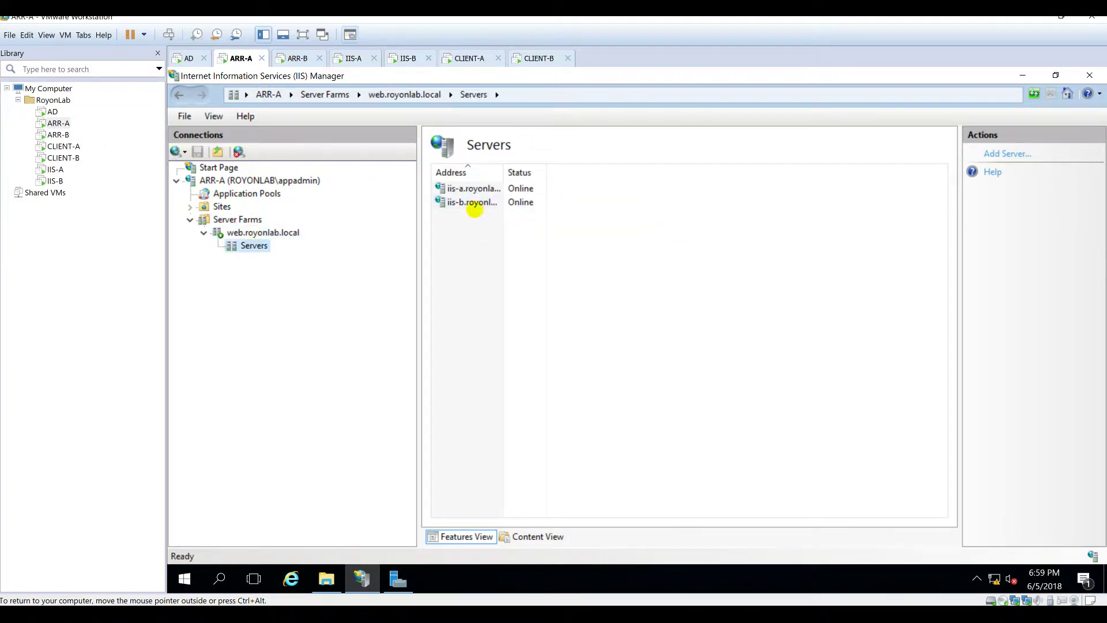
left_click(256, 233)
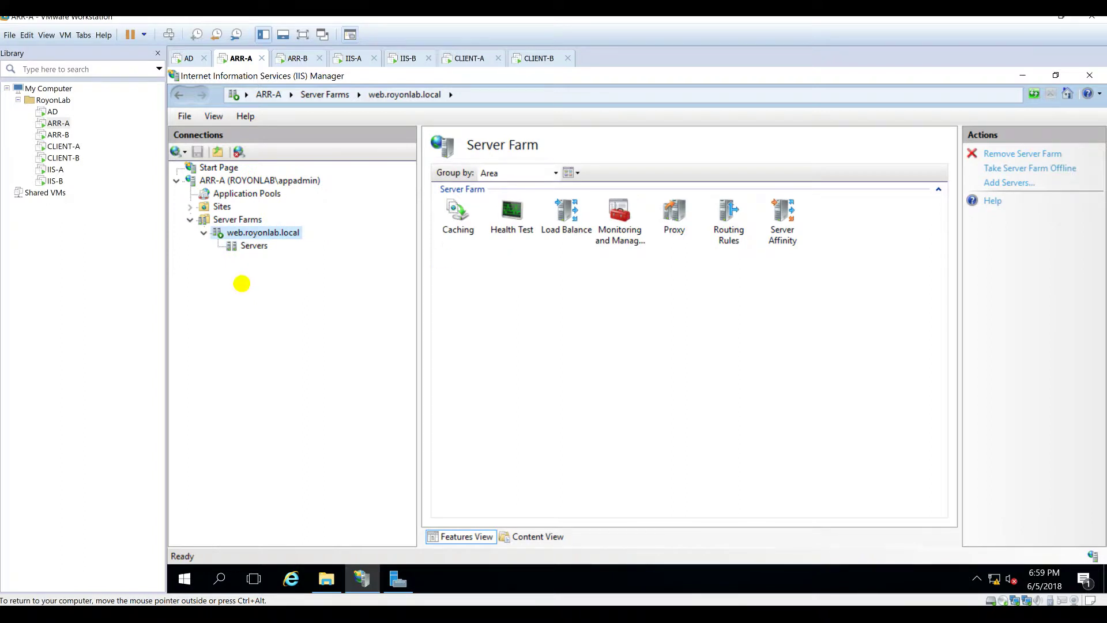
Step: Look over the farm's Caching, Monitoring, Proxy, Routing Rules and Server Affinity features
left_click(461, 221)
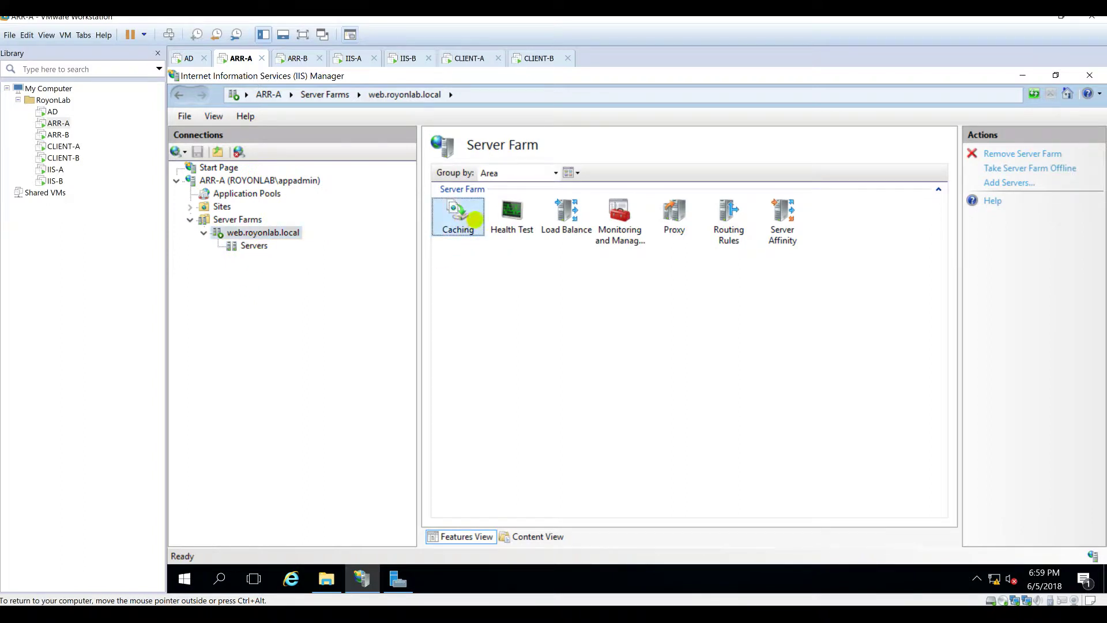
double_click(455, 231)
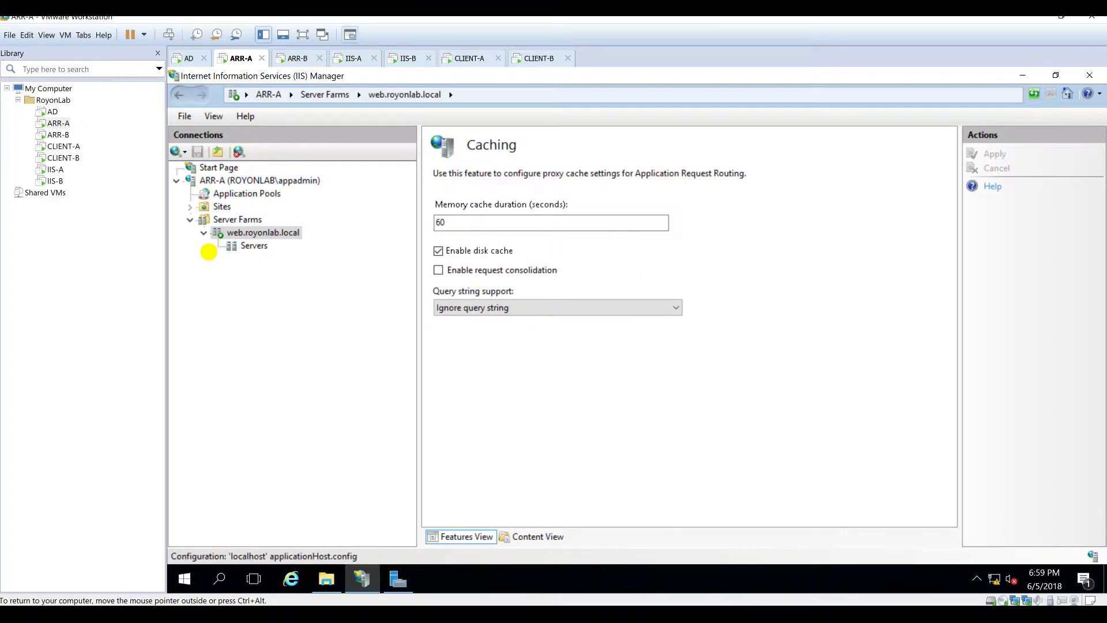
left_click(263, 233)
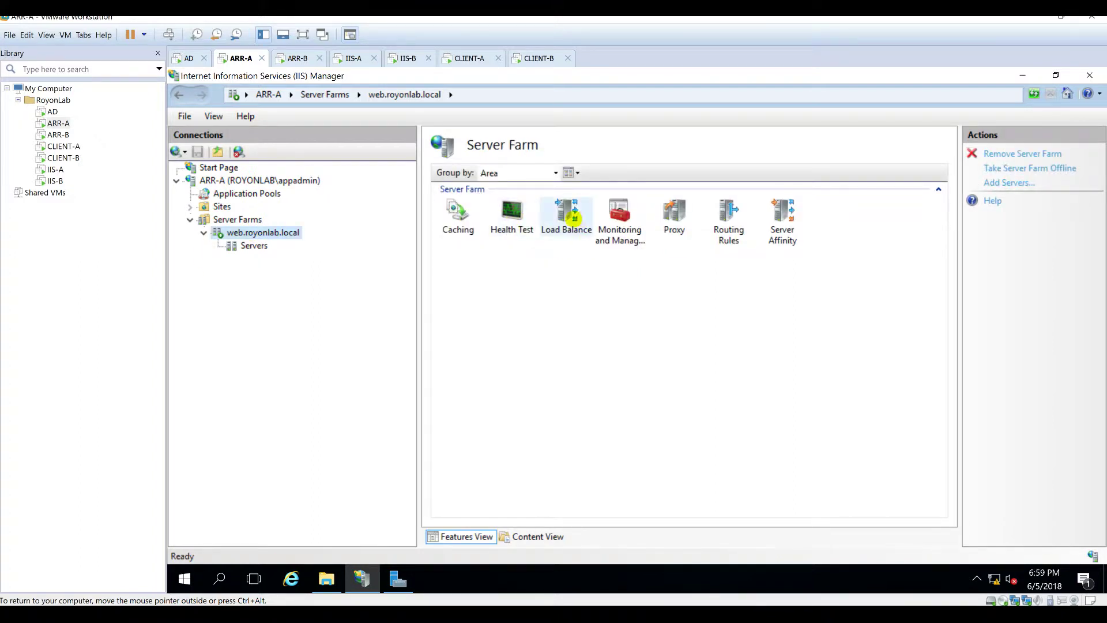
left_click(622, 248)
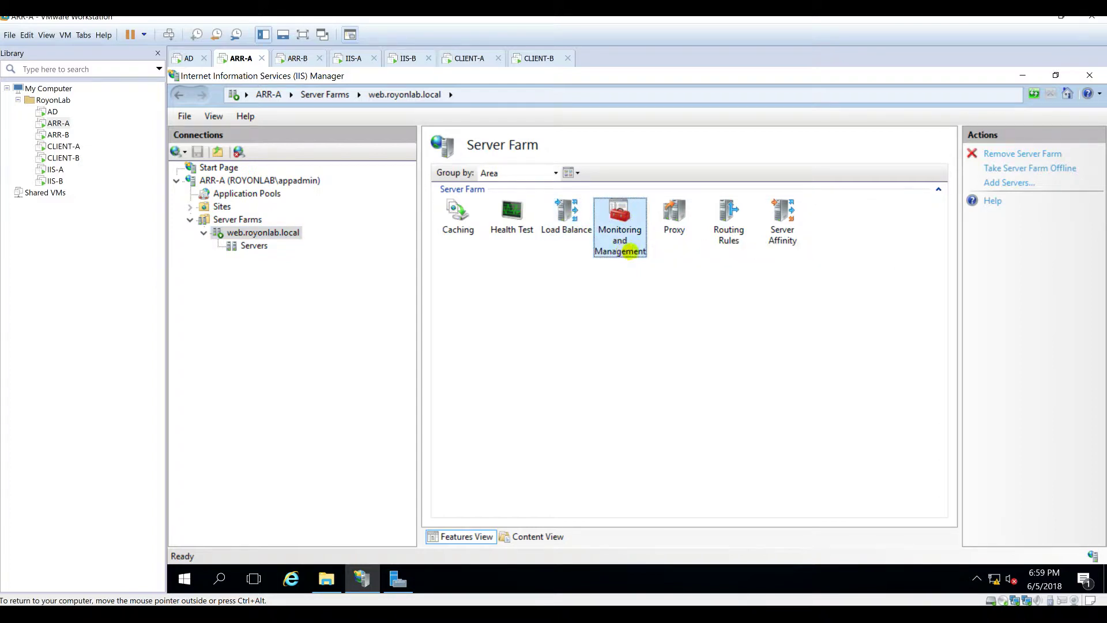
left_click(674, 216)
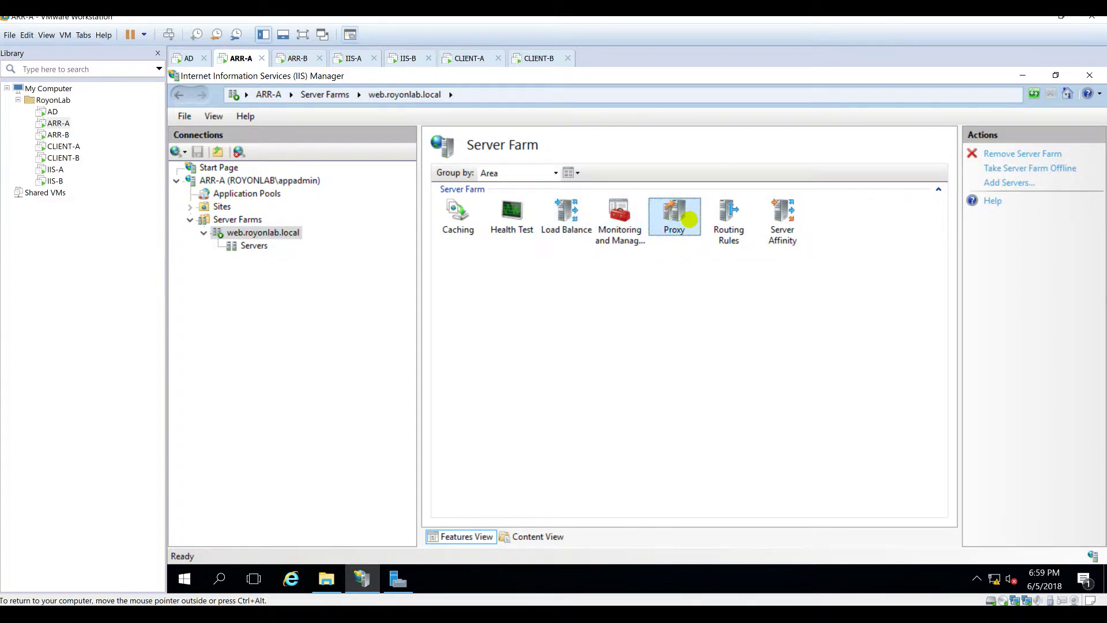
left_click(730, 240)
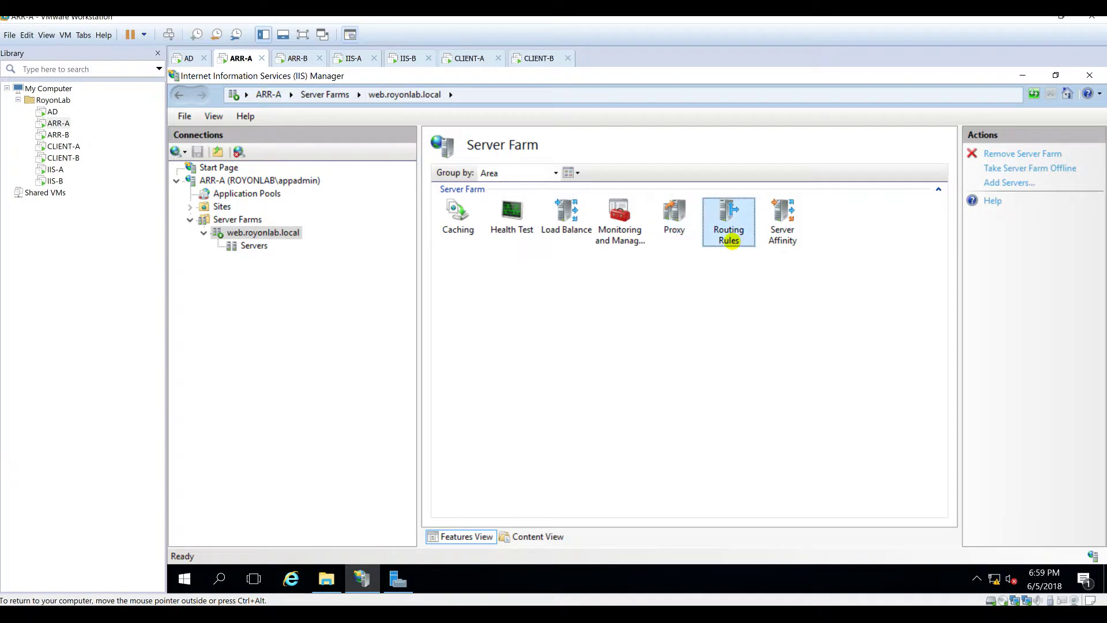
left_click(780, 237)
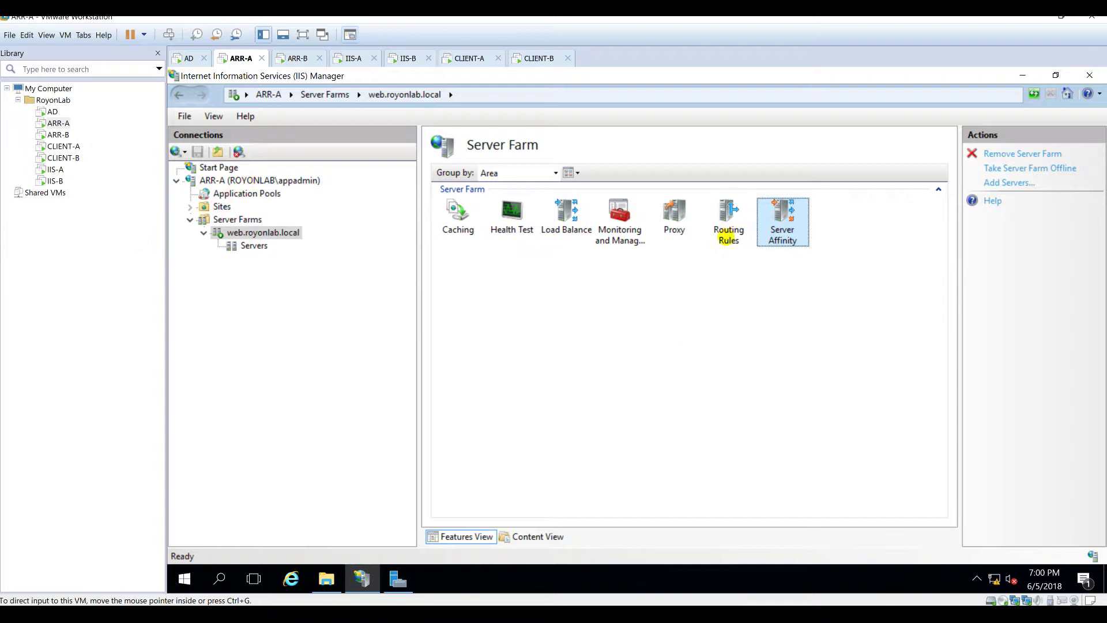
Step: On ARR-A, create a blank inbound URL Rewrite rule named 'web.royonlab.local.routing.rule'
left_click(247, 181)
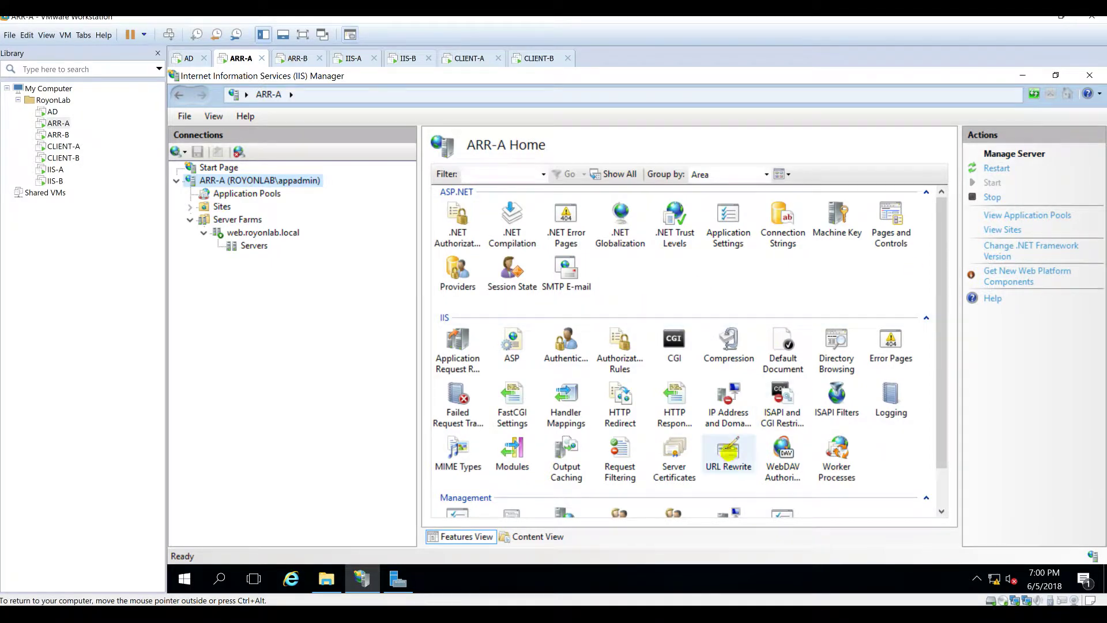
double_click(727, 433)
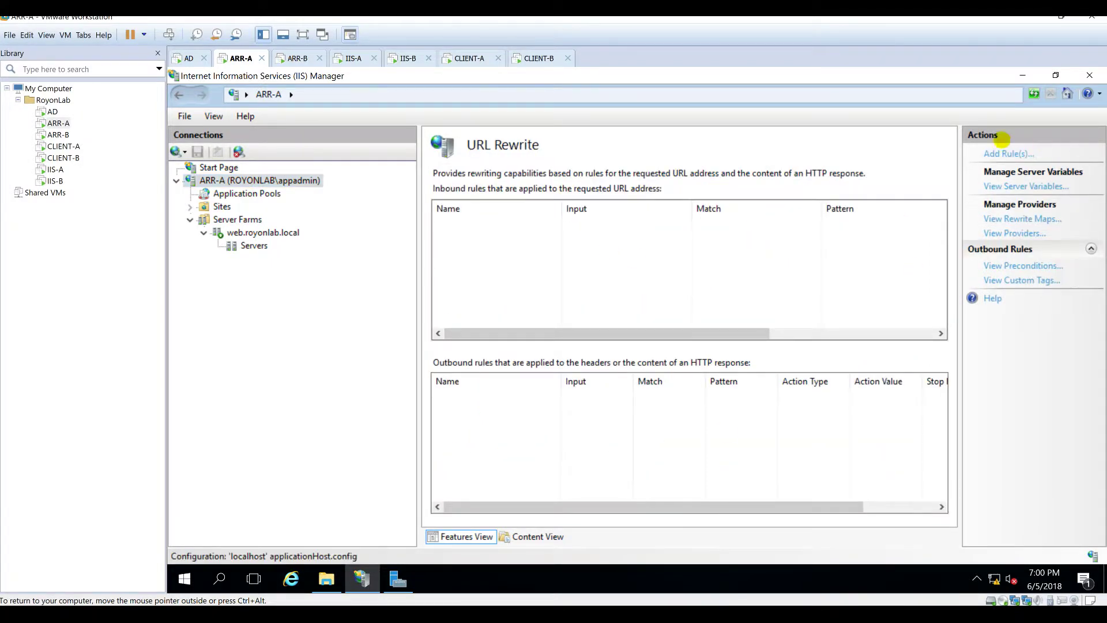
left_click(990, 152)
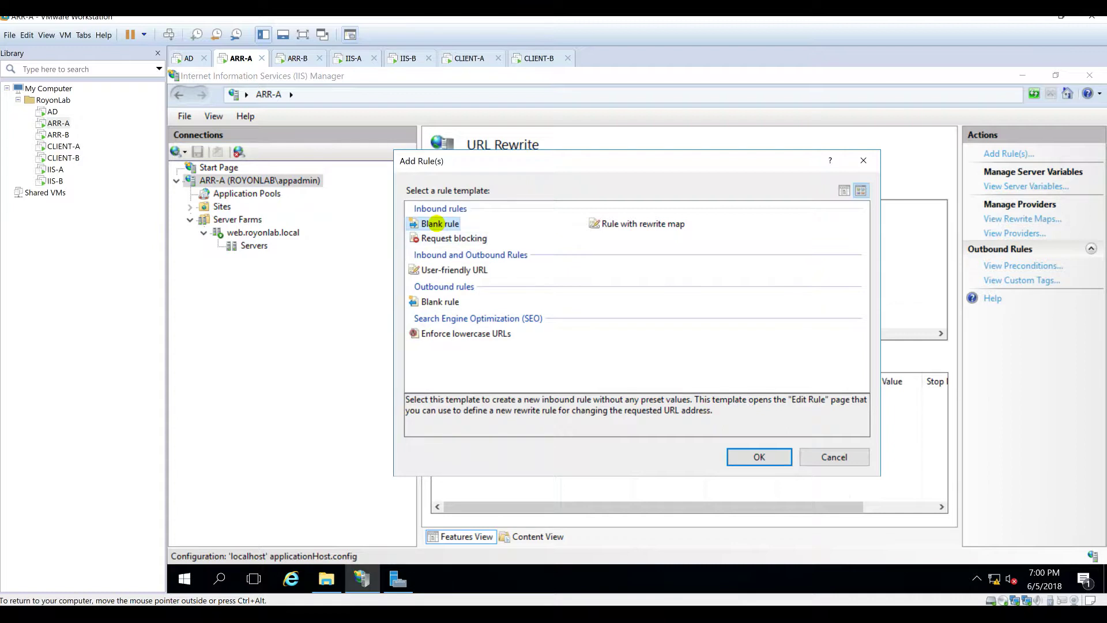
double_click(432, 224)
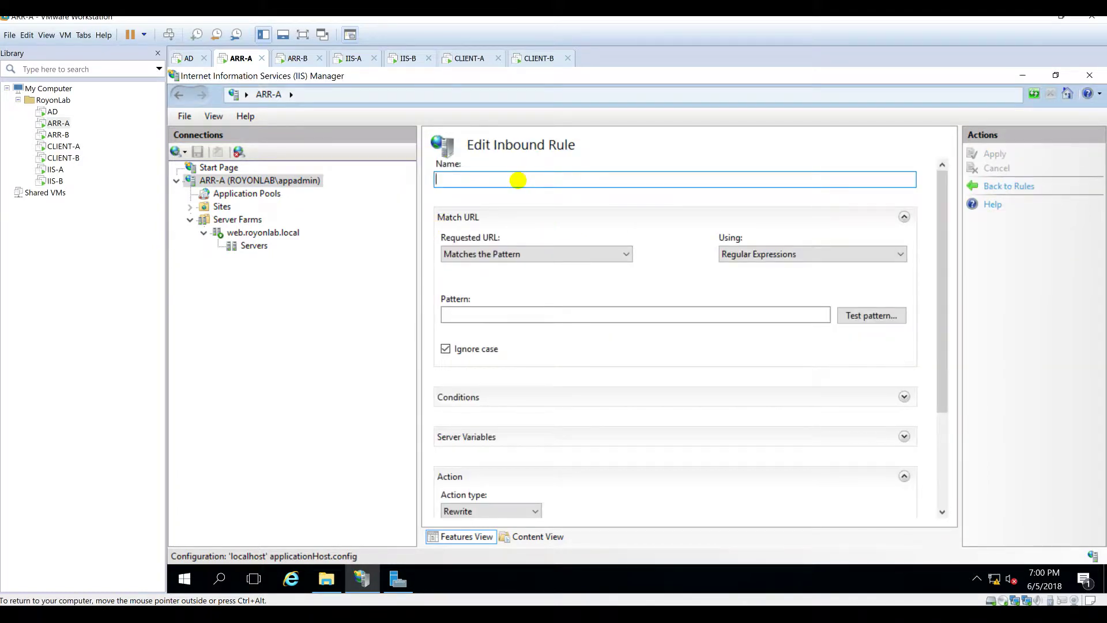
type("web.royonlab.local.r")
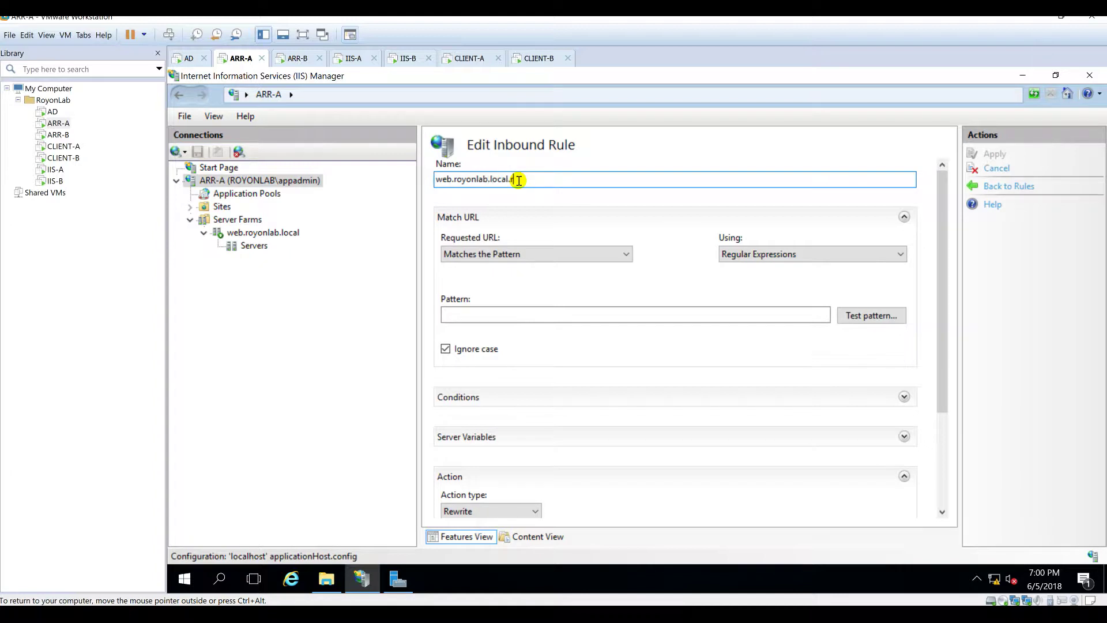
type("outing.rule")
Step: Make the rule match requested URLs using Wildcards syntax with the pattern '*'
left_click(513, 254)
left_click(513, 254)
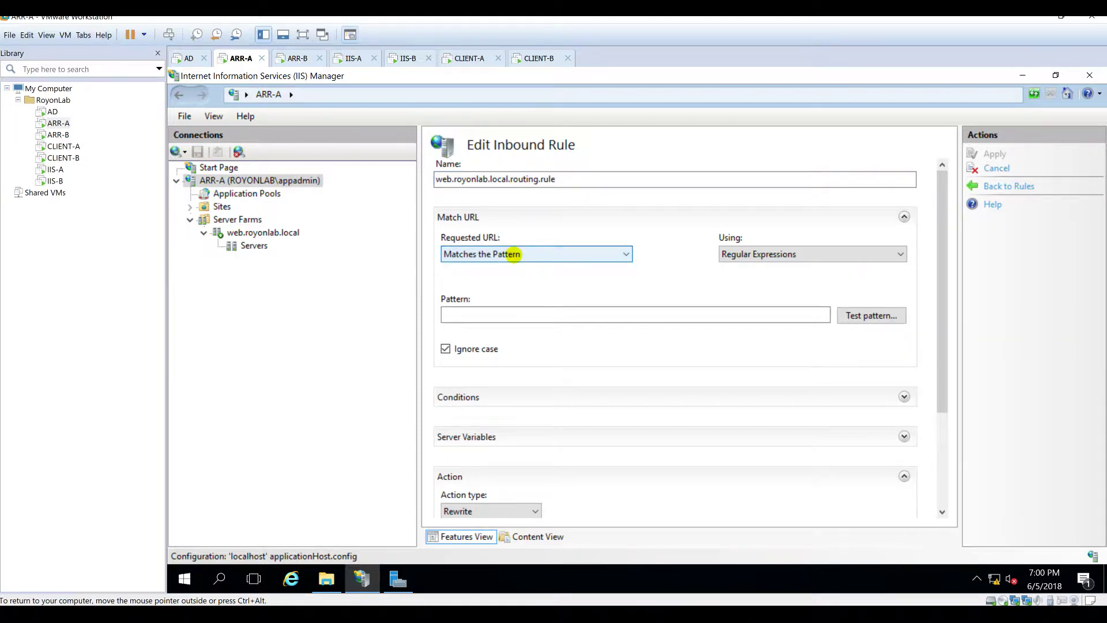
left_click(757, 256)
left_click(750, 279)
left_click(609, 315)
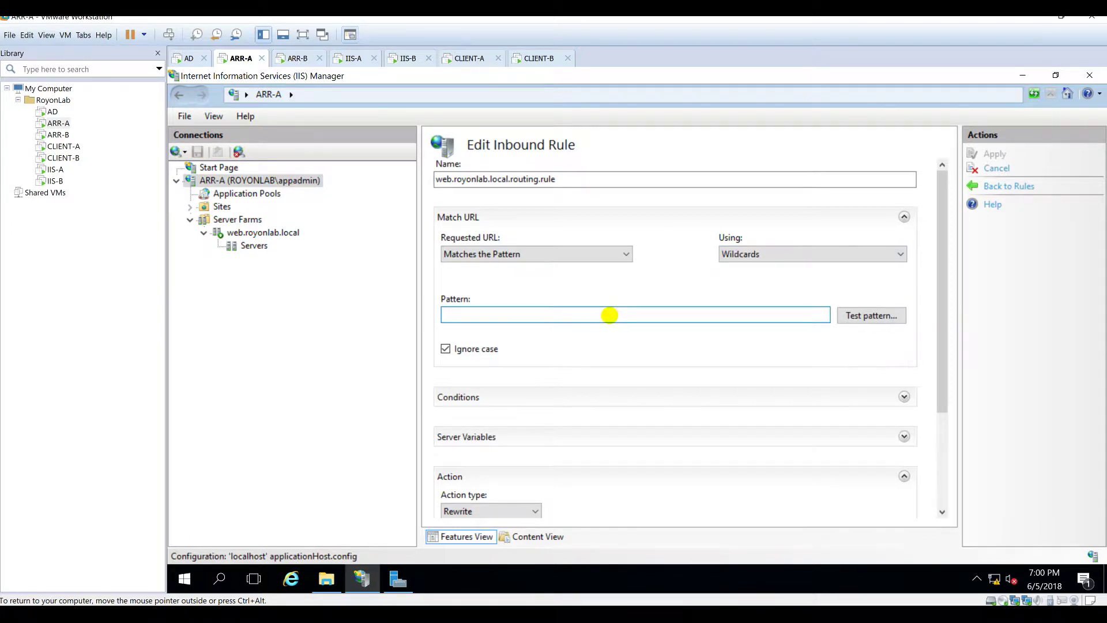
type("*")
scroll(789, 317, "down", 3)
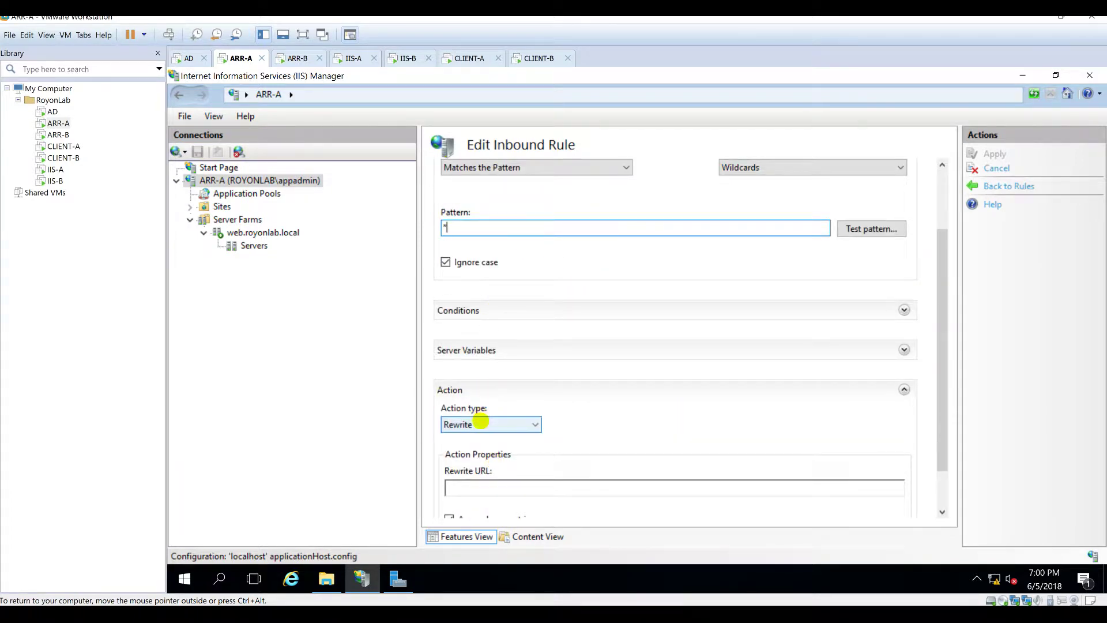
Step: Set the action to Route to Server Farm web.royonlab.local, apply it, and reopen URL Rewrite
left_click(488, 425)
left_click(484, 438)
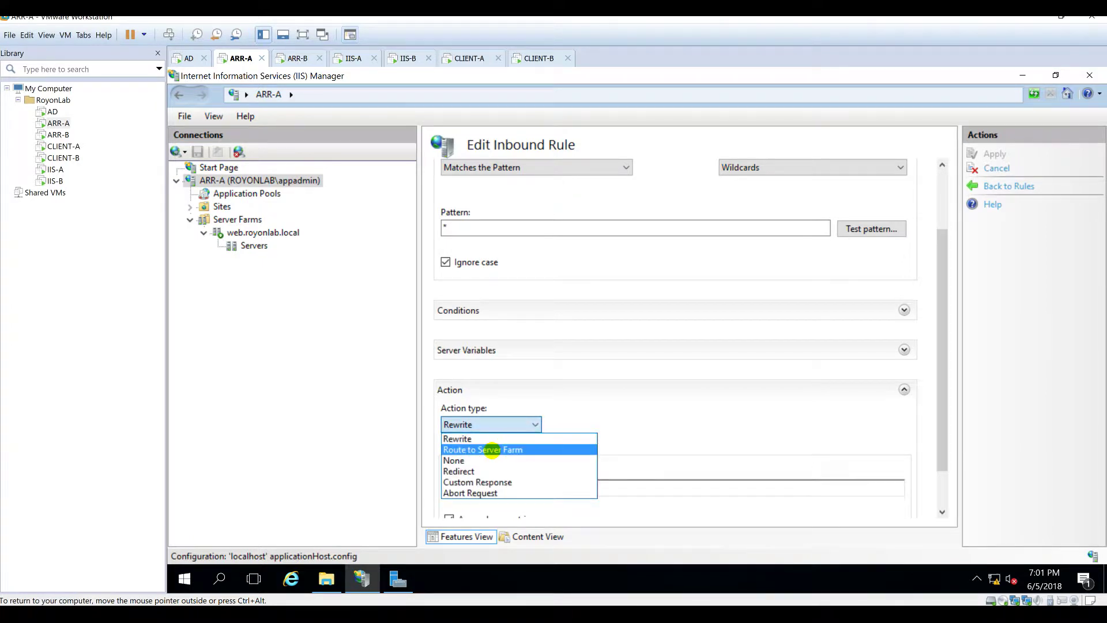
left_click(495, 449)
left_click(587, 464)
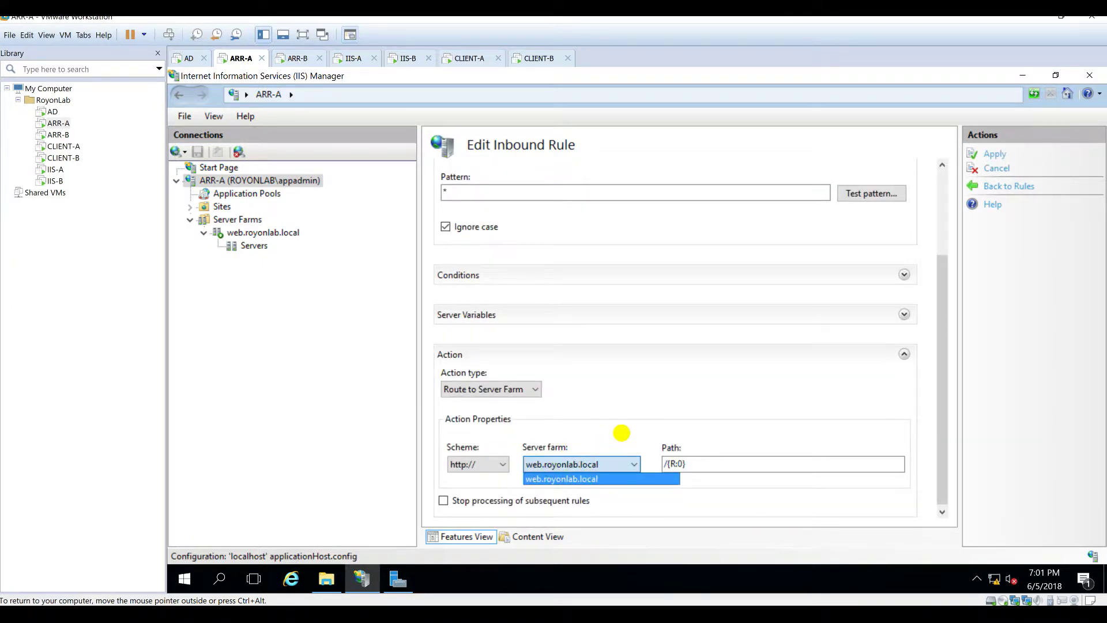
left_click(623, 434)
left_click(991, 155)
scroll(721, 328, "up", 3)
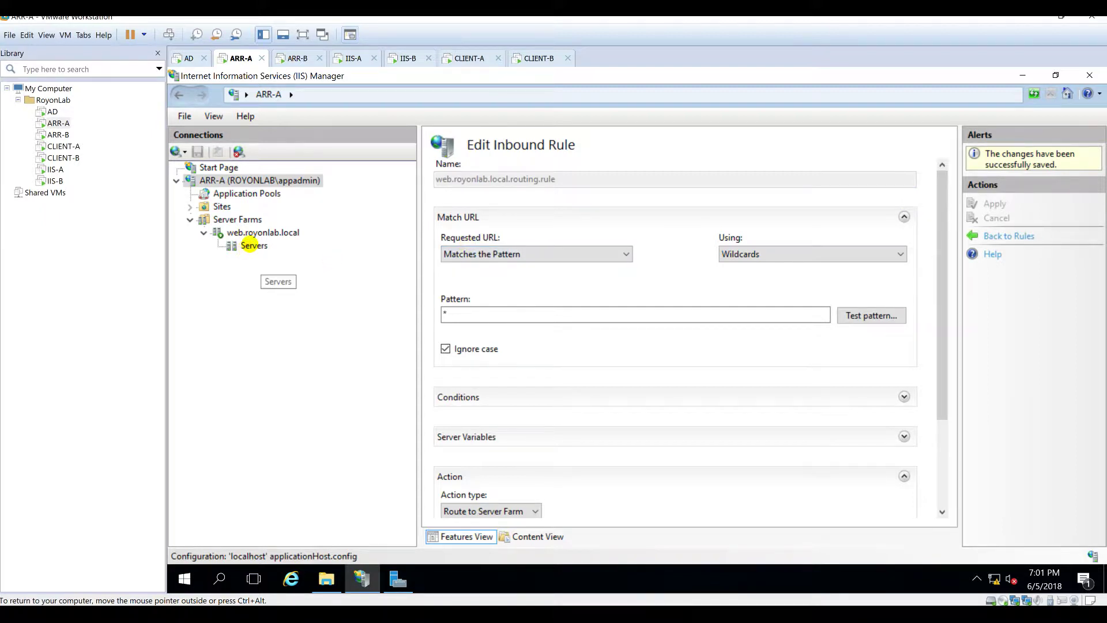
left_click(225, 181)
double_click(728, 449)
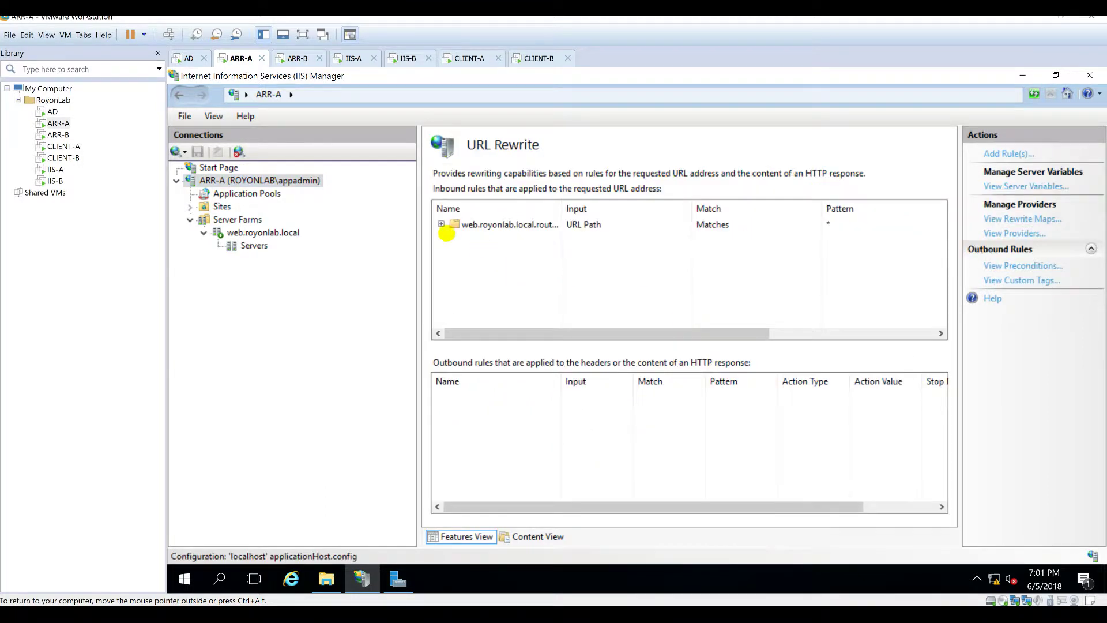
Step: Select the web.royonlab.local routing rule and check that both farm servers are online
left_click(441, 226)
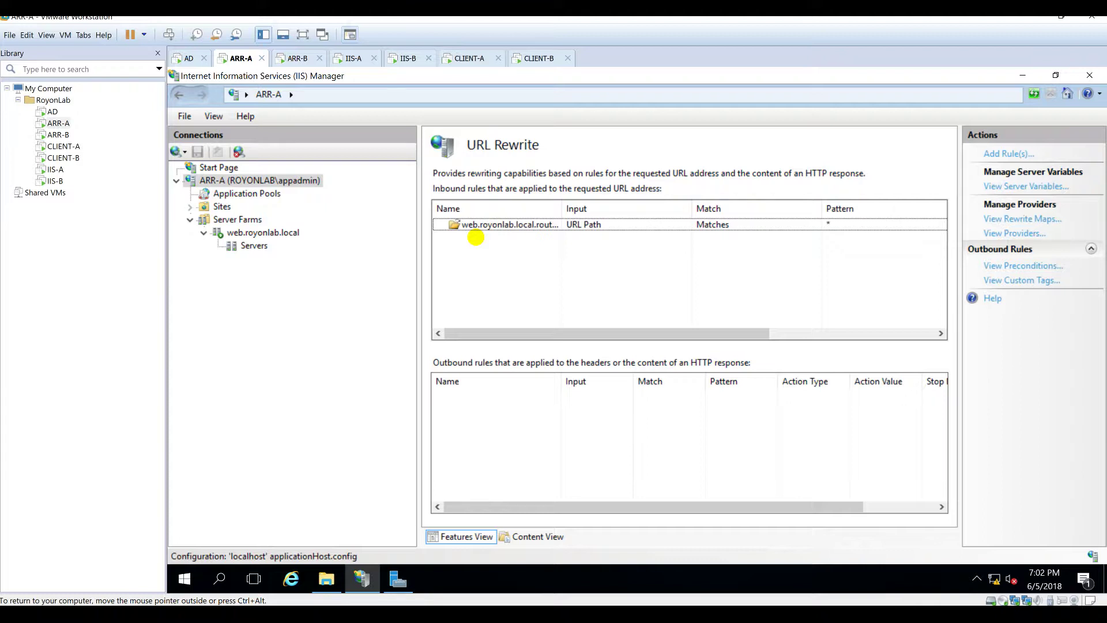
left_click(248, 246)
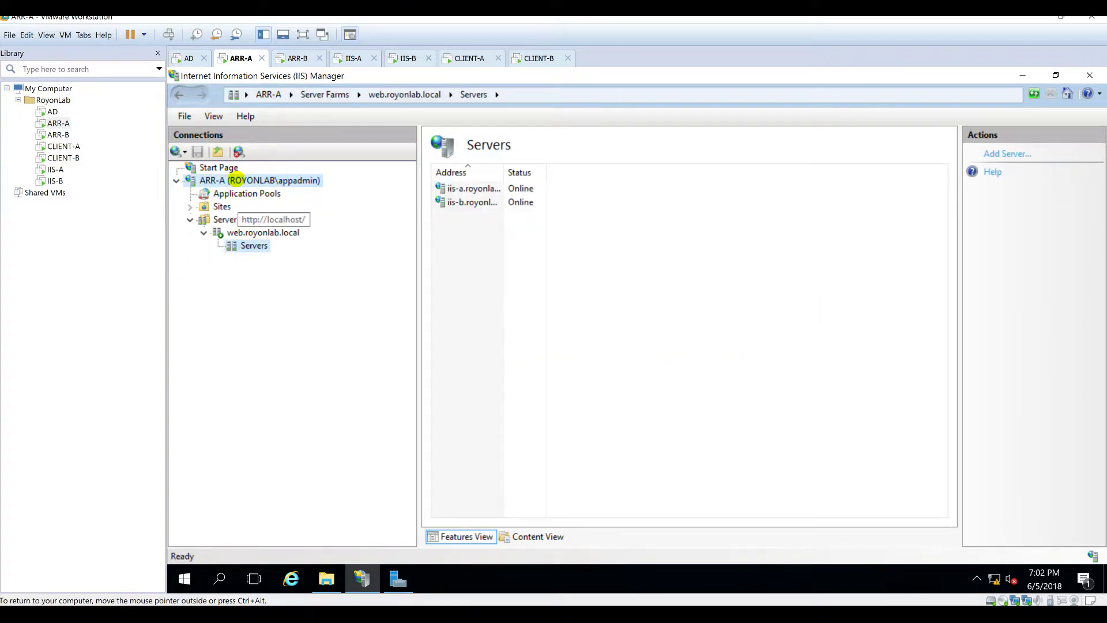
left_click(236, 180)
Step: Open the shared ARRVHosts folder from ARR-A's home and select the Configs folder
scroll(790, 461, "down", 1)
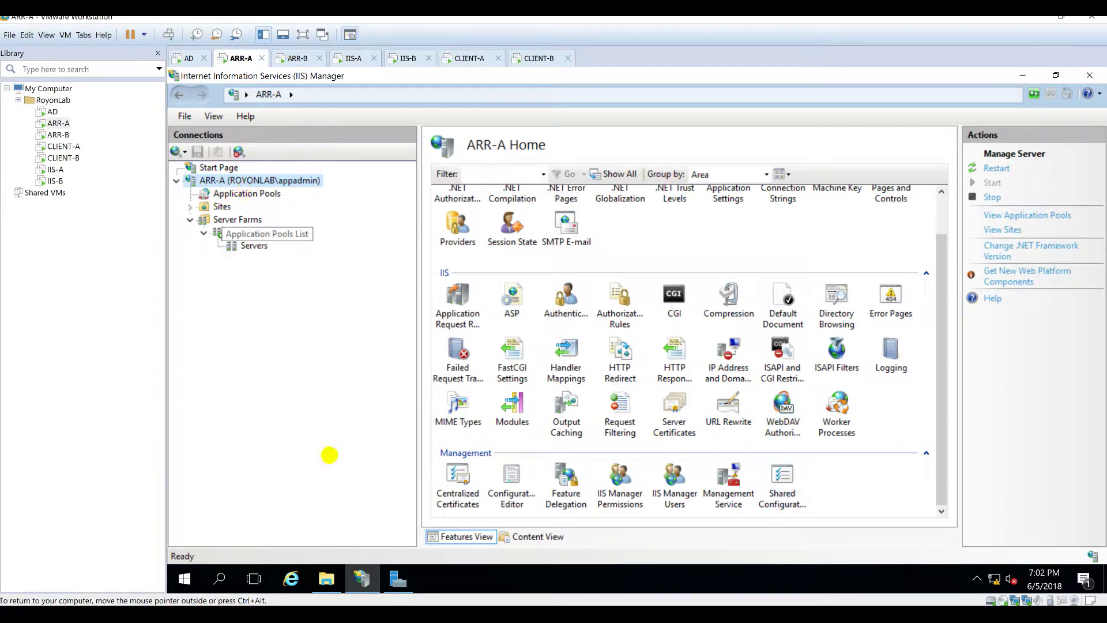
left_click(326, 578)
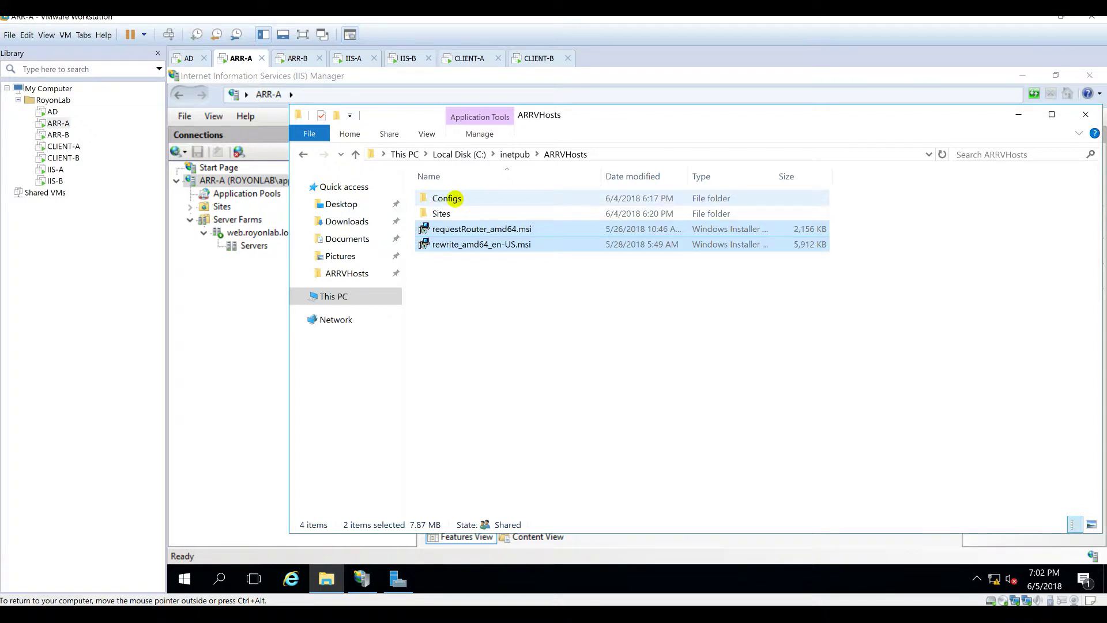
left_click(455, 198)
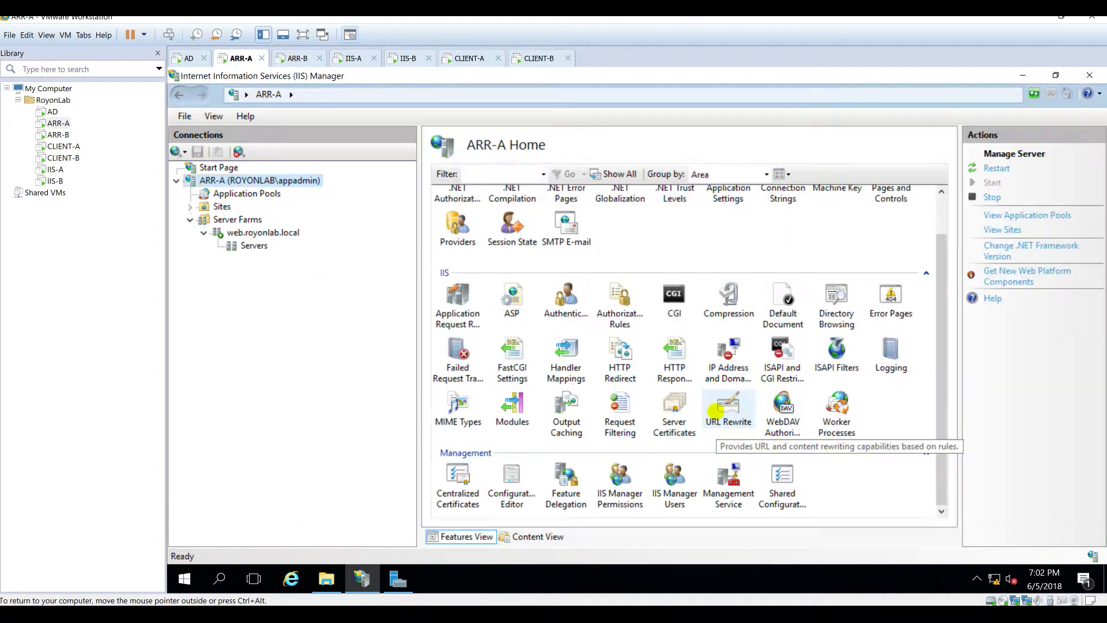
Step: Start a Shared Configuration export with C:\inetpub\ARRVHosts\Configs as the destination path
left_click(779, 487)
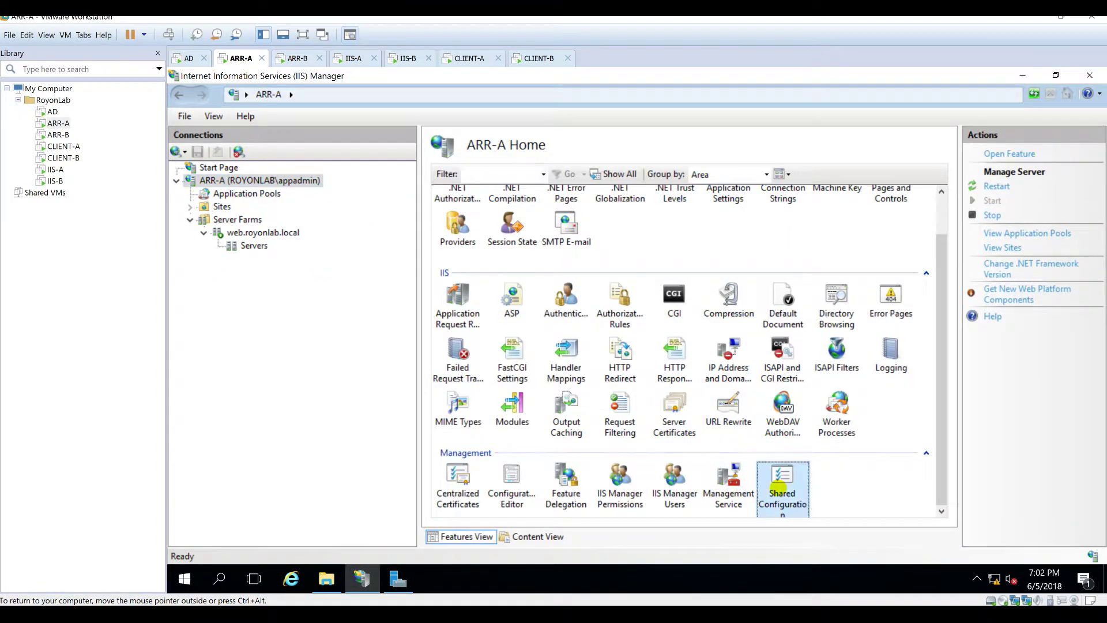
double_click(778, 487)
left_click(1004, 186)
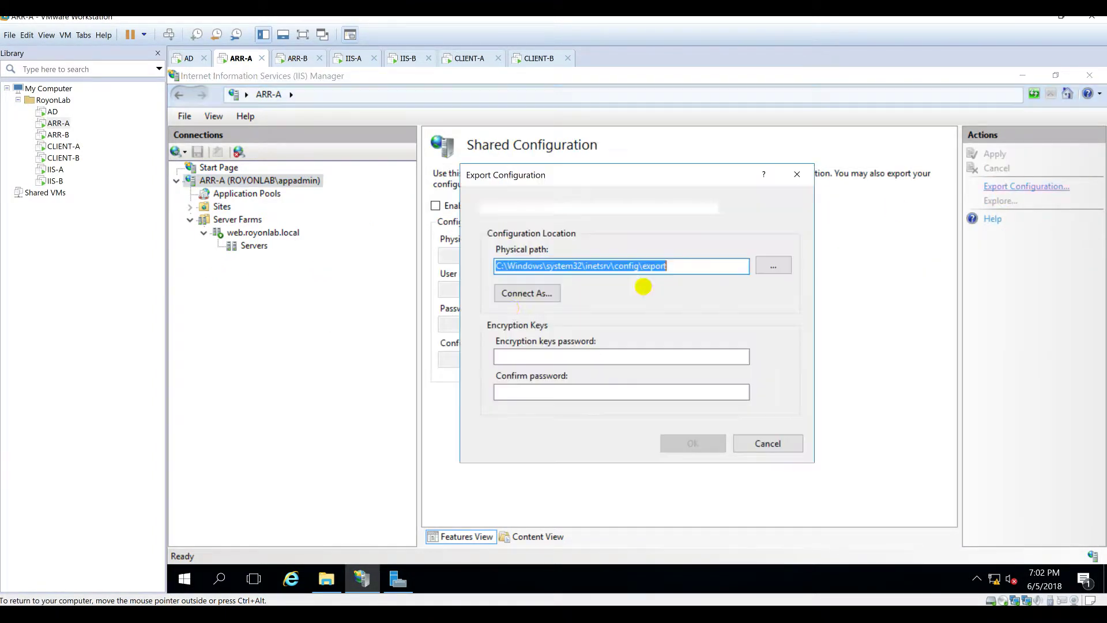
left_click(774, 266)
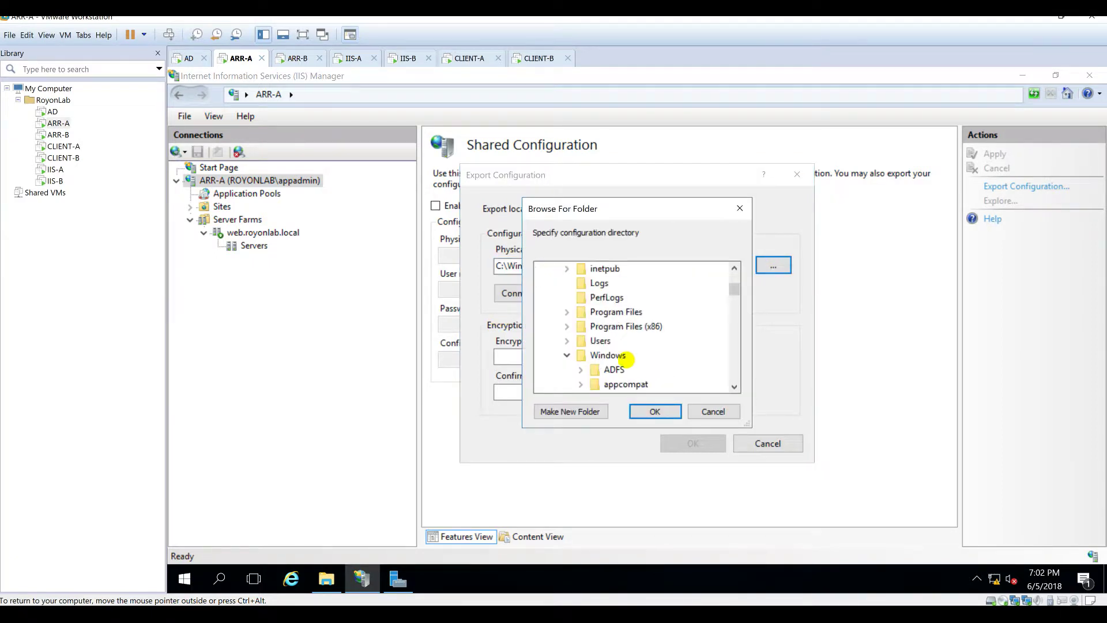
scroll(654, 353, "up", 4)
scroll(653, 354, "down", 1)
double_click(604, 369)
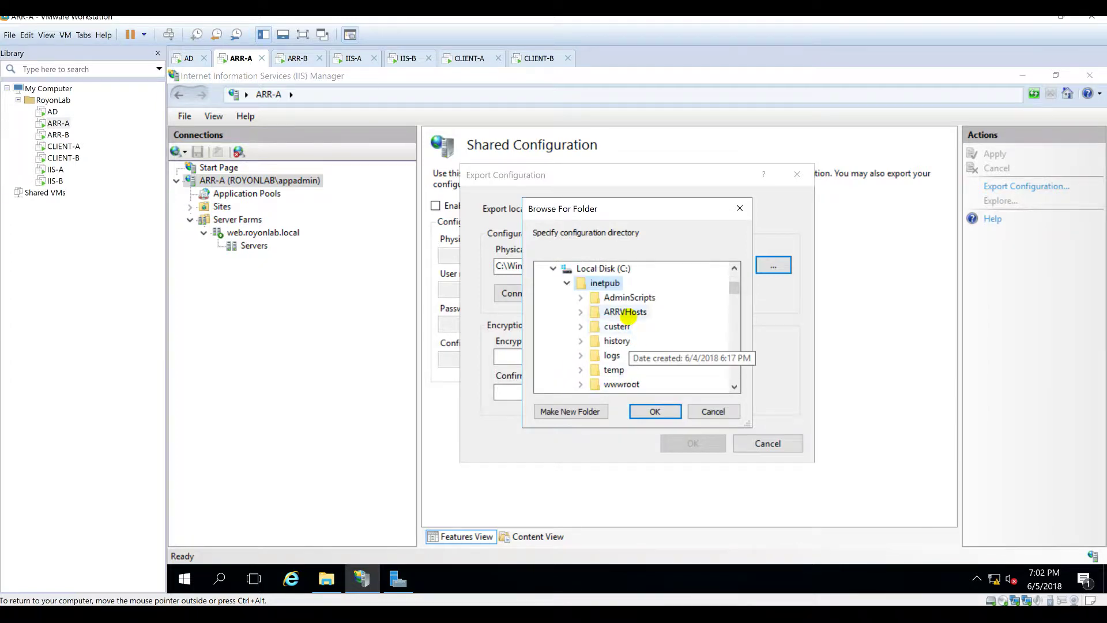
double_click(626, 312)
left_click(632, 326)
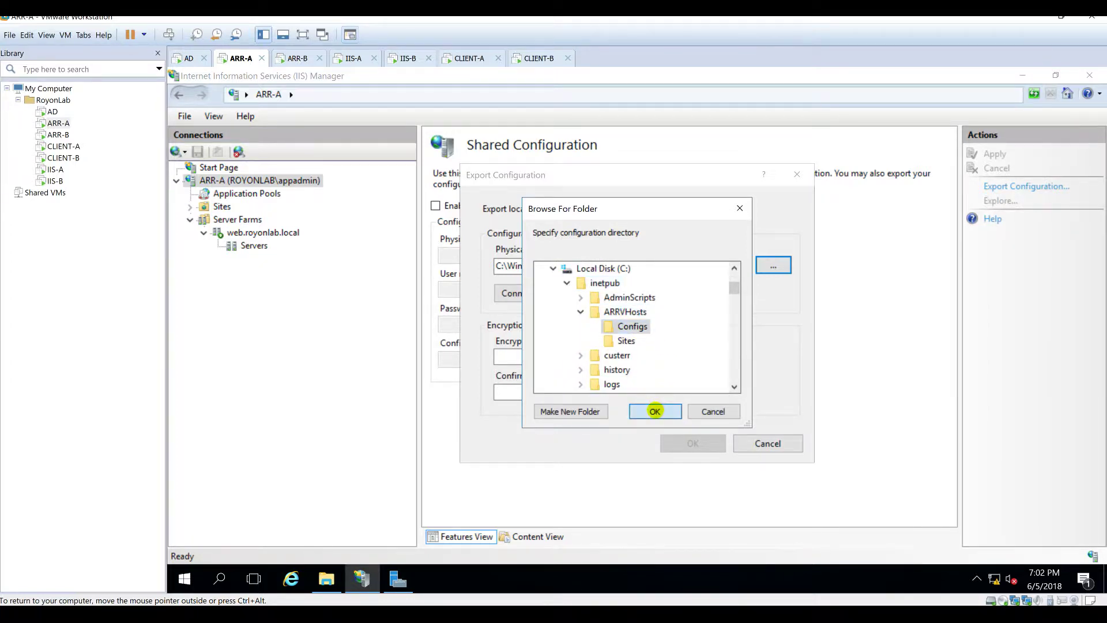
left_click(654, 411)
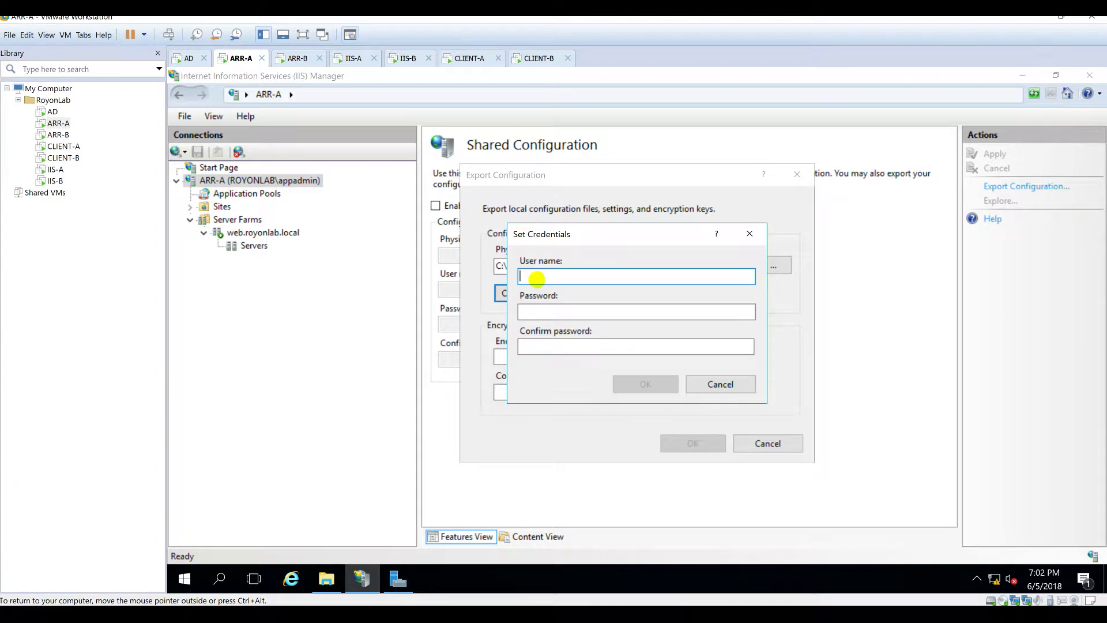
Step: Set the Connect As credentials to the royonlab domain admin account and its password
type("royonlab")
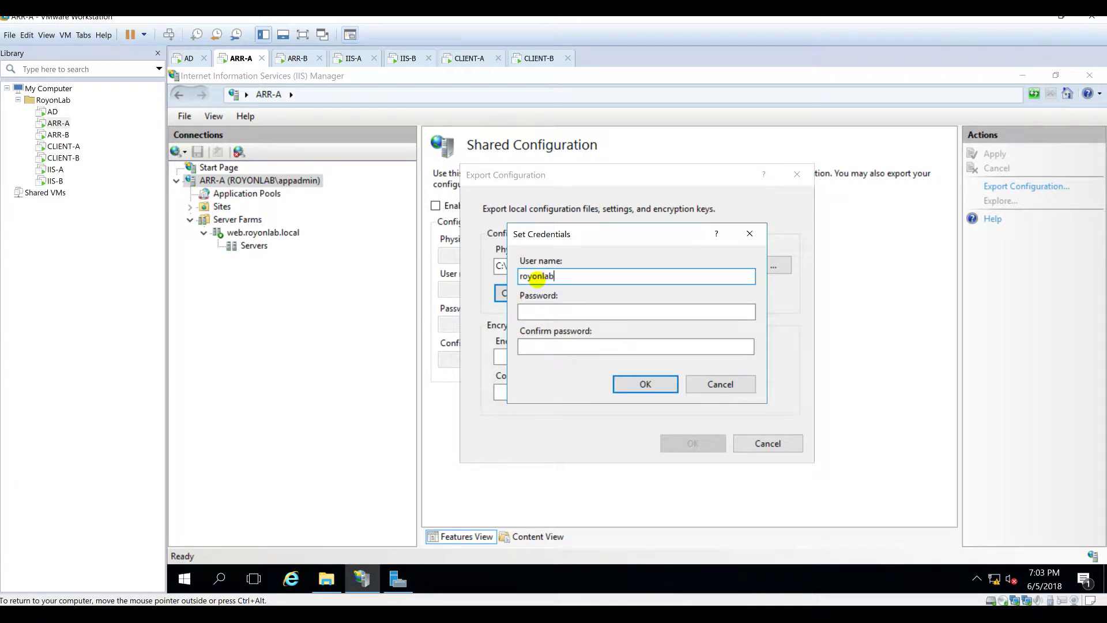
type("\\appadmi")
key("BackSpace")
type("mnin")
key("Tab")
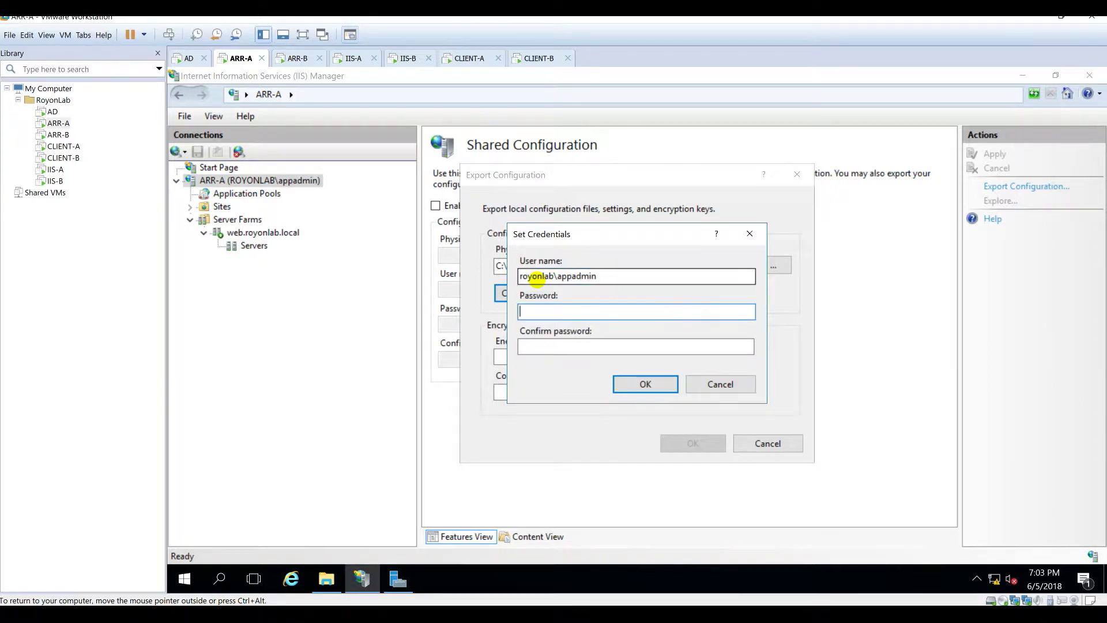
type("••••••••")
key("Tab")
type("••••••••")
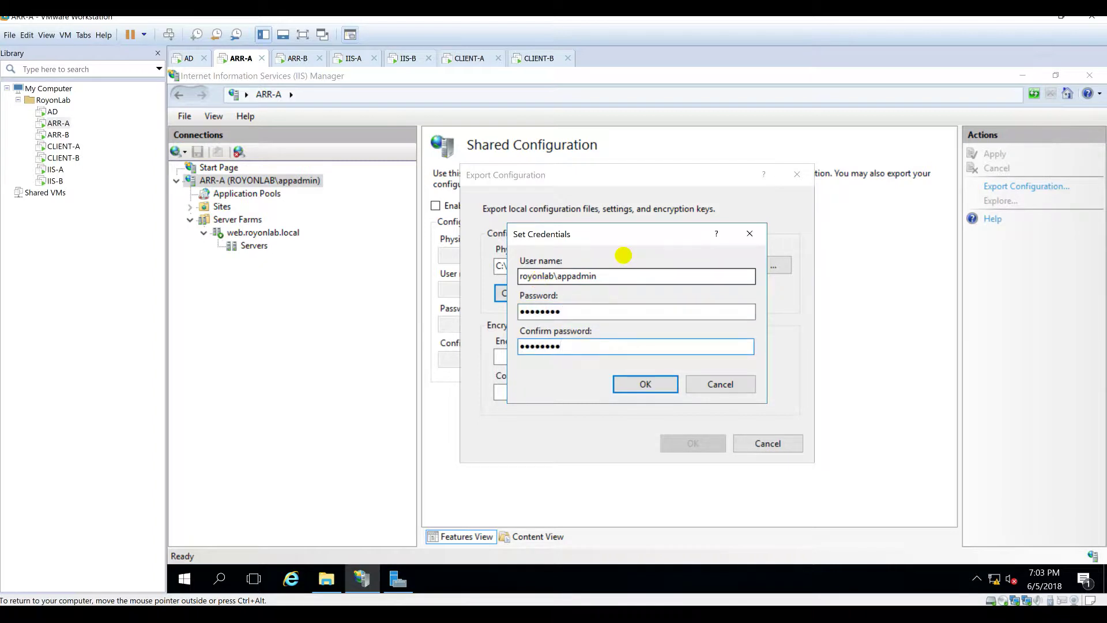
left_click(639, 384)
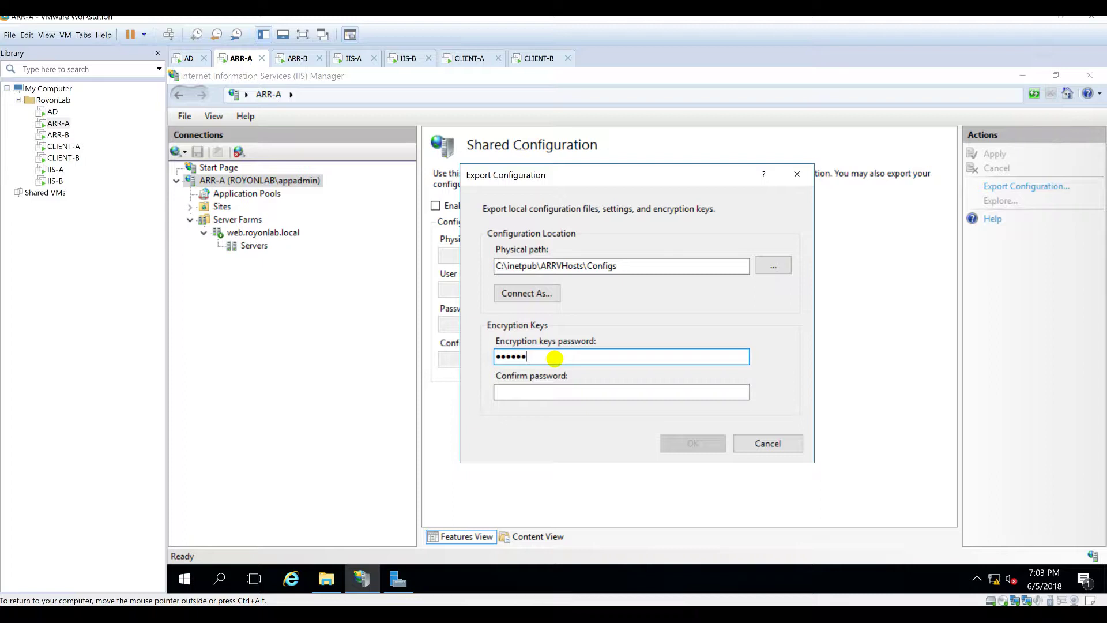
Step: Enter and confirm the encryption keys password, then run the export successfully
key("ctrl+a")
type("•••••••")
key("Tab")
type("•")
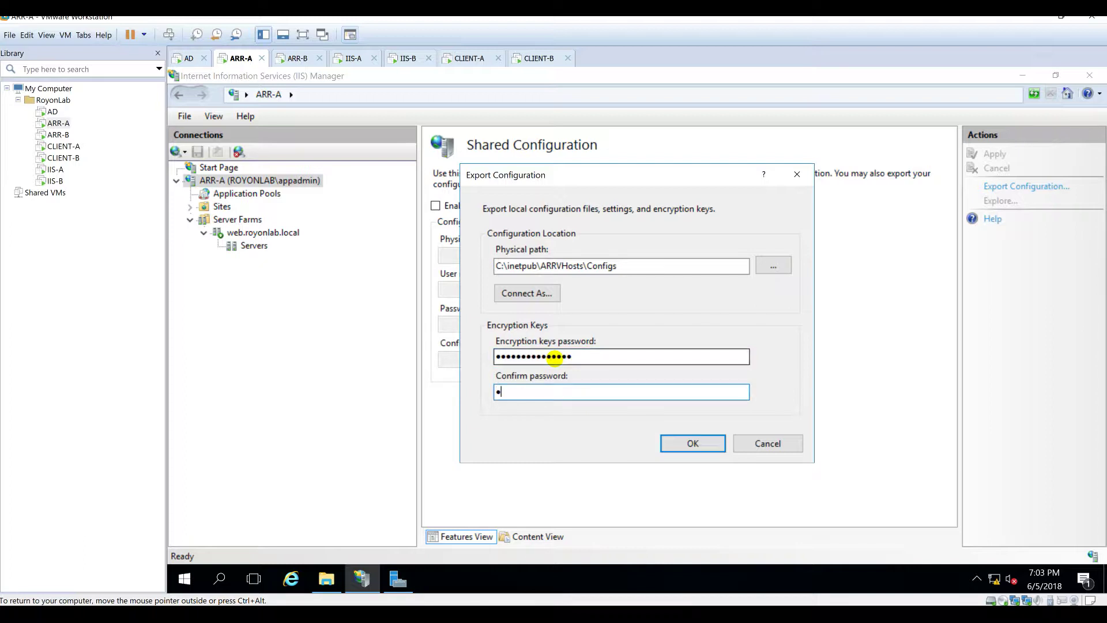
type("••••••••••••••")
key("Tab")
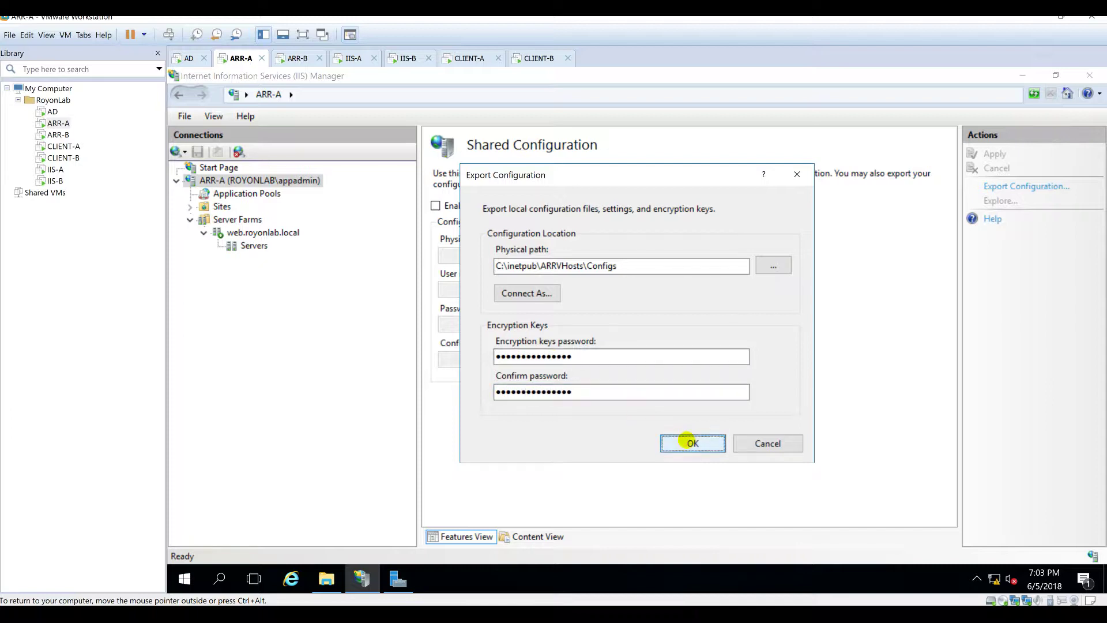
left_click(692, 443)
left_click(711, 378)
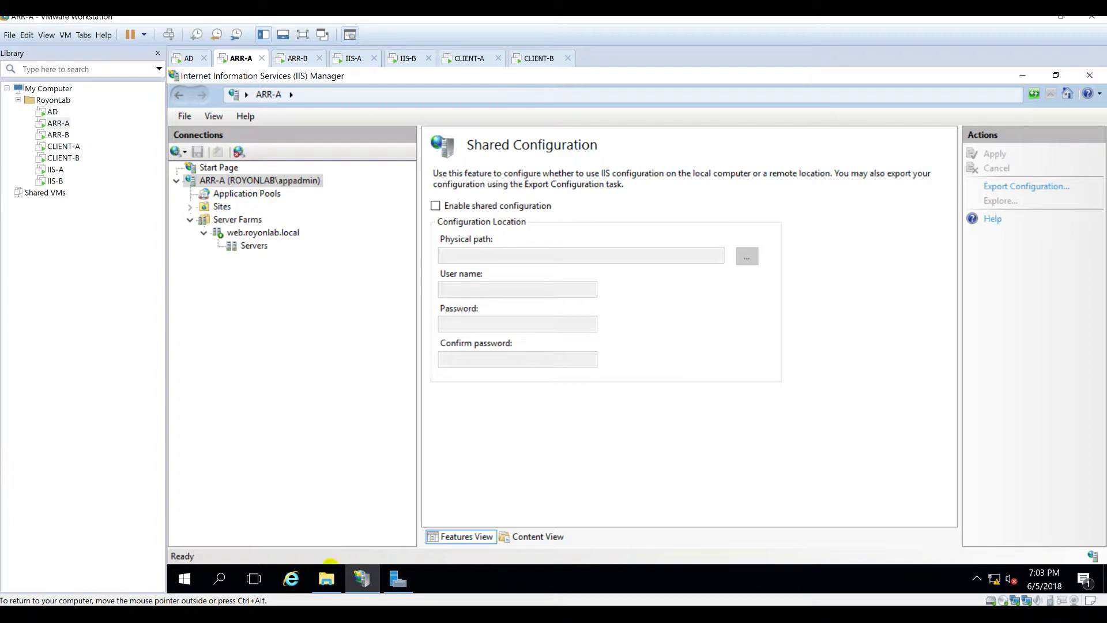
left_click(326, 578)
Step: Check the exported config files in the Configs folder on ARR-A and ARR-B
double_click(451, 197)
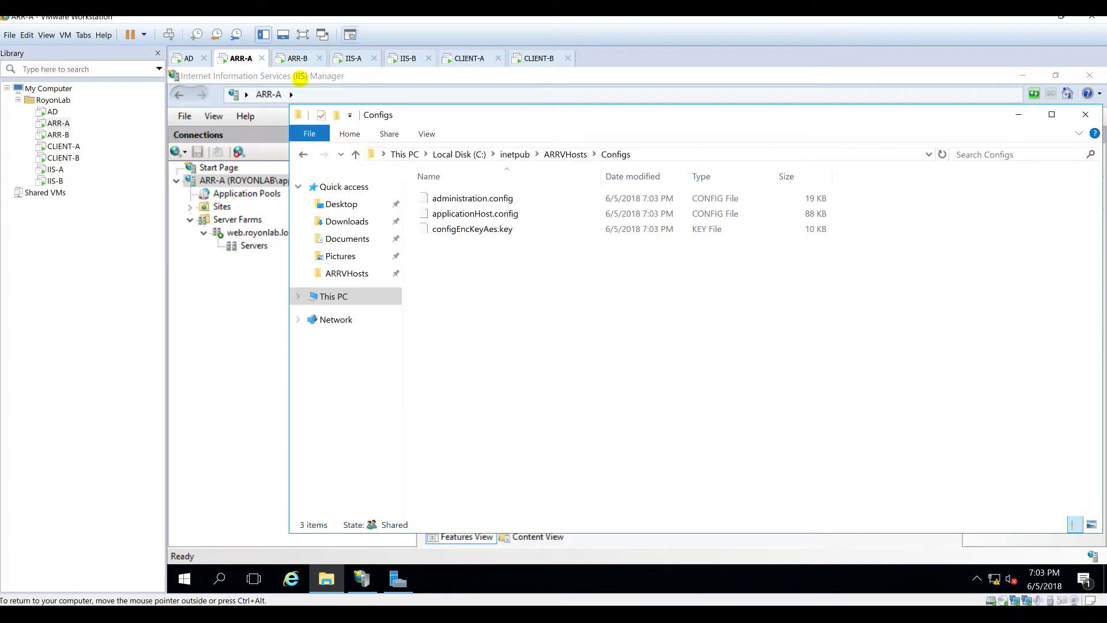
left_click(295, 58)
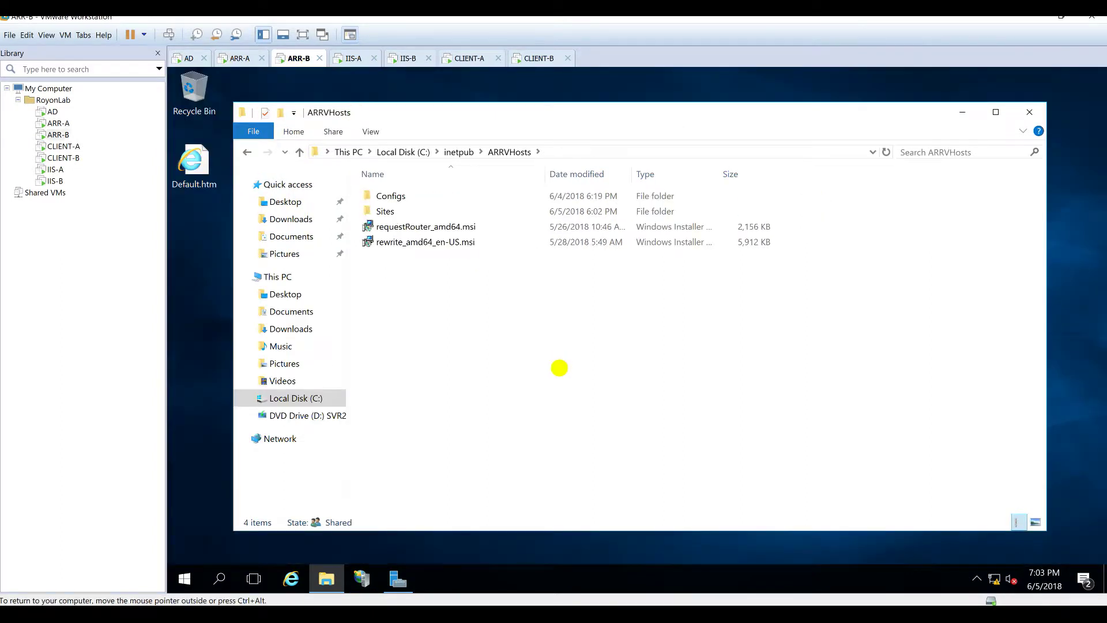
double_click(392, 196)
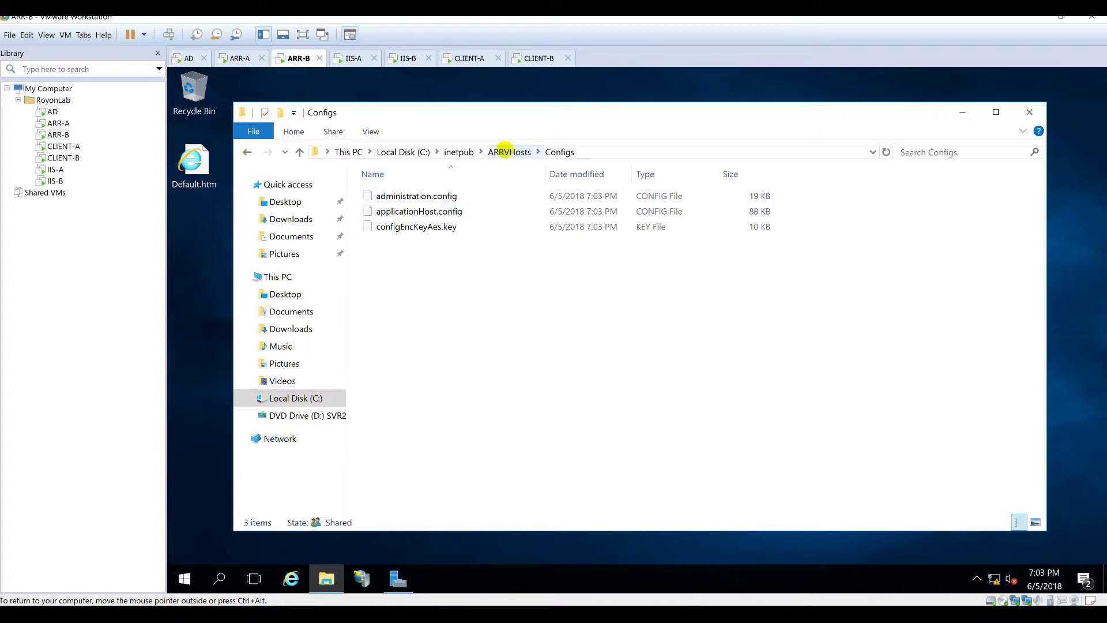
left_click(505, 151)
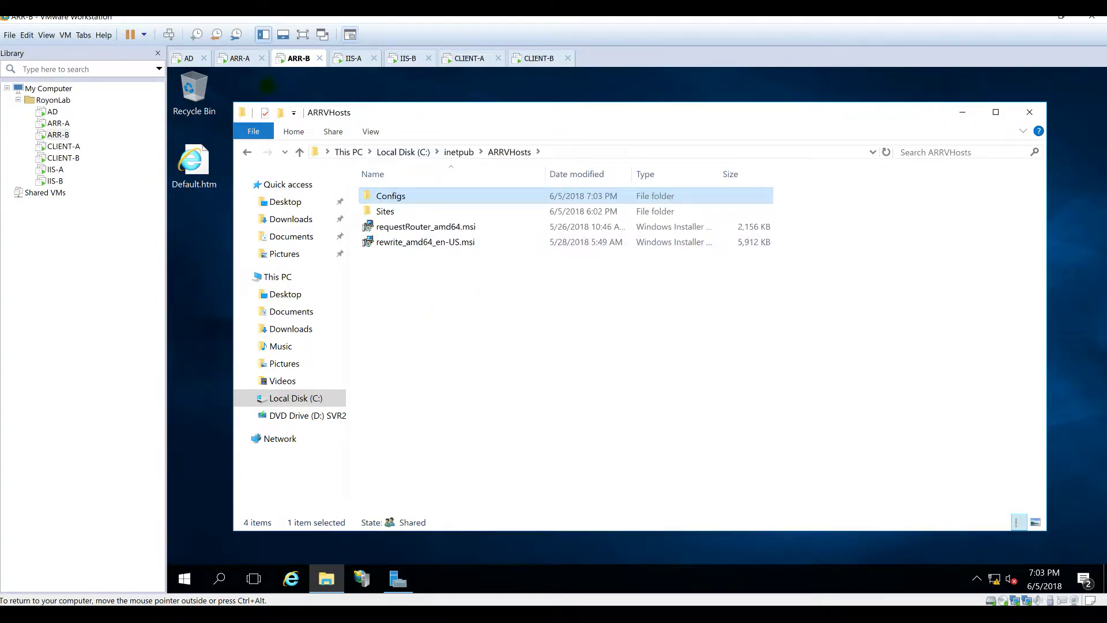
Step: Minimize the Configs folder and IIS Manager on ARR-A, then launch IIS Manager on ARR-B
left_click(234, 58)
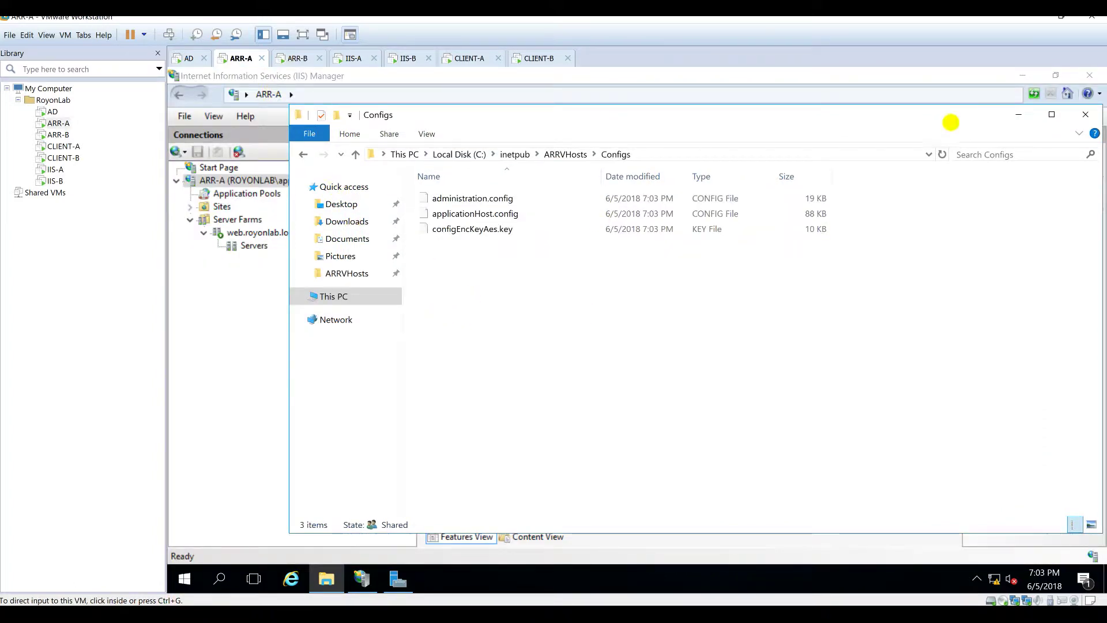
left_click(1018, 114)
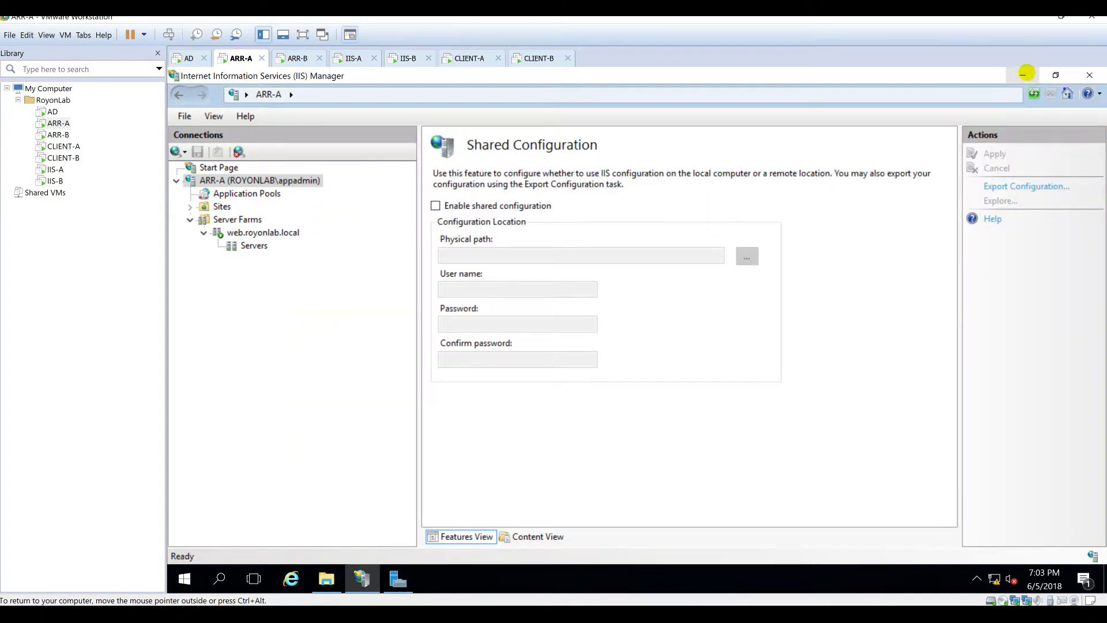
left_click(1023, 75)
left_click(298, 58)
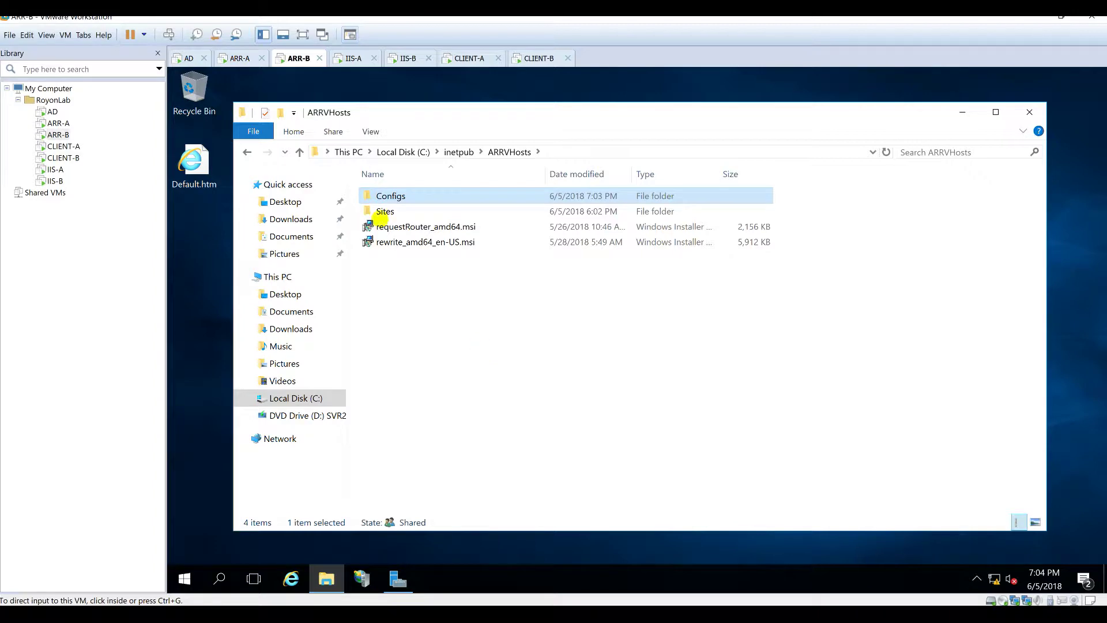
left_click(421, 282)
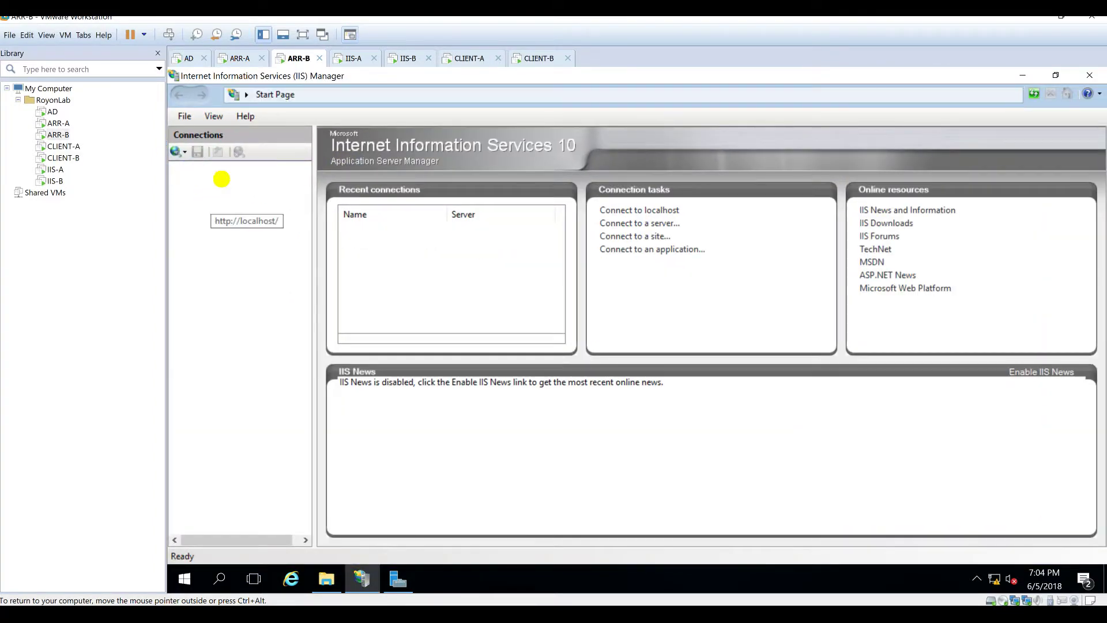
left_click(222, 206)
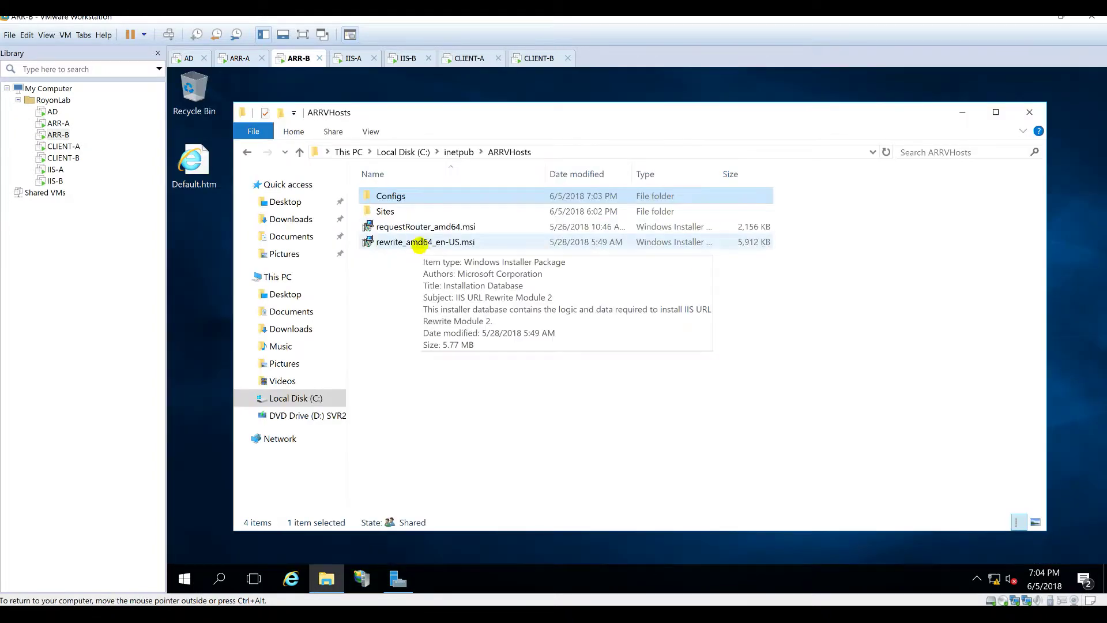
Step: Install Application Request Routing 3.0 from requestRouter_amd64.msi, accepting the license
double_click(425, 226)
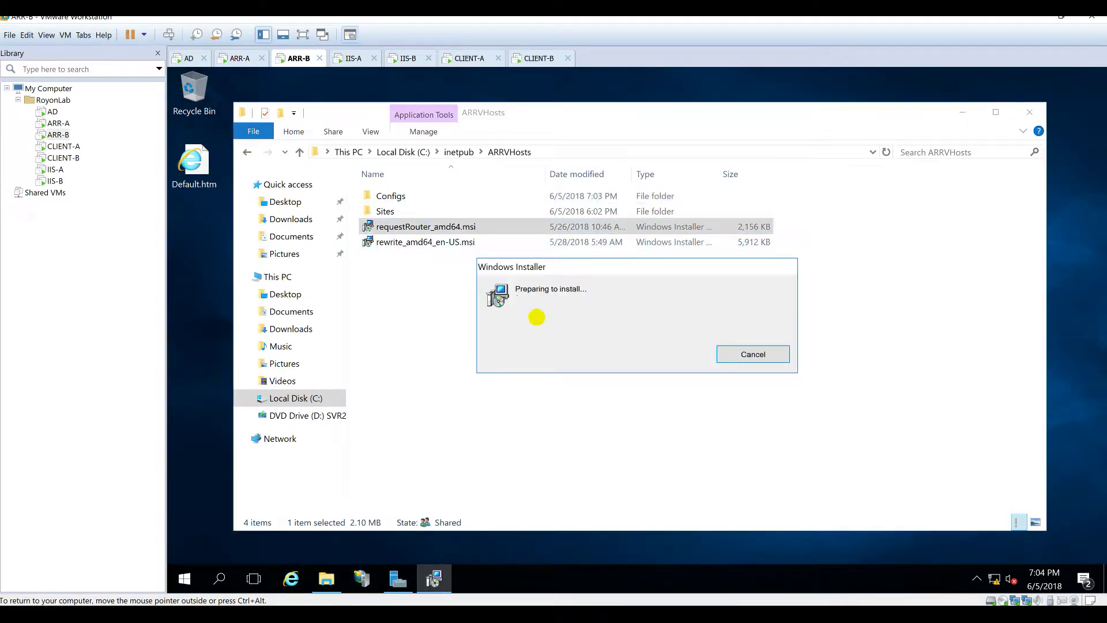
left_click(964, 112)
left_click(652, 394)
left_click(696, 427)
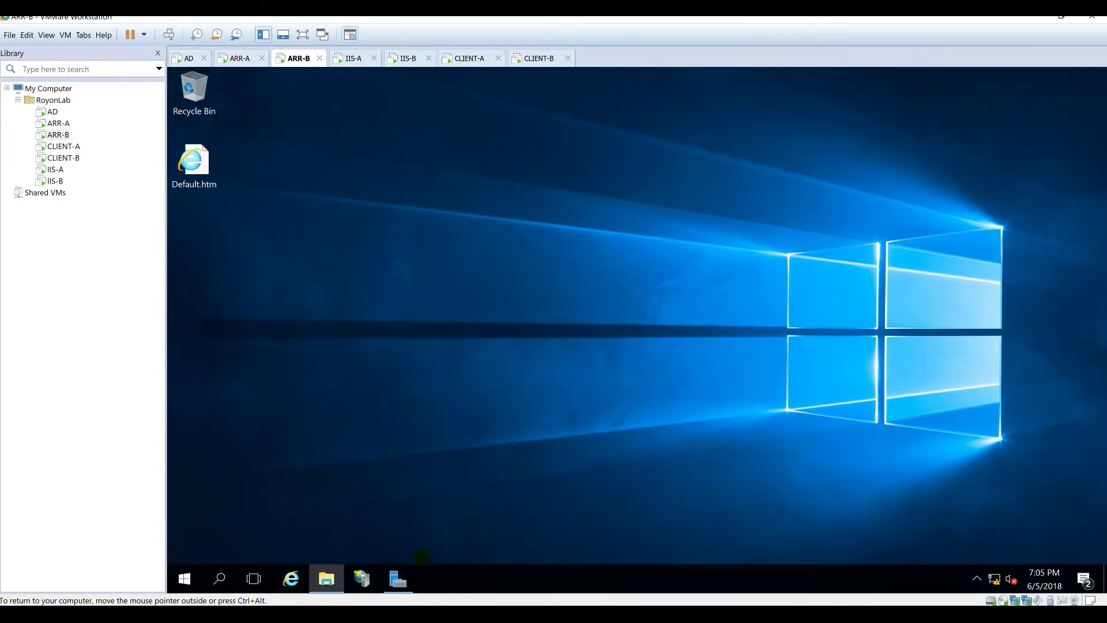
Step: Install IIS URL Rewrite Module 2 from rewrite_amd64_en-US.msi, accepting the license
left_click(327, 579)
double_click(401, 242)
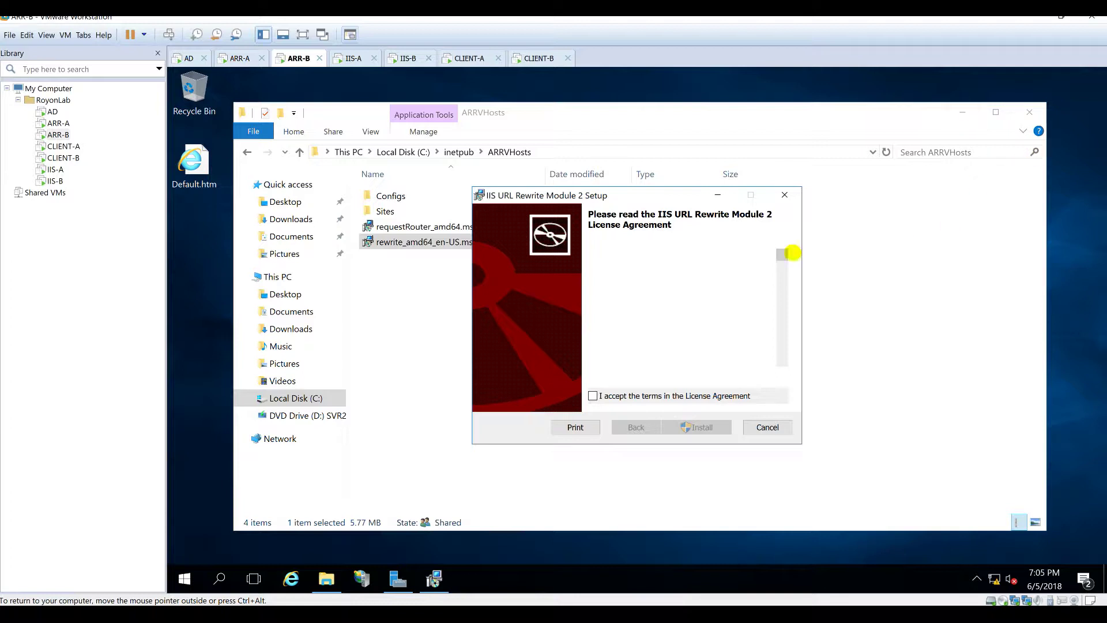
left_click(620, 394)
left_click(698, 427)
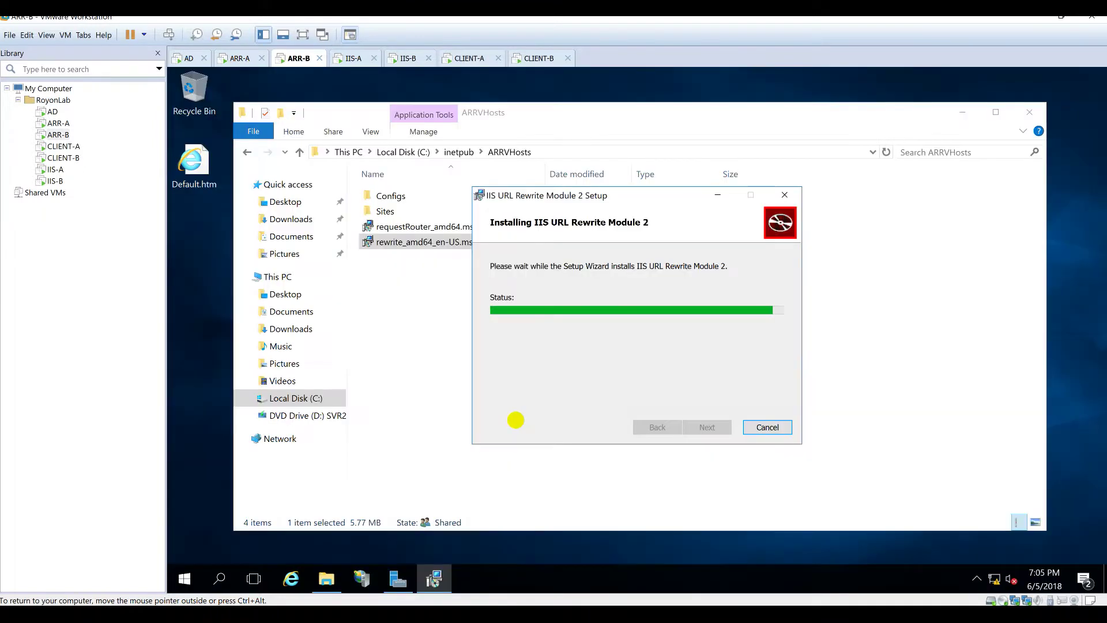
left_click(707, 427)
Step: Move both .msi installer files from ARRVHosts onto the desktop and minimize Explorer
left_click(626, 386)
left_click(447, 227)
left_click(455, 241, "ctrl")
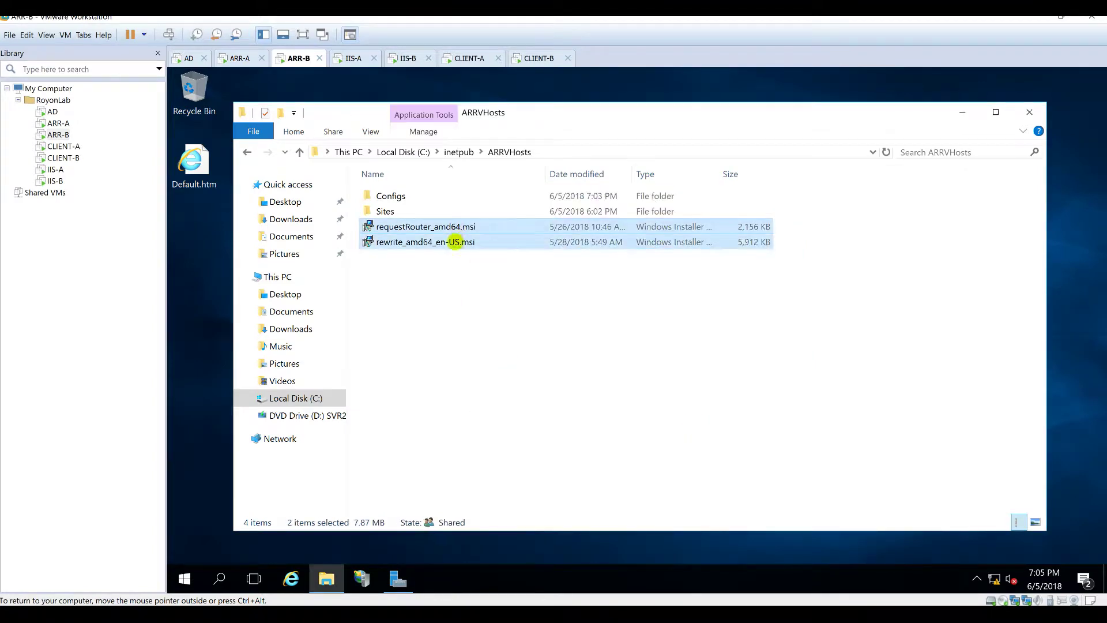
left_click_drag(455, 241, 210, 248)
left_click(599, 433)
left_click(605, 437)
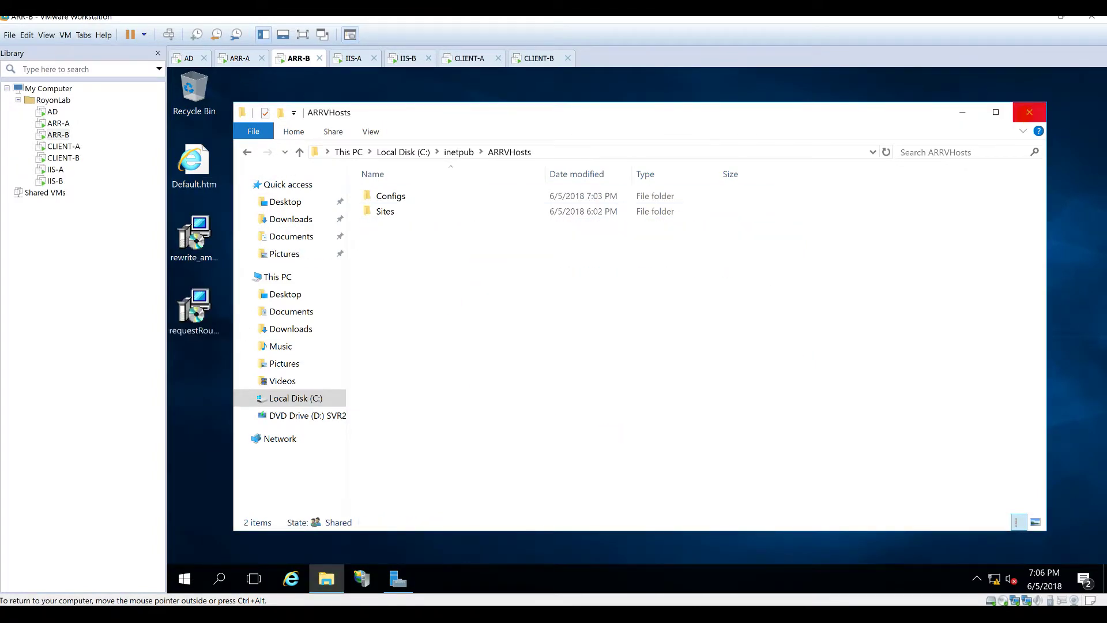
left_click(963, 112)
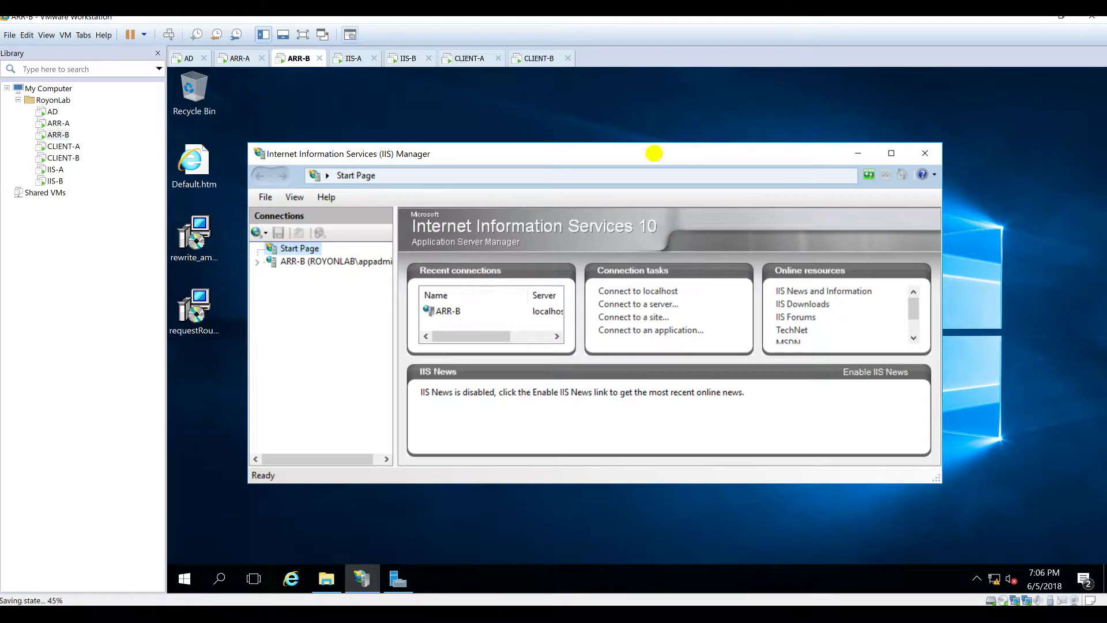
Step: Maximize IIS Manager on ARR-B and review its server farms list
double_click(655, 154)
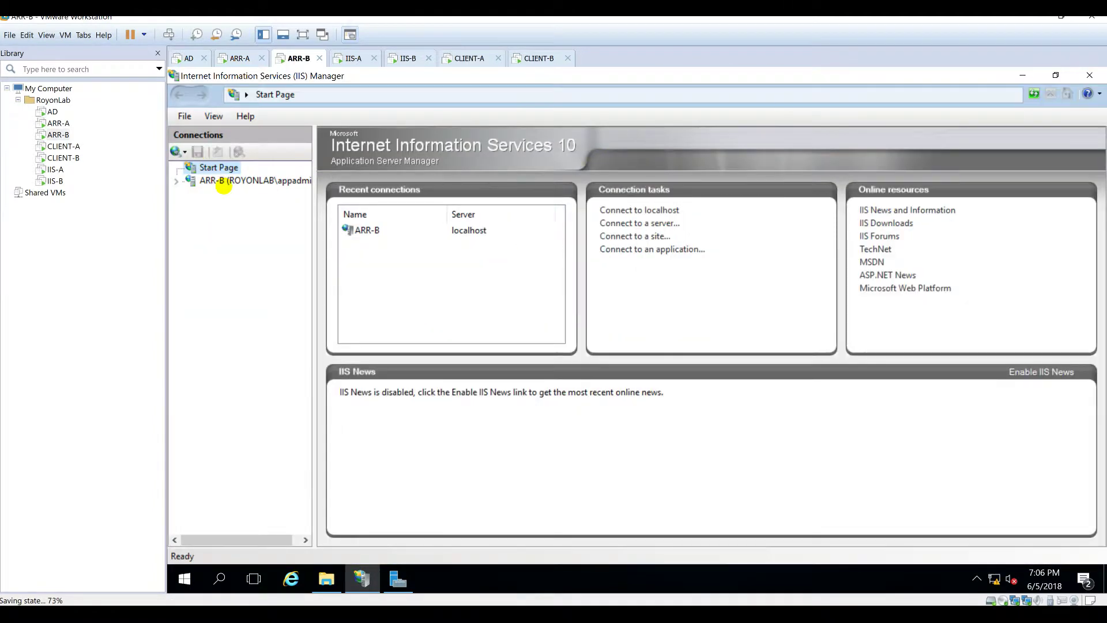
left_click(223, 183)
left_click(234, 219)
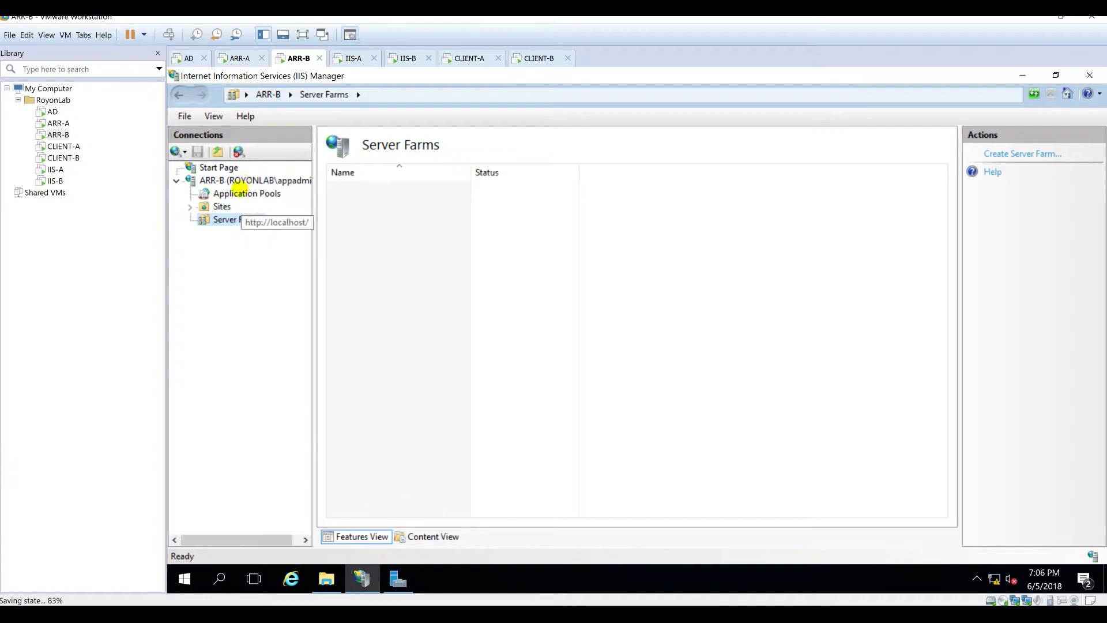
left_click(241, 180)
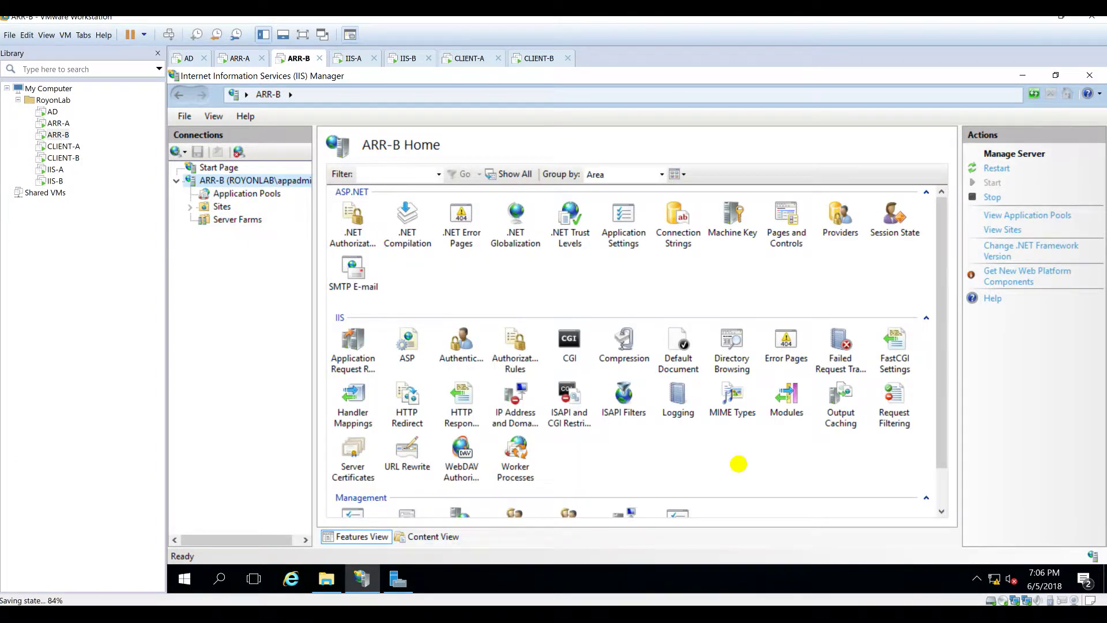
scroll(739, 464, "down", 1)
Step: Enable shared configuration with the physical path C:\inetpub\ARRVHosts\Configs
double_click(678, 479)
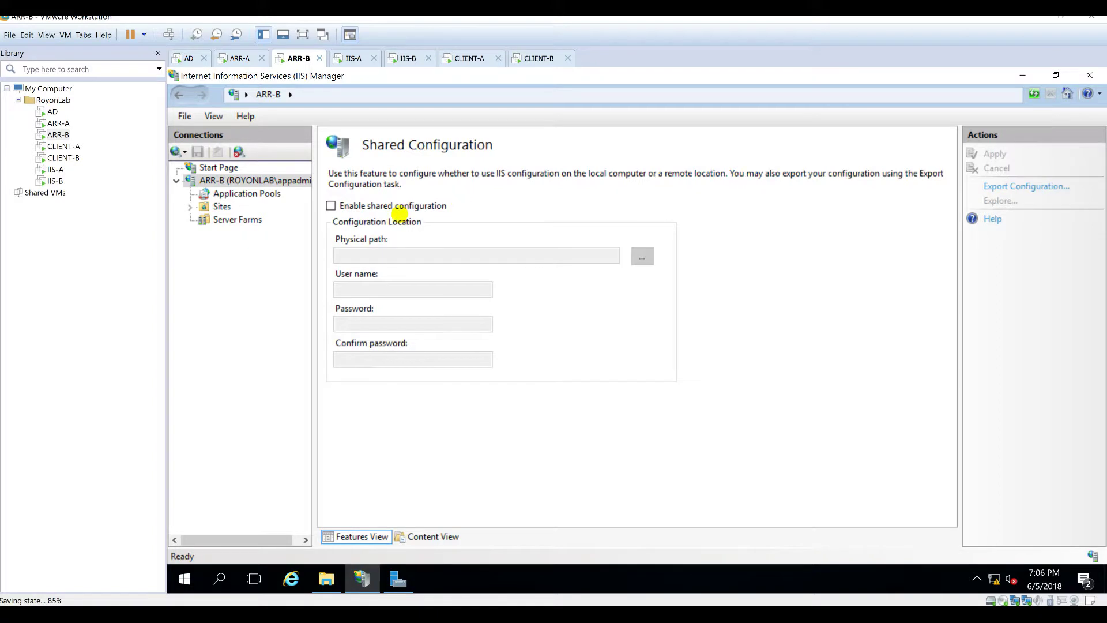
left_click(399, 211)
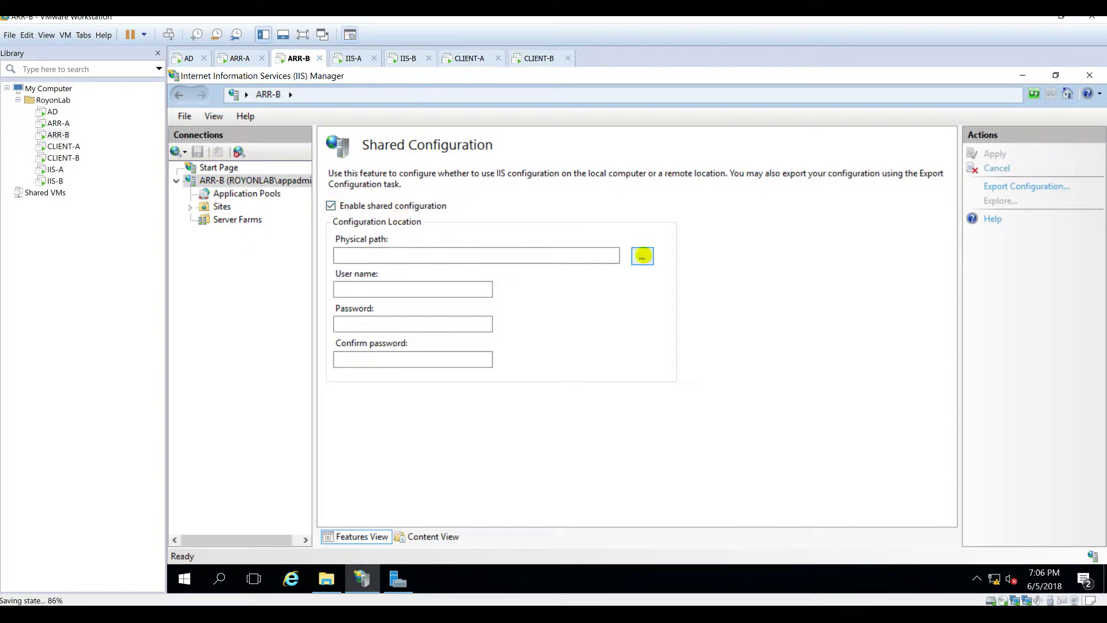
left_click(642, 256)
scroll(709, 338, "down", 2)
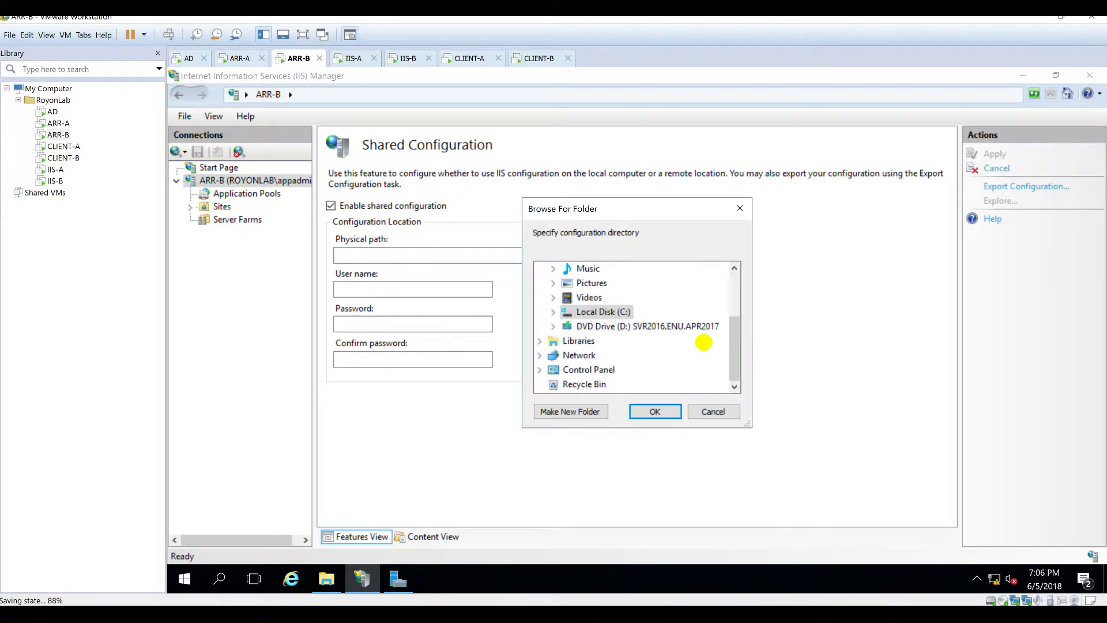
double_click(607, 313)
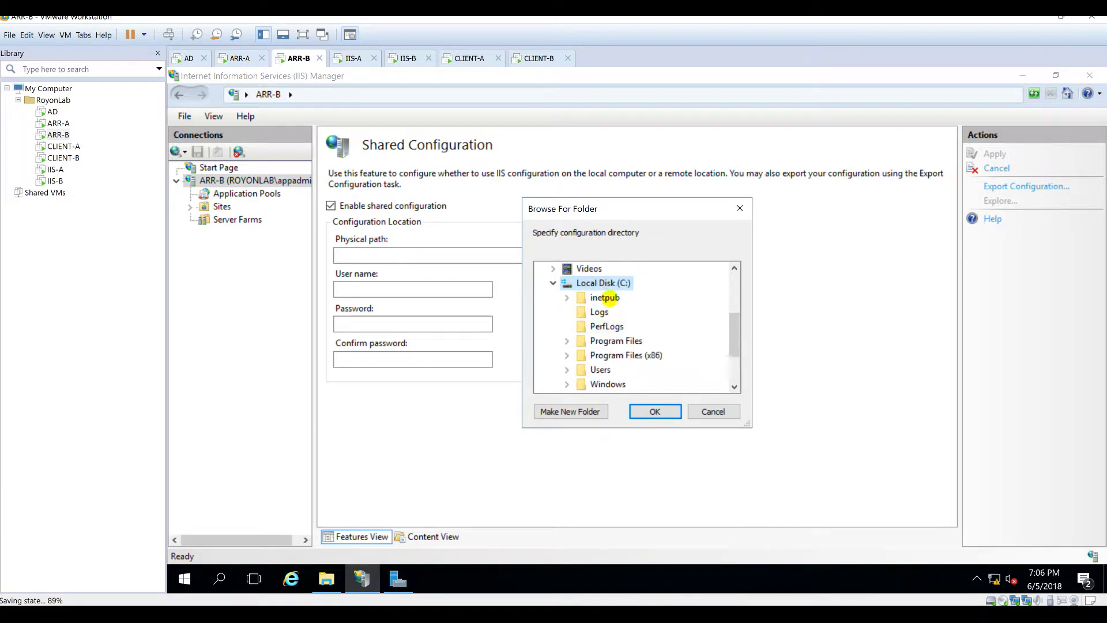
double_click(603, 298)
double_click(624, 312)
left_click(632, 326)
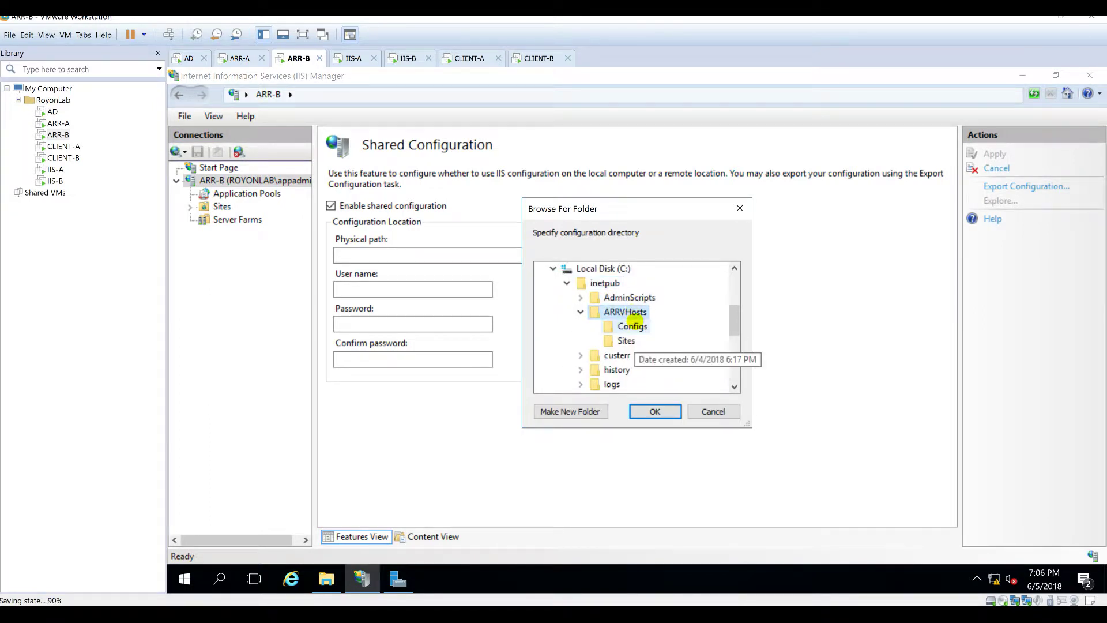
left_click(655, 408)
Step: Enter the royonlab domain admin user name, password and password confirmation
left_click(412, 290)
type("royonlab\\appadmin")
key("Tab")
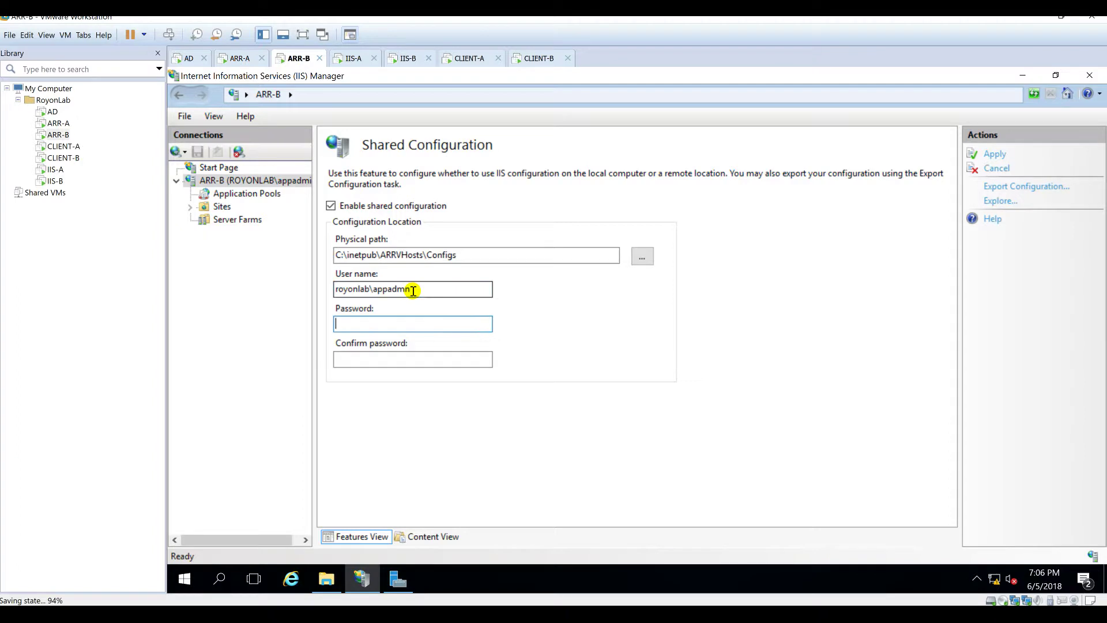
left_click(413, 291)
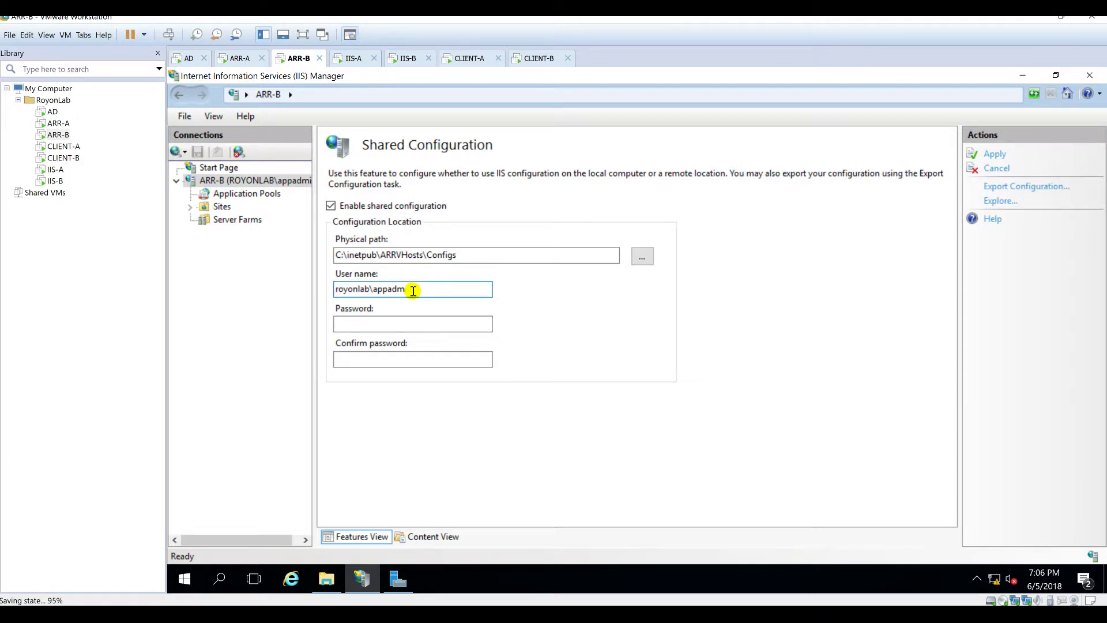
key("Tab")
type("********")
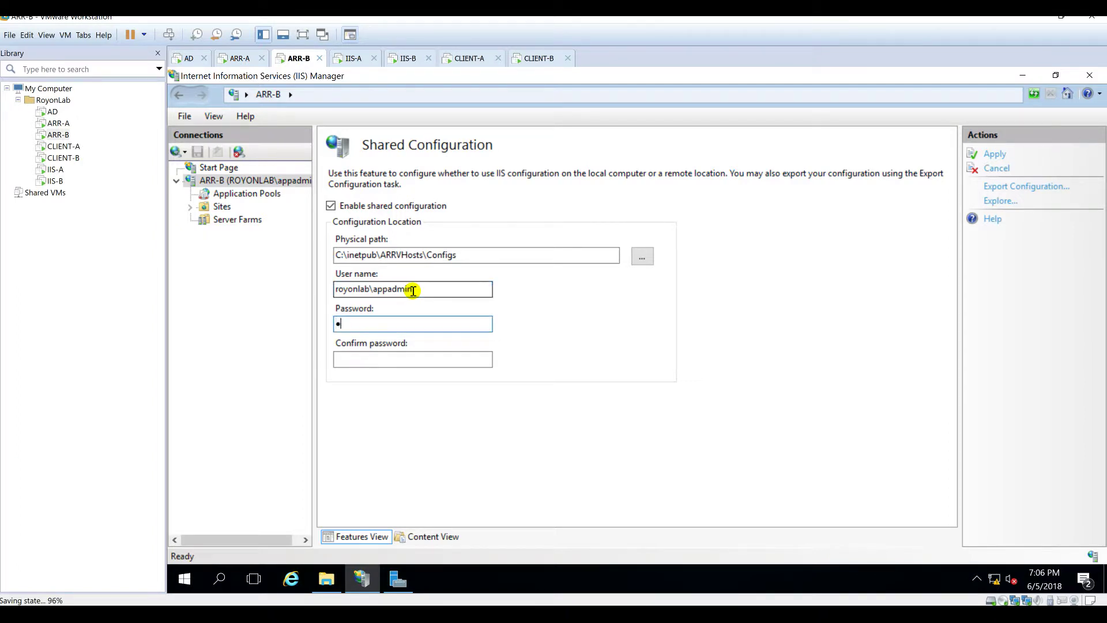
key("Tab")
type("****")
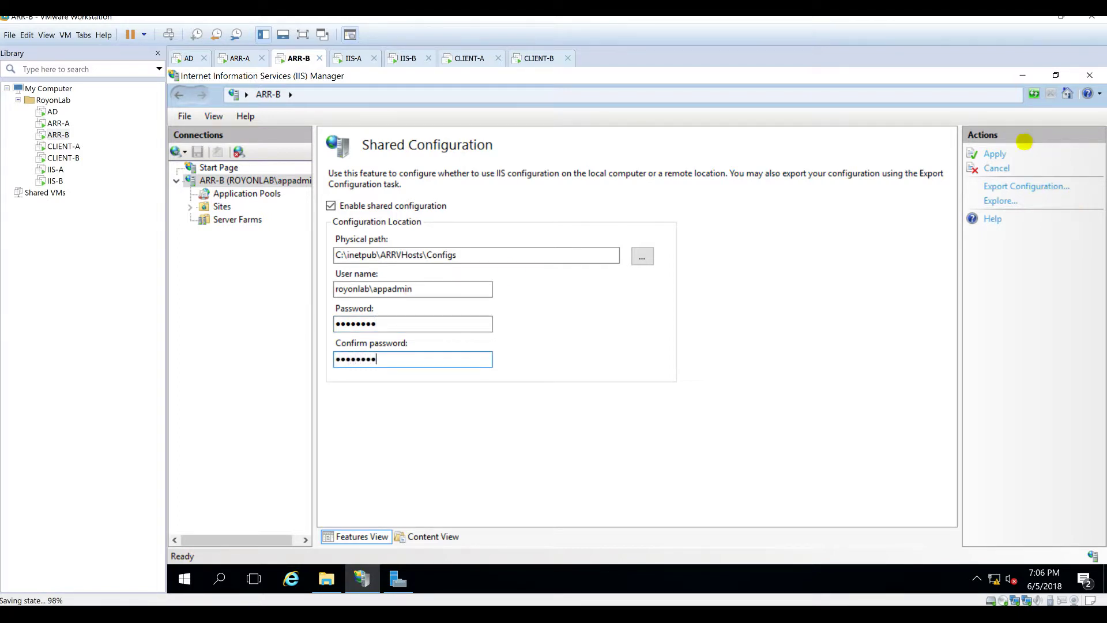
Step: Apply the settings with the encryption key password, acknowledge the notices, and close IIS Manager
left_click(993, 153)
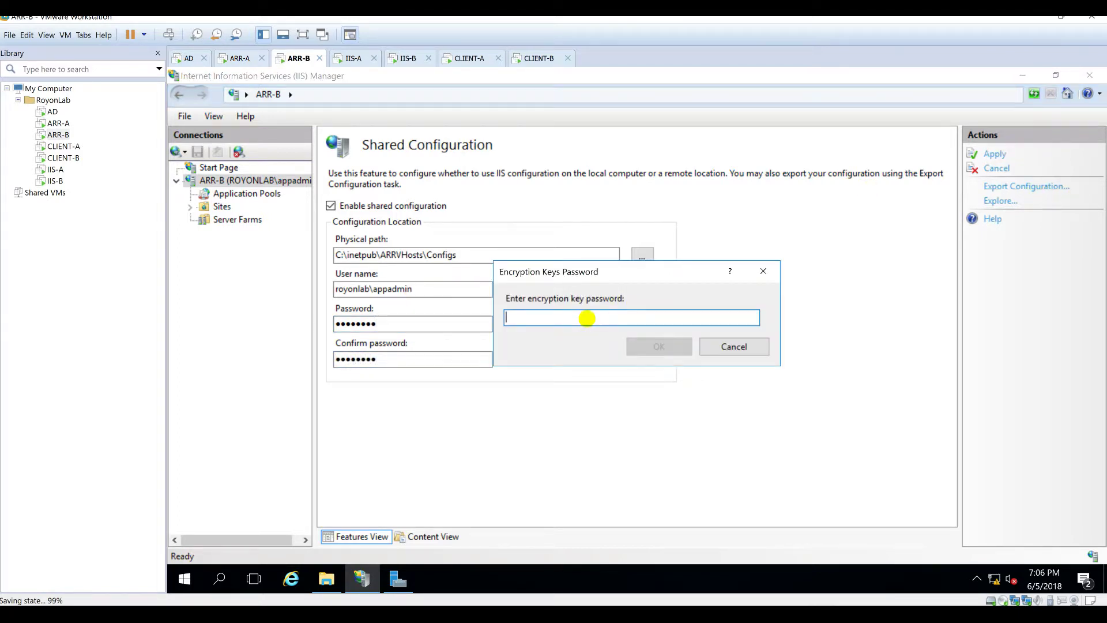
type("********")
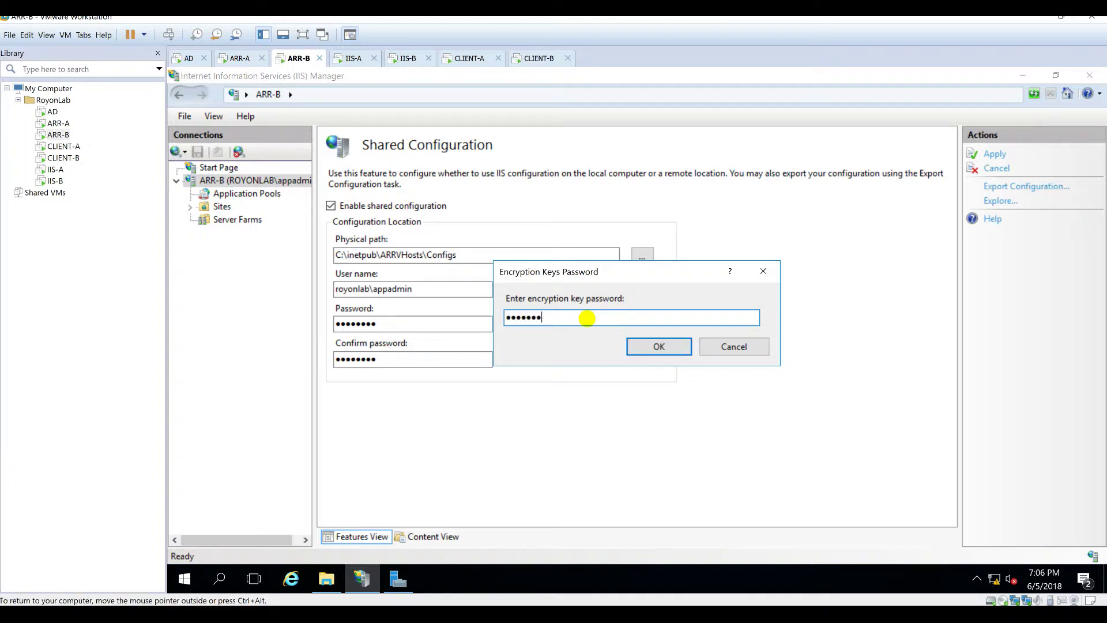
type("*******")
key("Return")
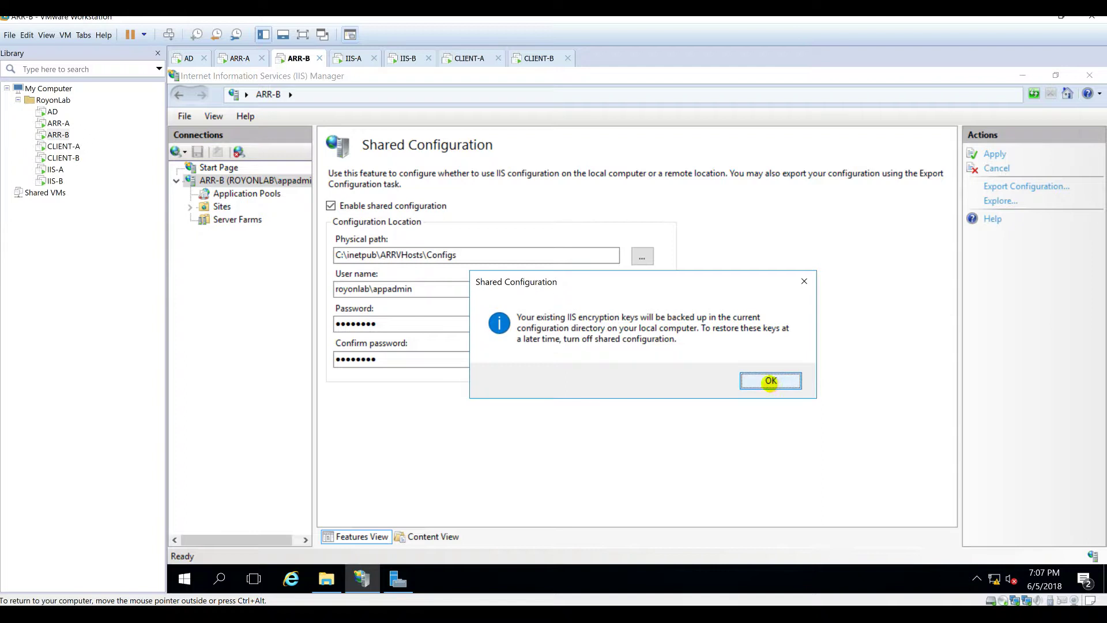
left_click(771, 381)
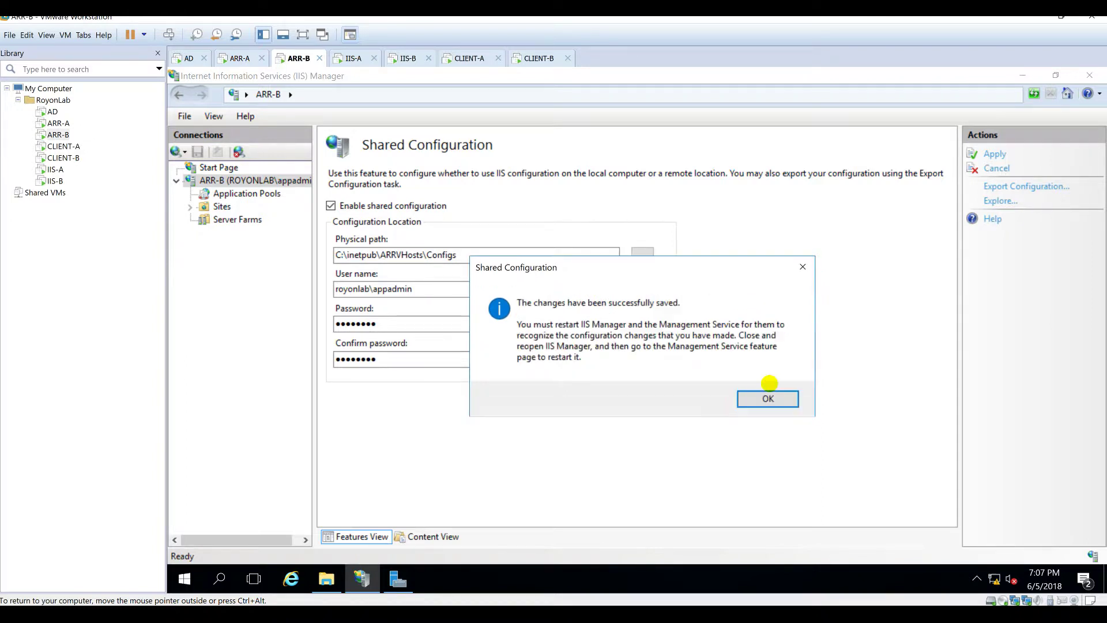
left_click(768, 398)
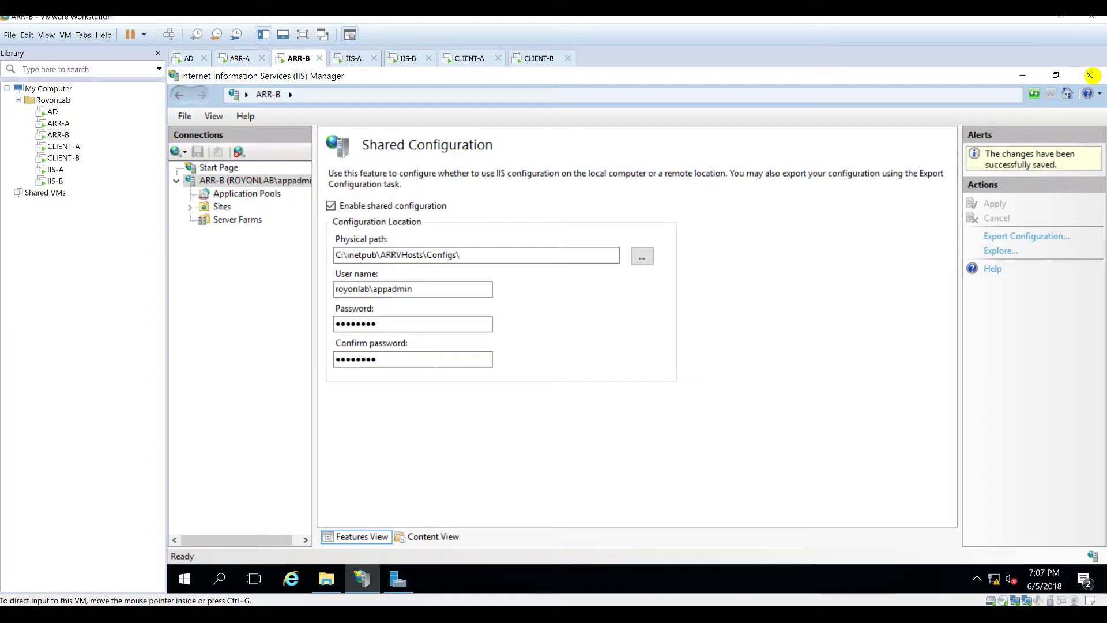
left_click(1089, 75)
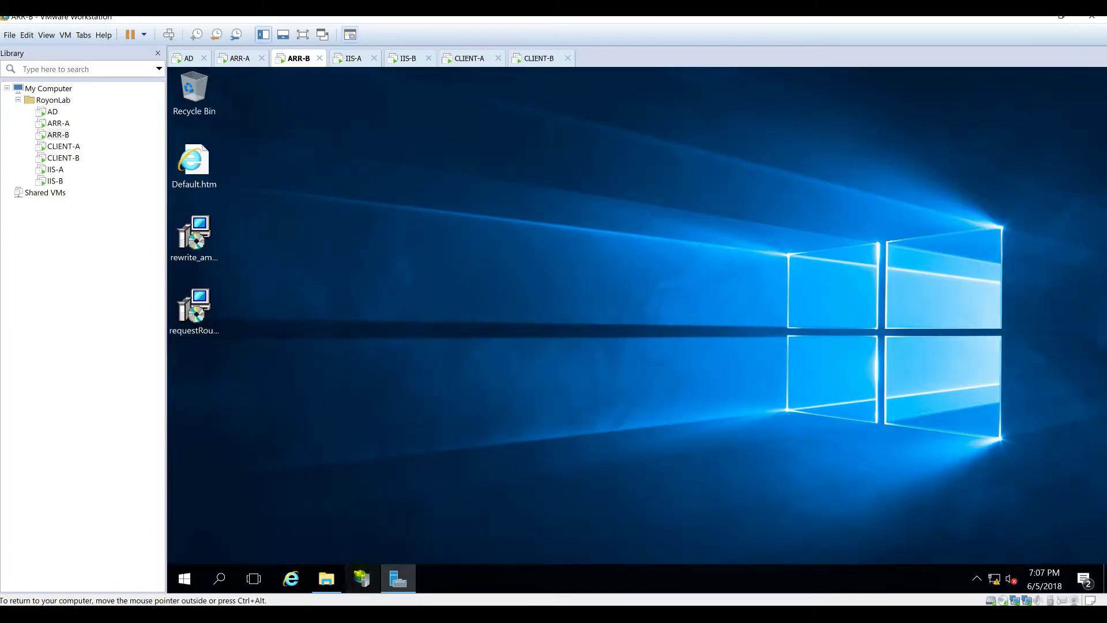
Step: On ARR-B, verify the shared rewrite rule and web.royonlab.local's online servers, then return to ARR-A
left_click(362, 579)
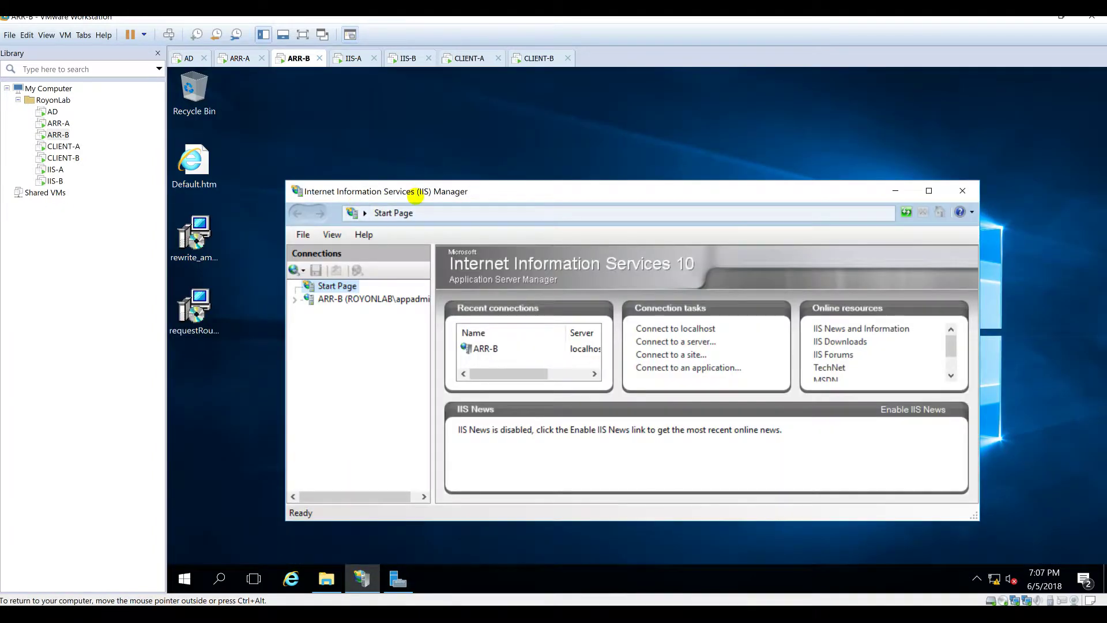
double_click(452, 191)
left_click_drag(313, 198, 434, 179)
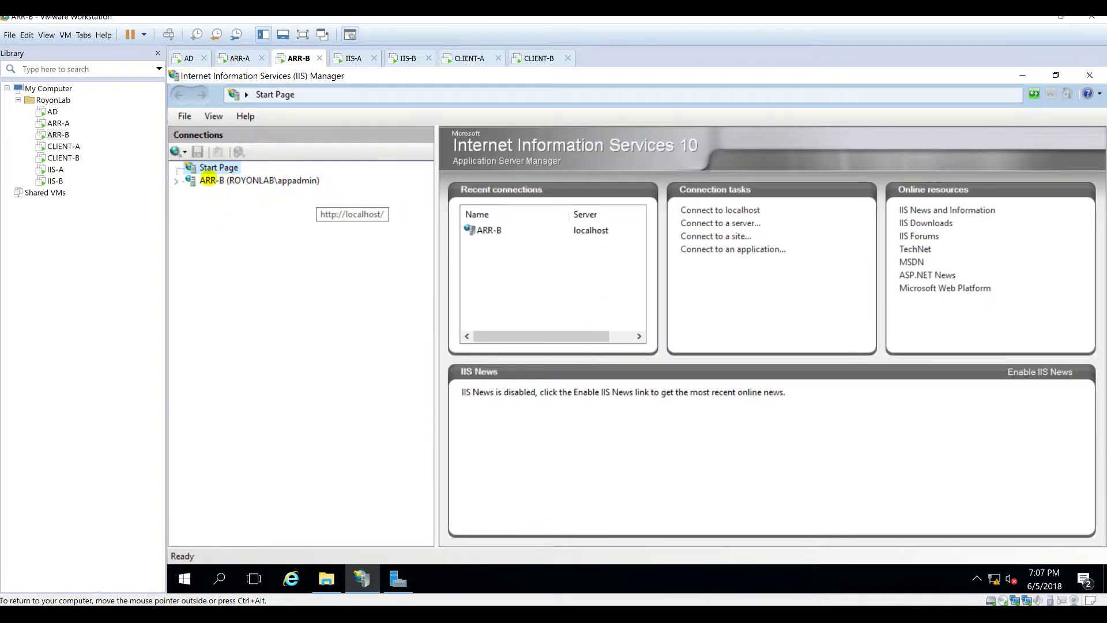
left_click(247, 180)
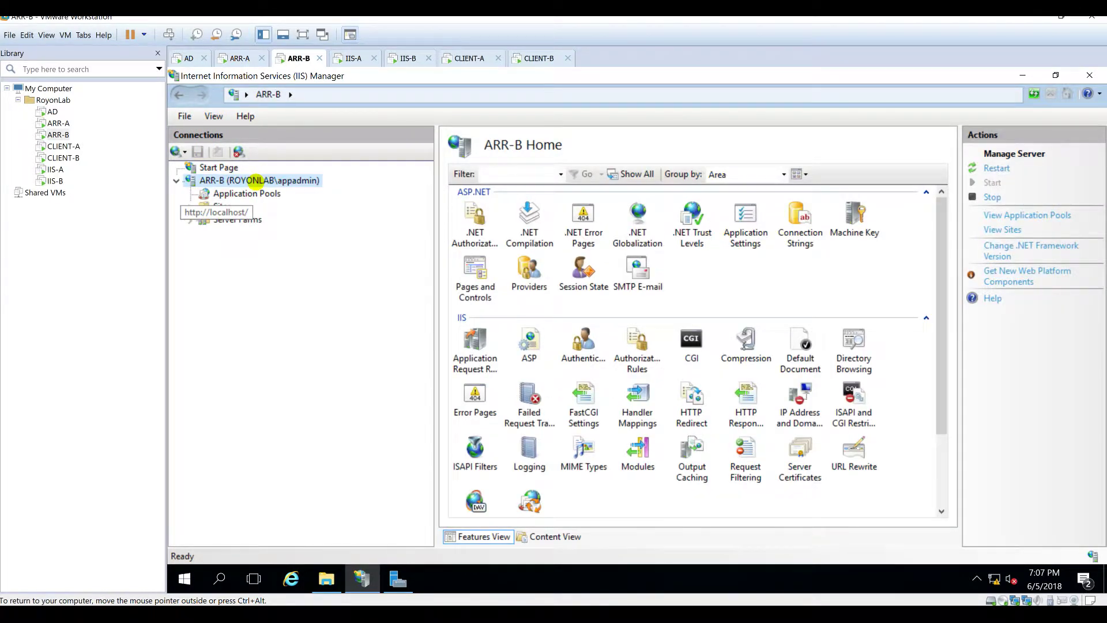
double_click(856, 451)
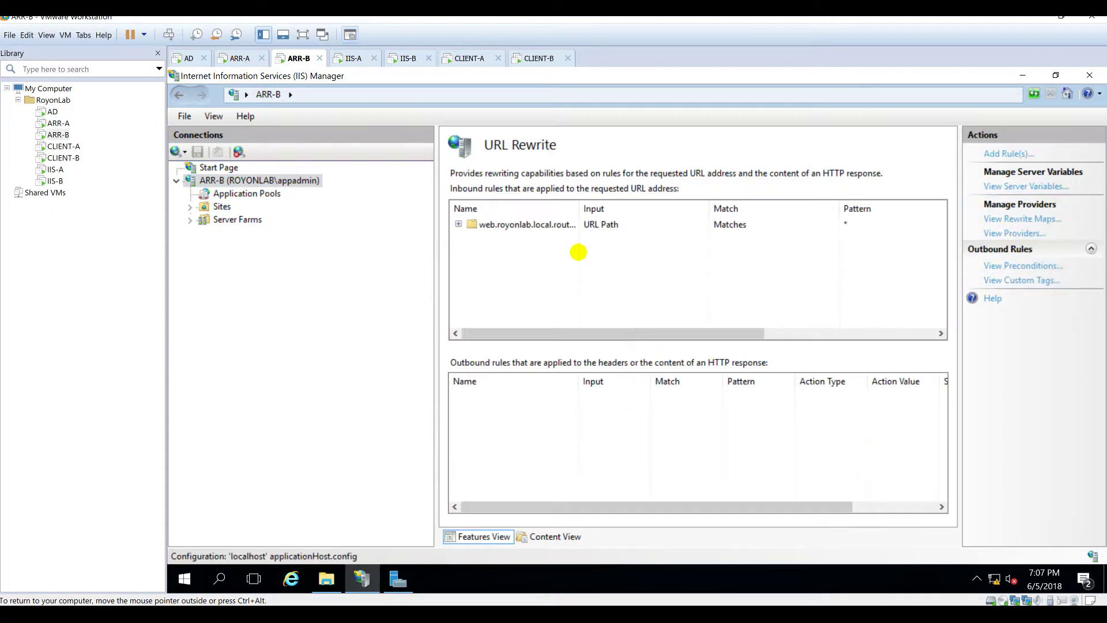
double_click(247, 220)
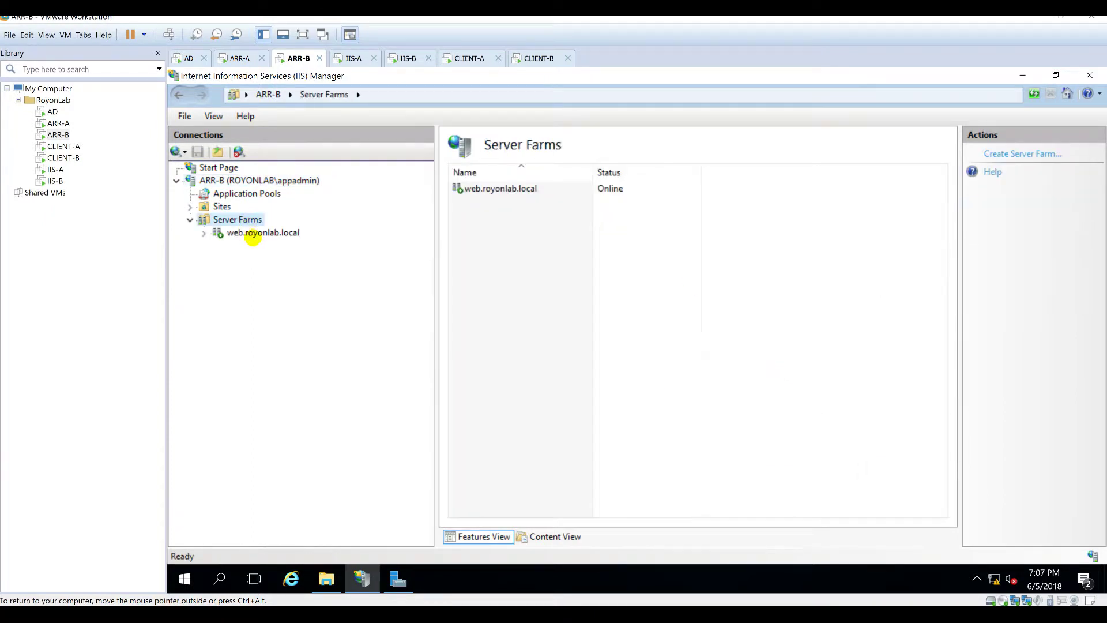
double_click(256, 232)
left_click(254, 245)
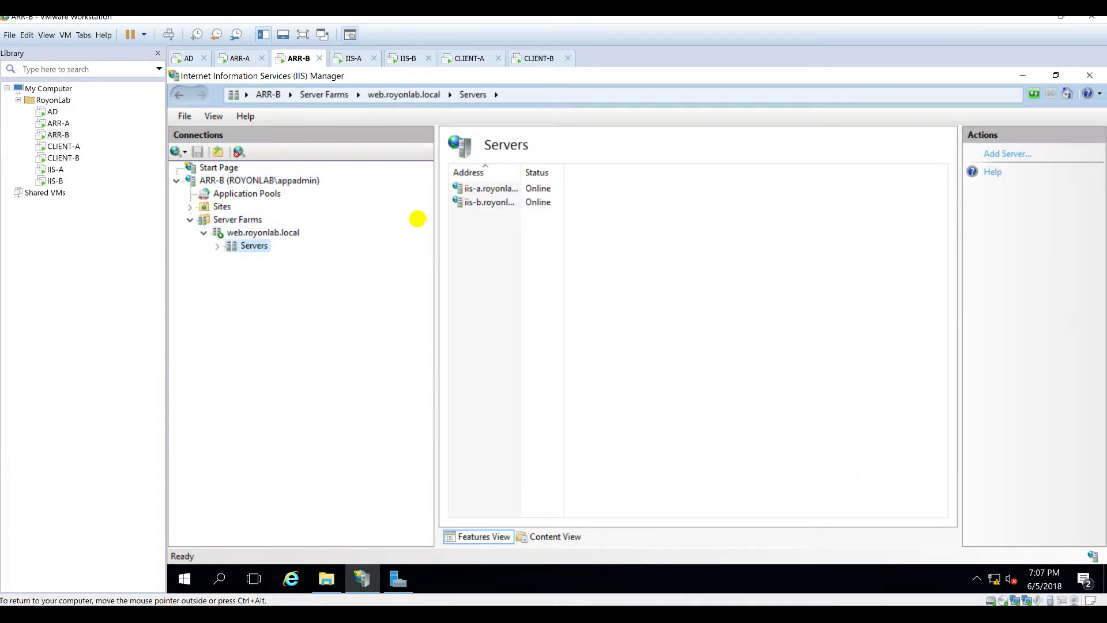
left_click(234, 58)
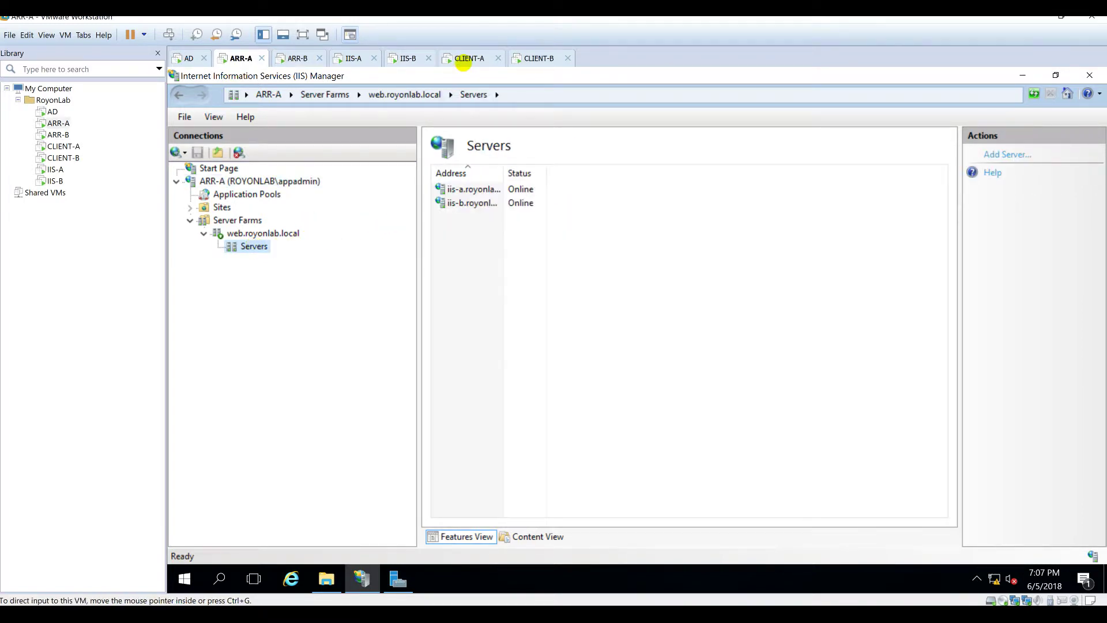
Step: Sign in to the CLIENT-A virtual machine with the account password
left_click(468, 58)
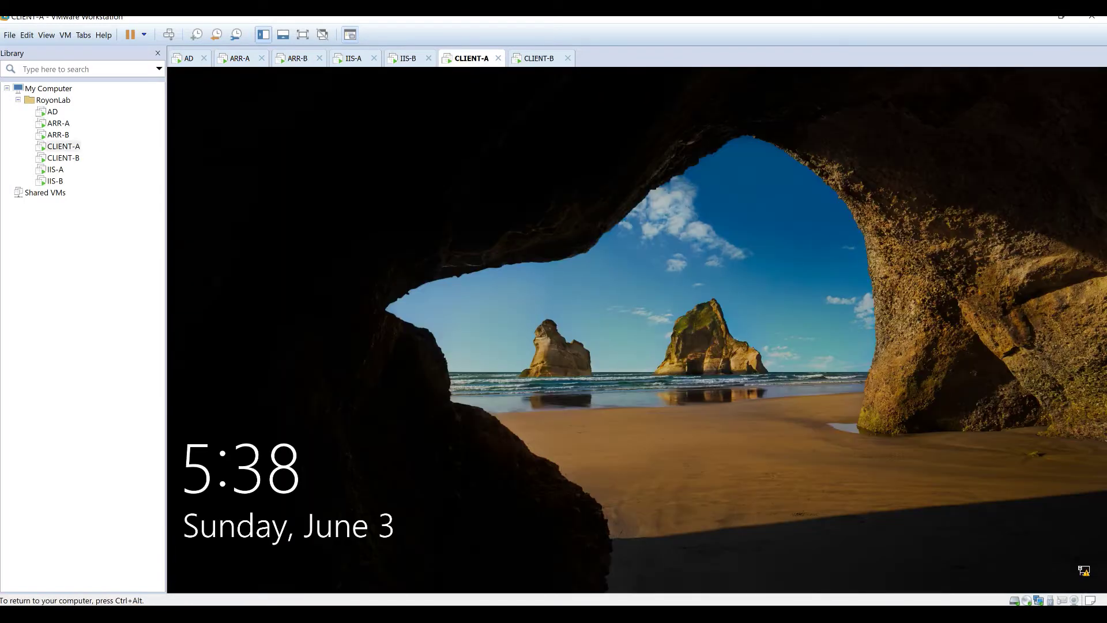
left_click(585, 343)
type("••••")
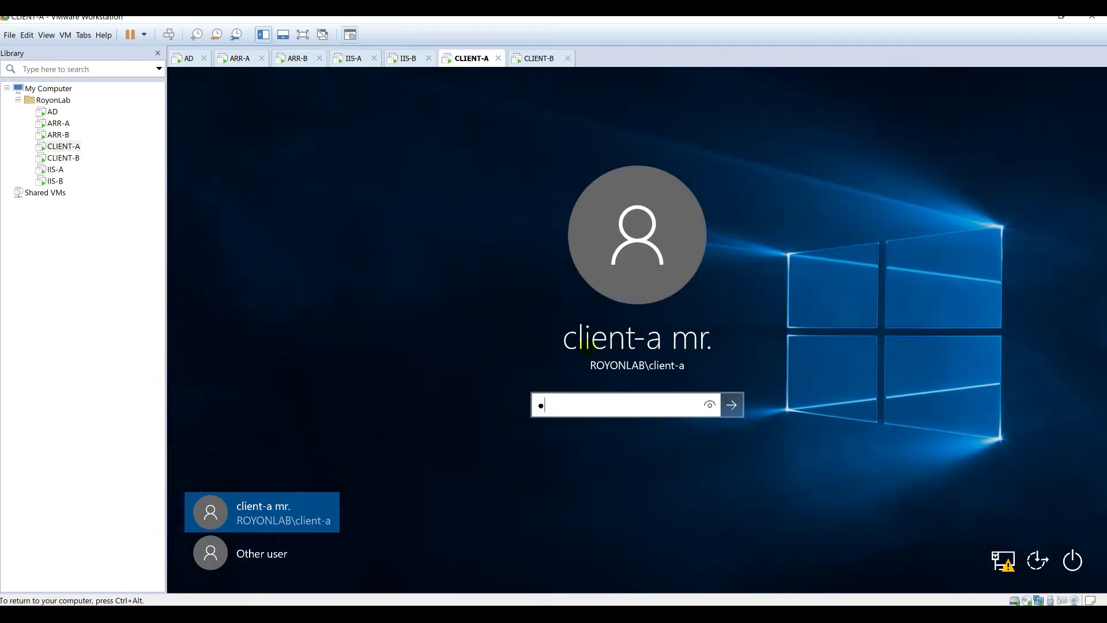
key("Return")
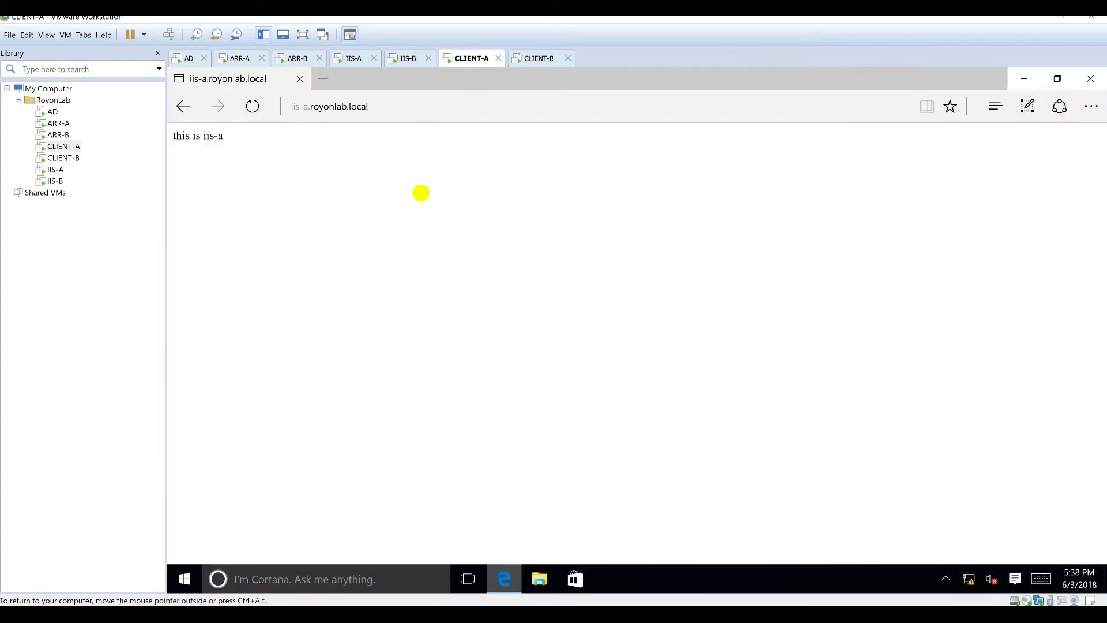
Step: Load web.royonlab.local in Edge and refresh it several times, getting 'this is iis-a'
left_click(398, 106)
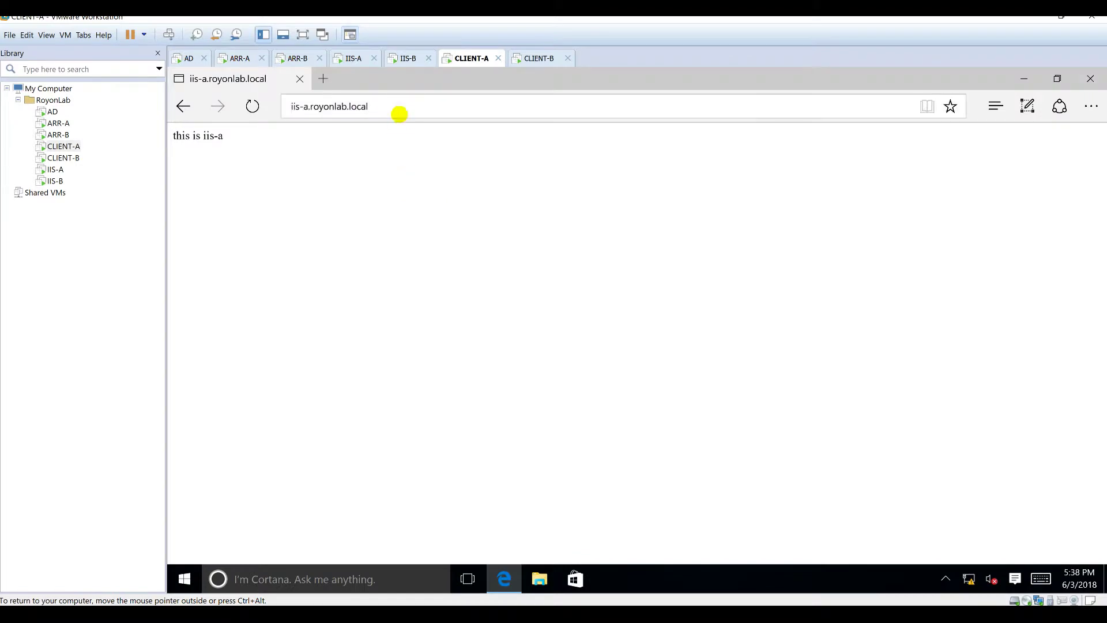
key("ctrl+a")
type("web.royon")
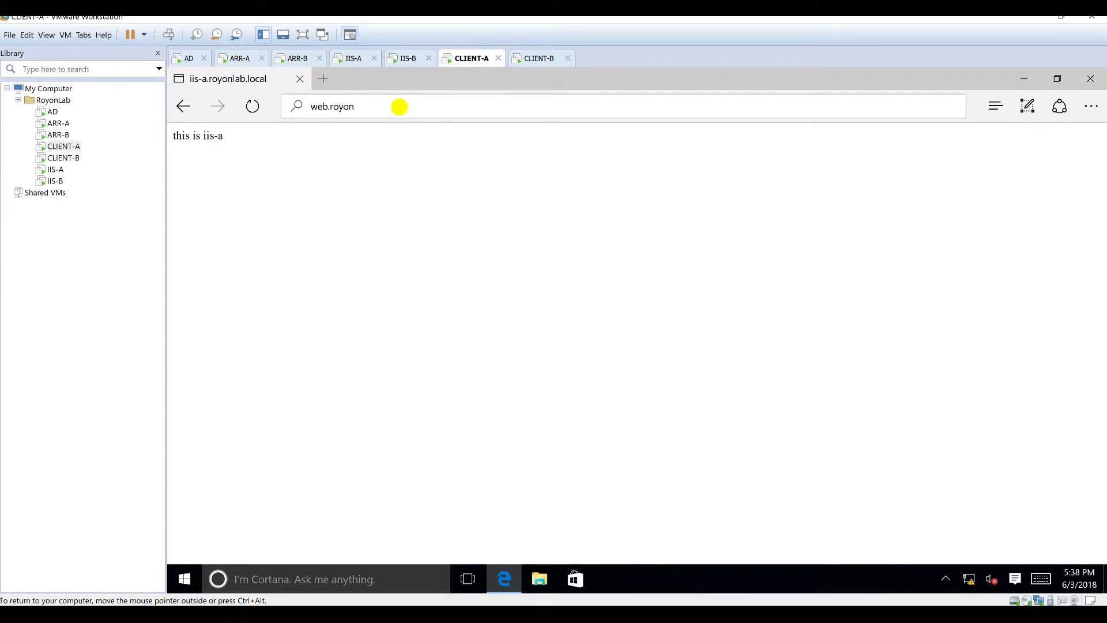
type("lab.local")
key("Return")
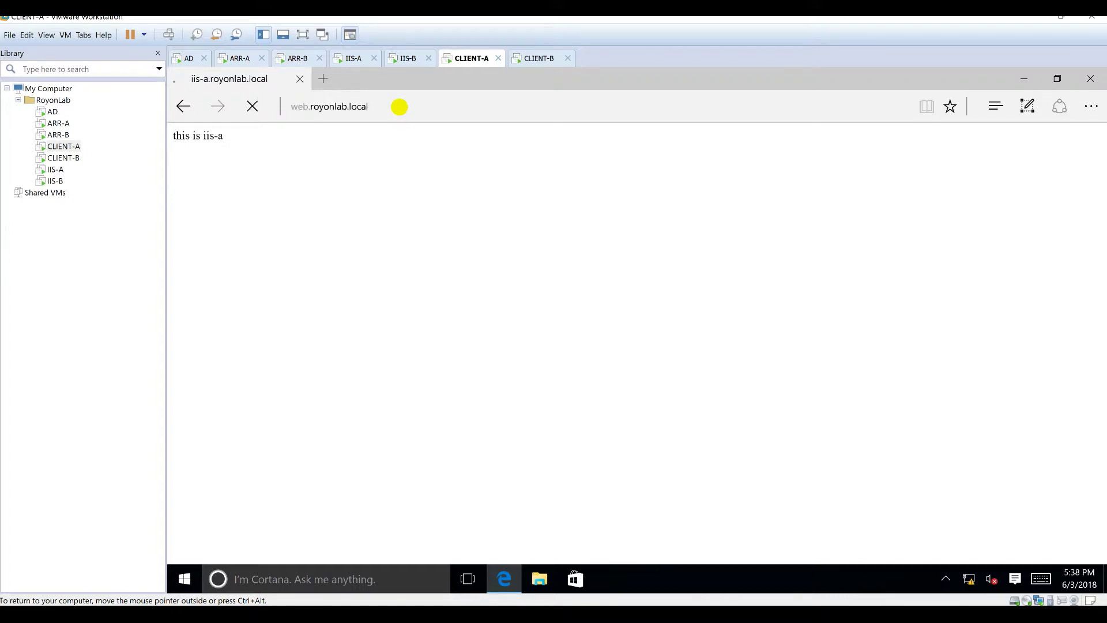
left_click(252, 106)
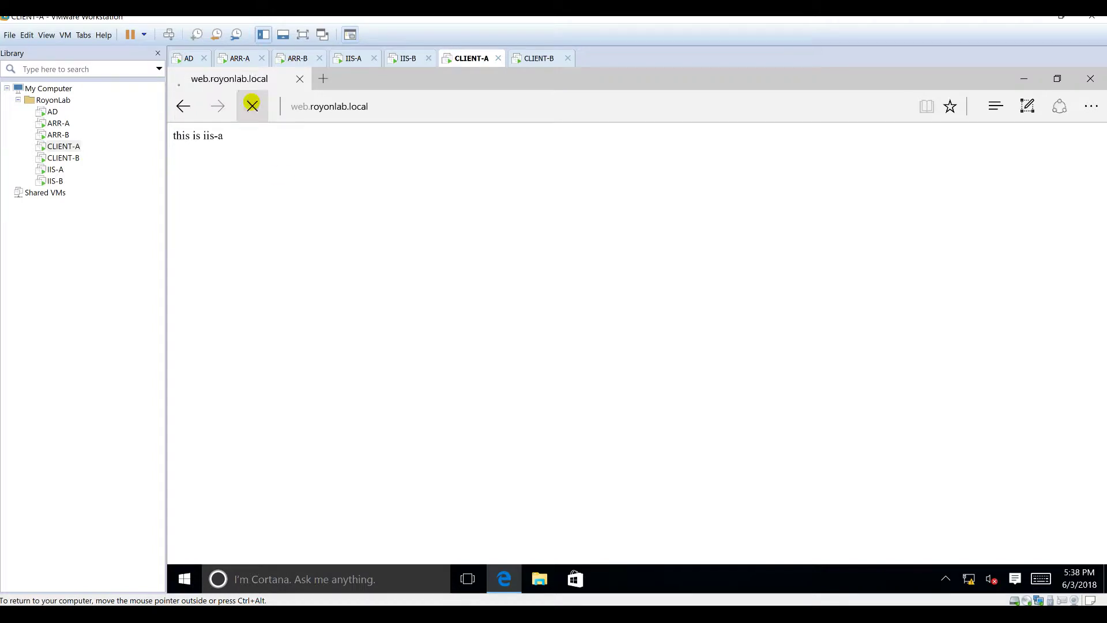
key("F5")
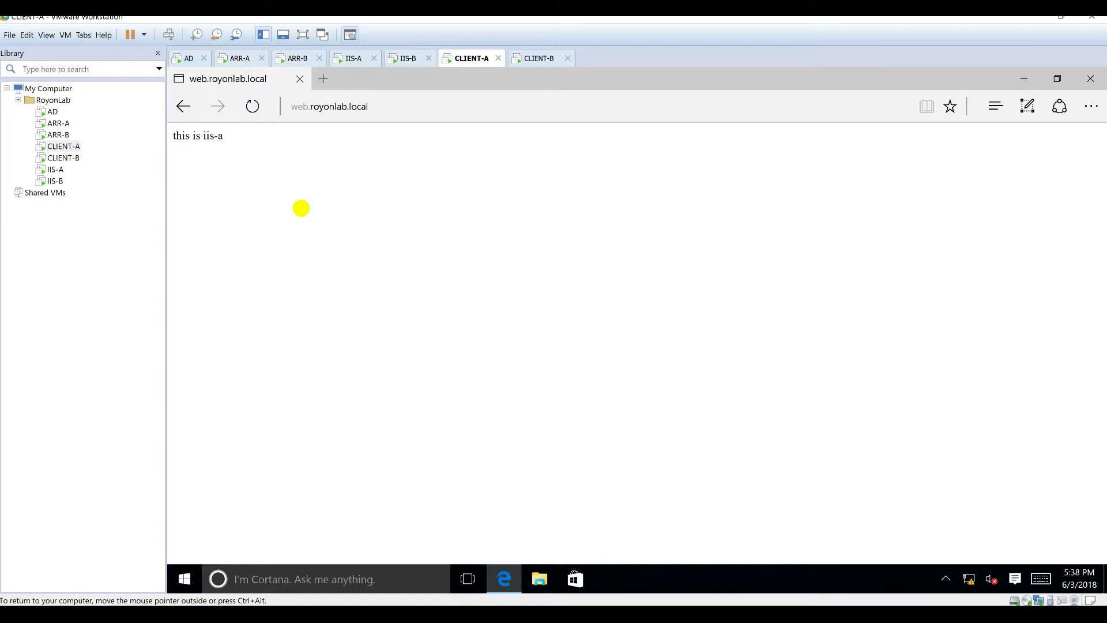
left_click(253, 105)
left_click(254, 105)
left_click(254, 106)
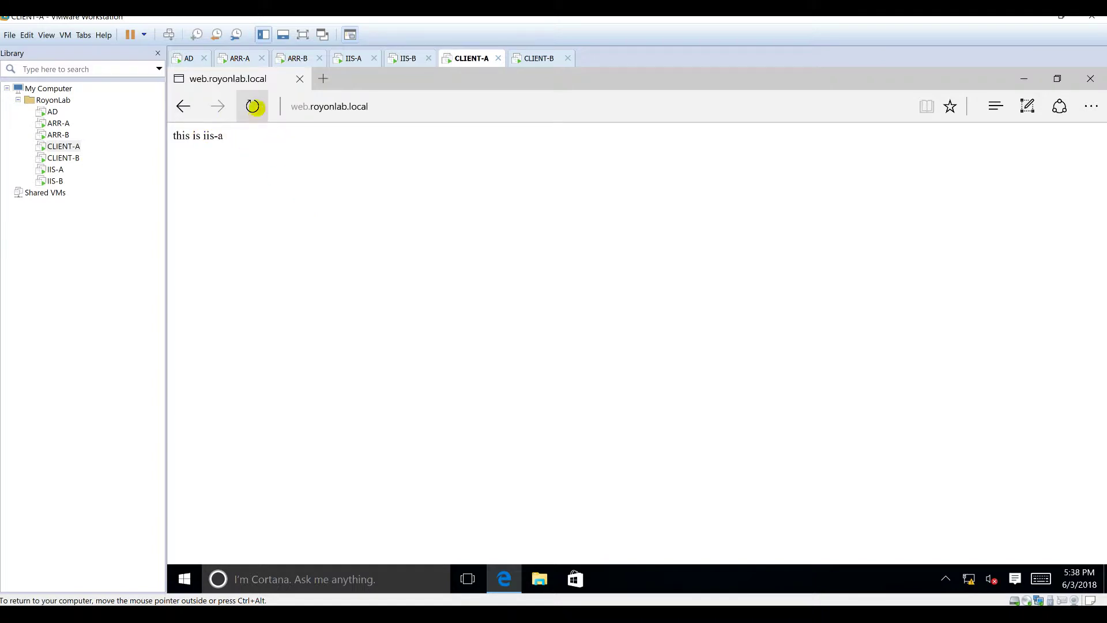
left_click(435, 109)
left_click(437, 111)
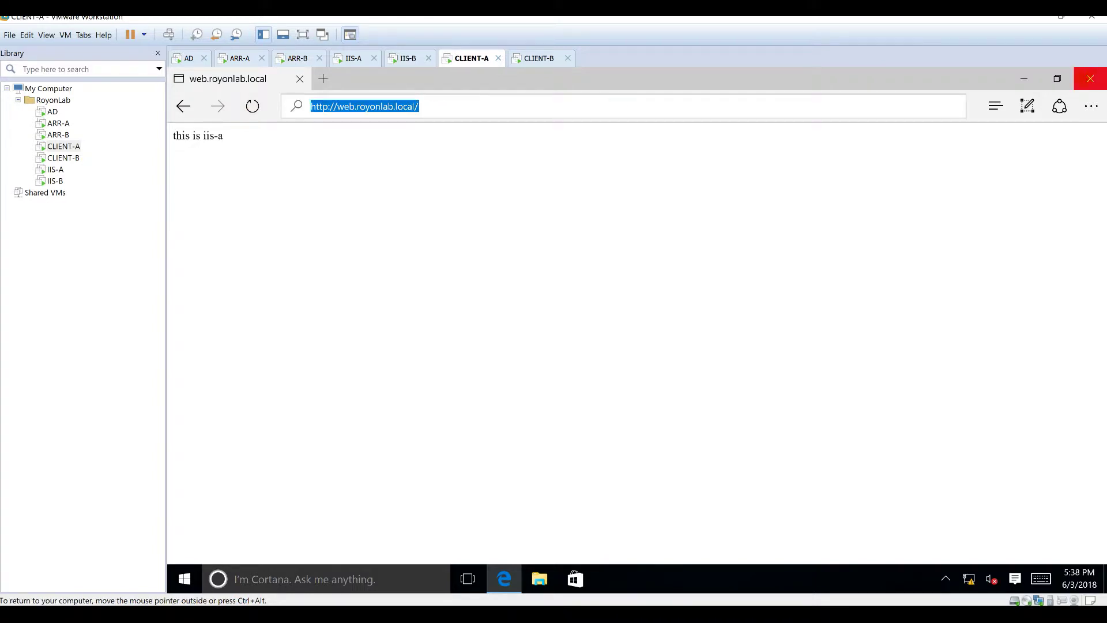
Step: Reload web.royonlab.local in a fresh Edge window until iis-b answers, then return to ARR-A
left_click(1092, 78)
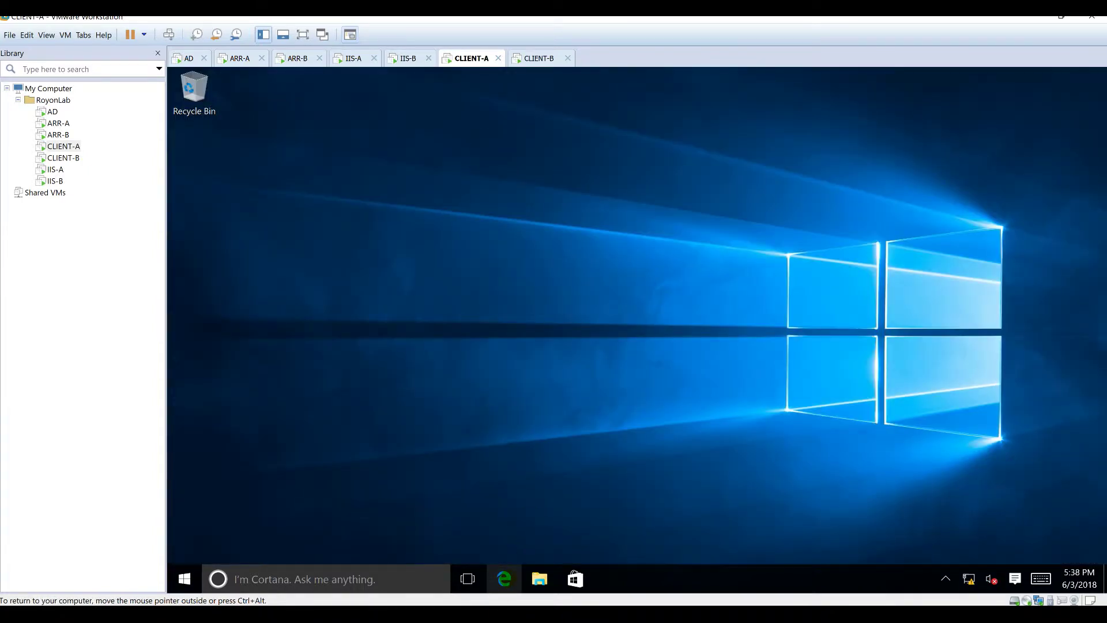
left_click(504, 579)
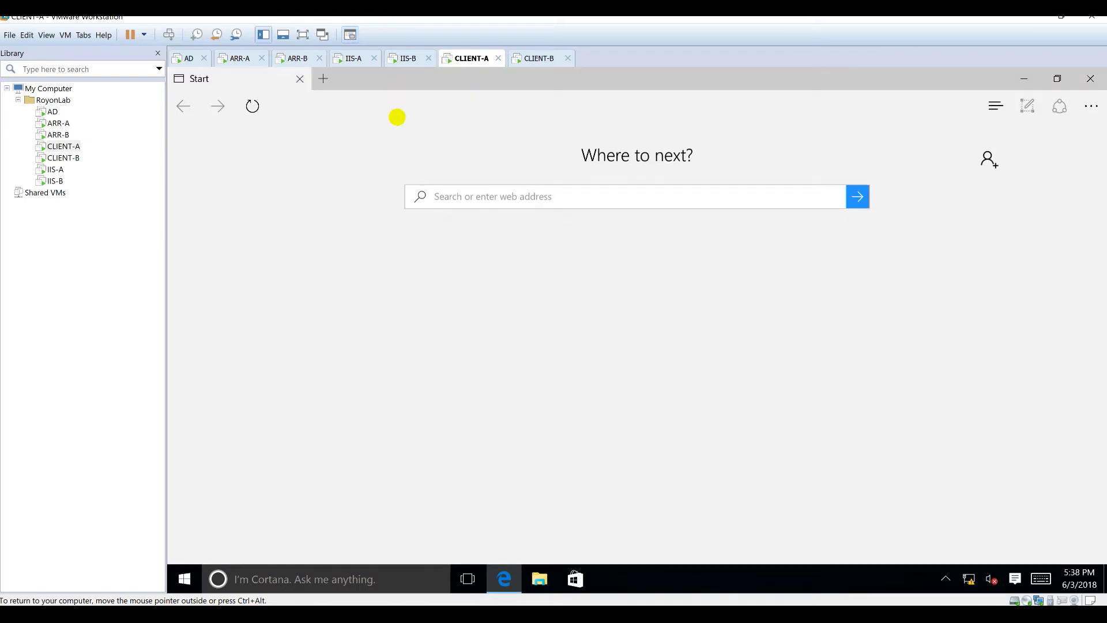
left_click(398, 110)
type("web.royonlab.local")
key("Return")
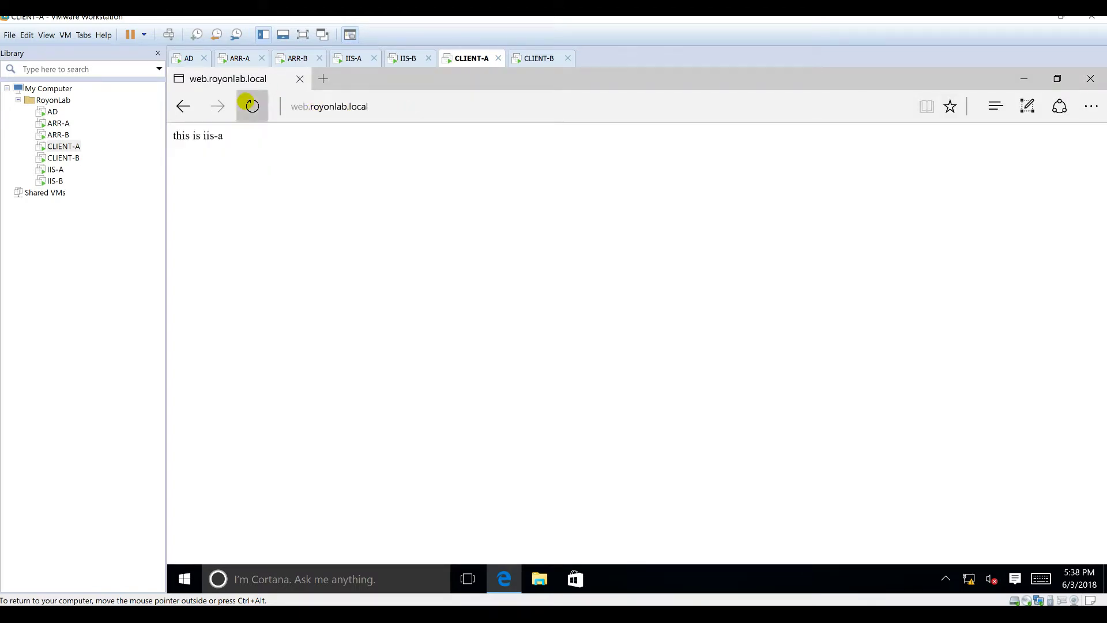
left_click(250, 106)
left_click(251, 106)
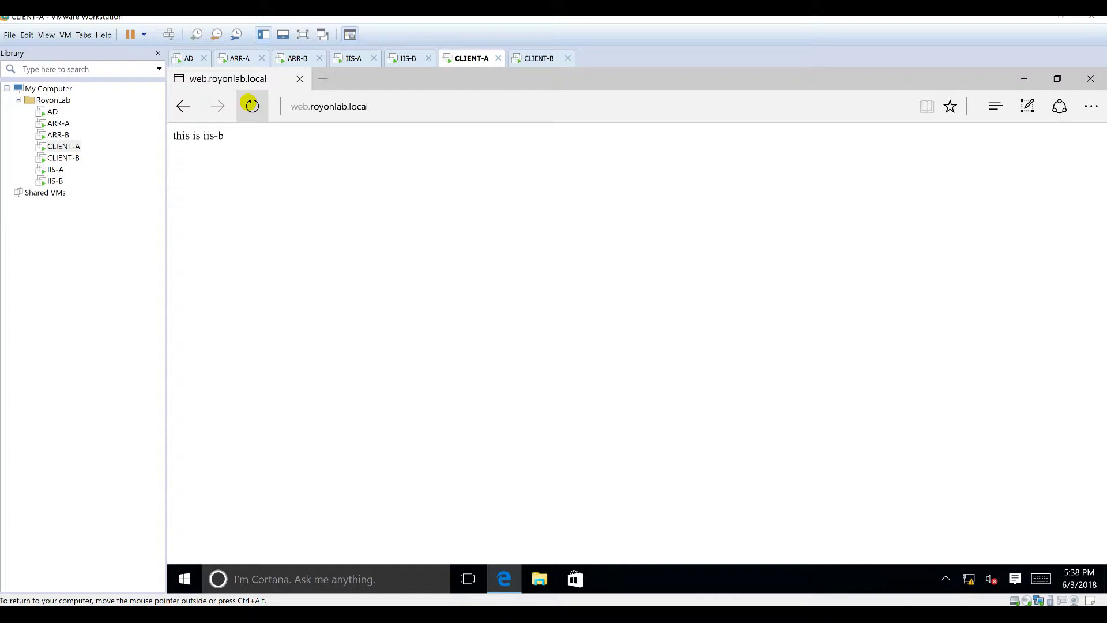
left_click(249, 104)
left_click(249, 104)
left_click(239, 58)
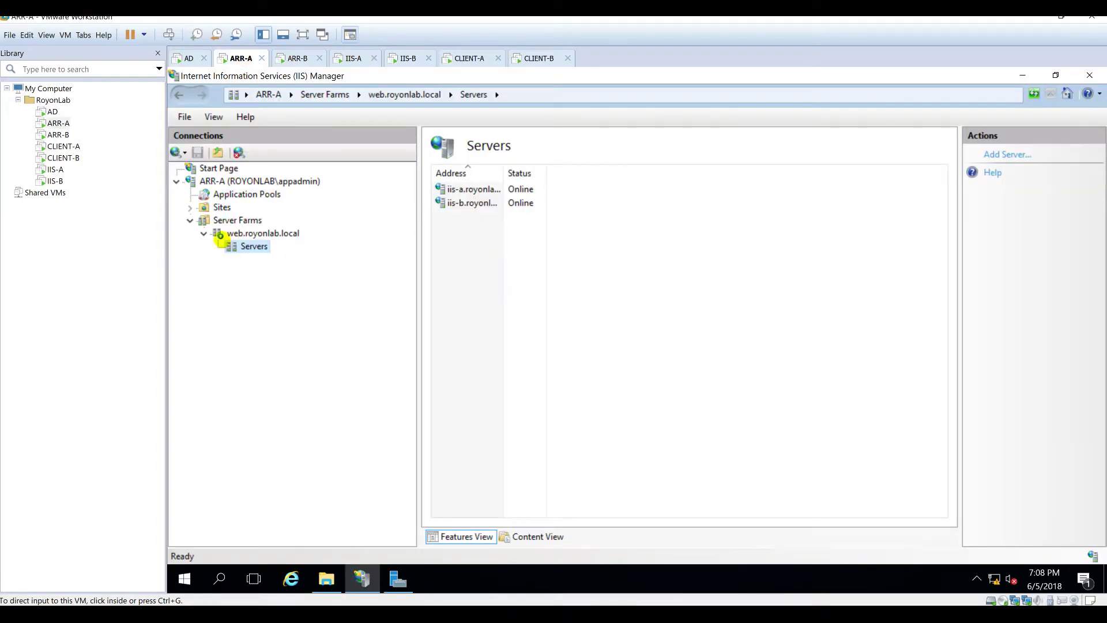
Step: Open the web.royonlab.local farm's Monitoring and Management, reviewing iis-a and iis-b at 50.00% each
left_click(258, 233)
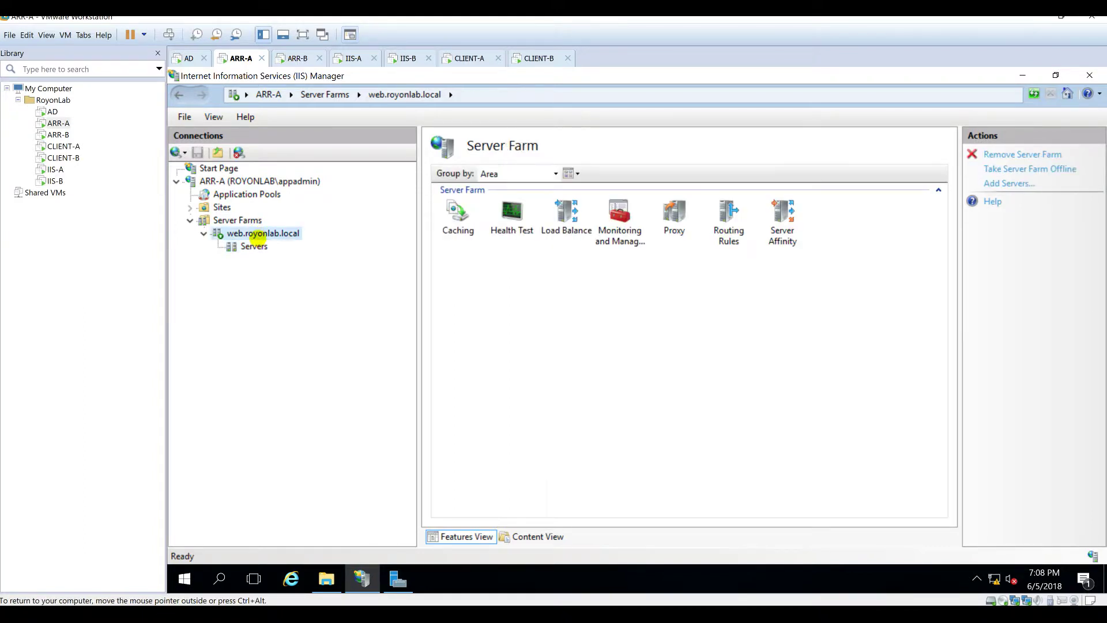
double_click(603, 224)
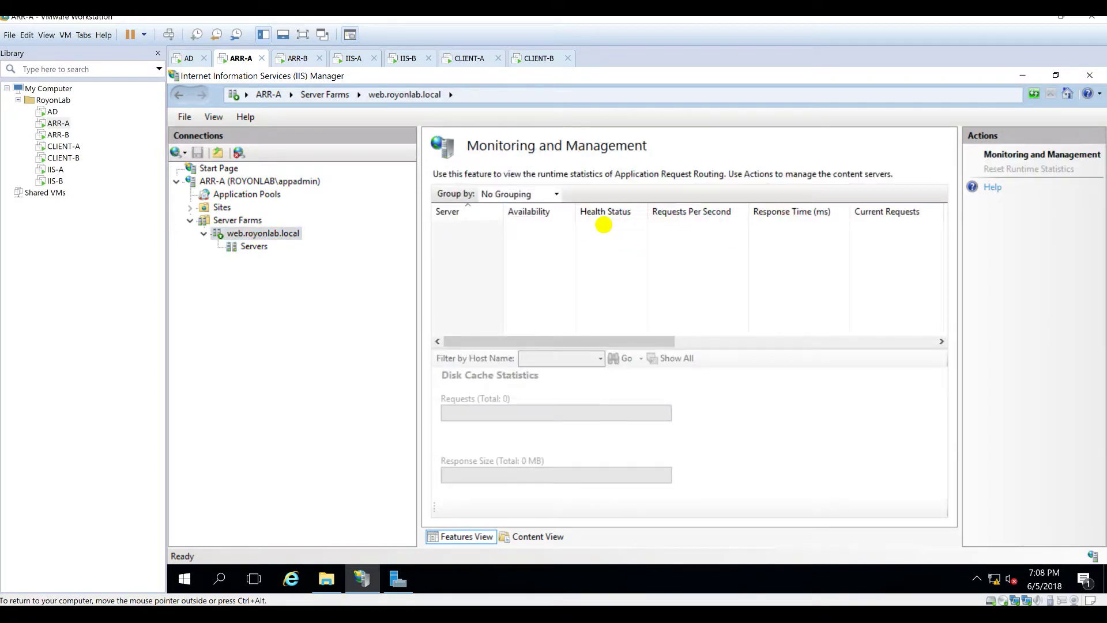
left_click_drag(638, 320, 870, 321)
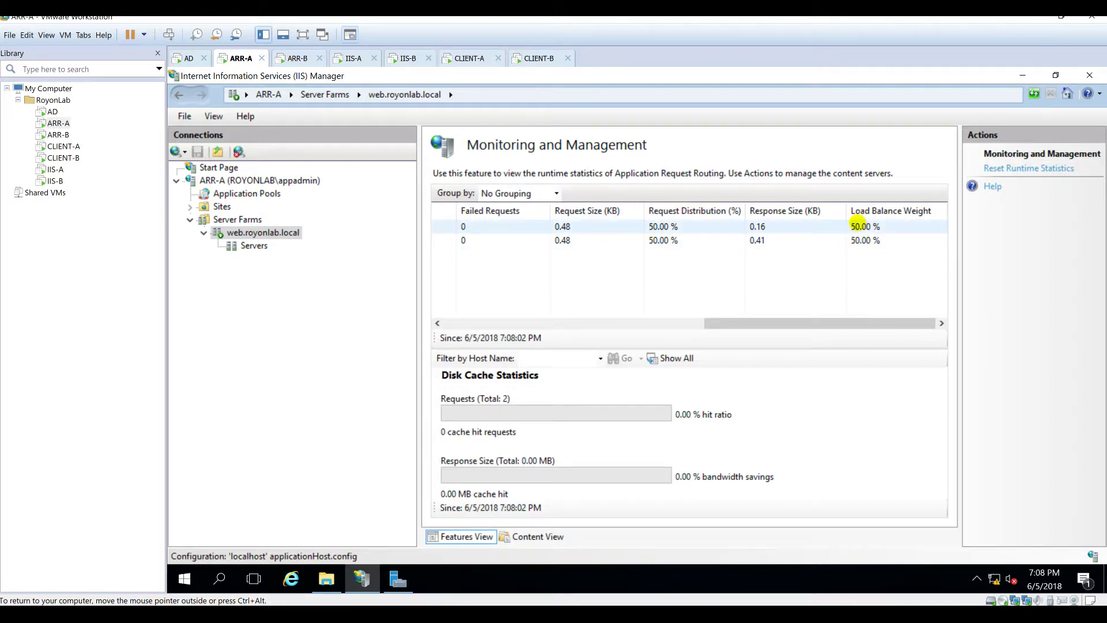
left_click_drag(803, 323, 452, 337)
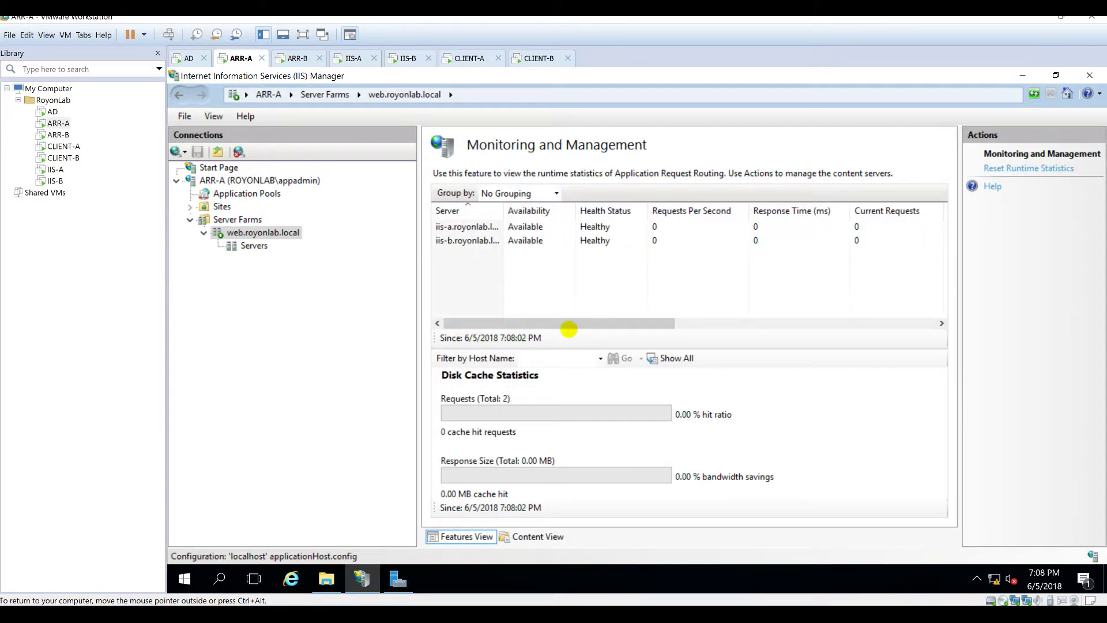
left_click_drag(605, 316, 848, 316)
mouse_move(781, 315)
left_mouse_down()
mouse_move(524, 316)
mouse_move(796, 318)
left_mouse_up()
left_click(868, 227)
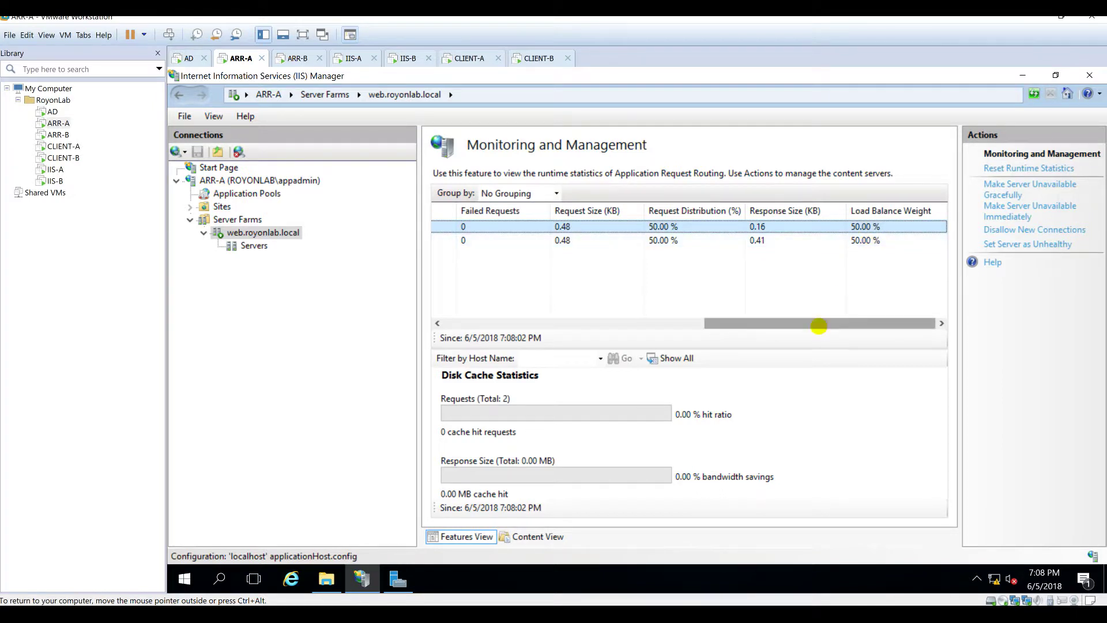
left_click_drag(818, 324, 522, 331)
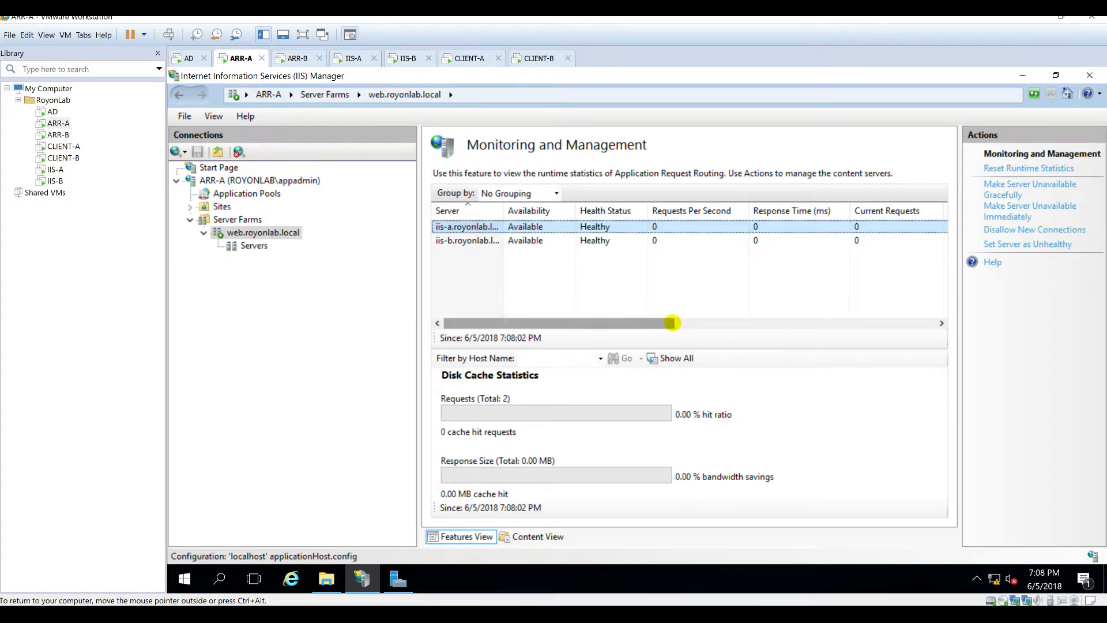
left_click_drag(673, 321, 927, 324)
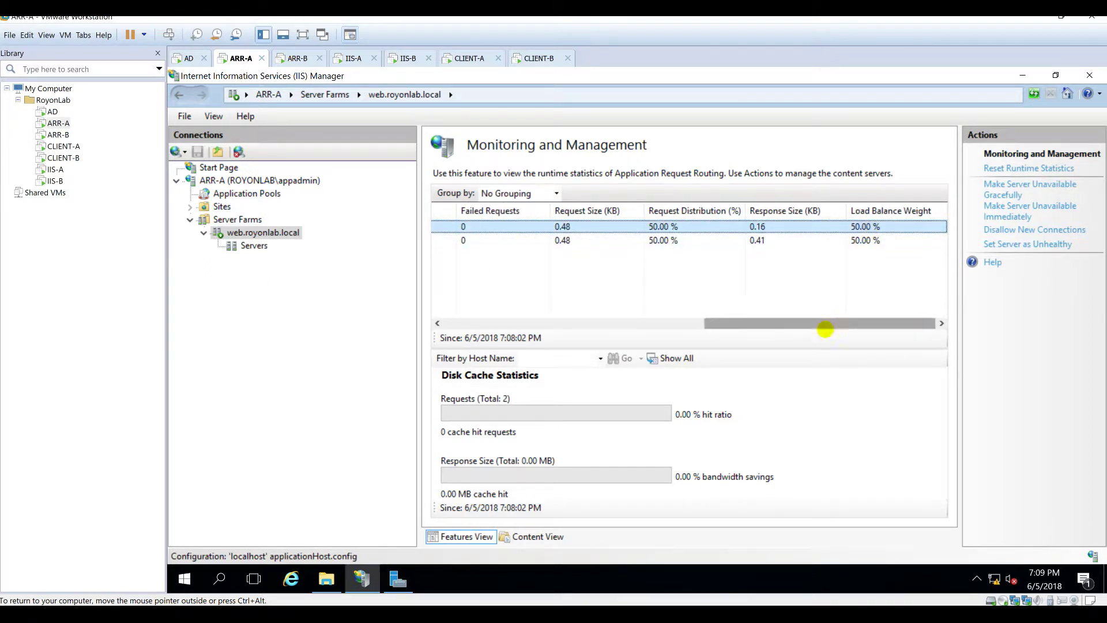
left_click(462, 321)
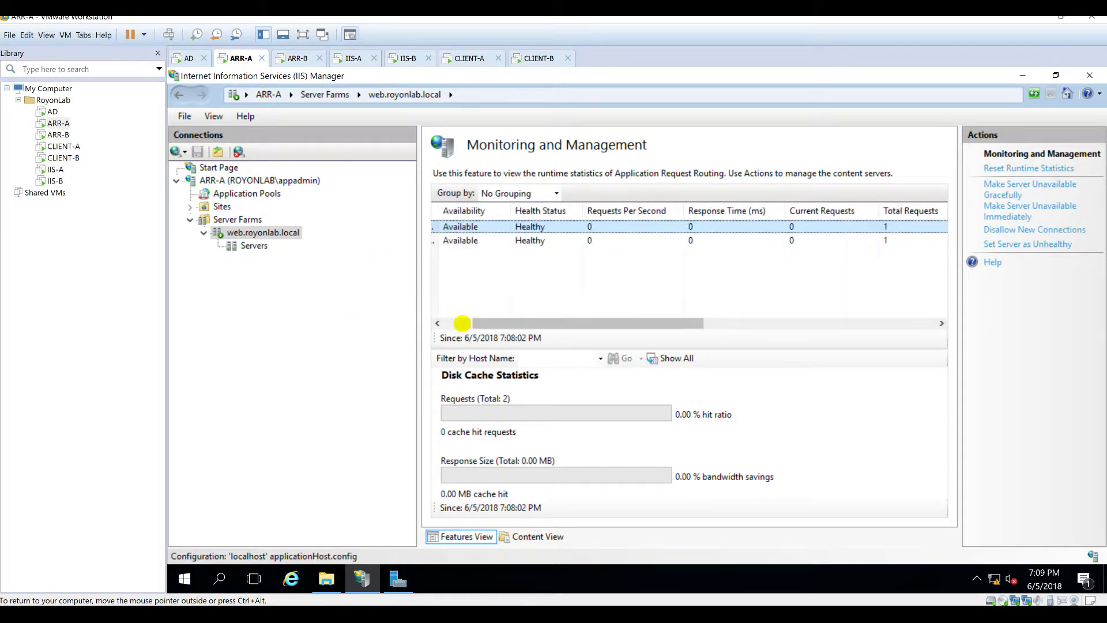
left_click(455, 319)
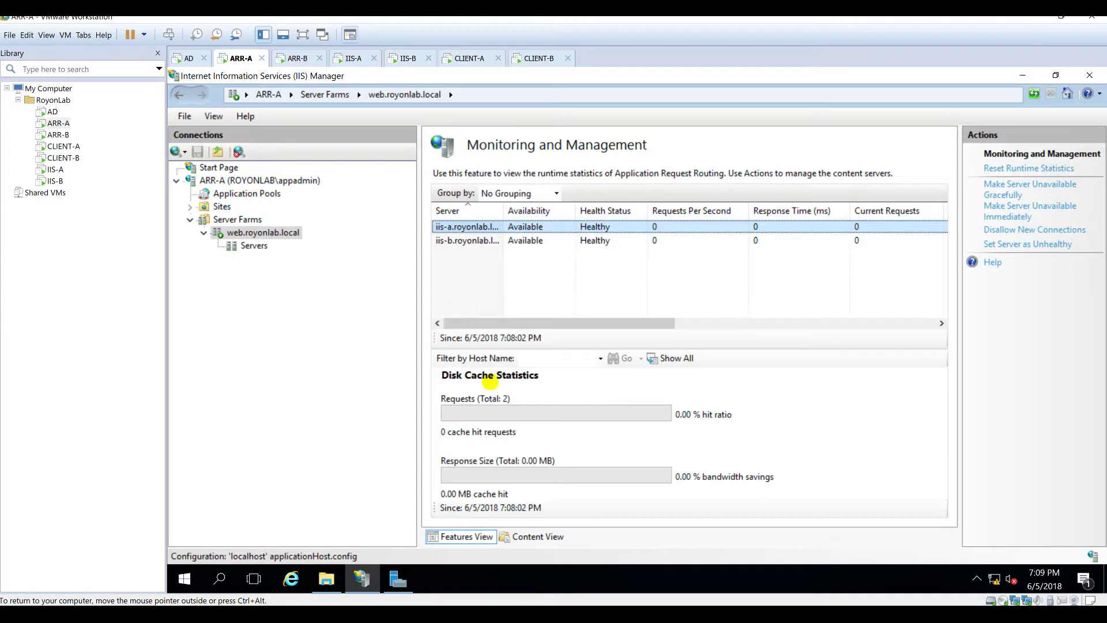
Step: Clear the ARR-A server list selection and switch to the CLIENT-B VM at its lock screen
left_click(597, 315)
left_click_drag(599, 316, 408, 329)
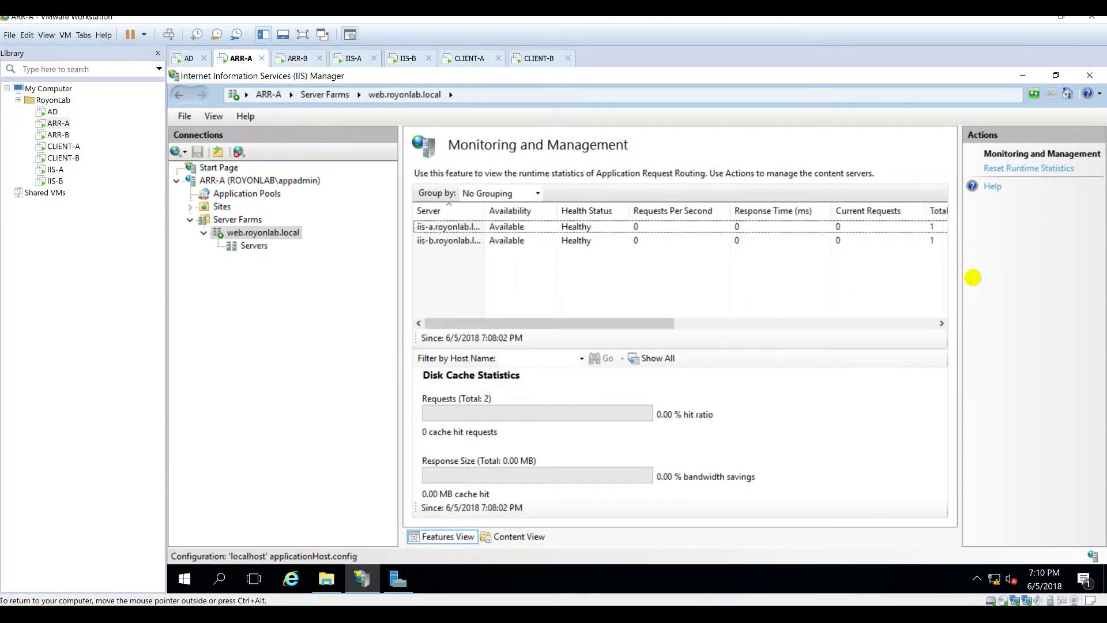
left_click_drag(960, 277, 981, 272)
left_click(276, 304)
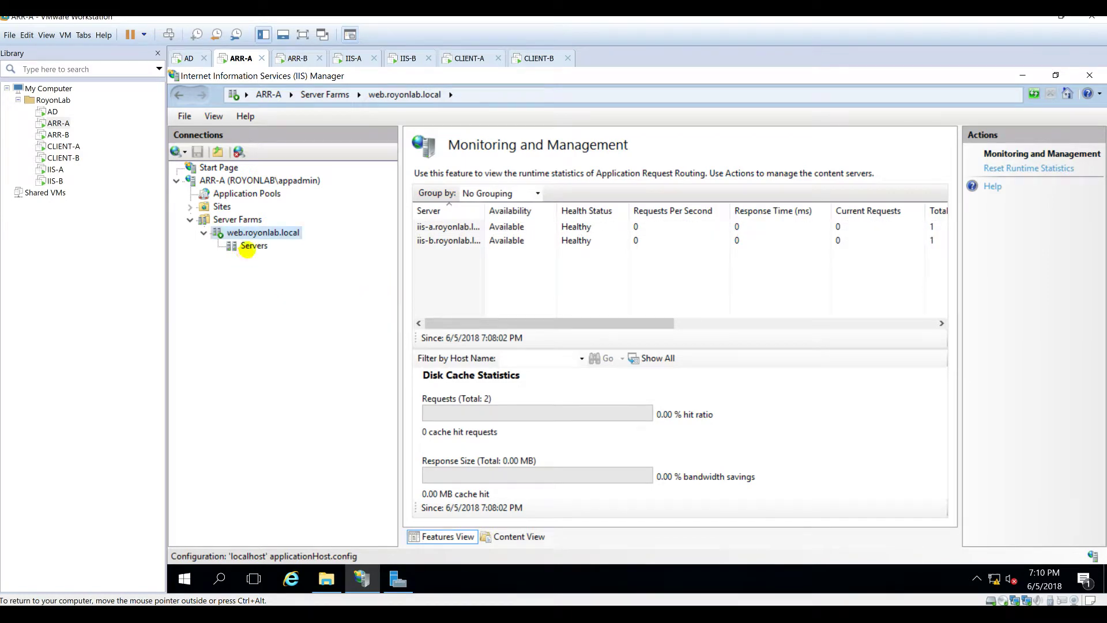
left_click(526, 58)
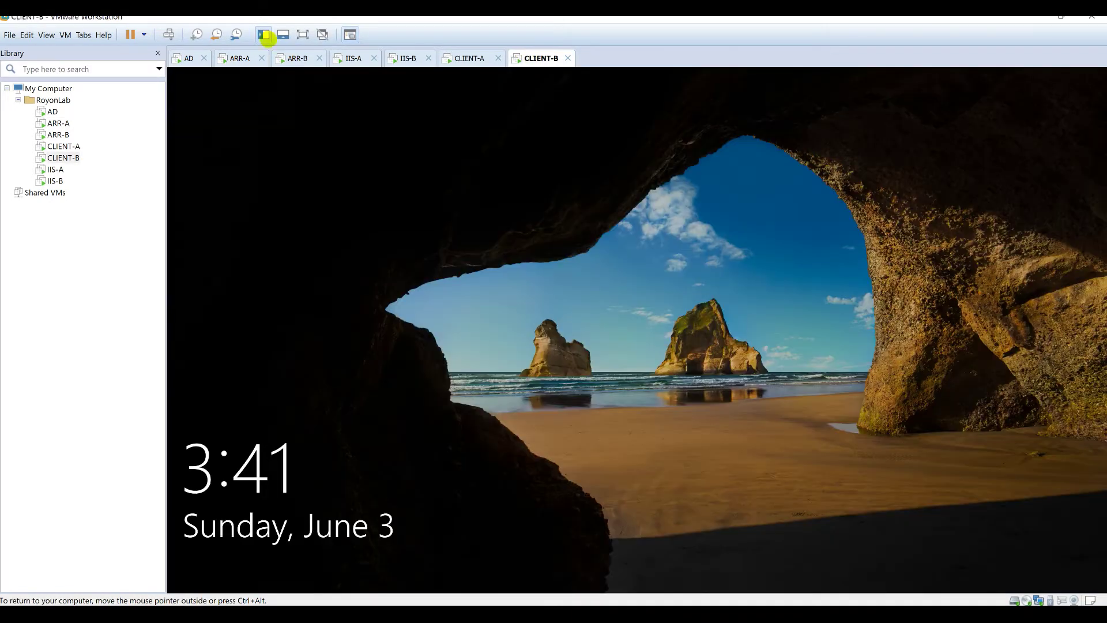
Step: Sign in to CLIENT-B and open web.royonlab.local in Edge
left_click(447, 183)
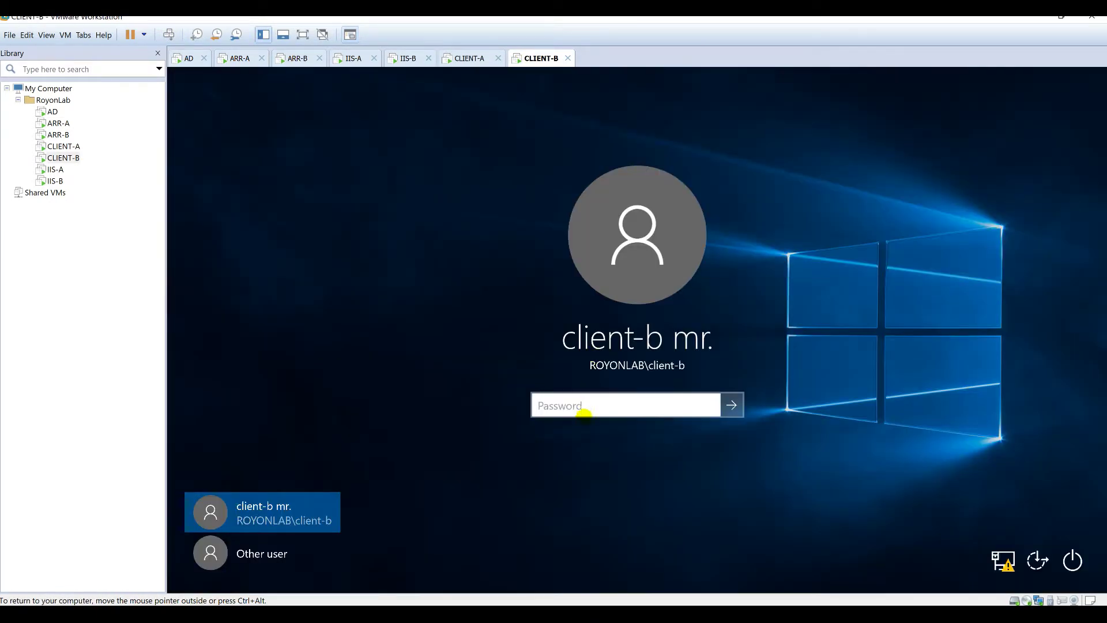
type("••")
key("Return")
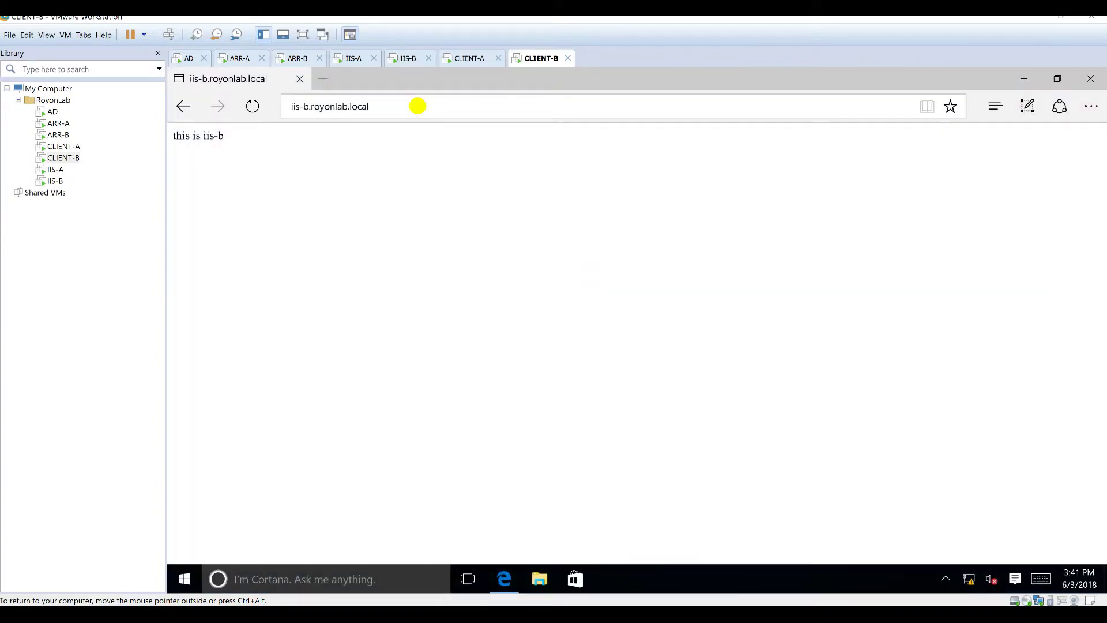
left_click(416, 106)
type("web.royonl")
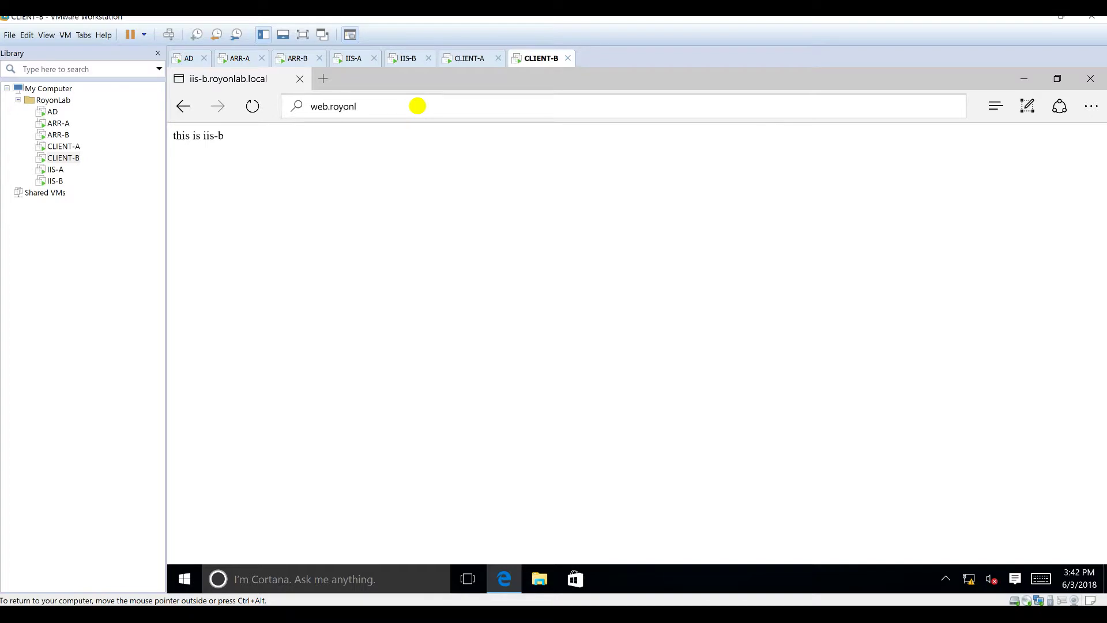
type("ab.local")
key("Return")
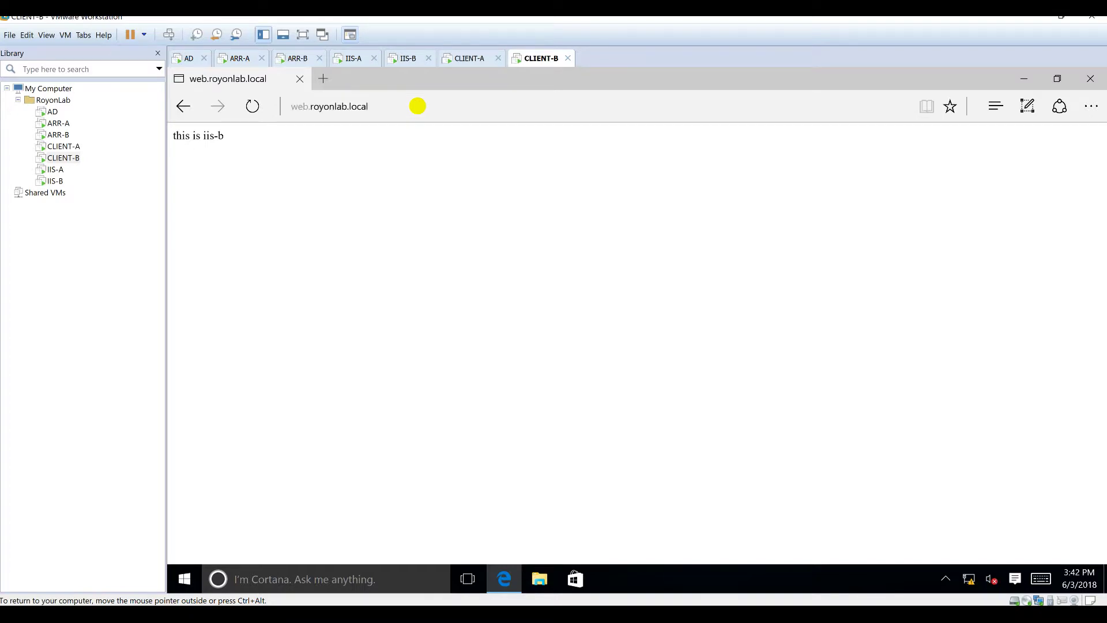
Step: Reload web.royonlab.local several times to see which IIS server answers
left_click(256, 107)
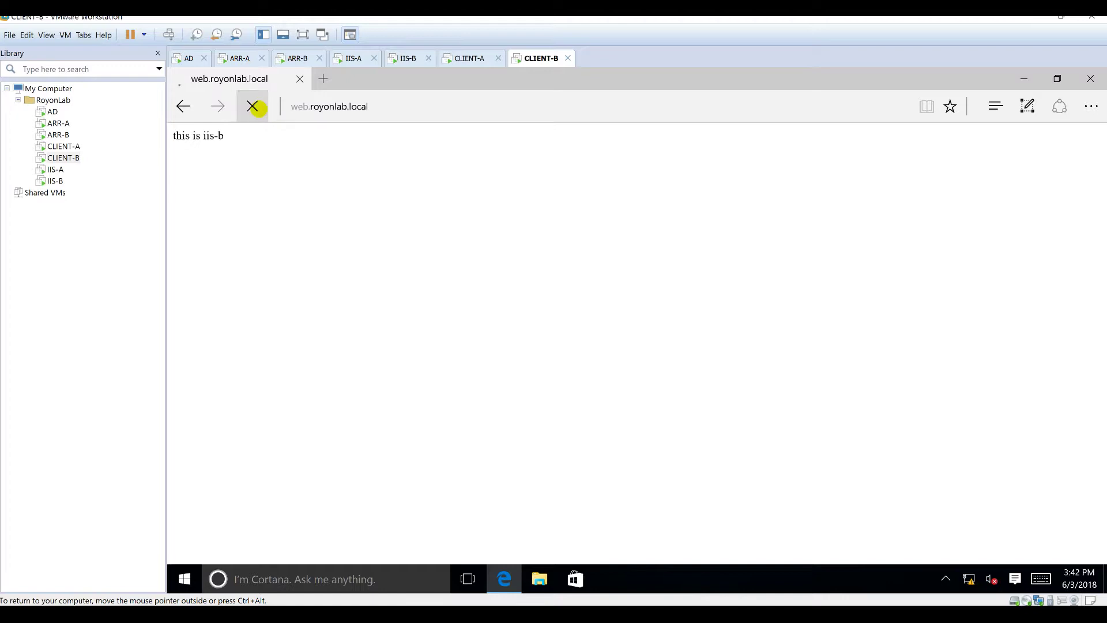
left_click(410, 109)
key("Return")
left_click(410, 109)
key("Return")
left_click(410, 109)
key("Return")
left_click(410, 109)
key("ctrl+c")
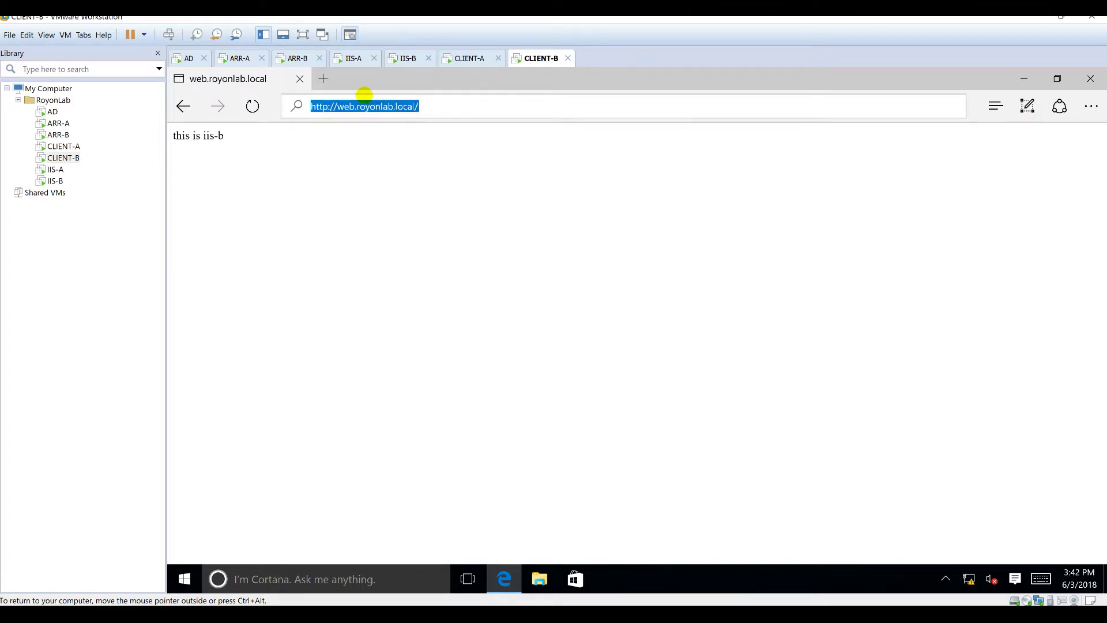
Step: Load web.royonlab.local in a second Edge tab and reload both tabs
left_click(324, 78)
left_click(340, 108)
key("ctrl+v")
key("ctrl+v")
key("ctrl+a")
key("ctrl+v")
key("Return")
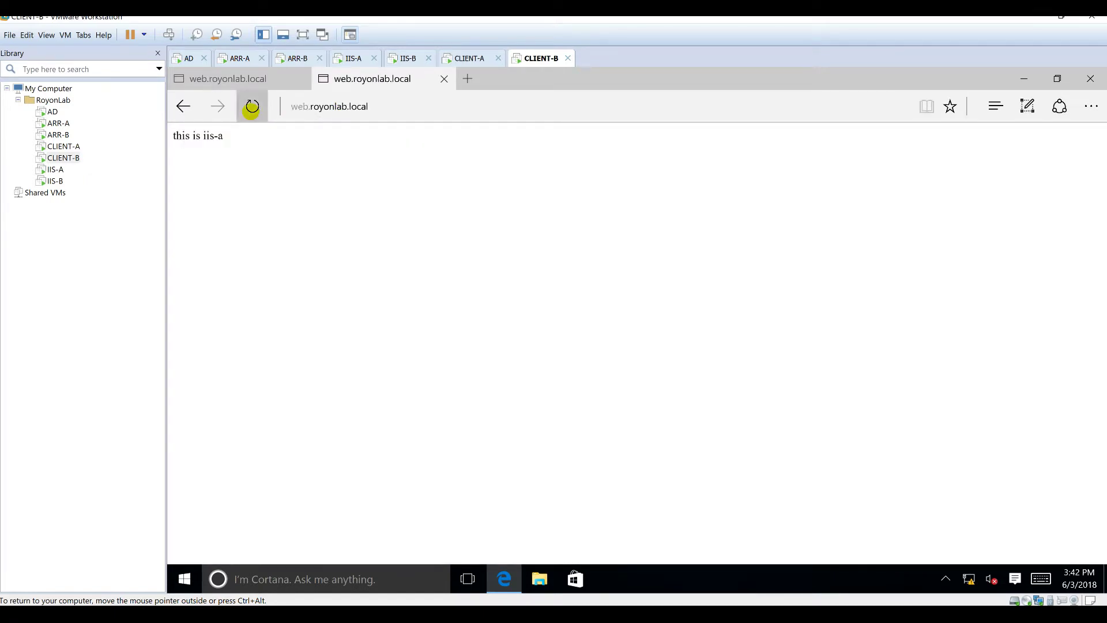
left_click(252, 107)
left_click(259, 78)
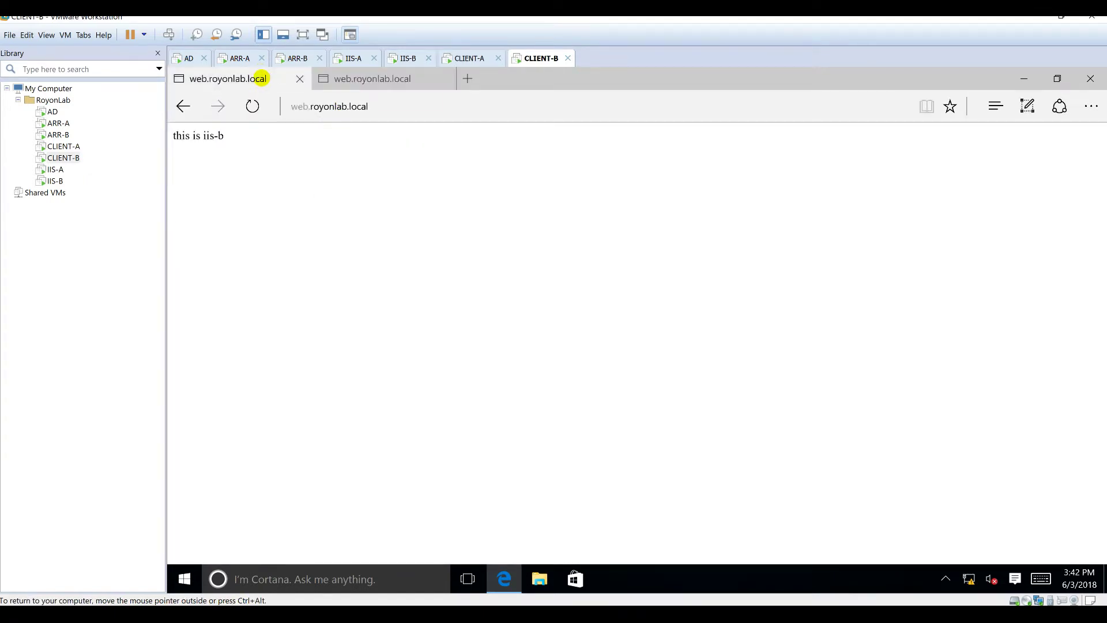
left_click(253, 108)
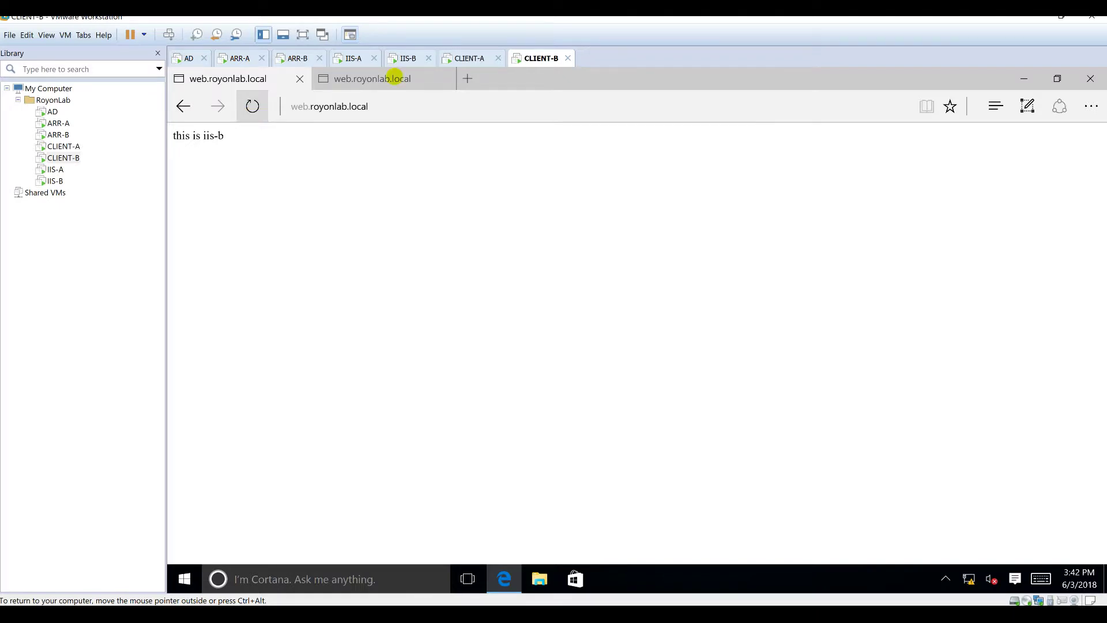
Step: Load web.royonlab.local in a third and a fourth tab and reload
left_click(466, 78)
key("ctrl+v")
key("Return")
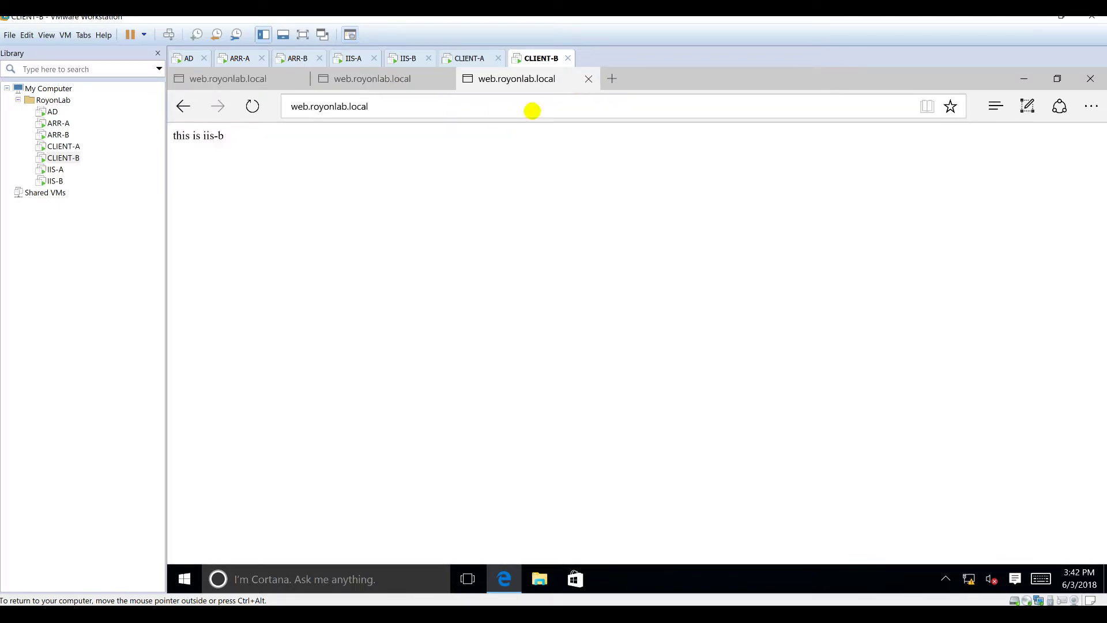
left_click(612, 78)
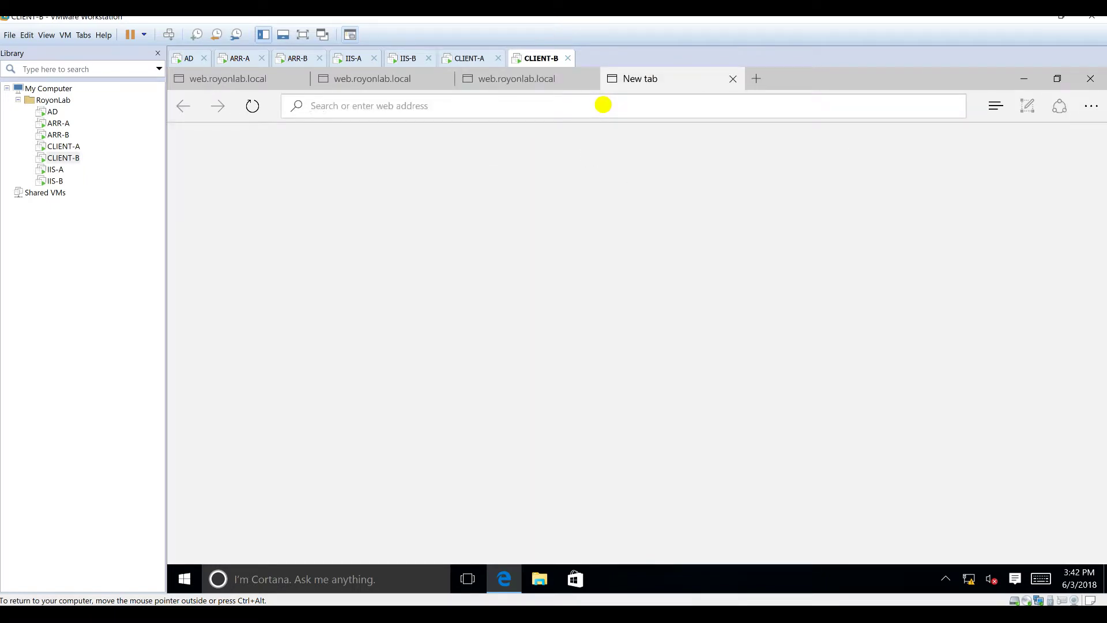
key("ctrl+v")
key("Return")
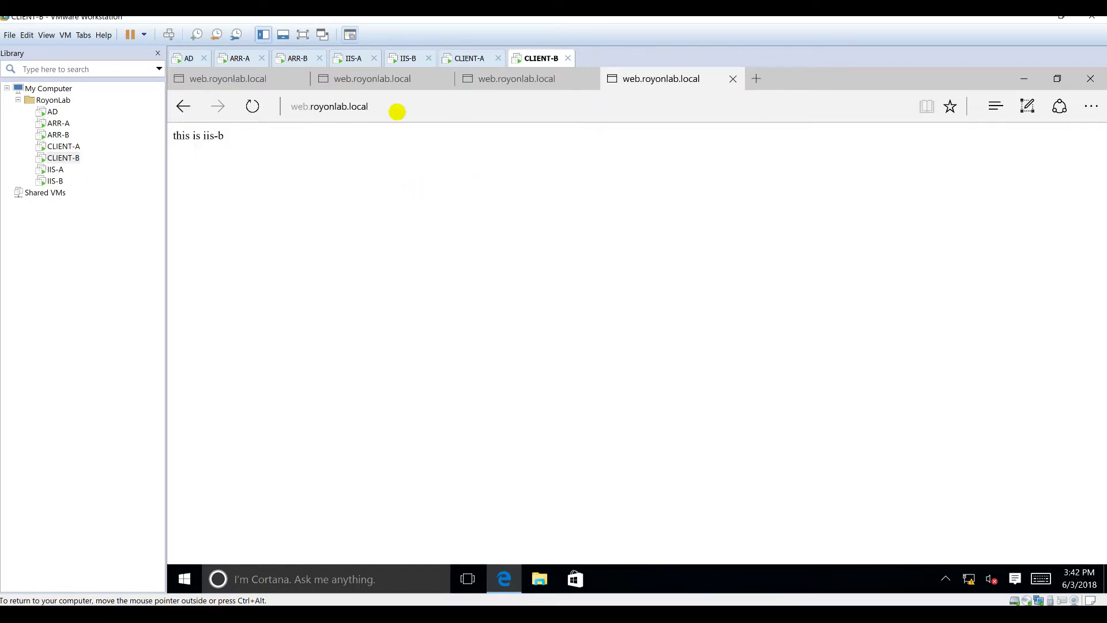
left_click(253, 108)
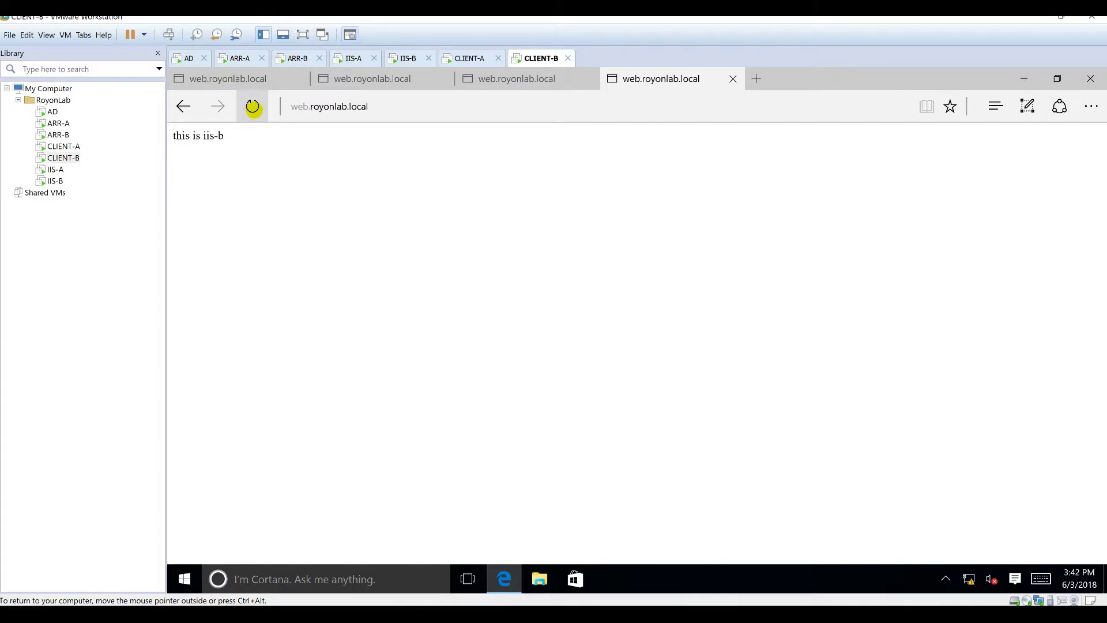
Step: Return to the first site tab, reload it repeatedly, and copy the site address
left_click(364, 79)
left_click(225, 73)
left_click(252, 106)
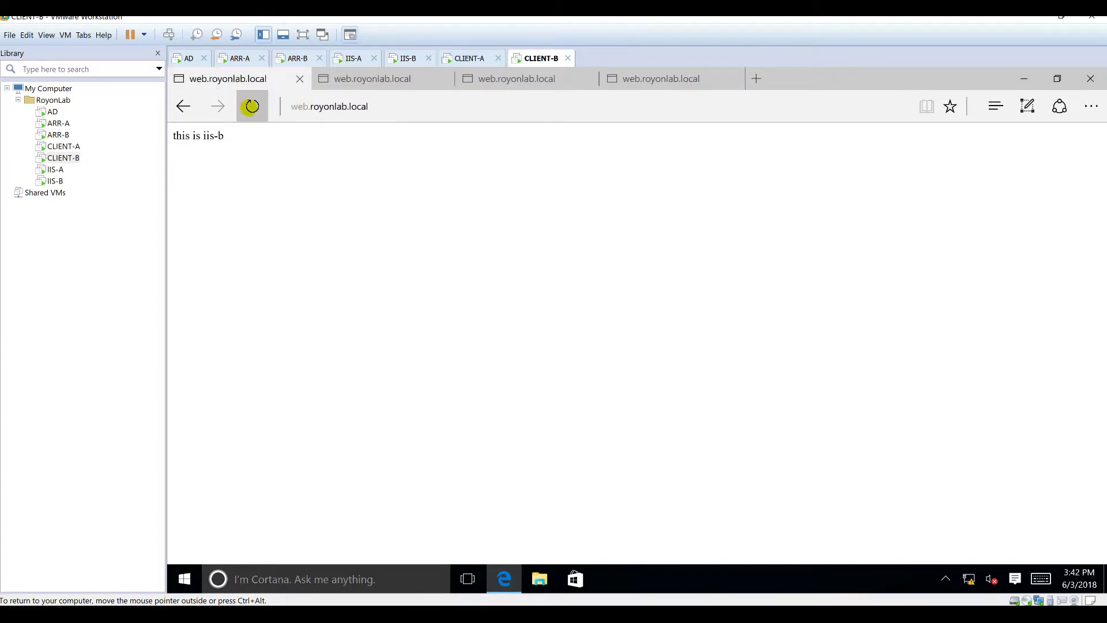
left_click(252, 106)
left_click(251, 106)
left_click(463, 105)
key("ctrl+c")
key("Return")
Step: On CLIENT-A, load web.royonlab.local in a new tab, reload it twice, then return to ARR-A
left_click(470, 57)
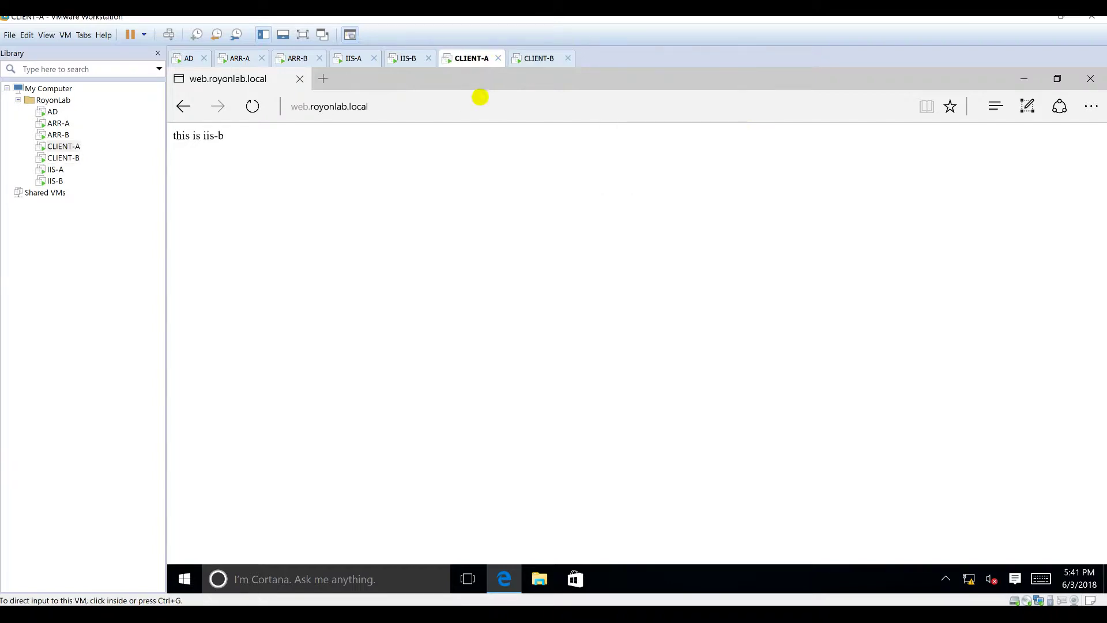
left_click(323, 78)
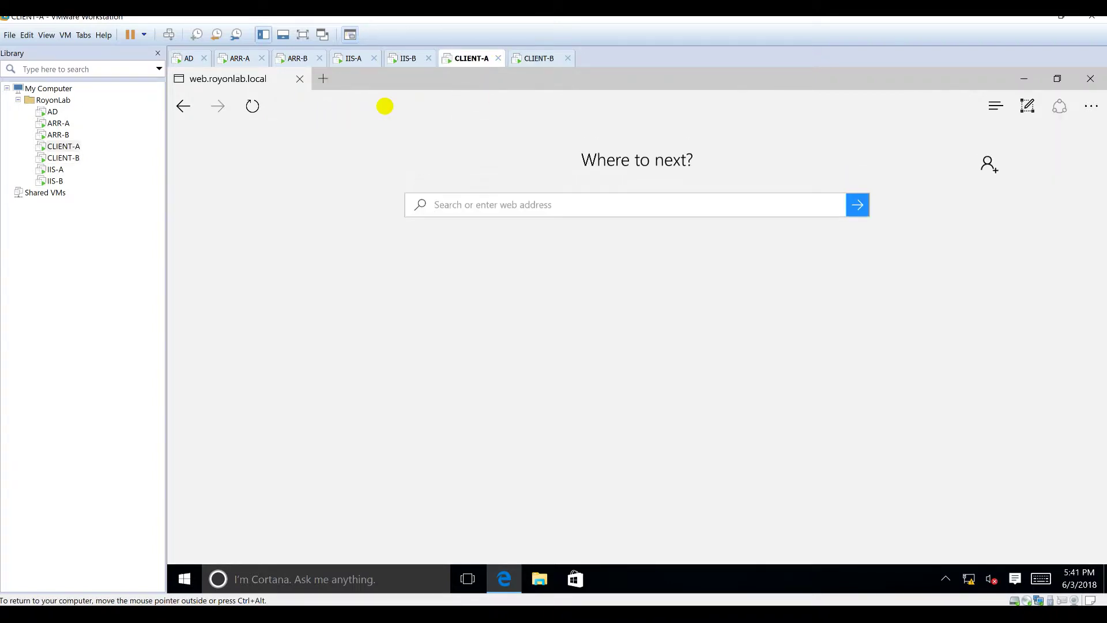
key("ctrl+v")
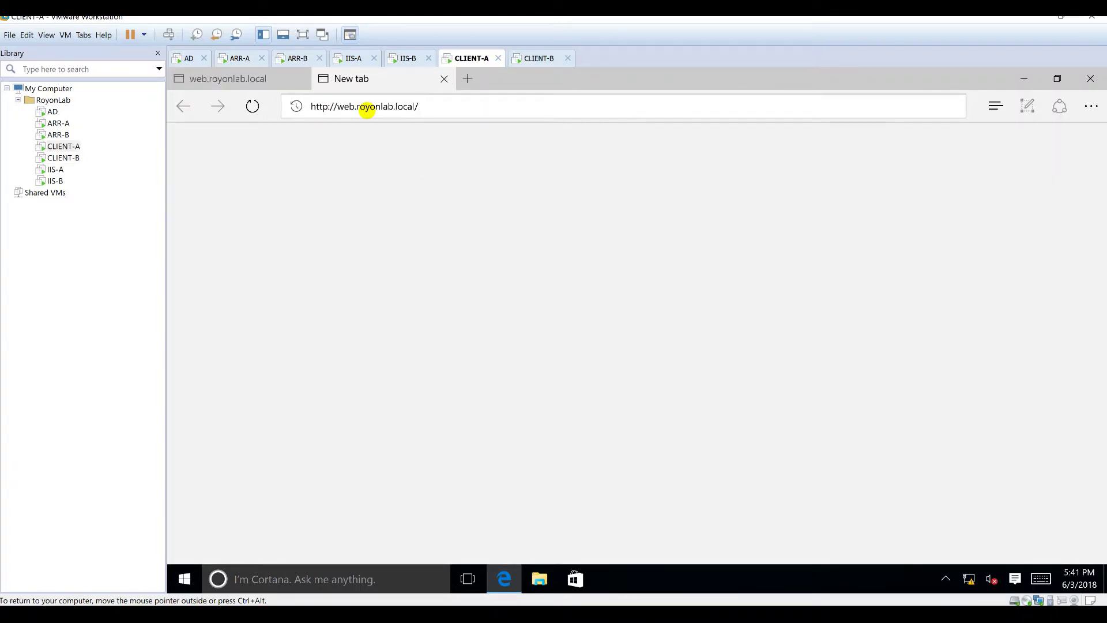
key("Return")
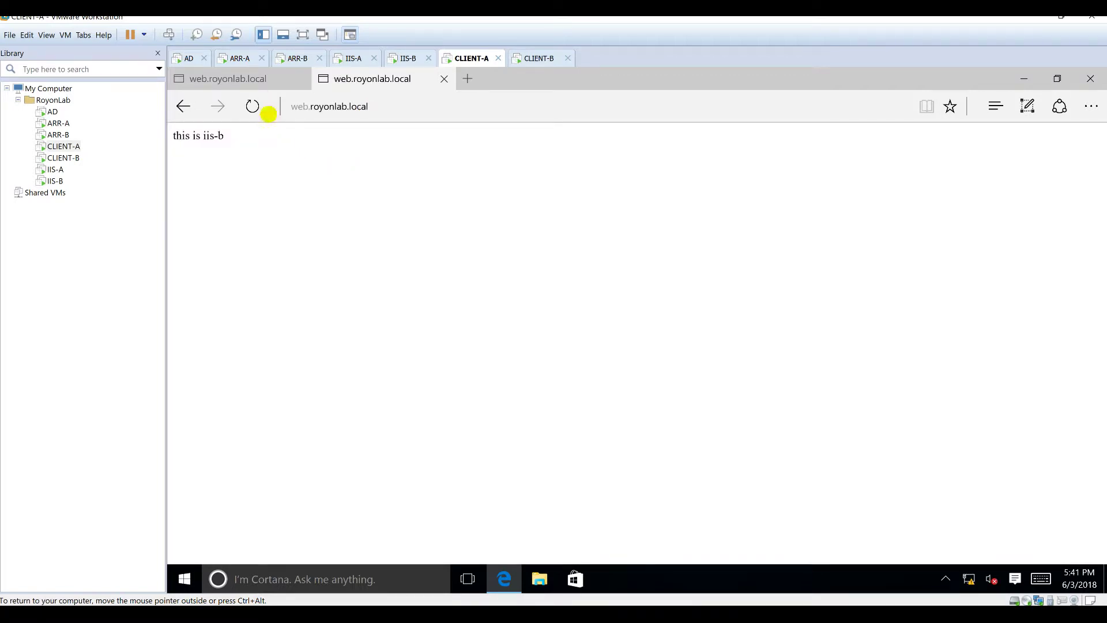
left_click(253, 105)
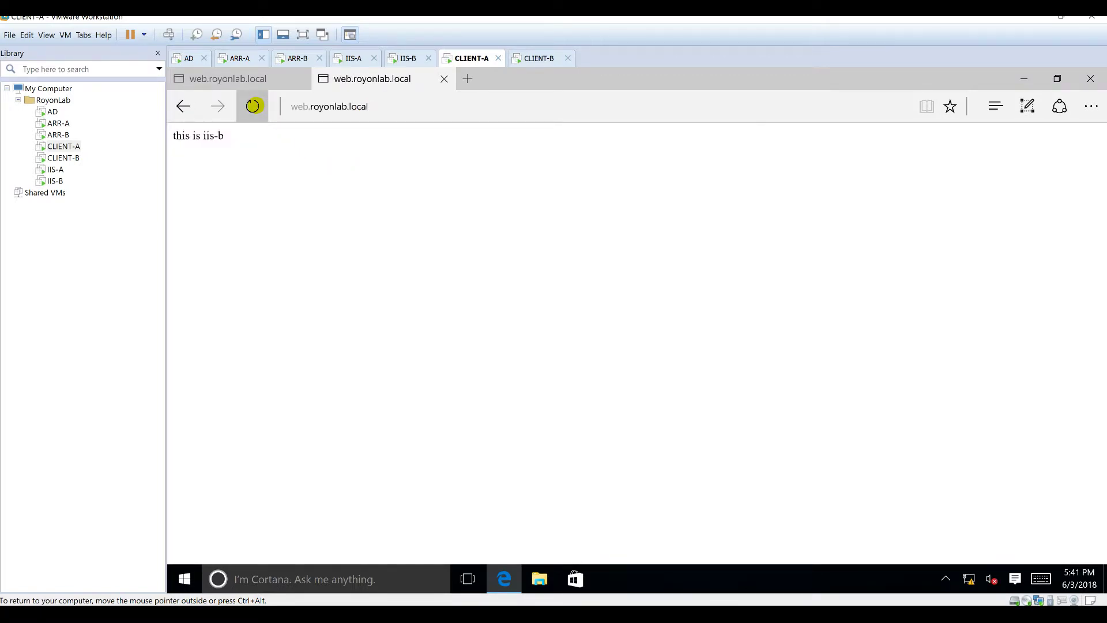
left_click(458, 99)
key("Return")
left_click(459, 112)
key("Return")
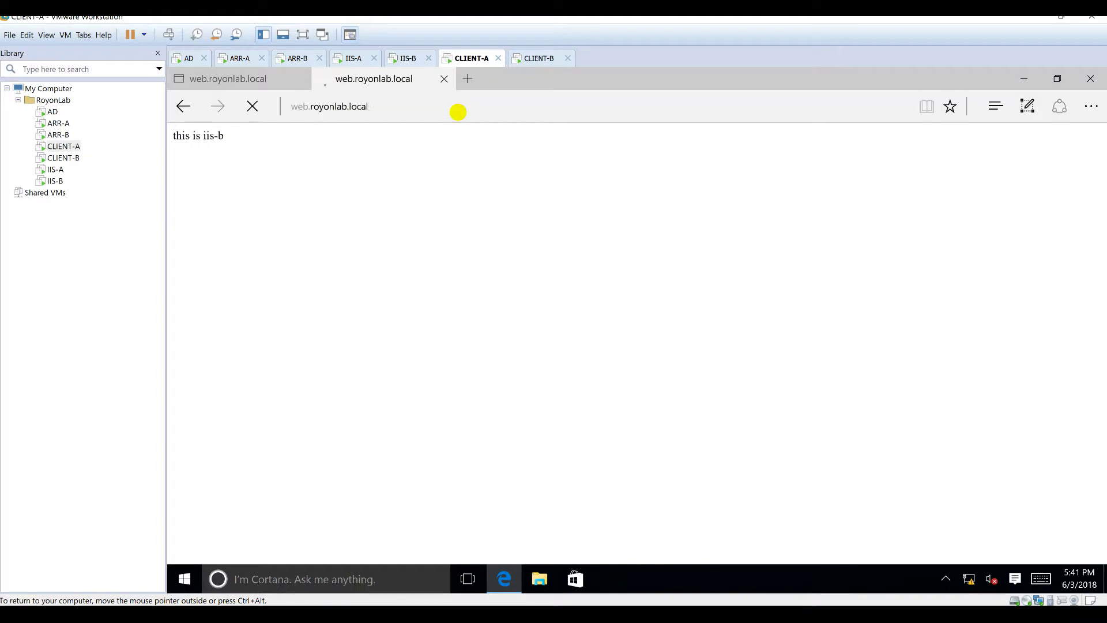
left_click(225, 79)
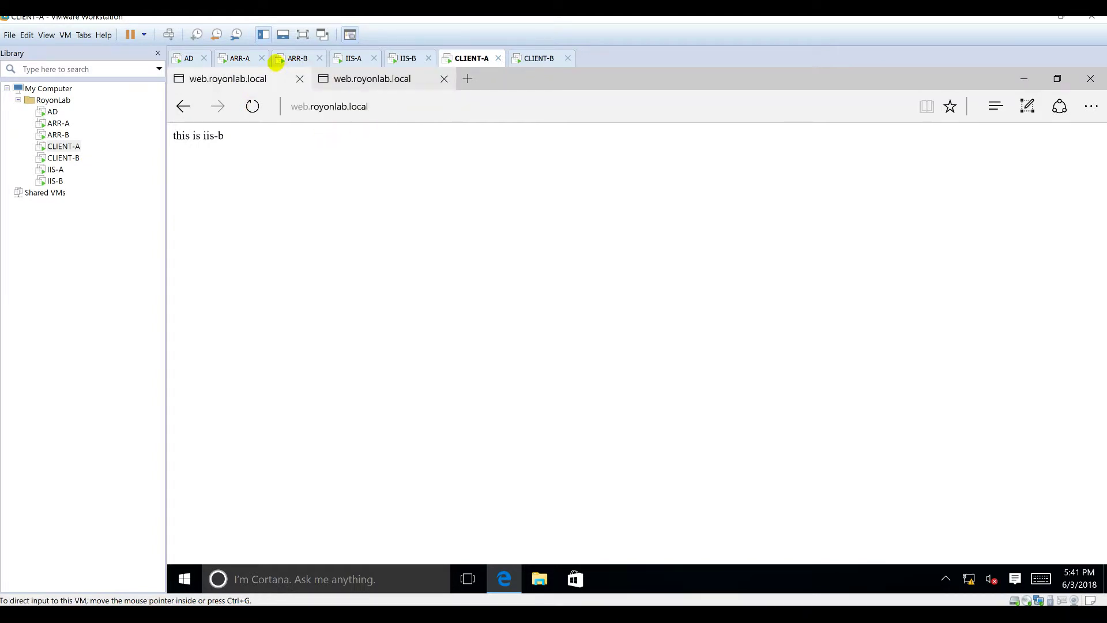
left_click(236, 58)
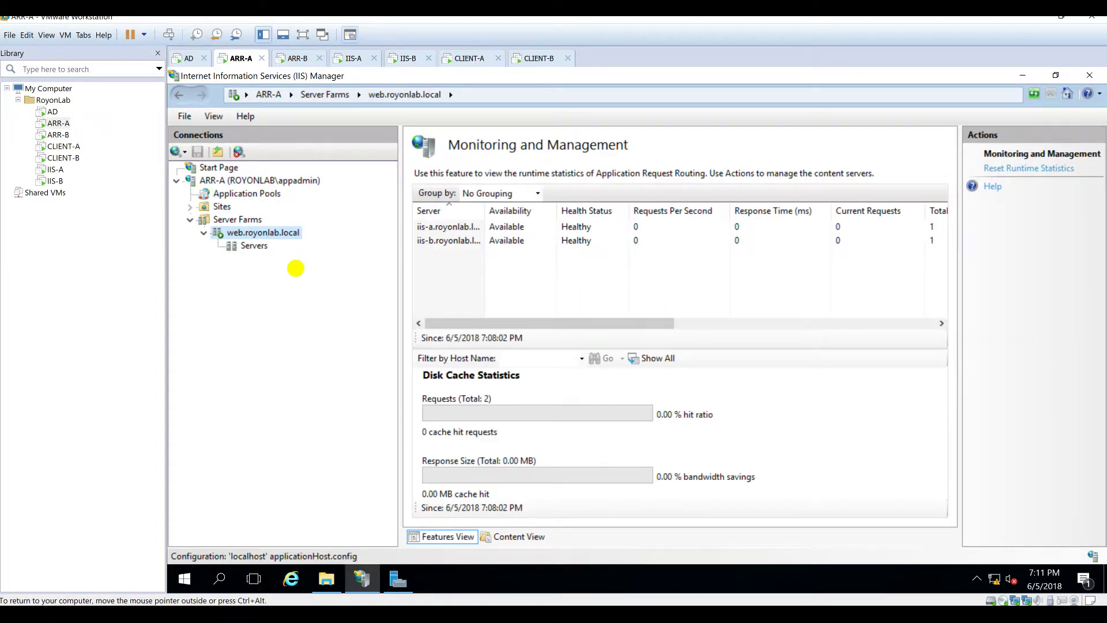
Step: Reopen the farm's Monitoring and Management and read Total Requests: iis-a 3, iis-b 2
right_click(610, 301)
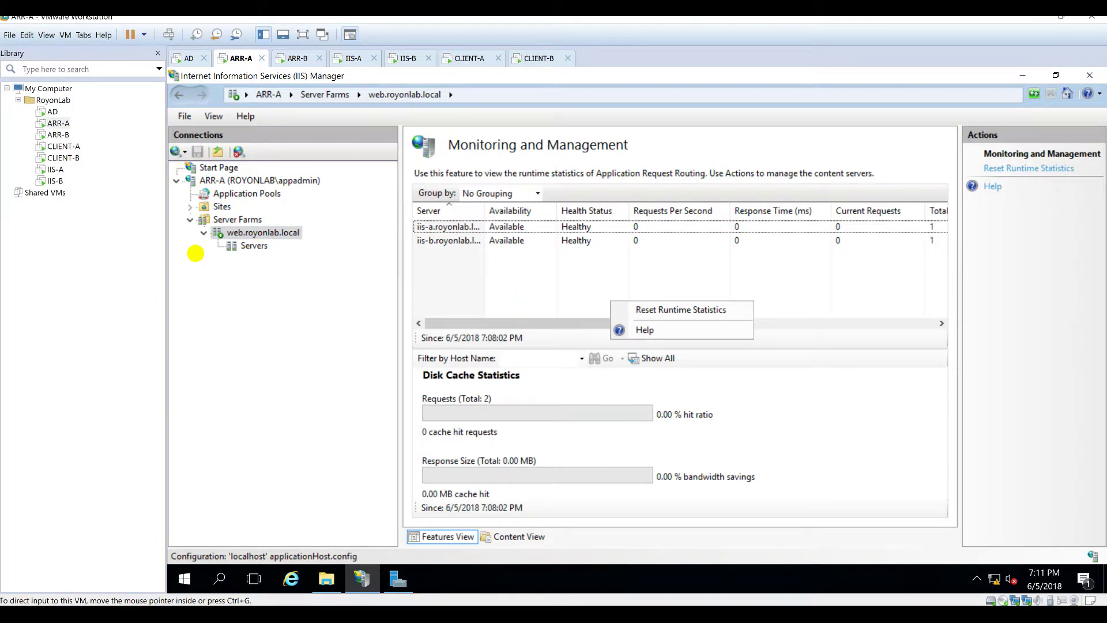
left_click(243, 235)
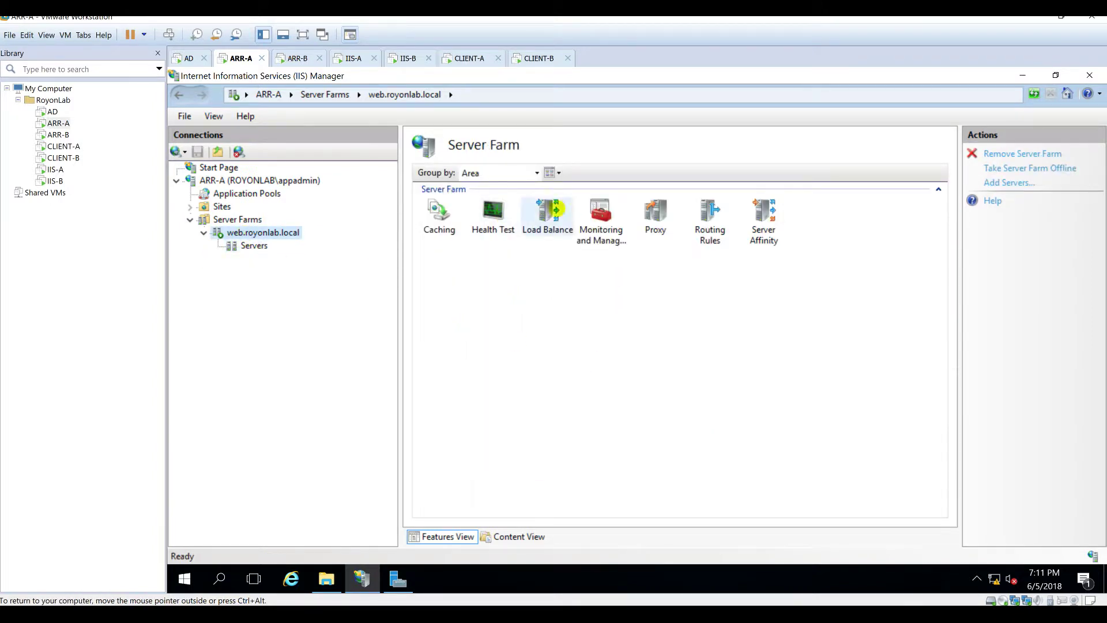
double_click(598, 216)
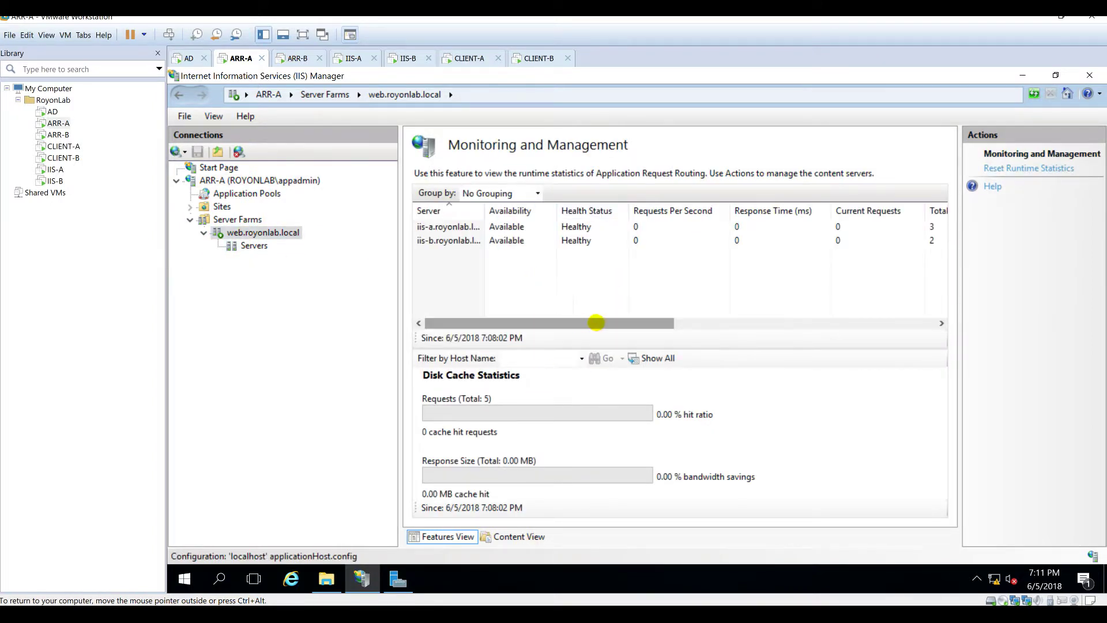
left_click(725, 316)
left_click(735, 317)
mouse_move(724, 319)
left_mouse_down()
mouse_move(500, 328)
mouse_move(500, 314)
left_mouse_up()
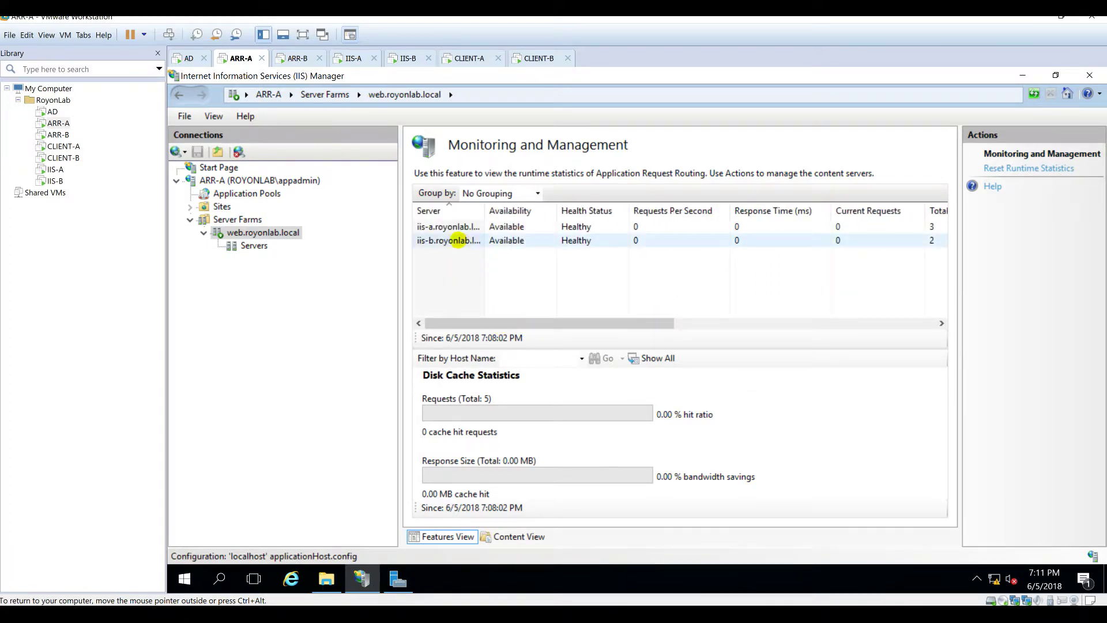
left_click_drag(745, 323, 772, 323)
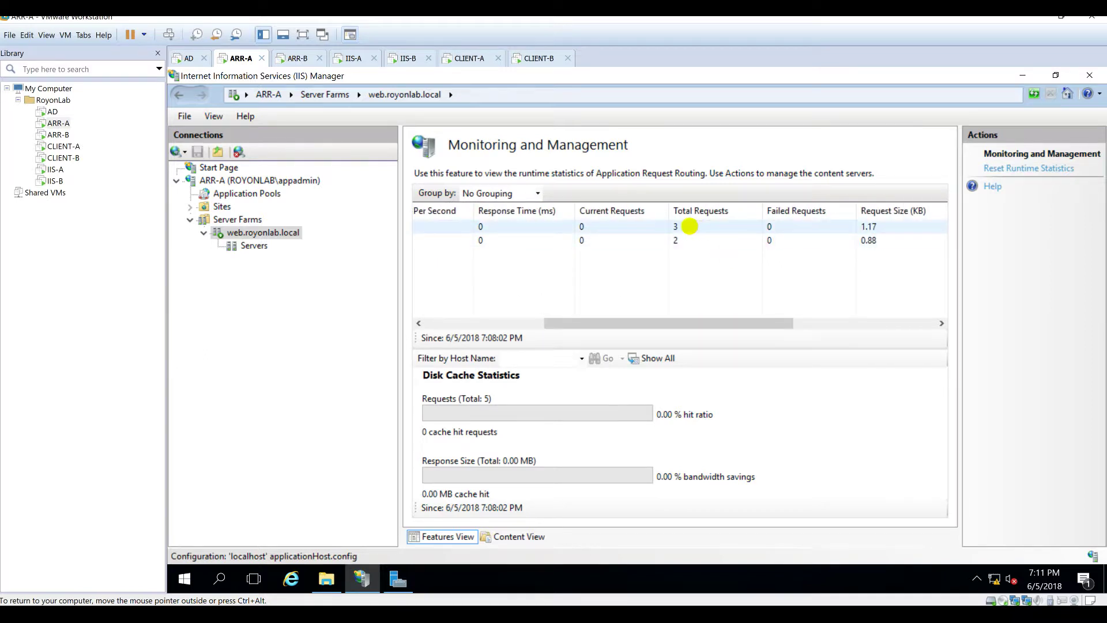
left_click_drag(711, 323, 934, 331)
left_click(607, 334)
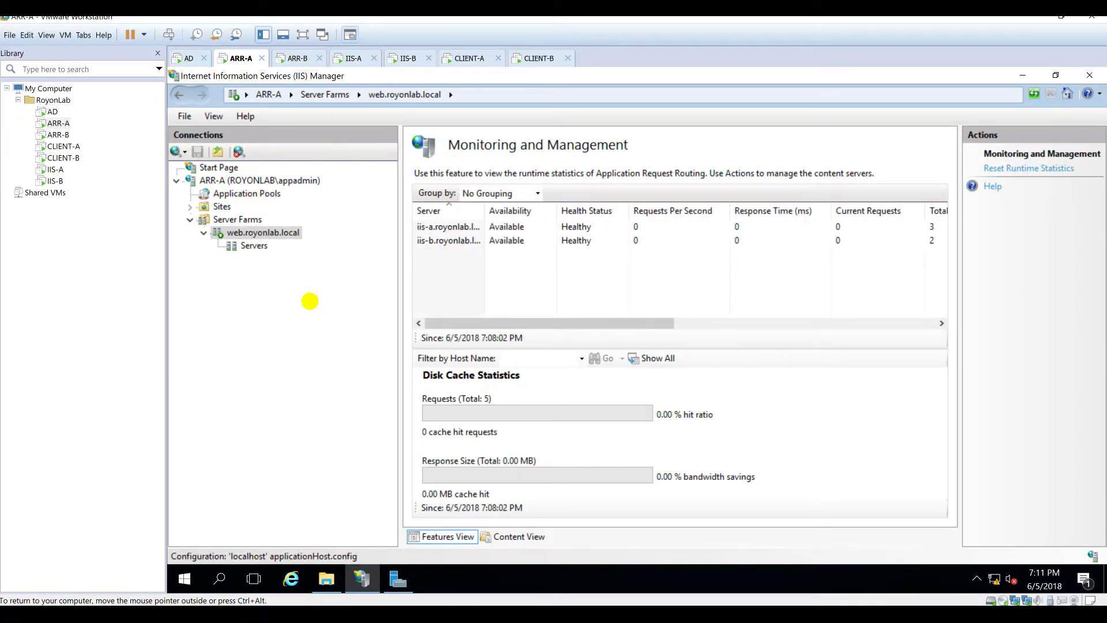
Step: Mark IIS-A's three tasks Done in cells H86 to H88 of the Tasks sheet
left_click(419, 615)
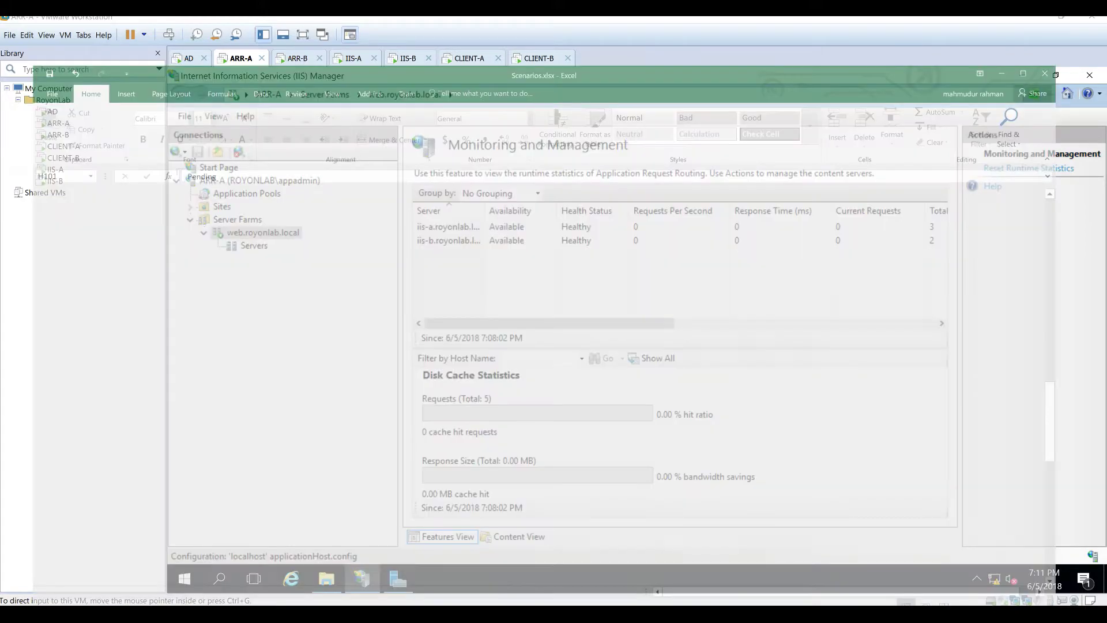
left_click(348, 286)
type("Done")
key("Return")
type("Done")
key("Return")
type("Done")
key("Return")
Step: Mark IIS-B's three tasks Done in cells H101 to H103
left_click(350, 472)
type("Done")
key("Return")
type("Done")
key("Return")
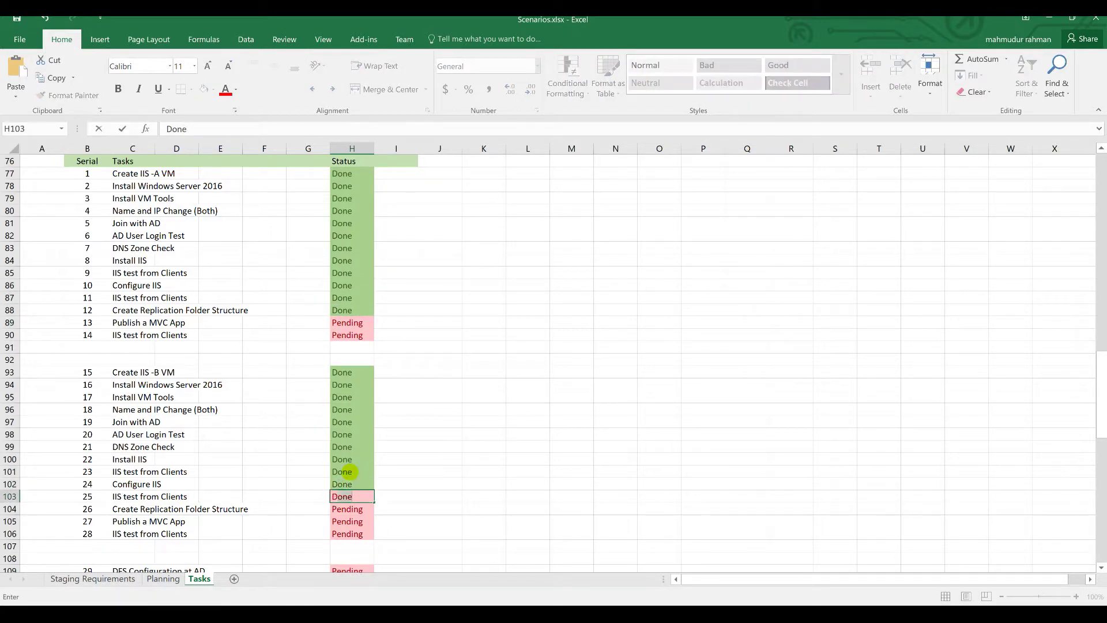
type("Done")
key("Return")
scroll(352, 462, "down", 3)
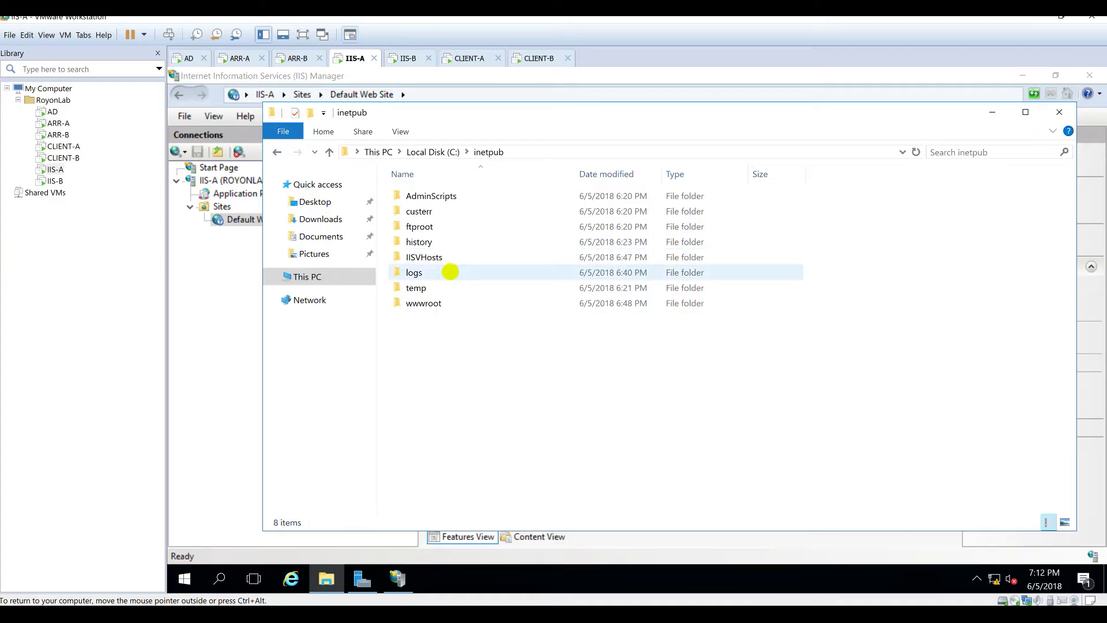
Step: Switch to the AD virtual machine and sign in with the password
left_click(396, 59)
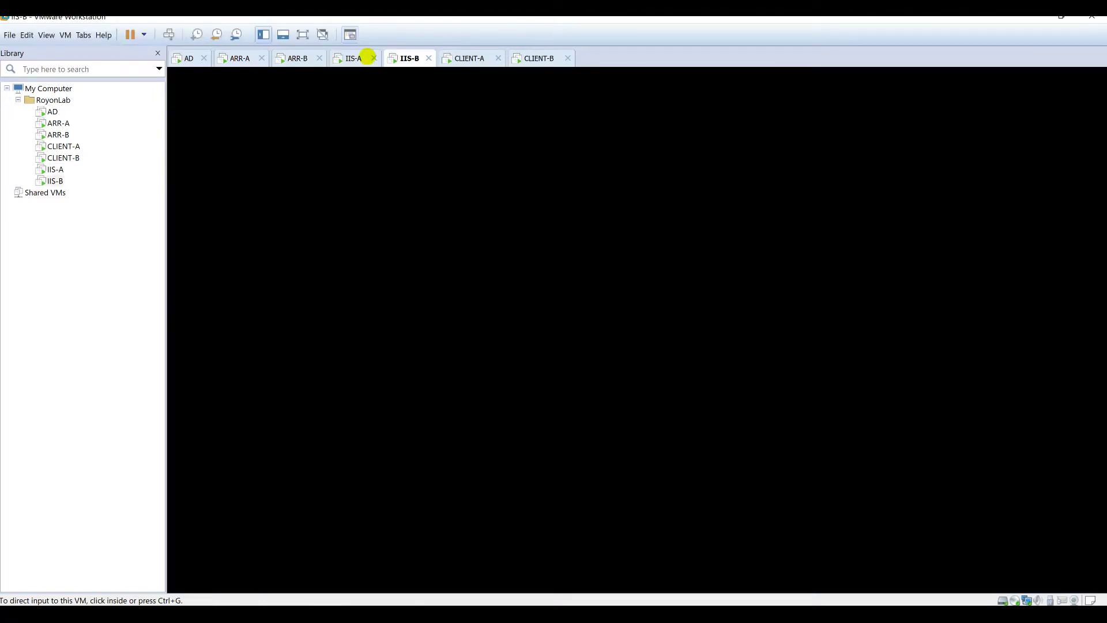
left_click(356, 58)
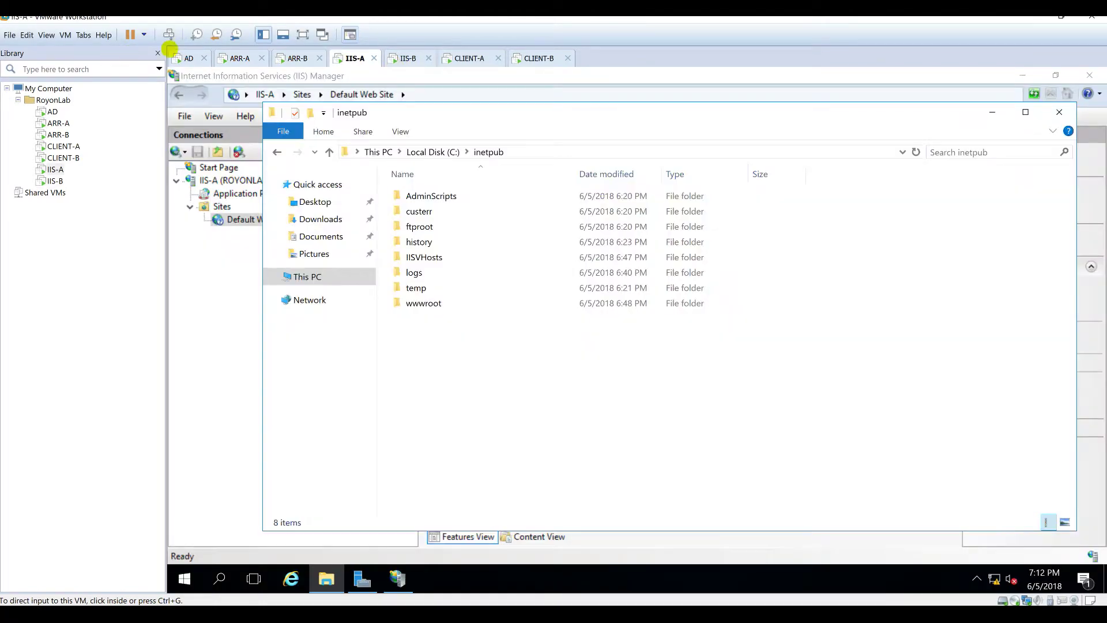
left_click(186, 57)
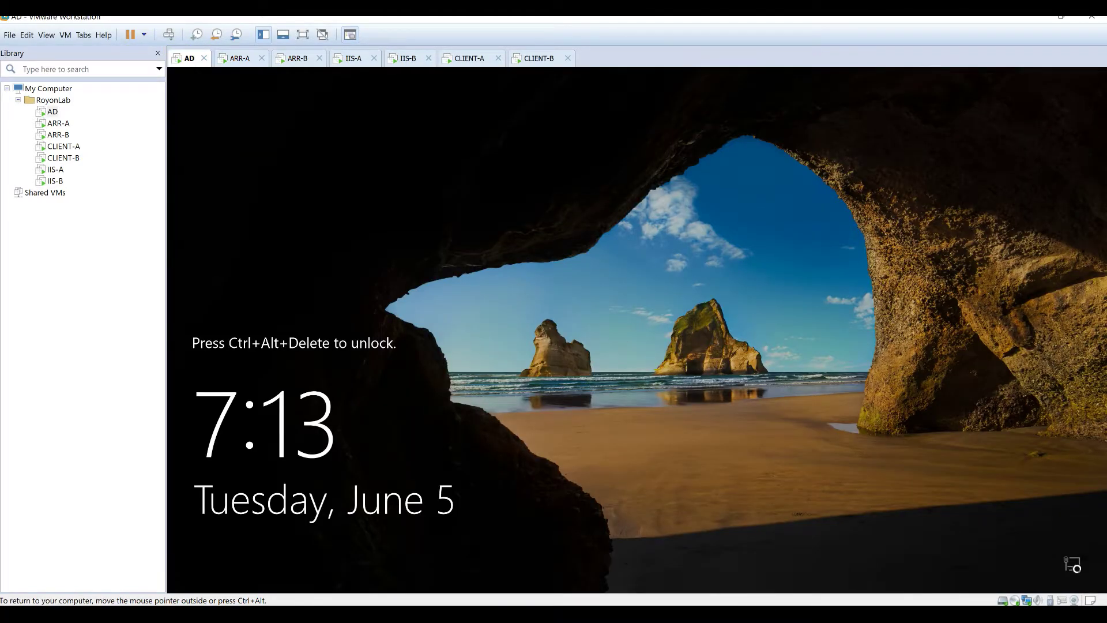
left_click(168, 34)
left_click(586, 392)
type("•••••••")
key("Return")
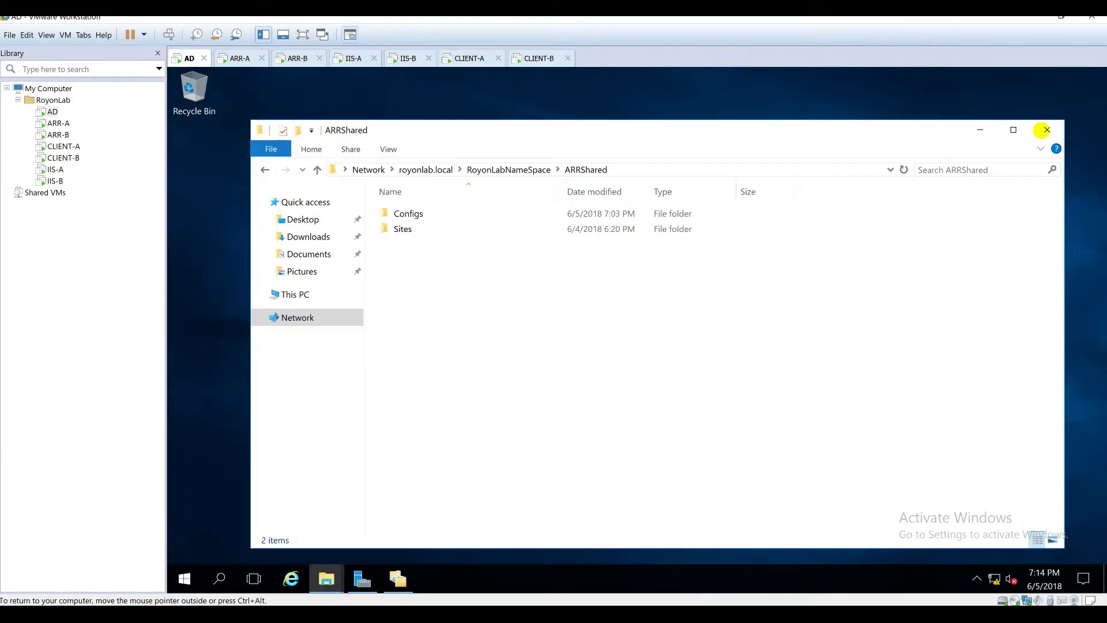
Step: Close the ARRShared window and open DFS Management on RoyonLabNameSpace
left_click(1048, 129)
left_click(397, 578)
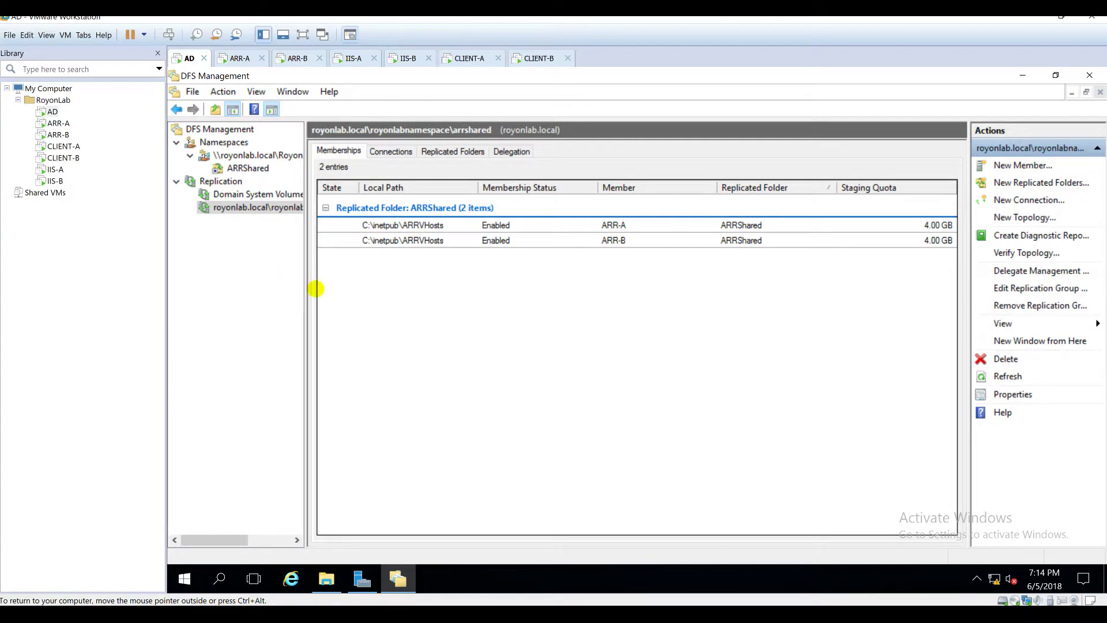
left_click_drag(307, 287, 379, 286)
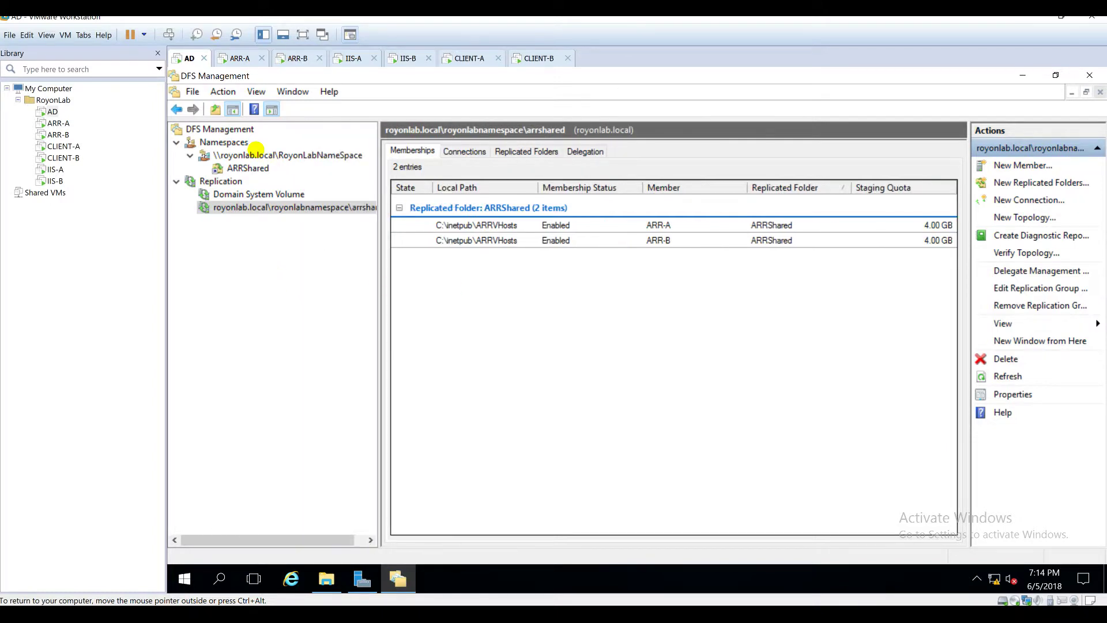
left_click(258, 156)
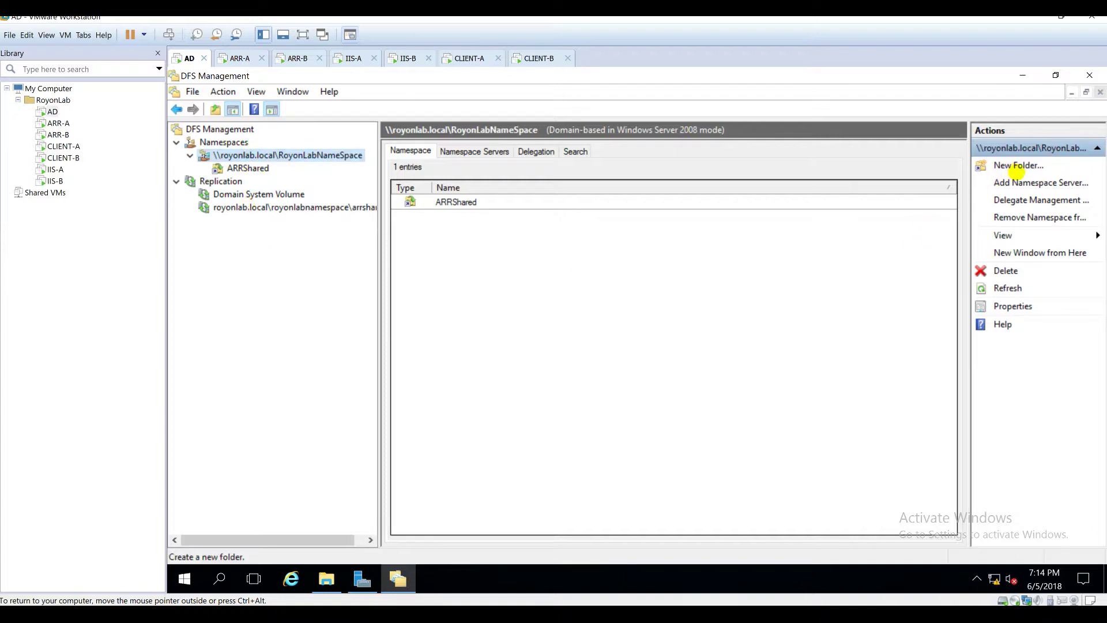
double_click(316, 155)
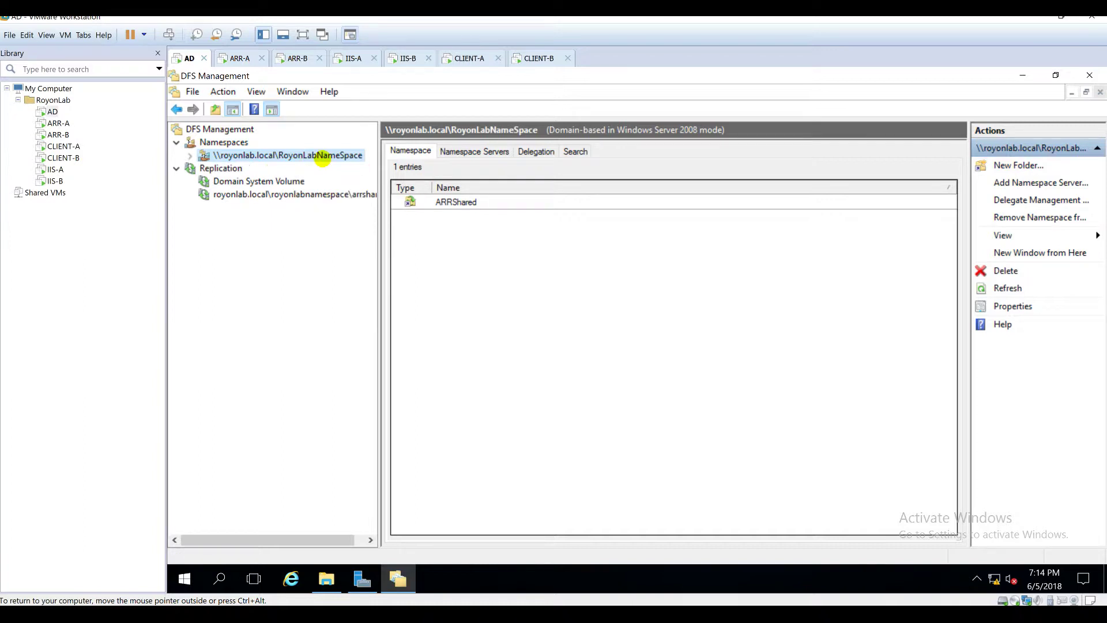
Step: Start a new RoyonLabNameSpace folder named IISShared
double_click(252, 154)
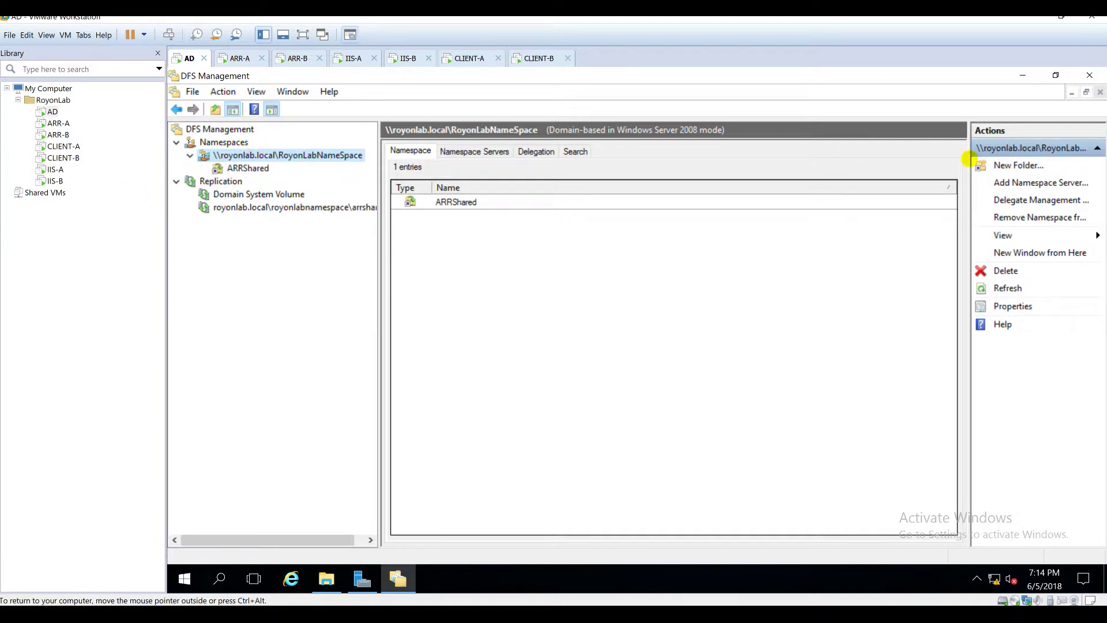
left_click(1020, 165)
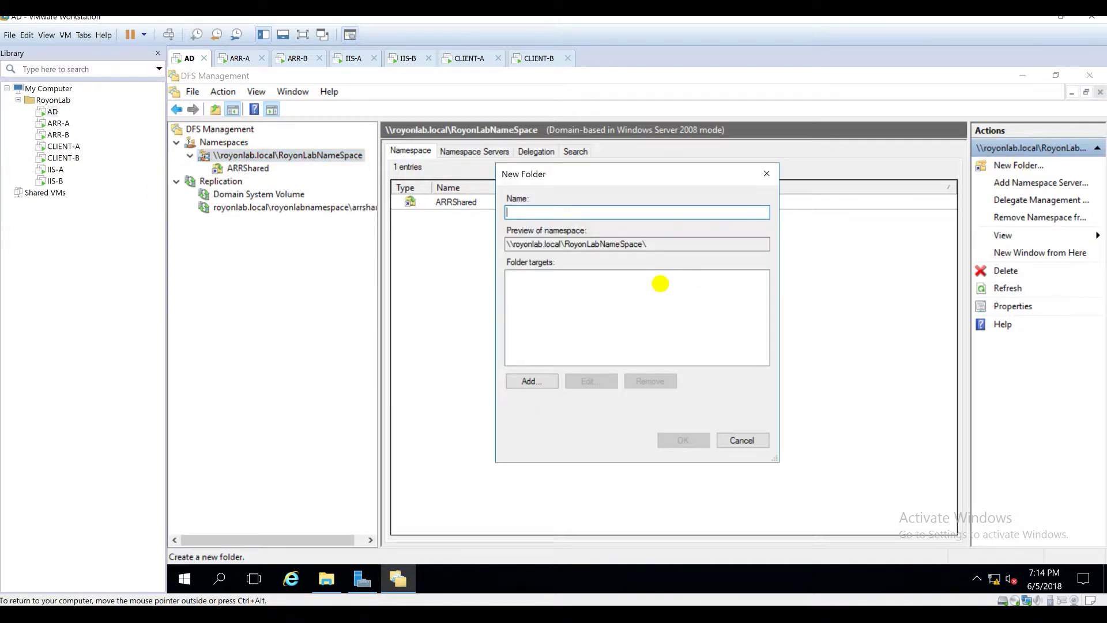
type("IISShared")
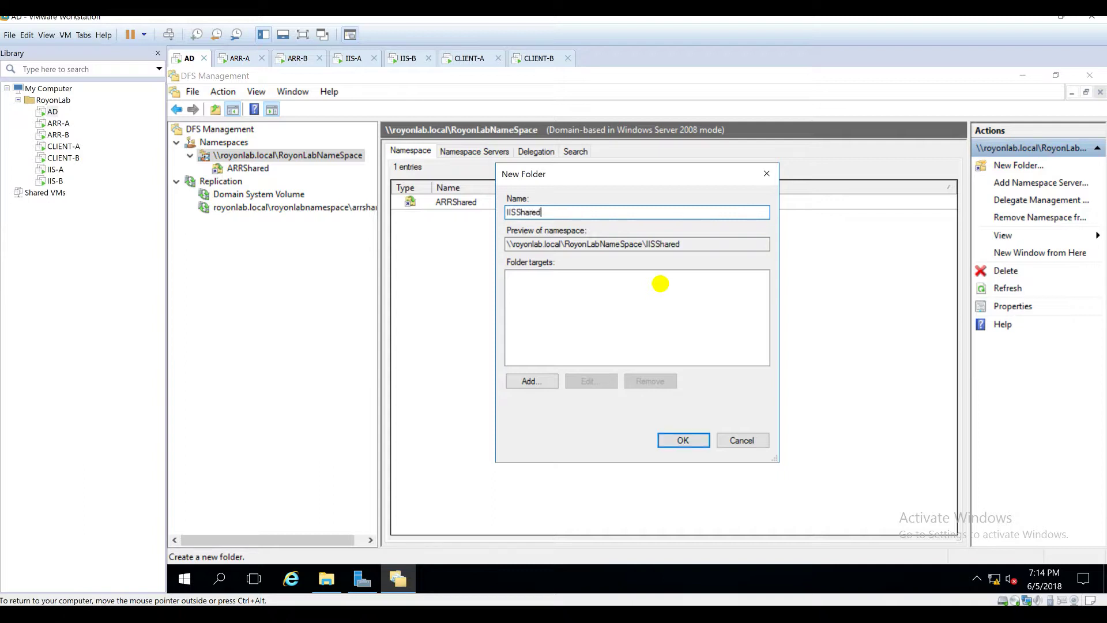
key("ctrl+a")
Step: Add \\IIS-A\IISVHosts as the first folder target
left_click(526, 380)
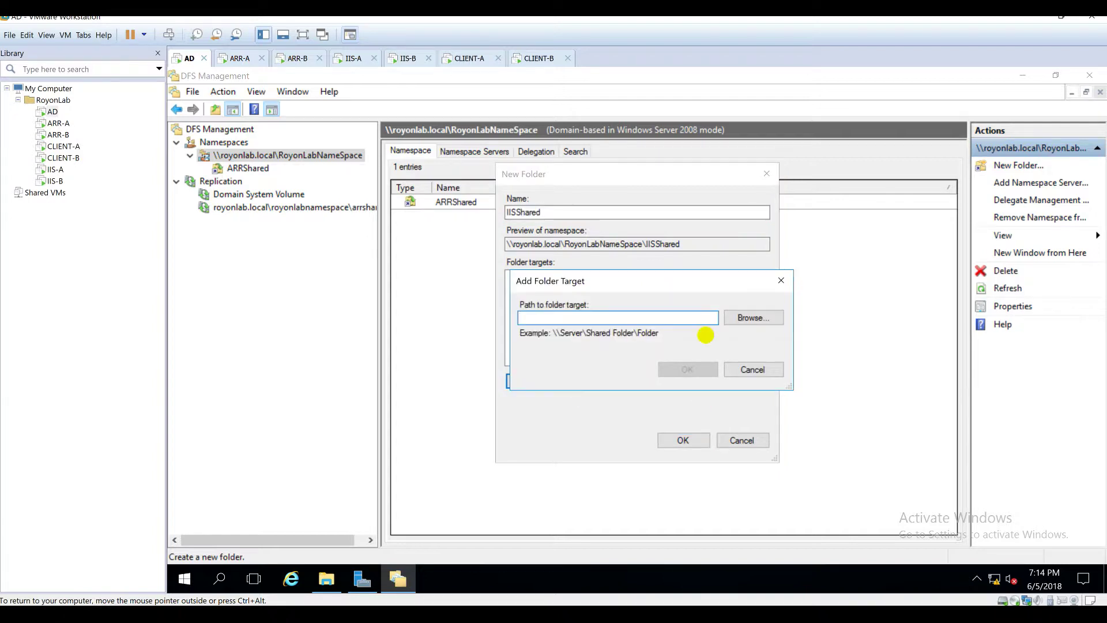
left_click(749, 317)
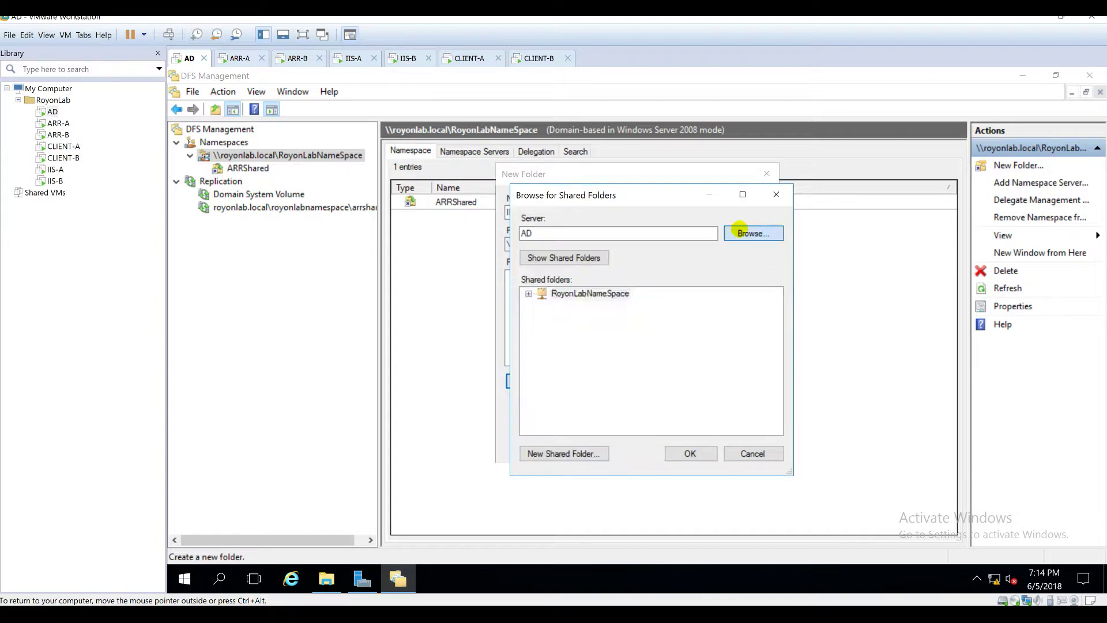
left_click(739, 233)
left_click(814, 290)
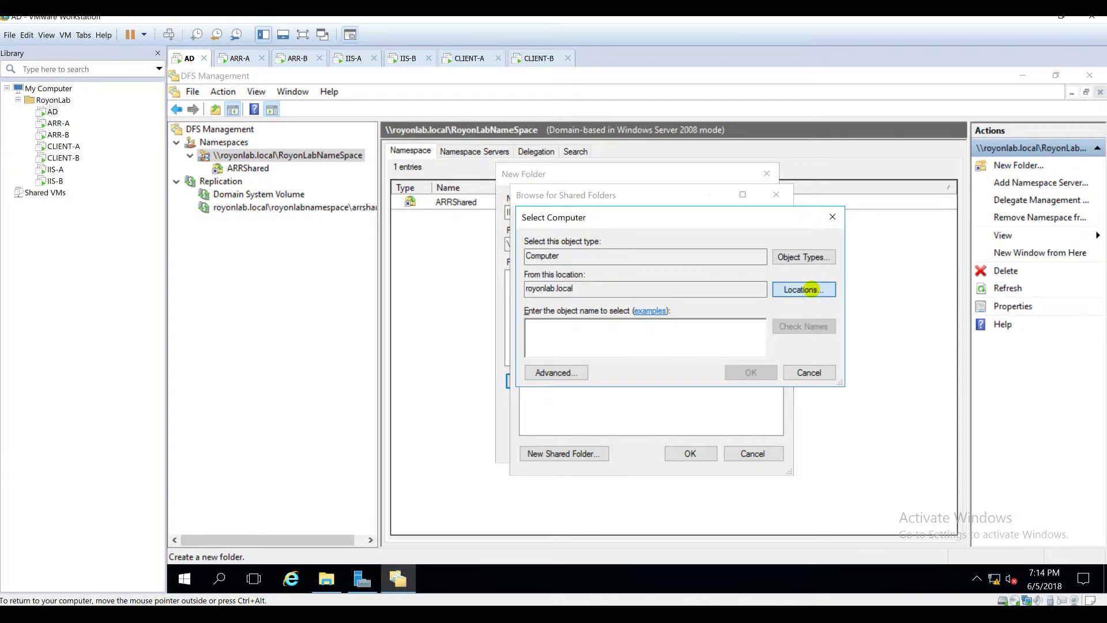
left_click(579, 369)
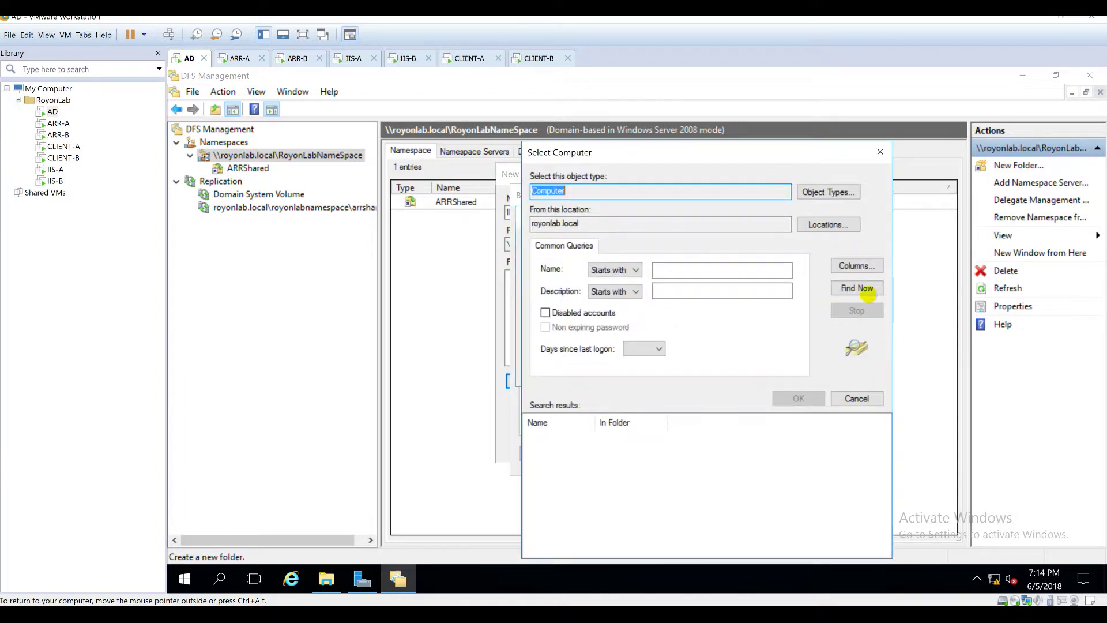
key("Return")
left_click(548, 499)
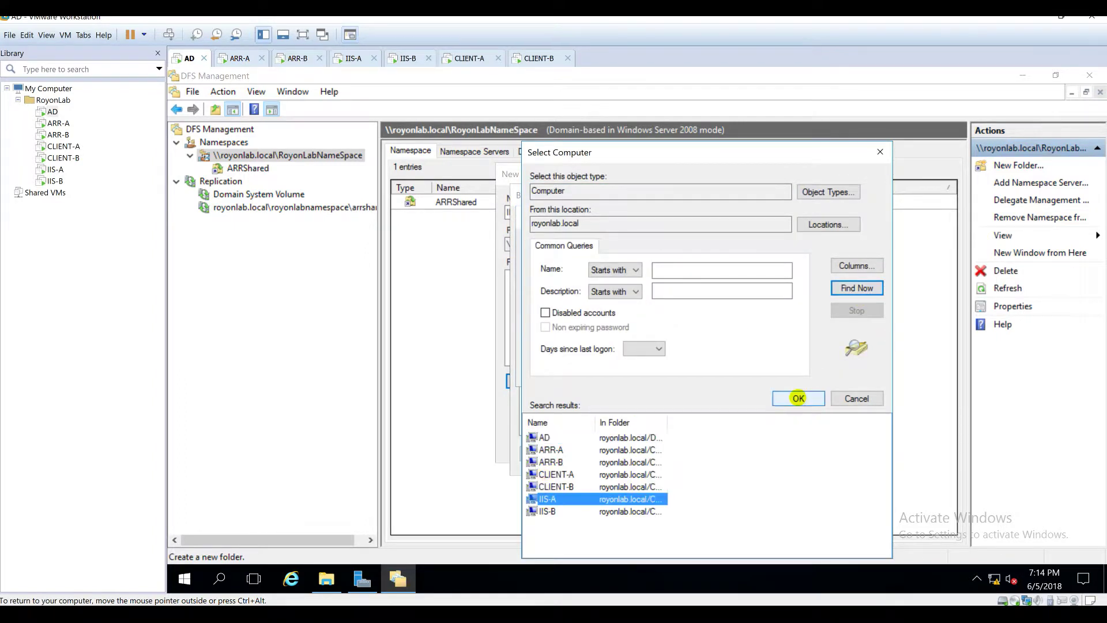
left_click(799, 399)
left_click(748, 373)
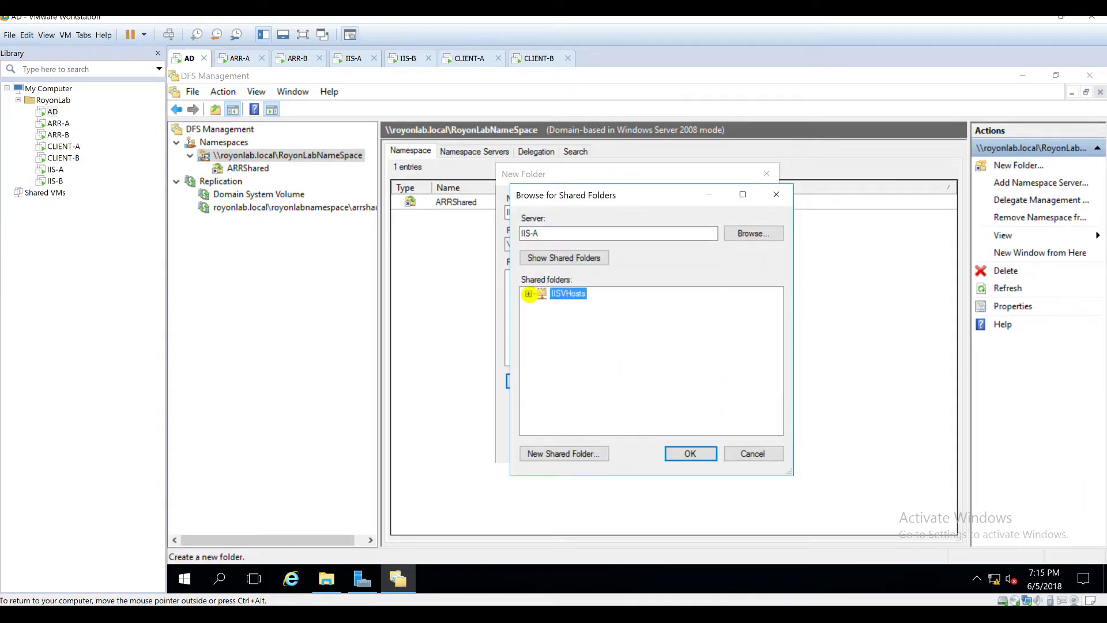
left_click(528, 294)
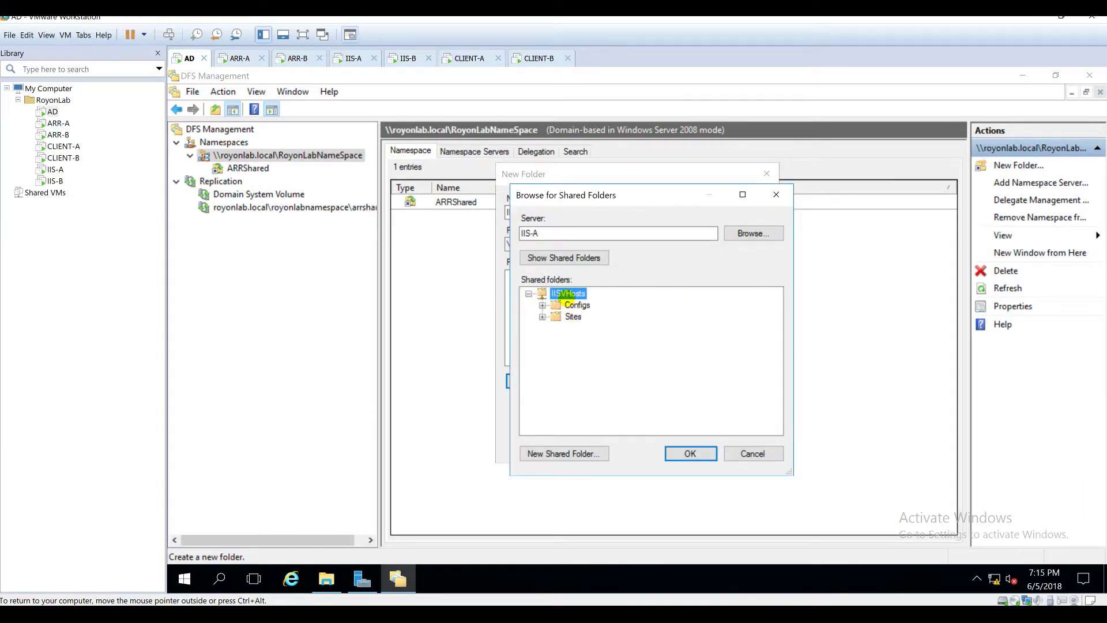
left_click(678, 452)
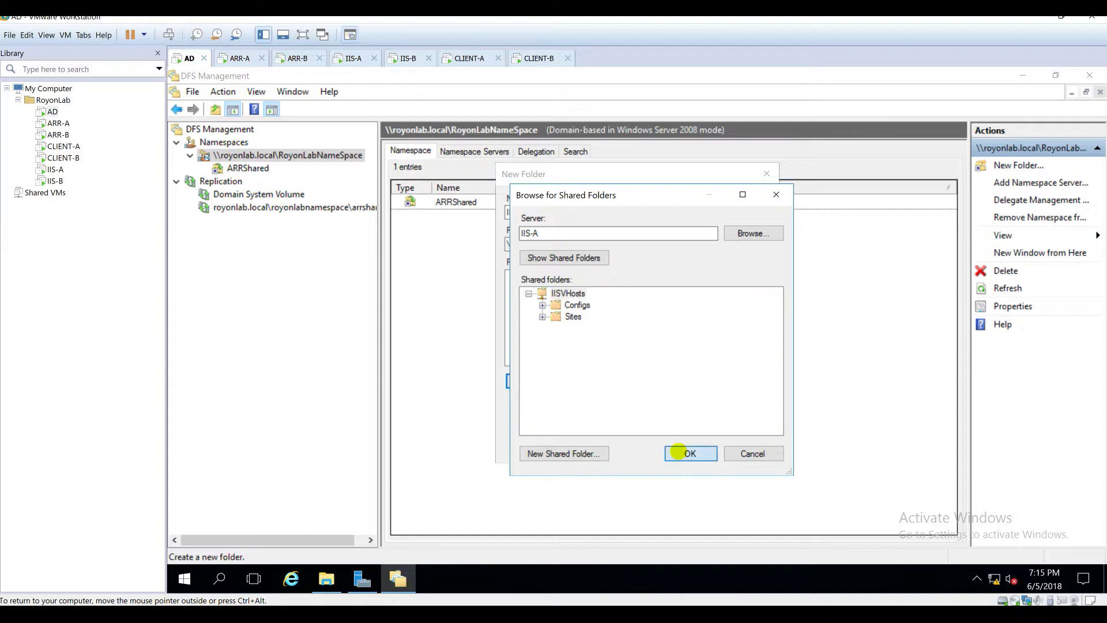
left_click(674, 366)
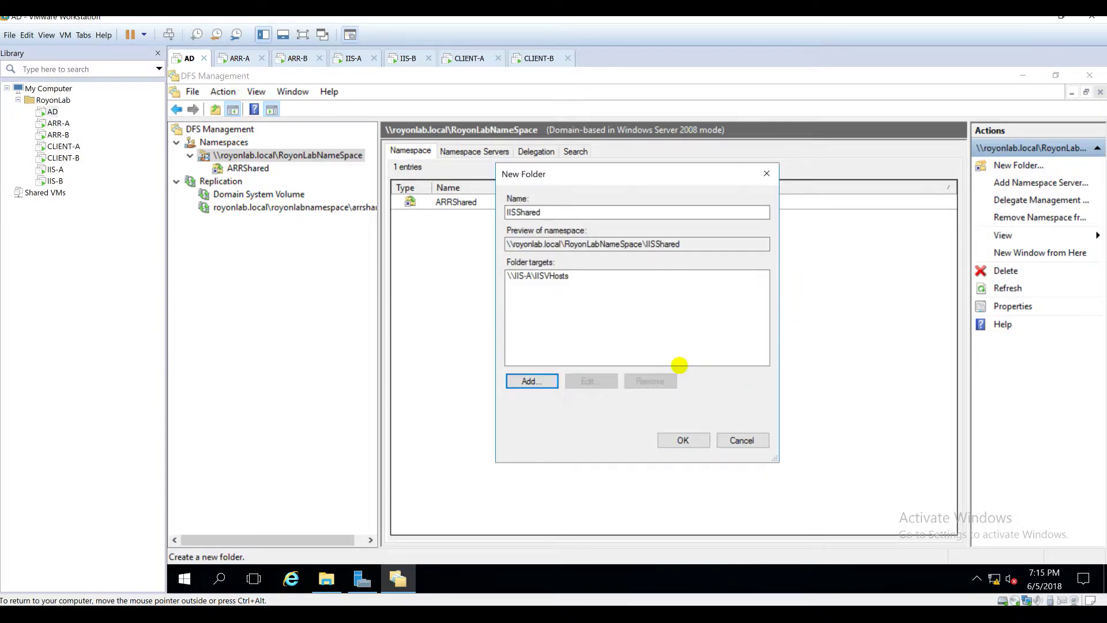
Step: Add \\IIS-B\IISVHosts as the second target and create the IISShared folder
left_click(532, 381)
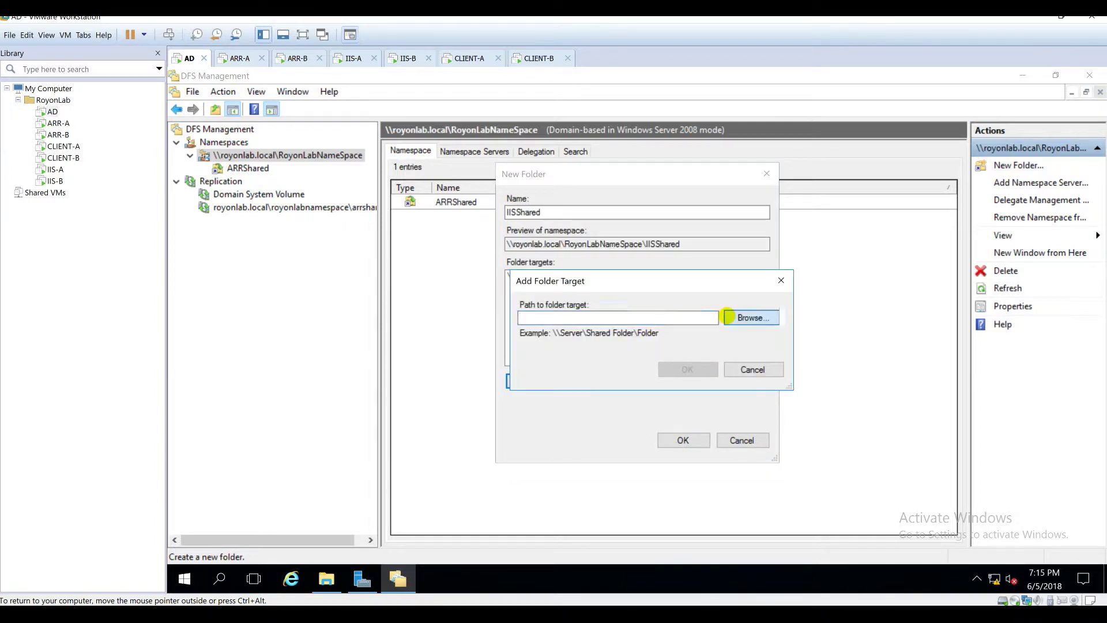
left_click(733, 314)
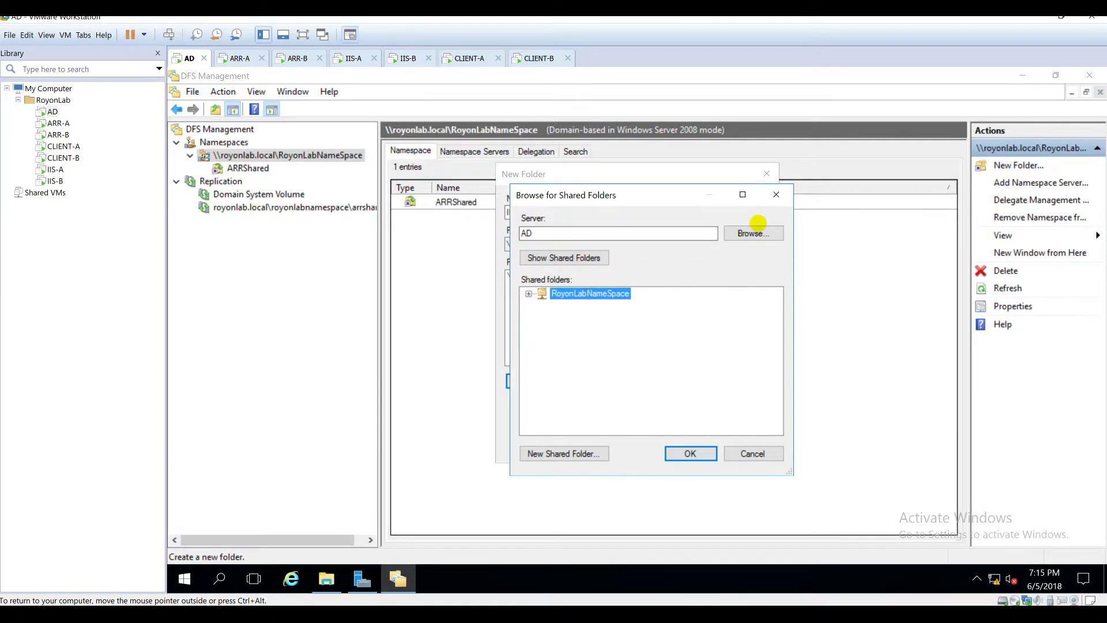
left_click(754, 233)
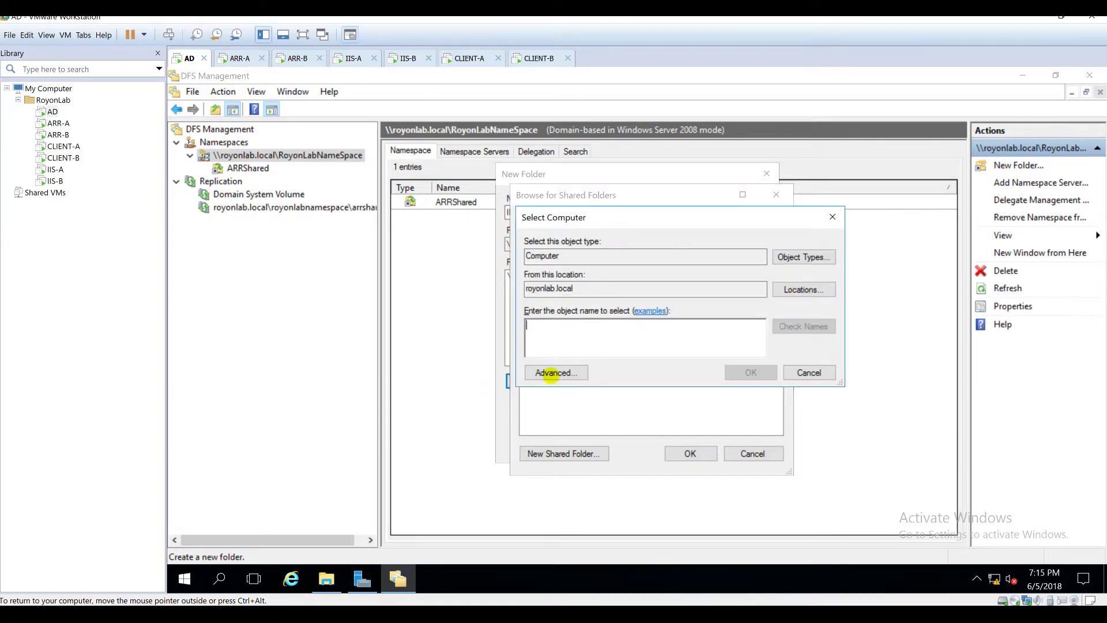
left_click(548, 373)
left_click(857, 288)
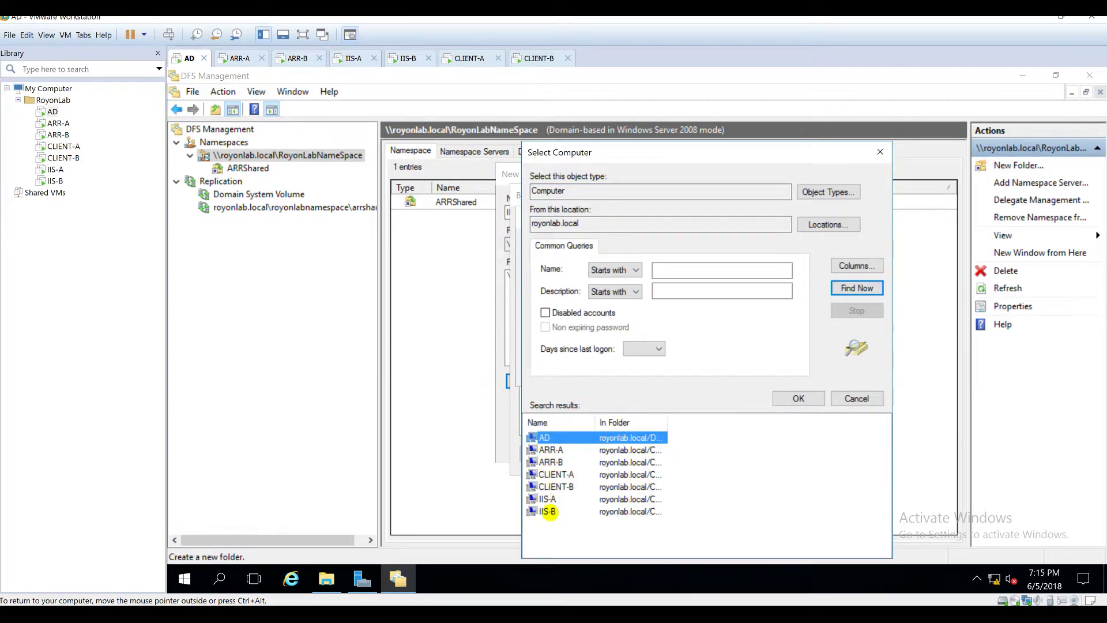
double_click(551, 511)
left_click(744, 373)
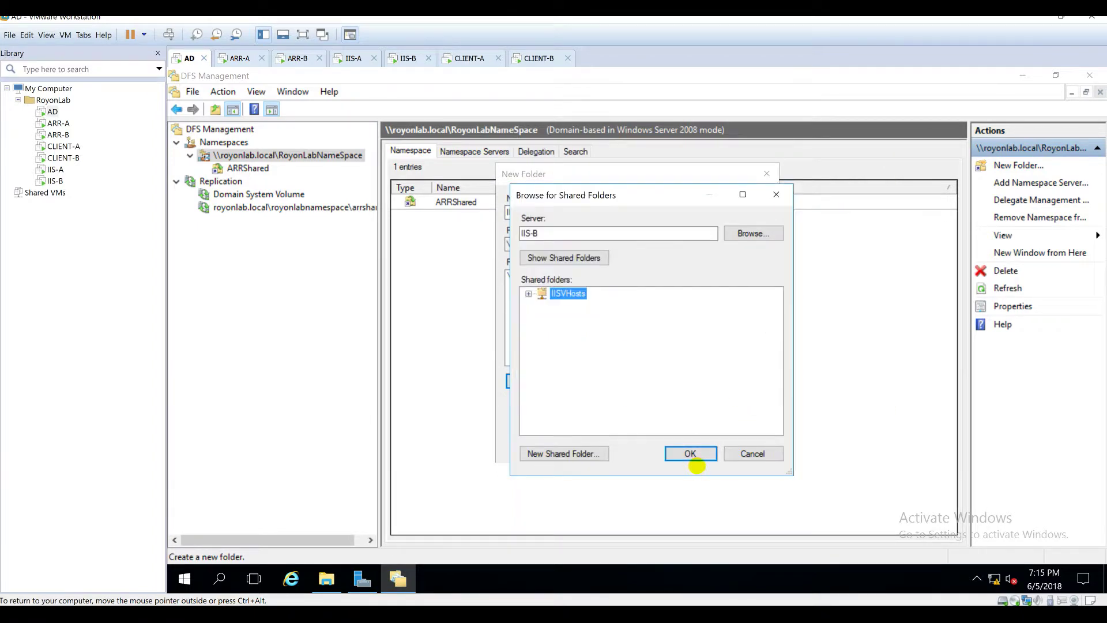
left_click(690, 451)
left_click(680, 372)
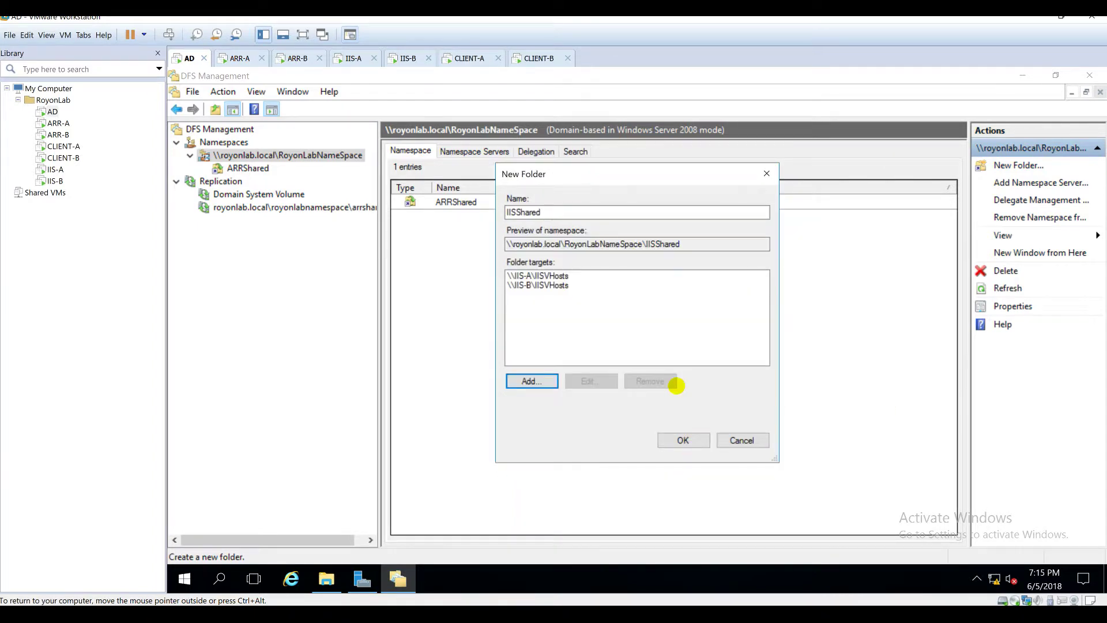
left_click(672, 440)
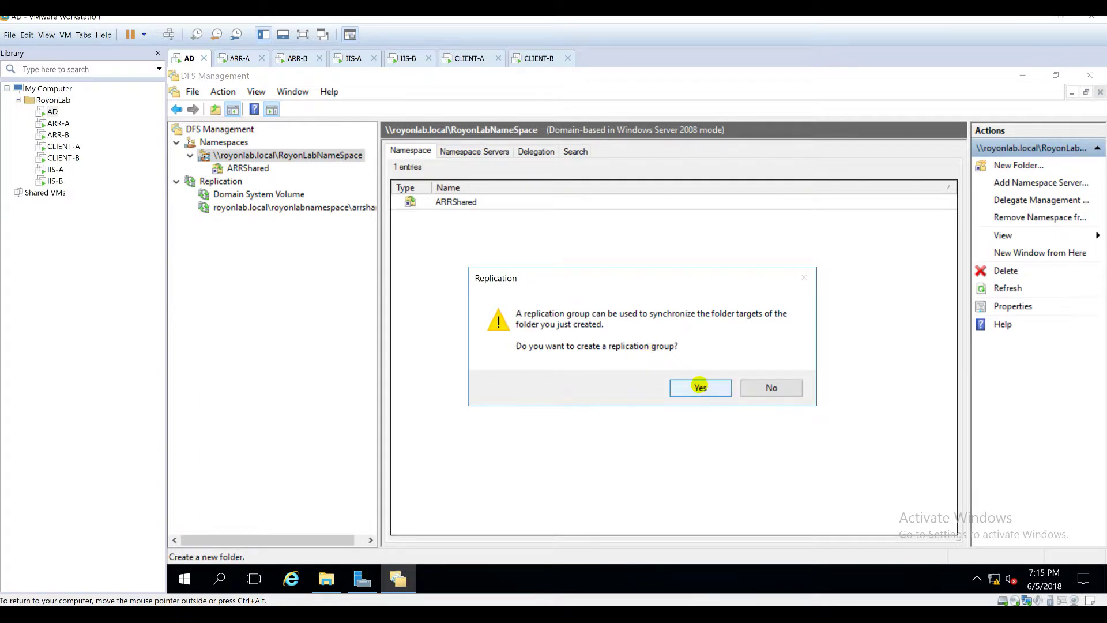
Step: Agree to create a replication group and review the wizard's progress details
left_click(699, 387)
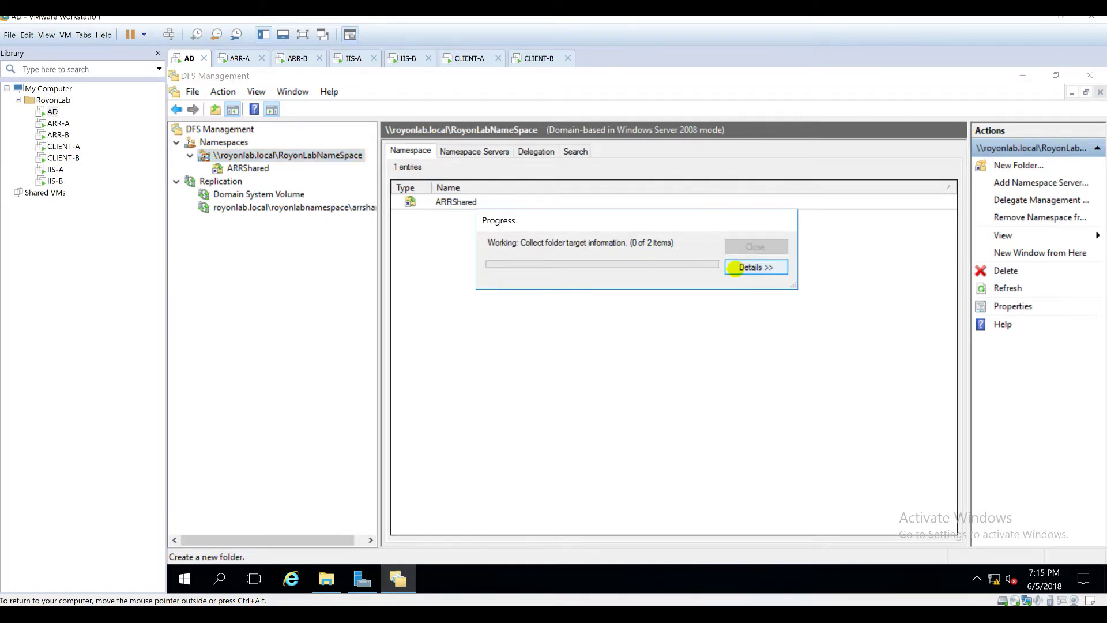
left_click(755, 267)
left_click(531, 295)
left_click(501, 294)
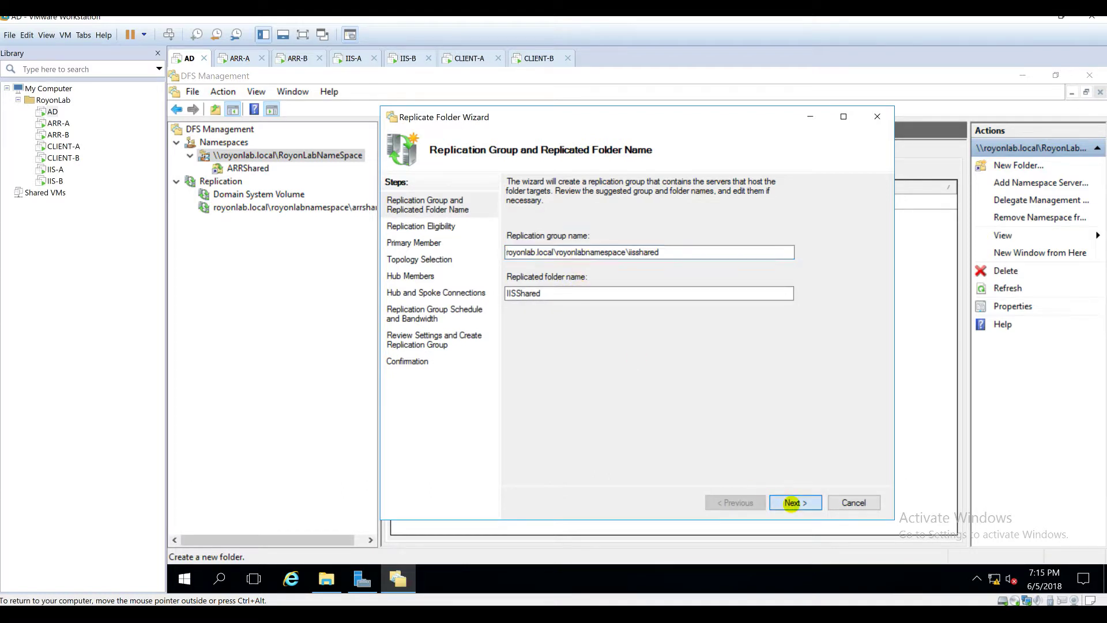
Step: Advance past replication eligibility and choose IIS-A as the primary member
left_click(774, 503)
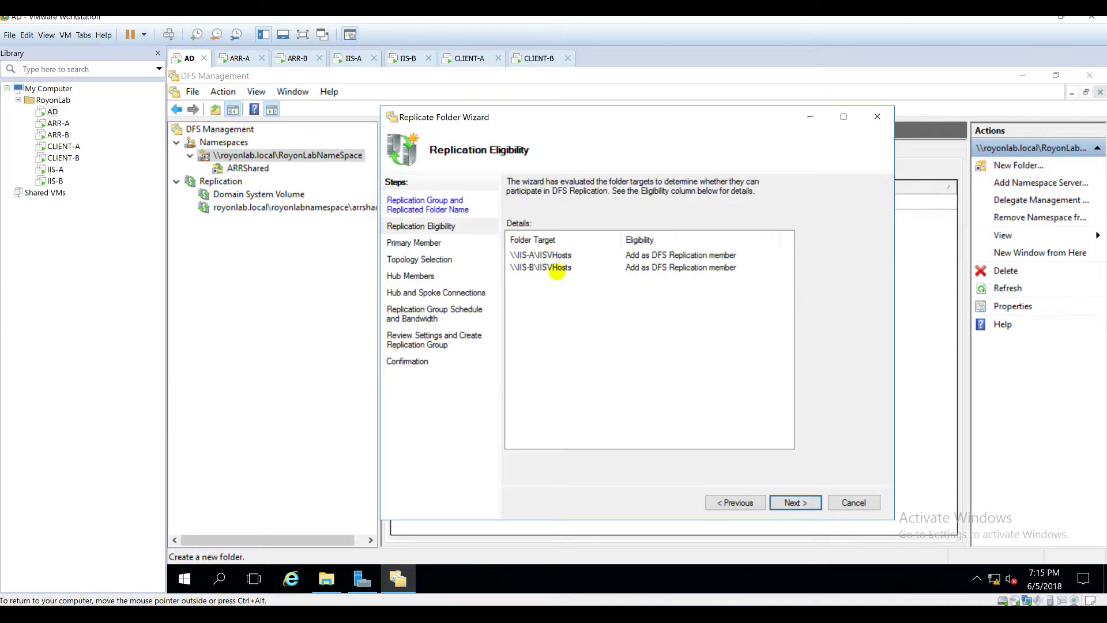
left_click(788, 501)
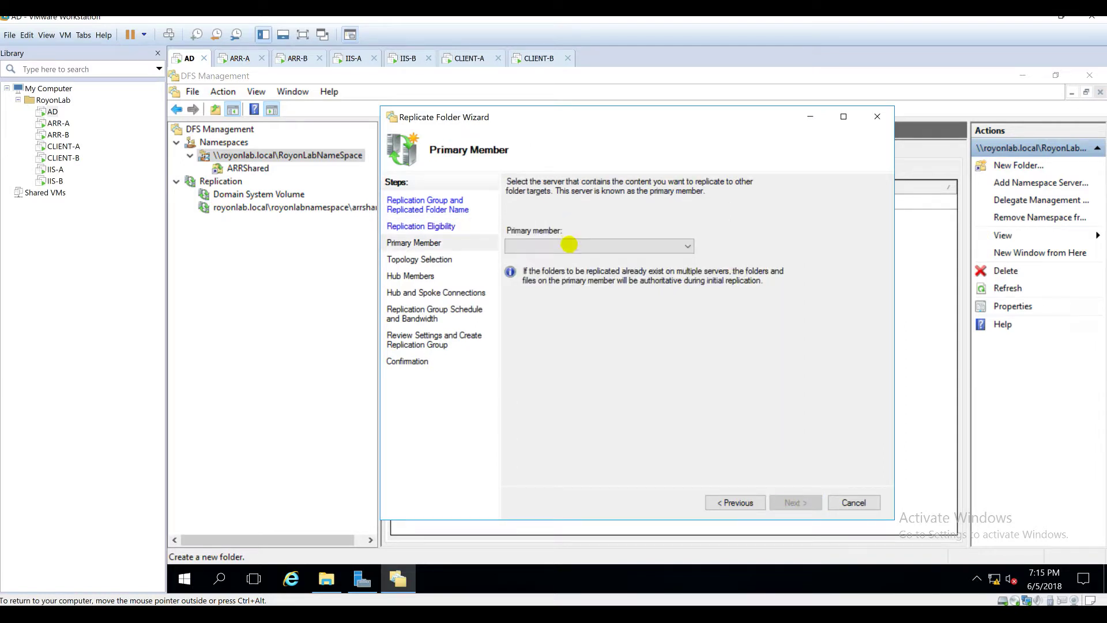
left_click(571, 245)
left_click(551, 259)
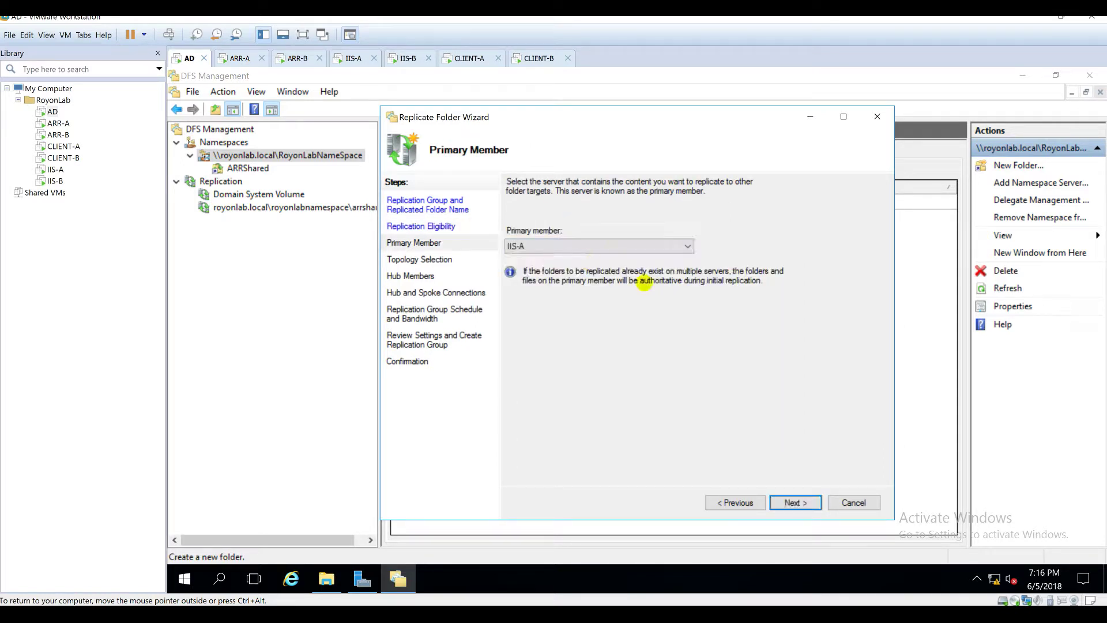
left_click(794, 502)
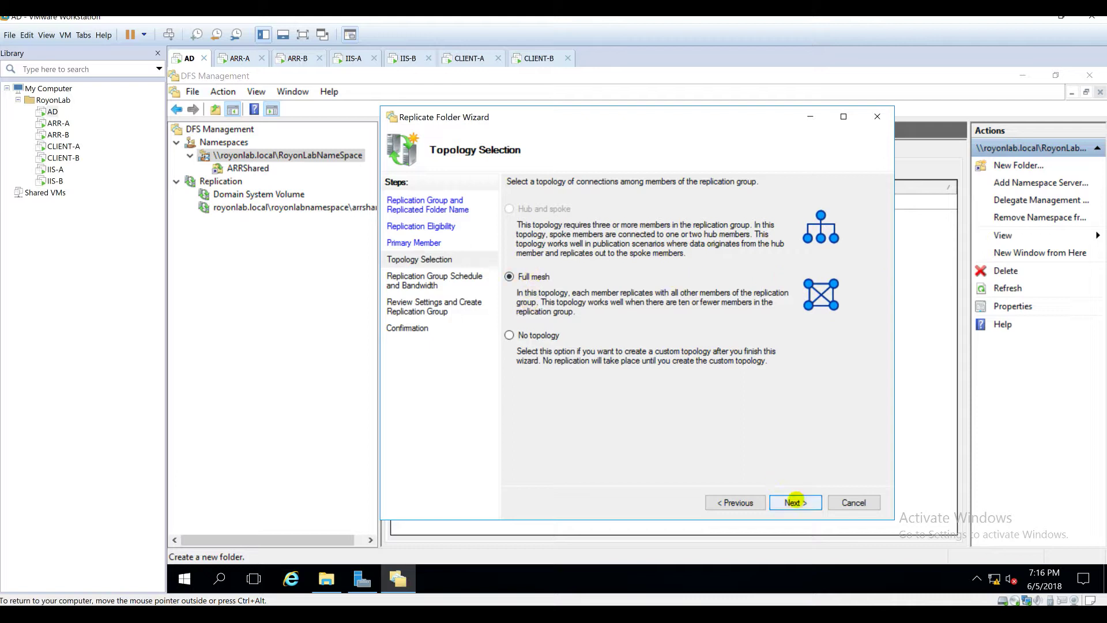
Step: Keep Full mesh and Full bandwidth, create the iisshared group, and dismiss the delay notice
left_click(795, 501)
left_click(557, 275)
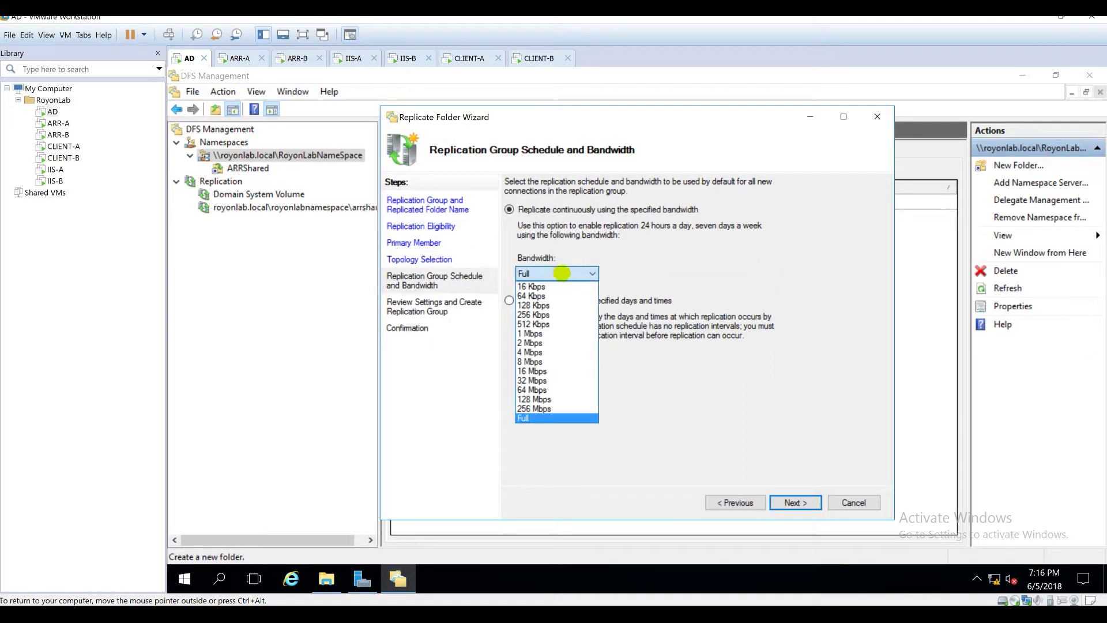
left_click(658, 259)
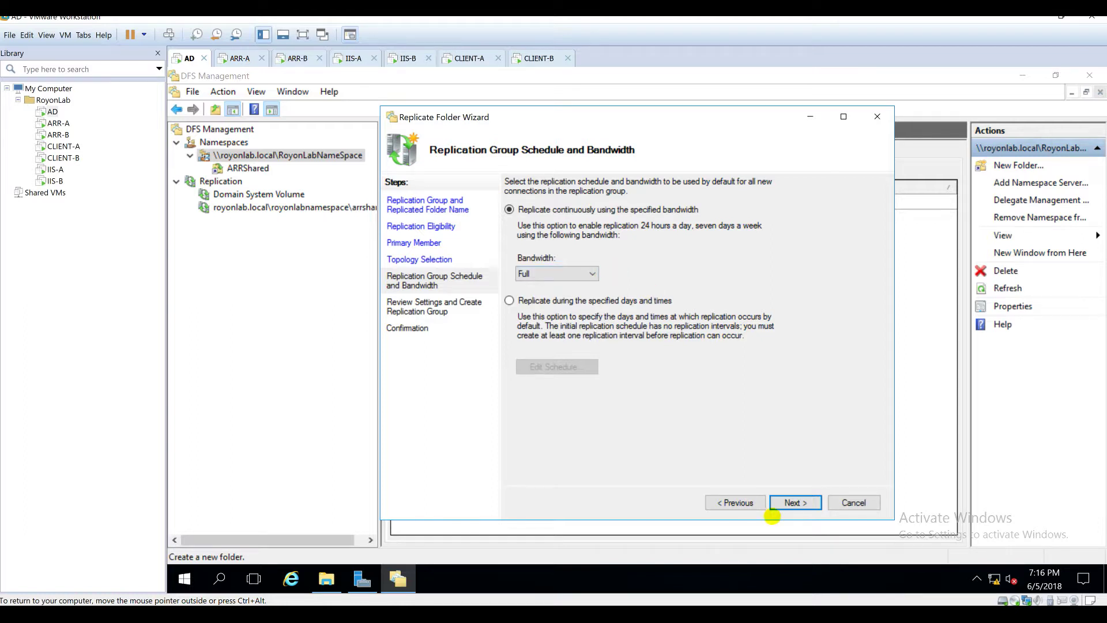
left_click(564, 269)
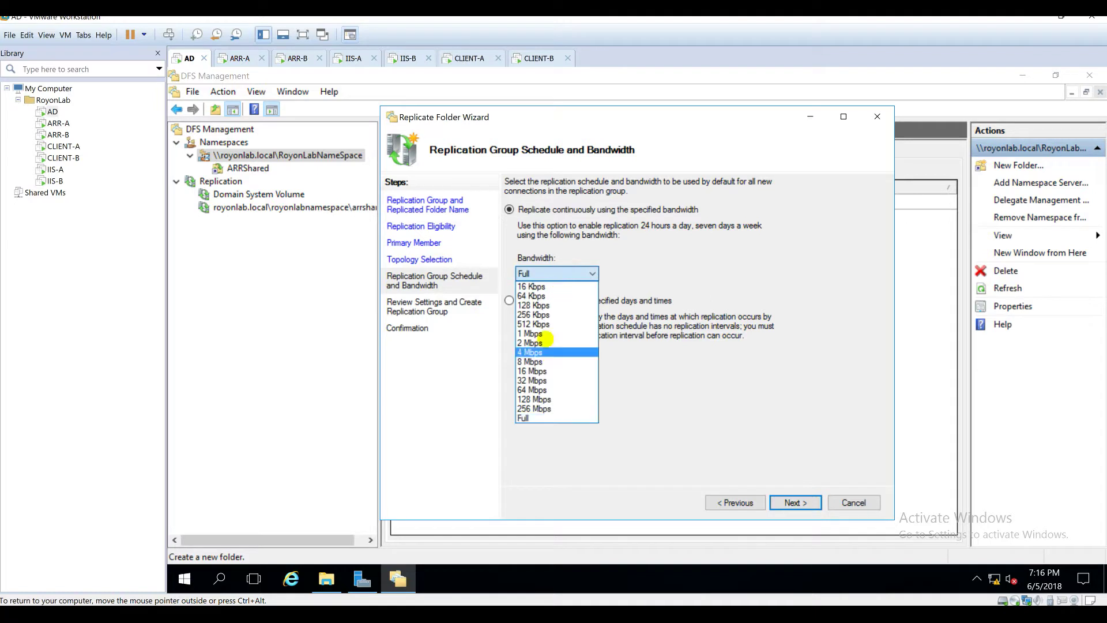
left_click(676, 422)
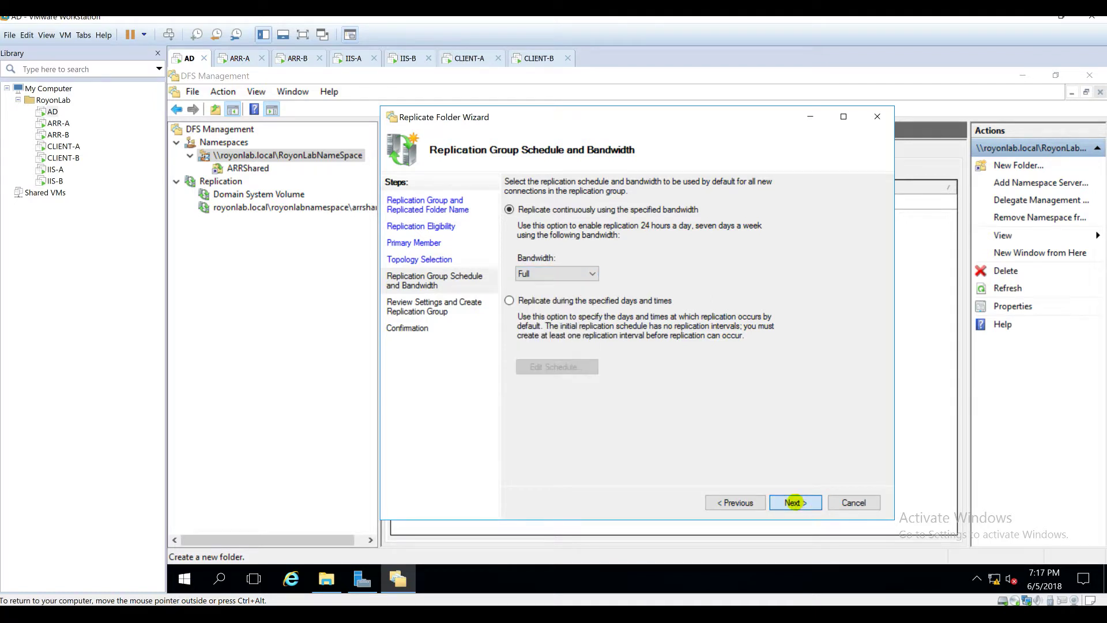
left_click(794, 502)
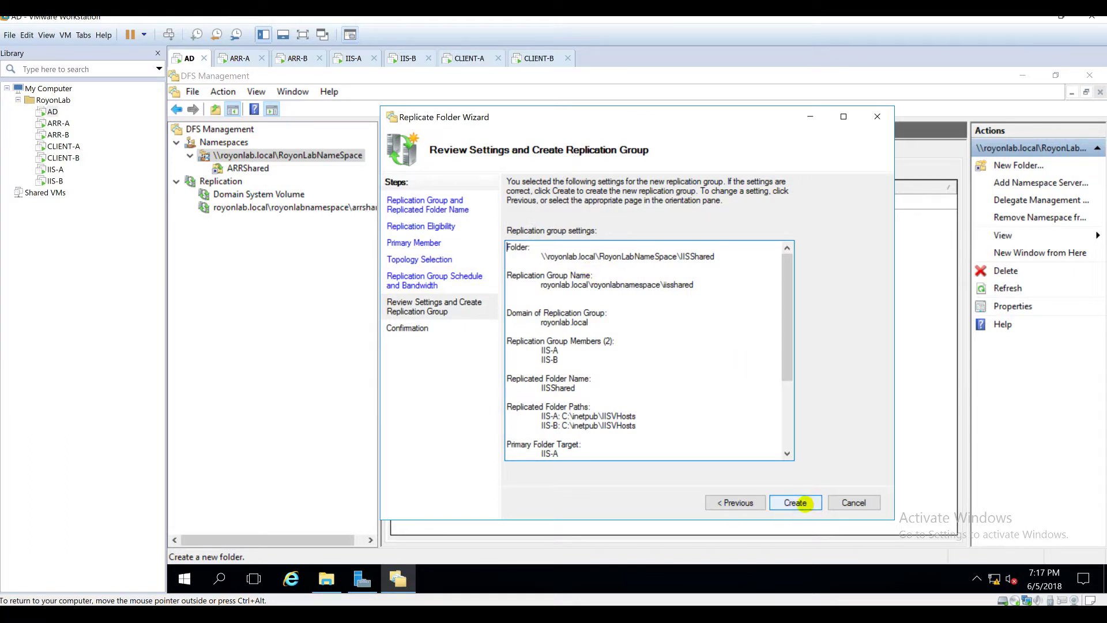
left_click(795, 502)
left_click(851, 497)
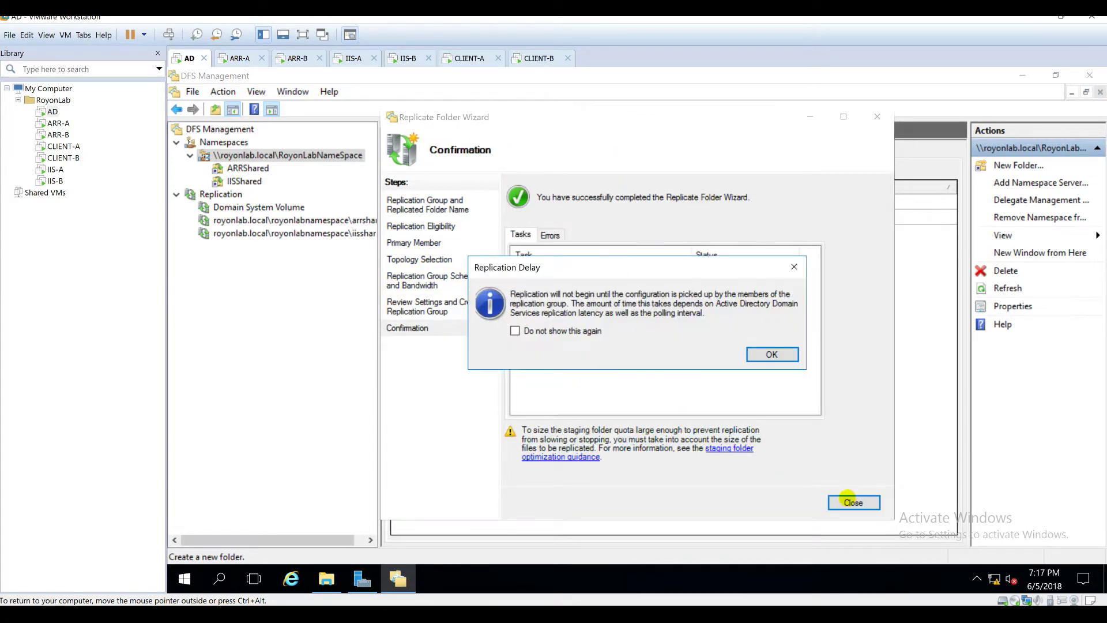
left_click(792, 350)
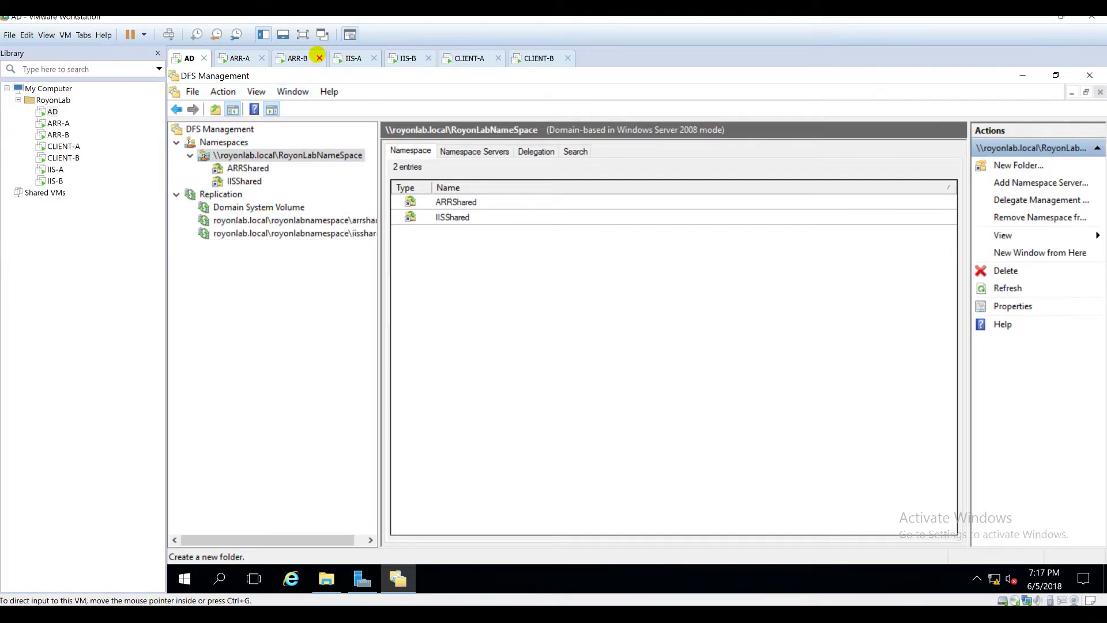
Step: Switch between the IIS-A and IIS-B machines and bring up the sign-in screen
left_click(356, 58)
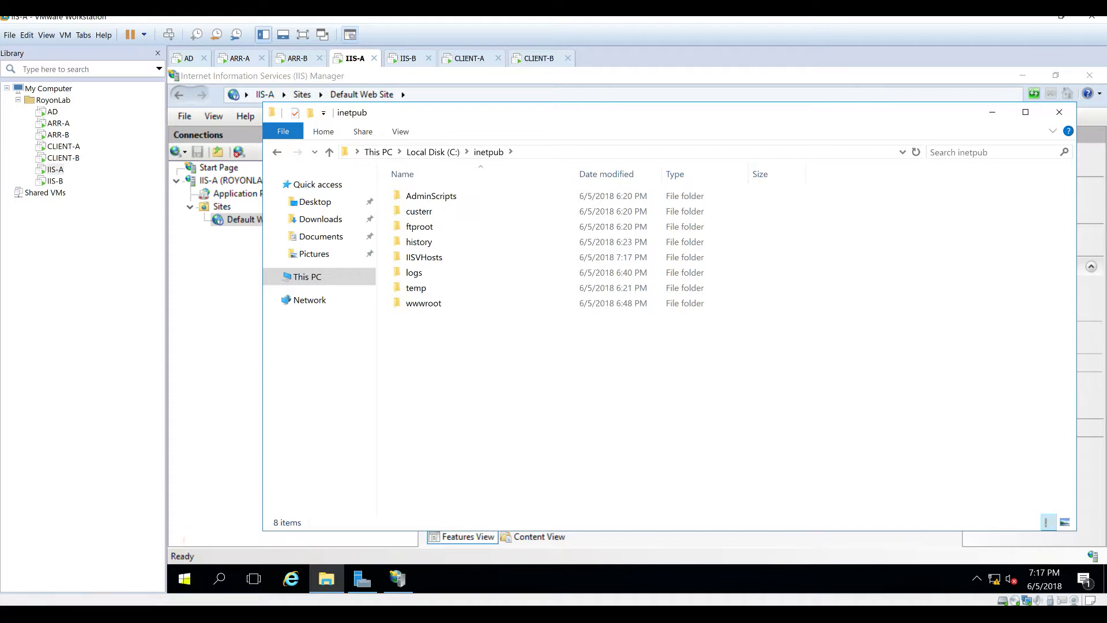
left_click(185, 579)
left_click(406, 58)
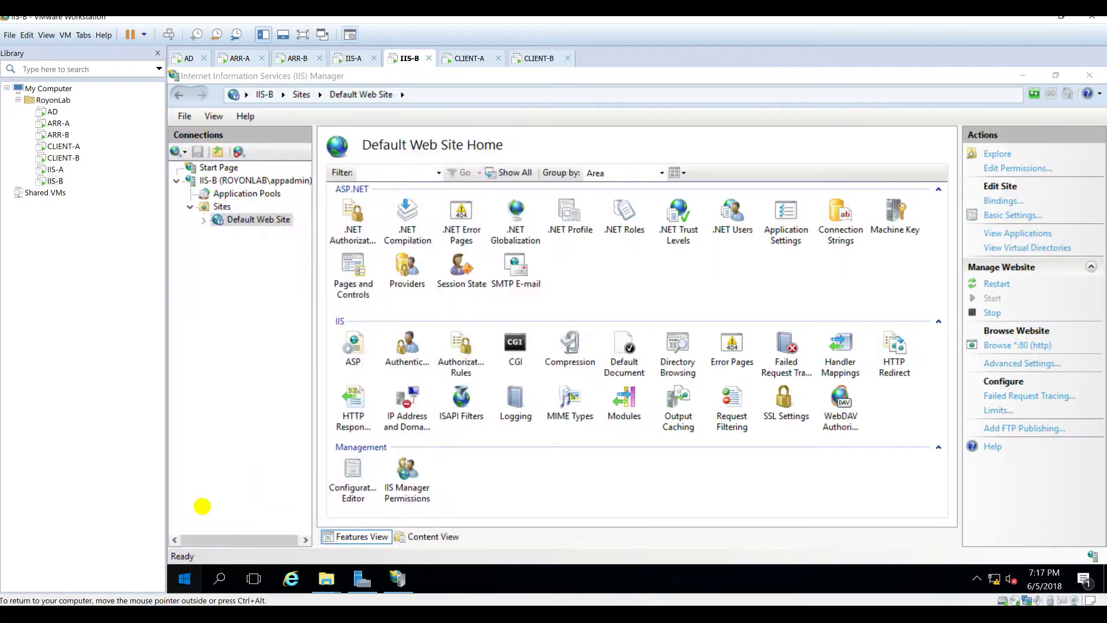
left_click(178, 577)
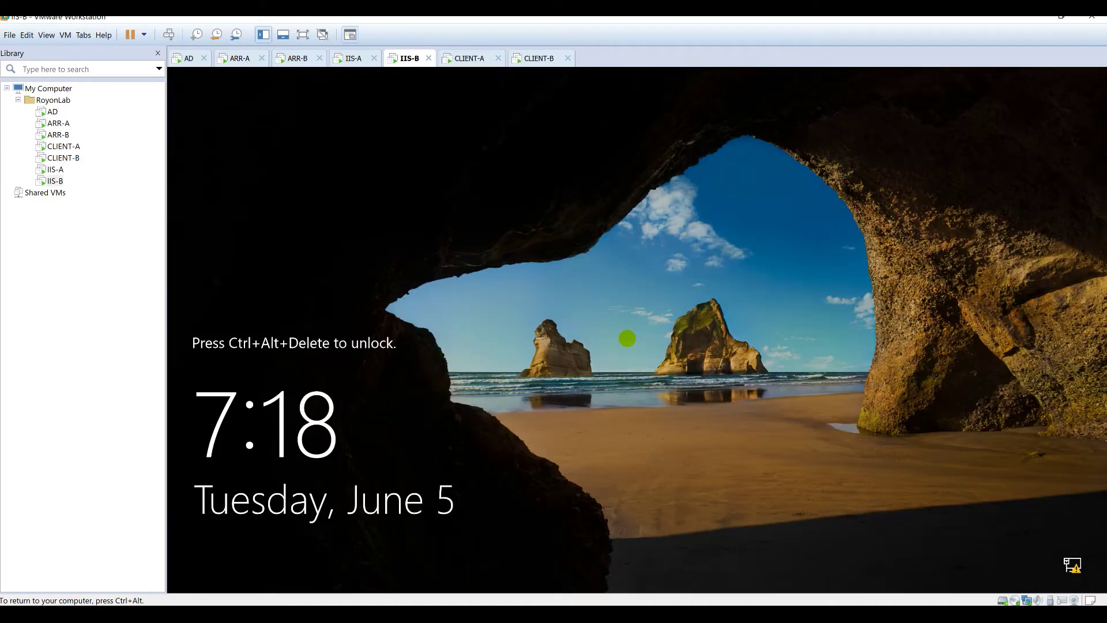
key("ctrl+alt+Insert")
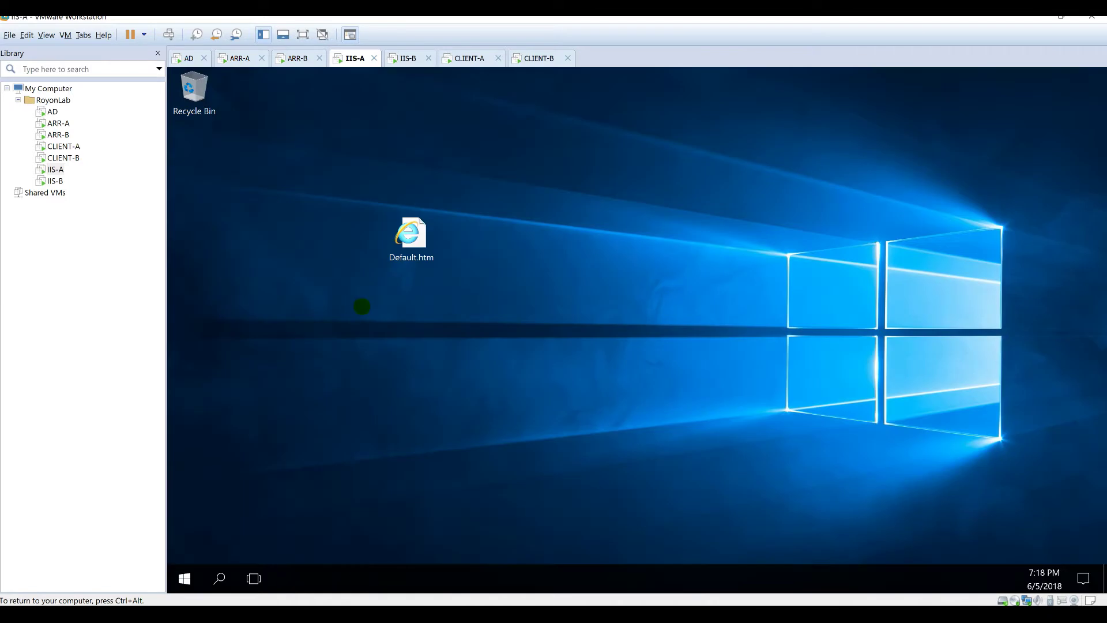
Step: Open C:\inetpub\IISVHosts\Sites\Default.htm in Notepad, read it, and close it
left_click(327, 579)
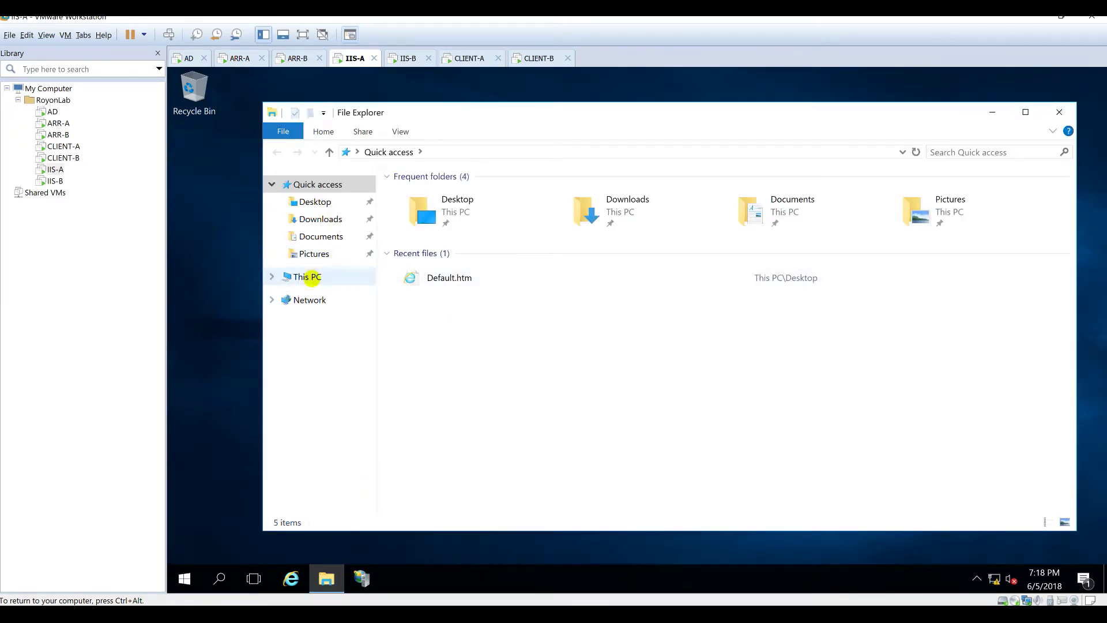
left_click(308, 277)
double_click(450, 301)
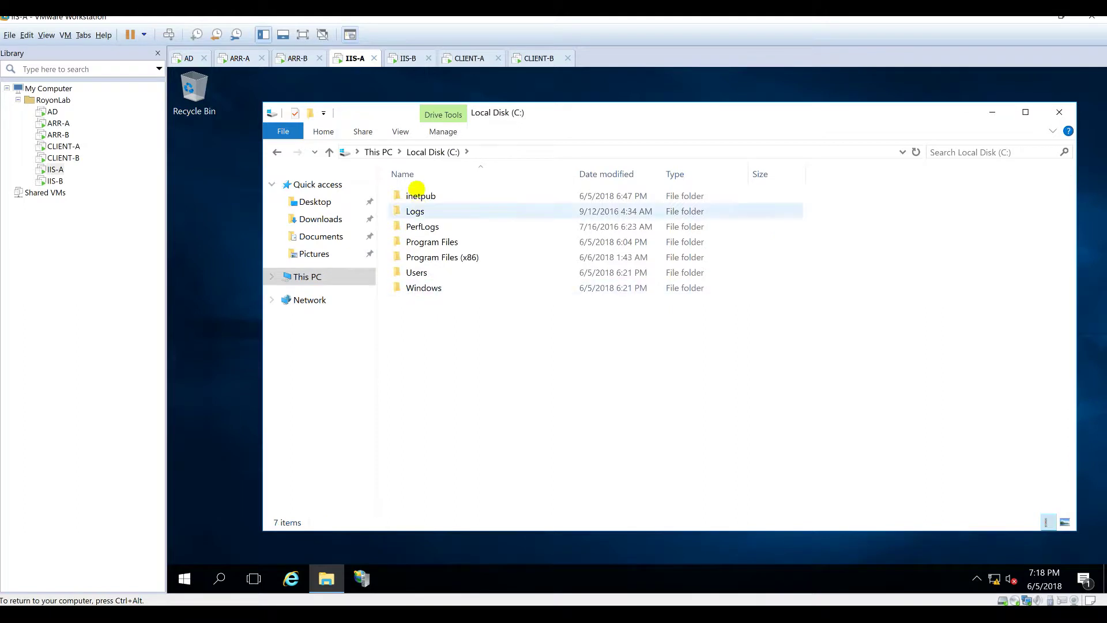
double_click(420, 195)
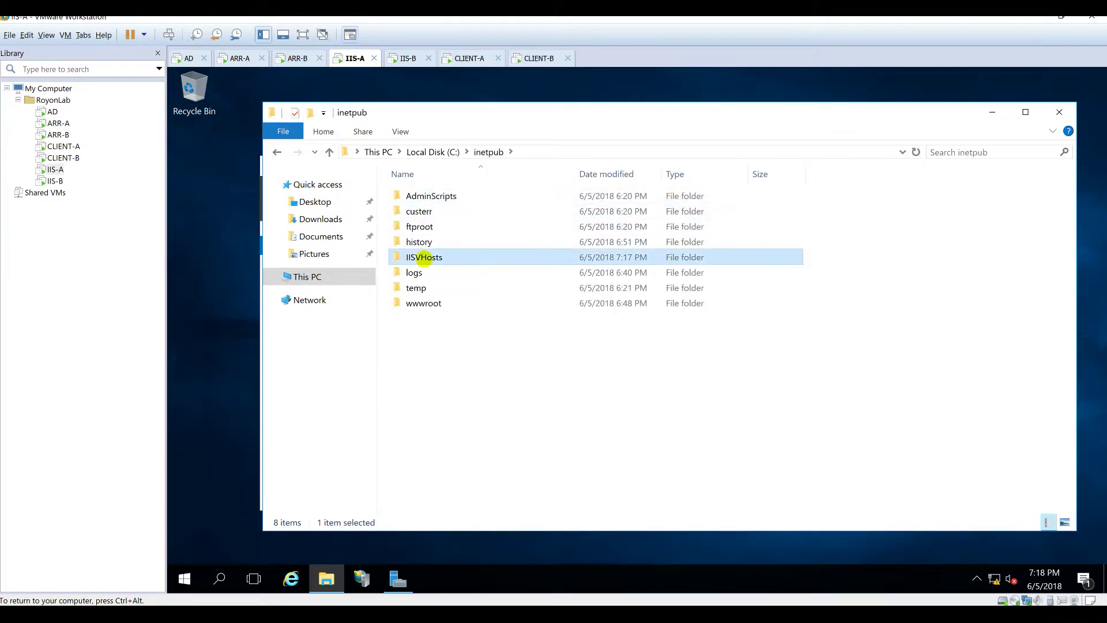
double_click(425, 254)
double_click(416, 212)
right_click(421, 194)
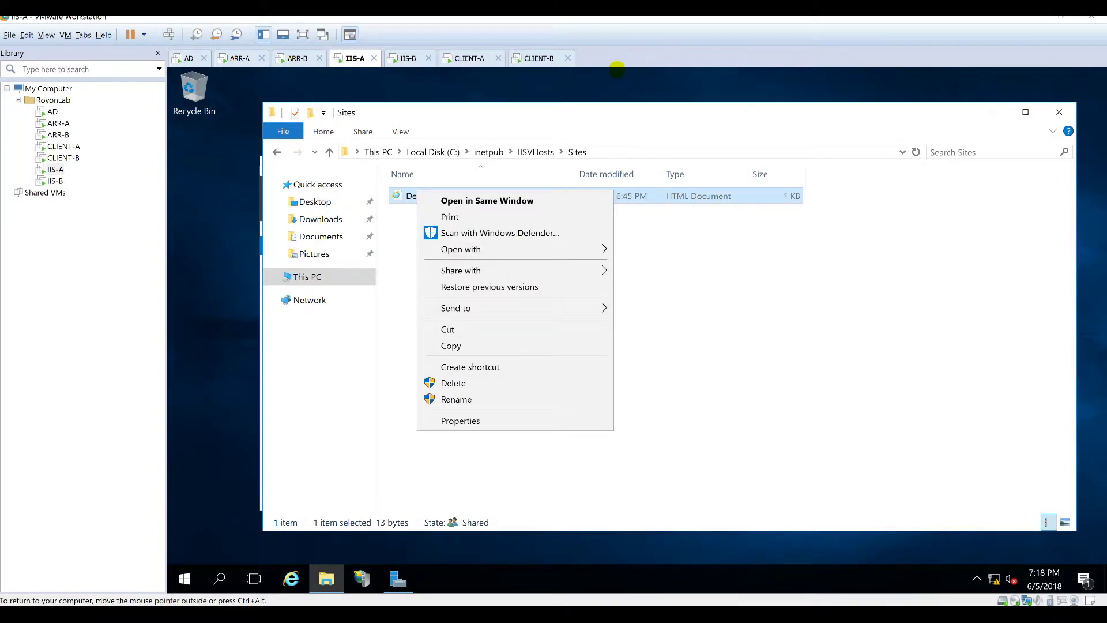
mouse_move(566, 249)
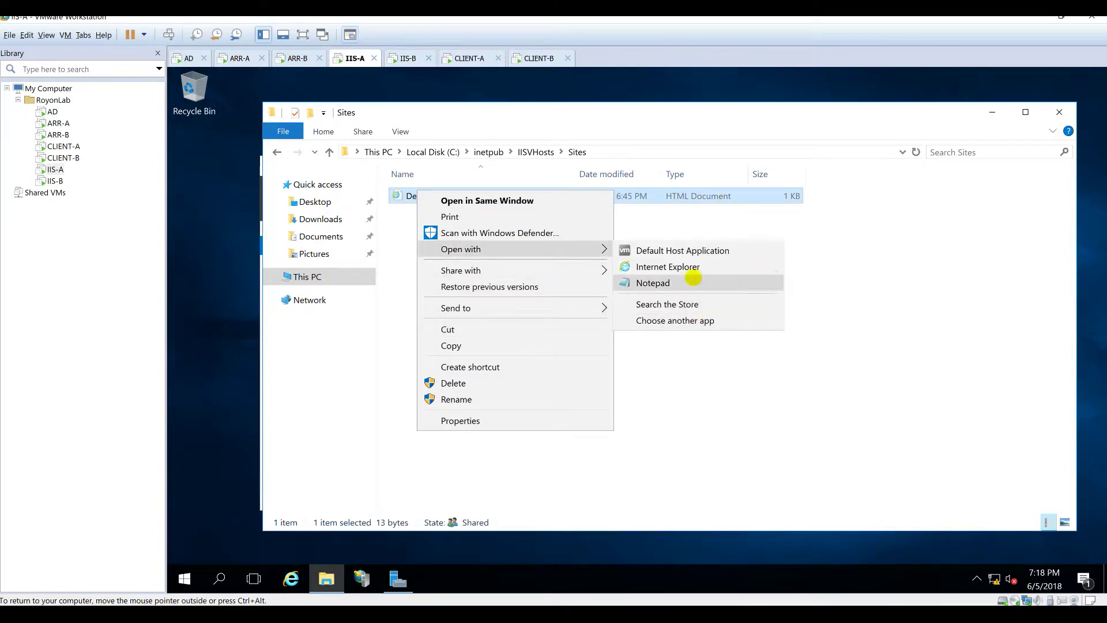
left_click(692, 278)
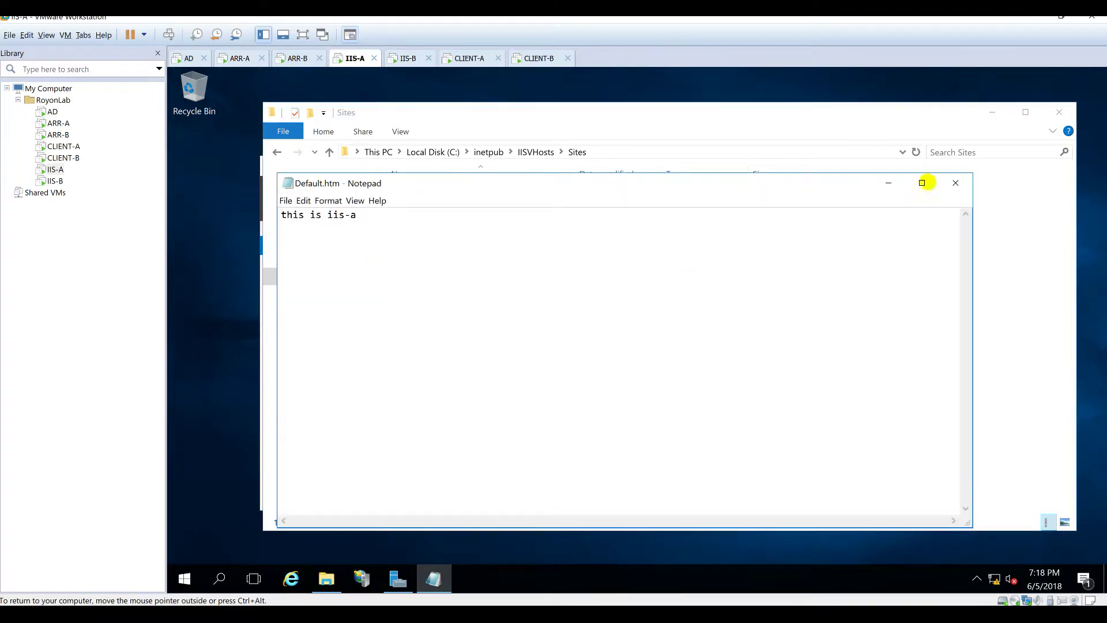
left_click(955, 183)
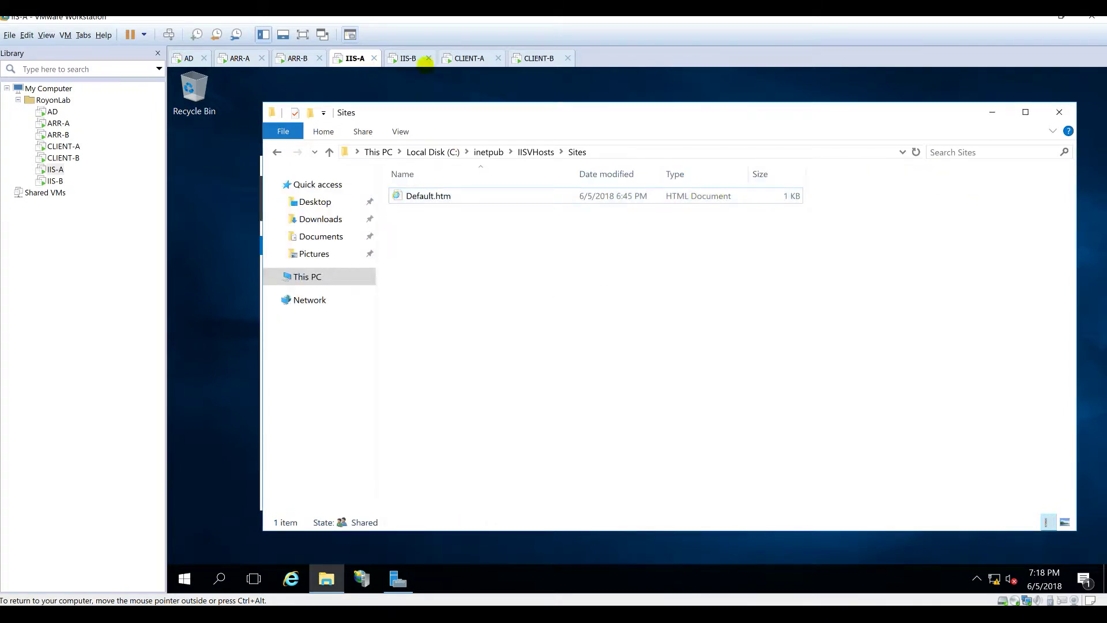
Step: On IIS-B, open the same Default.htm in Notepad and confirm it reads 'this is iis-a'
left_click(423, 62)
left_click(327, 578)
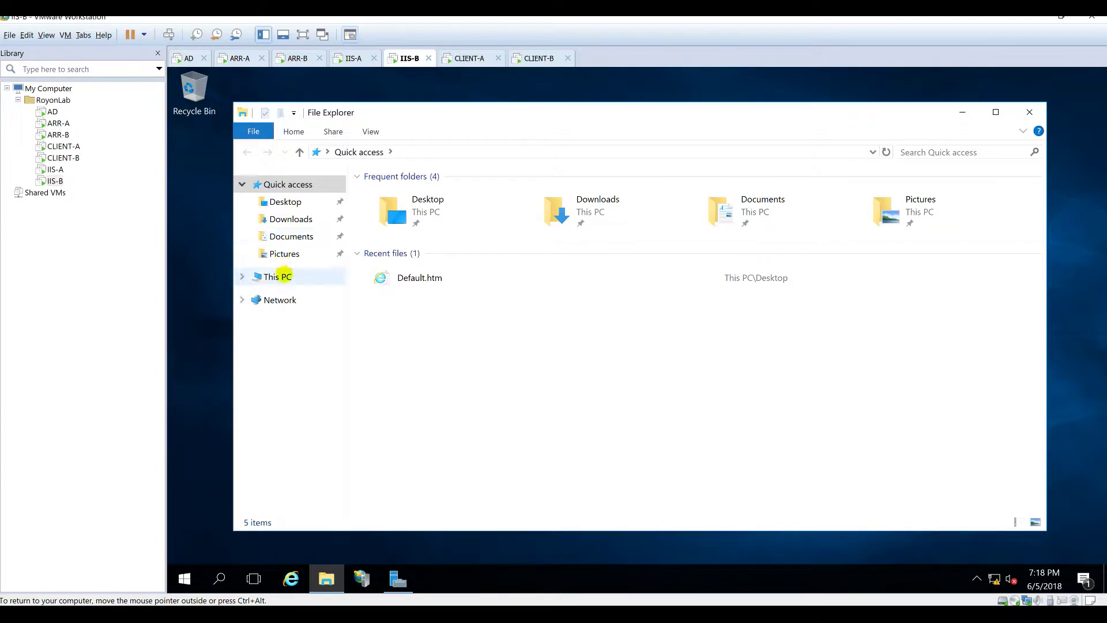
left_click(279, 277)
left_click(464, 317)
double_click(466, 317)
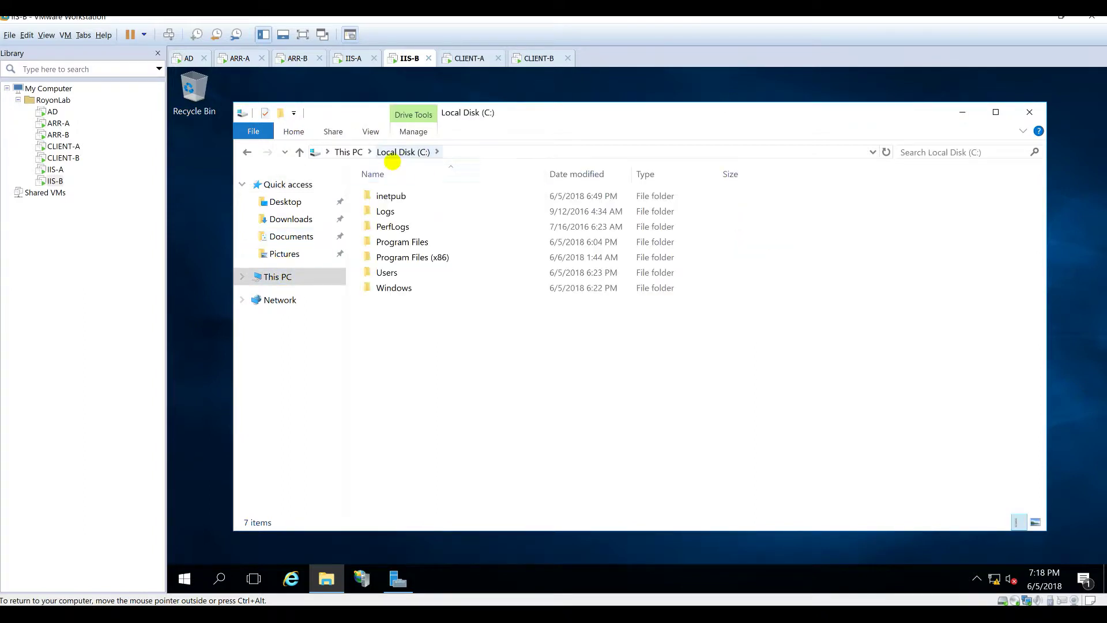
double_click(390, 195)
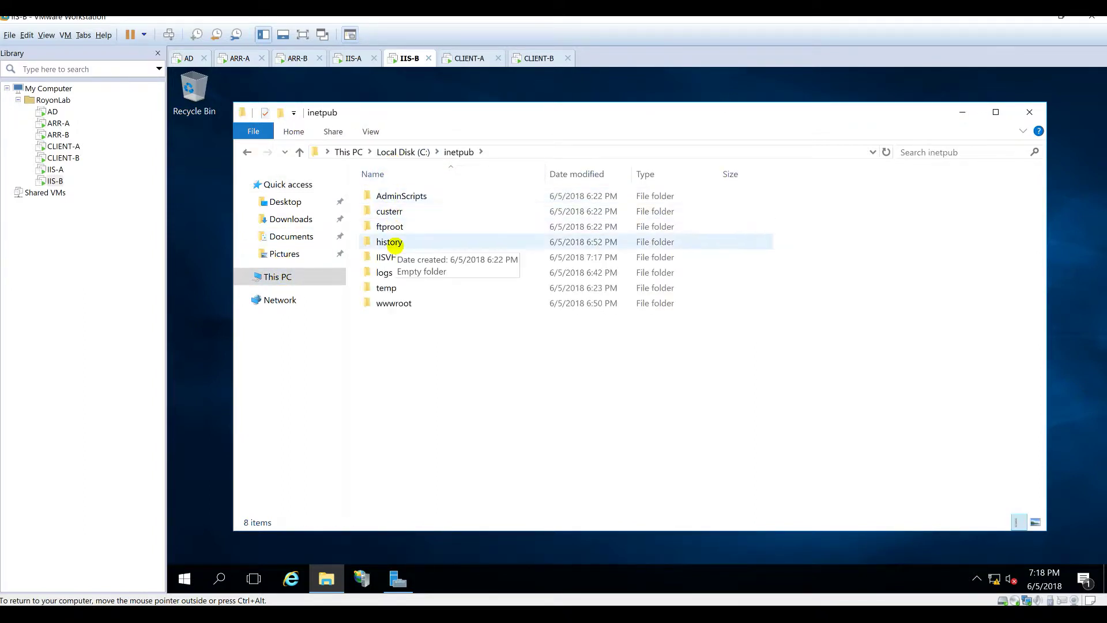
double_click(393, 257)
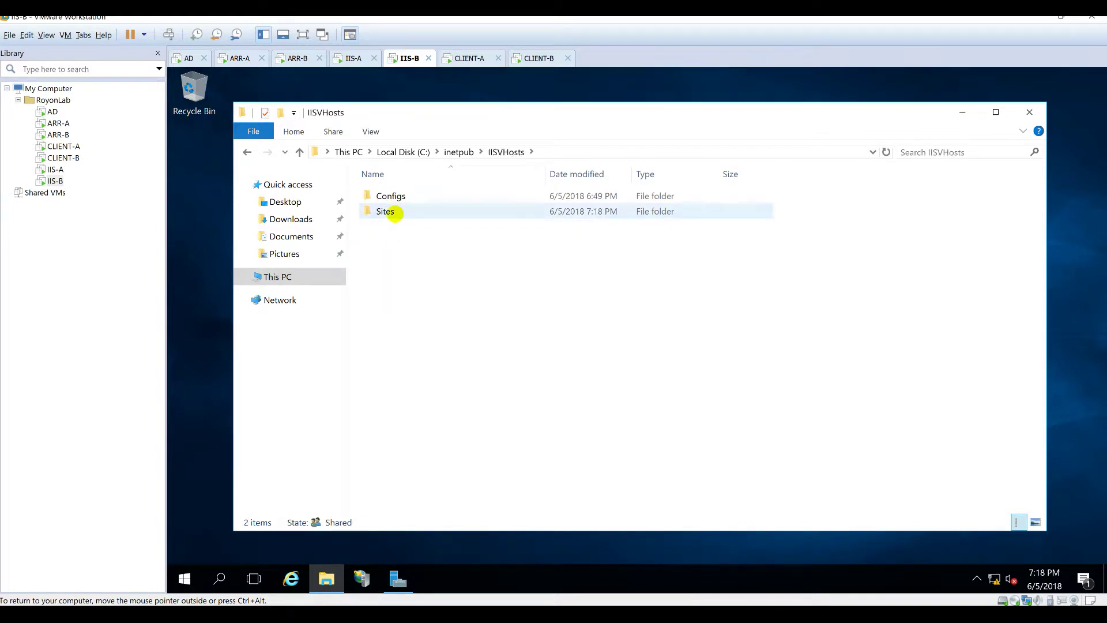
double_click(389, 212)
right_click(393, 197)
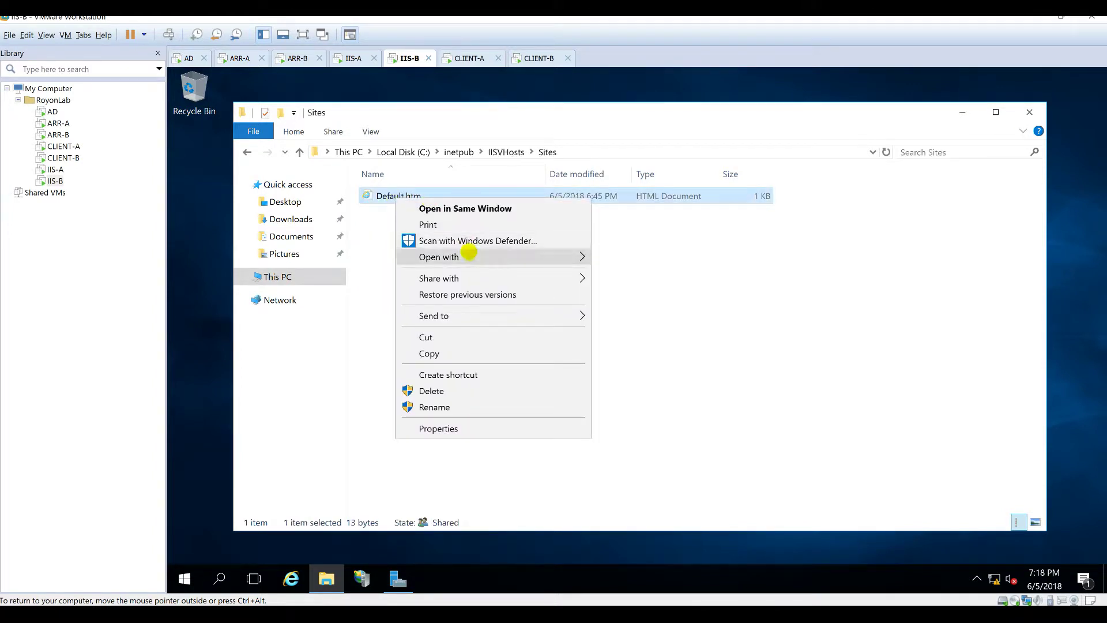
mouse_move(467, 257)
left_click(631, 290)
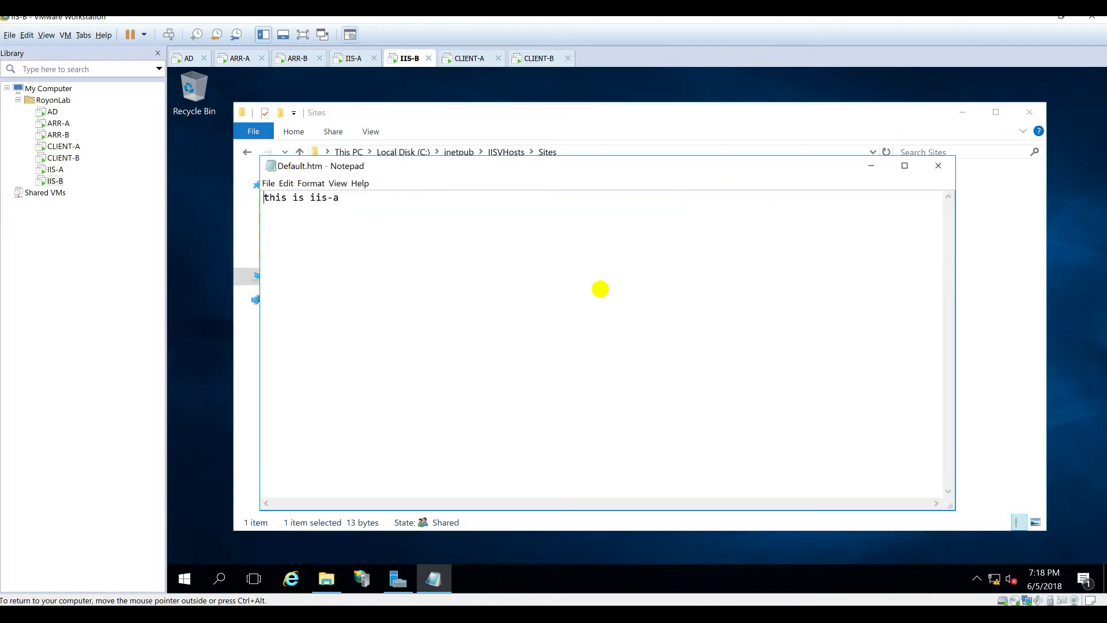
left_click_drag(351, 198, 254, 198)
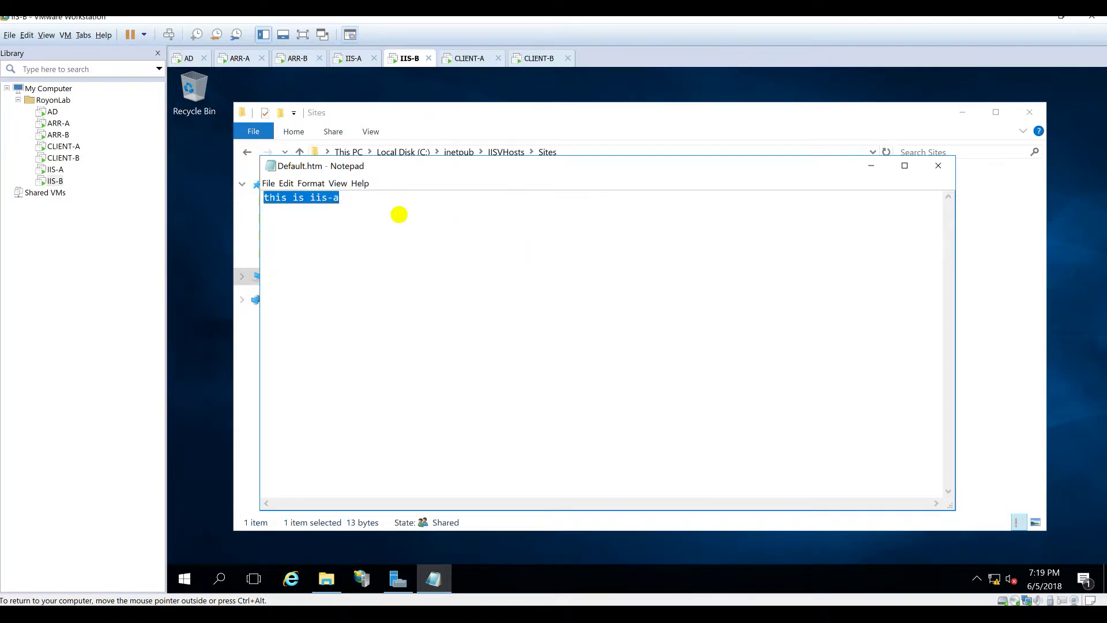
left_click(396, 215)
left_click(938, 165)
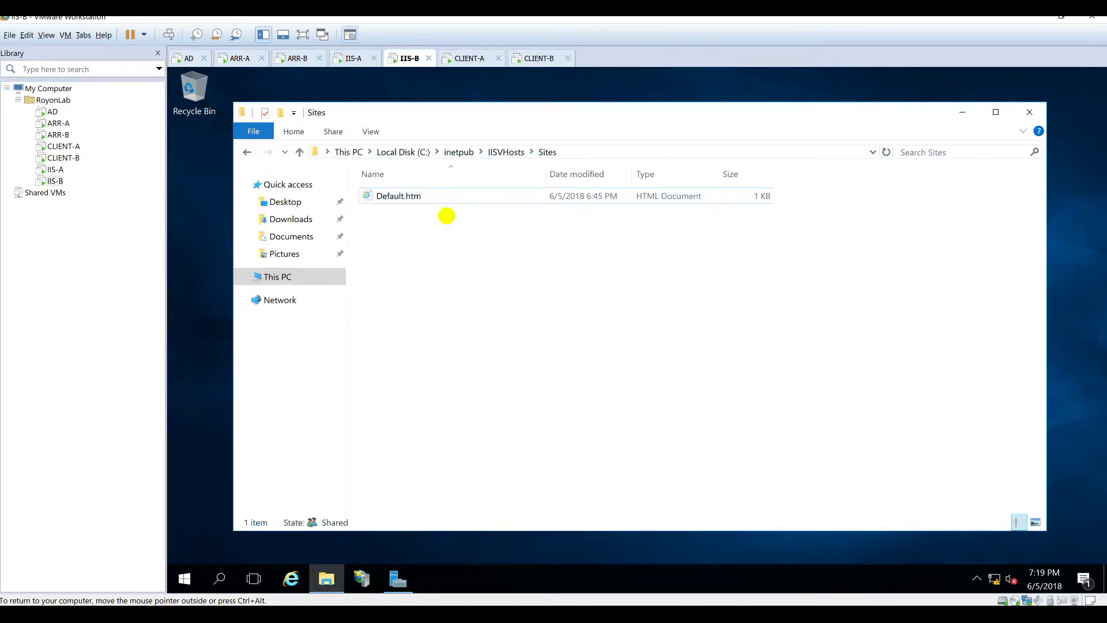
left_click(345, 59)
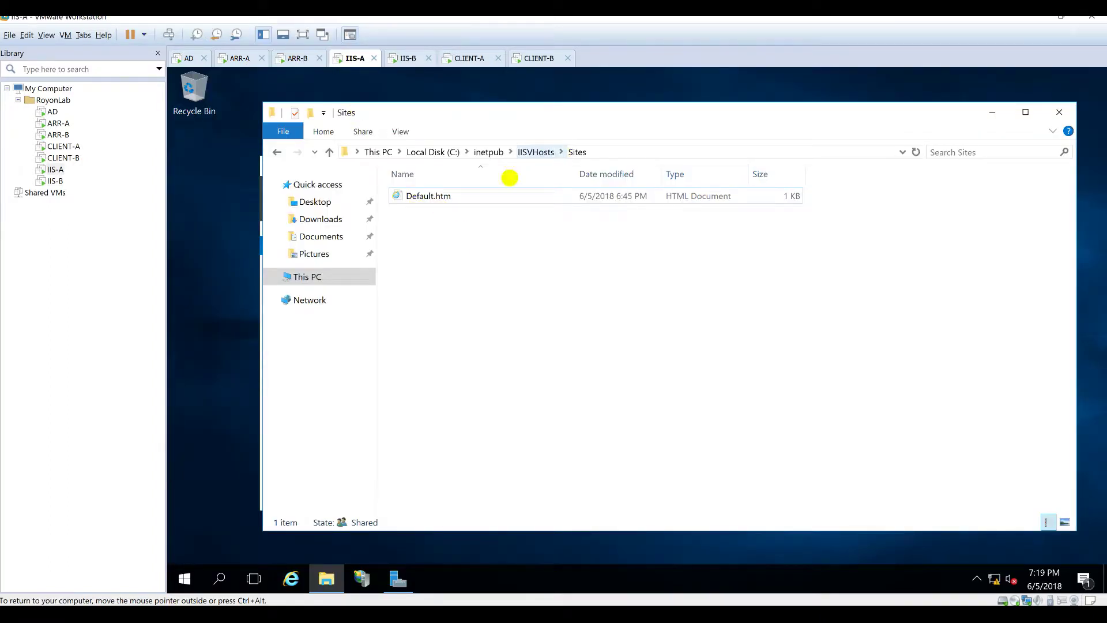
Step: Copy Default.htm into the IISVHosts folder on IIS-A and IIS-B, granting administrator permission
left_click(427, 195)
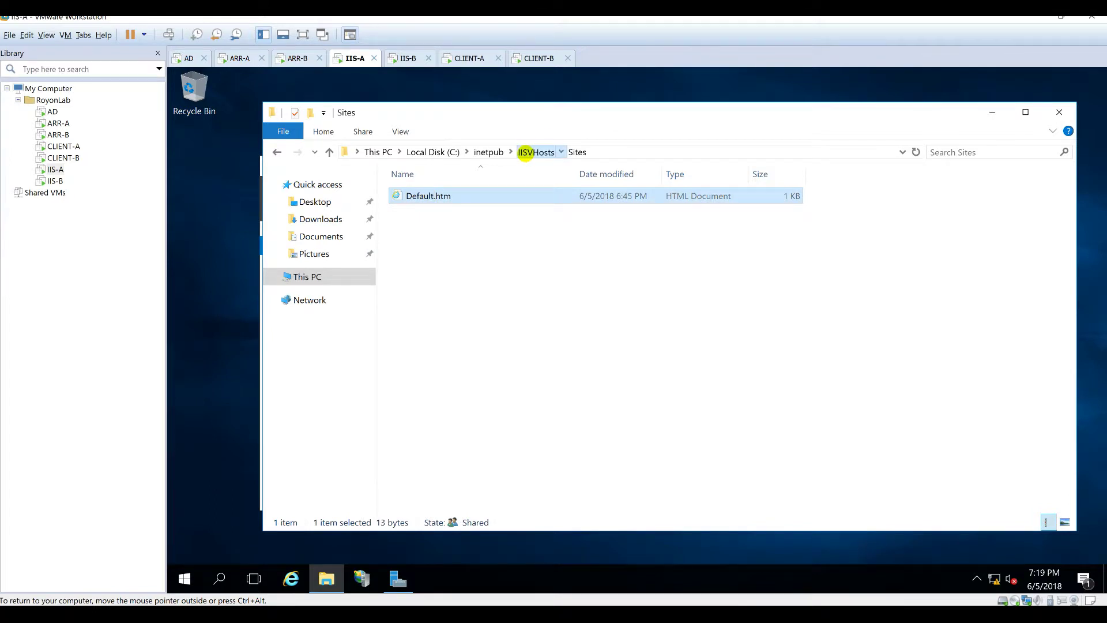
left_click(522, 159)
left_click(490, 313)
key("ctrl+v")
left_click(420, 322)
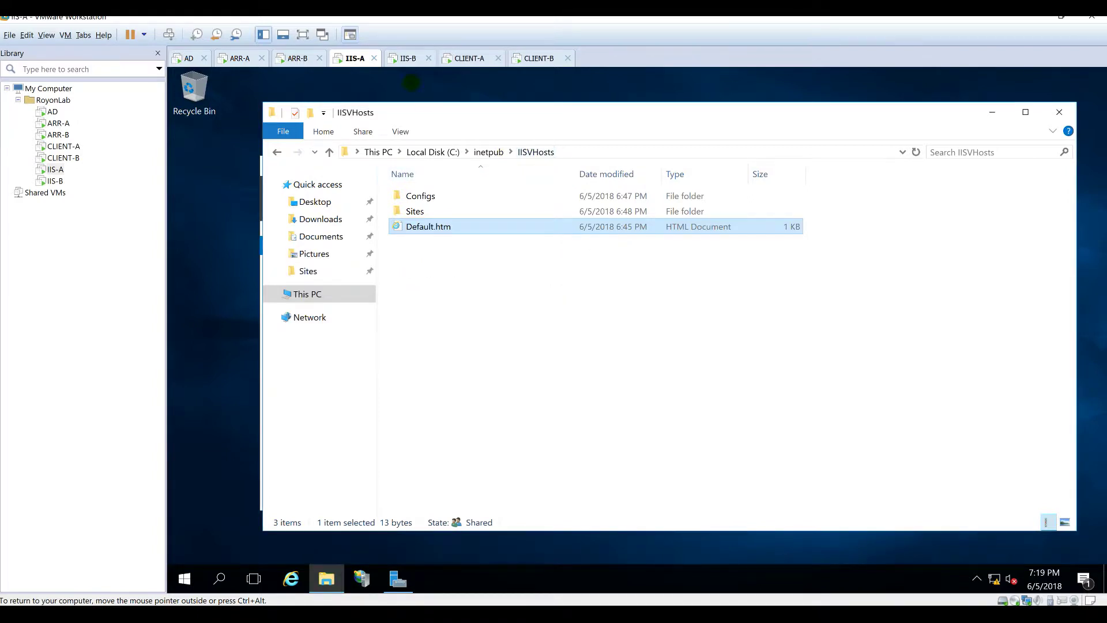
left_click(406, 58)
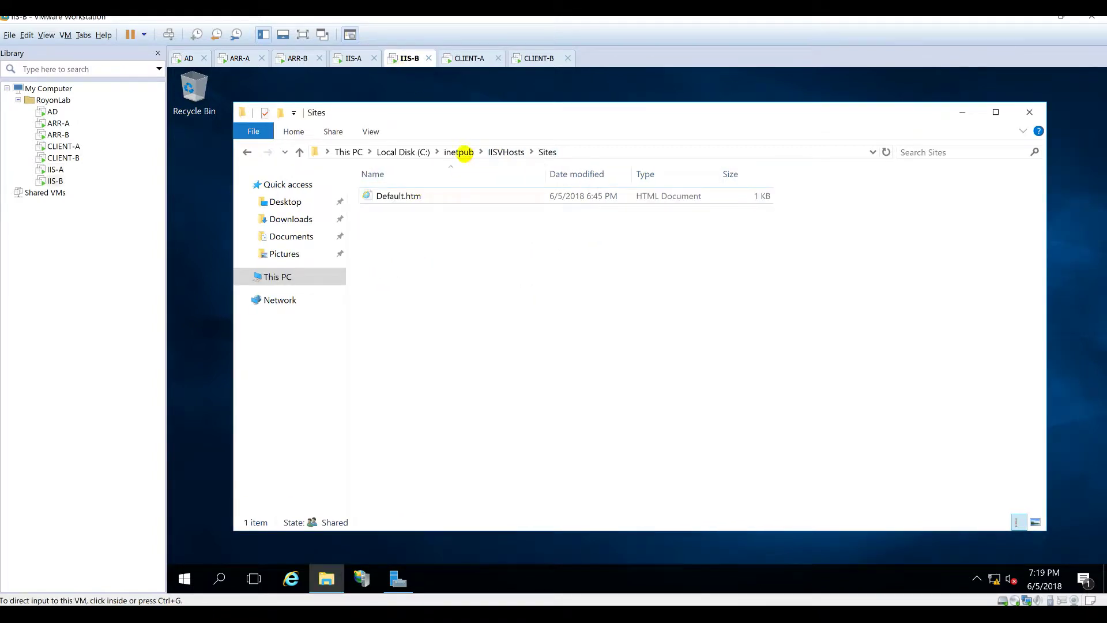
left_click(497, 152)
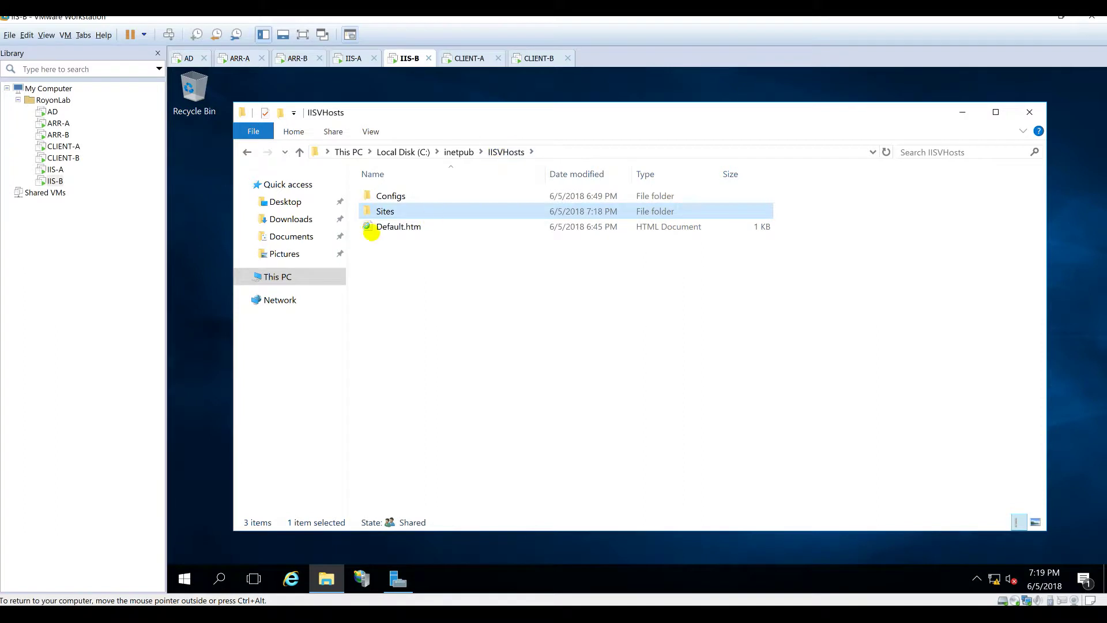
left_click(380, 226)
key("ctrl+v")
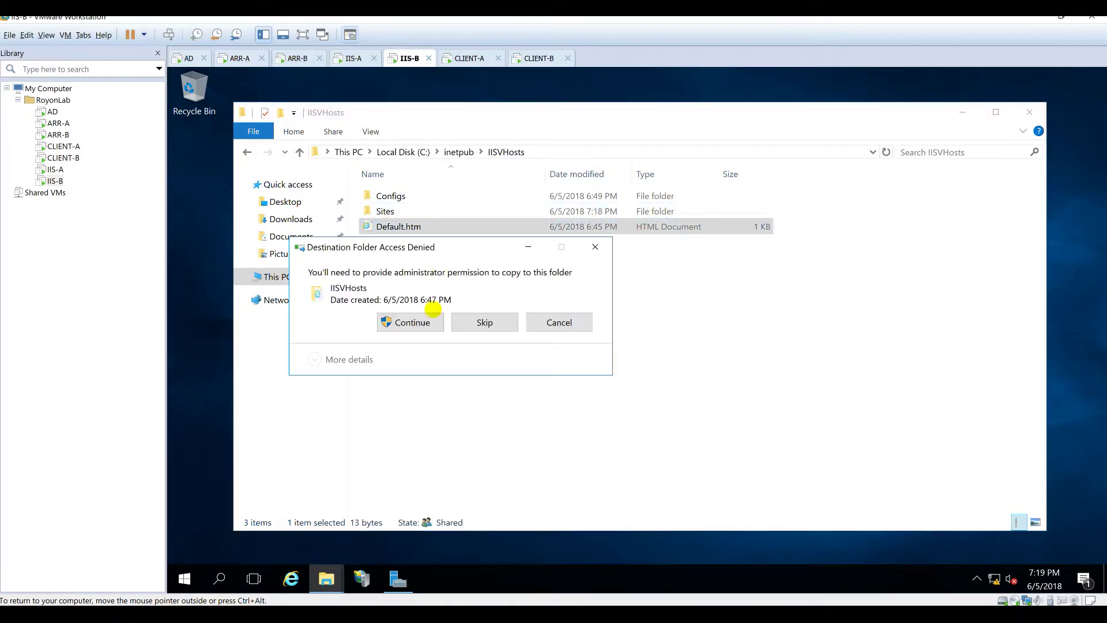
left_click(425, 322)
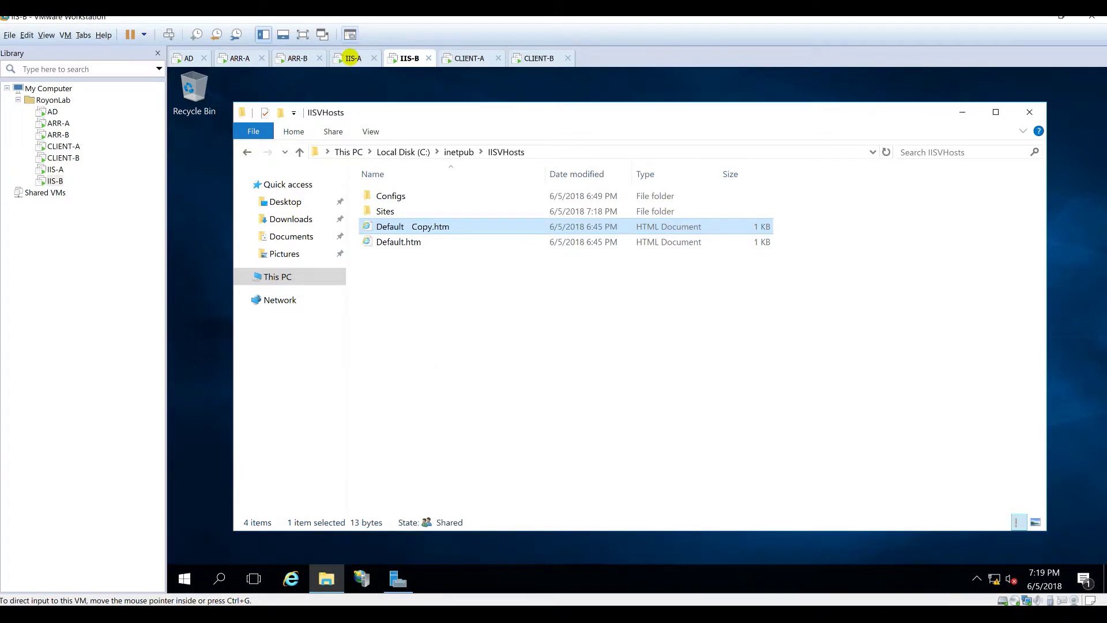
Step: Delete Default.htm and Default - Copy.htm from IISVHosts, then move on to CLIENT-A
left_click(353, 58)
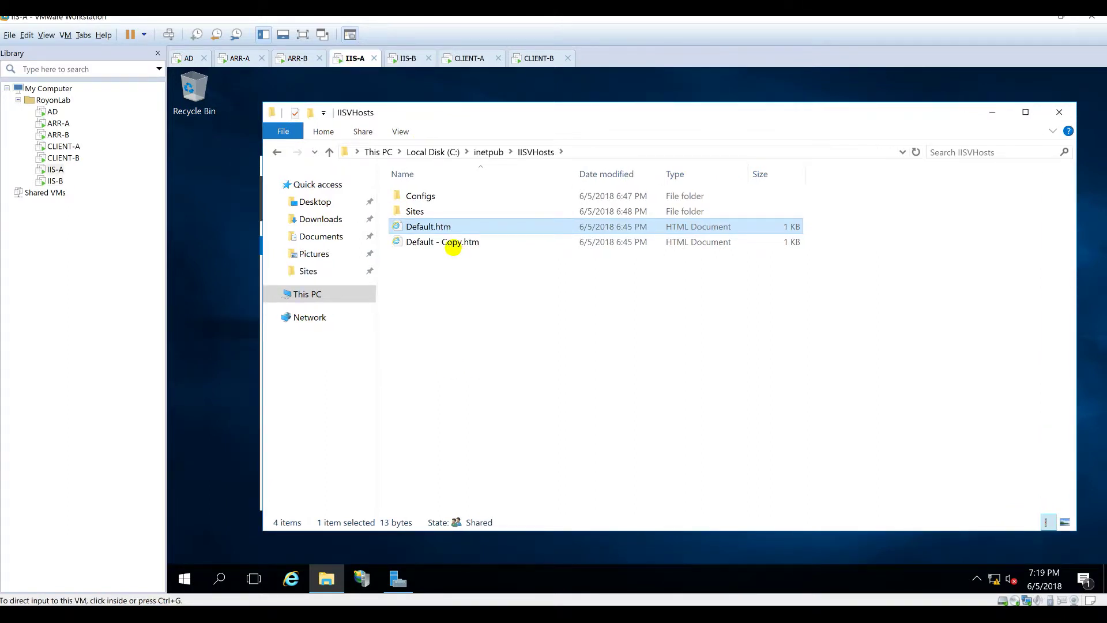
key("Delete")
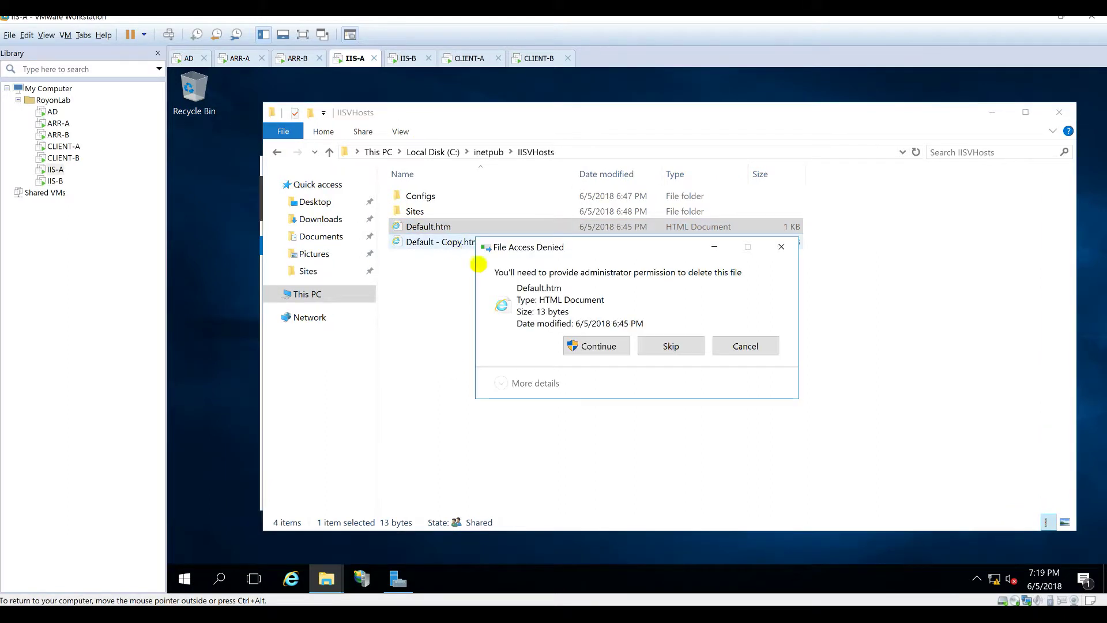
key("Return")
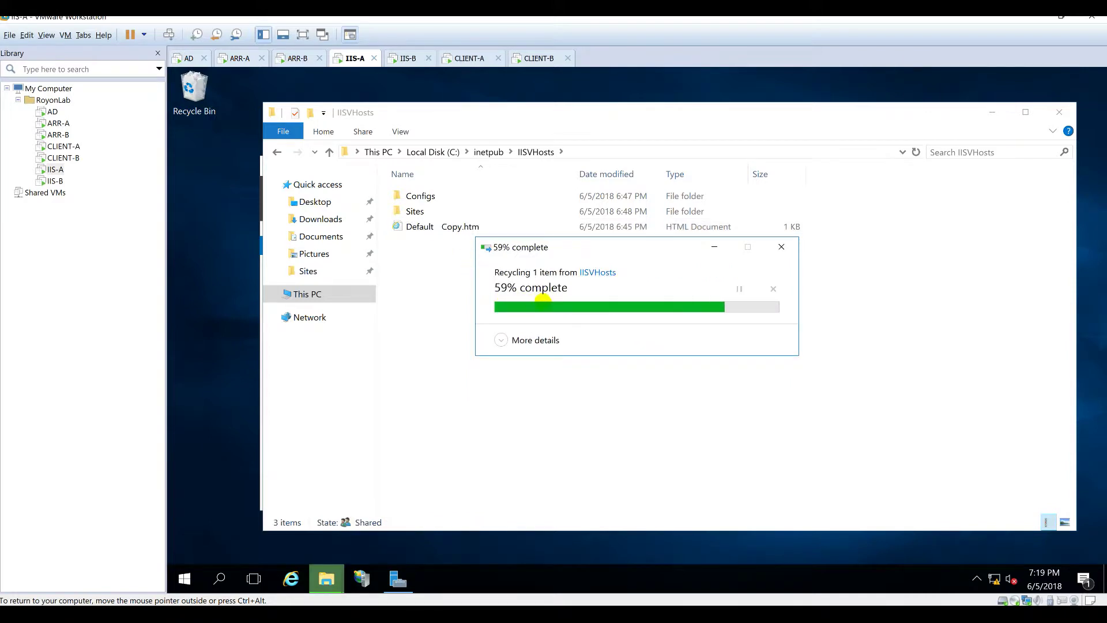
left_click(463, 227)
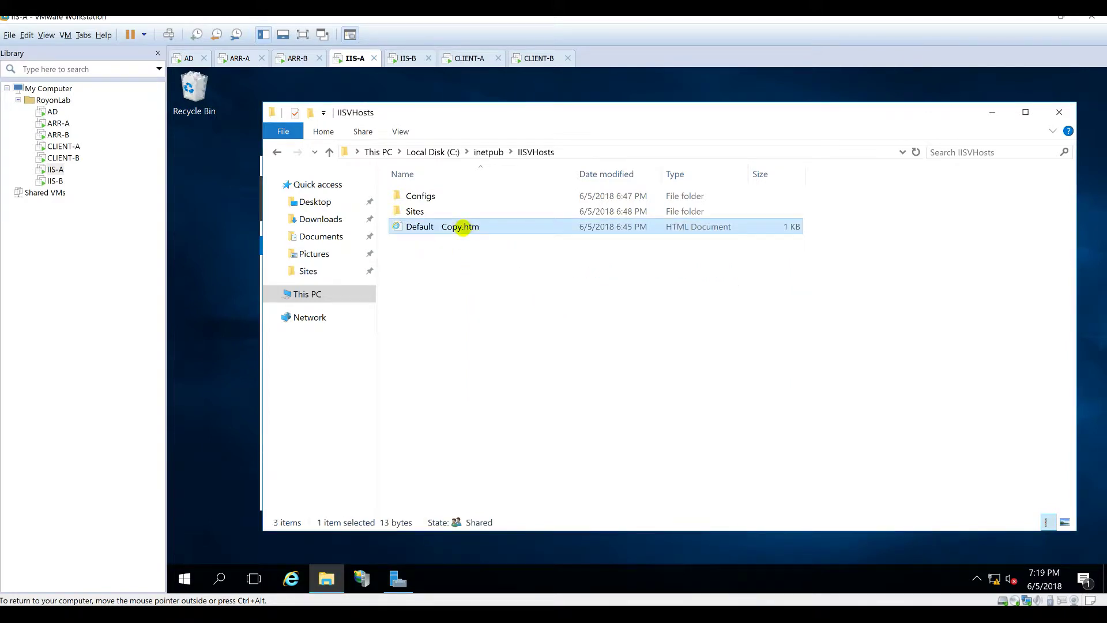
key("Delete")
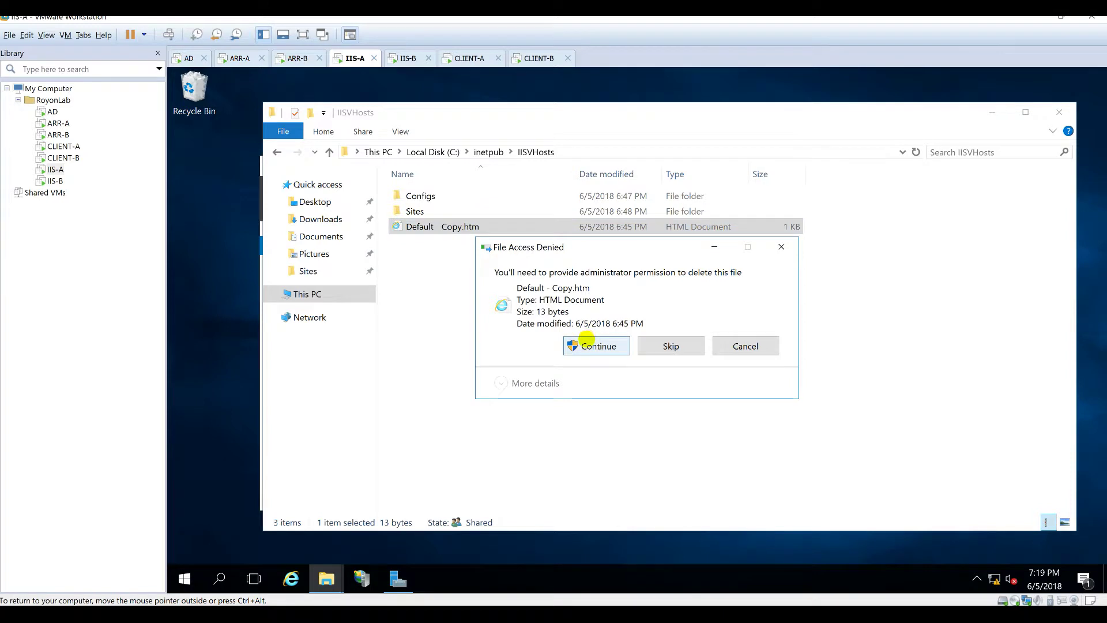
left_click(579, 343)
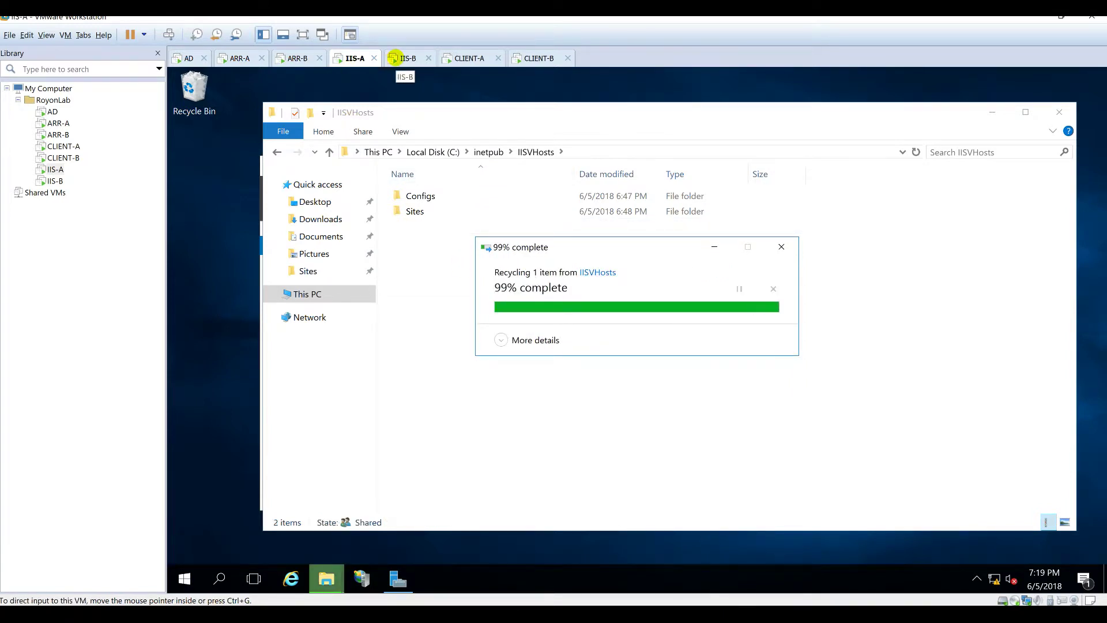
left_click(393, 57)
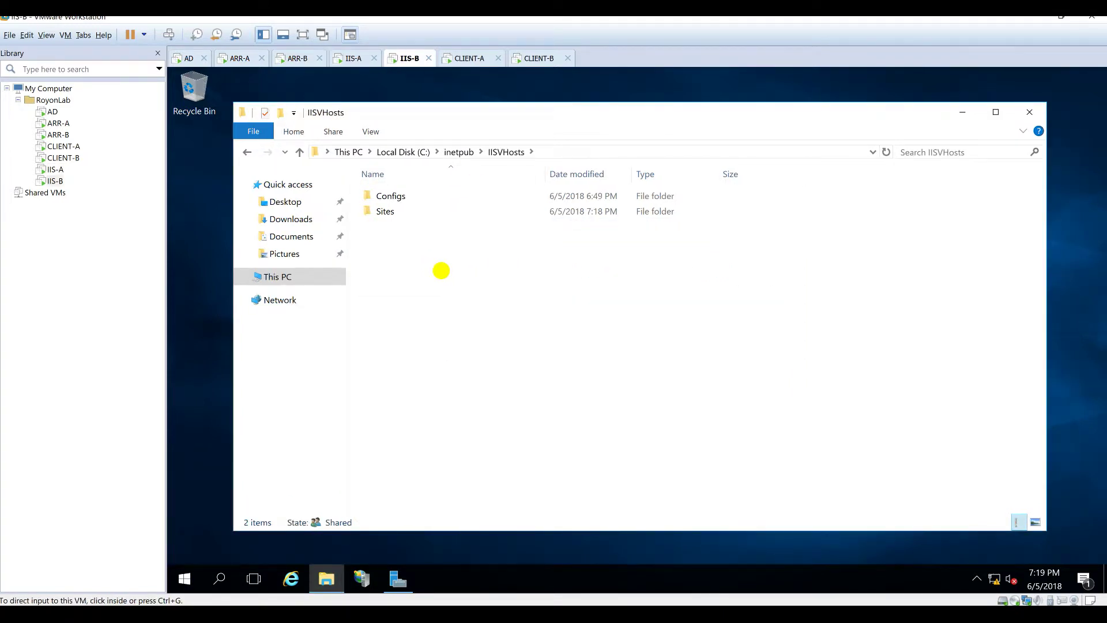
left_click(354, 57)
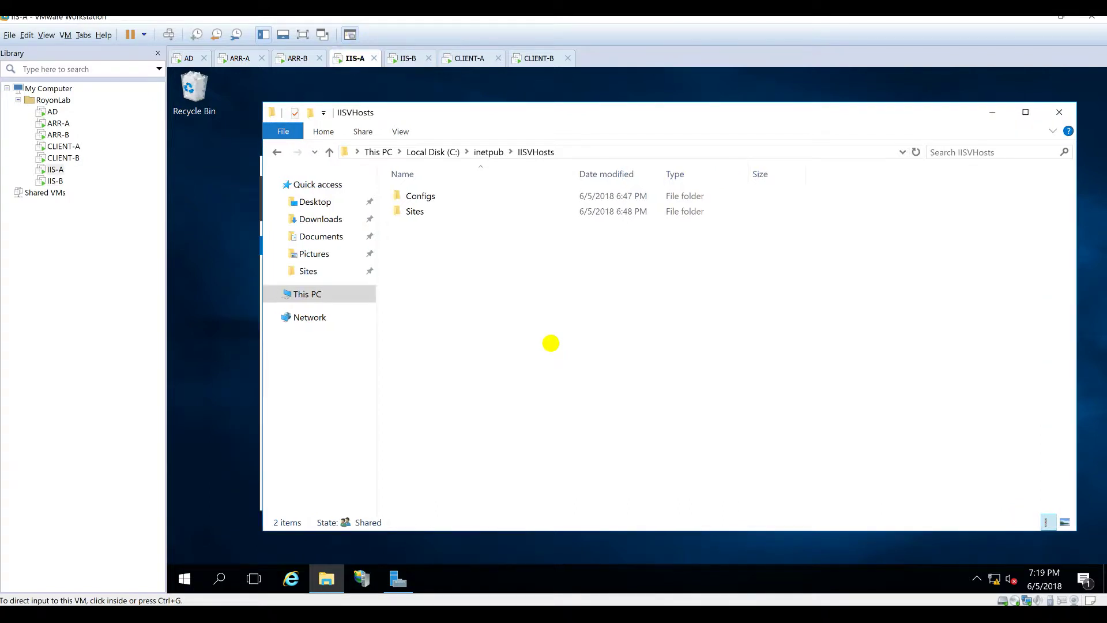
left_click(467, 58)
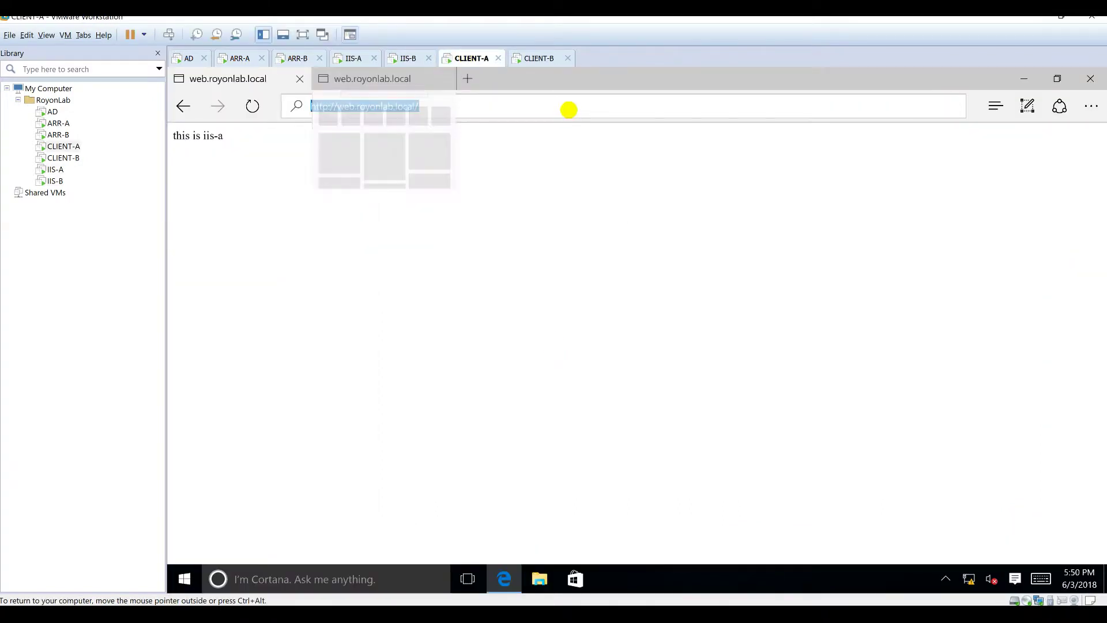
Step: Reload web.royonlab.local on CLIENT-A repeatedly to see it alternate between iis-a and iis-b
left_click(382, 73)
left_click(436, 113)
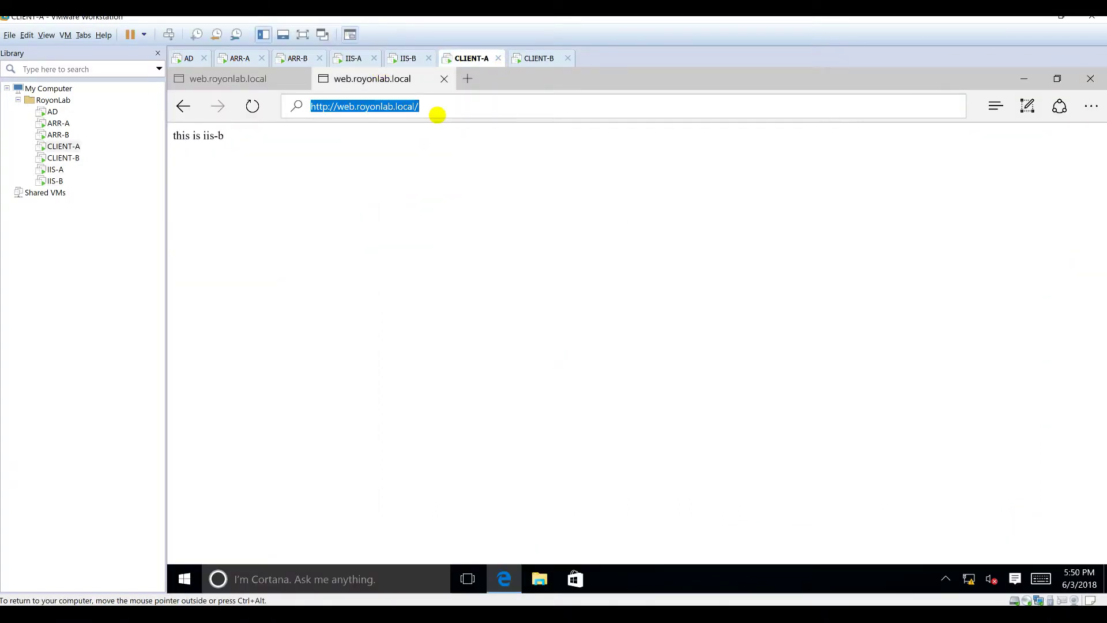
key("Return")
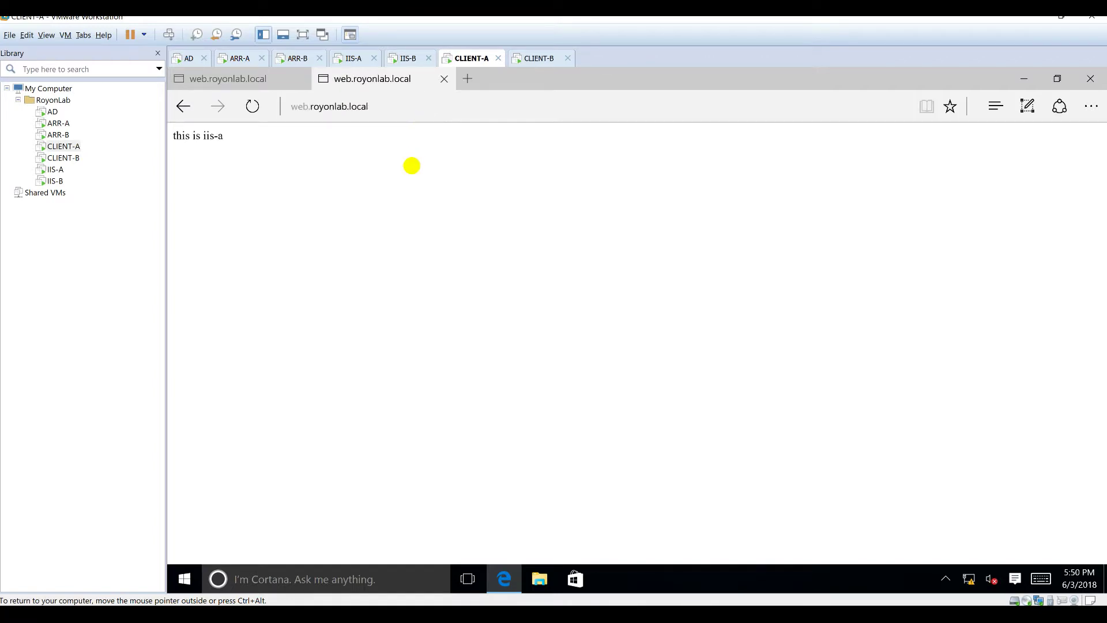
left_click(254, 107)
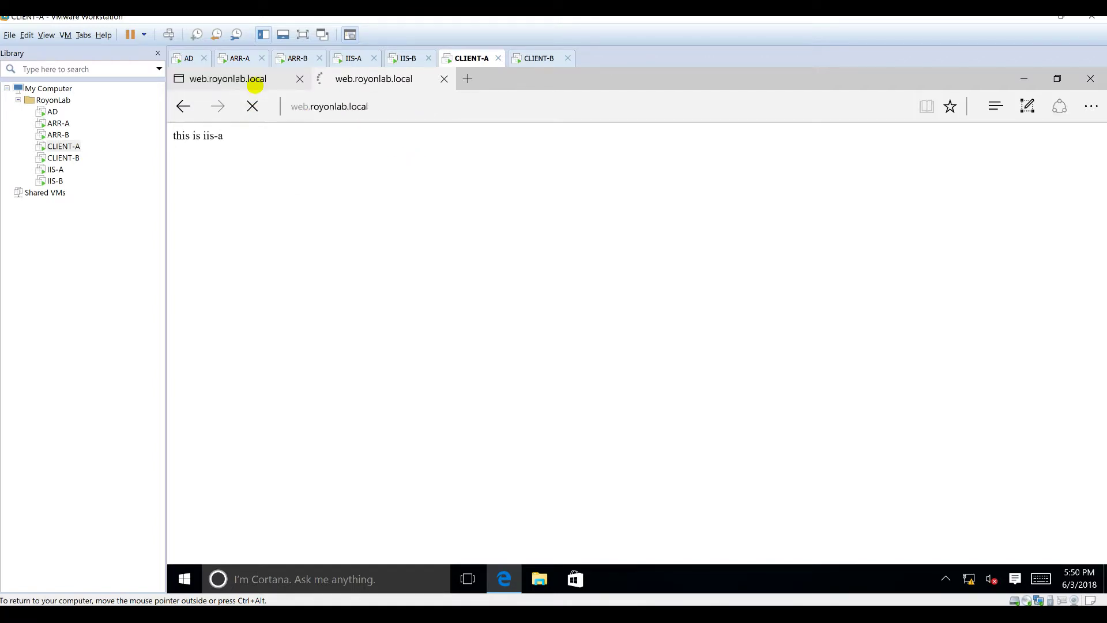
left_click(252, 106)
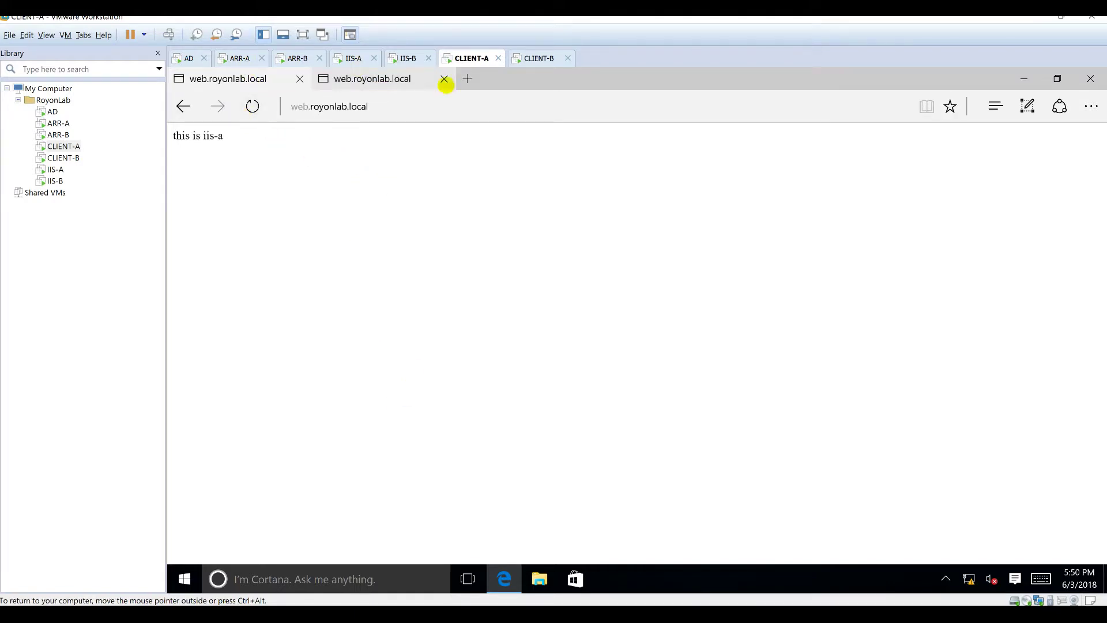
Step: Check CLIENT-B, then minimize IIS Manager on ARR-A to show its desktop
left_click(526, 59)
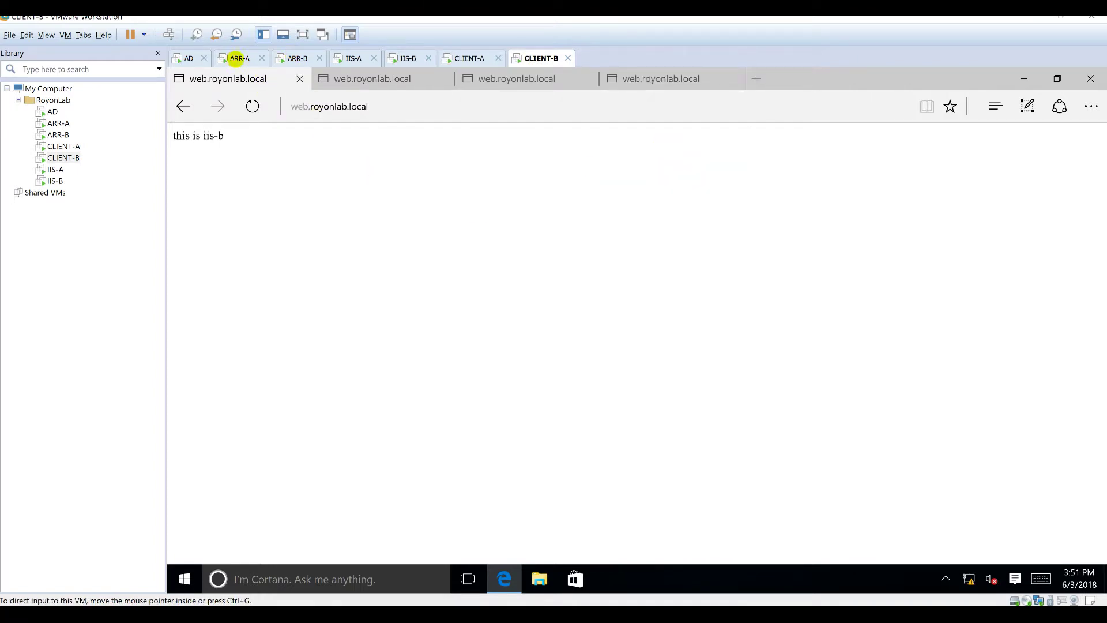
left_click(234, 59)
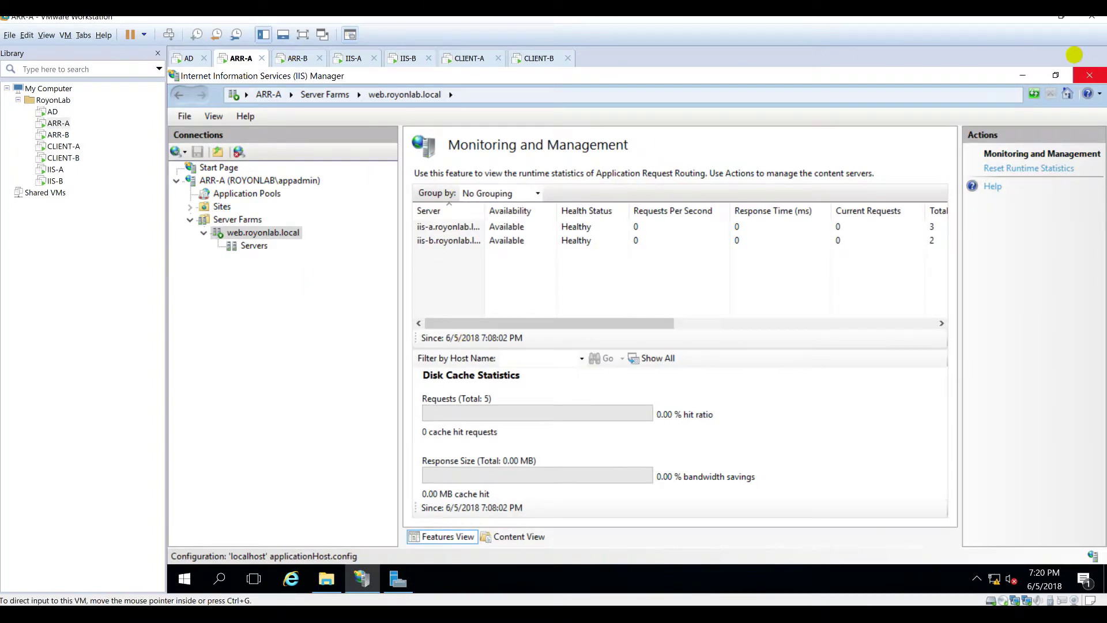
left_click(1024, 75)
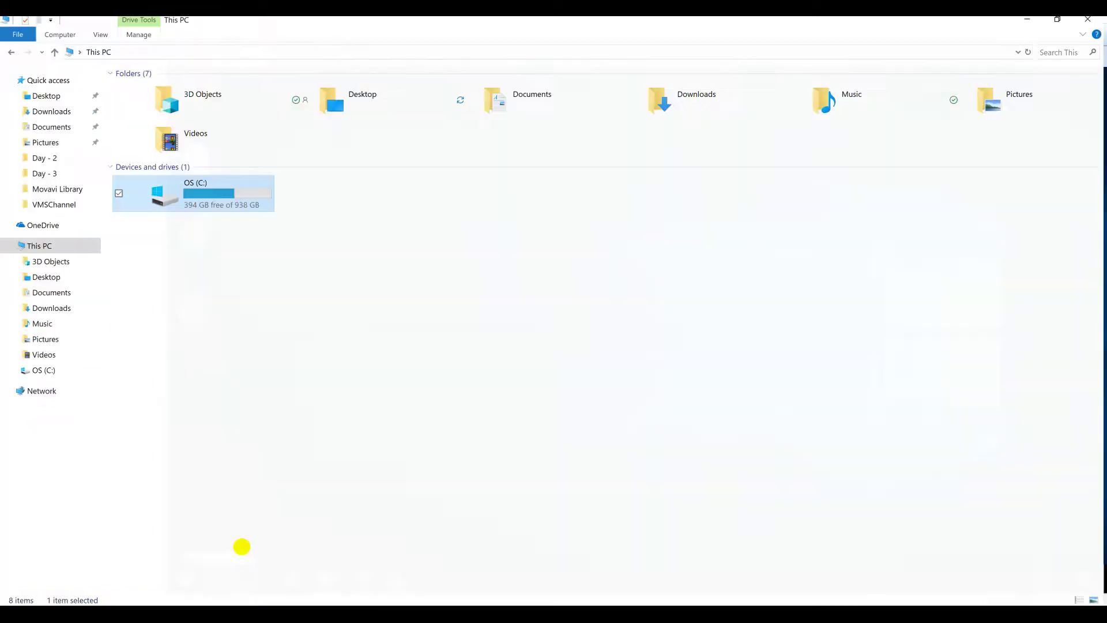
Step: Drag Wireshark-win64-2.6.1.exe from the host's Downloads onto ARR-A's desktop
left_click(51, 305)
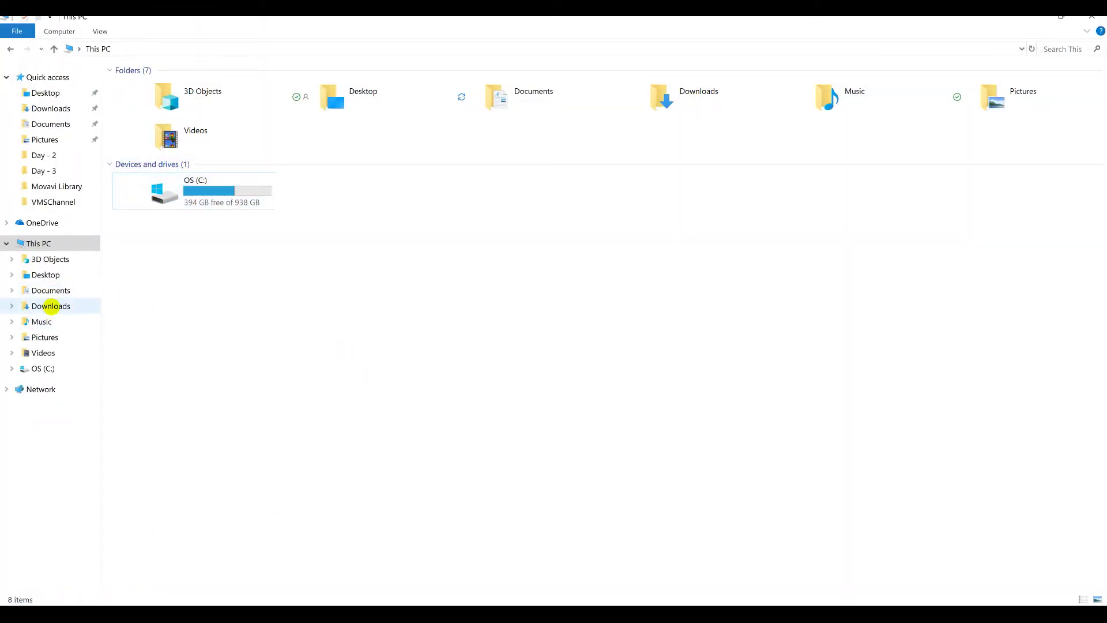
scroll(173, 496, "down", 2)
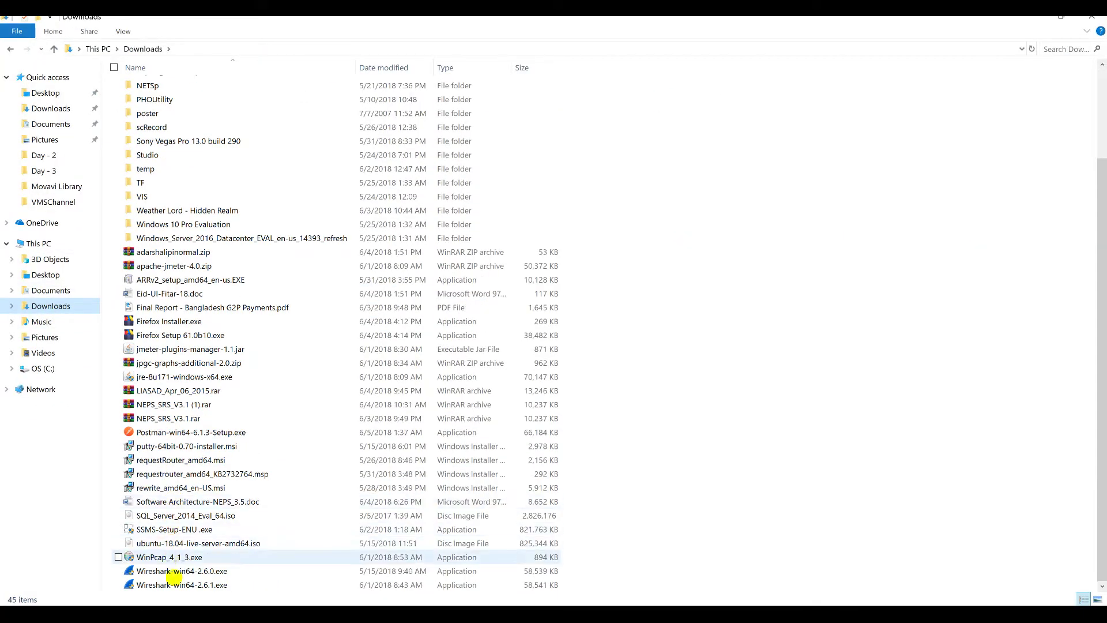
left_click(177, 584)
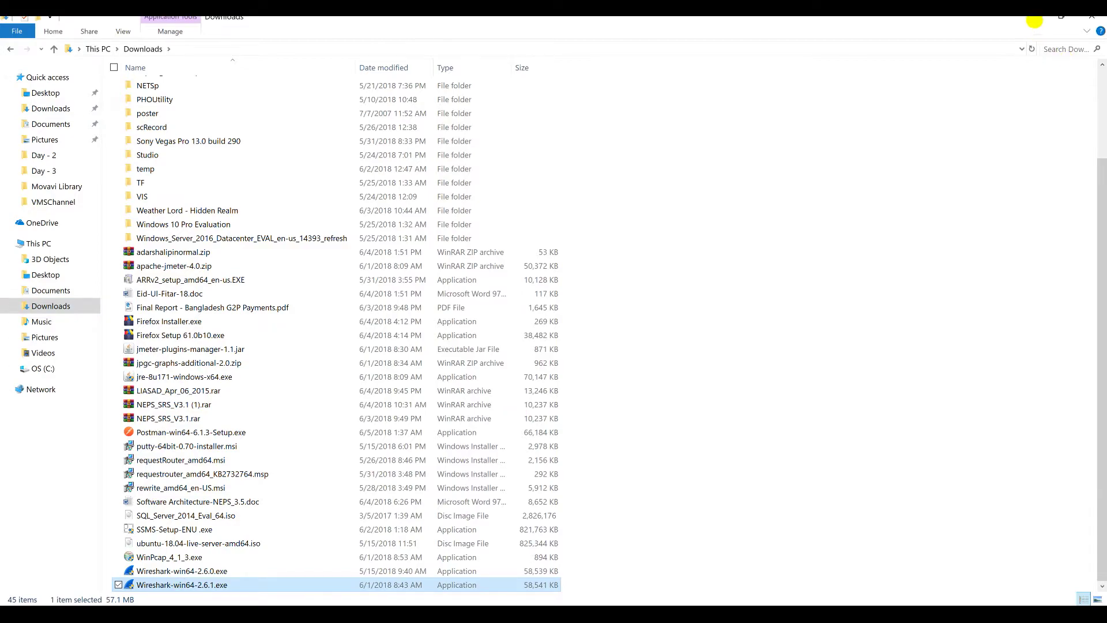
left_click(1032, 19)
left_click(431, 306)
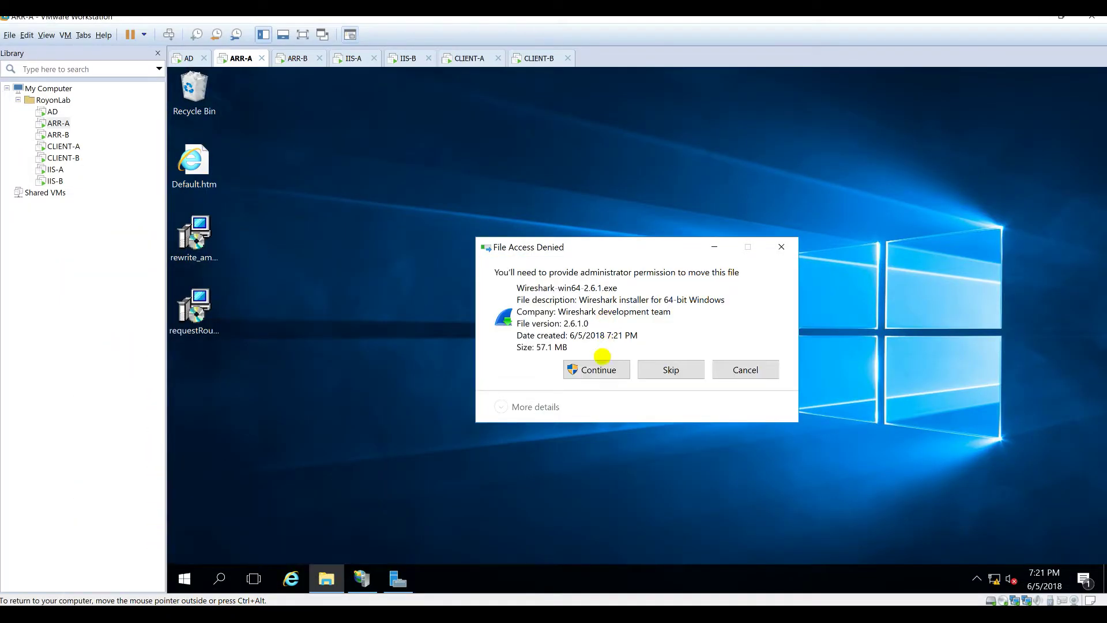
Step: Run the Wireshark setup, accepting the license, default components and location, plus a desktop shortcut
left_click(594, 370)
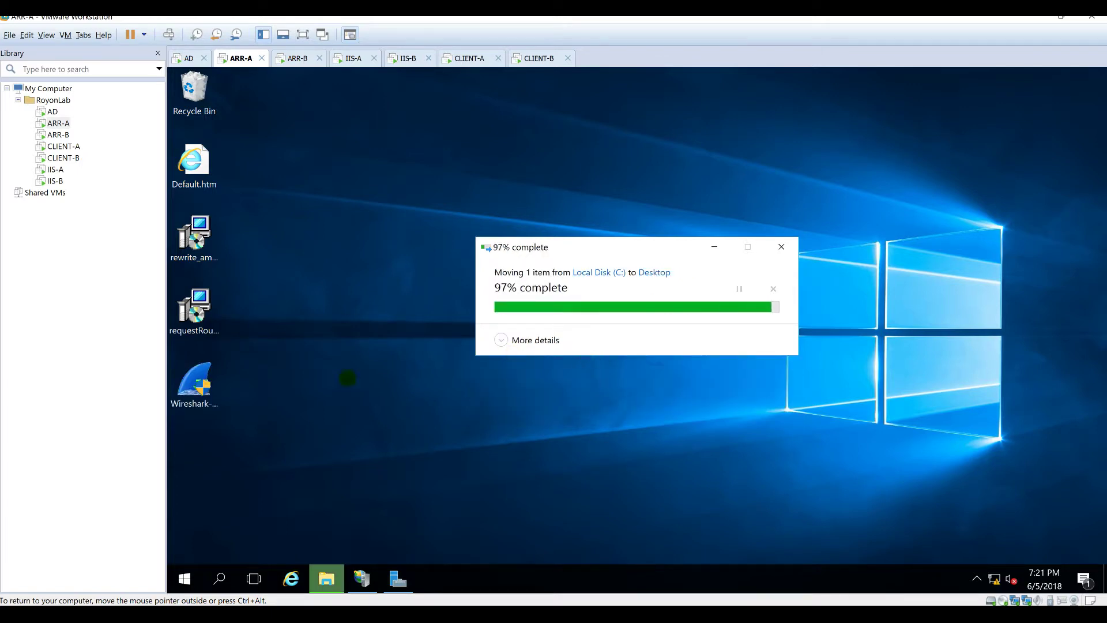
double_click(194, 382)
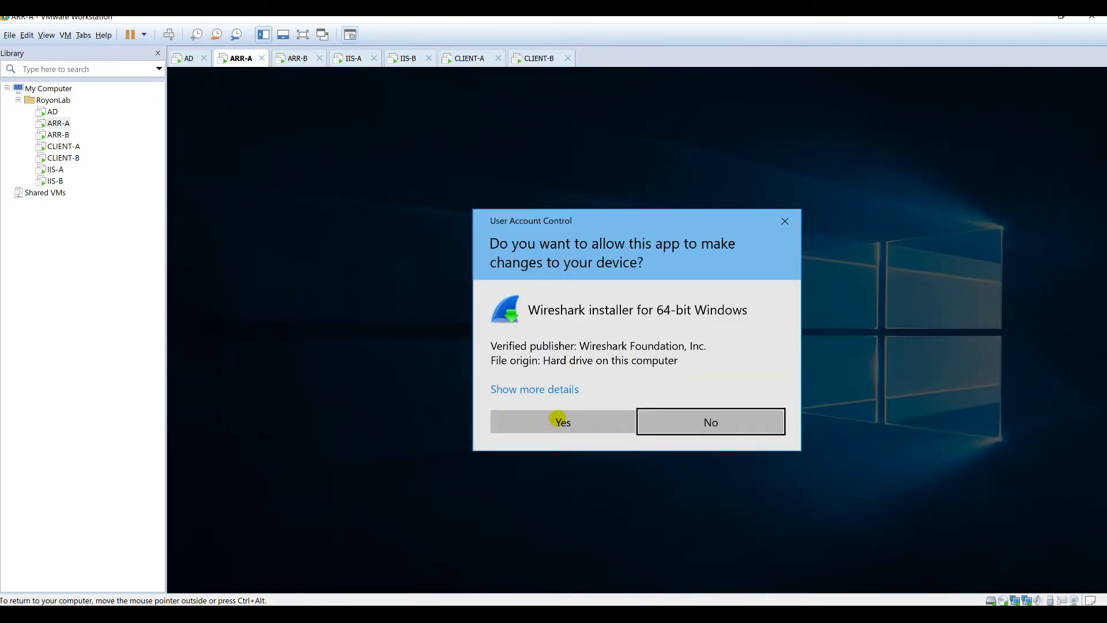
left_click(559, 421)
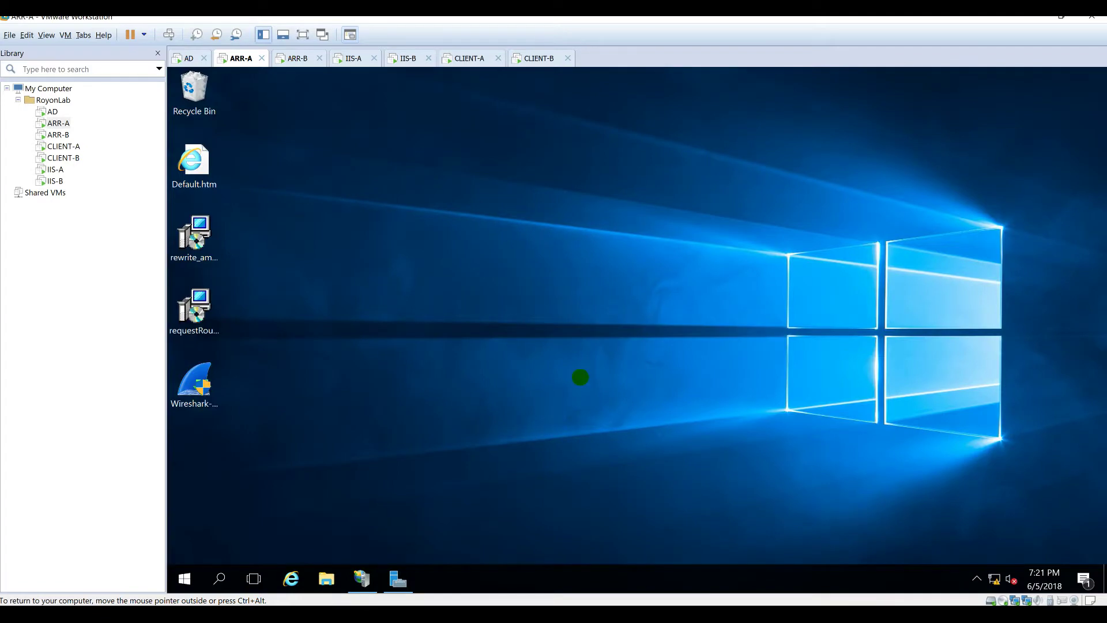
left_click(713, 439)
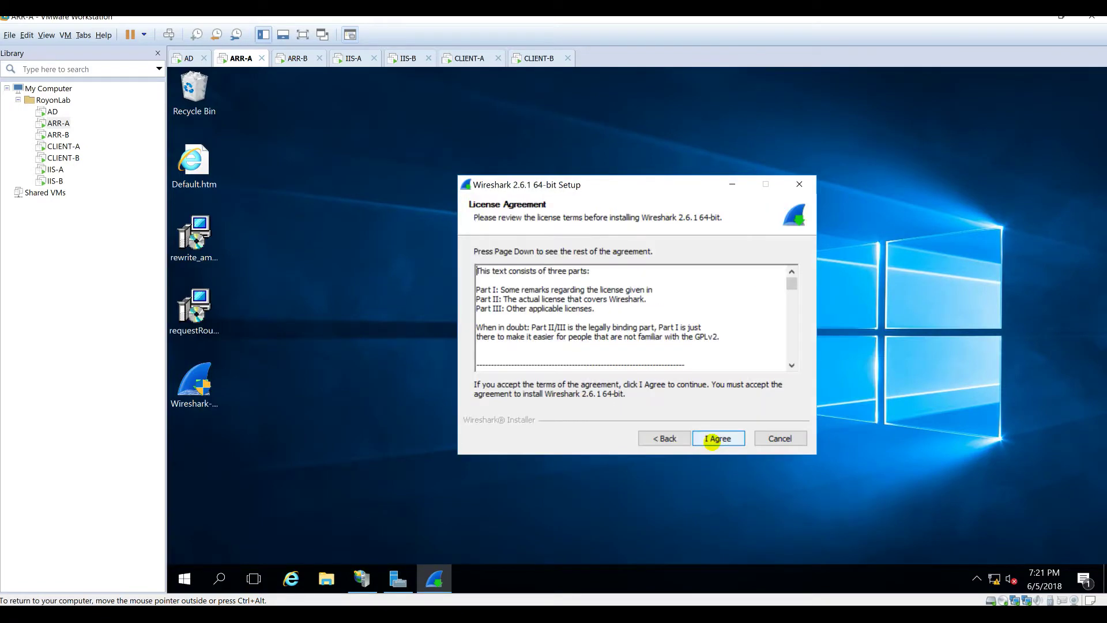
left_click(713, 439)
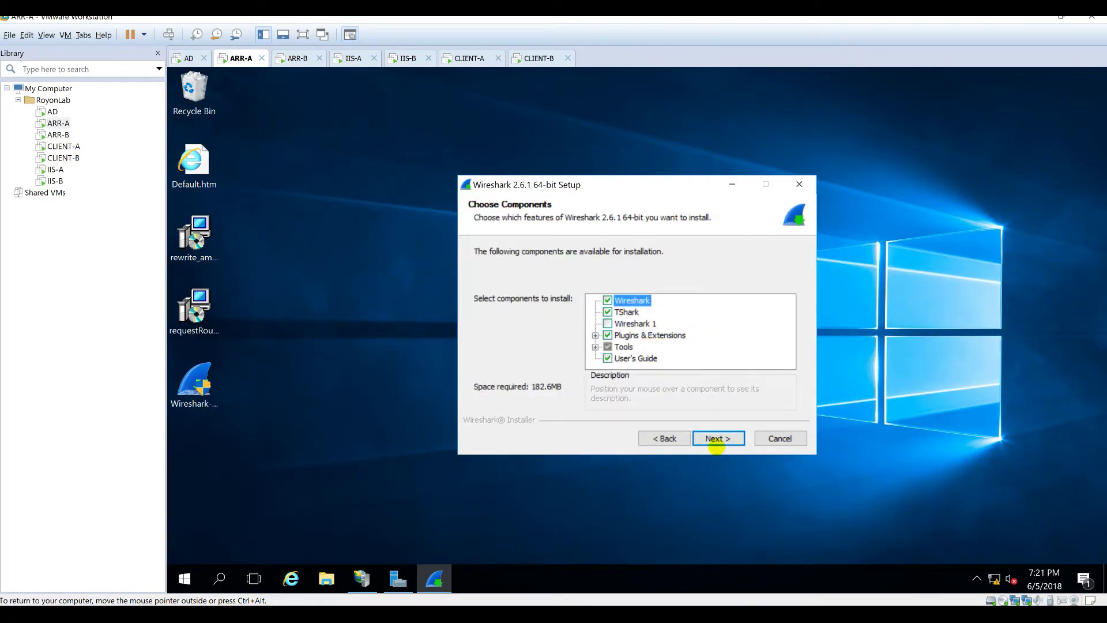
left_click(714, 438)
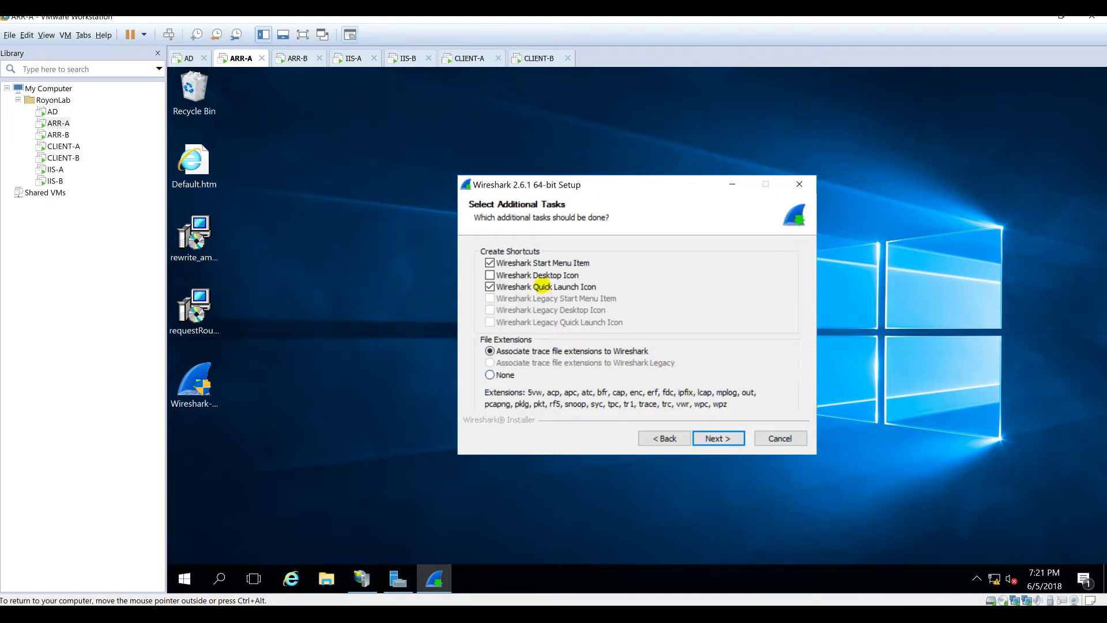
left_click(542, 277)
left_click(717, 439)
left_click(717, 440)
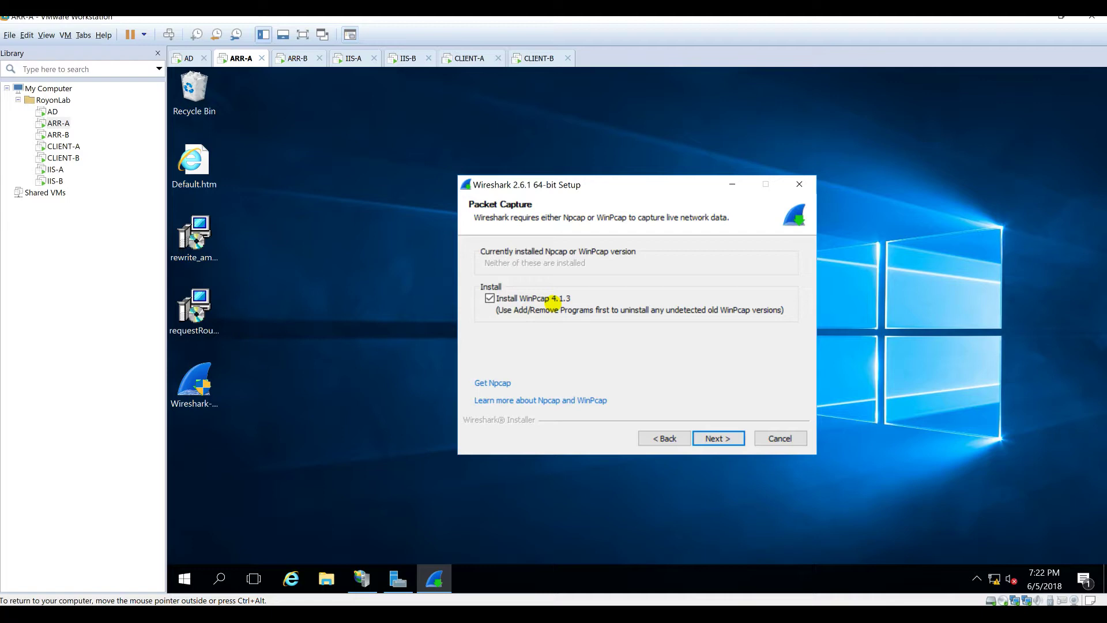
Step: Install WinPcap 4.1.3 without USB capture to complete the Wireshark installation
left_click(718, 438)
left_click(717, 437)
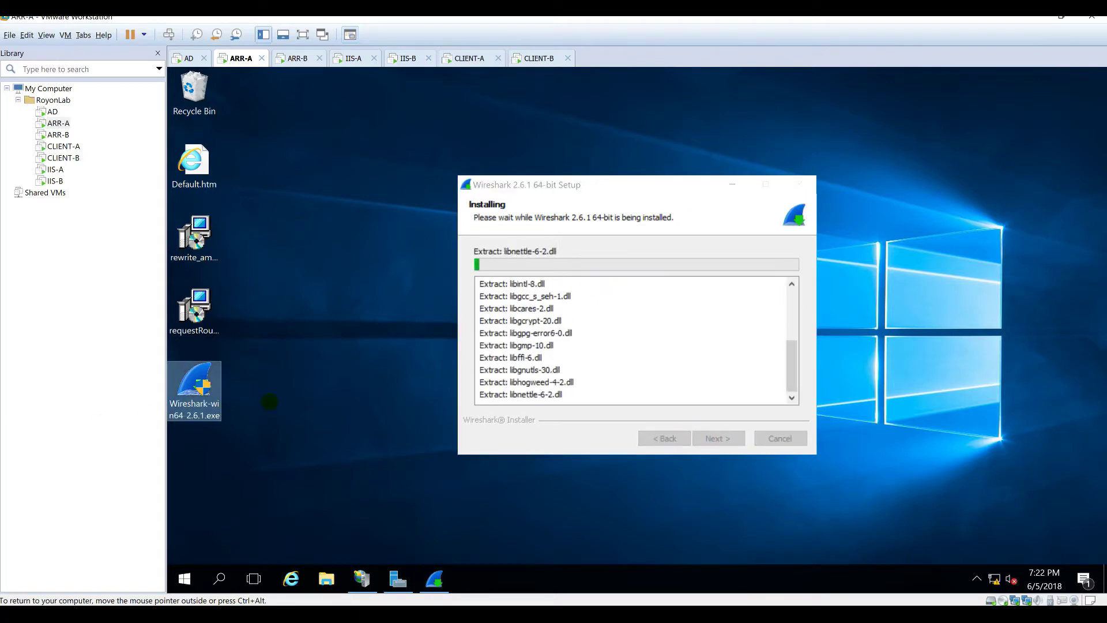
right_click(358, 302)
left_click(375, 343)
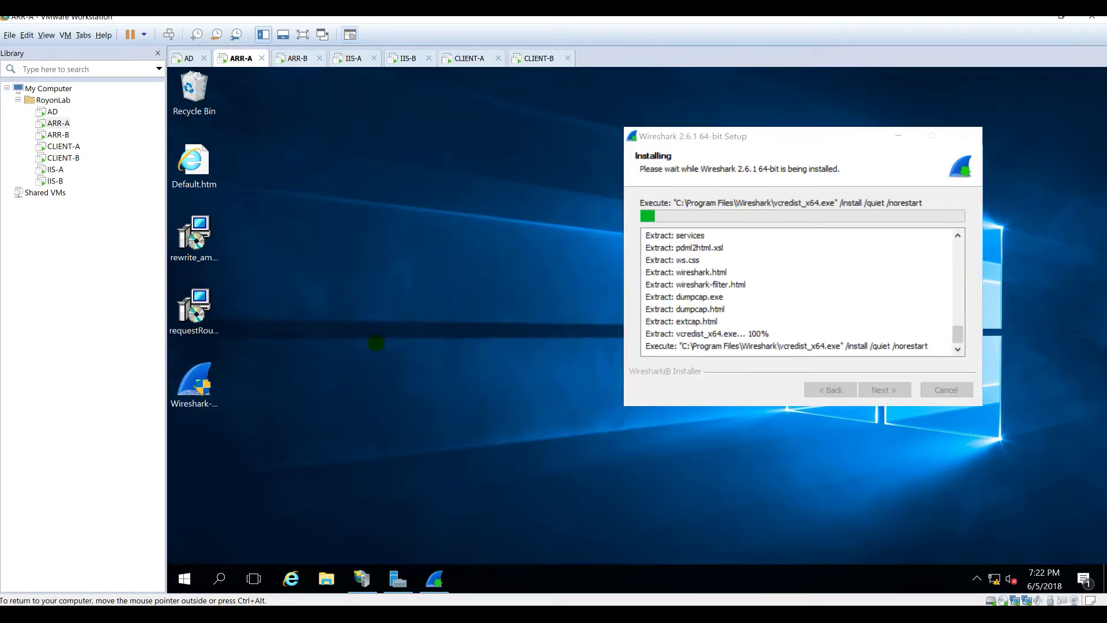
left_click(661, 385)
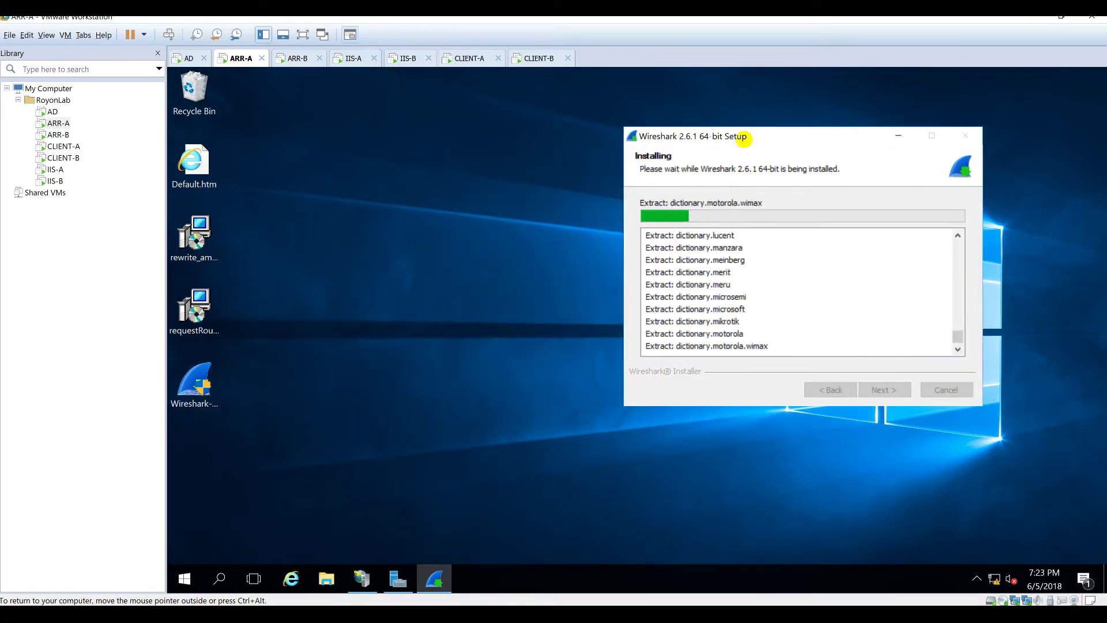
left_click(717, 438)
left_click(718, 437)
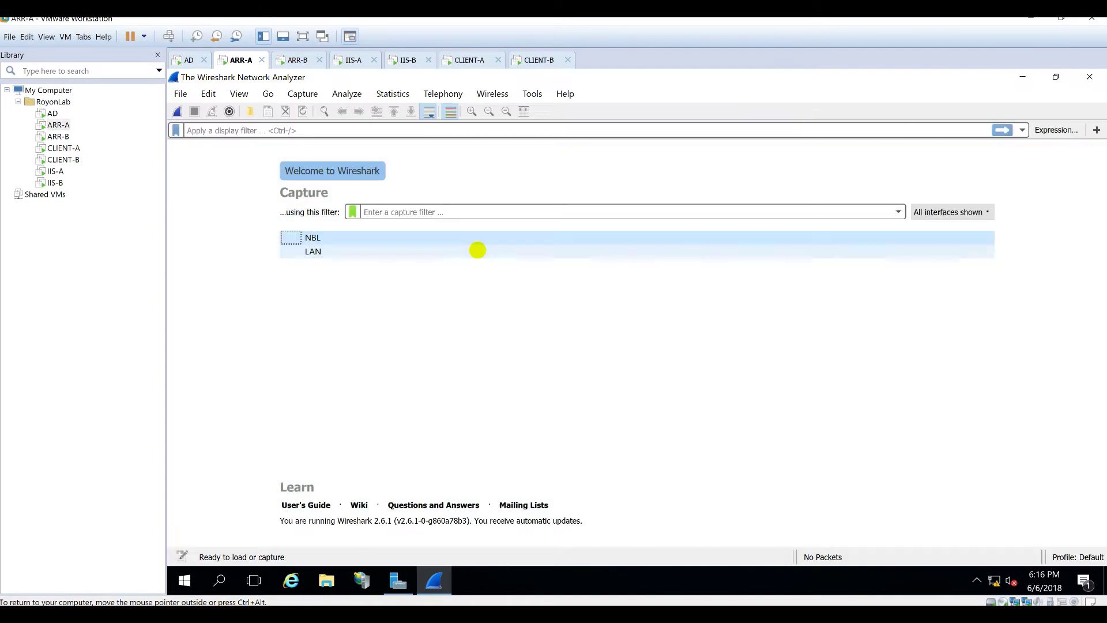
Step: Capture on the NBL and LAN interfaces with an 'http' display filter
left_click(304, 252, "shift")
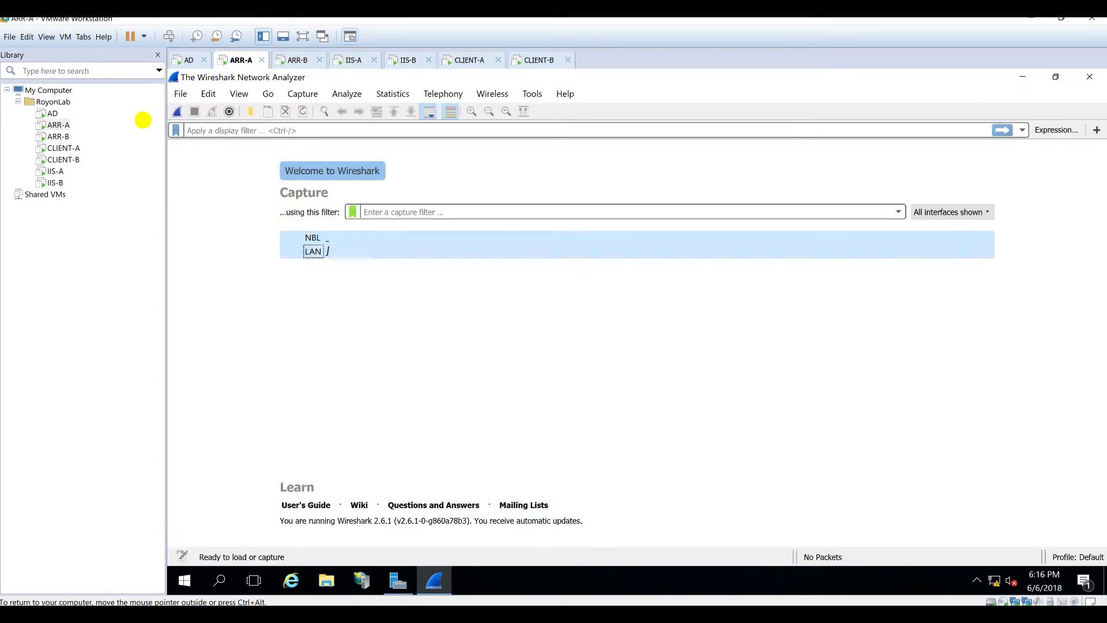
left_click(178, 111)
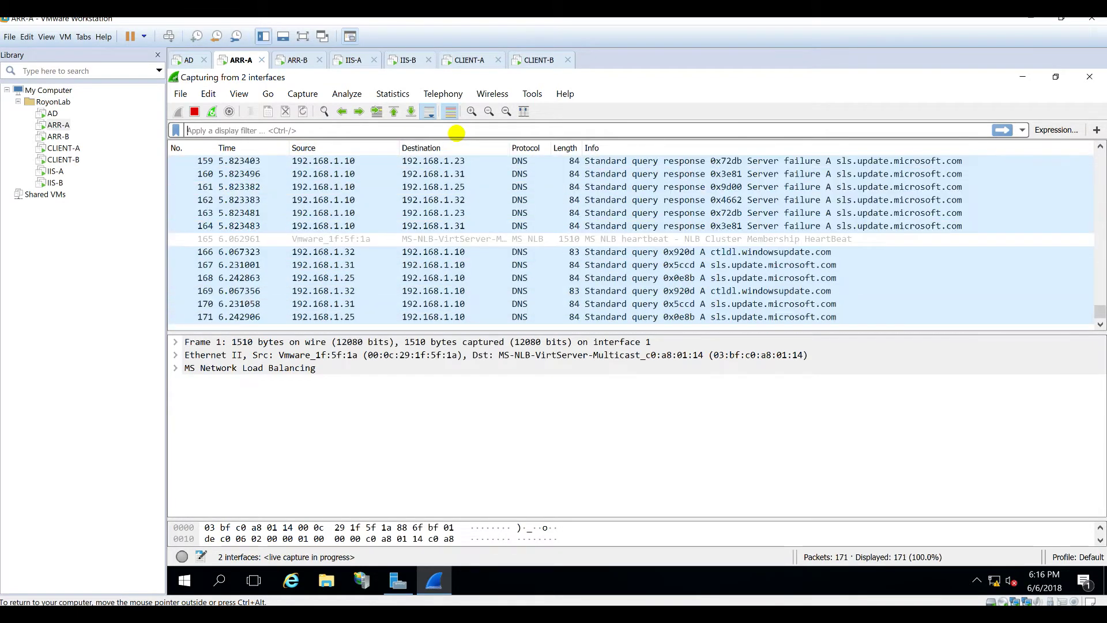
left_click(455, 132)
type("http")
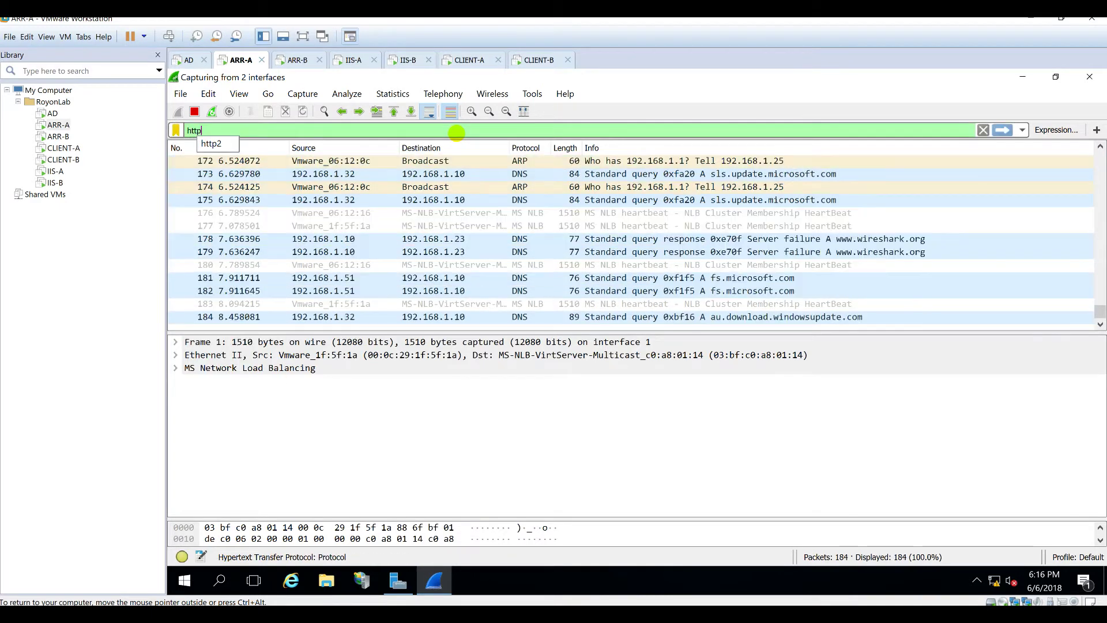
key("Return")
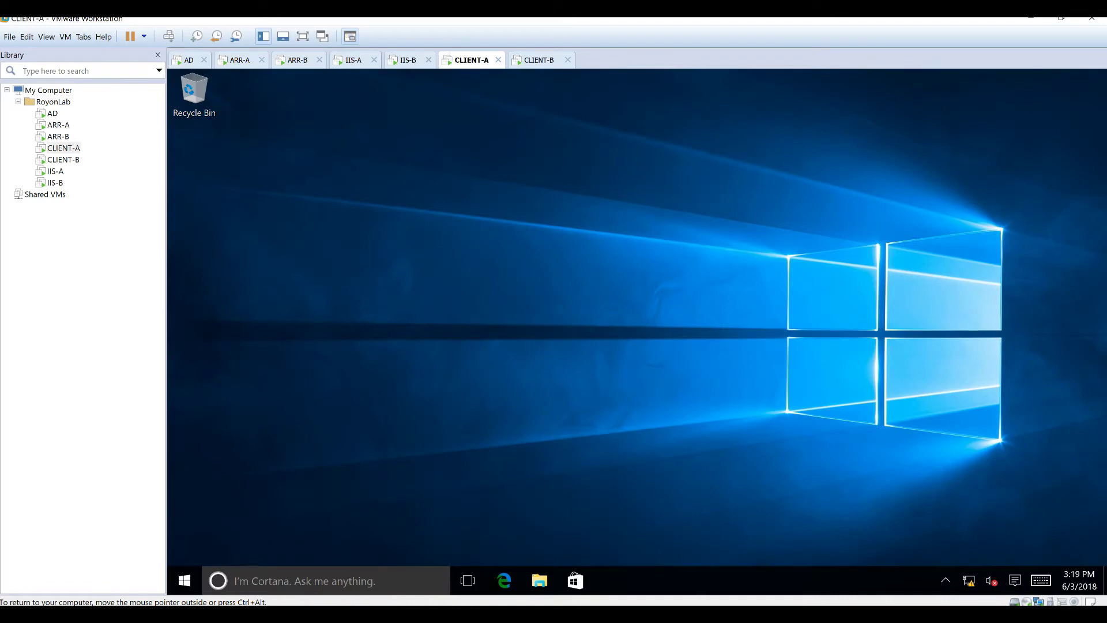
Step: Browse to web.royonlab.local in Edge on CLIENT-A, then view ARR-A's Wireshark
left_click(504, 580)
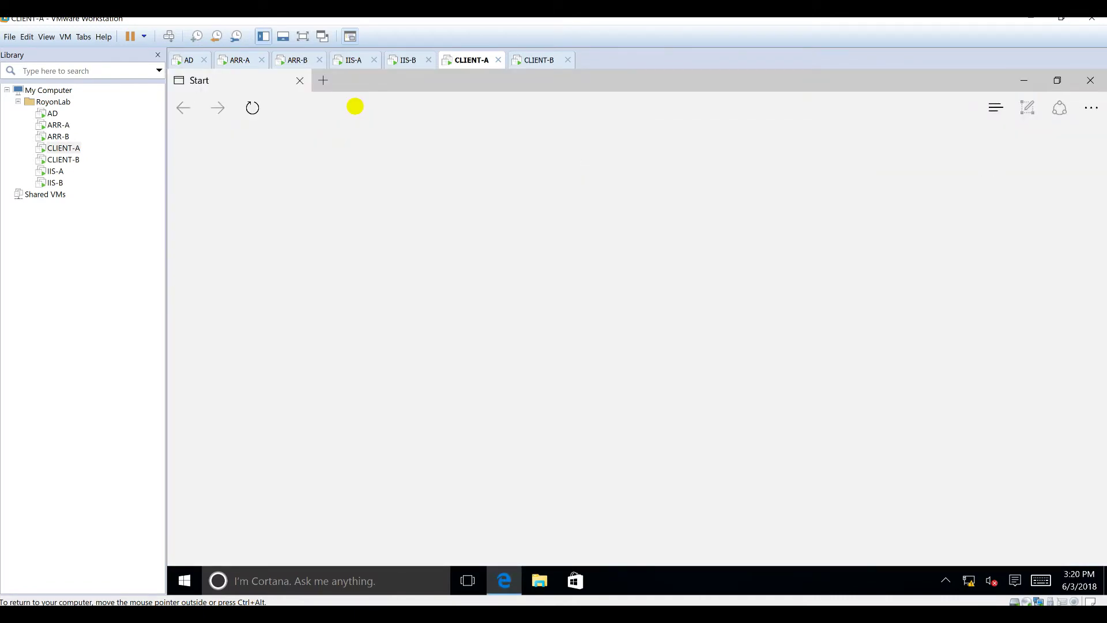
type("we")
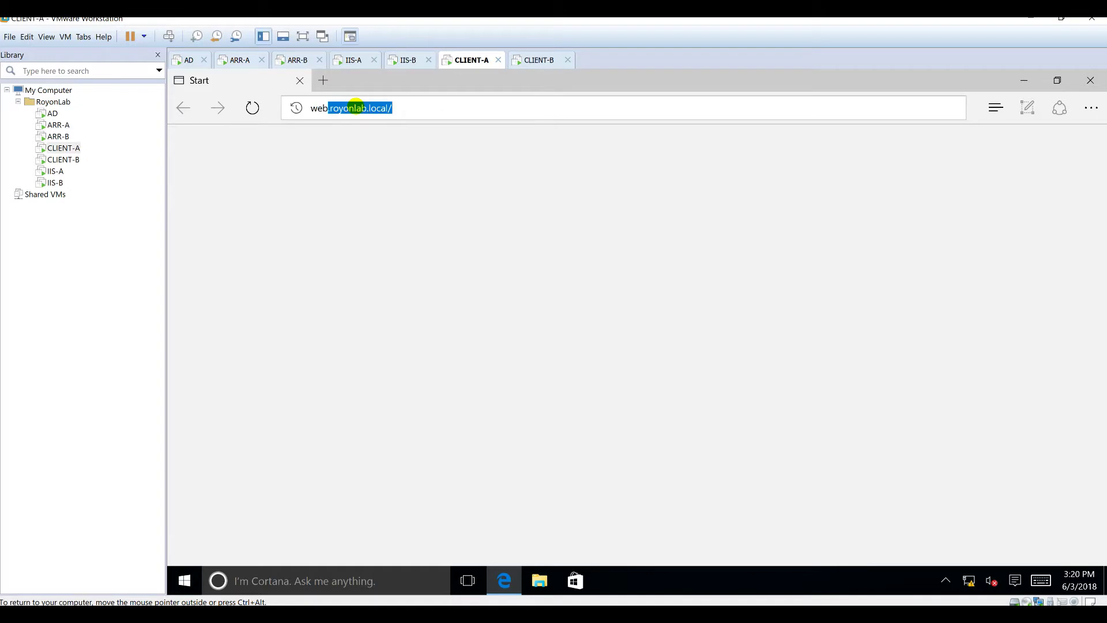
type("b")
key("Return")
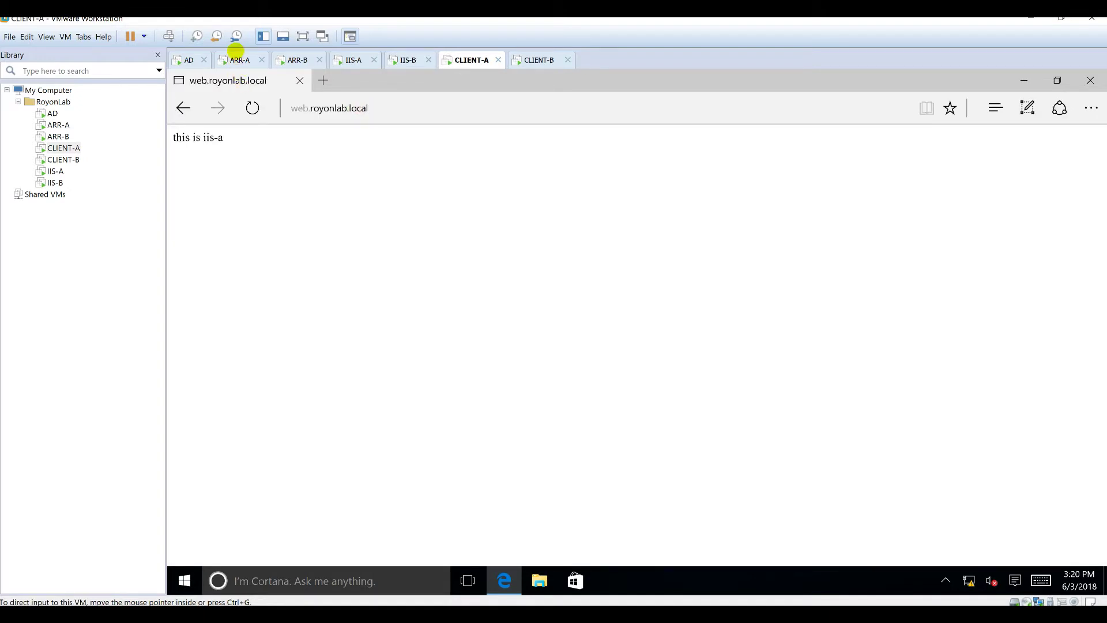
left_click(238, 60)
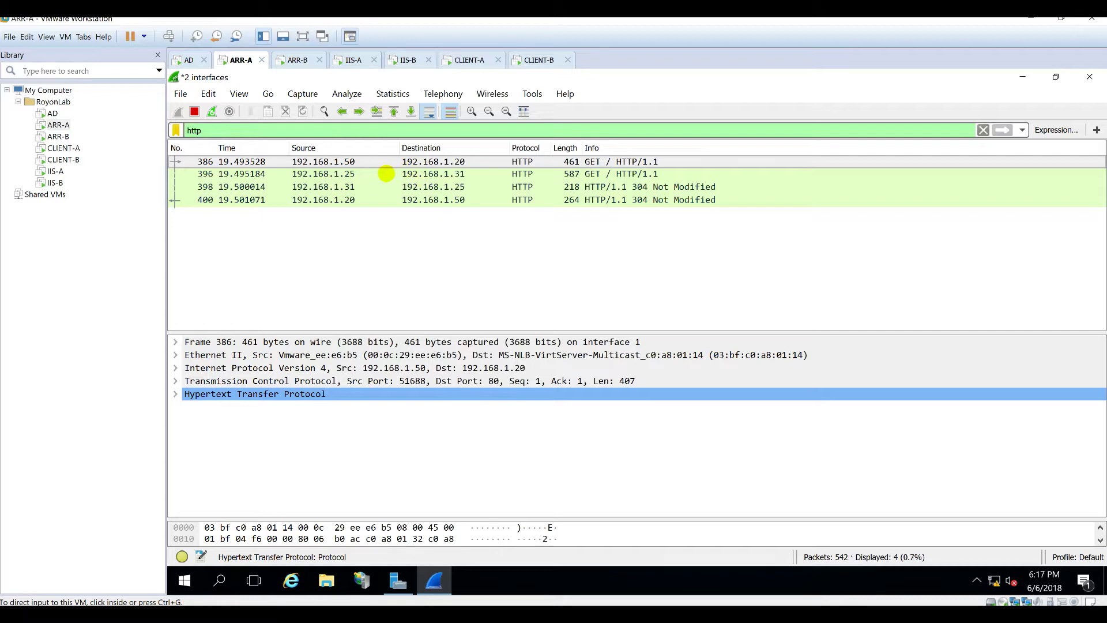
Step: Inspect captured packets 386, 396, 398 and 400, consulting the lab scenario diagram
left_click(383, 160)
left_click(346, 160)
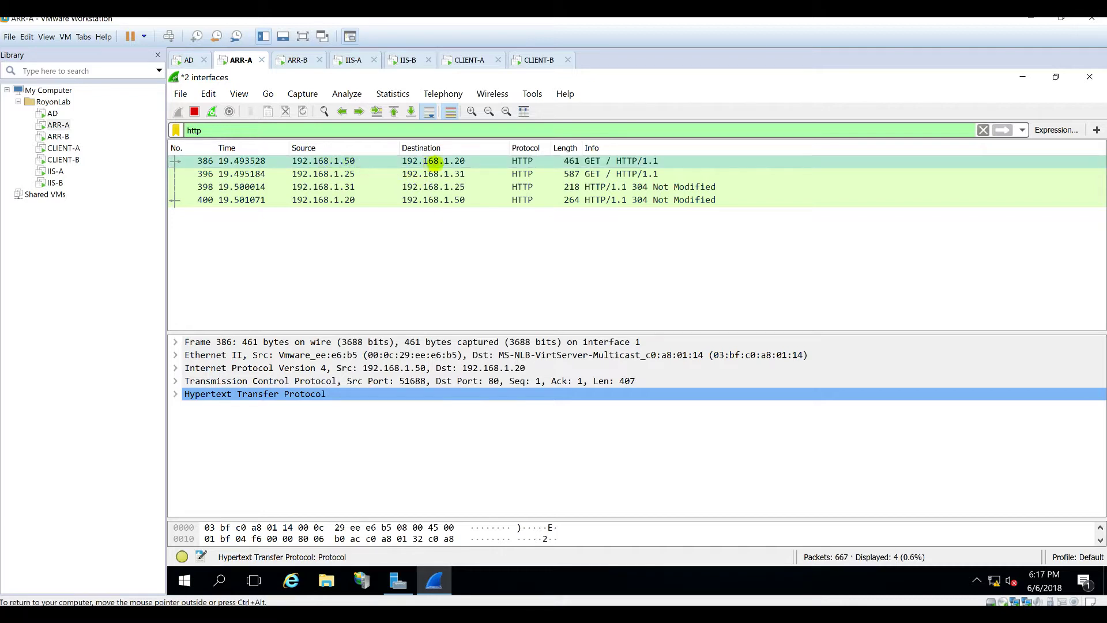
left_click(346, 174)
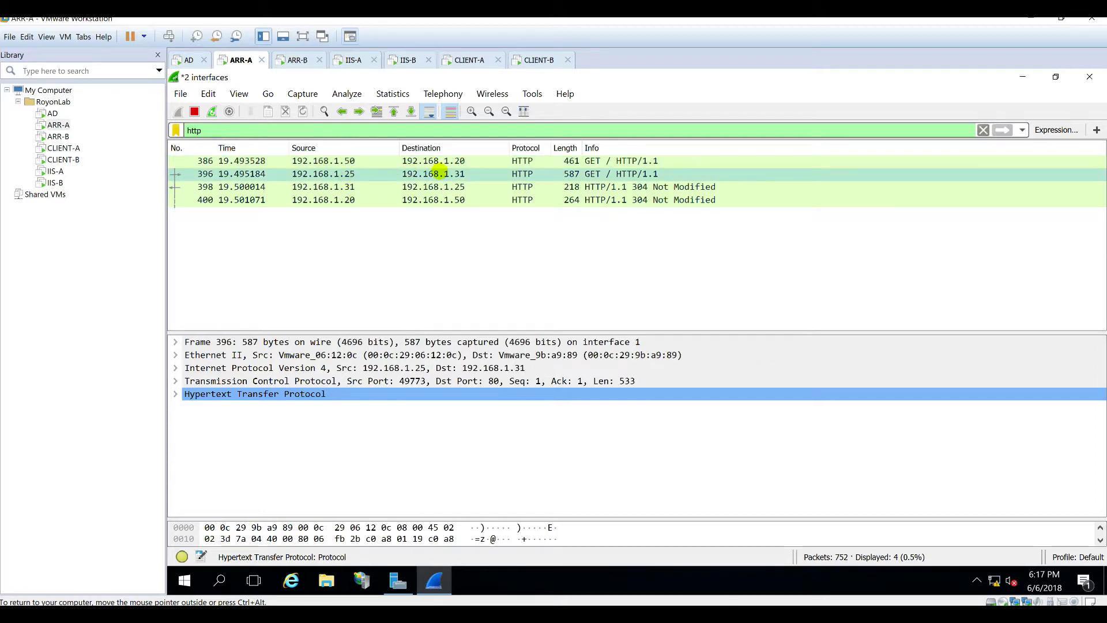
left_click(433, 614)
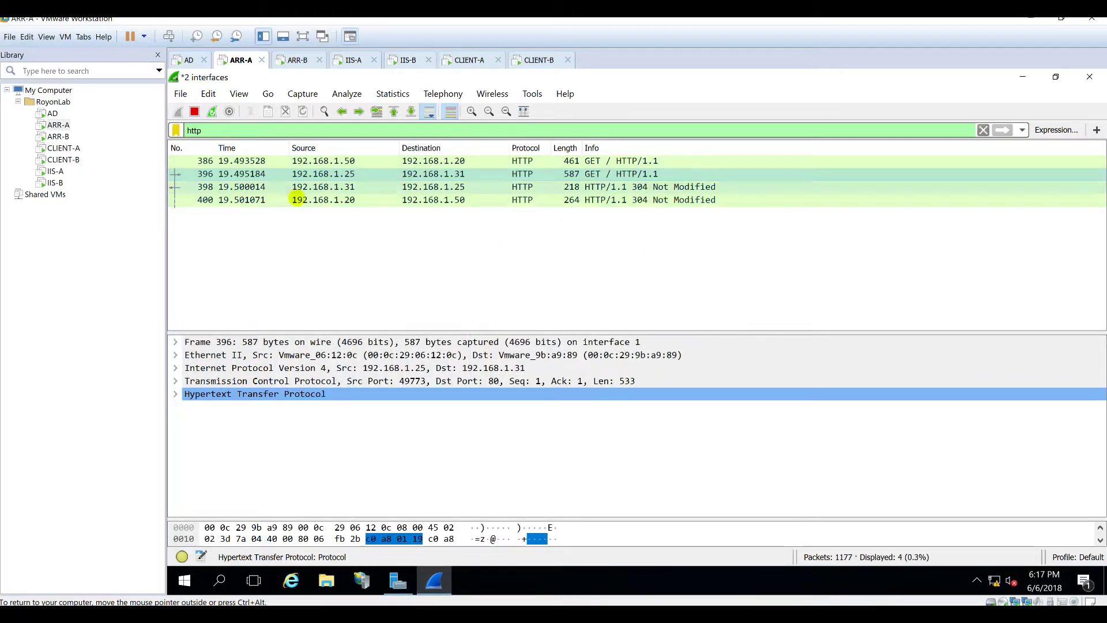
left_click(311, 186)
left_click(318, 199)
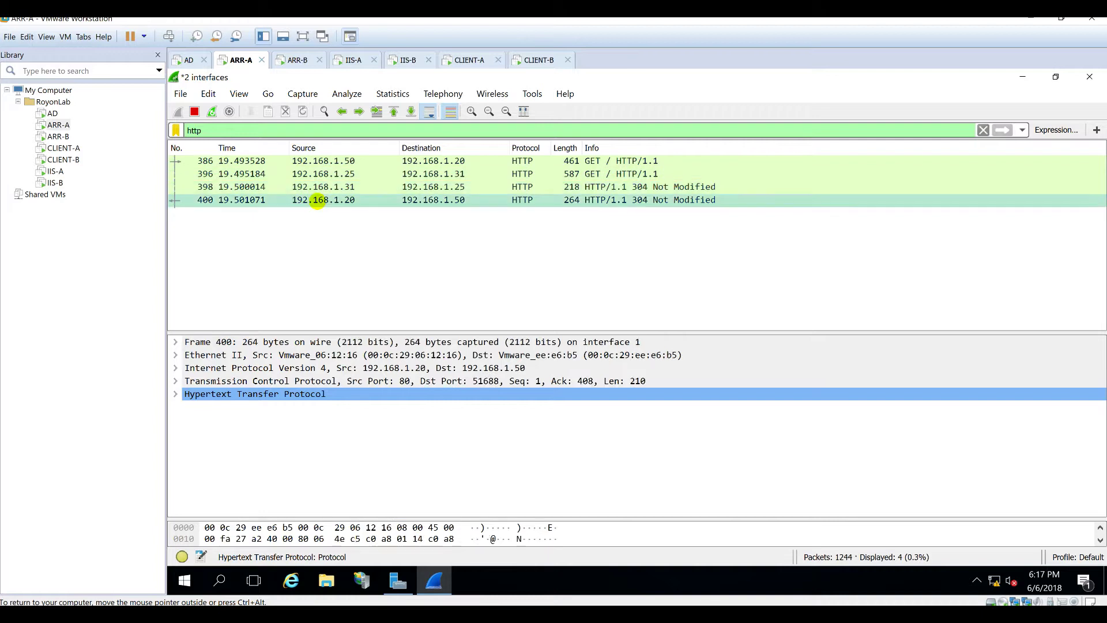
left_click(422, 174)
left_click(426, 186)
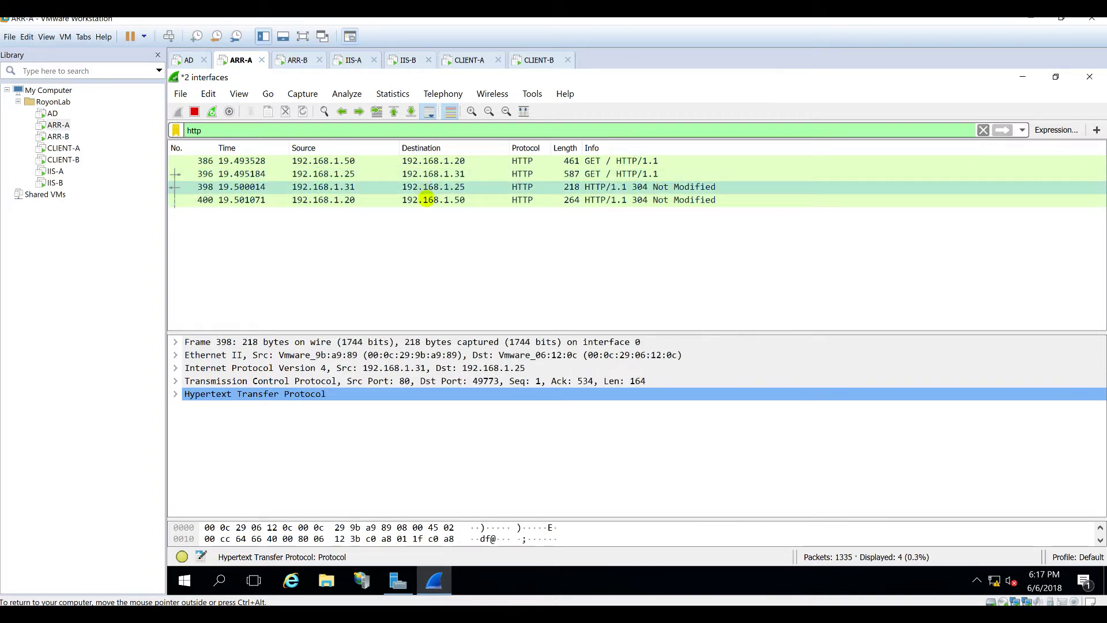
left_click(427, 200)
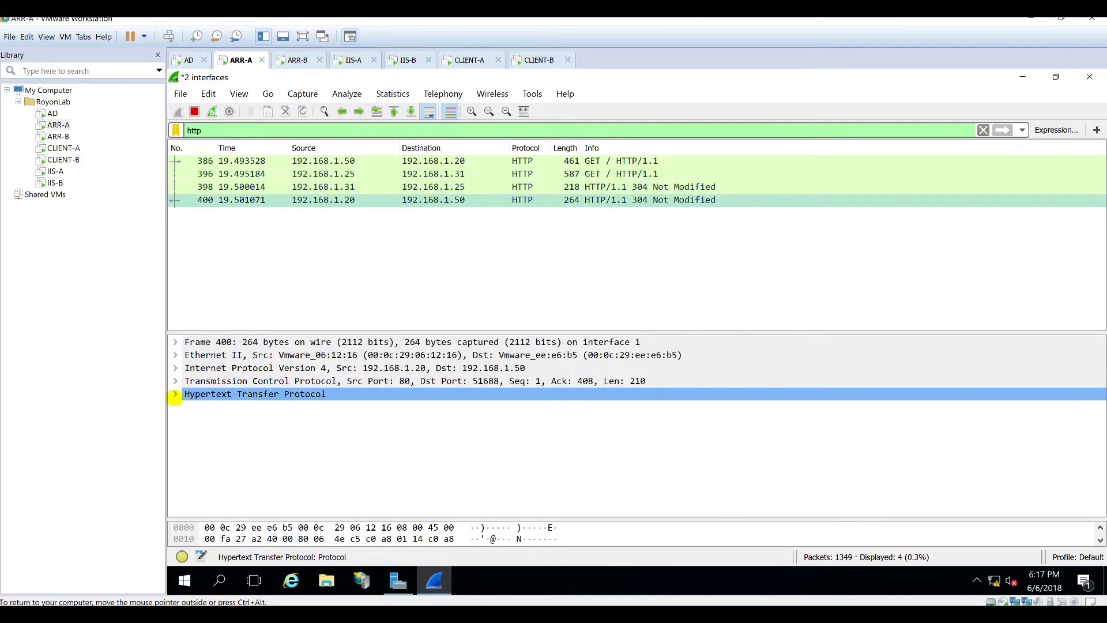
Step: Review packet 400's HTTP headers and 304 Not Modified response, then return to CLIENT-A
left_click(176, 395)
scroll(287, 464, "down", 2)
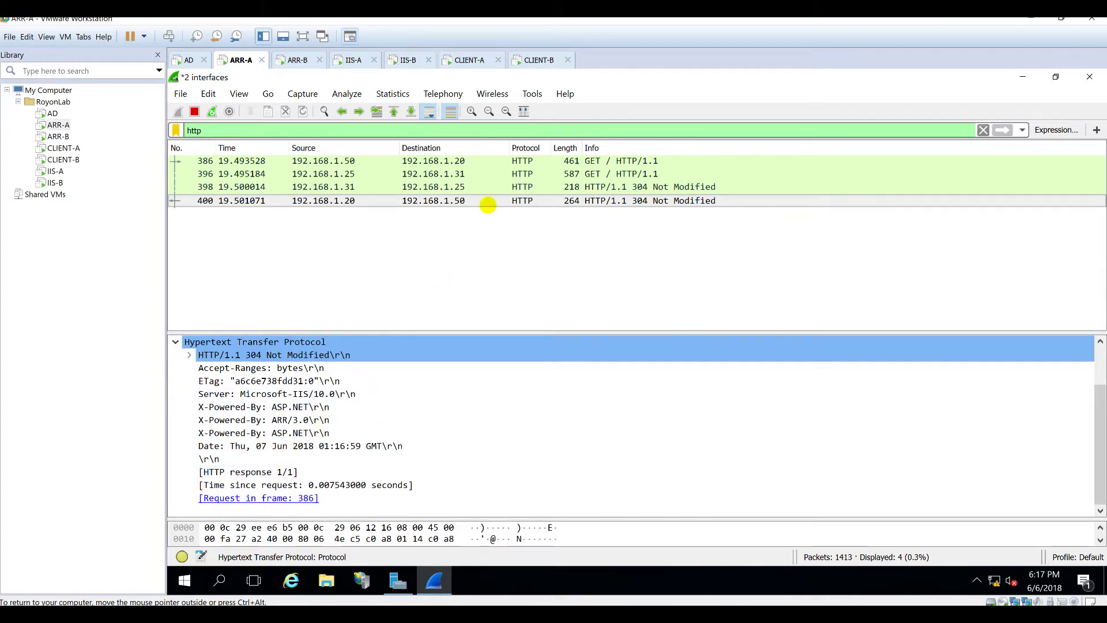
left_click(190, 355)
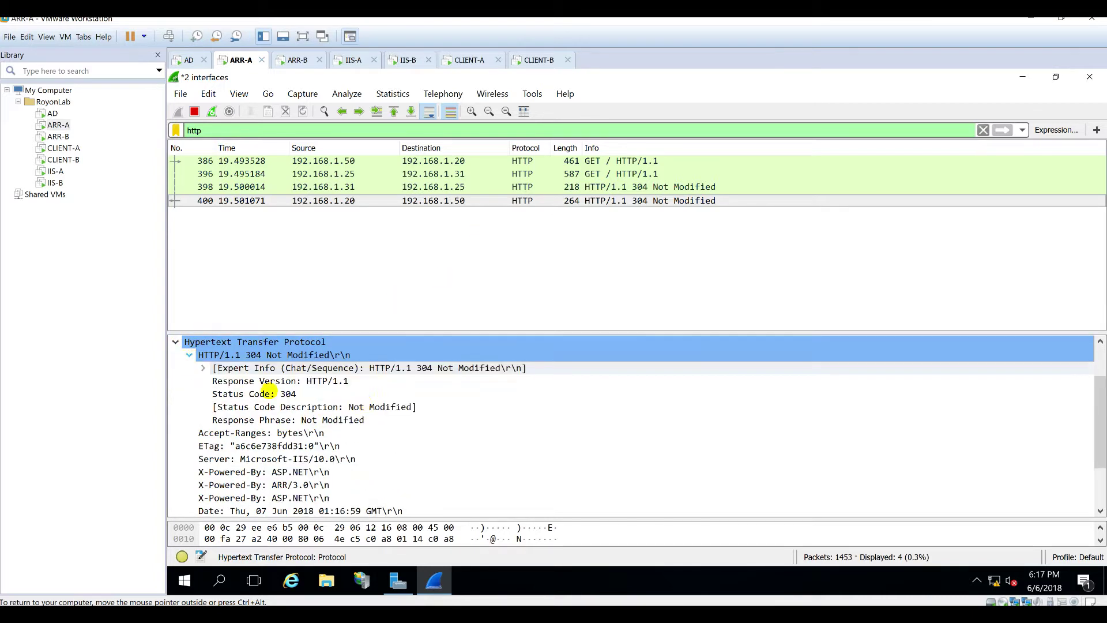
scroll(381, 435, "up", 2)
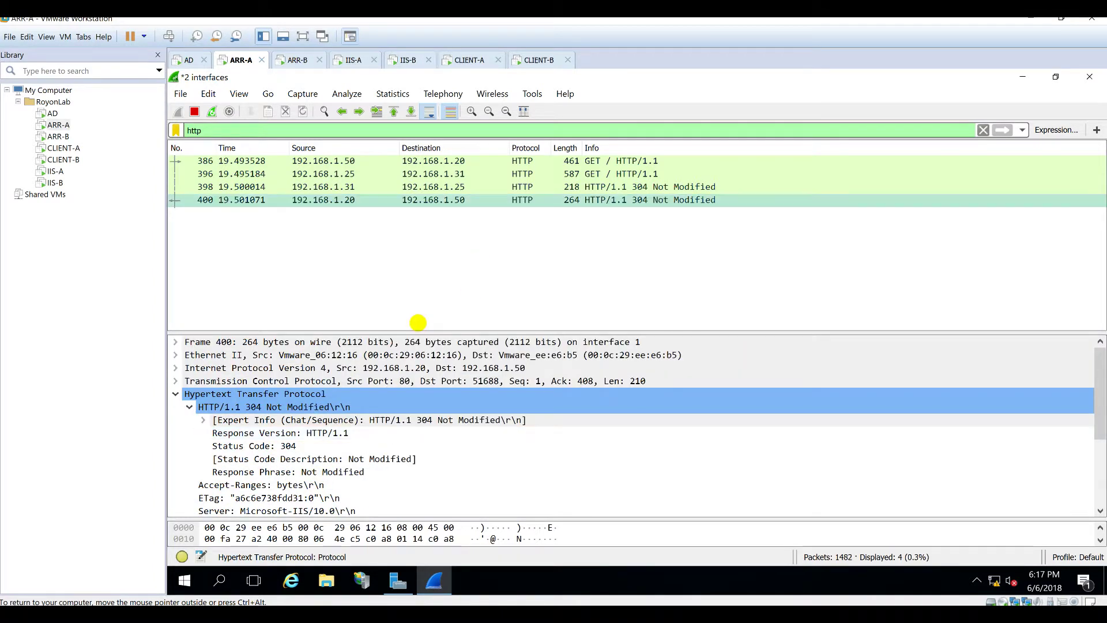
left_click(175, 394)
left_click(533, 239)
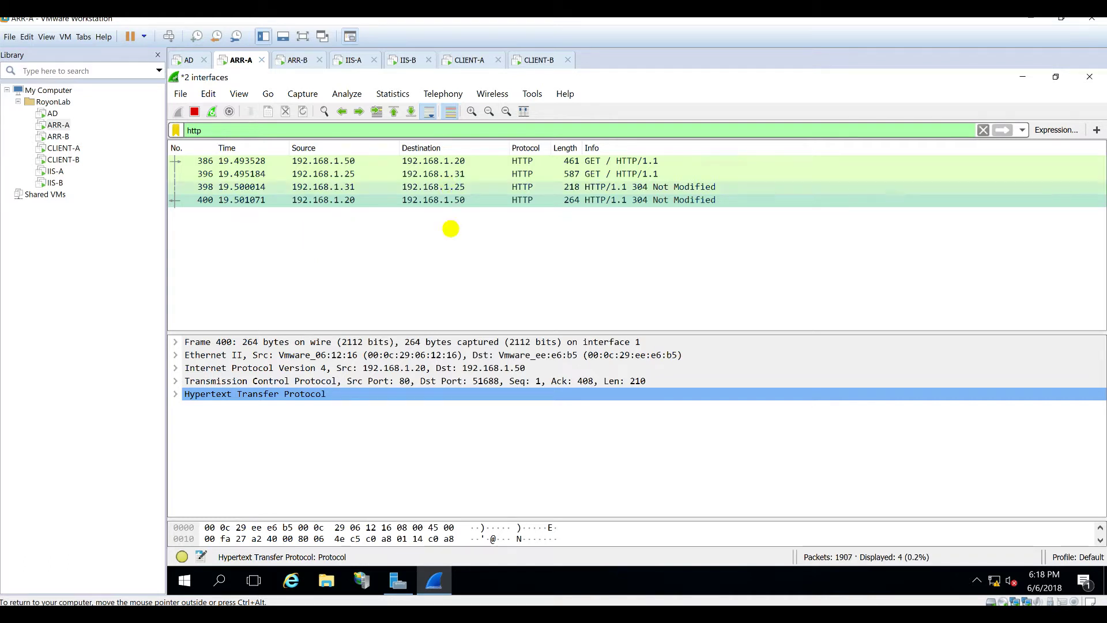
left_click(433, 163)
left_click(432, 187)
left_click(431, 199)
left_click(466, 57)
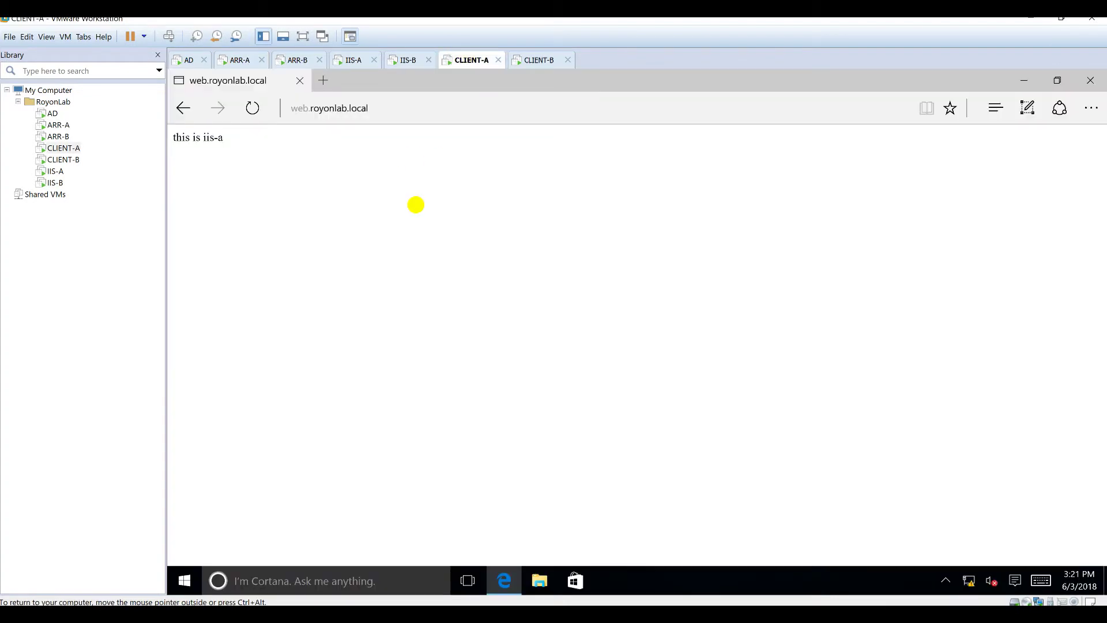
Step: Minimize Edge on CLIENT-A and Wireshark on ARR-A
left_click(422, 111)
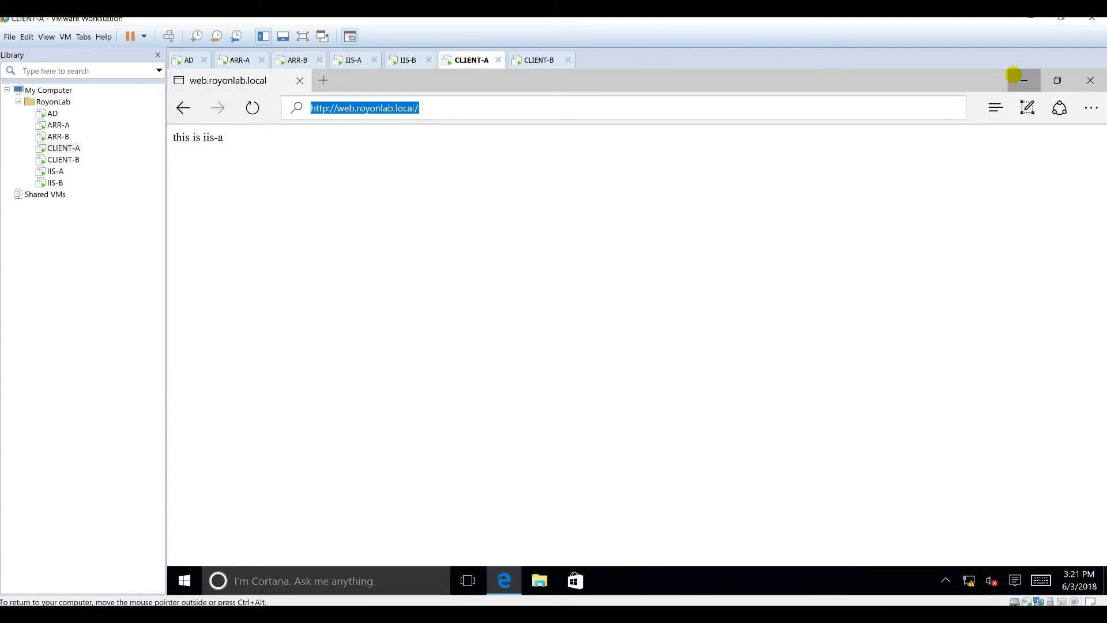
left_click(1023, 81)
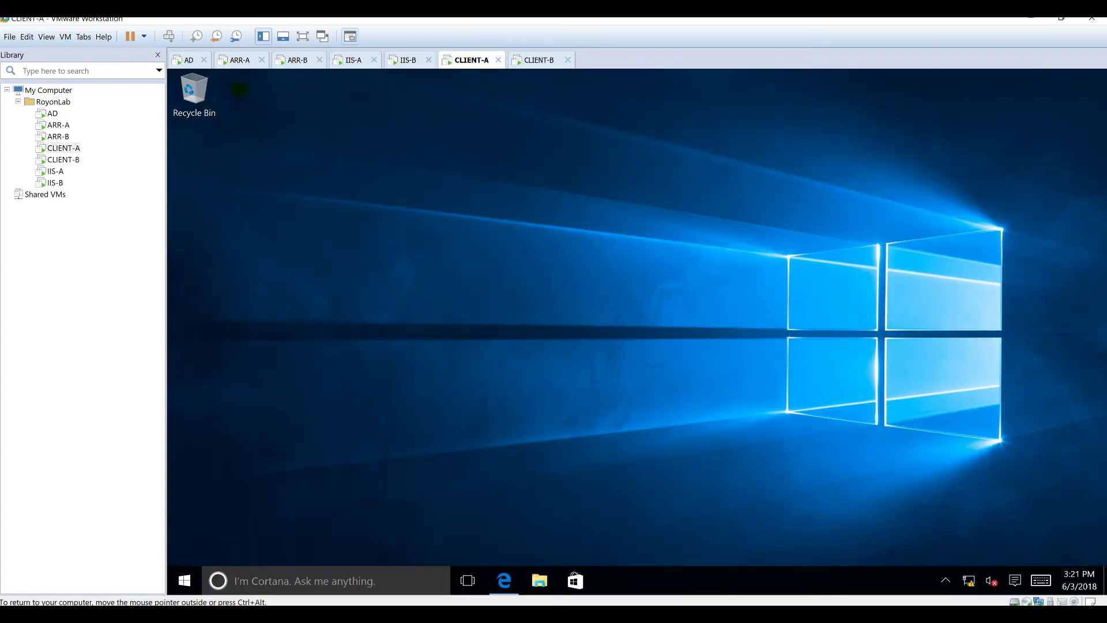
left_click(240, 60)
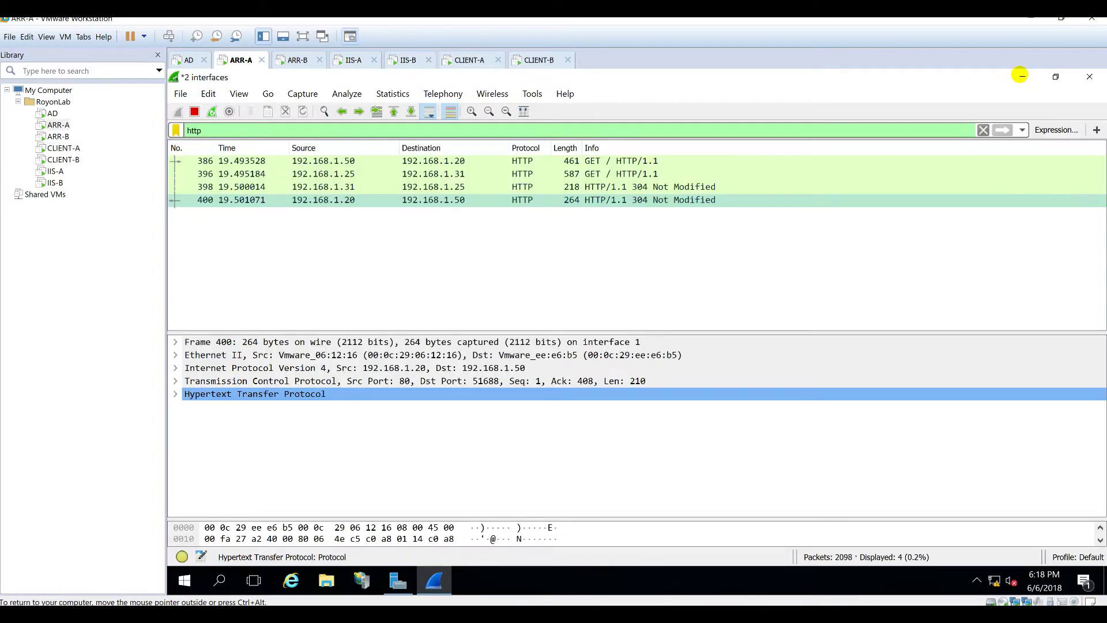
left_click(1021, 76)
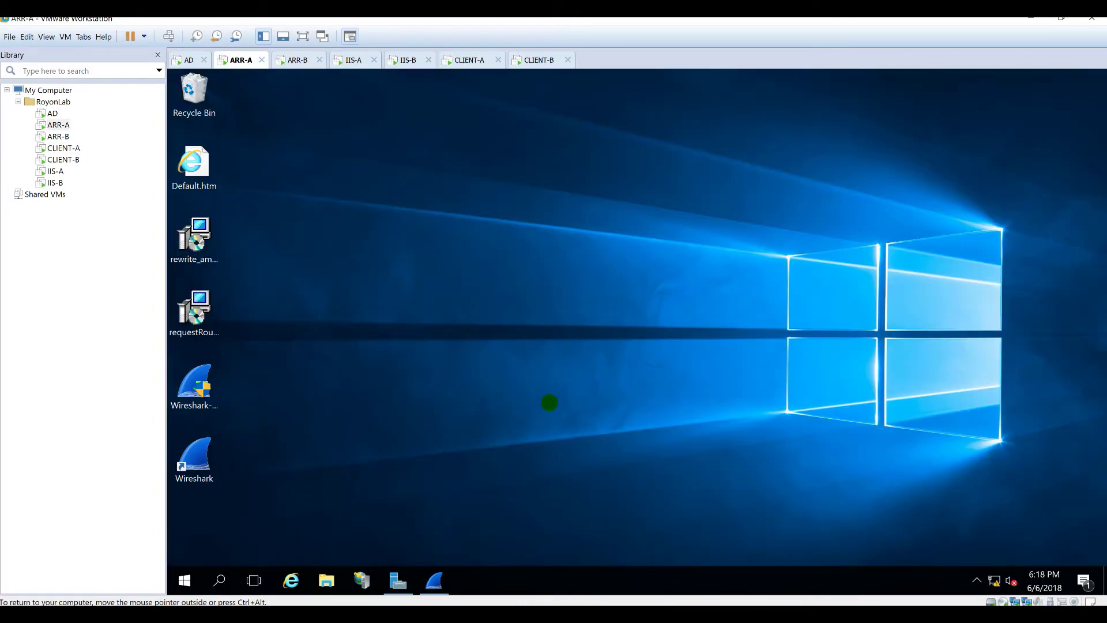
Step: Launch Visual Studio 2017 by searching 'visual', and minimize VMware Workstation
key("super")
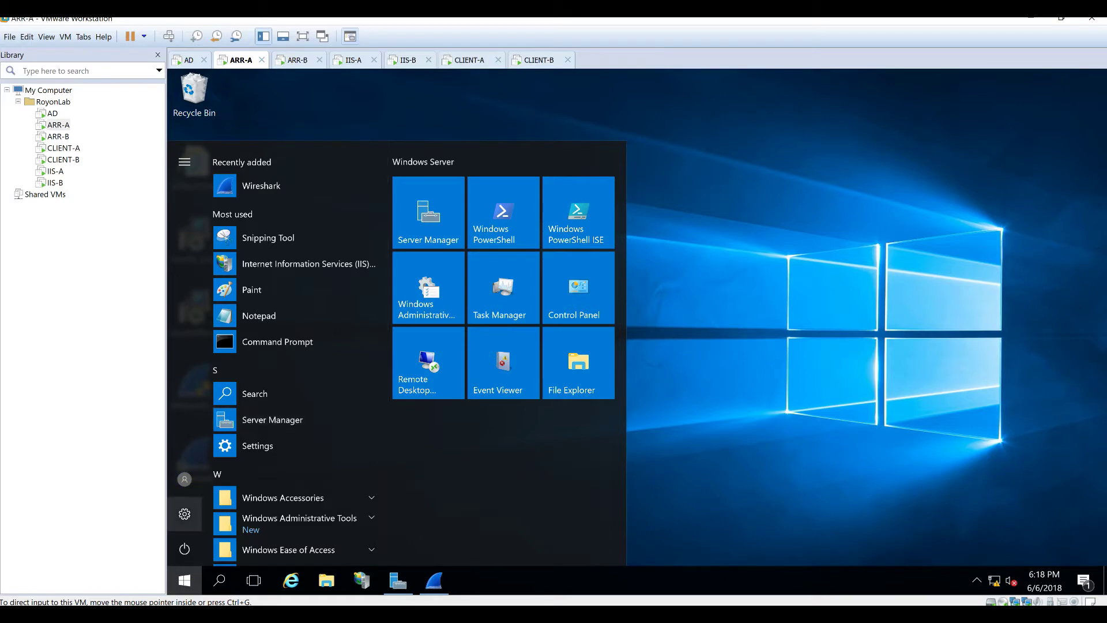
key("super")
type("visual")
key("Return")
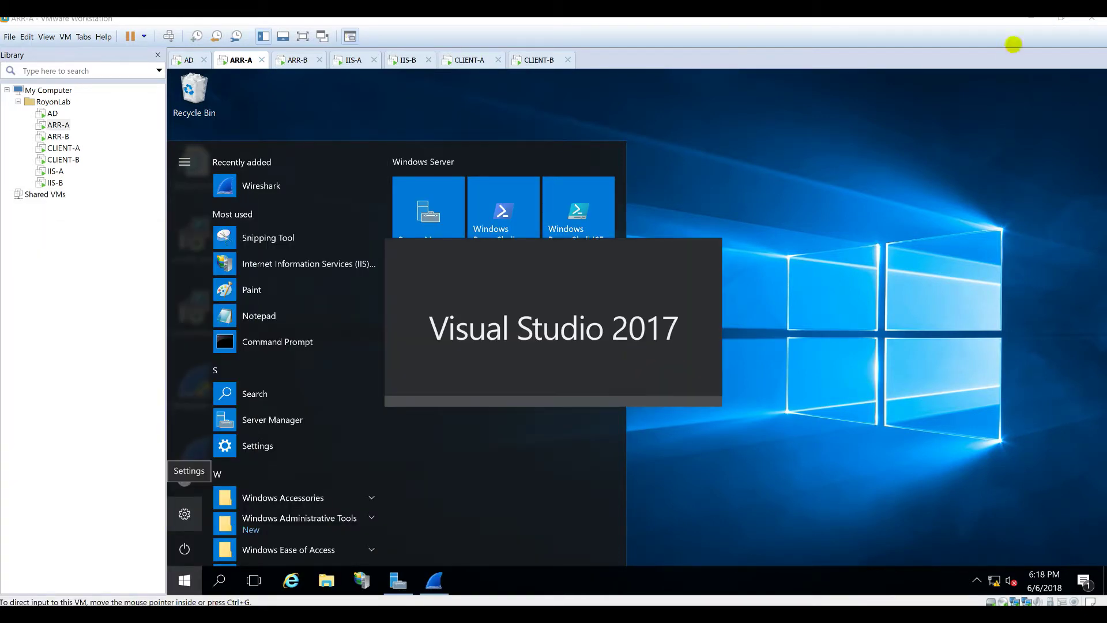
left_click(1032, 19)
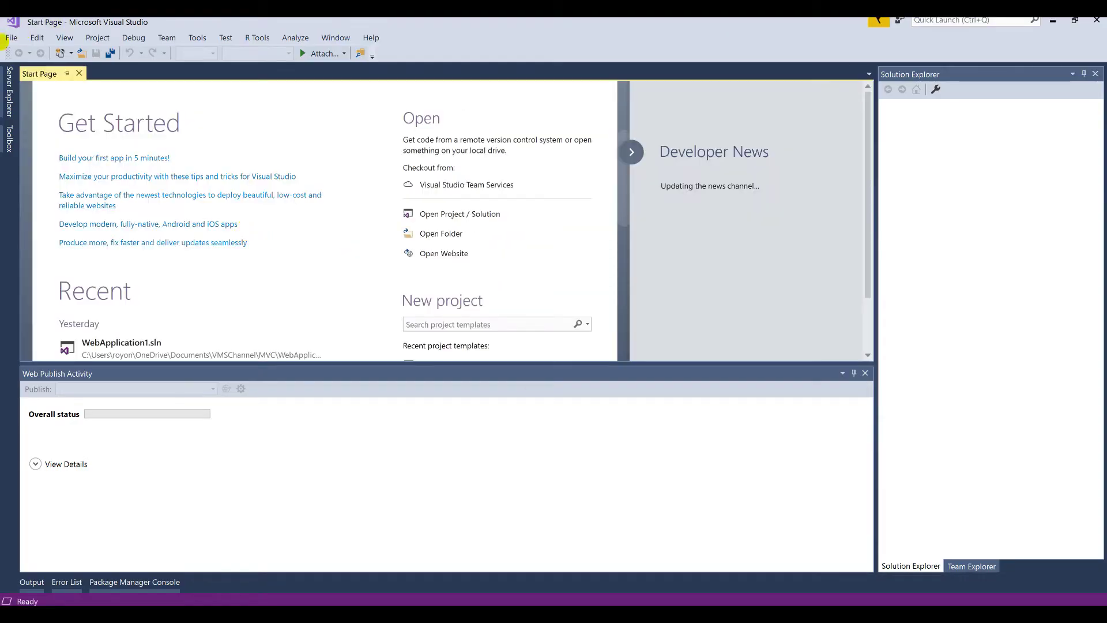
Step: Create ASP.NET Web Application (.NET Framework) project MyMVC in the MVC folder using the MVC template
left_click(11, 38)
mouse_move(21, 50)
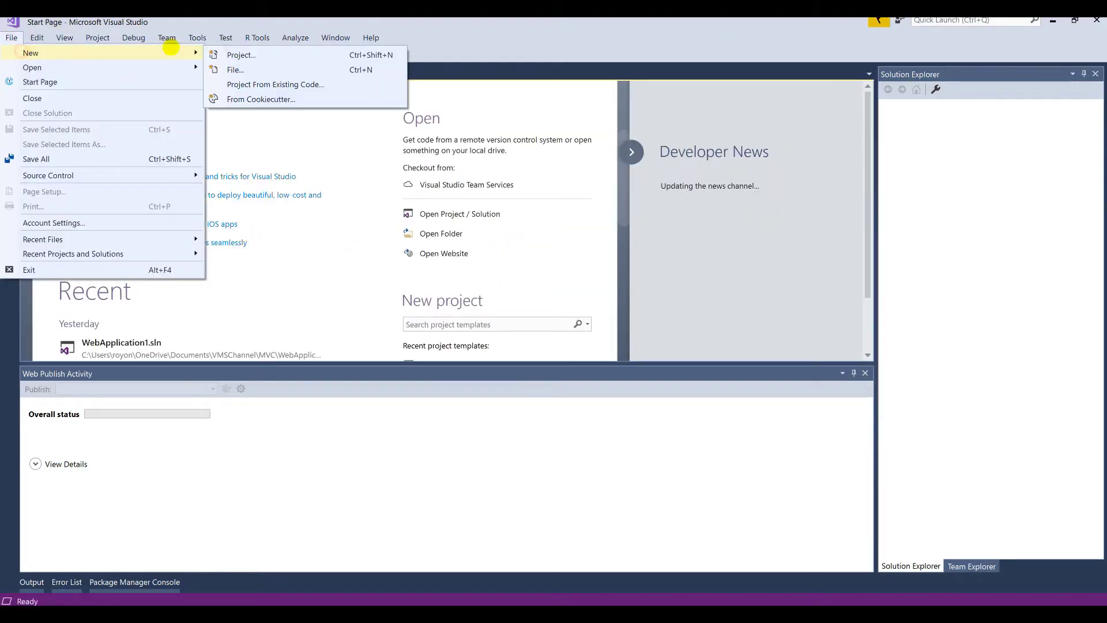
left_click(239, 54)
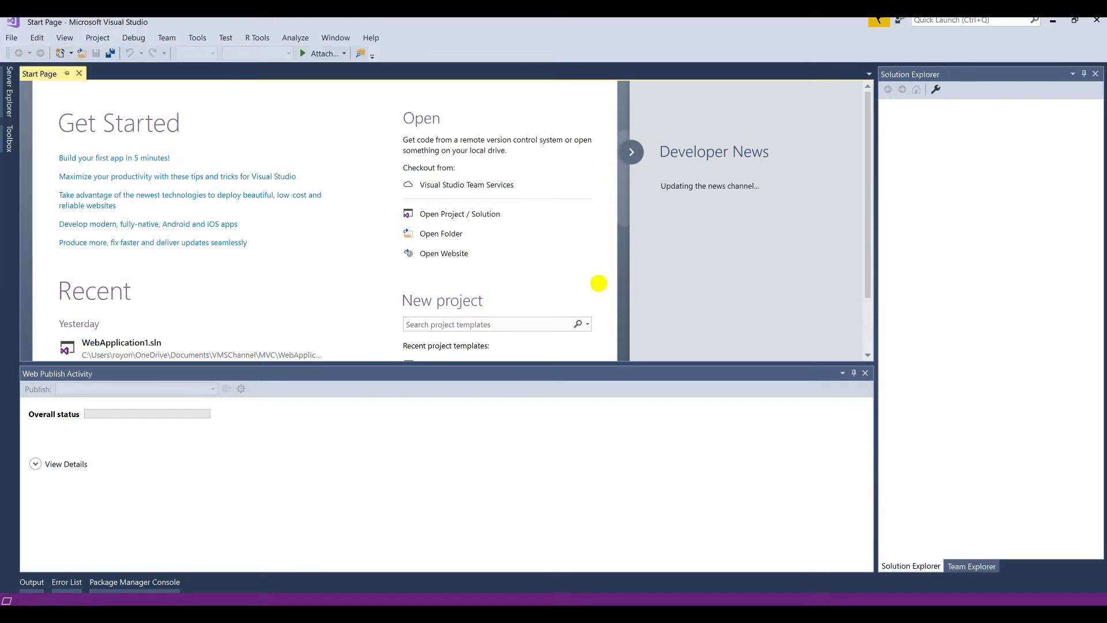
left_click(488, 173)
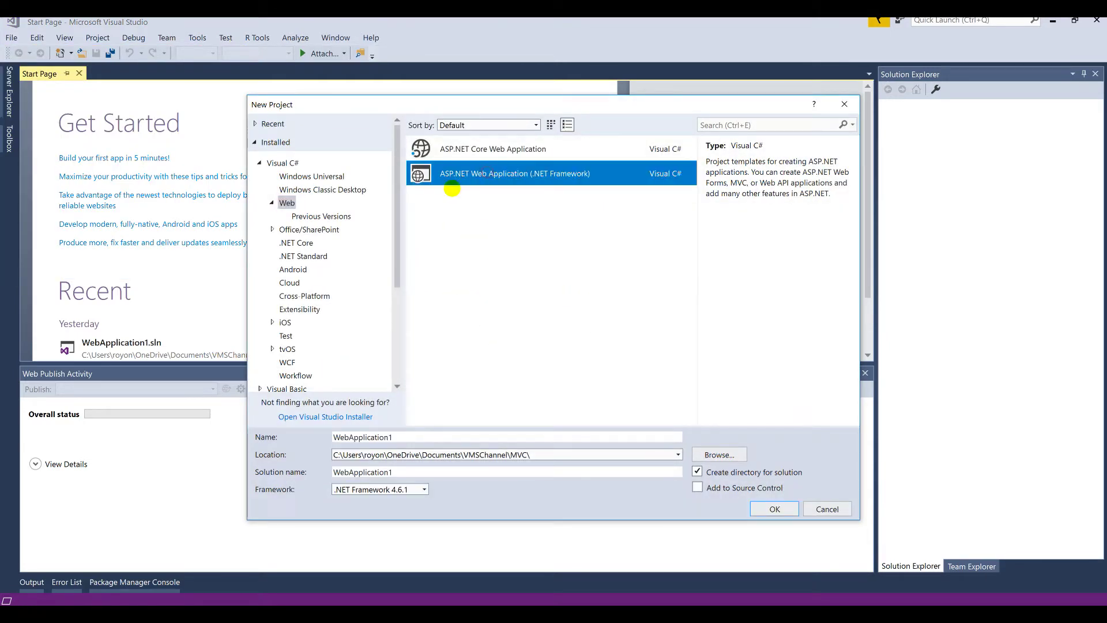
left_click(288, 205)
left_click(507, 174)
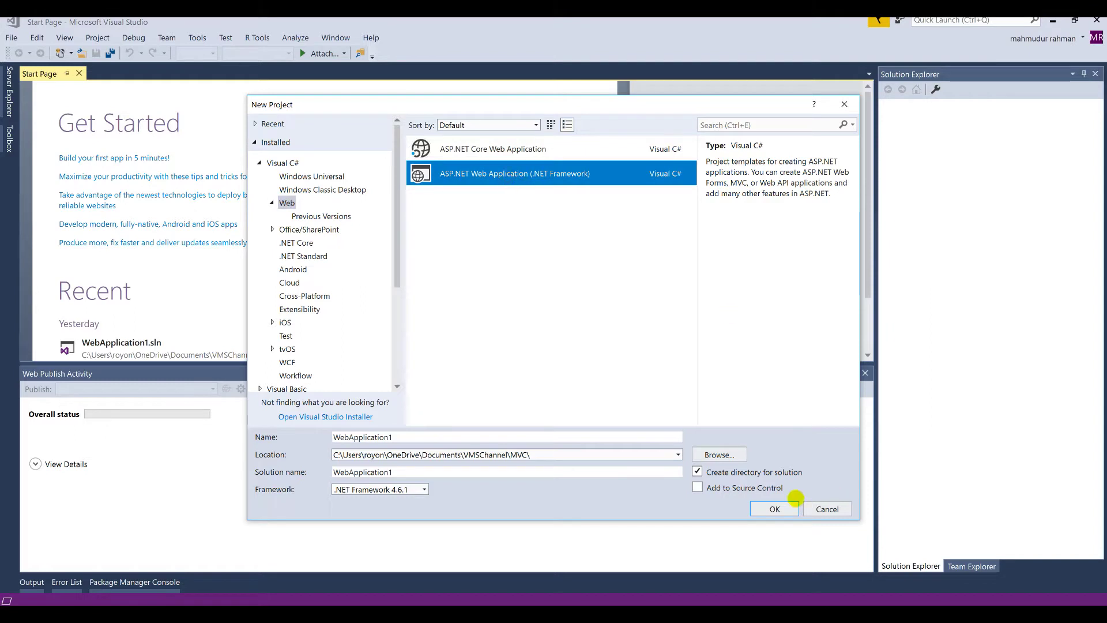
left_click(418, 441)
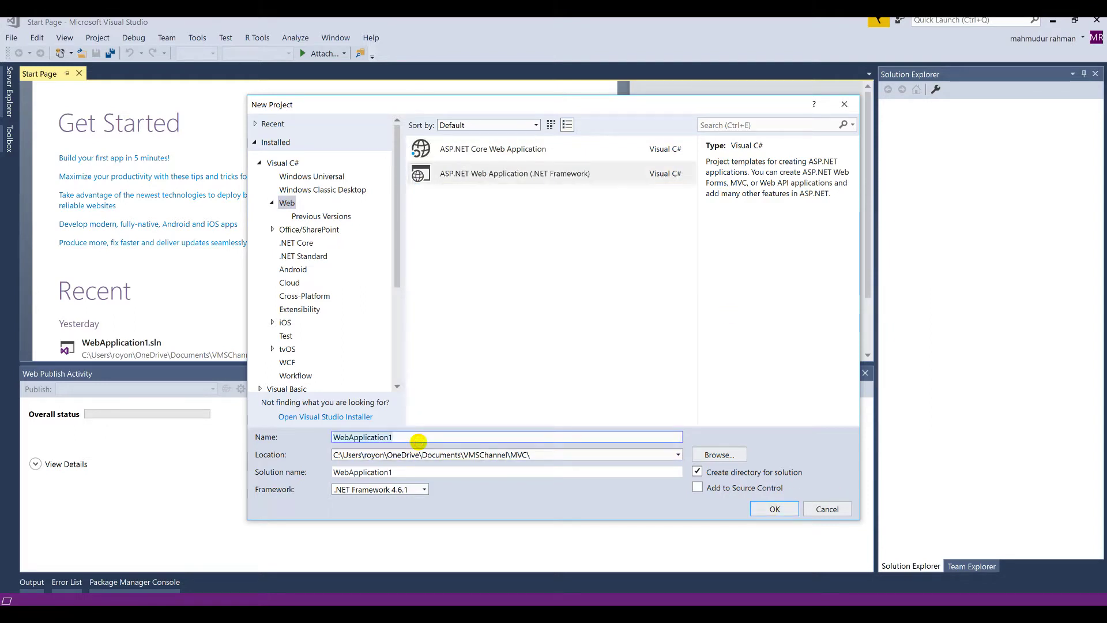
type("MyMVC")
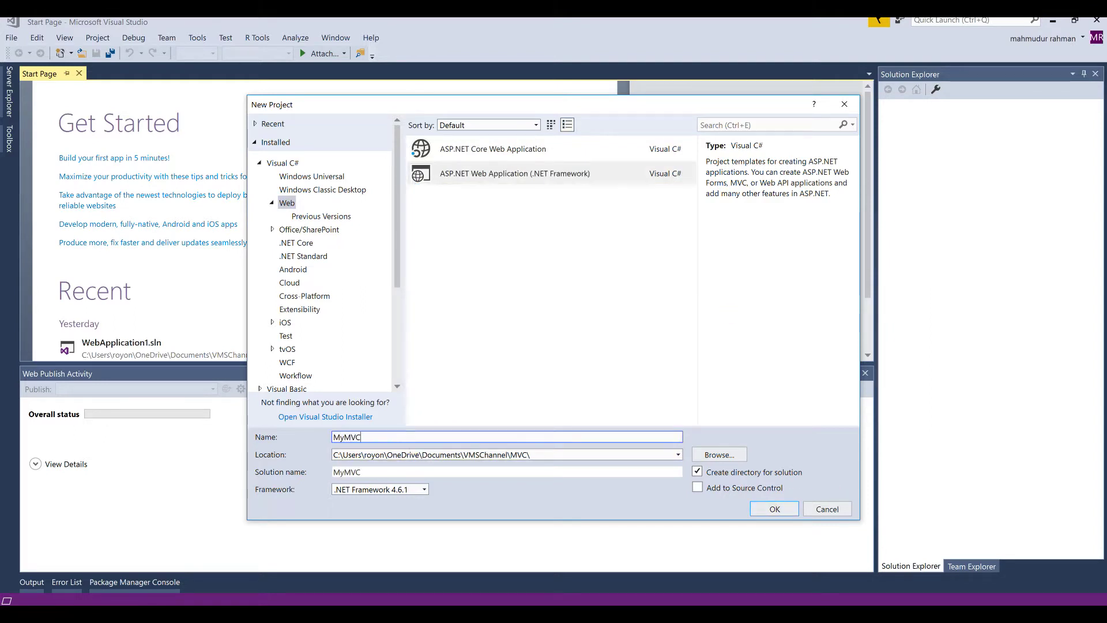
left_click(717, 453)
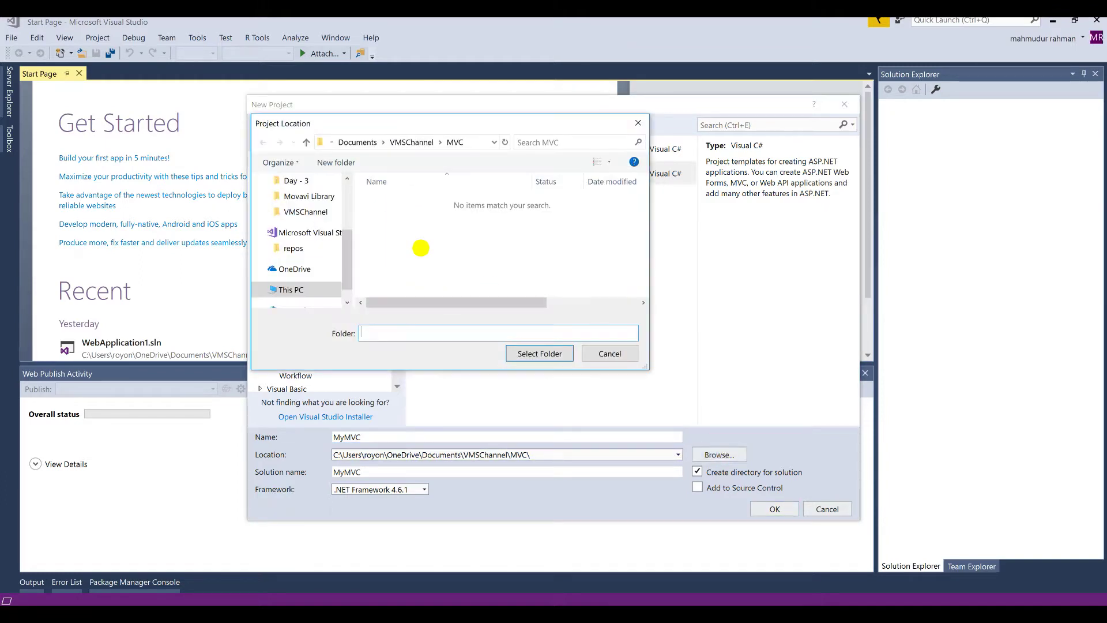
left_click(539, 354)
left_click(773, 510)
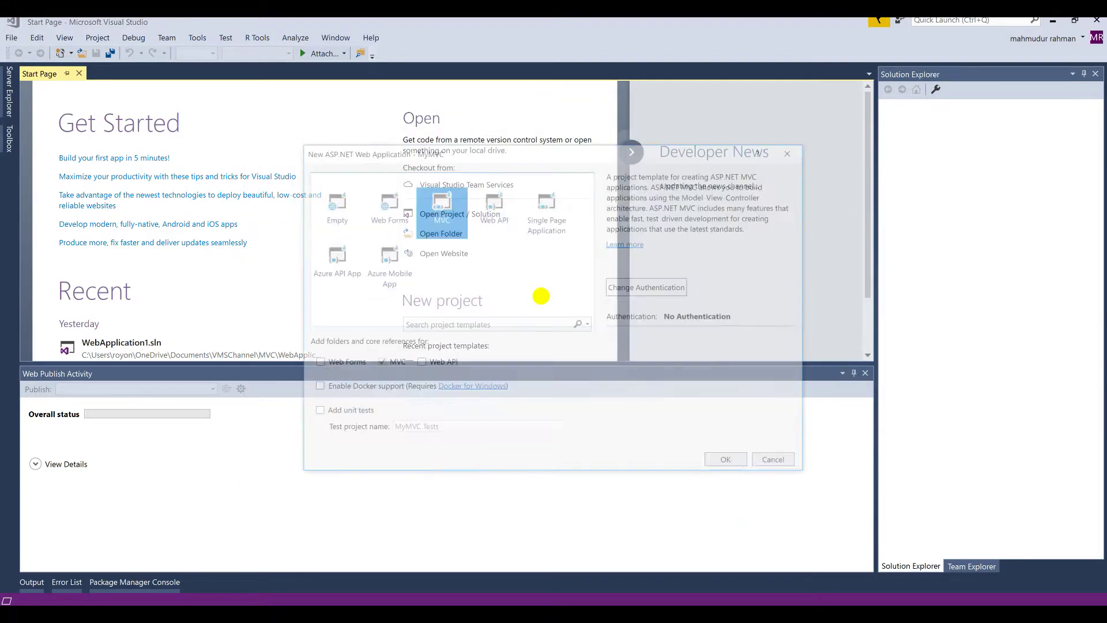
left_click(439, 218)
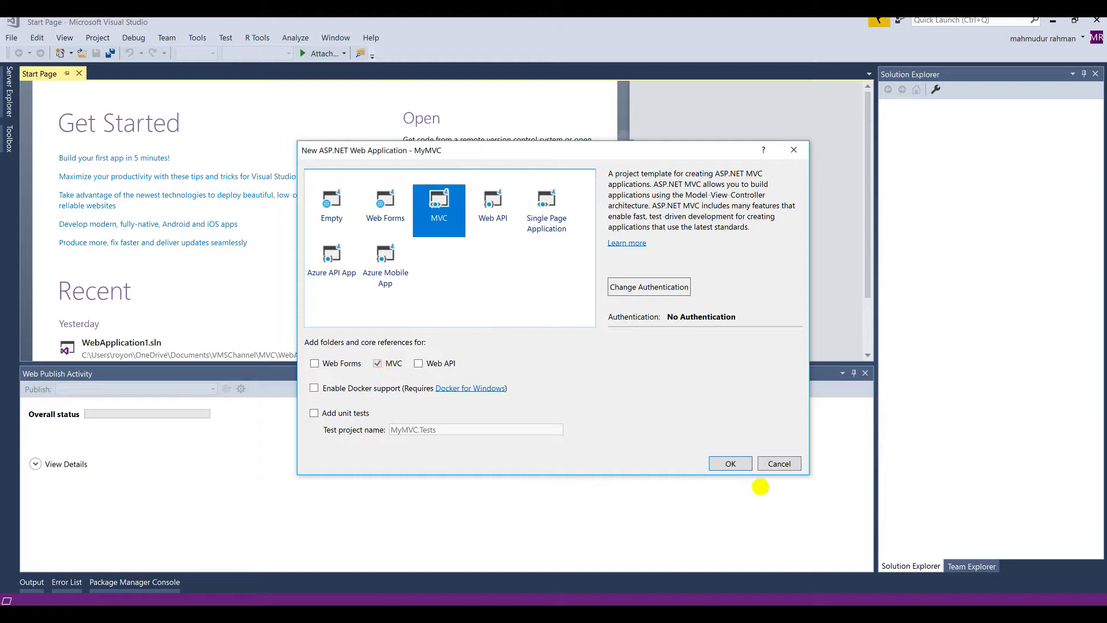
left_click(730, 463)
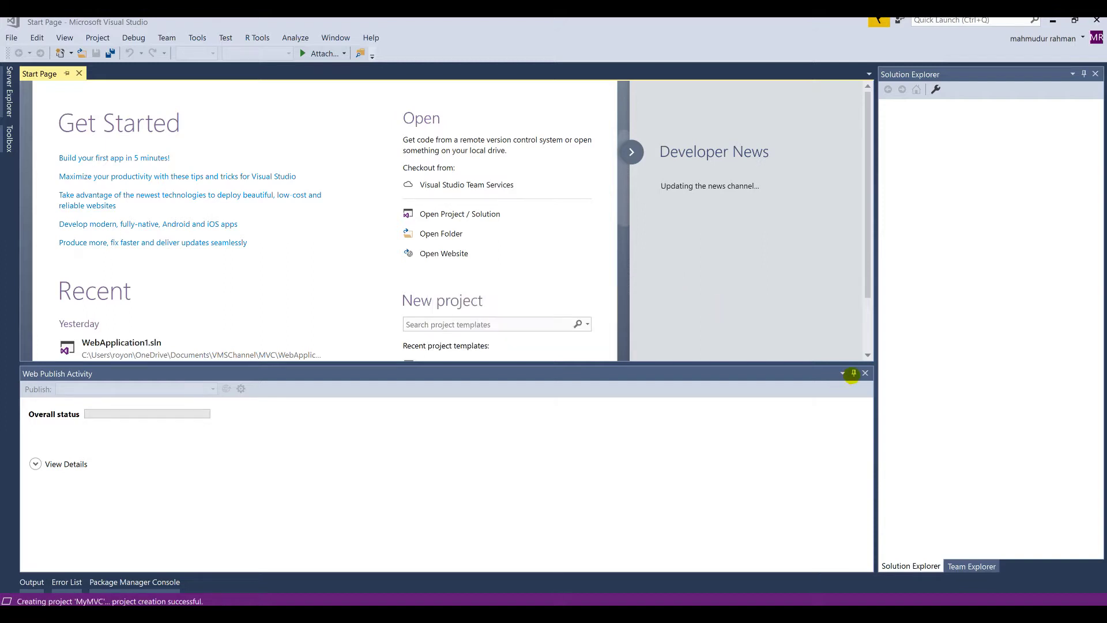
Step: Hide the publish panel and expand MyMVC's Views\Home folder in Solution Explorer
left_click(853, 374)
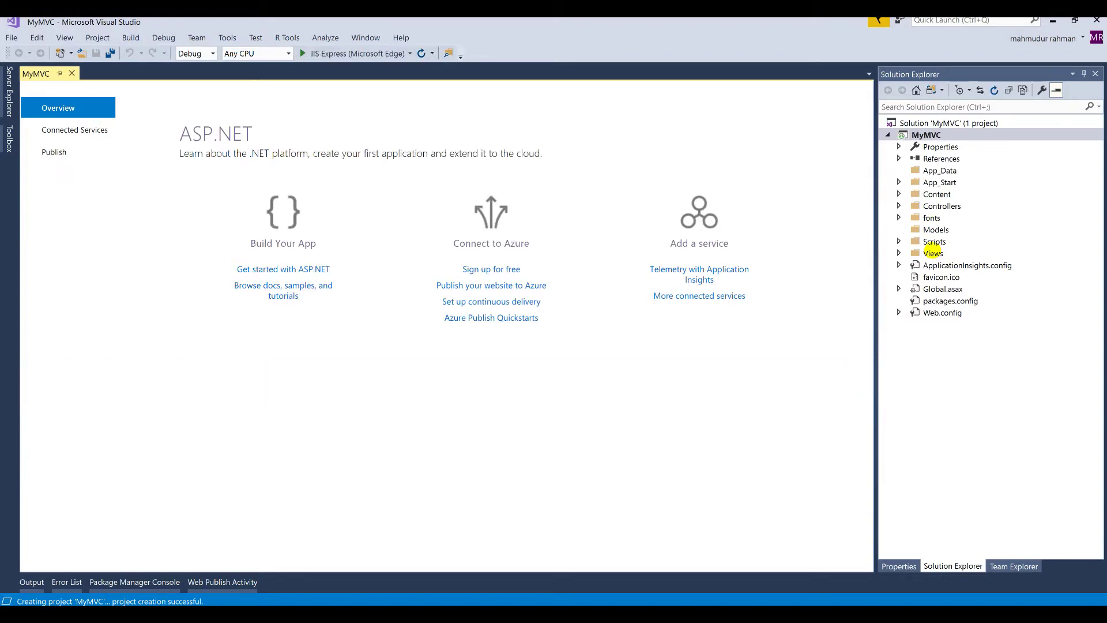
double_click(935, 255)
double_click(935, 254)
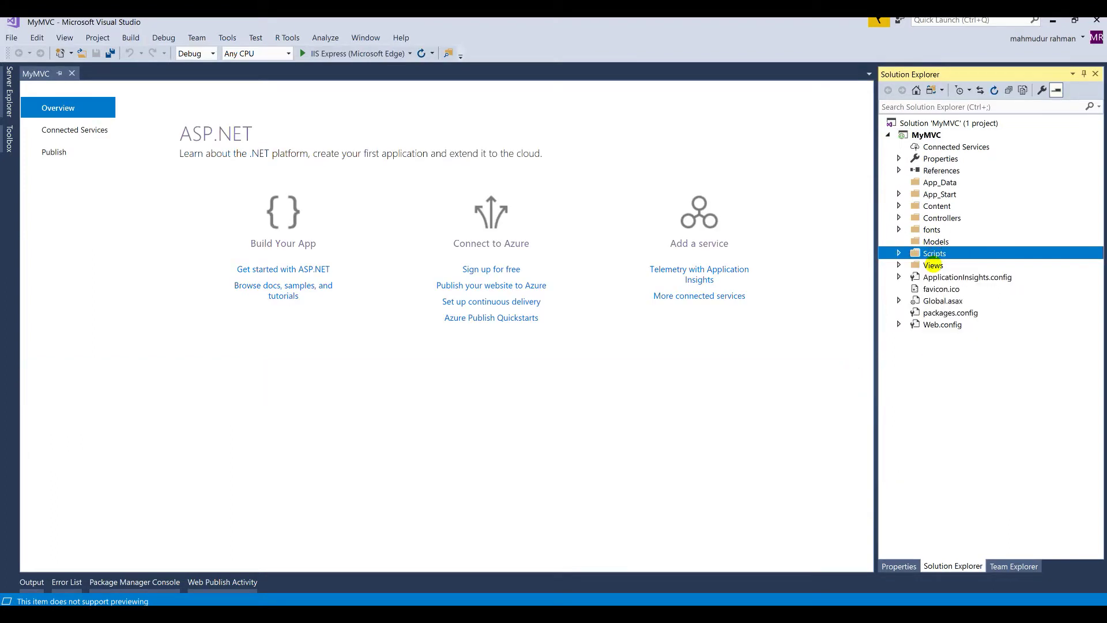
double_click(934, 266)
double_click(944, 266)
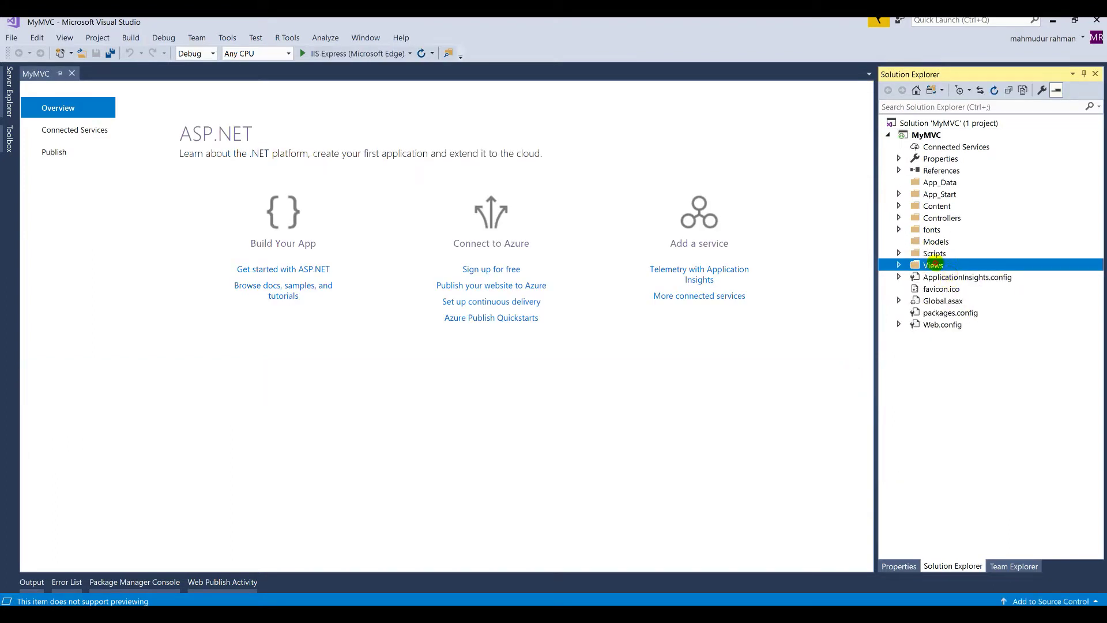
double_click(936, 264)
double_click(945, 277)
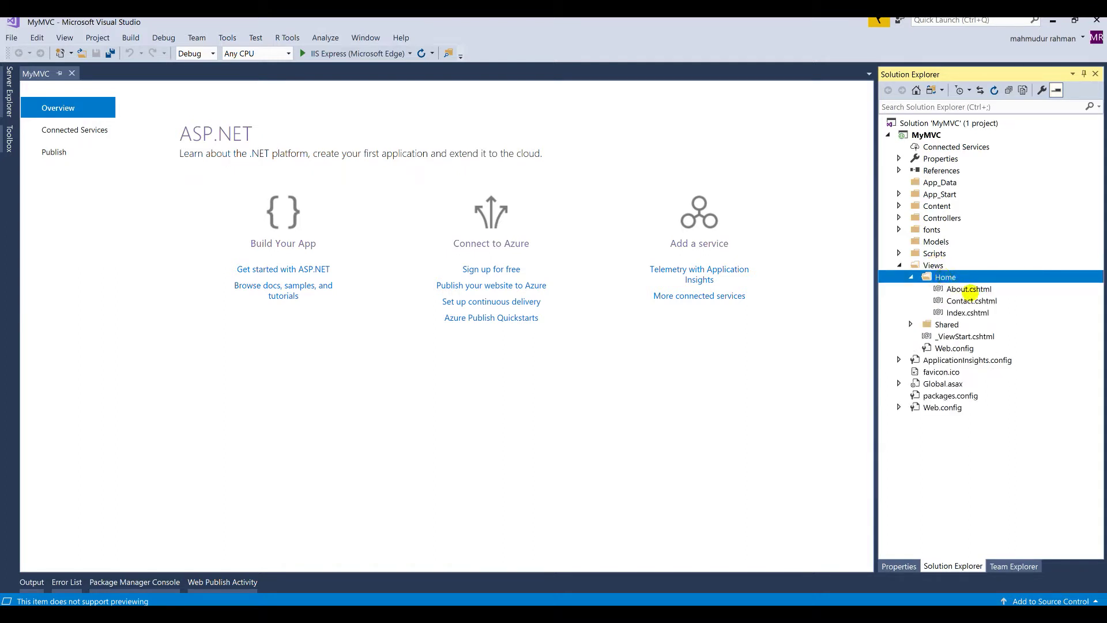
Step: Open About.cshtml and start a <b> tag on line 8, undoing a stray line-1 character
left_click(965, 290)
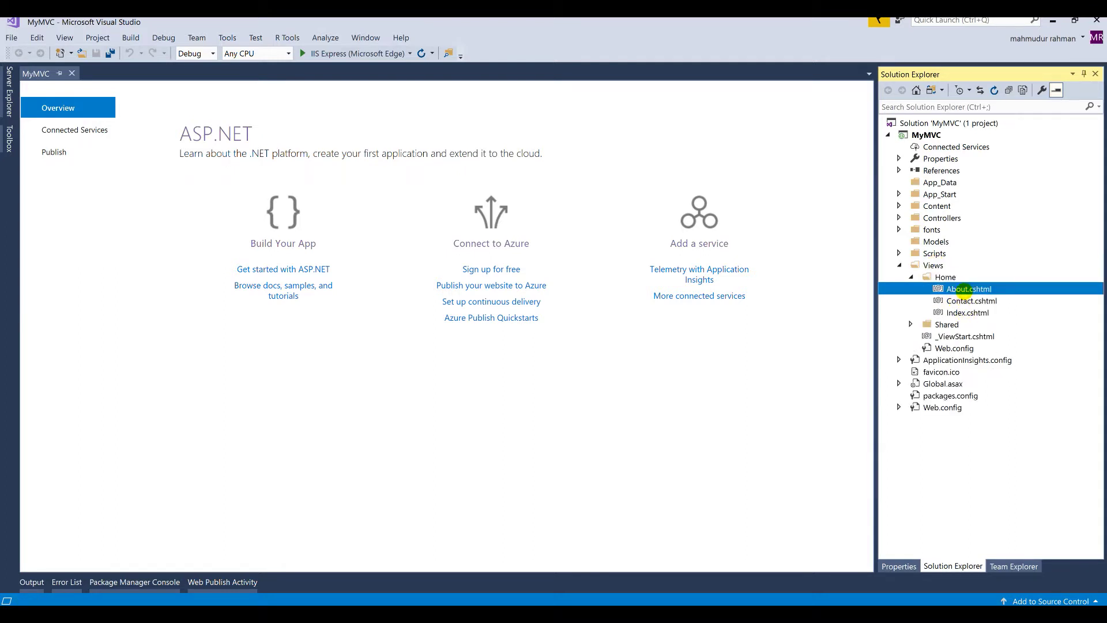
double_click(895, 288)
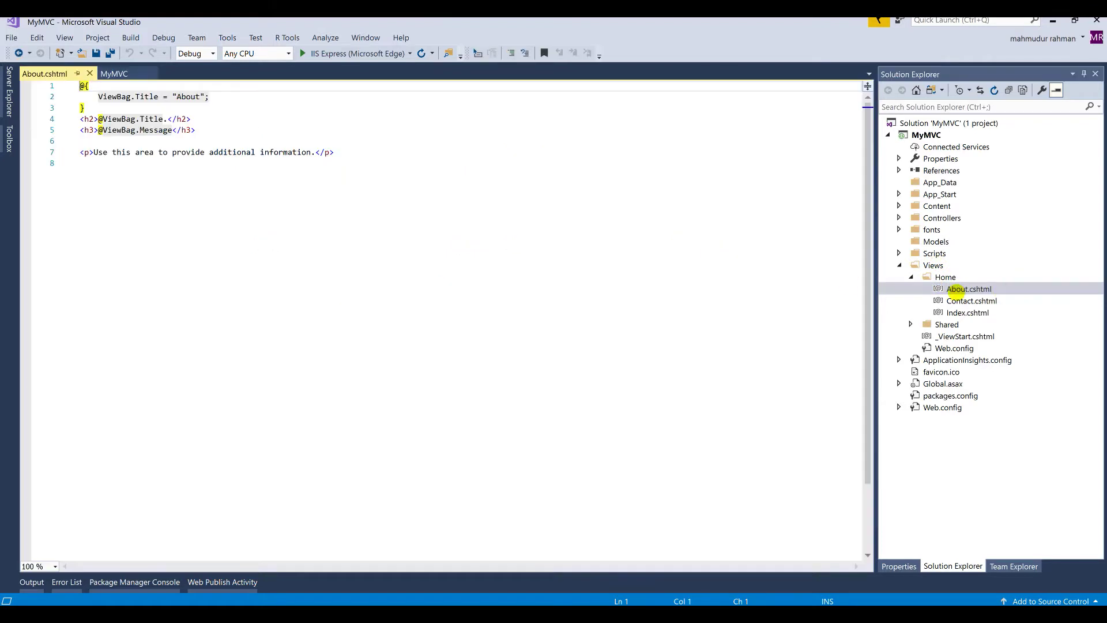
left_click(241, 168)
type("<b></b>")
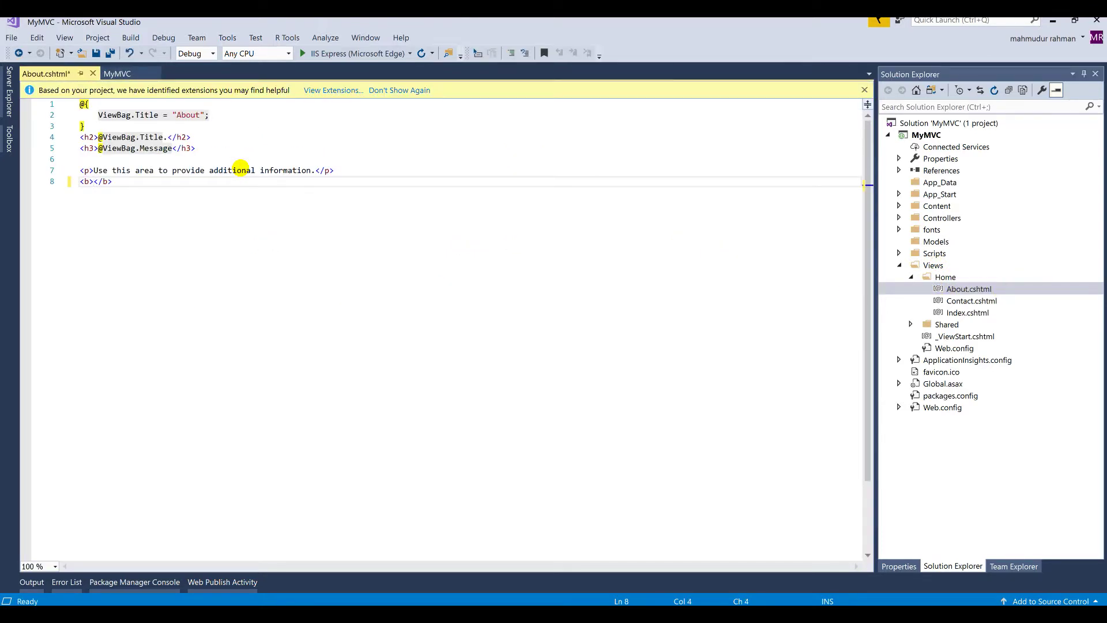
key("ctrl+Home")
type("<")
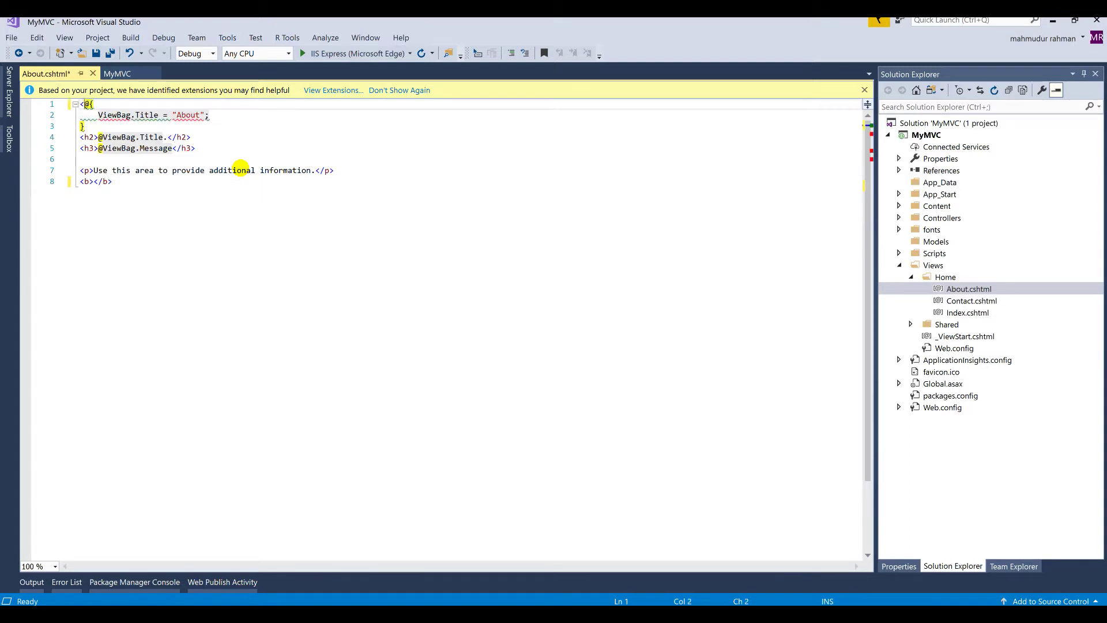
key("ctrl+z")
left_click(203, 182)
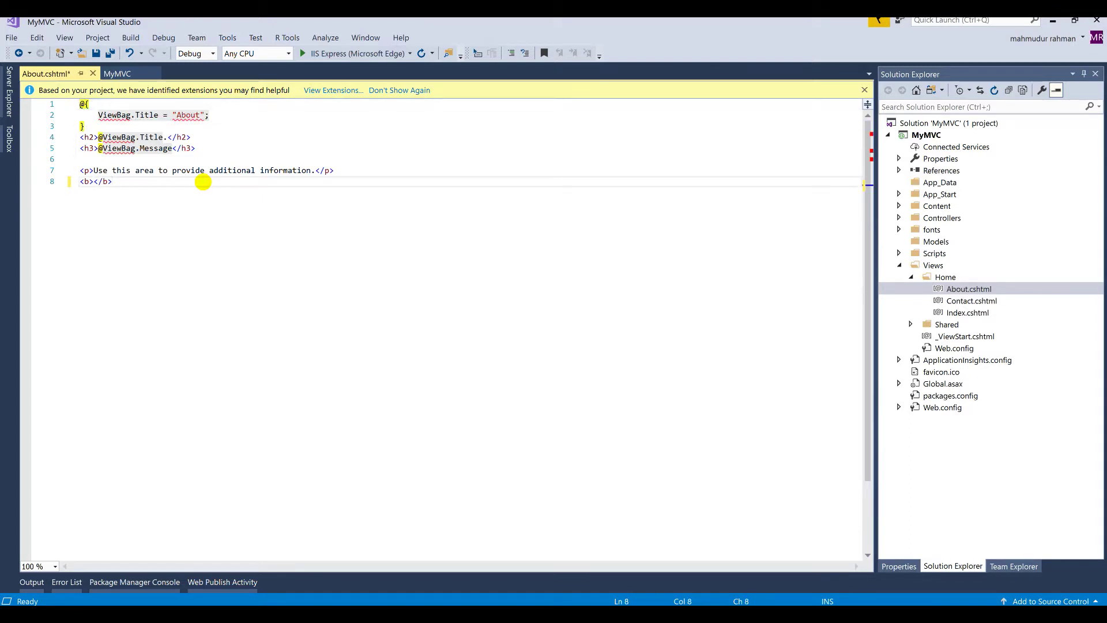
Step: Wrap line 8's bold tags in a <p>…</p> pair
type("<p?")
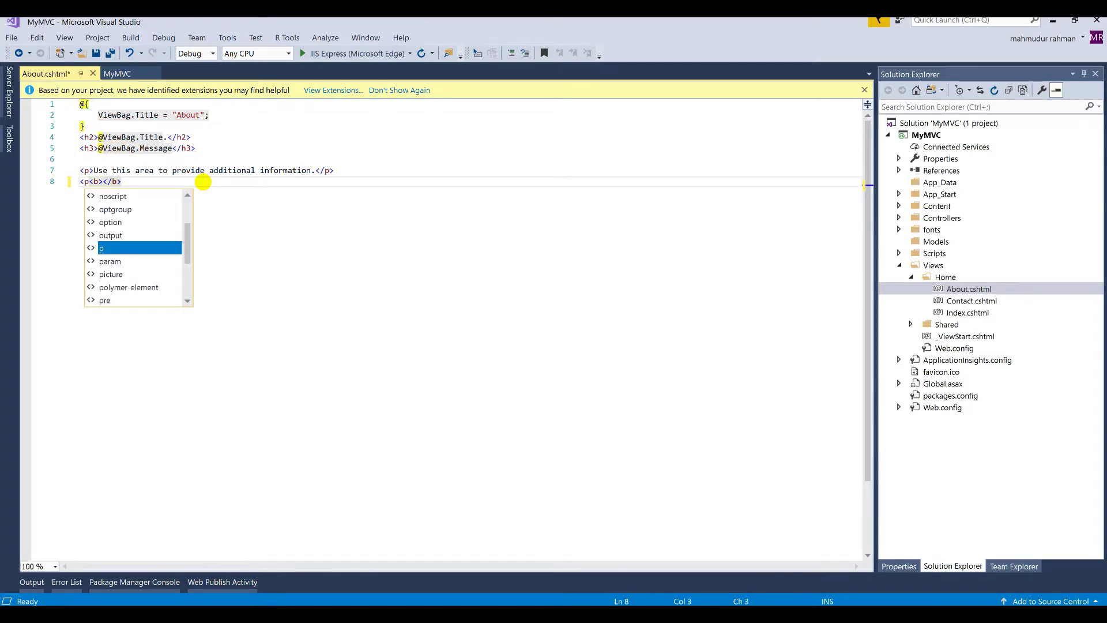
key("BackSpace")
type("></p>")
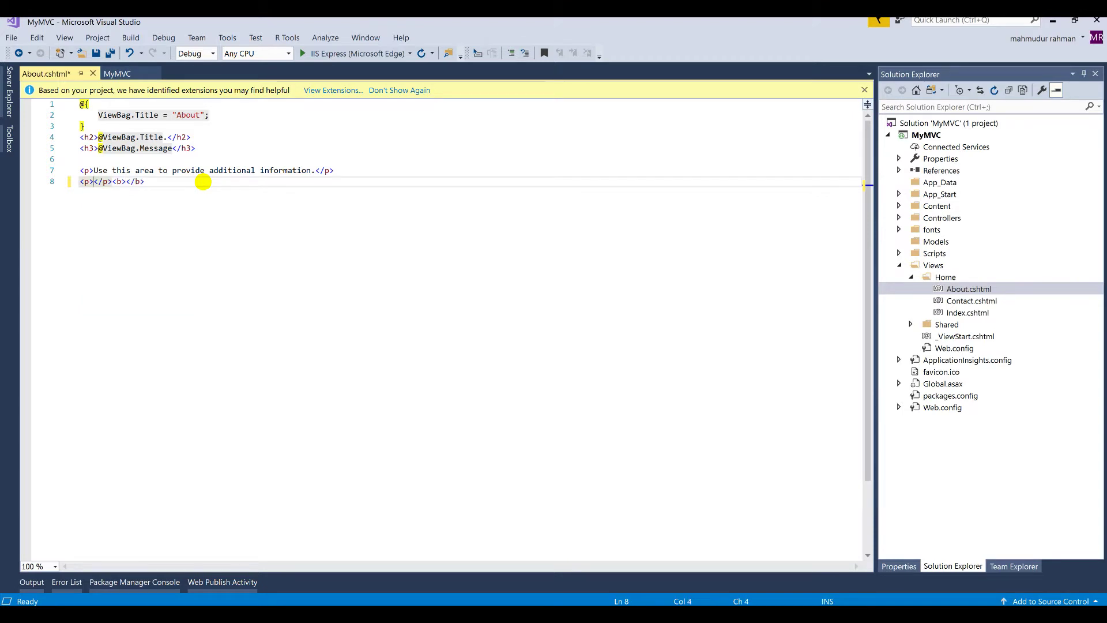
key("shift+Right")
key("shift+Right")
key("shift+Right")
key("shift+Right")
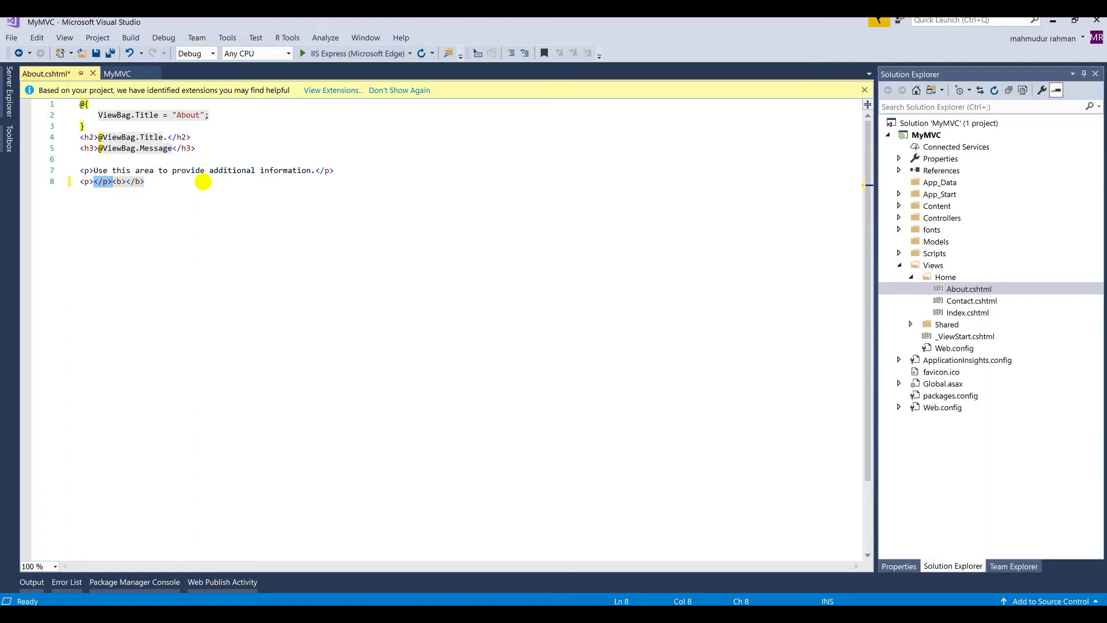
key("ctrl+x")
key("End")
key("ctrl+v")
left_click(110, 181)
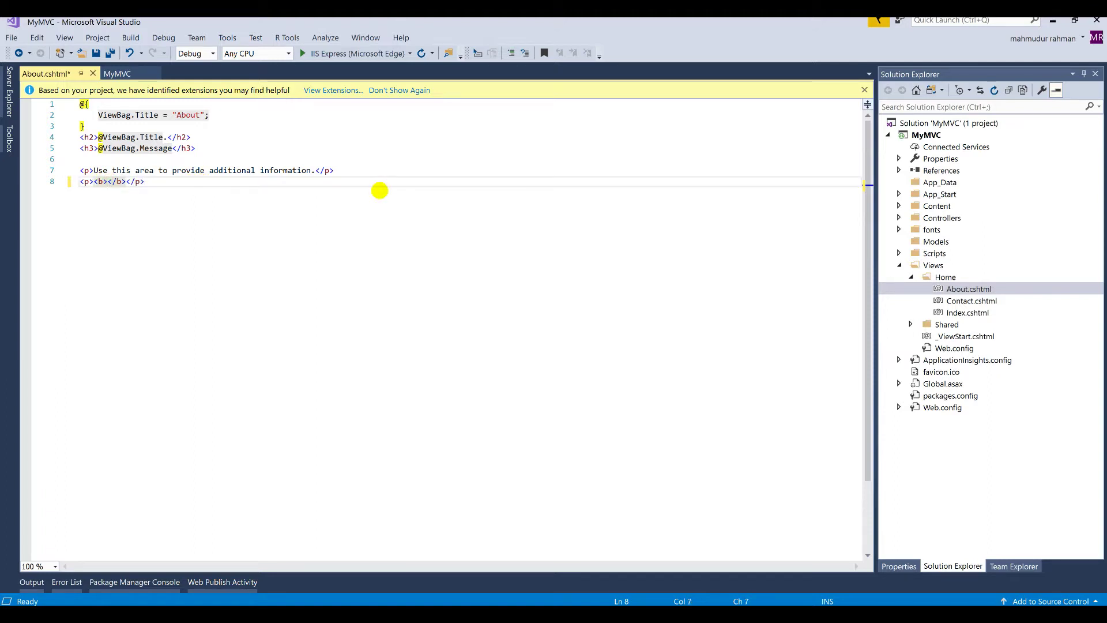
type("This is Host")
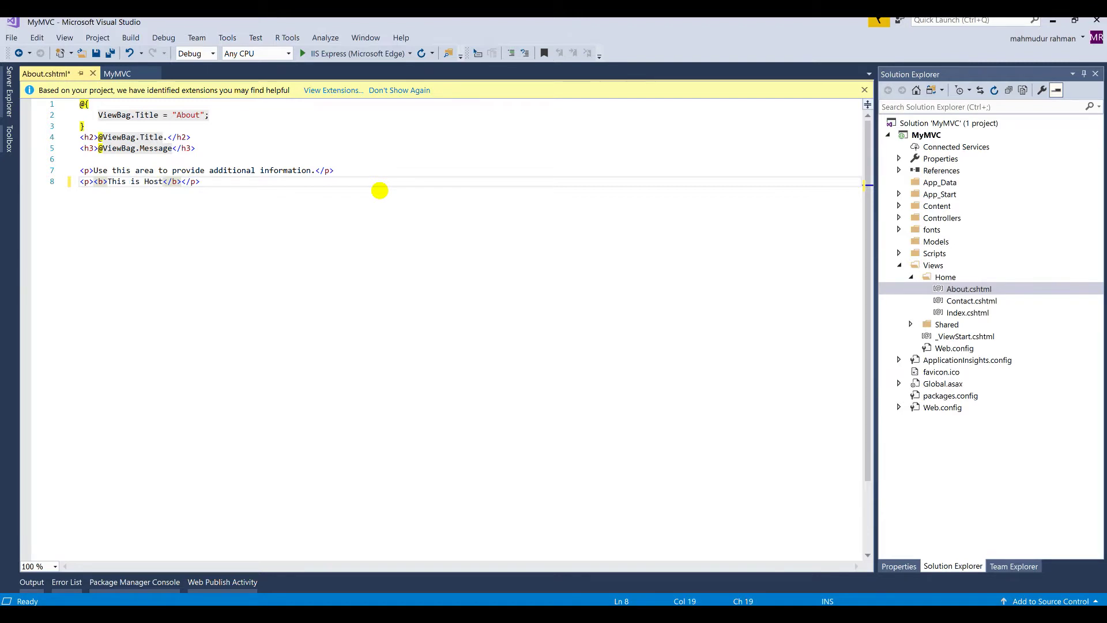
type(": @System.en")
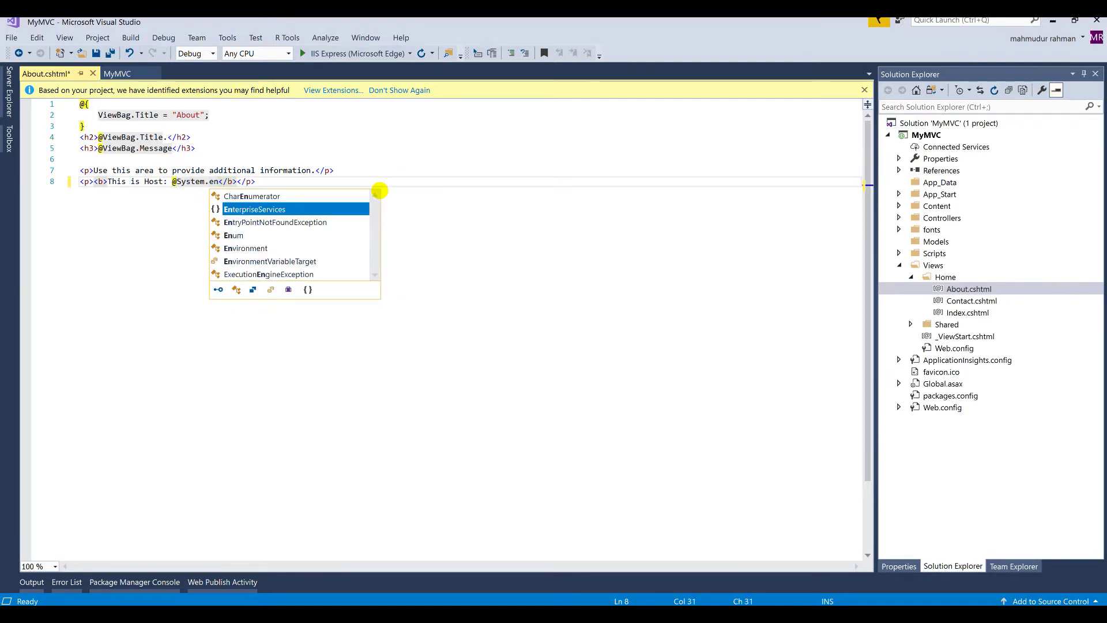
key("Down")
key("Down")
key("Down")
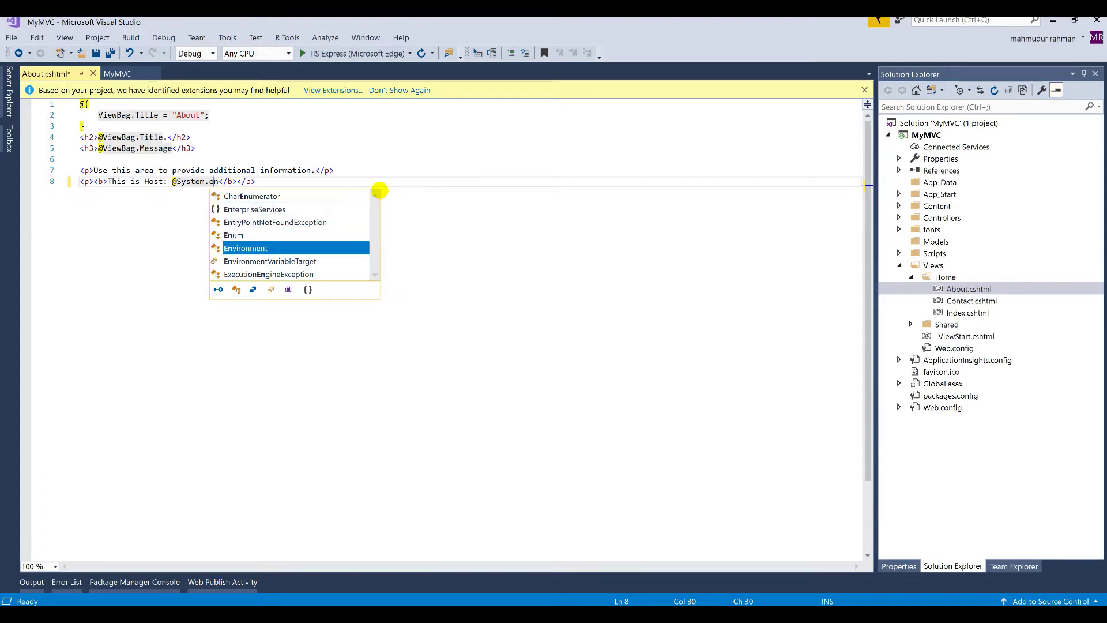
key("Return")
type("/ho")
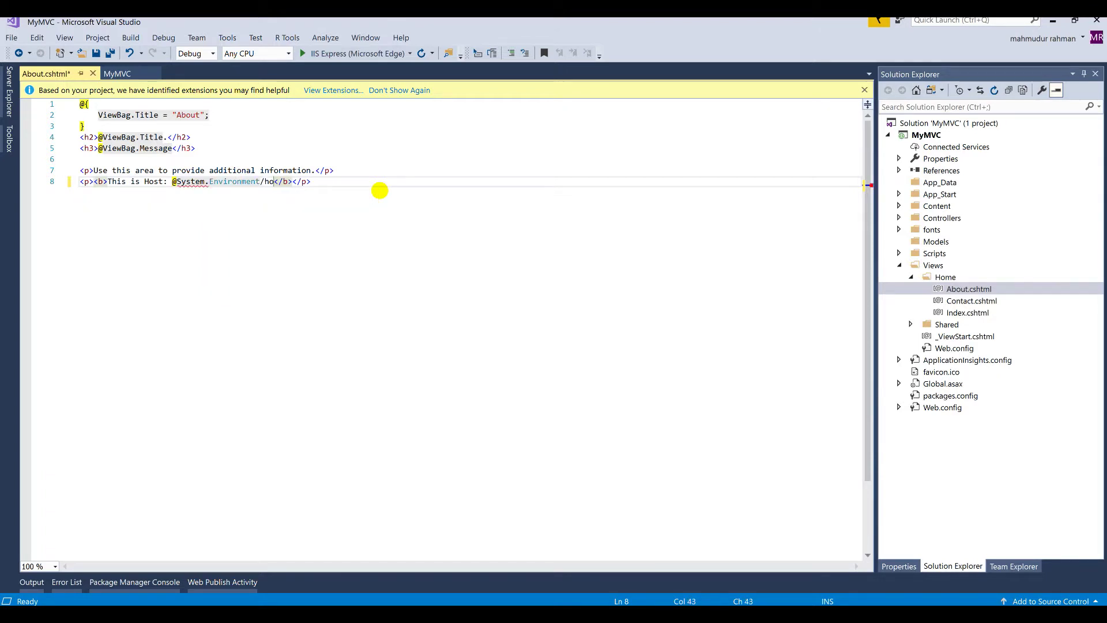
type("hos")
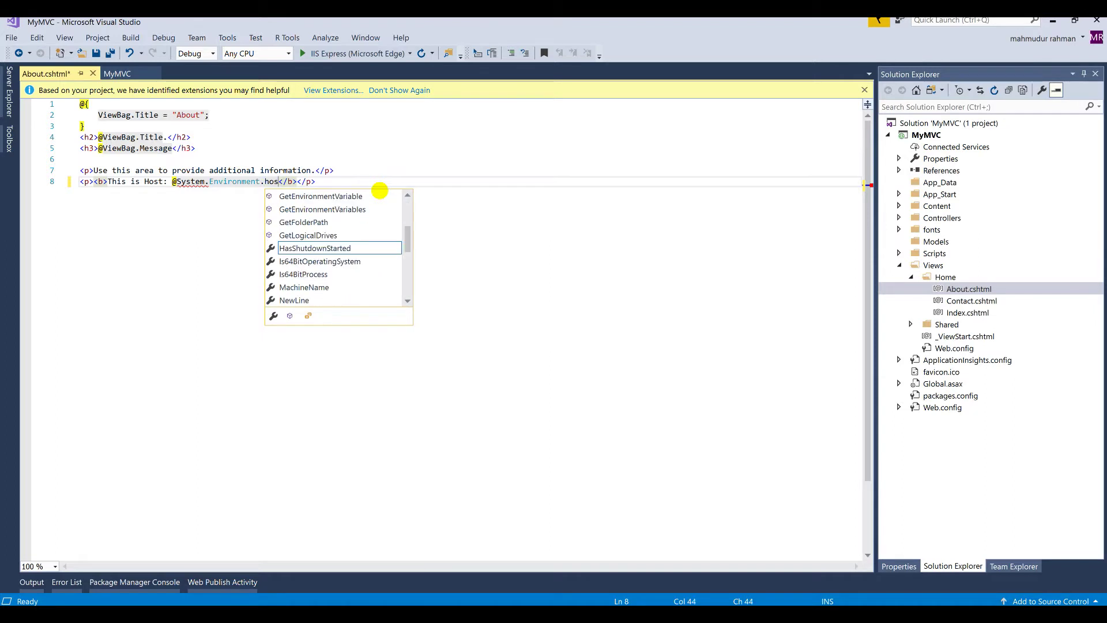
key("Down")
key("Down")
key("Down")
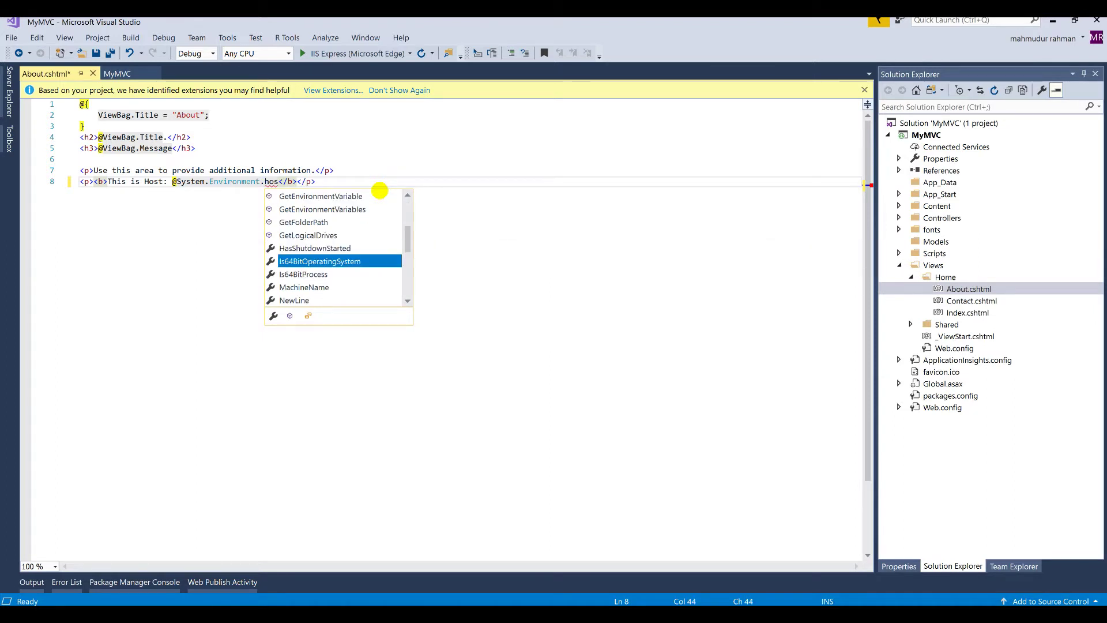
key("Return")
key("ctrl+s")
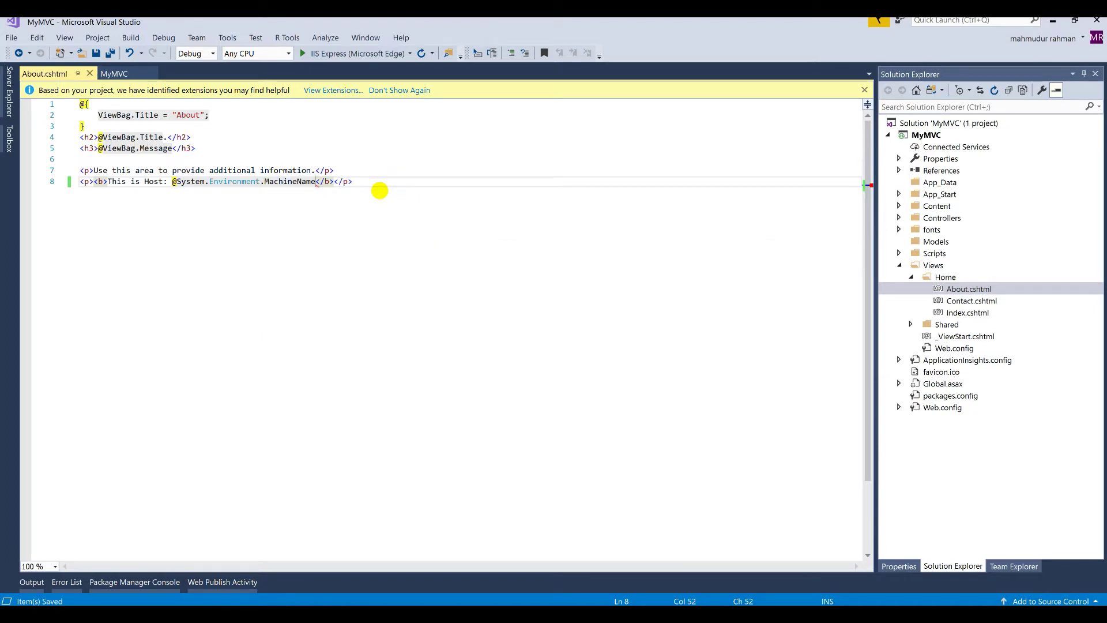
left_click(380, 190)
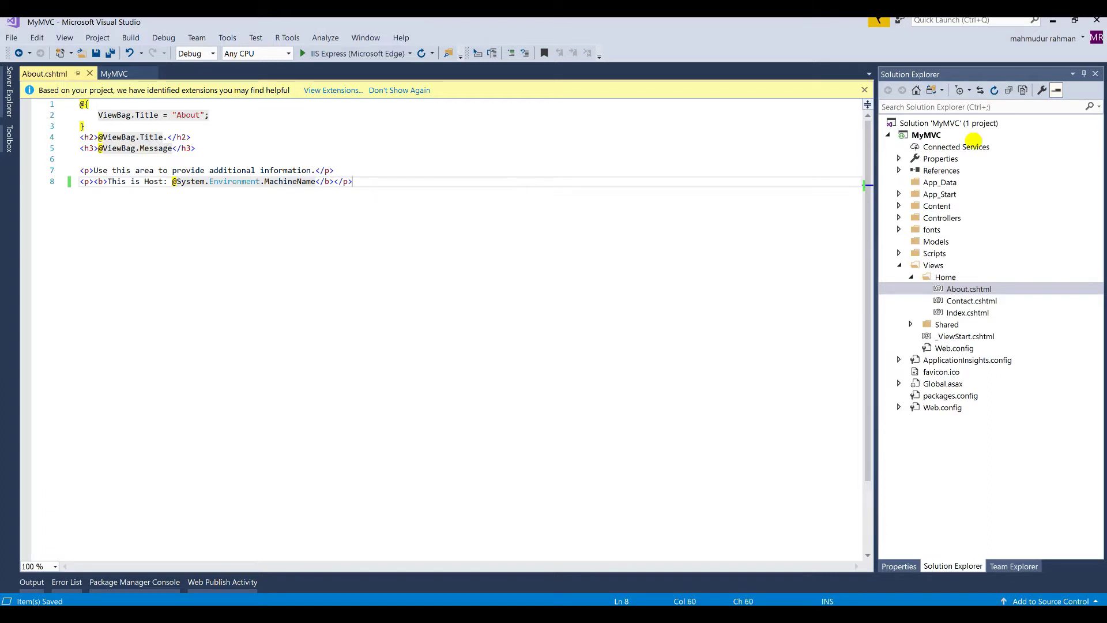
Step: Start a folder publish of MyMVC and browse to the VMSChannel\MVC folder
left_click(917, 135)
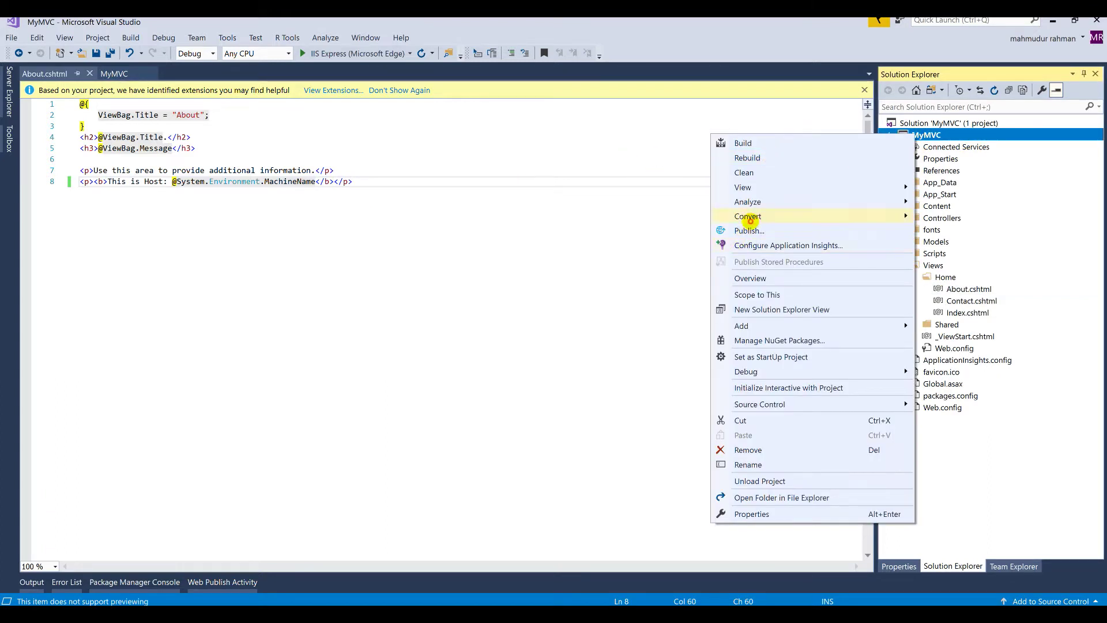
left_click(752, 226)
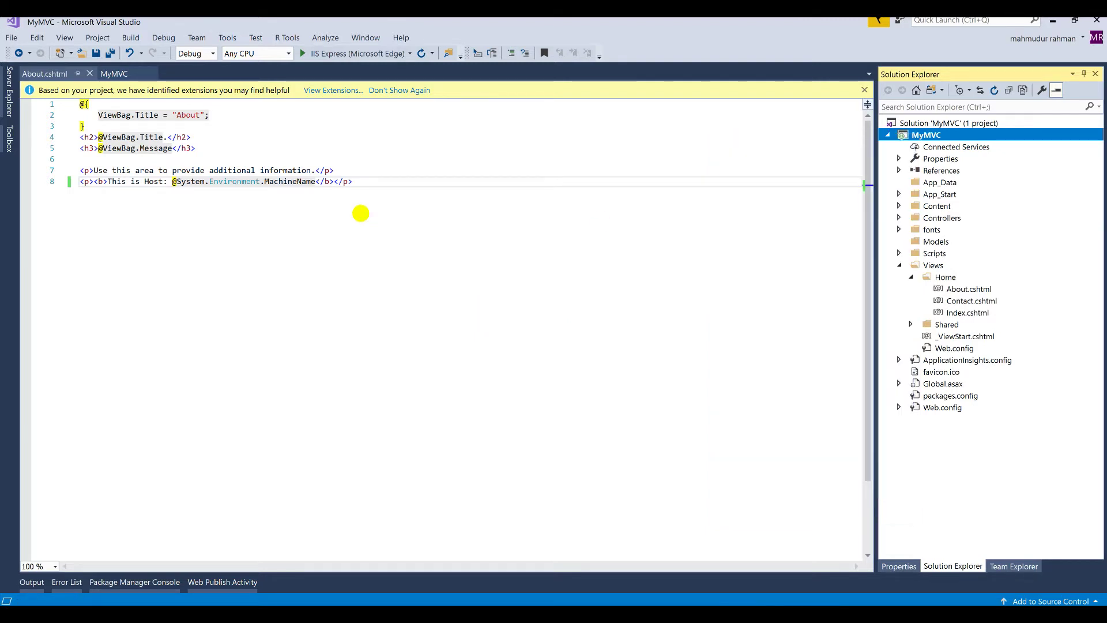
left_click(62, 157)
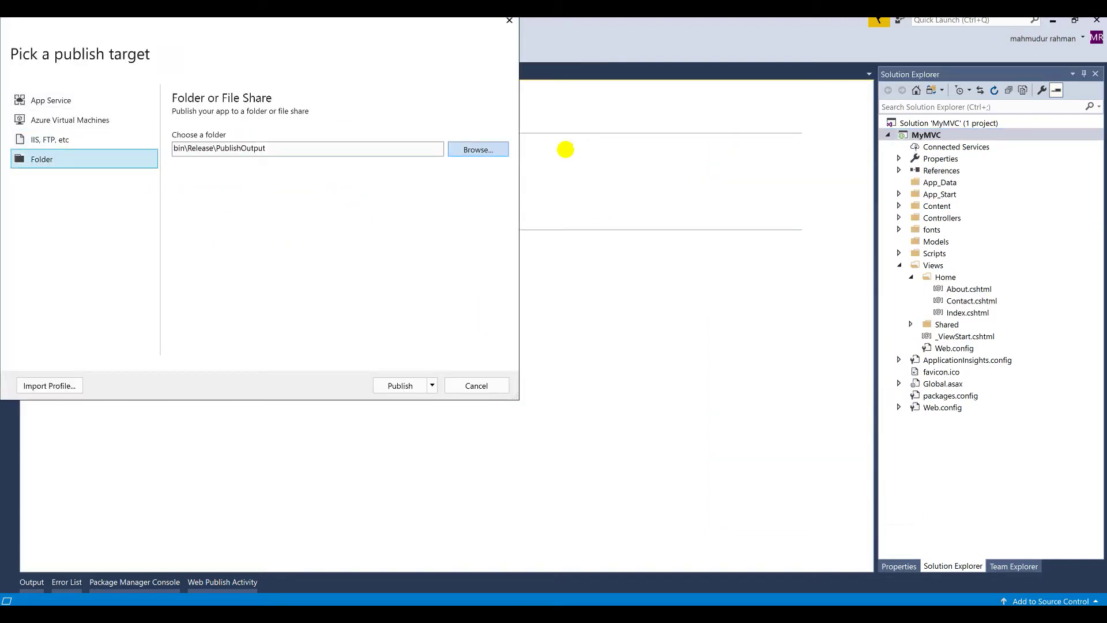
left_click(488, 149)
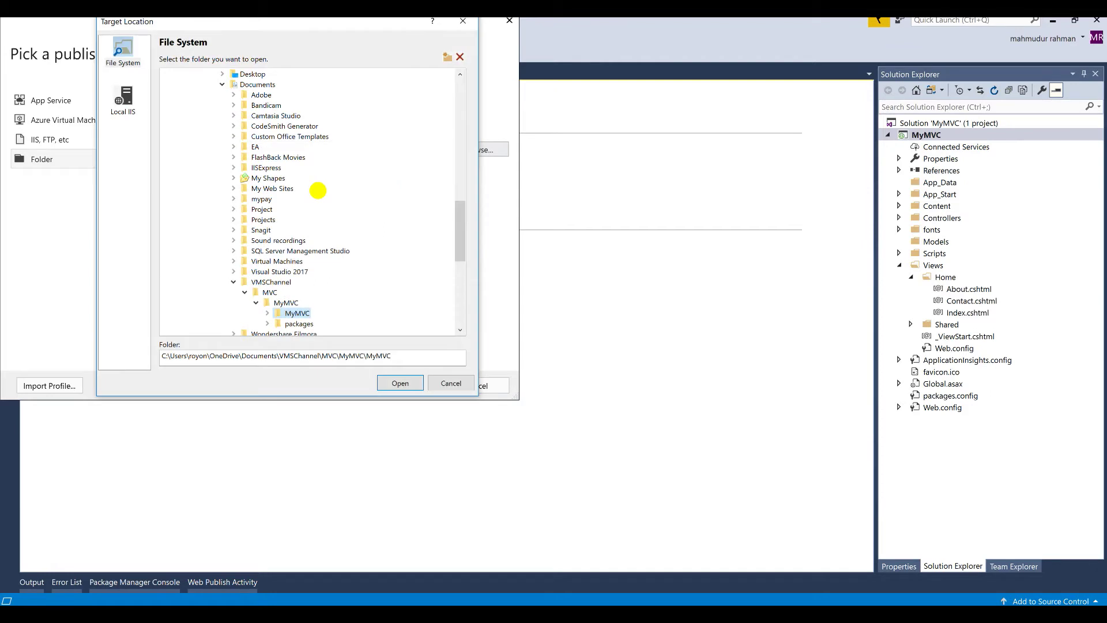
scroll(318, 190, "up", 5)
scroll(318, 190, "down", 8)
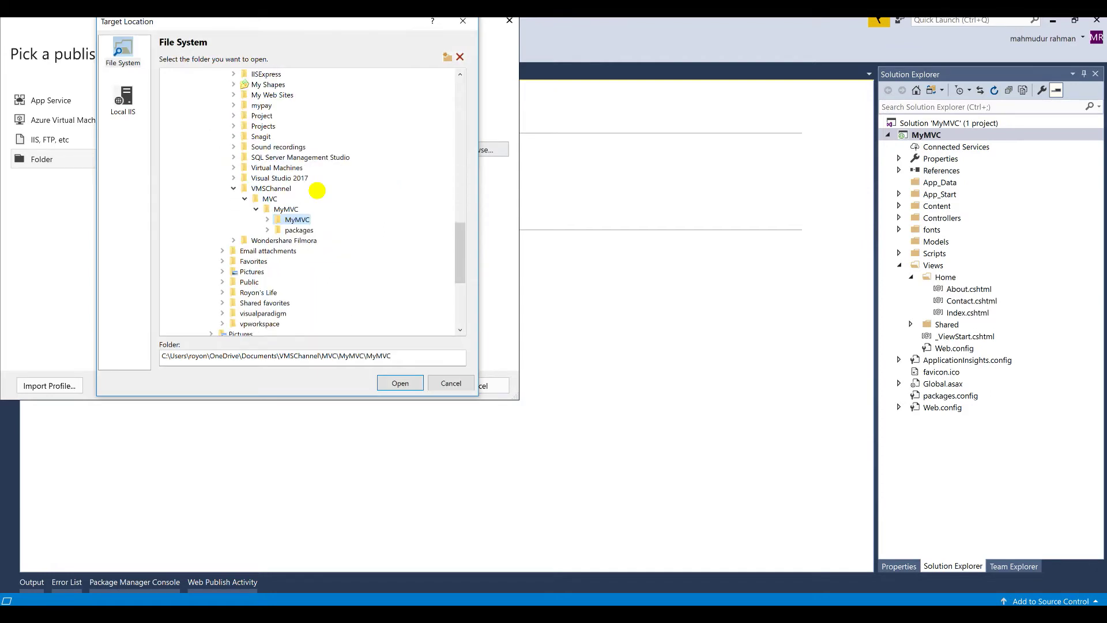
left_click(287, 209)
left_click(266, 198)
scroll(346, 133, "up", 1)
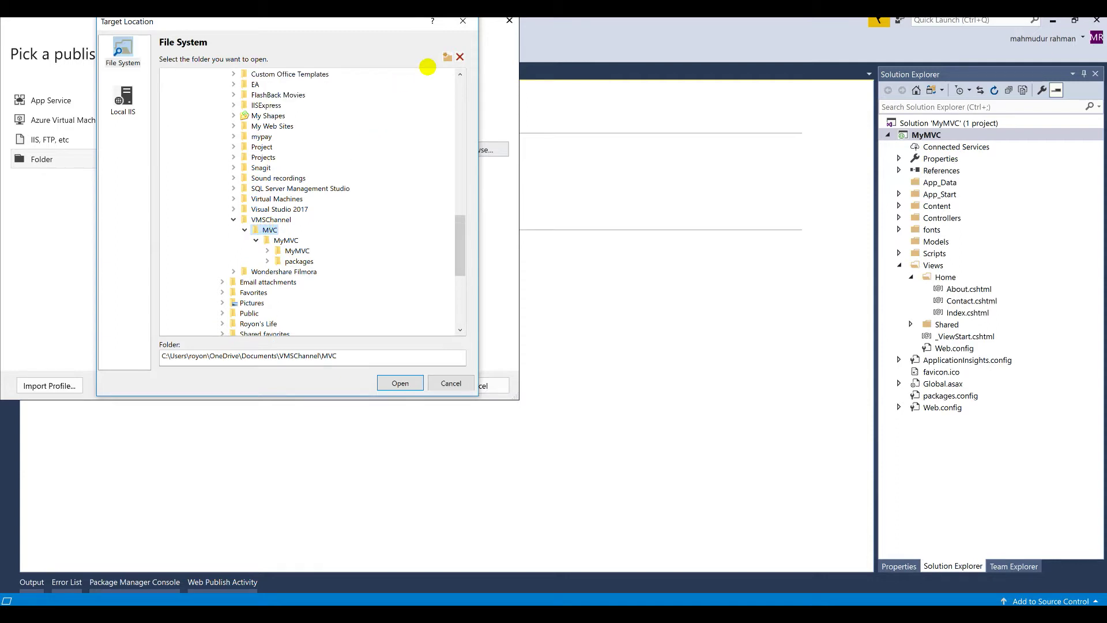
Step: Create a 'WebSite' folder under MVC and publish MyMVC into it
left_click(448, 57)
key("Return")
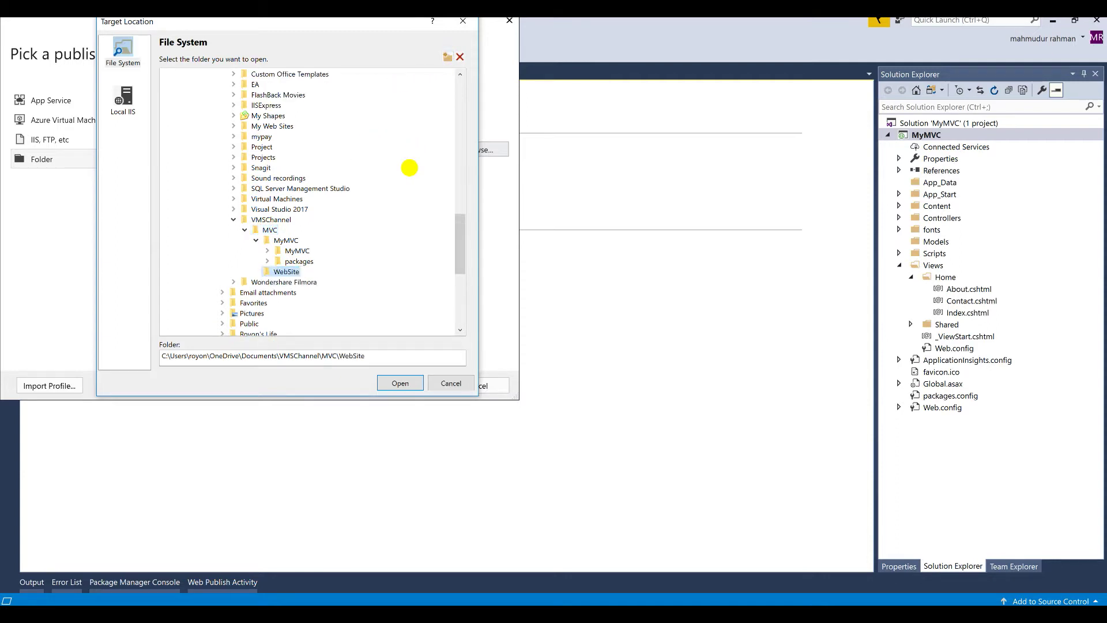
left_click(400, 383)
left_click(399, 383)
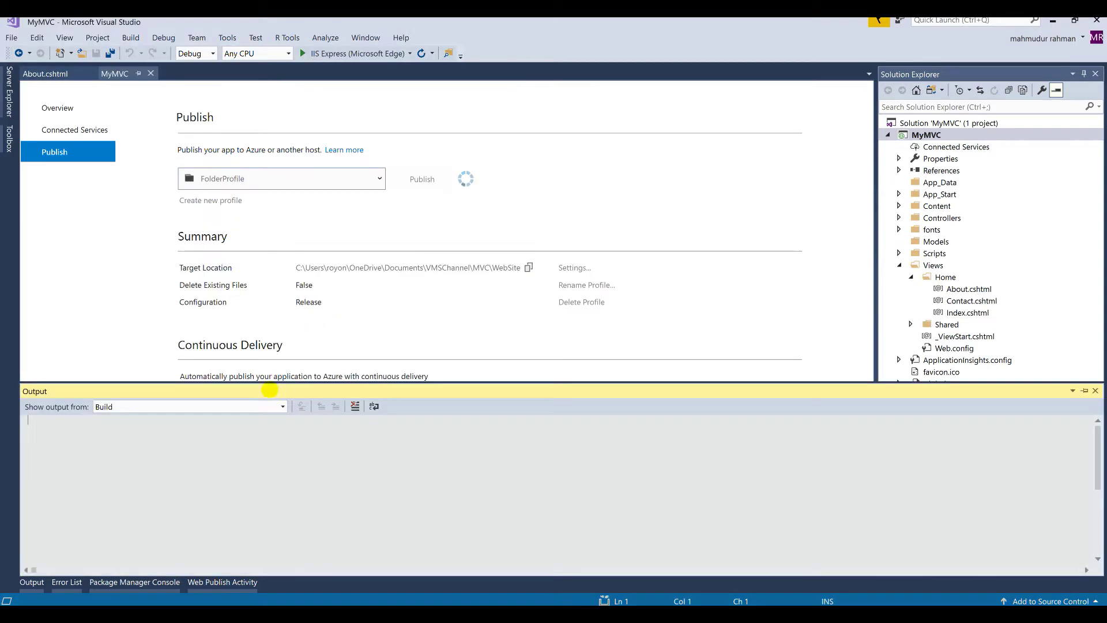
Step: Check the publish output, then select all published items in the WebSite Explorer window
left_click(42, 582)
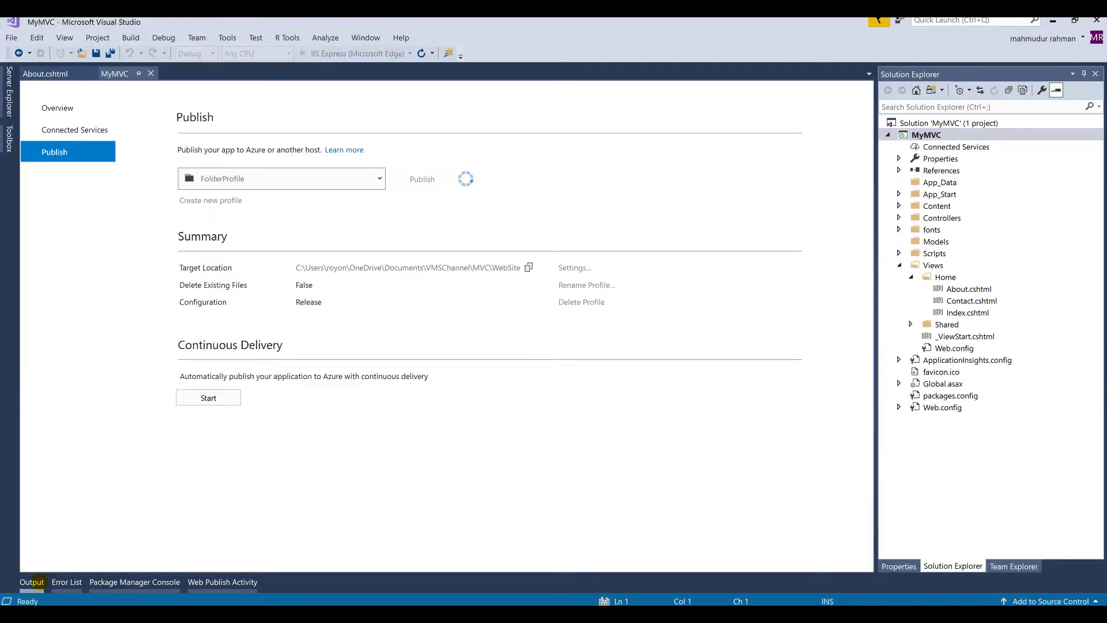
left_click(32, 582)
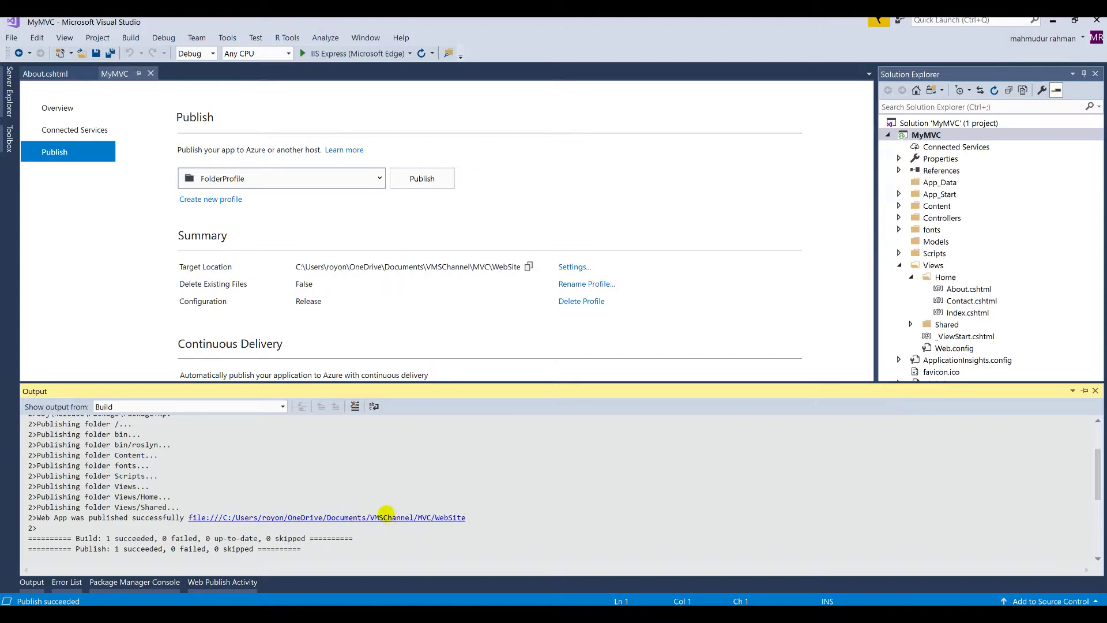
mouse_move(174, 615)
left_click(230, 559)
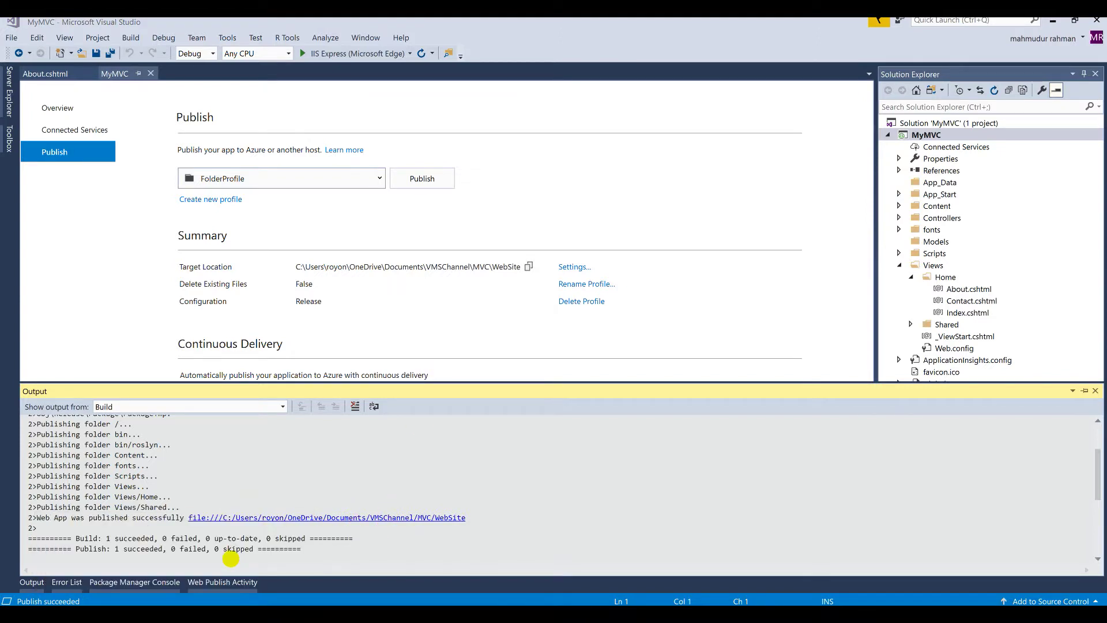
left_click_drag(262, 331, 110, 142)
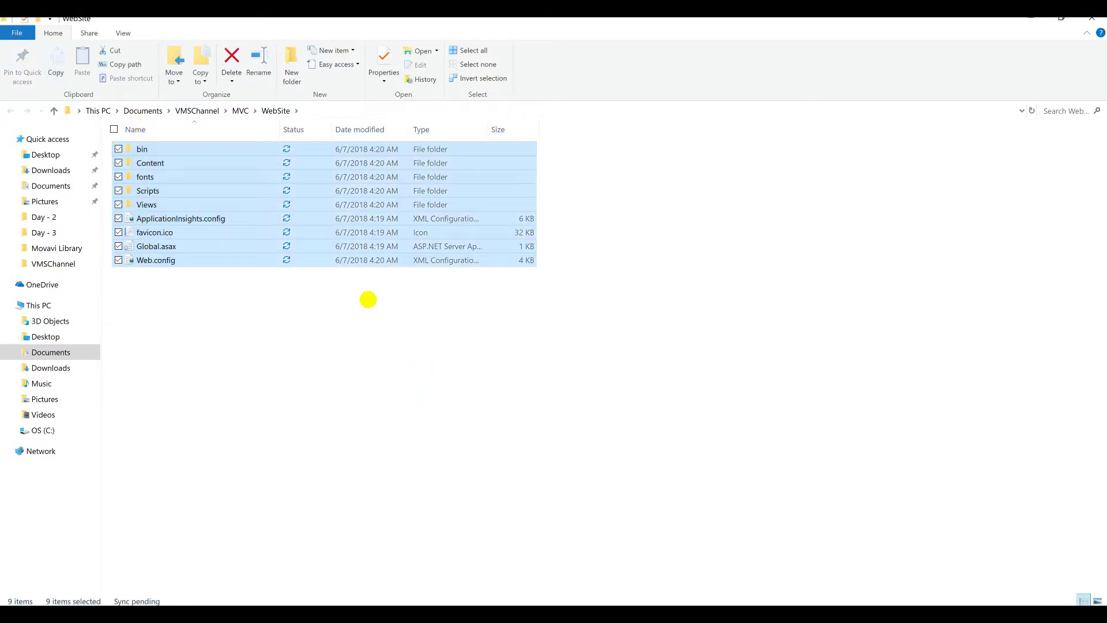
Step: Copy the selected WebSite items and bring up IIS-A's sign-in prompt from the taskbar preview
key("ctrl+c")
left_click(338, 615)
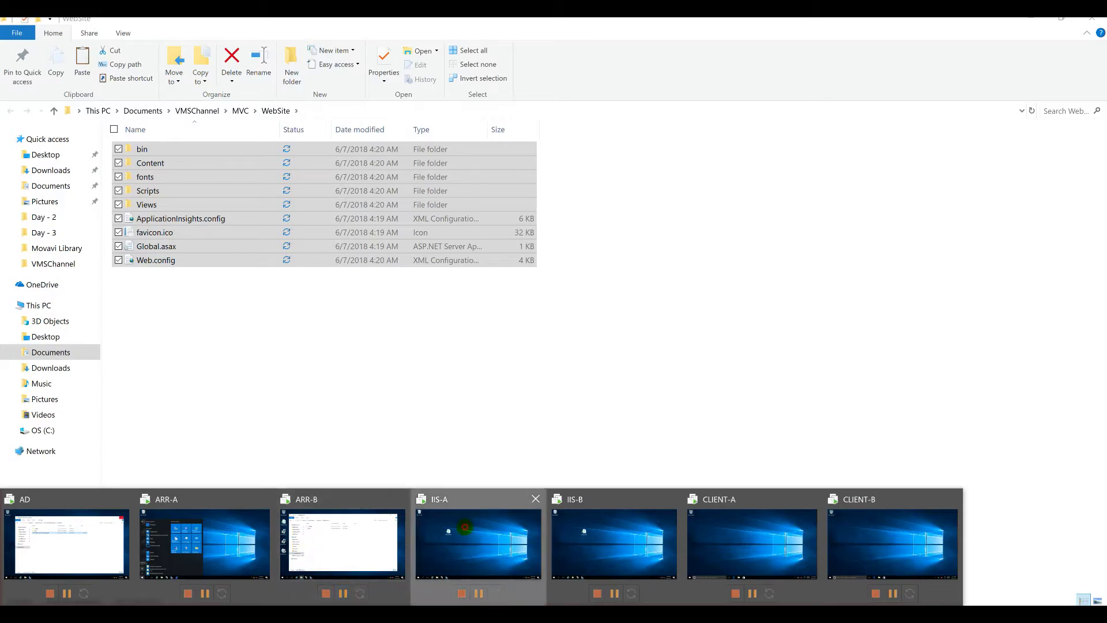
left_click(479, 545)
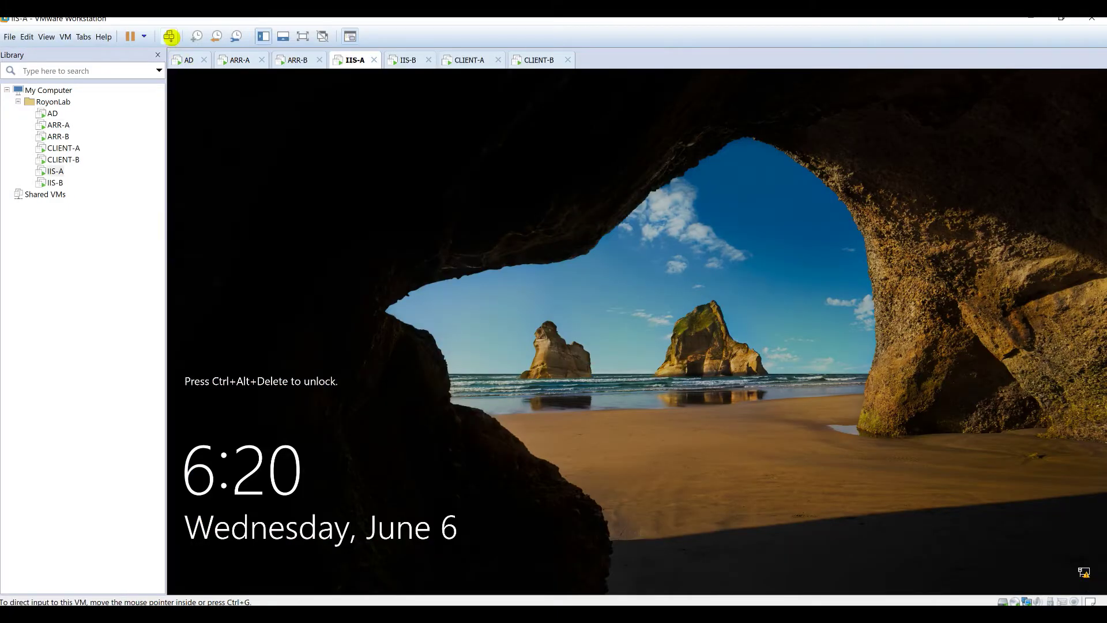
left_click(171, 37)
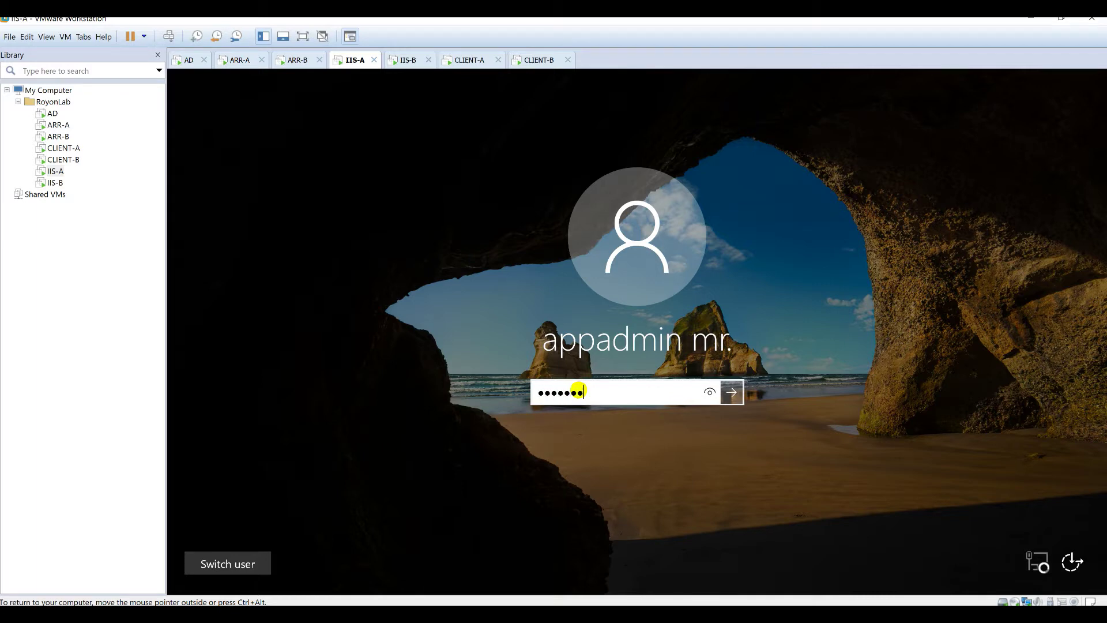
Step: Sign in to IIS-A and explore the Default Web Site folder from IIS Manager
key("Return")
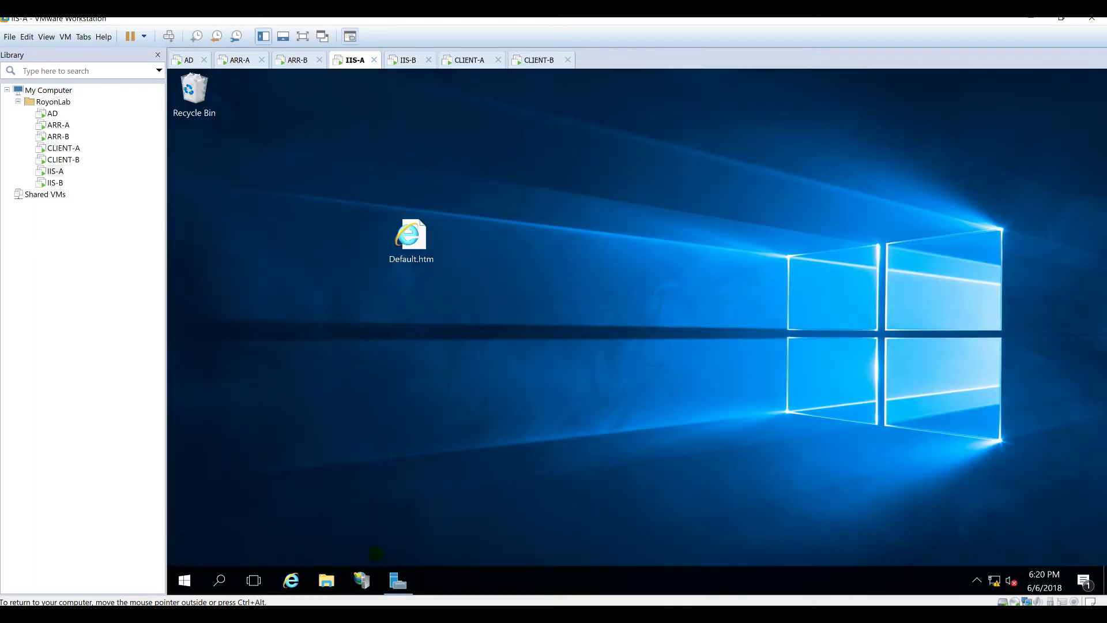
left_click(362, 580)
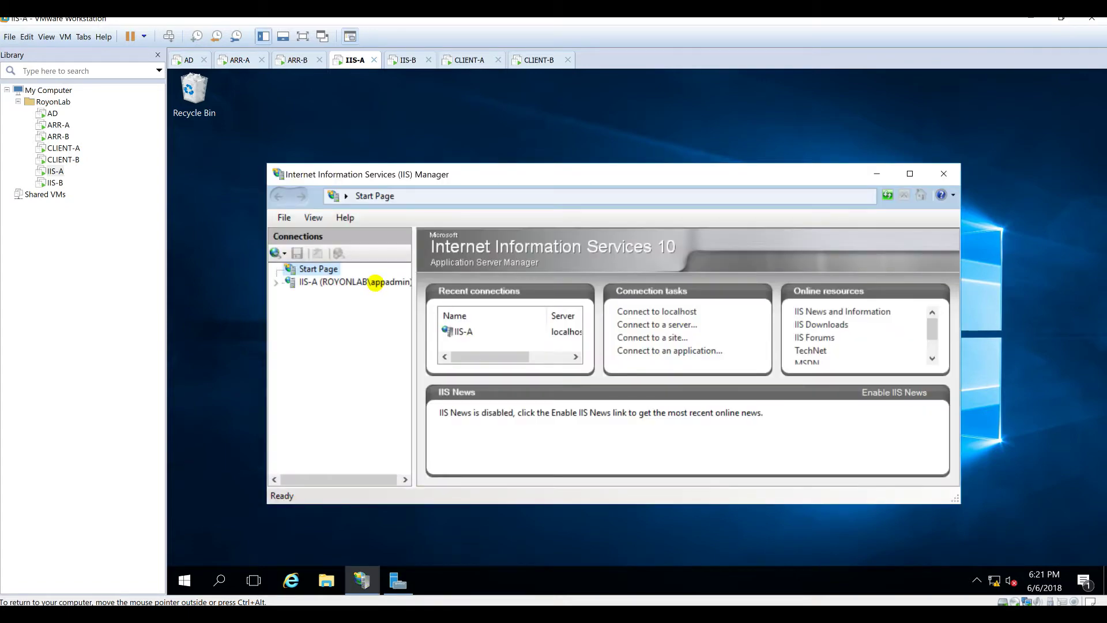
double_click(365, 283)
left_click(314, 307)
right_click(330, 323)
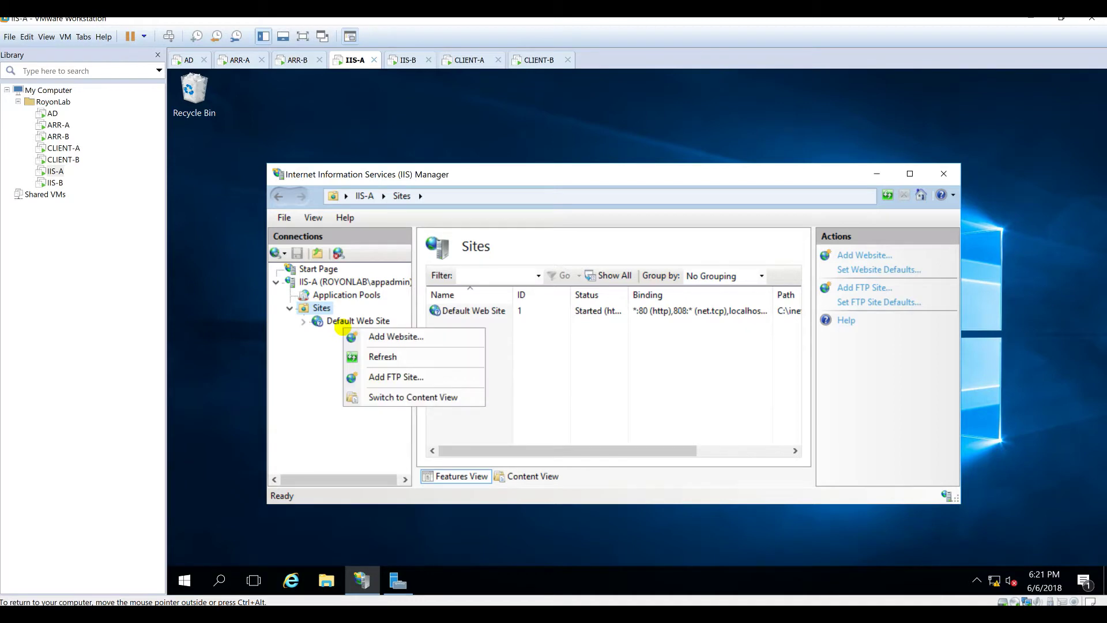
left_click(346, 322)
right_click(346, 324)
left_click(385, 333)
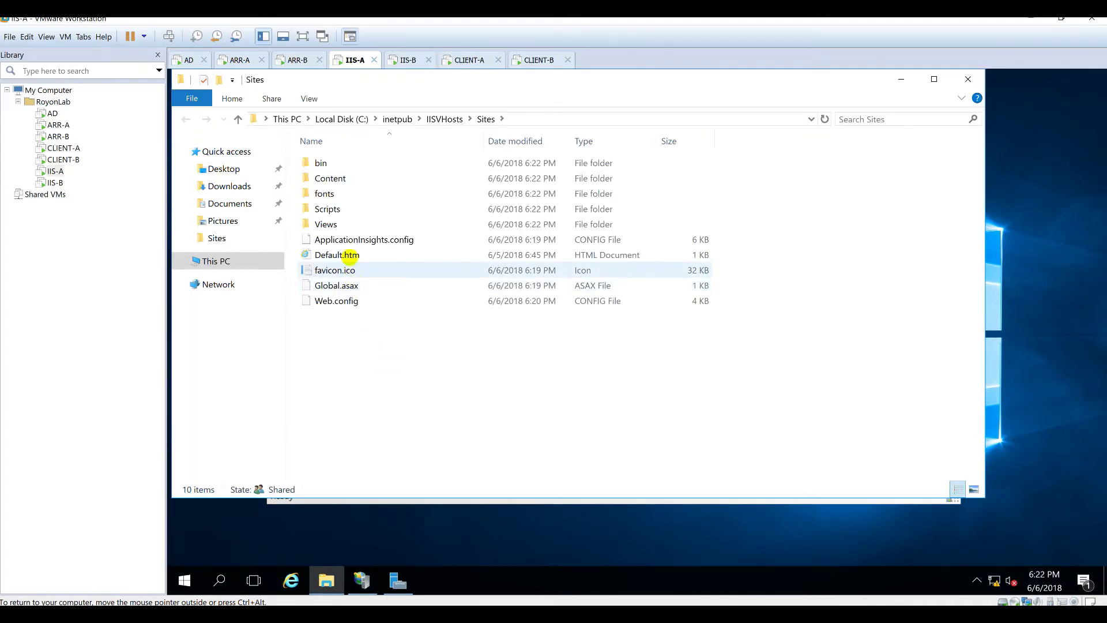
Step: Delete Default.htm with administrator permission, then move to the IIS-B machine
left_click(348, 255)
key("Delete")
left_click(412, 346)
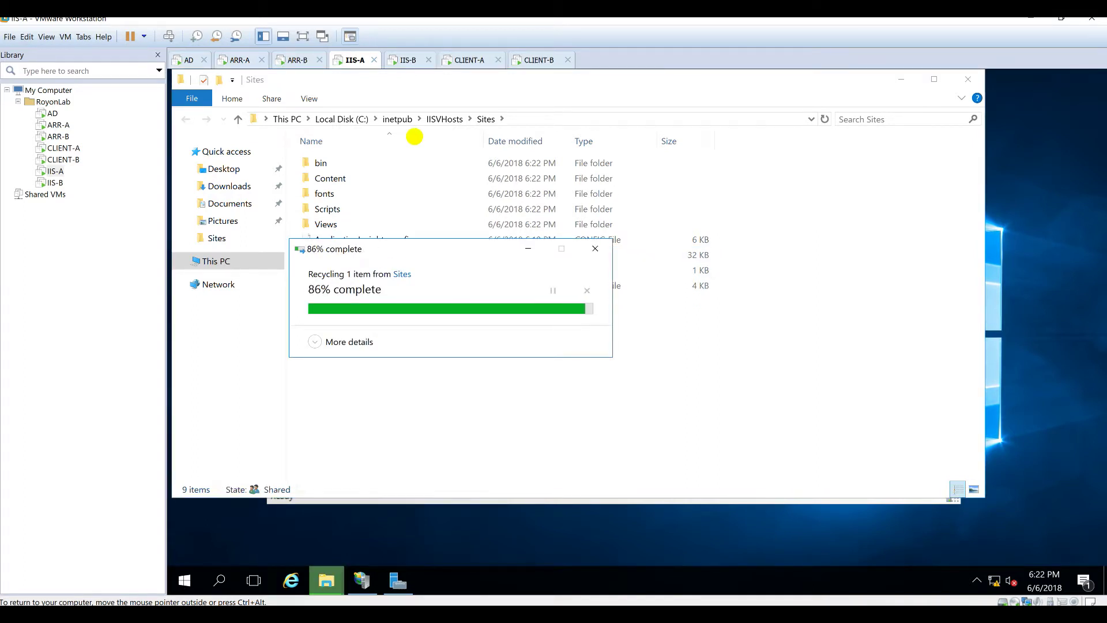
left_click(404, 60)
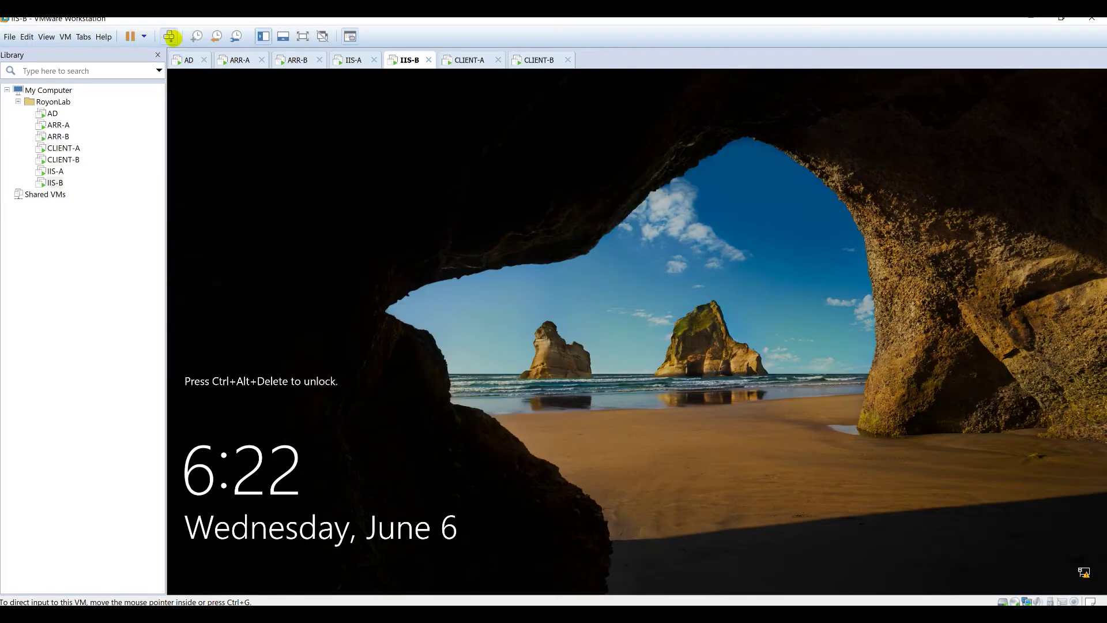
Step: Sign in to IIS-B, browse to C:\inetpub\IISVHosts\Sites, then switch to CLIENT-A
left_click(169, 36)
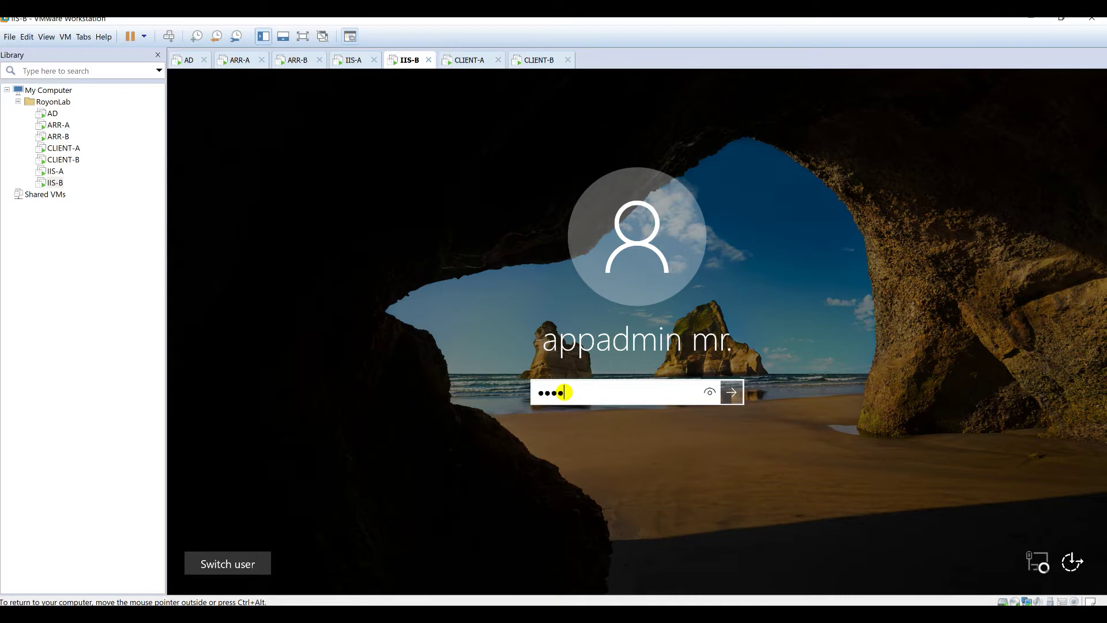
key("Return")
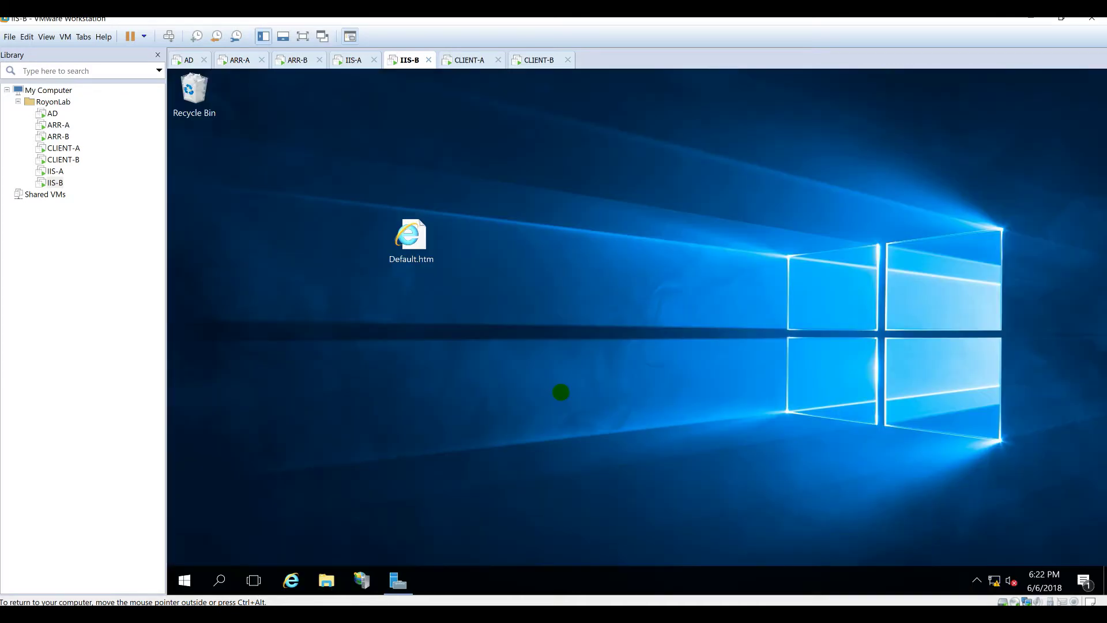
key("super+e")
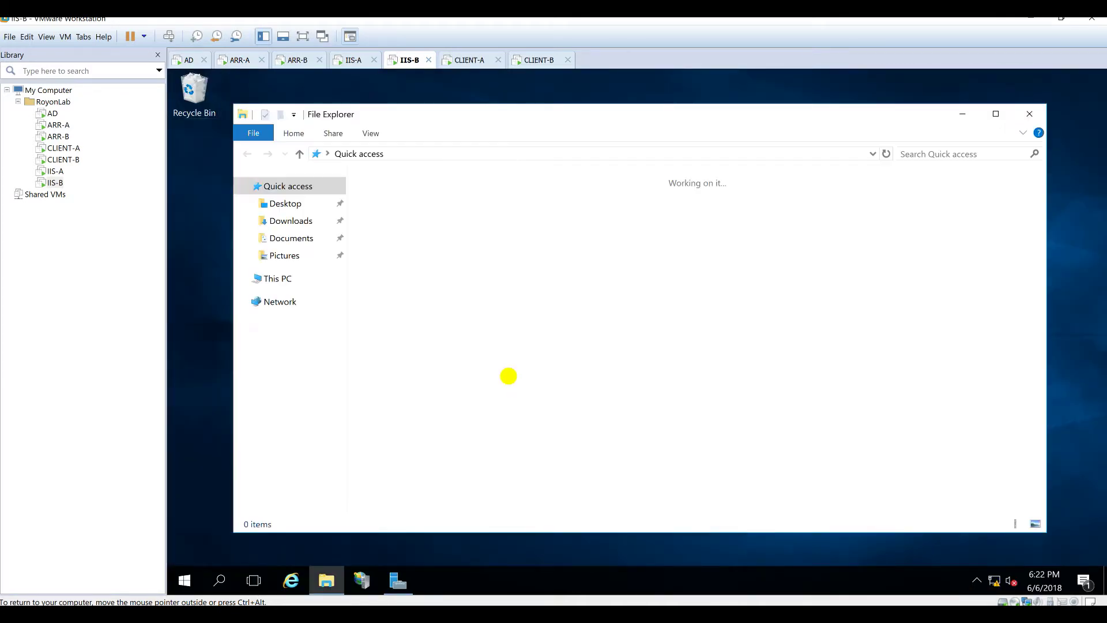
left_click(287, 278)
double_click(447, 293)
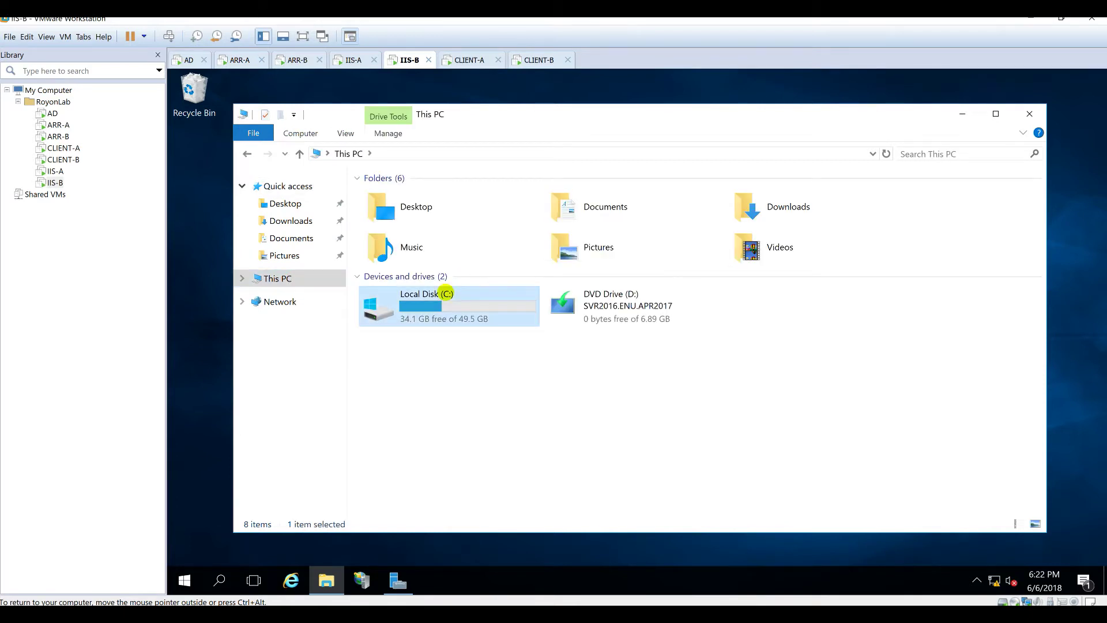
double_click(408, 198)
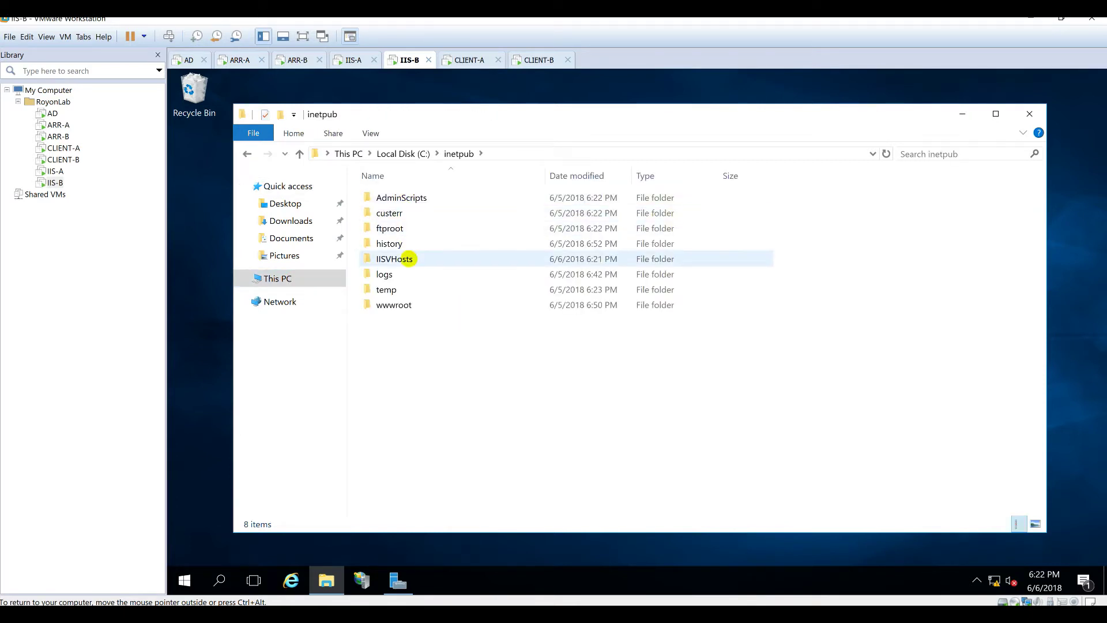
double_click(404, 258)
double_click(412, 214)
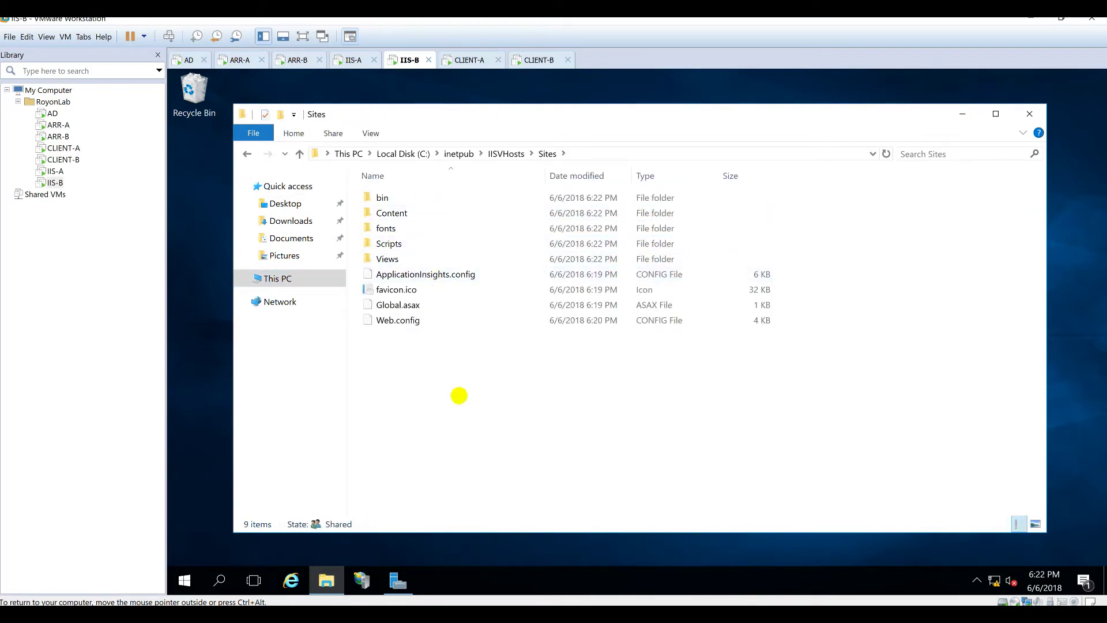
left_click(469, 60)
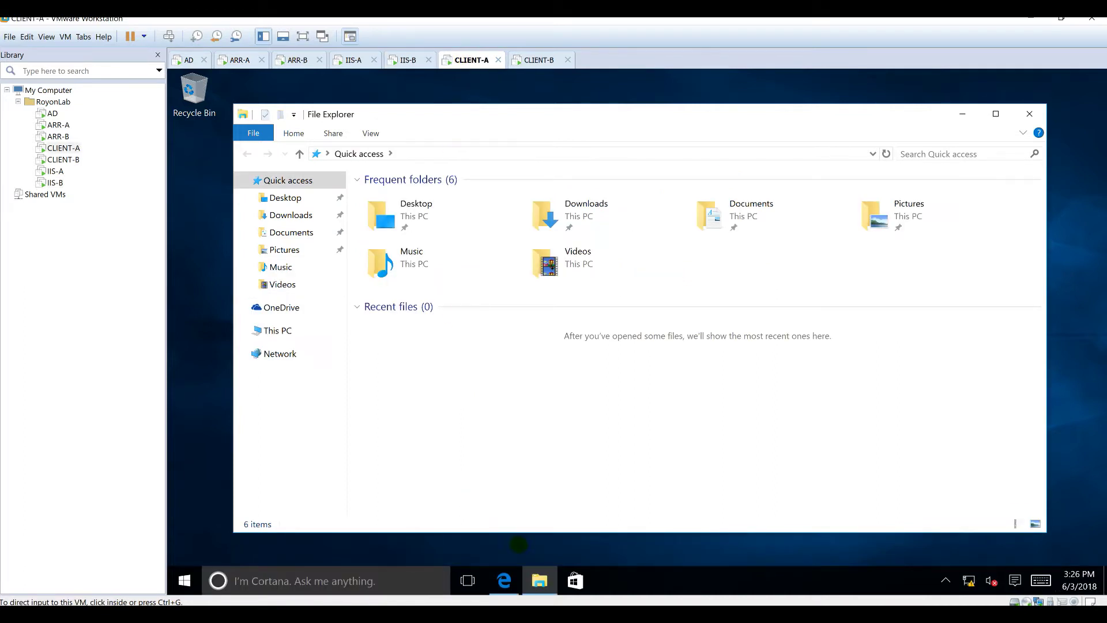
mouse_move(504, 581)
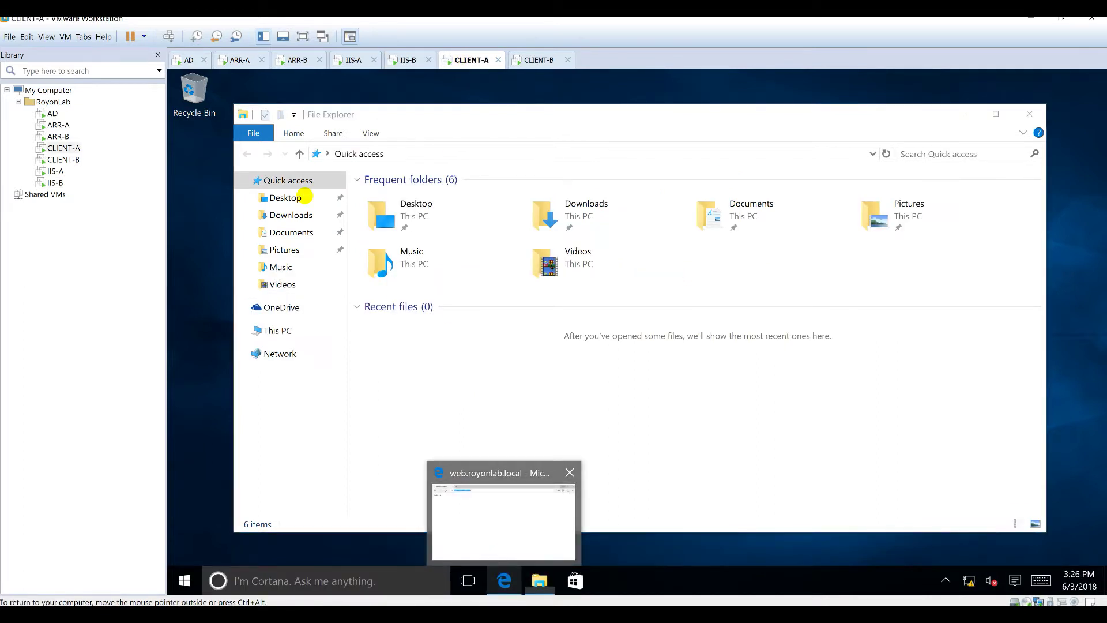
left_click(504, 522)
left_click(454, 108)
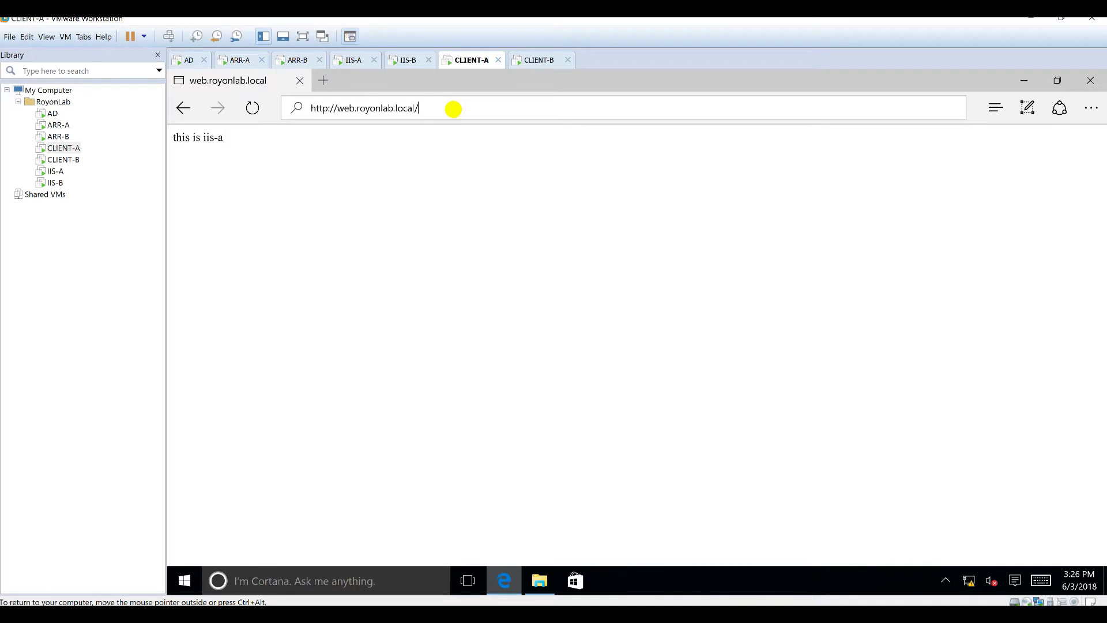
key("Return")
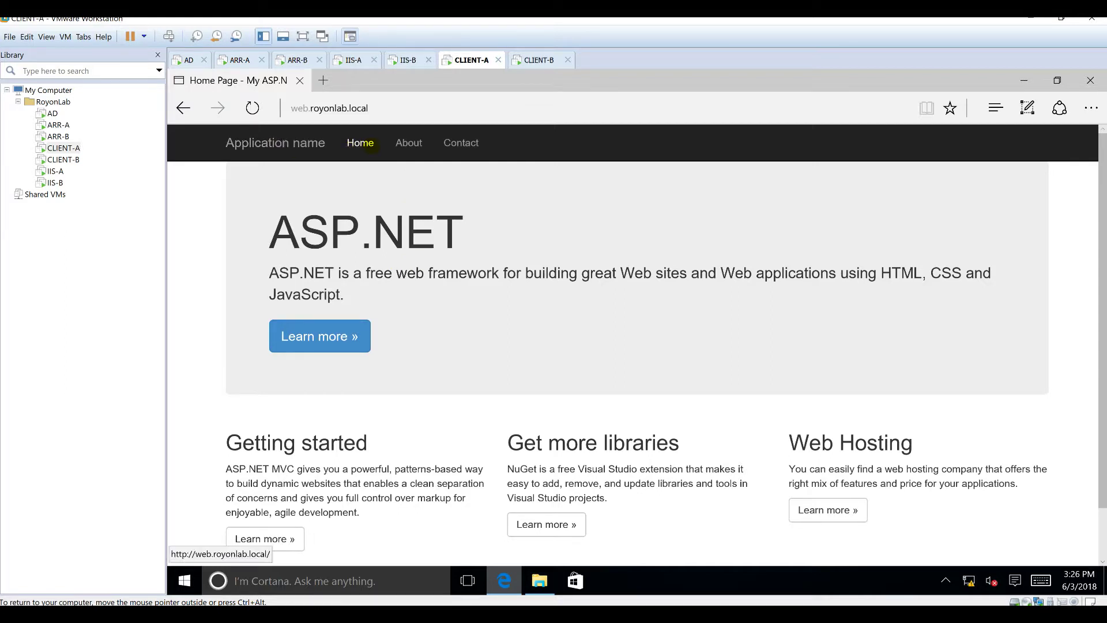
Step: Open the About page showing 'This is Host: IIS-A' and check ARR-A's Wireshark capture
left_click(400, 144)
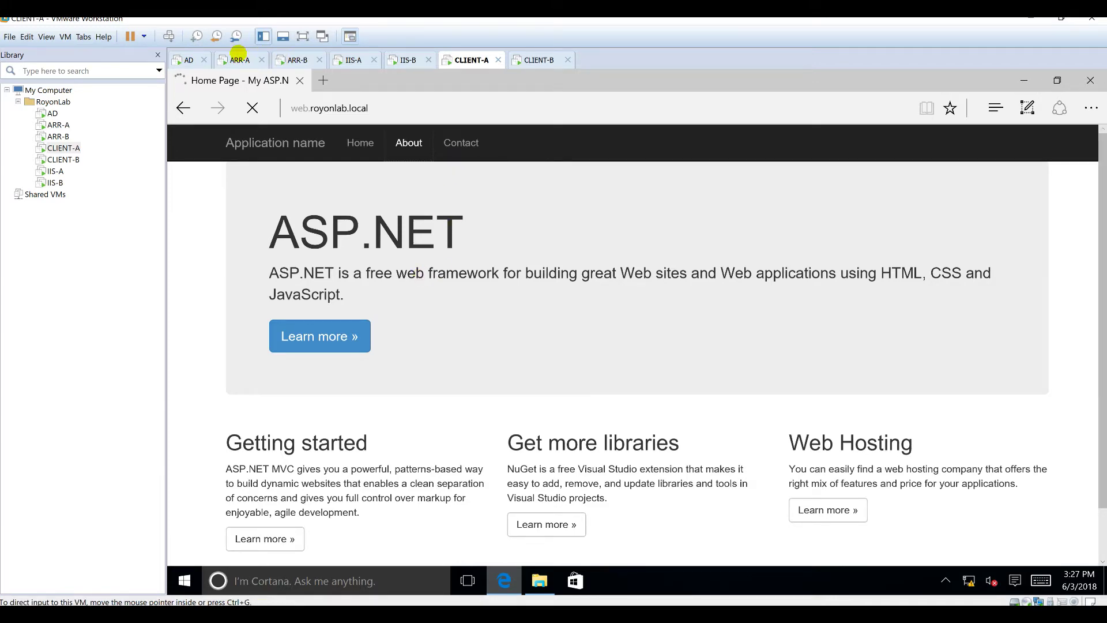
left_click(235, 57)
left_click(434, 580)
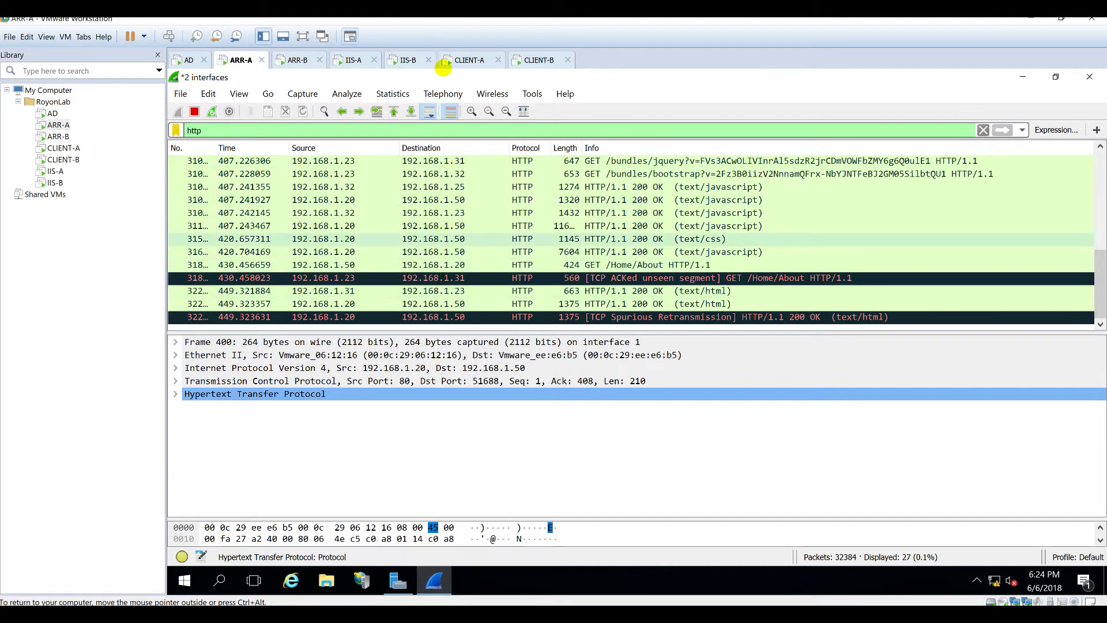
left_click(469, 60)
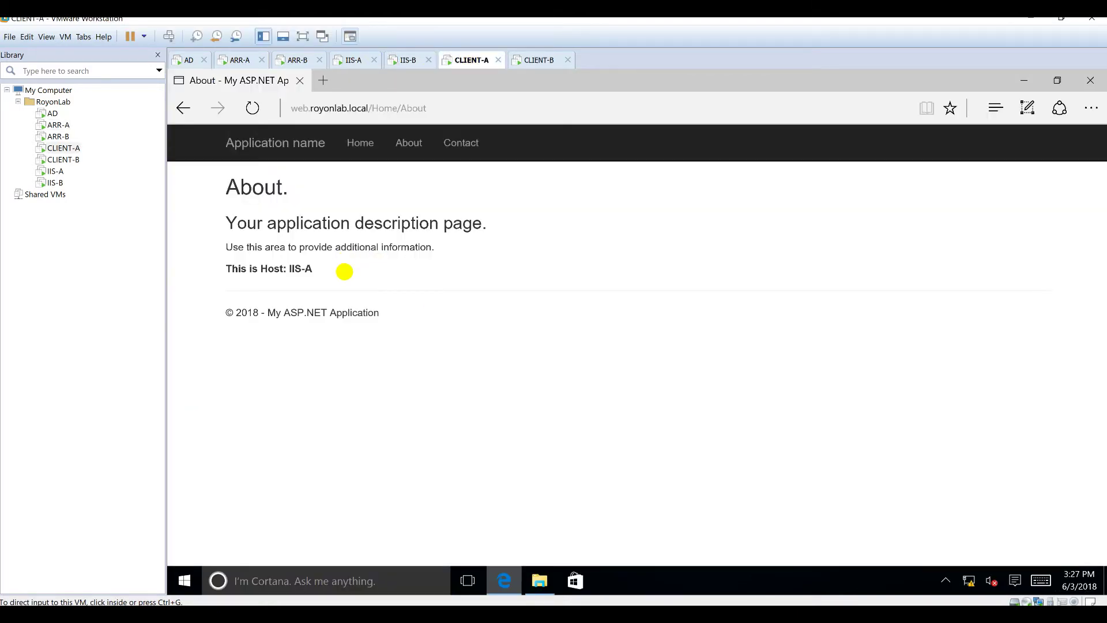
left_click_drag(227, 271, 353, 271)
left_click(353, 271)
Step: Refresh the About page repeatedly to see the host alternate, then switch to AD
left_click(251, 108)
left_click(251, 108)
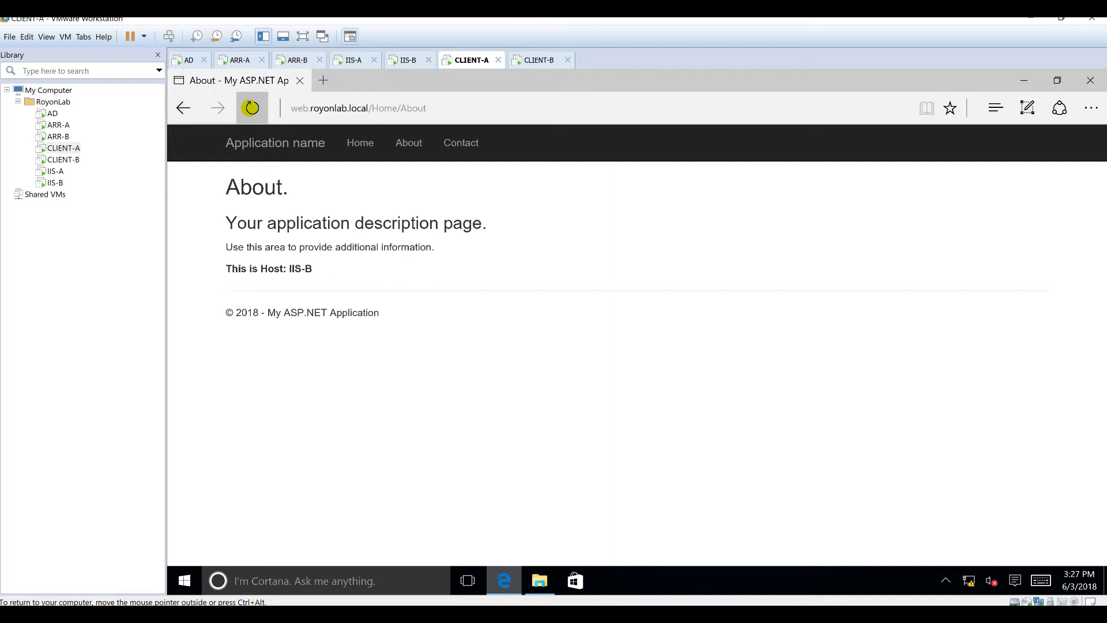
left_click_drag(226, 268, 350, 271)
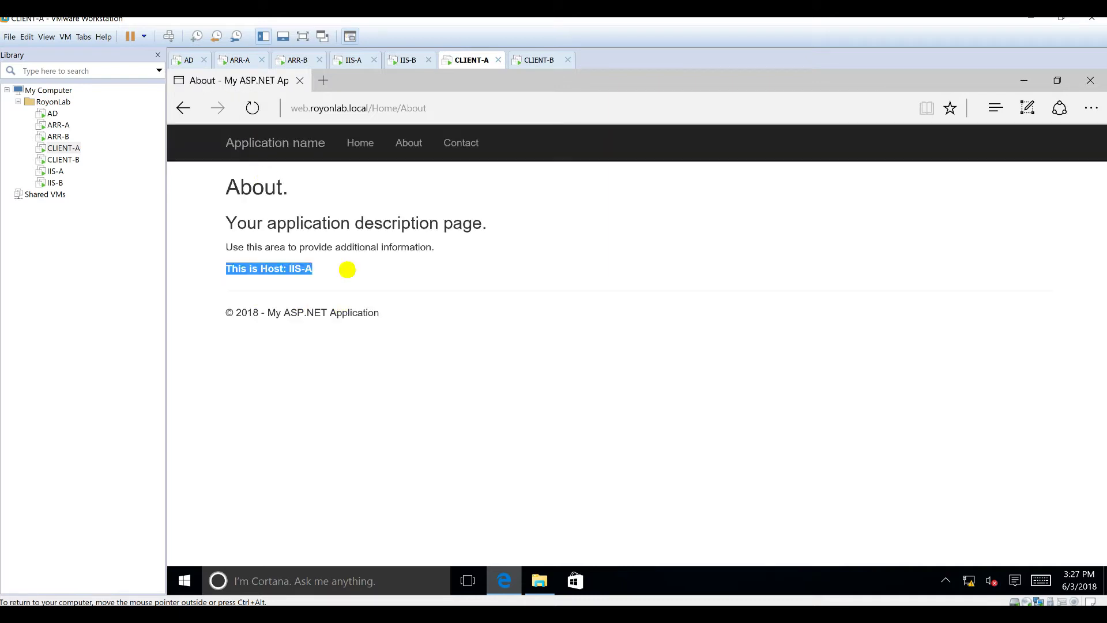
left_click(252, 108)
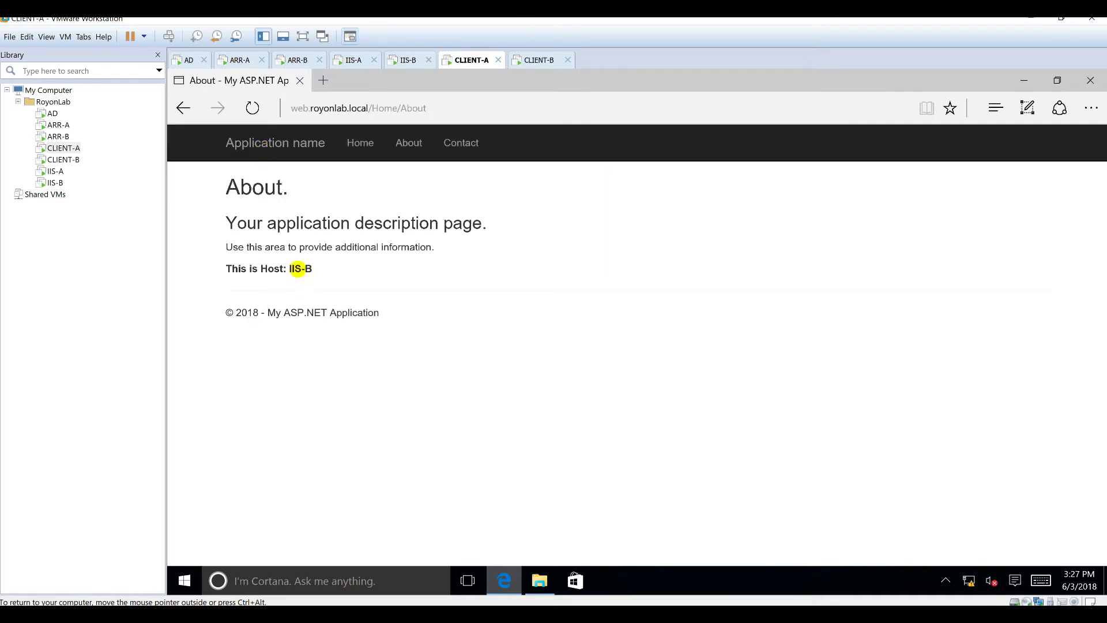
left_click(251, 103)
left_click(186, 60)
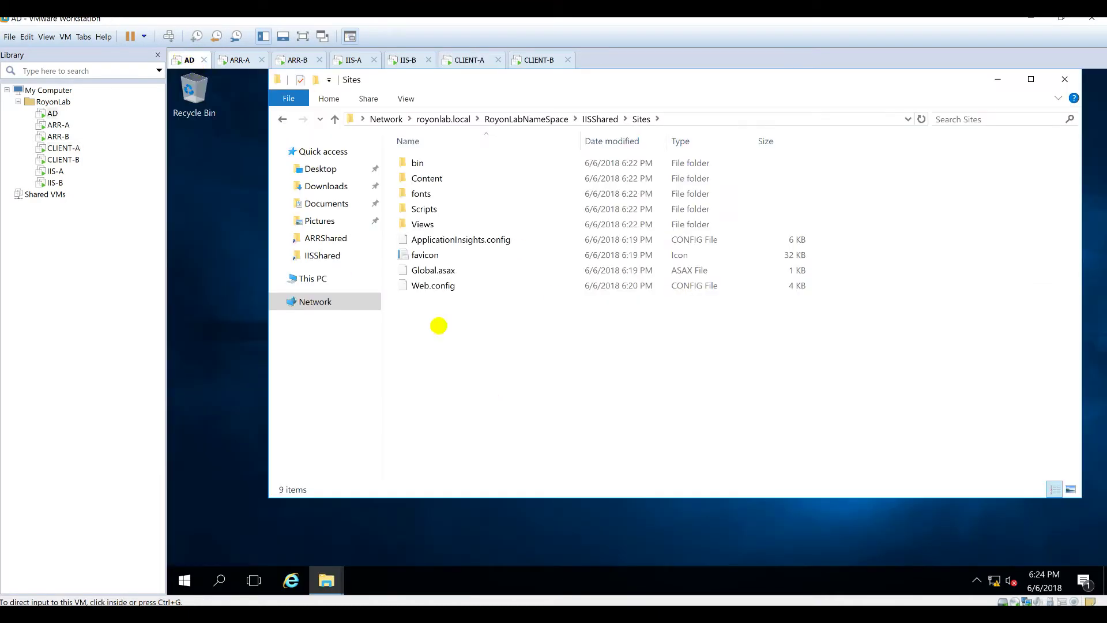
Step: On ARR-A, stop Wireshark and start a fresh capture without saving old packets
left_click(240, 57)
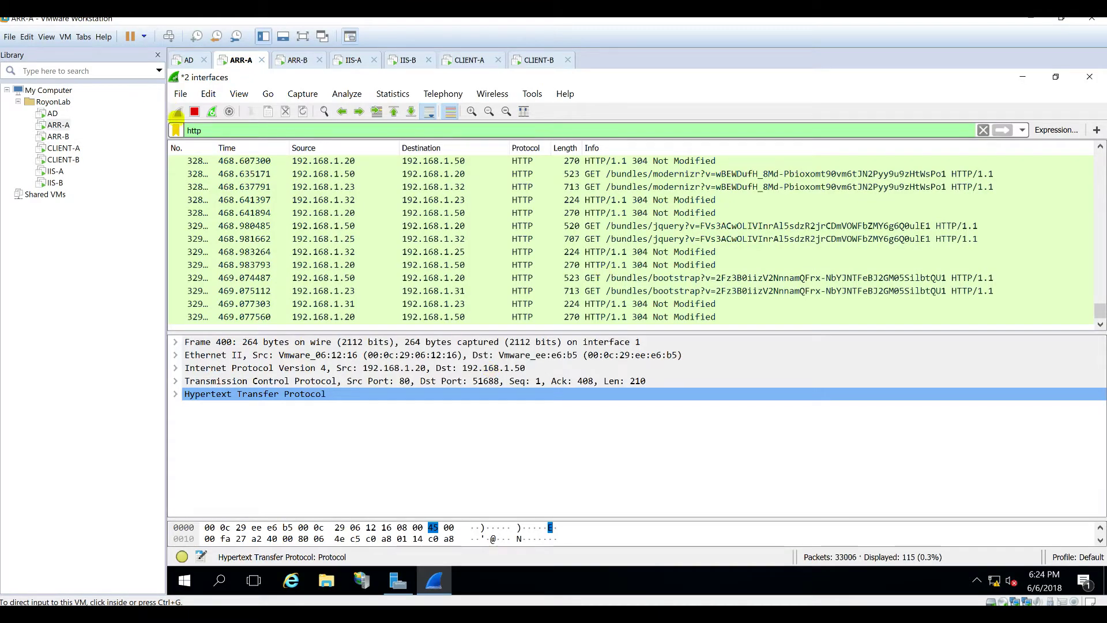
left_click(195, 112)
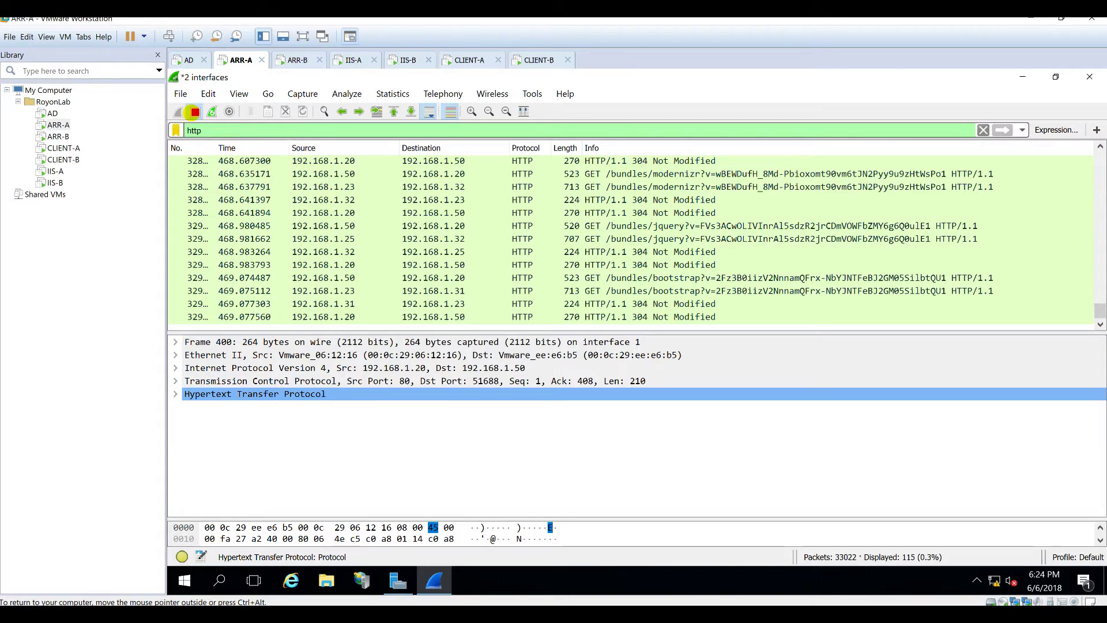
left_click(179, 112)
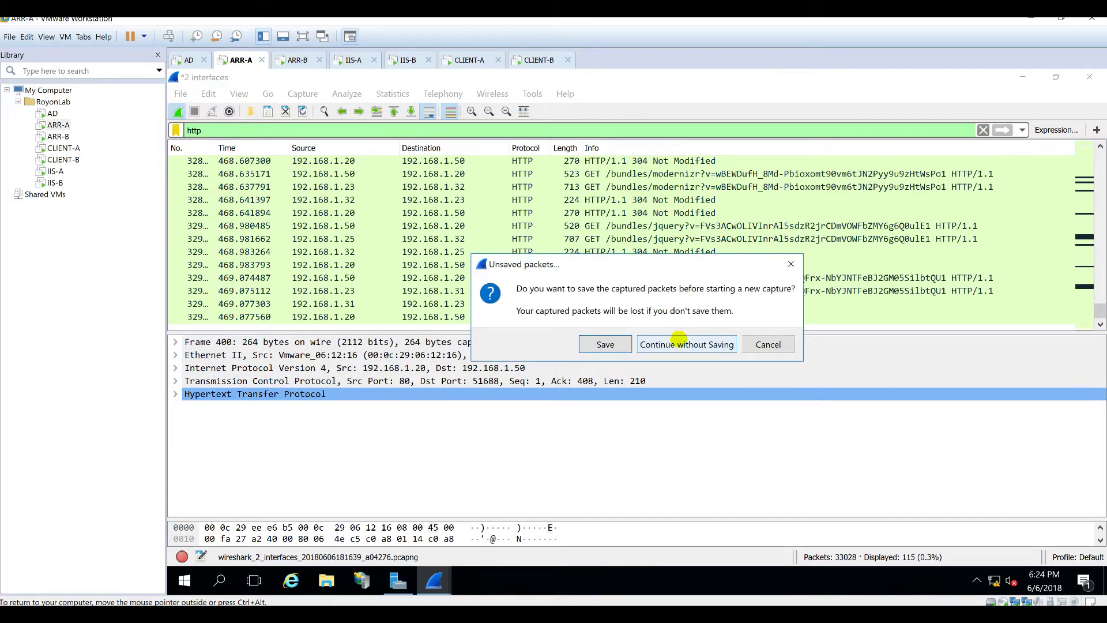
left_click(663, 341)
Step: Re-request the About page from CLIENT-A's Edge, then stop the ARR-A capture
left_click(468, 60)
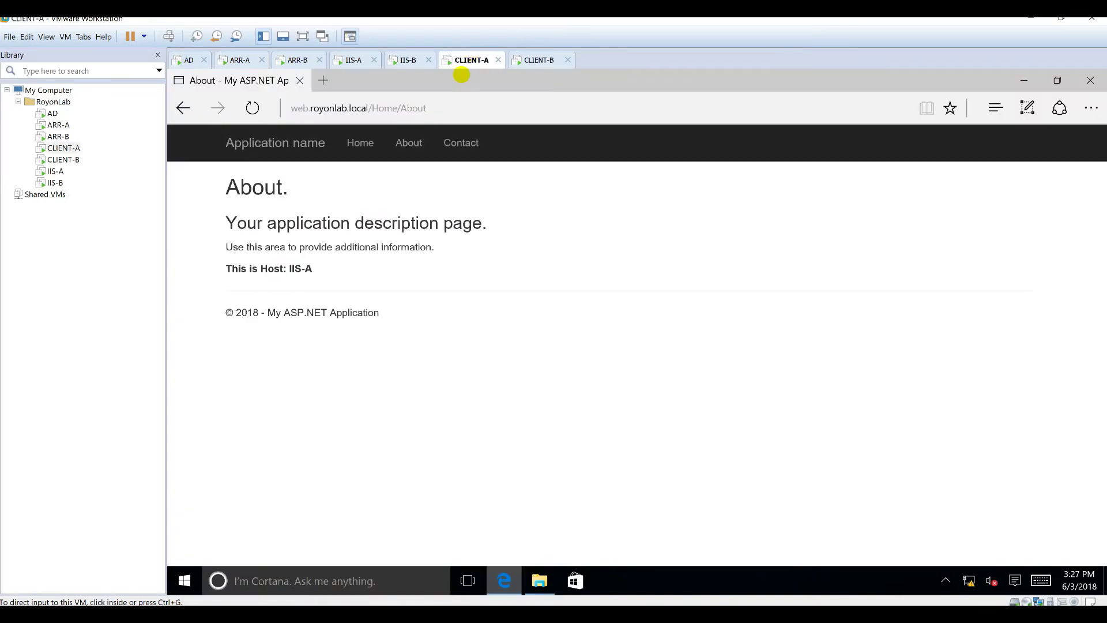
left_click(444, 109)
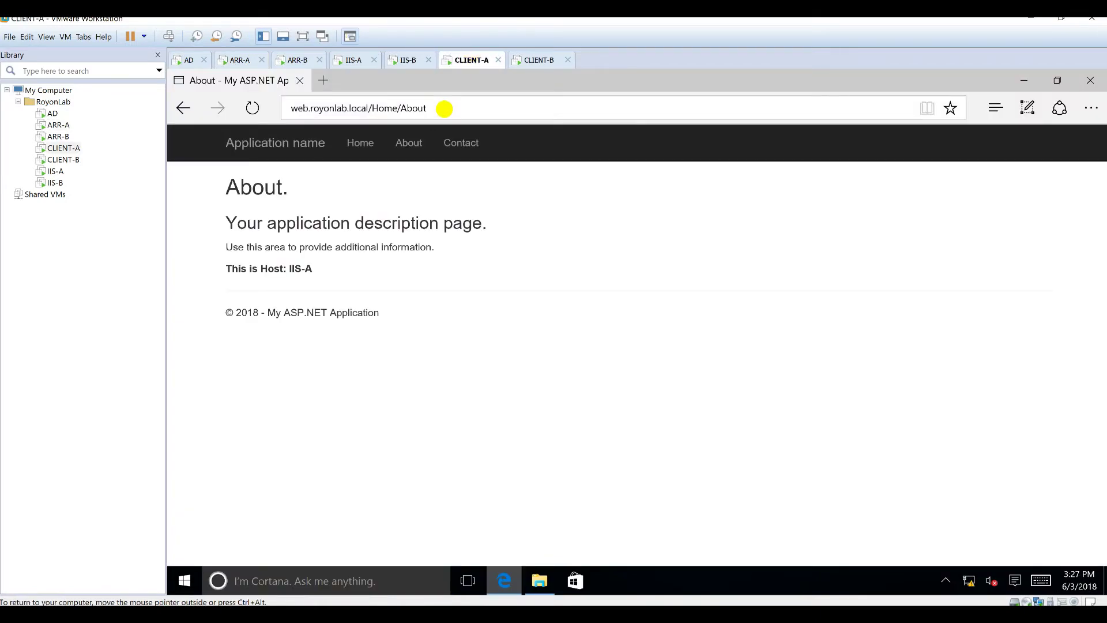
left_click(445, 109)
key("Return")
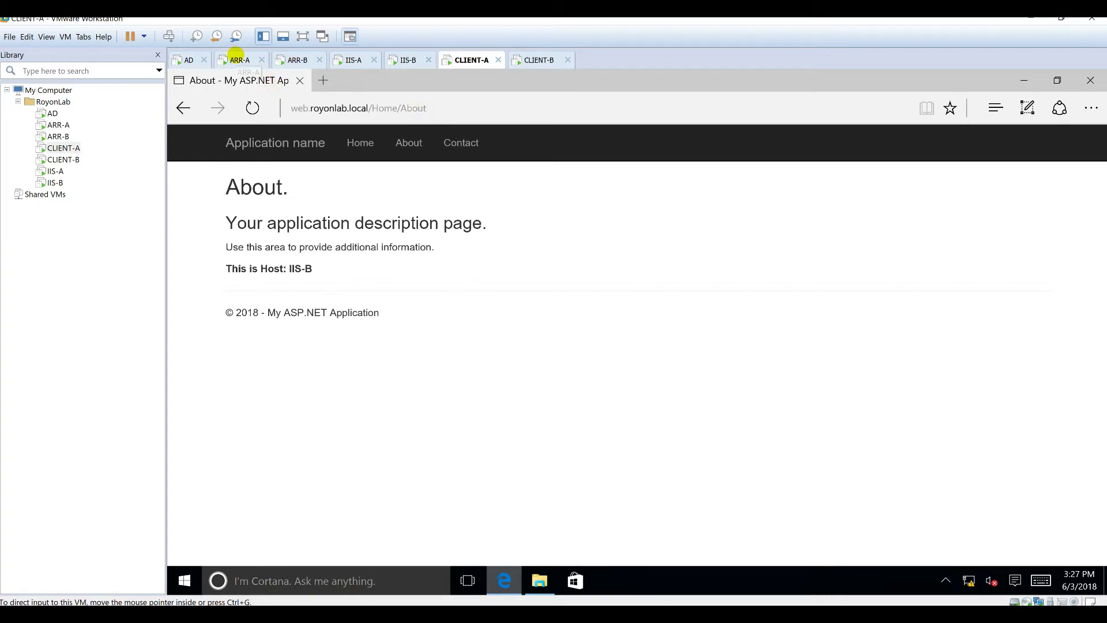
left_click(238, 58)
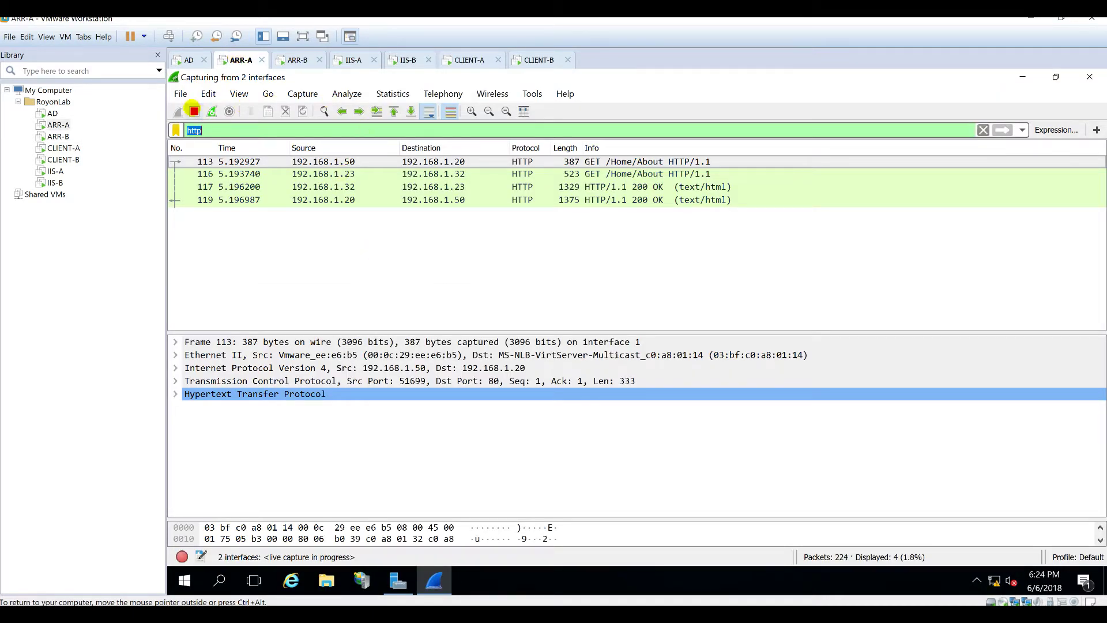
left_click(194, 112)
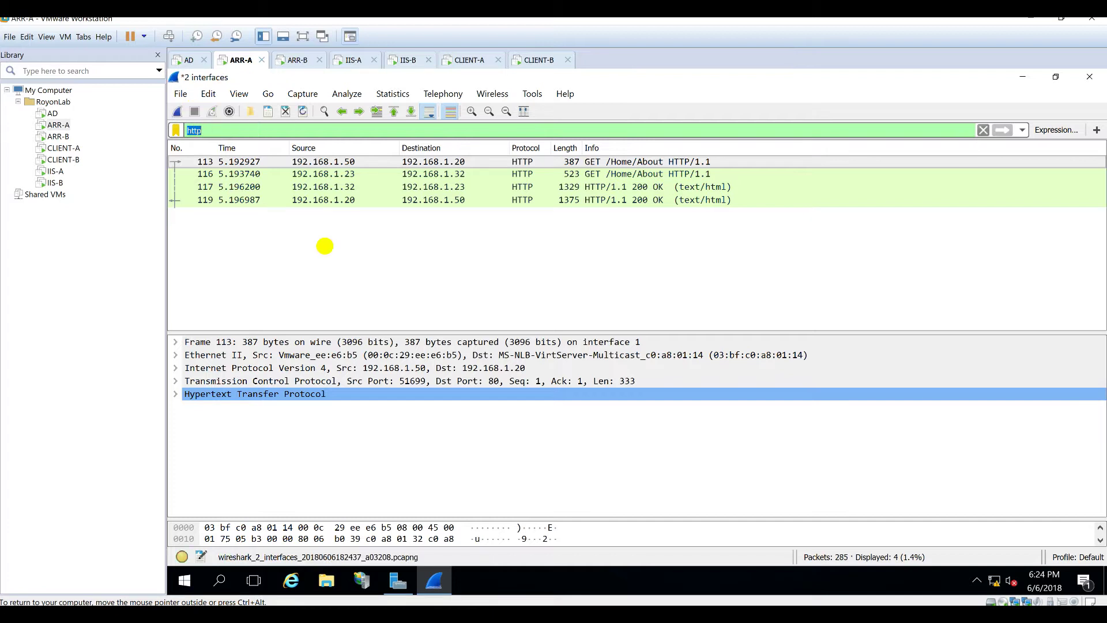
Step: Select the GET /Home/About packet, then expand the 200 OK response's line-based text data
left_click(356, 161)
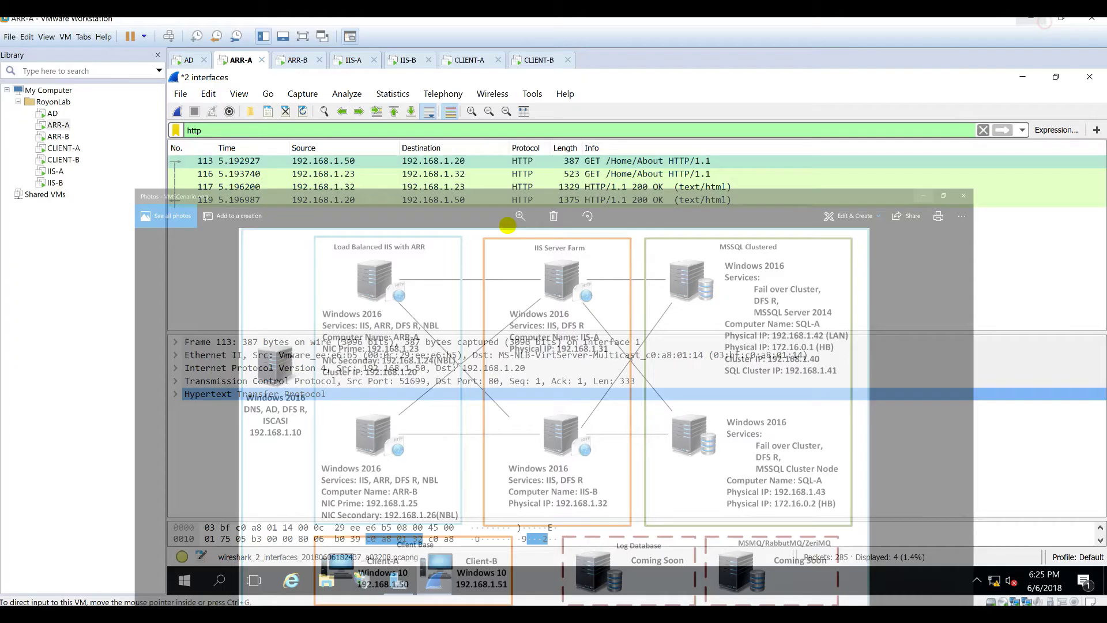
left_click(1041, 20)
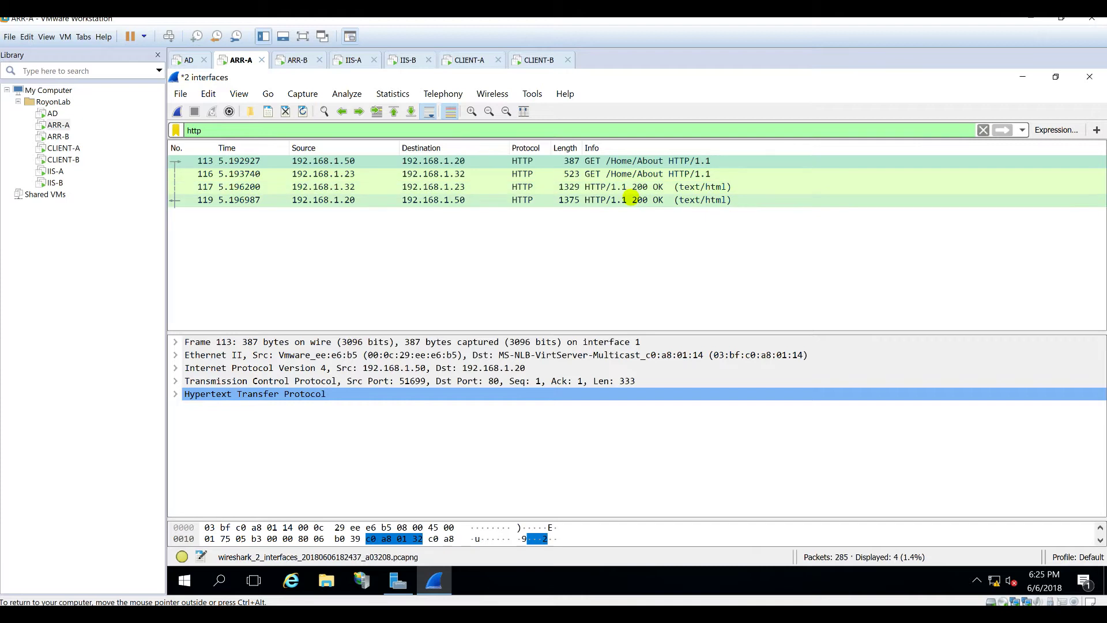
left_click(313, 200)
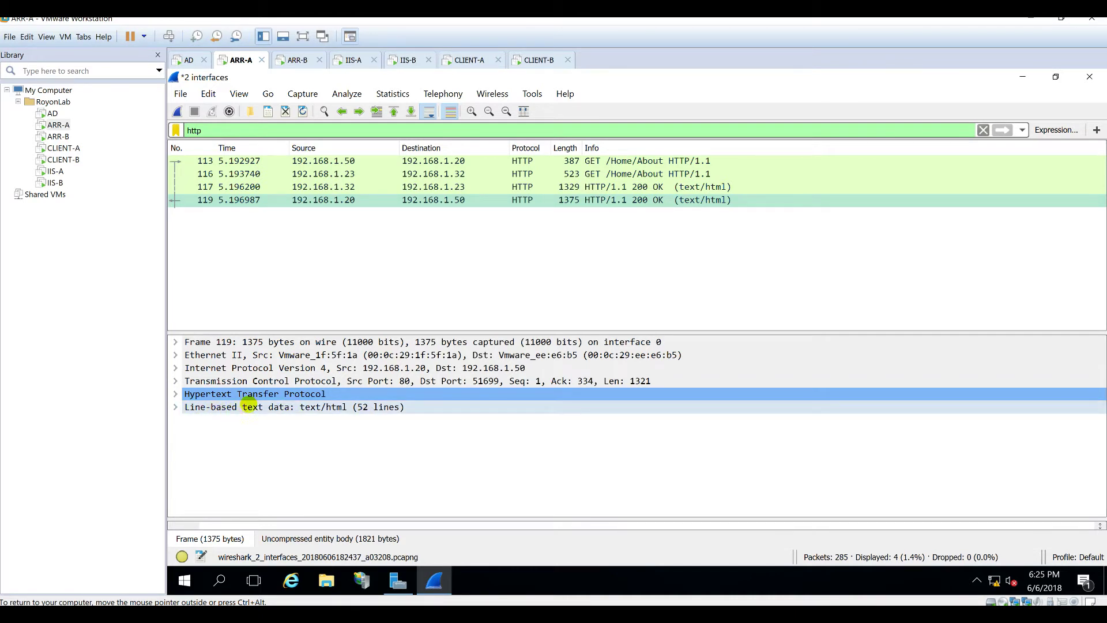
left_click(174, 406)
Step: Locate the 'This is Host: IIS-B' line in the response HTML, then return to CLIENT-A
scroll(346, 435, "down", 1)
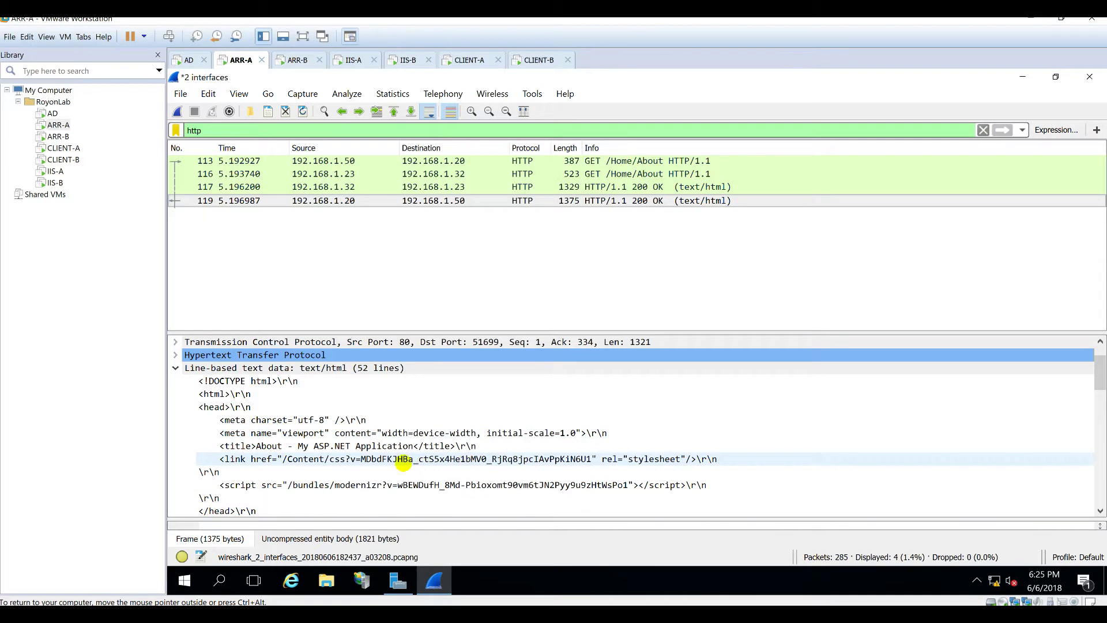
scroll(272, 479, "down", 3)
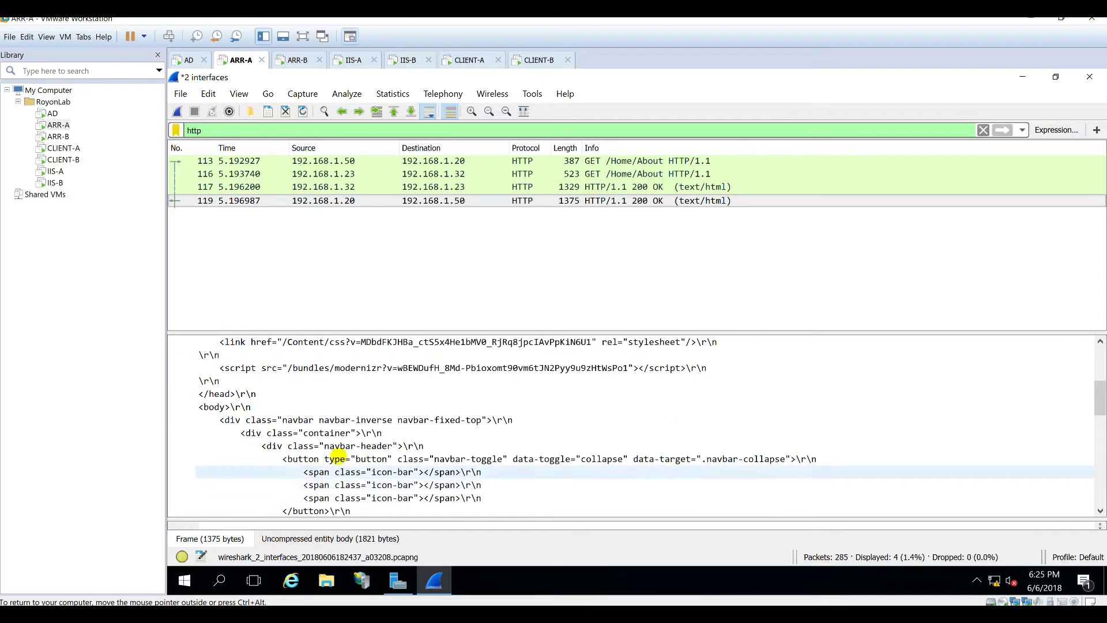
scroll(334, 460, "down", 7)
scroll(339, 456, "down", 2)
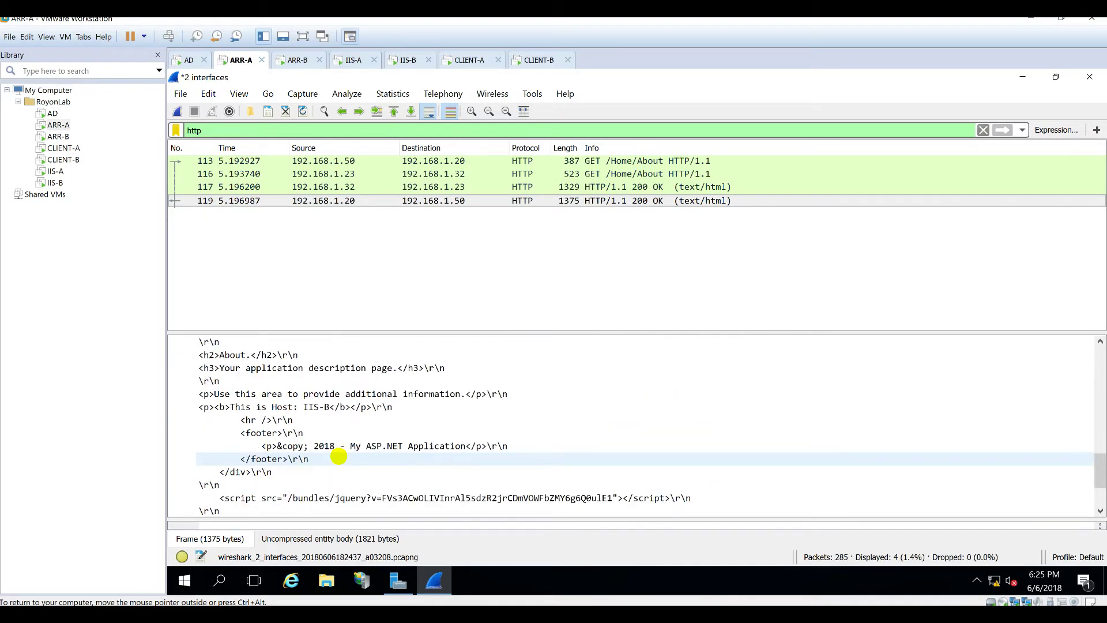
left_click(234, 406)
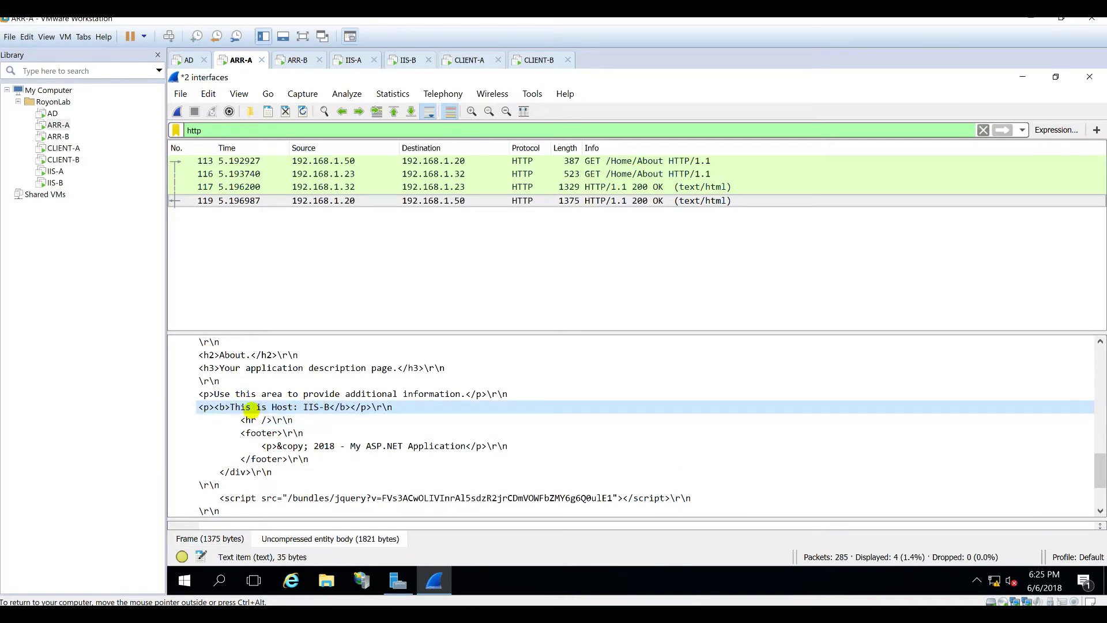
scroll(343, 433, "down", 2)
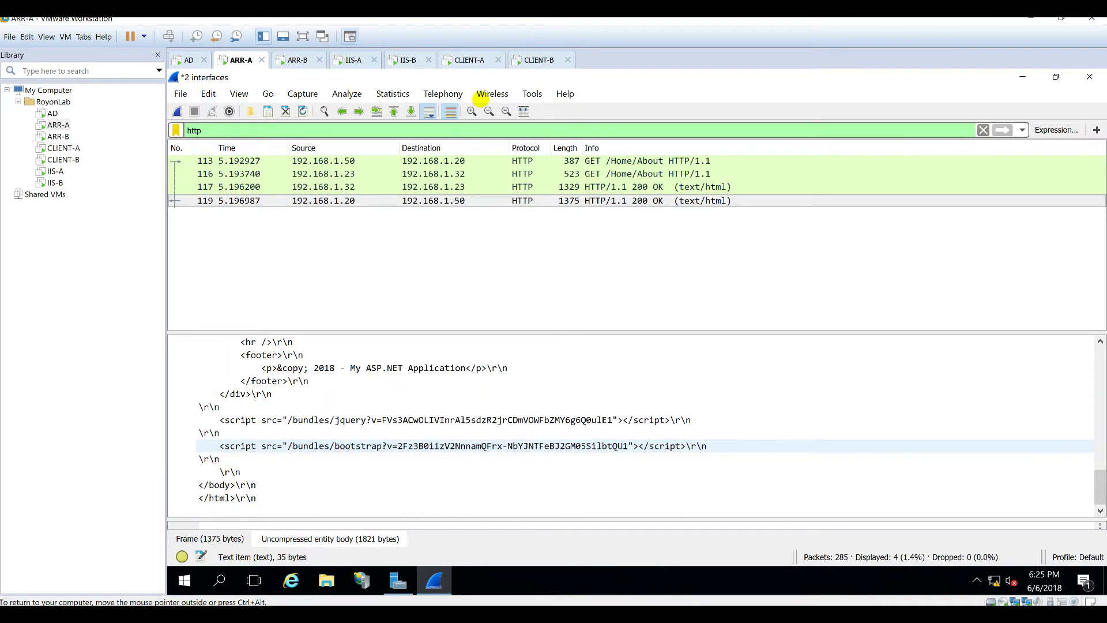
left_click(456, 61)
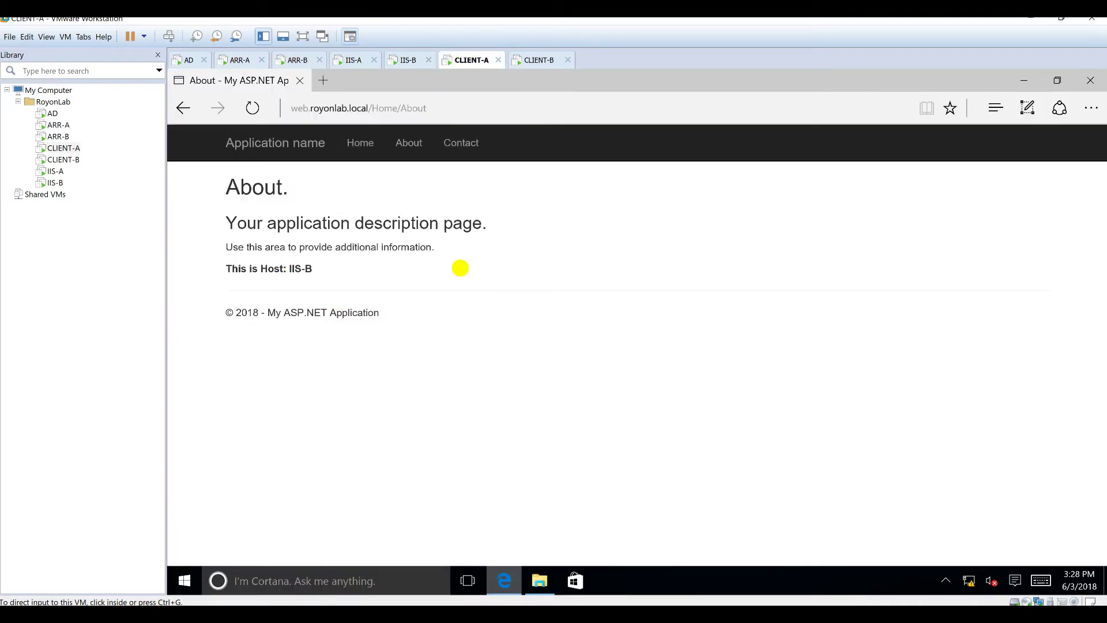
Step: Minimize Wireshark on ARR-A, then the Edge and File Explorer windows on CLIENT-A
left_click(236, 60)
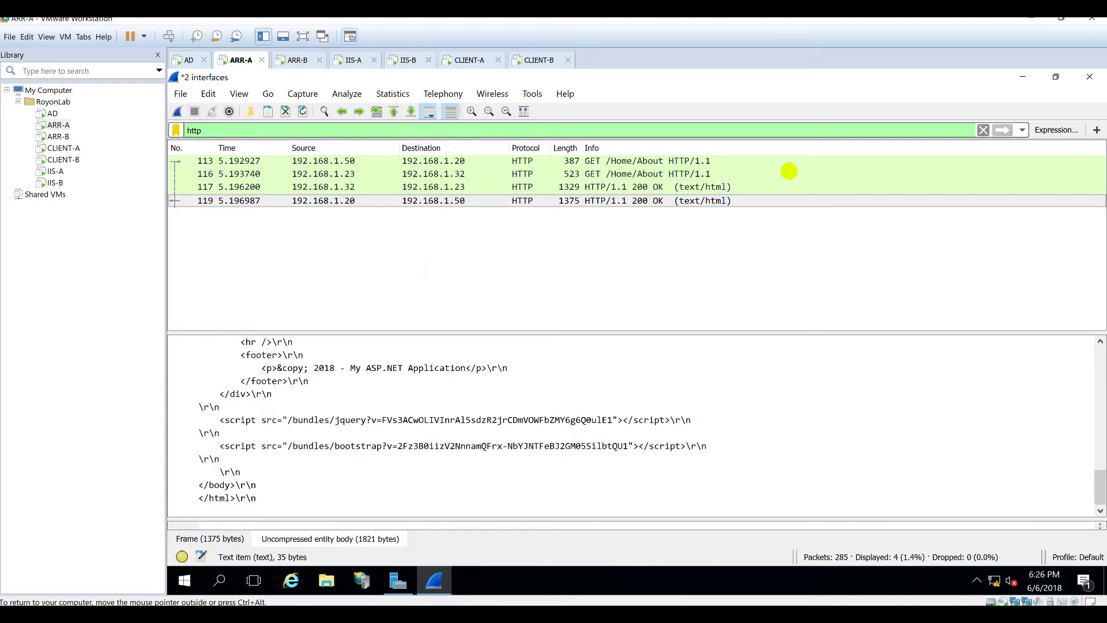
left_click(1023, 77)
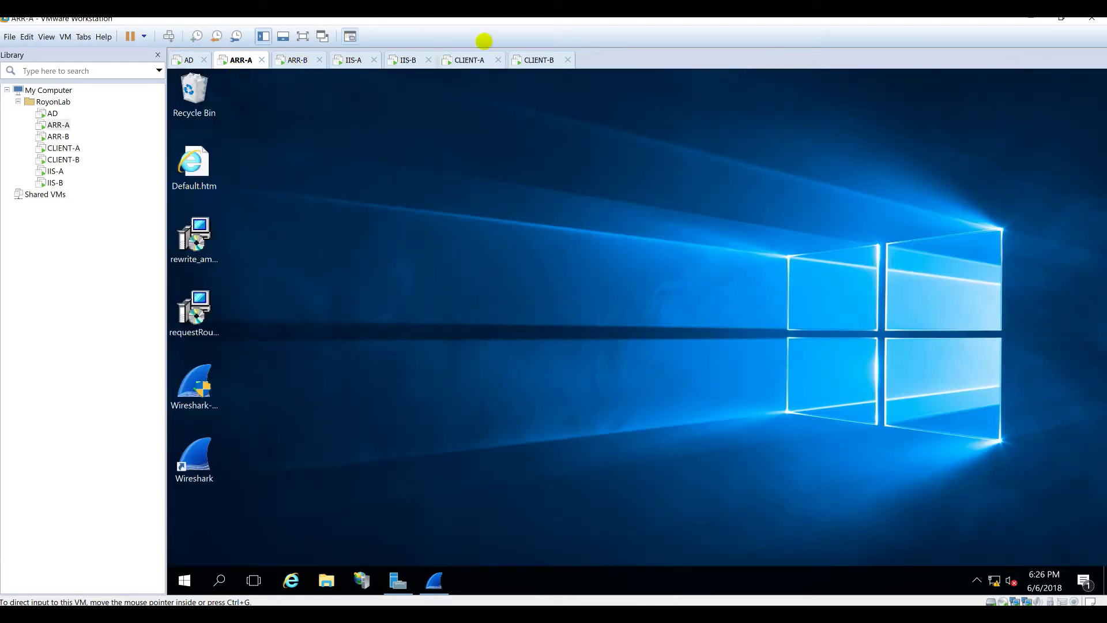
left_click(469, 60)
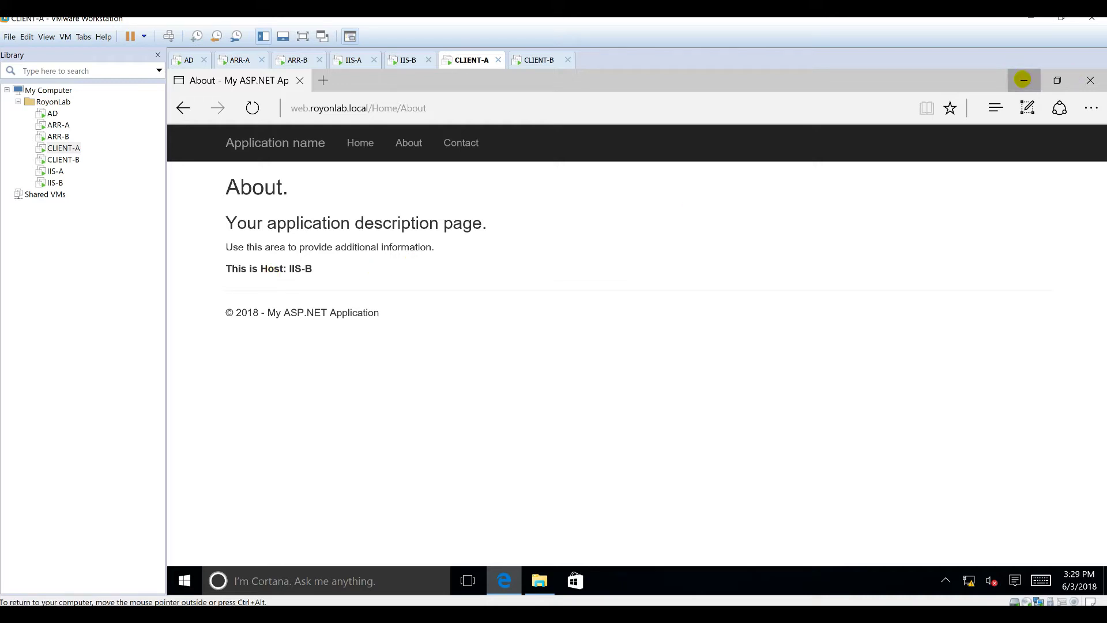
left_click(1023, 80)
left_click(961, 117)
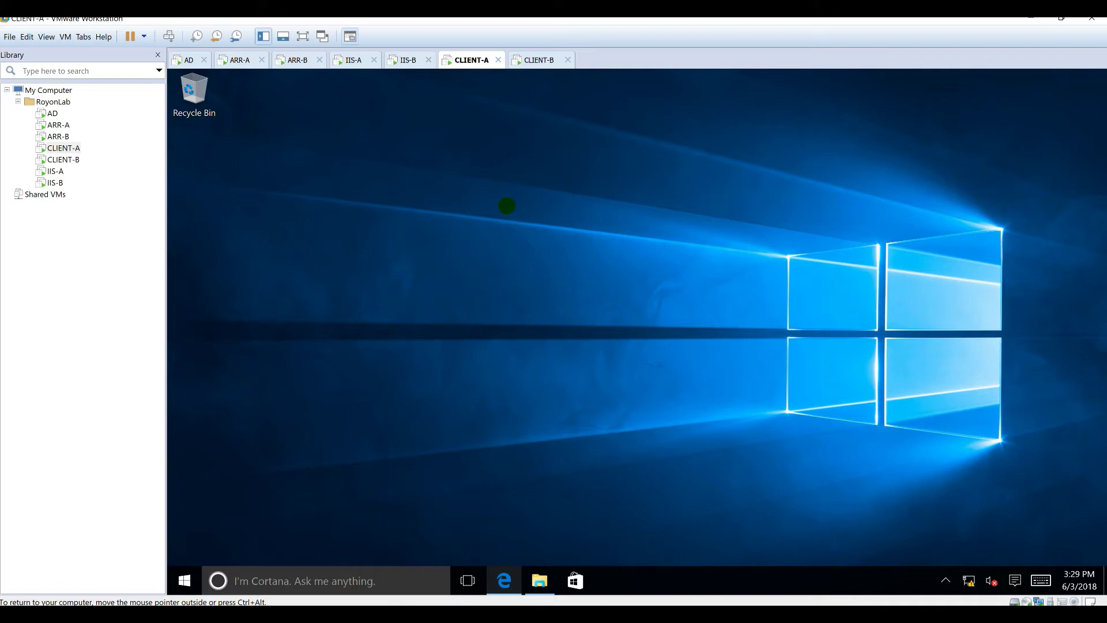
Step: Bring the host's Day - 3 Explorer window forward and go to the Downloads folder
left_click(531, 60)
left_click(174, 613)
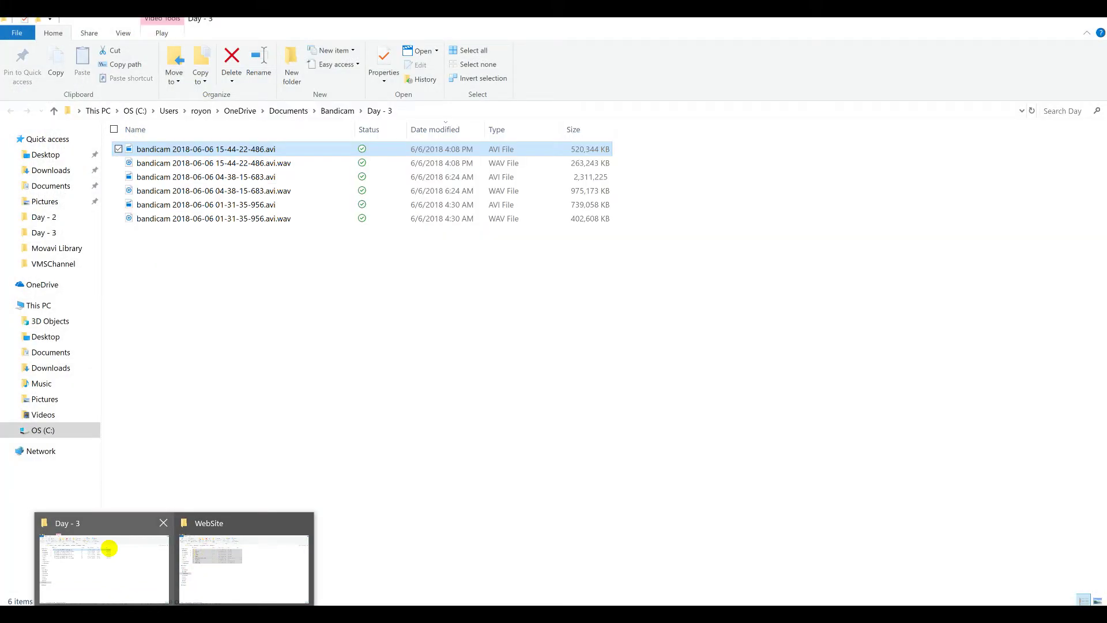
left_click(109, 549)
left_click(55, 187)
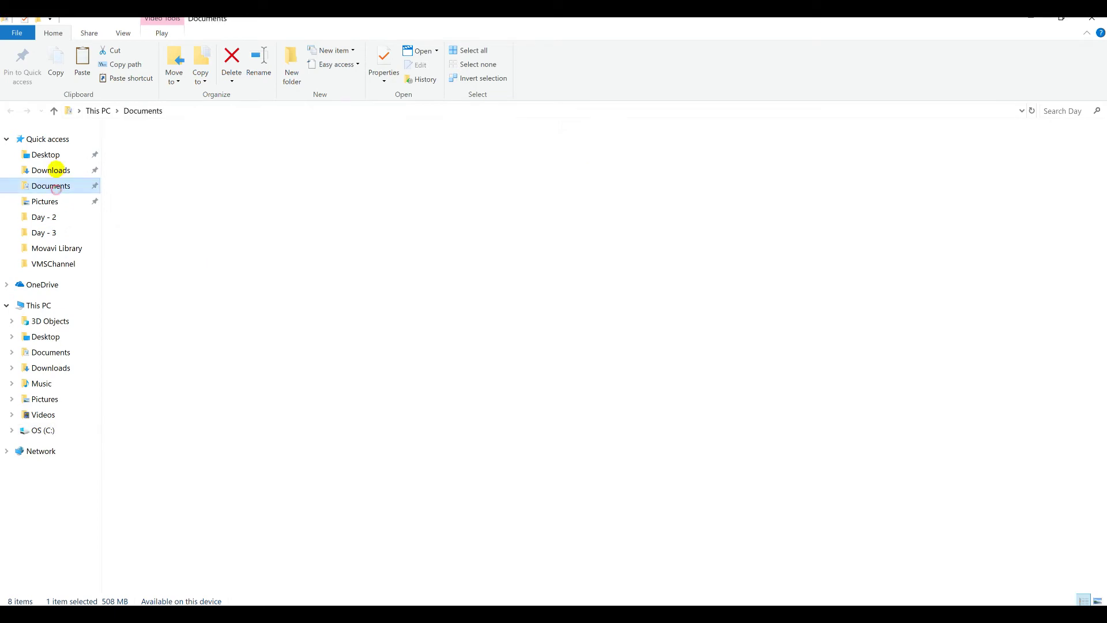
left_click(51, 170)
Step: Select apache-jmeter-4.0 and jre-8u171-windows-x64.exe and paste them into CLIENT-A
scroll(173, 508, "down", 2)
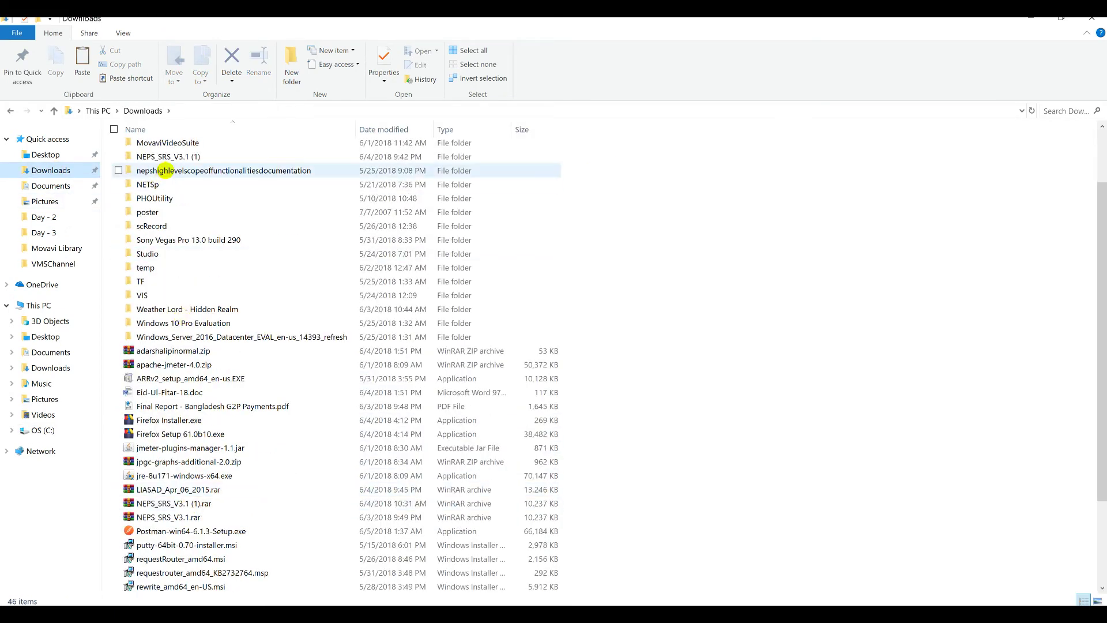
scroll(162, 178, "up", 2)
left_click(168, 177)
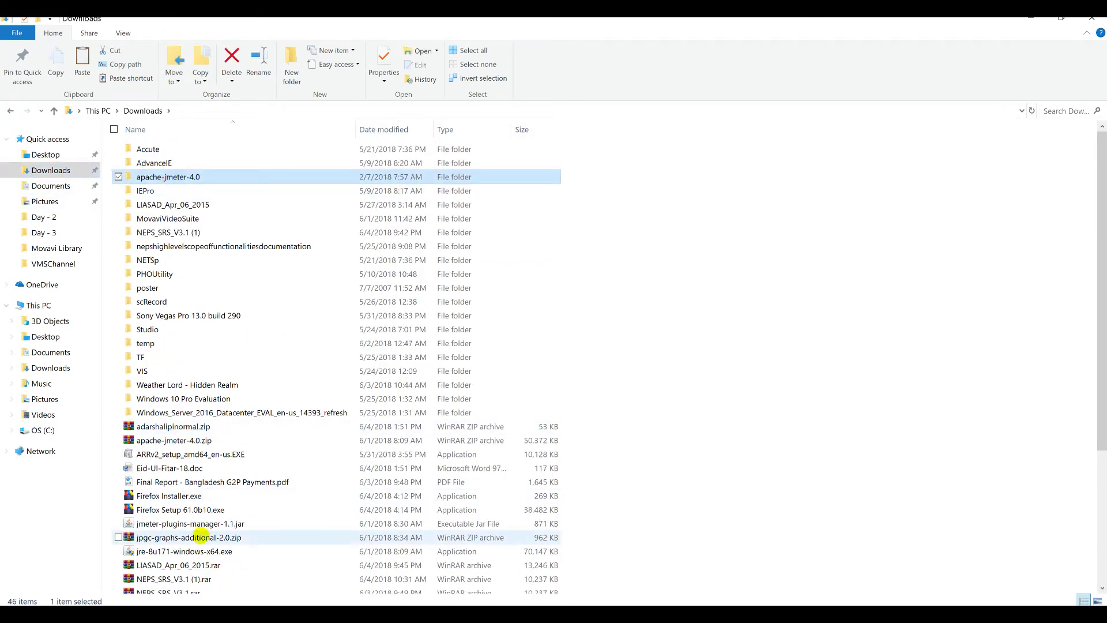
scroll(199, 537, "down", 1)
left_click(163, 518, "ctrl")
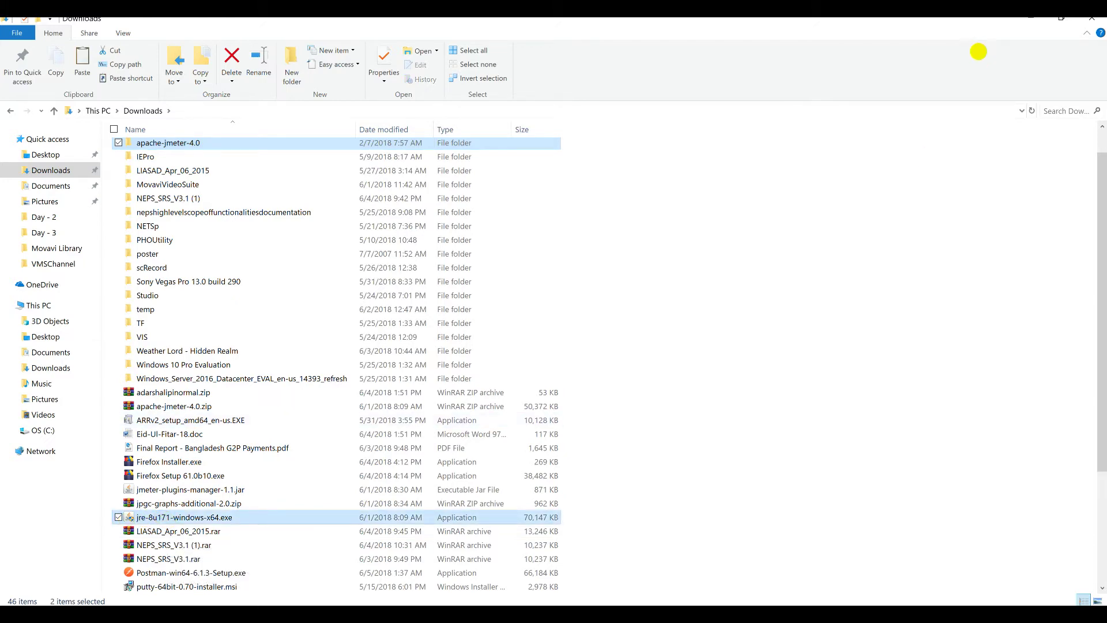
left_click(1023, 19)
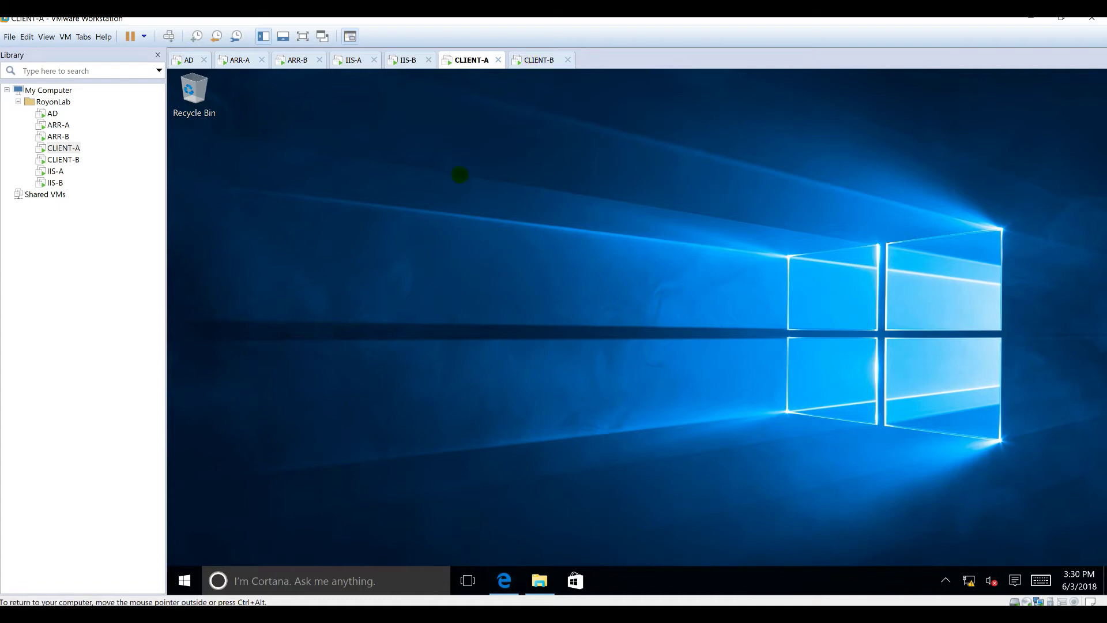
key("ctrl+v")
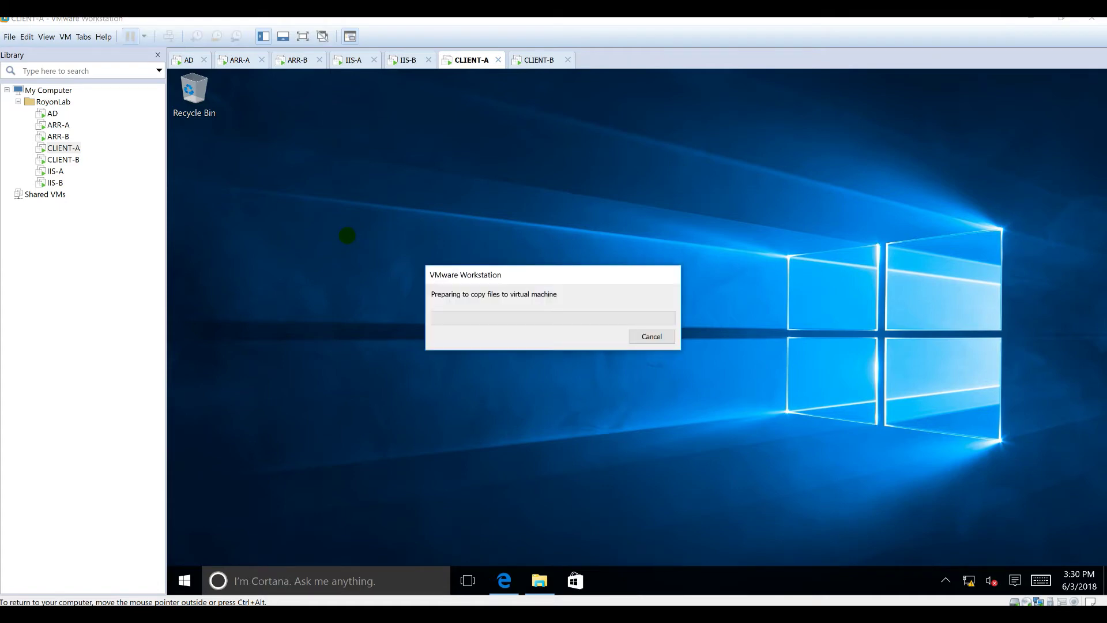
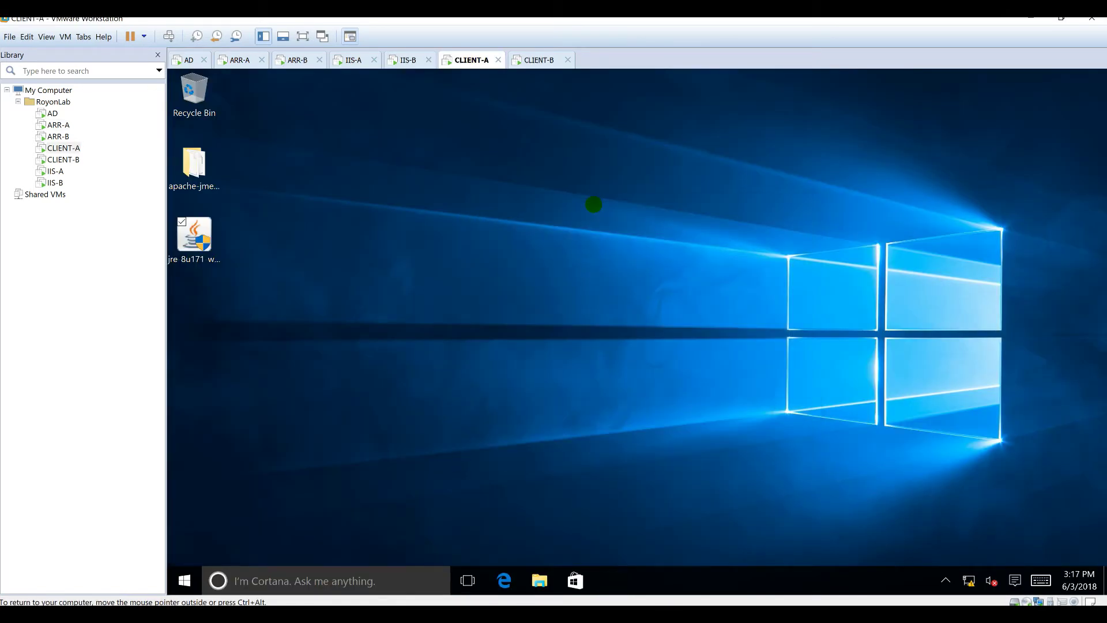
Step: Dismiss the Java install message and launch jmeter.bat from apache-jmeter-4.0\bin on CLIENT-A
left_click(537, 61)
left_click(472, 61)
left_click(770, 452)
double_click(194, 167)
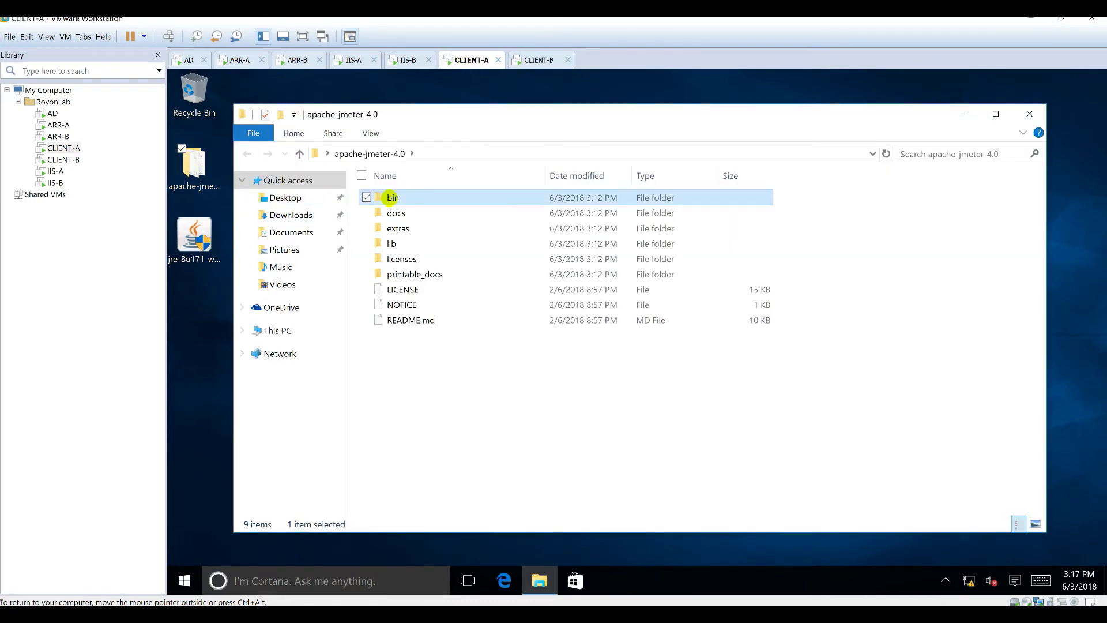
double_click(391, 194)
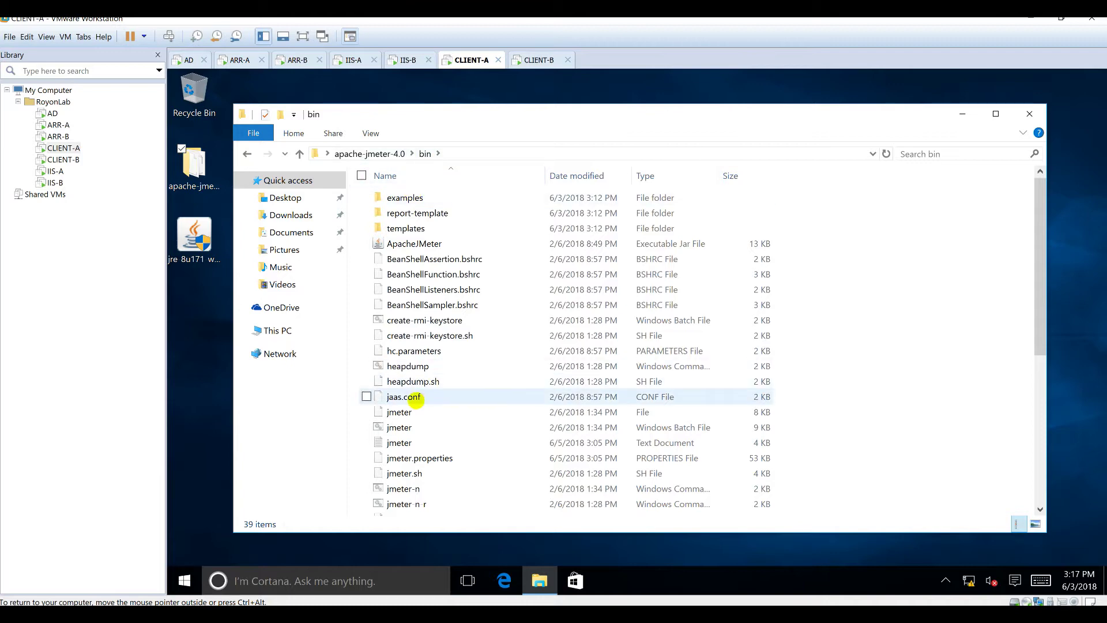
left_click(399, 427)
double_click(399, 428)
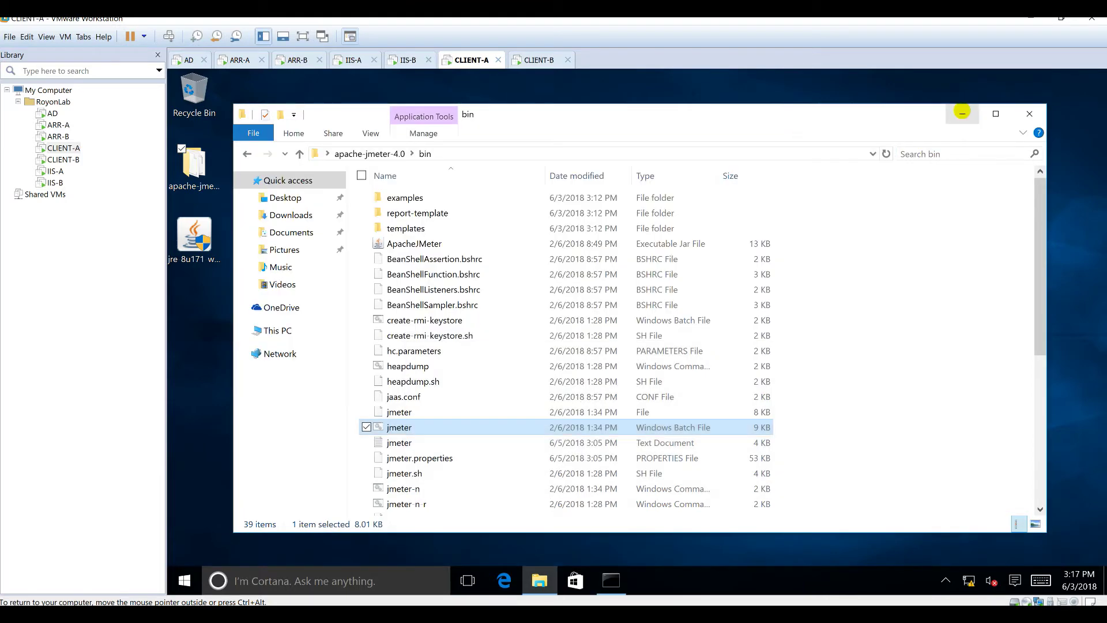
left_click(963, 114)
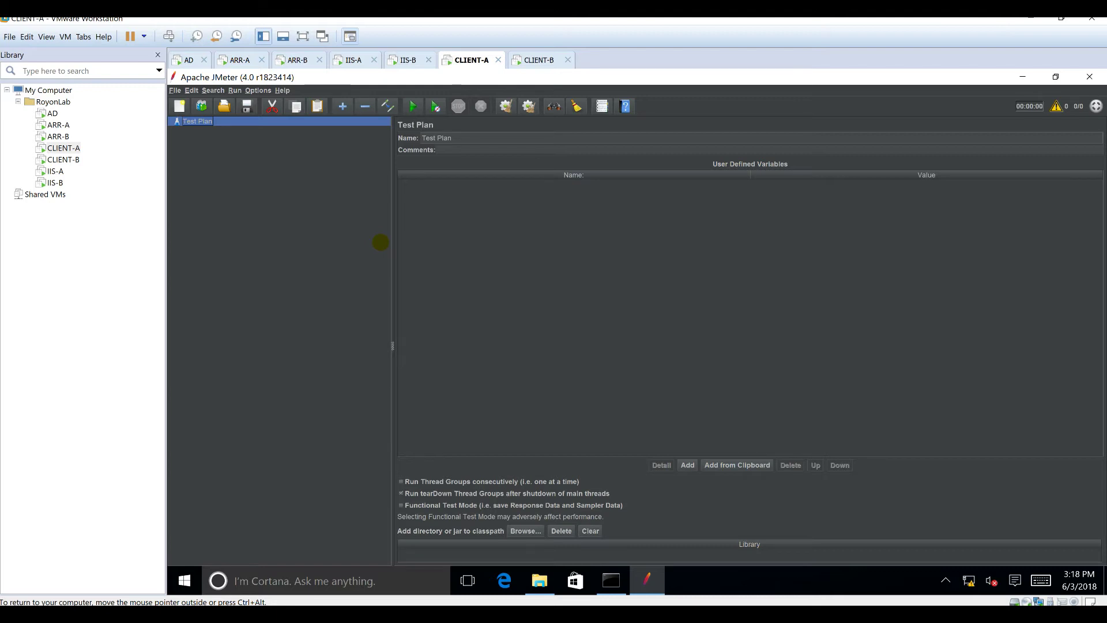
Step: Add a Thread Group to the Test Plan with an HTTP Request sampler inside it
right_click(196, 121)
mouse_move(206, 125)
mouse_move(341, 125)
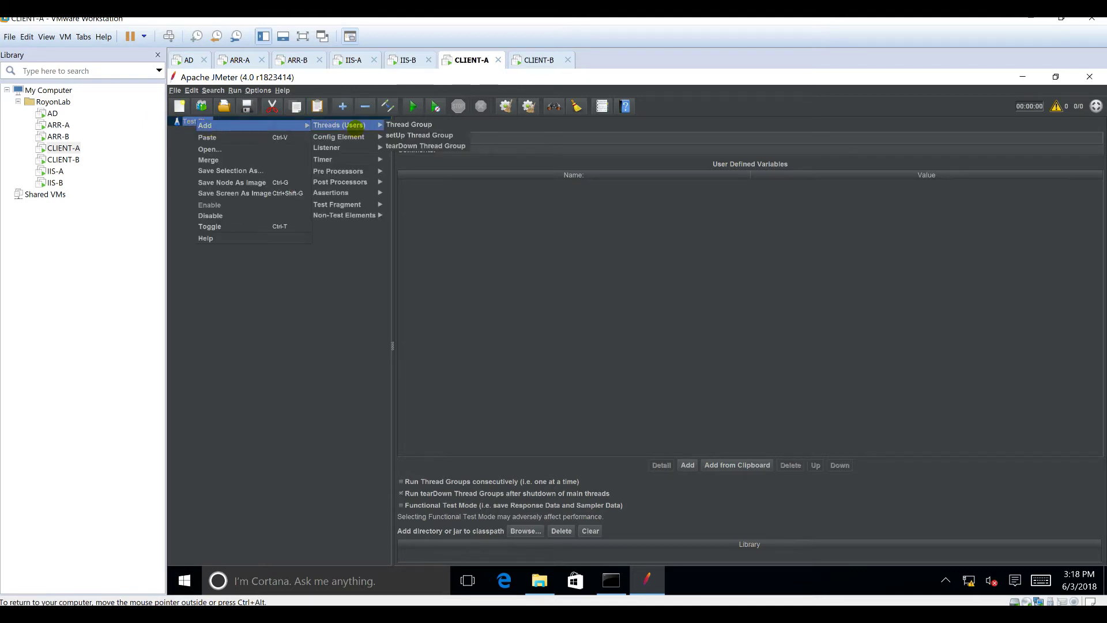
left_click(403, 125)
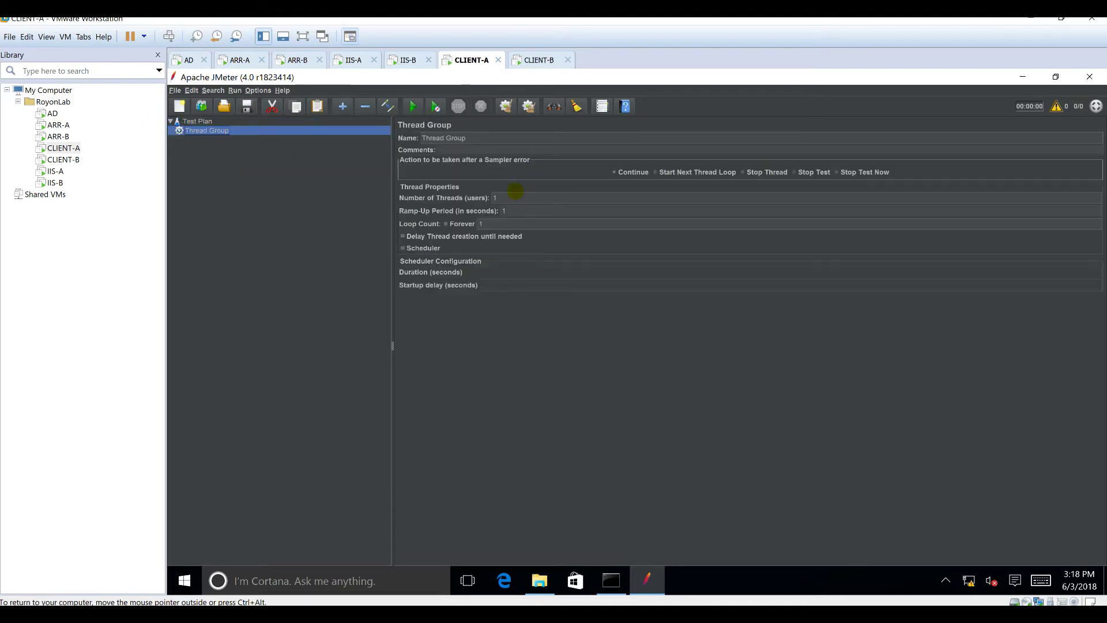
right_click(203, 130)
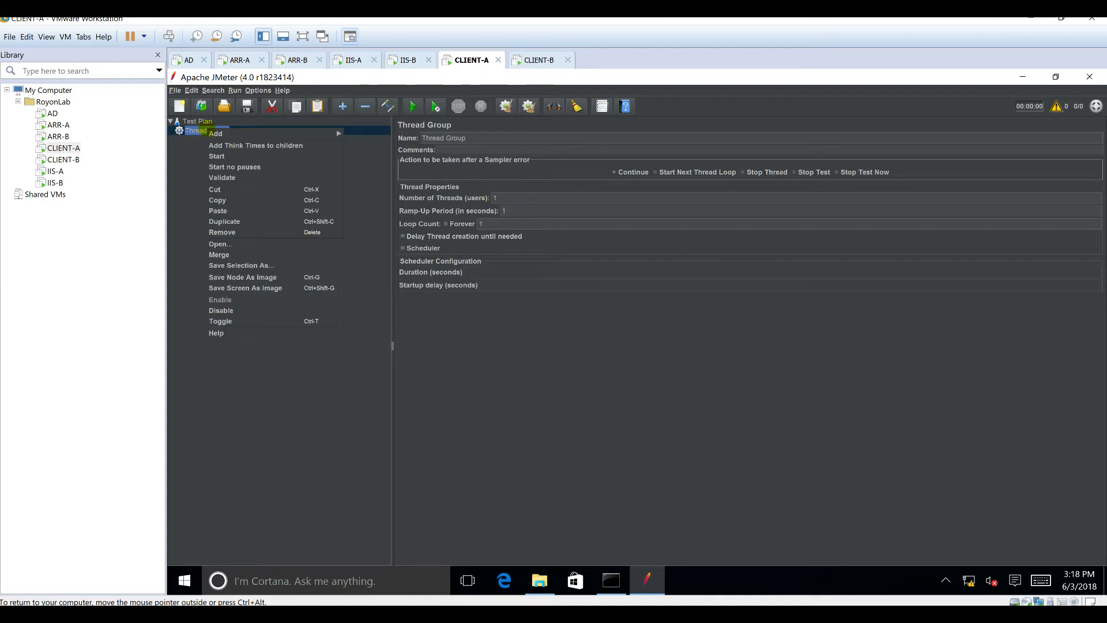
mouse_move(265, 133)
mouse_move(357, 133)
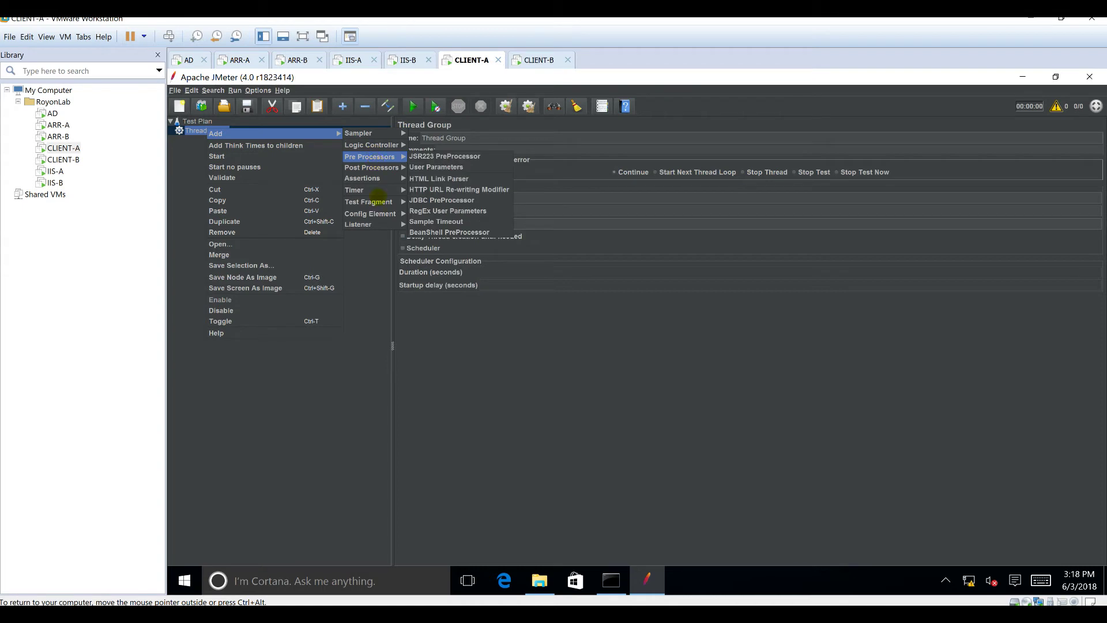
mouse_move(375, 202)
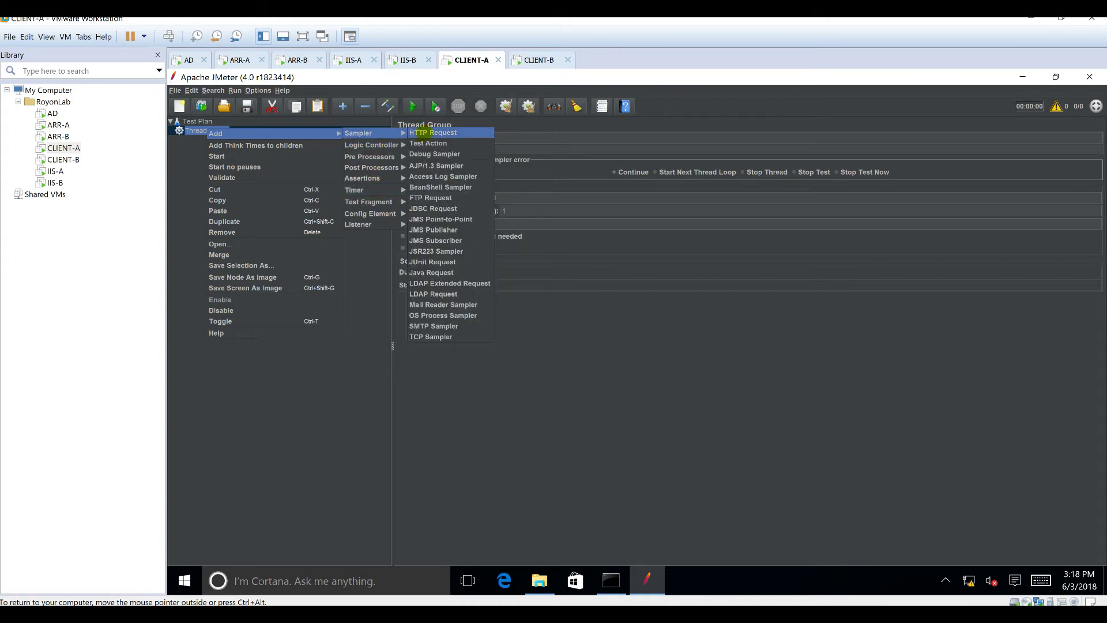
left_click(420, 133)
Step: Add Summary Report, View Results Tree and View Results in Table listeners under the HTTP Request
right_click(214, 139)
mouse_move(348, 200)
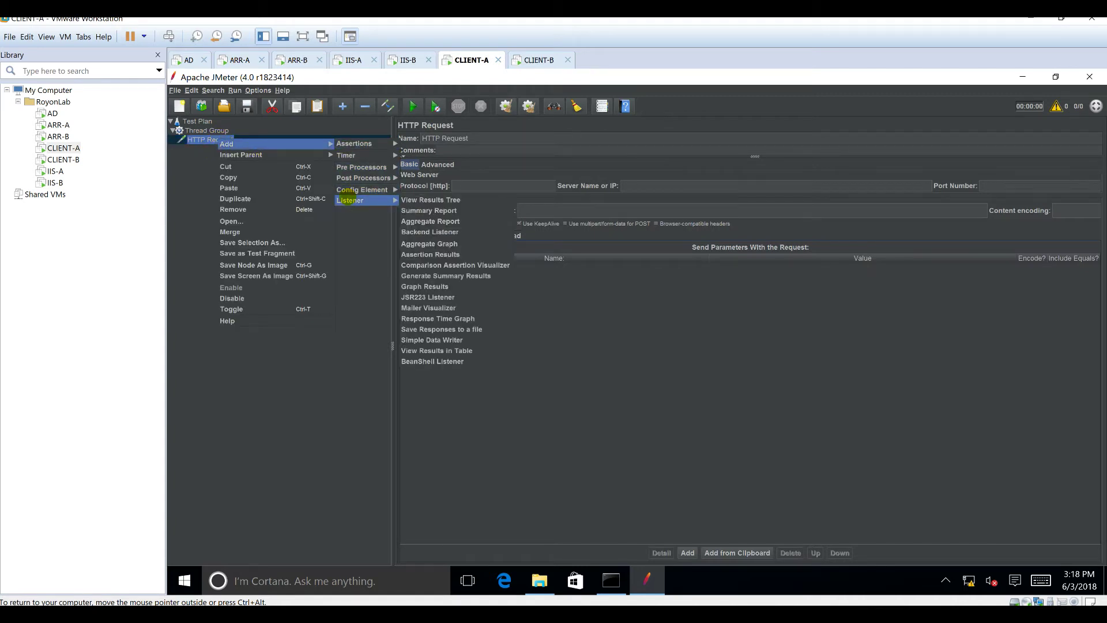
left_click(429, 211)
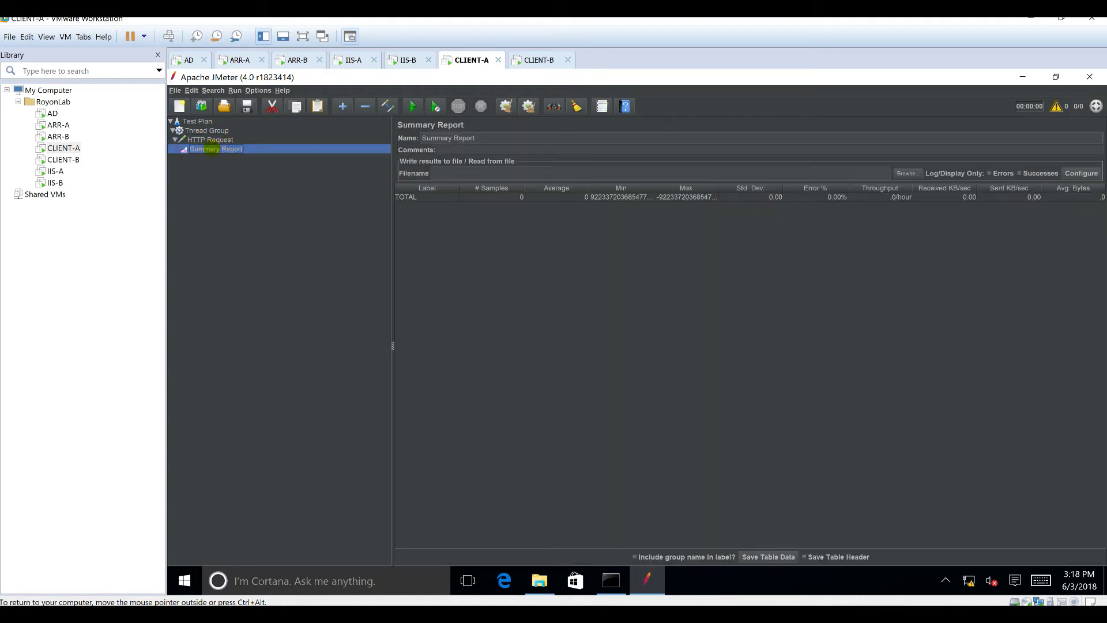
left_click(211, 140)
right_click(214, 142)
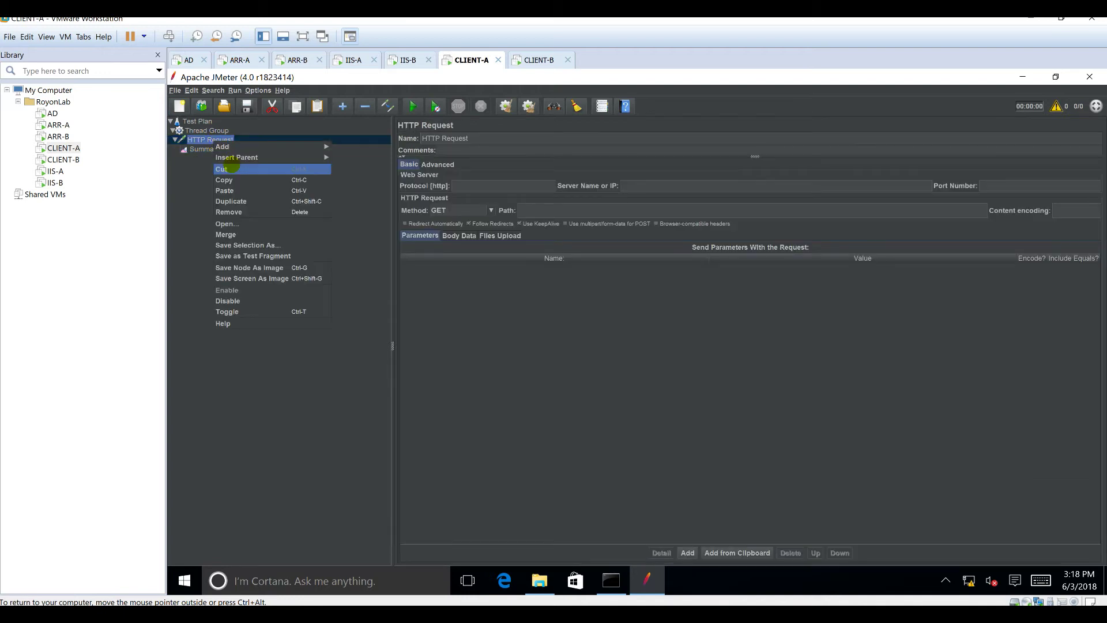
mouse_move(248, 147)
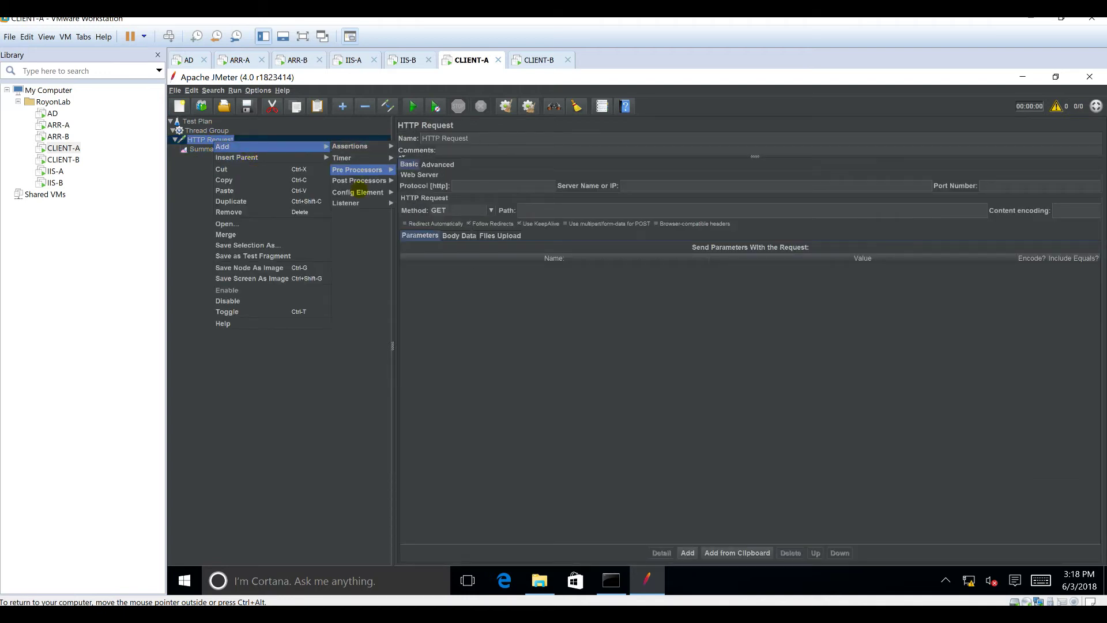
mouse_move(346, 203)
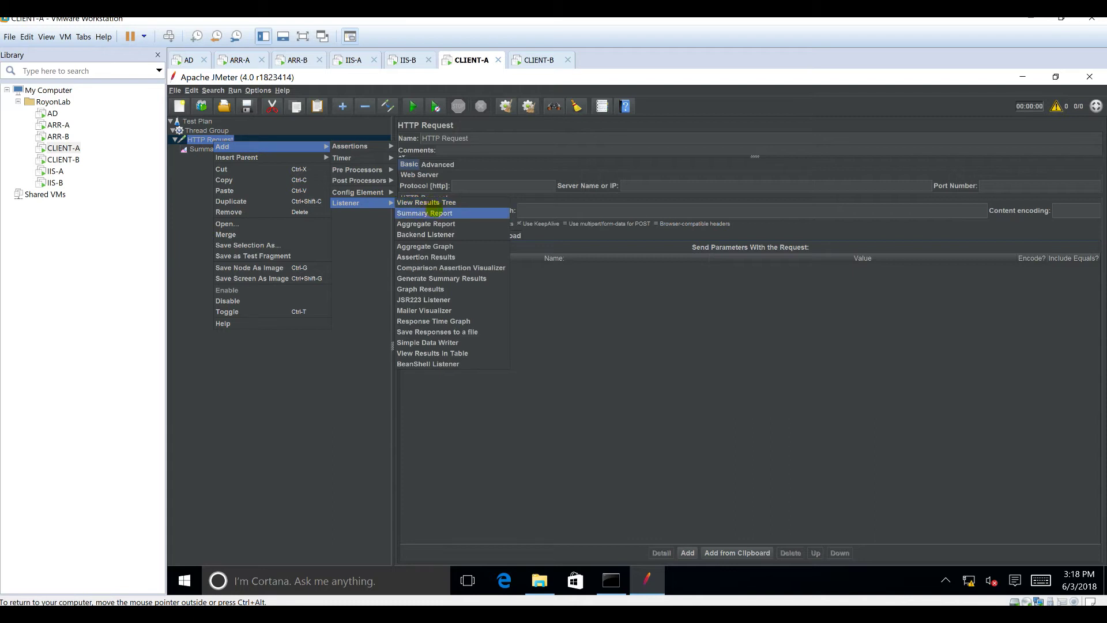
left_click(450, 203)
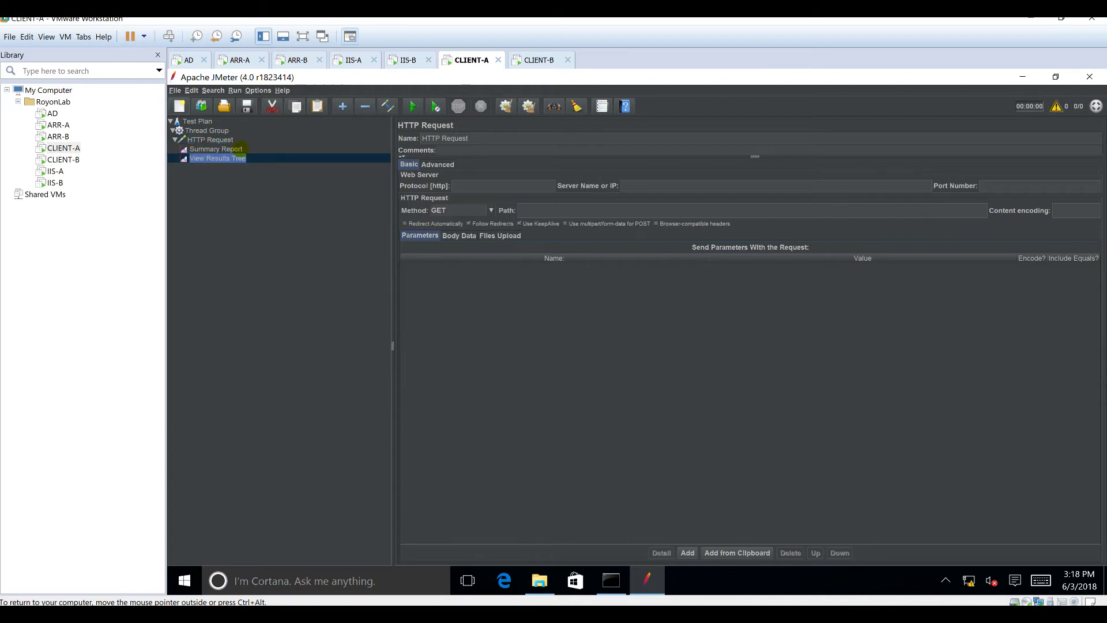
left_click(221, 140)
right_click(221, 140)
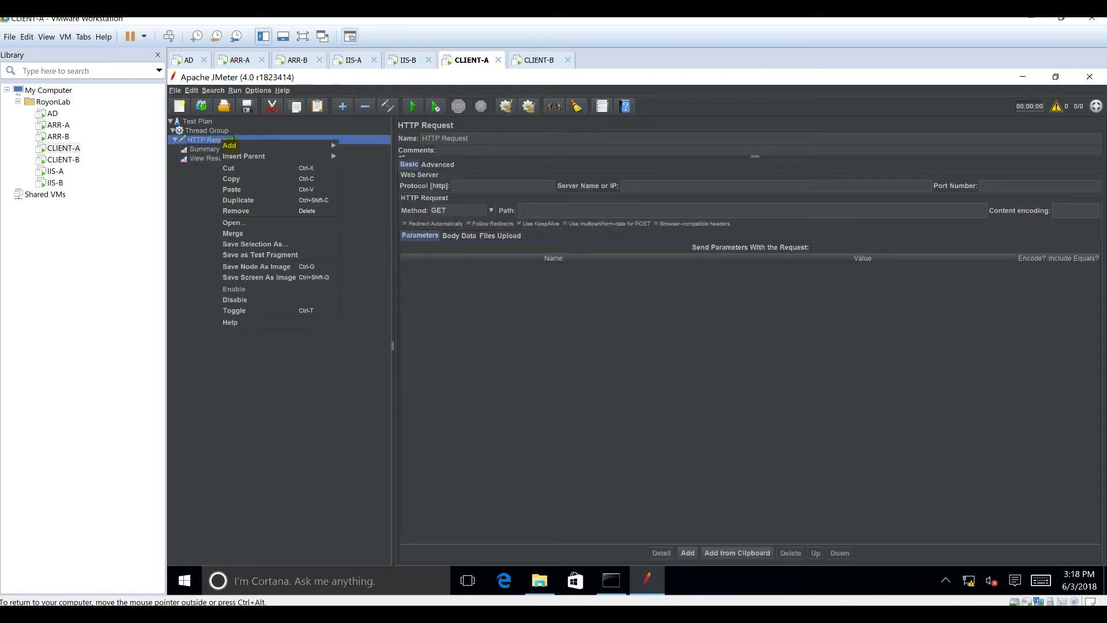
mouse_move(309, 145)
mouse_move(353, 202)
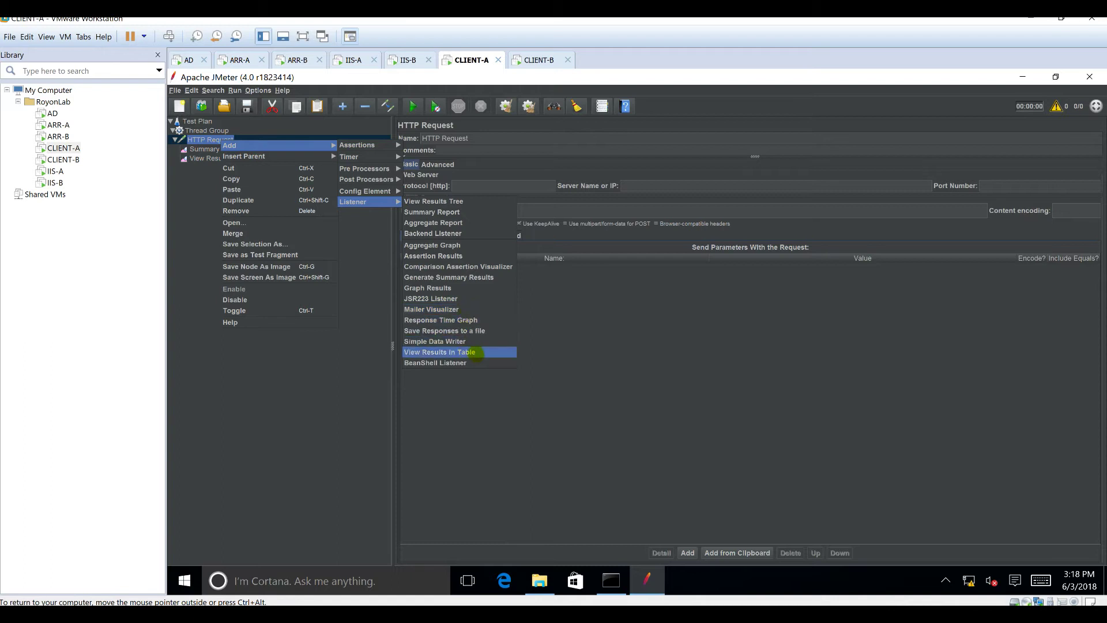
left_click(478, 353)
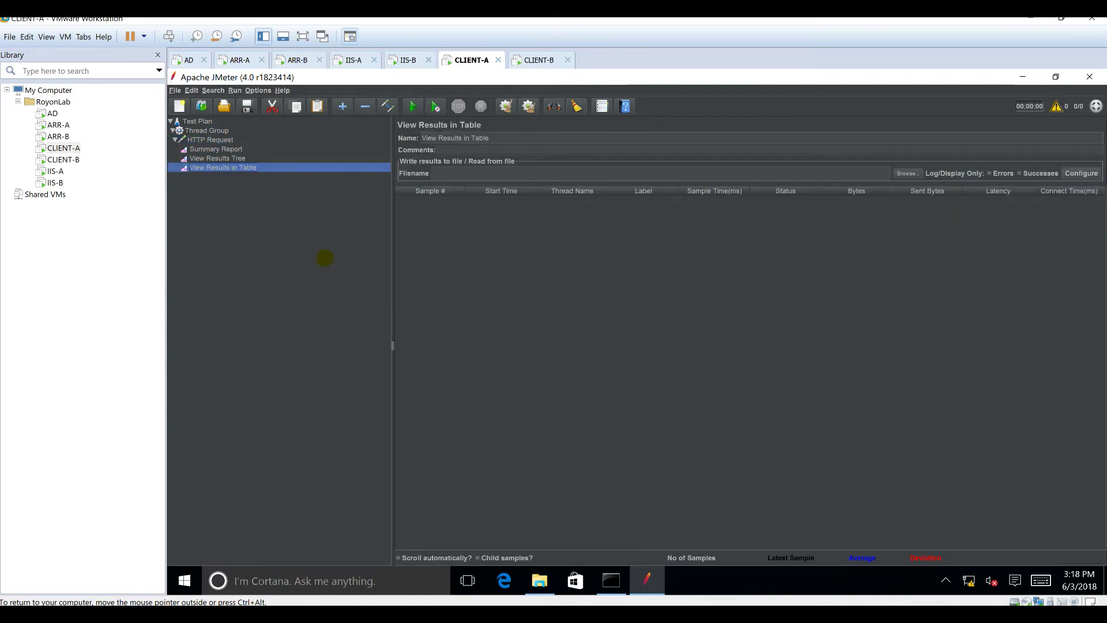
Step: Give the Thread Group 50 threads, a 0-second ramp-up and a loop count of 2
left_click(220, 130)
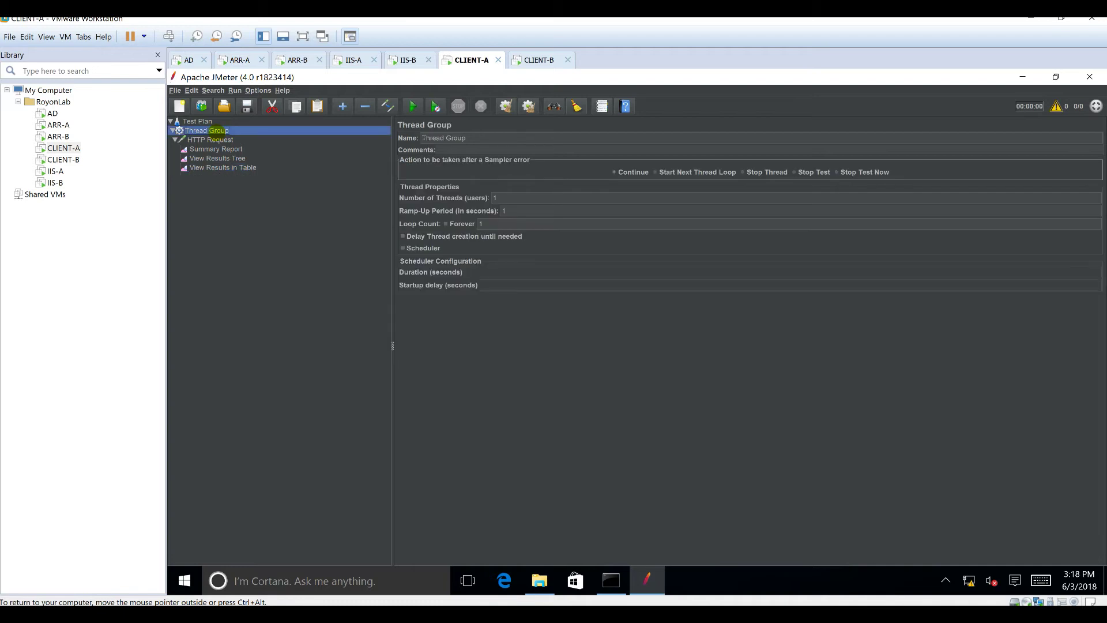
left_click(509, 197)
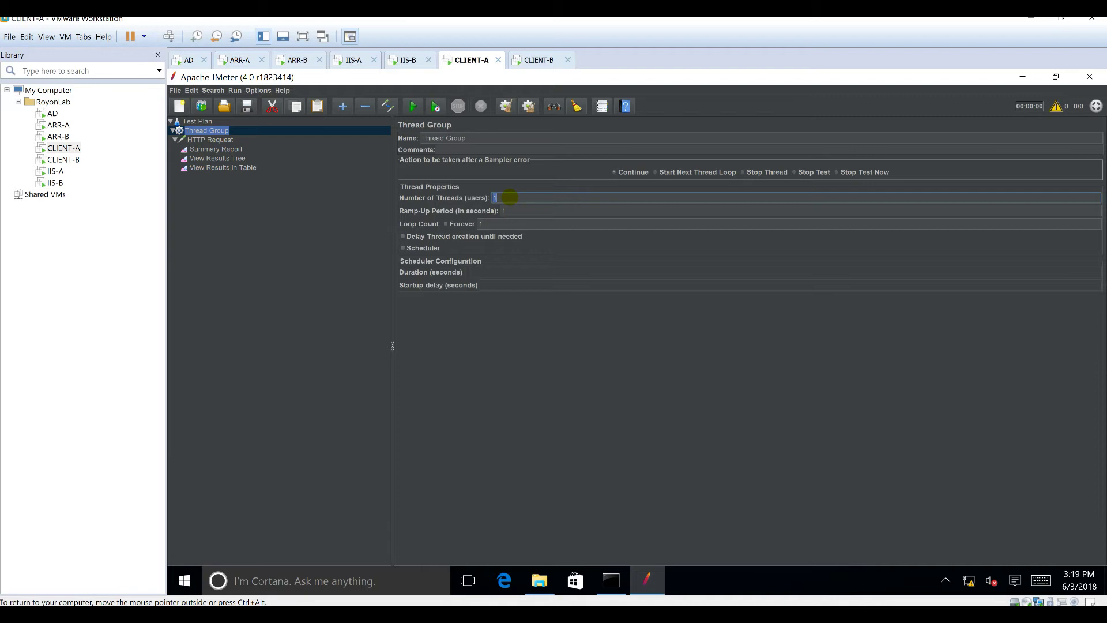
type("50")
left_click(518, 208)
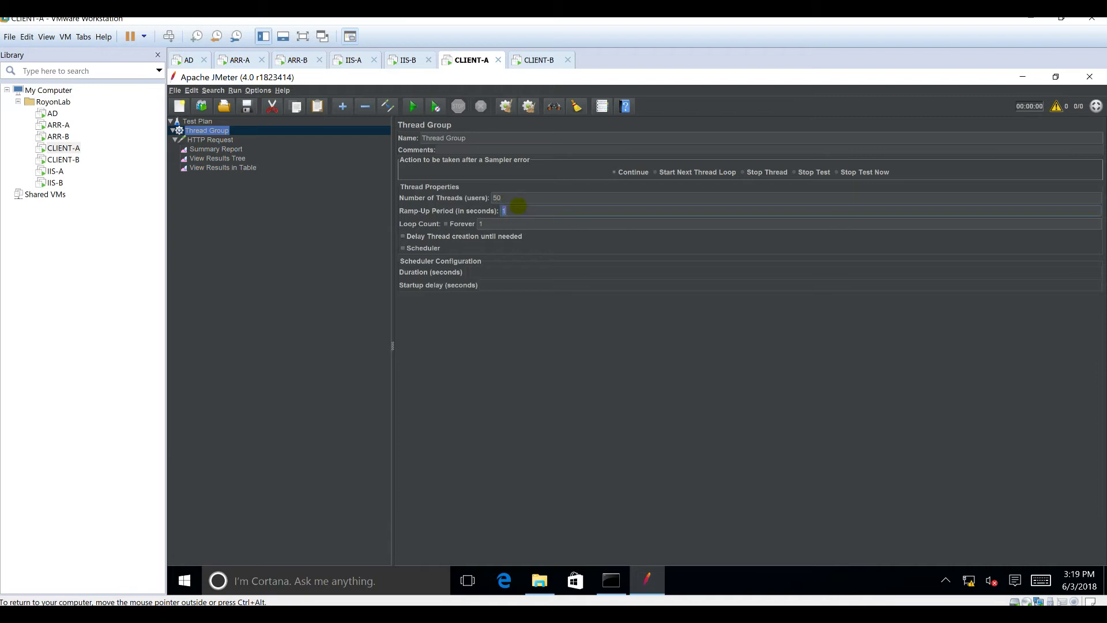
type("0")
left_click(507, 221)
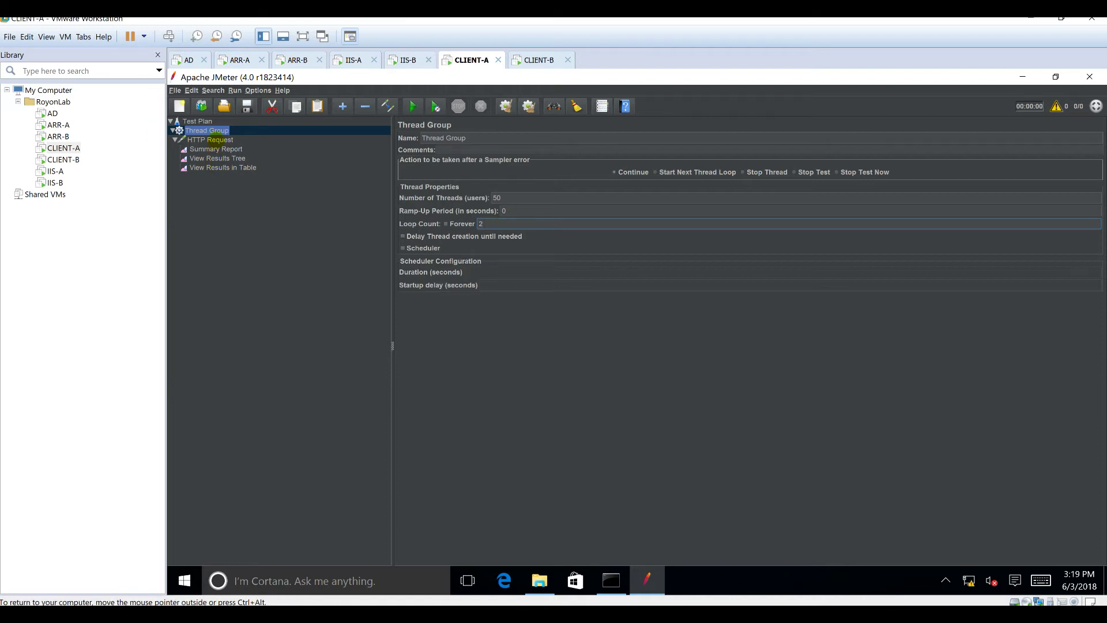
left_click(219, 140)
left_click(494, 185)
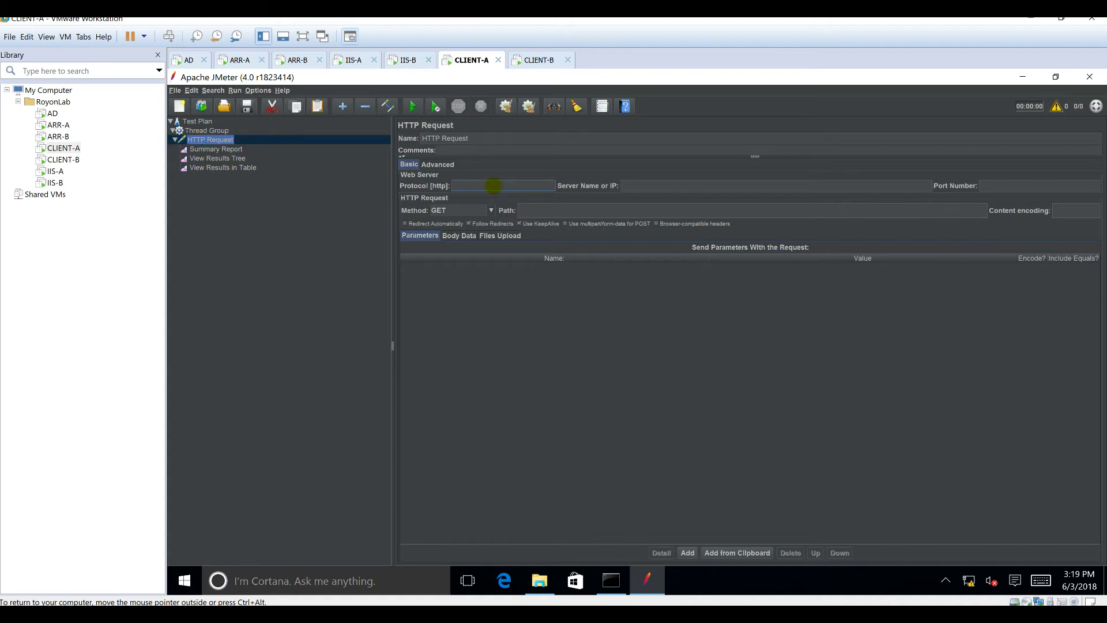
type("http")
type("web")
type(".royonlab.local")
left_click(540, 211)
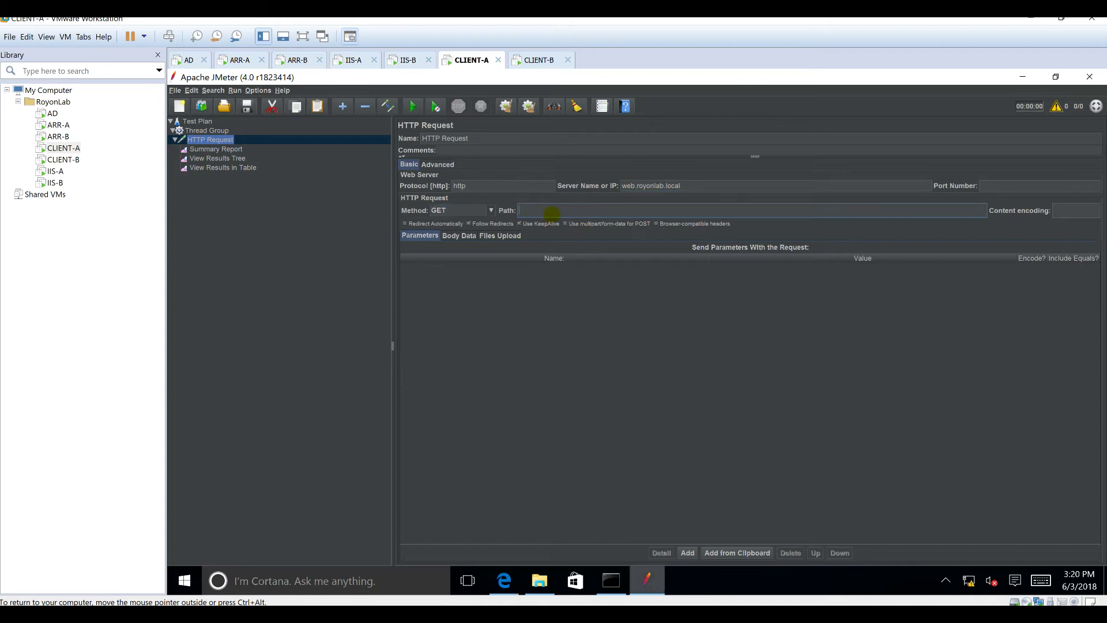
type("/Home/About")
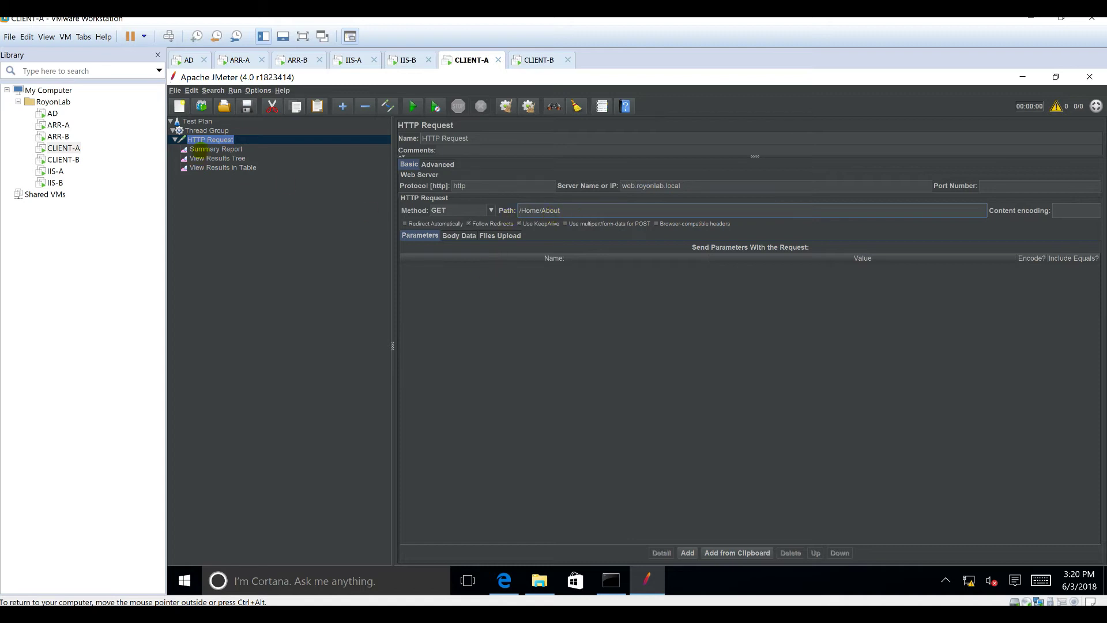
Step: Save the test plan as HTTP Request.jmx on the Desktop
left_click(247, 107)
left_click(625, 281)
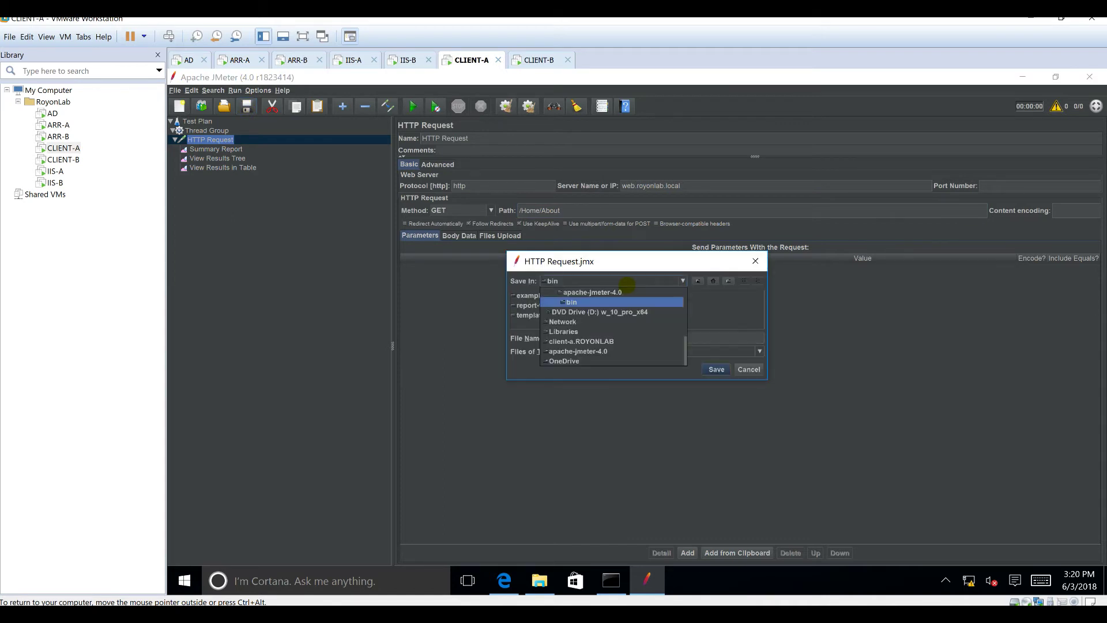
left_click(594, 301)
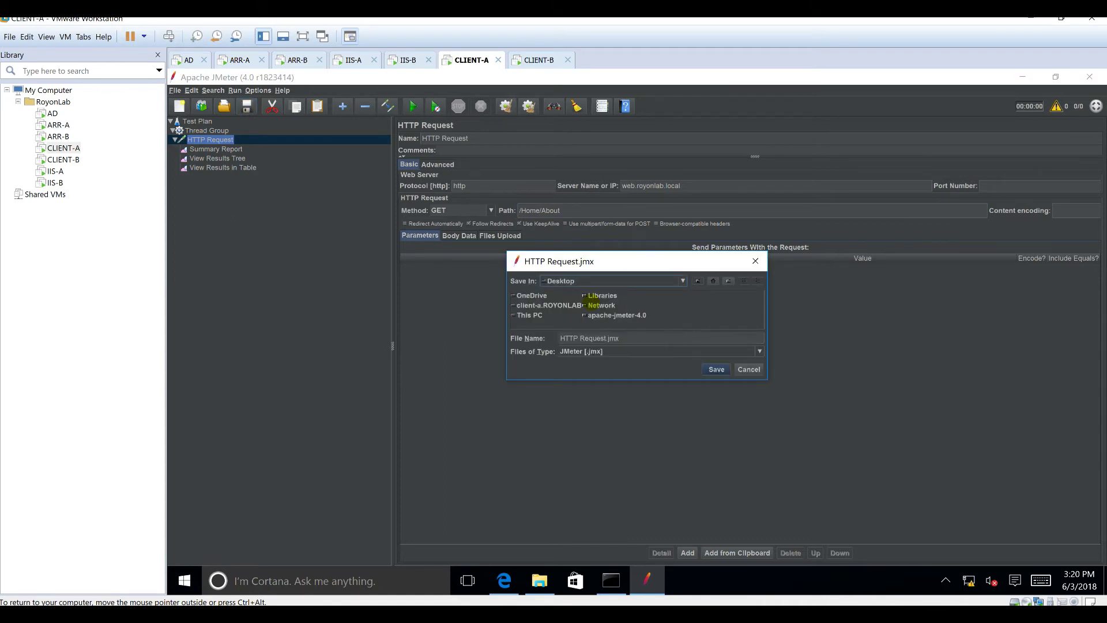
left_click(715, 368)
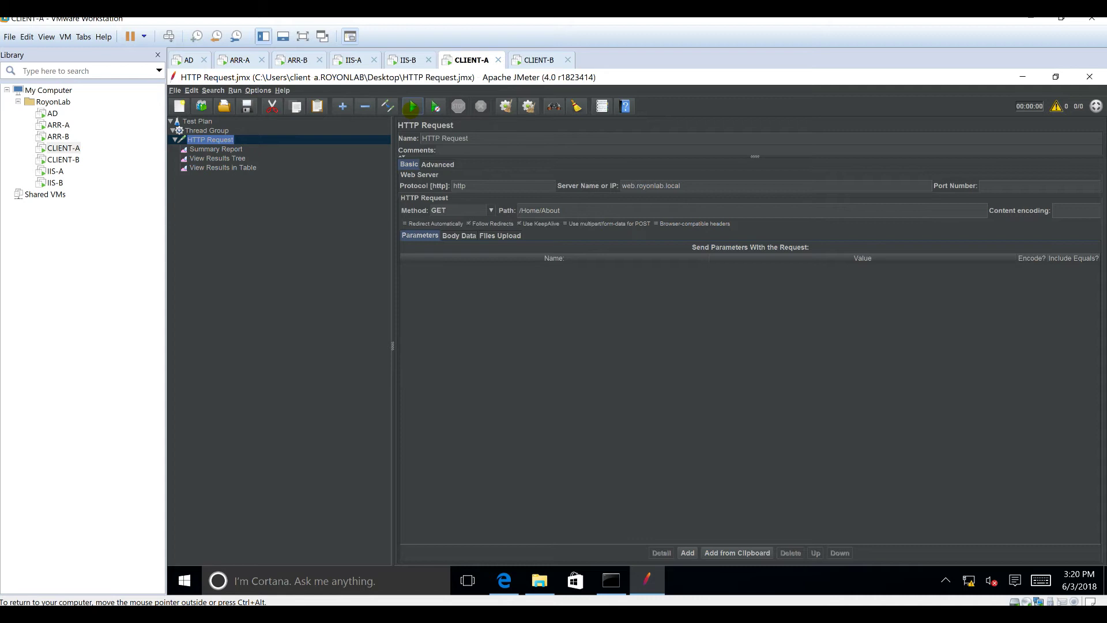
Step: Run the test and check the Summary Report shows 100 samples with 0.00% errors
left_click(412, 106)
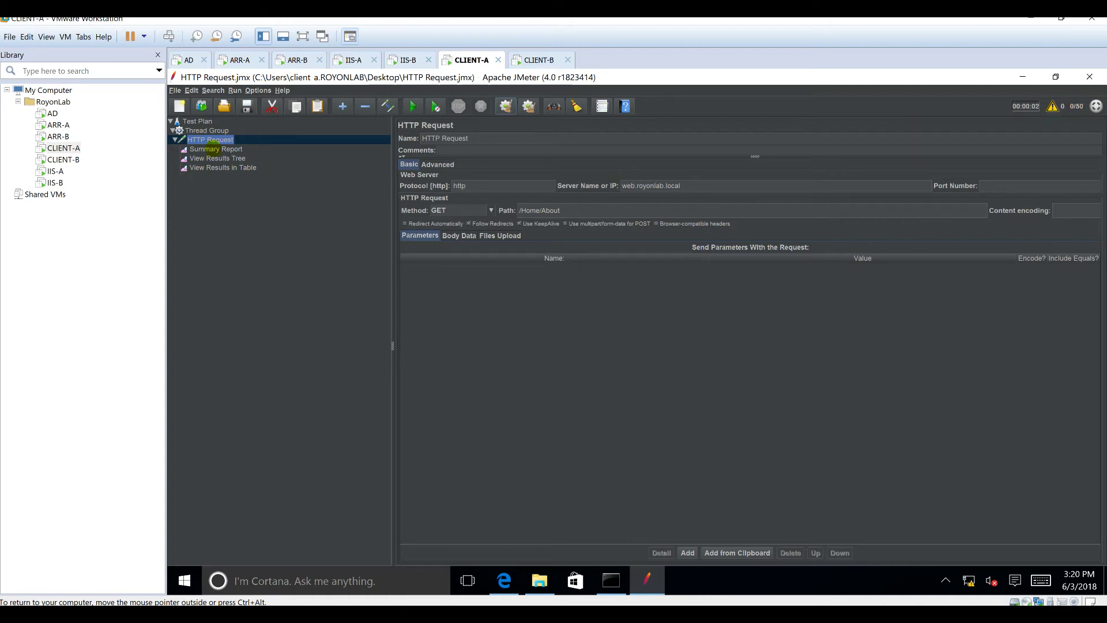
left_click(211, 149)
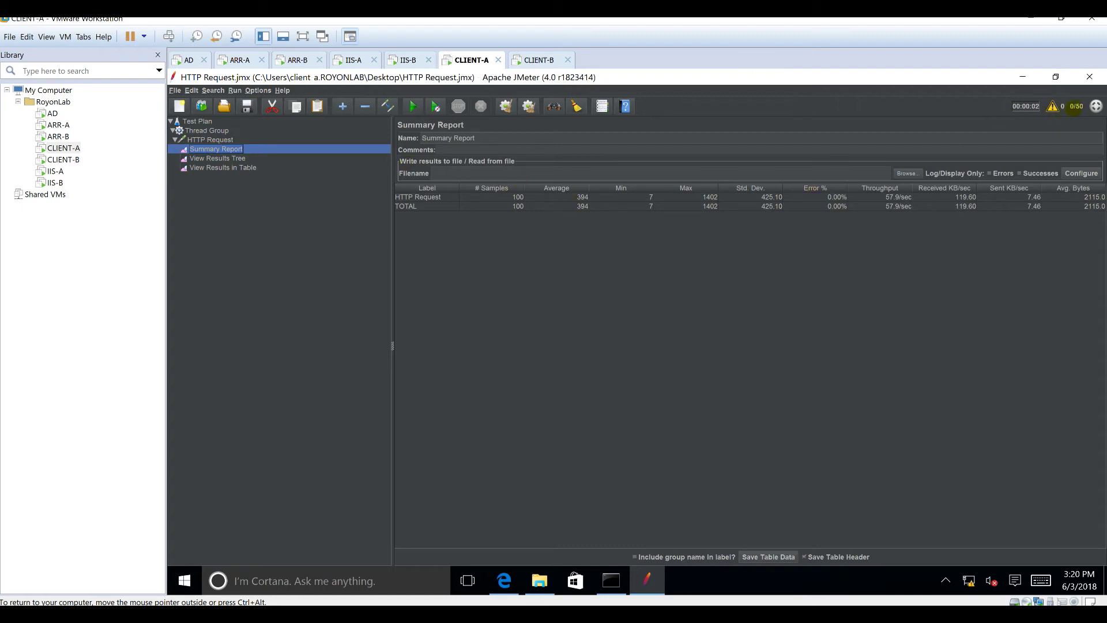
left_click(515, 197)
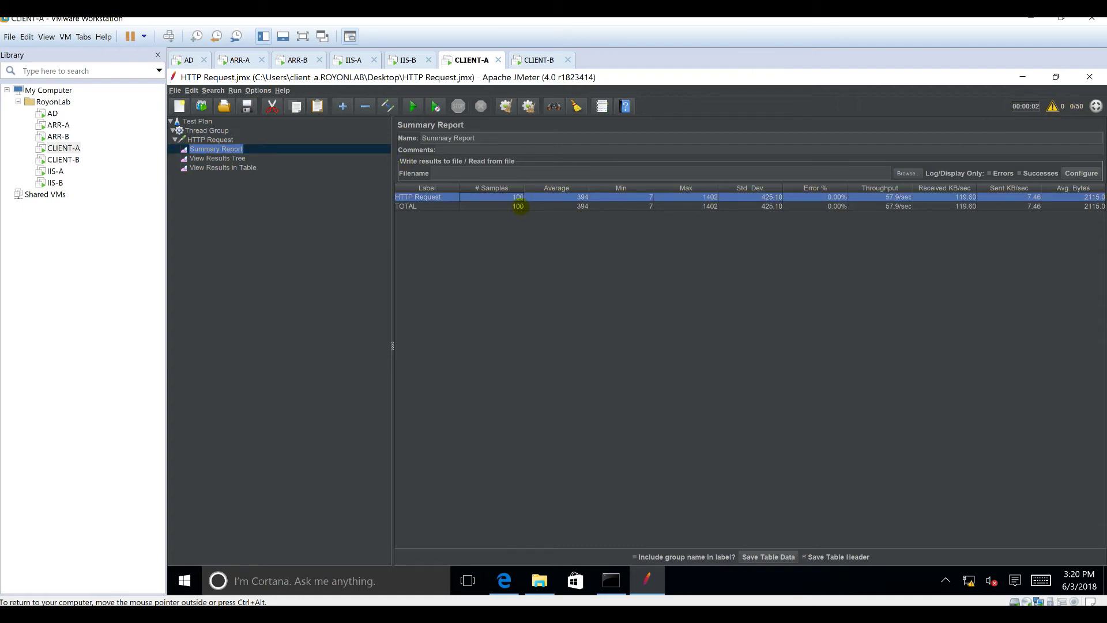
left_click(519, 207)
left_click(836, 198)
left_click(836, 206)
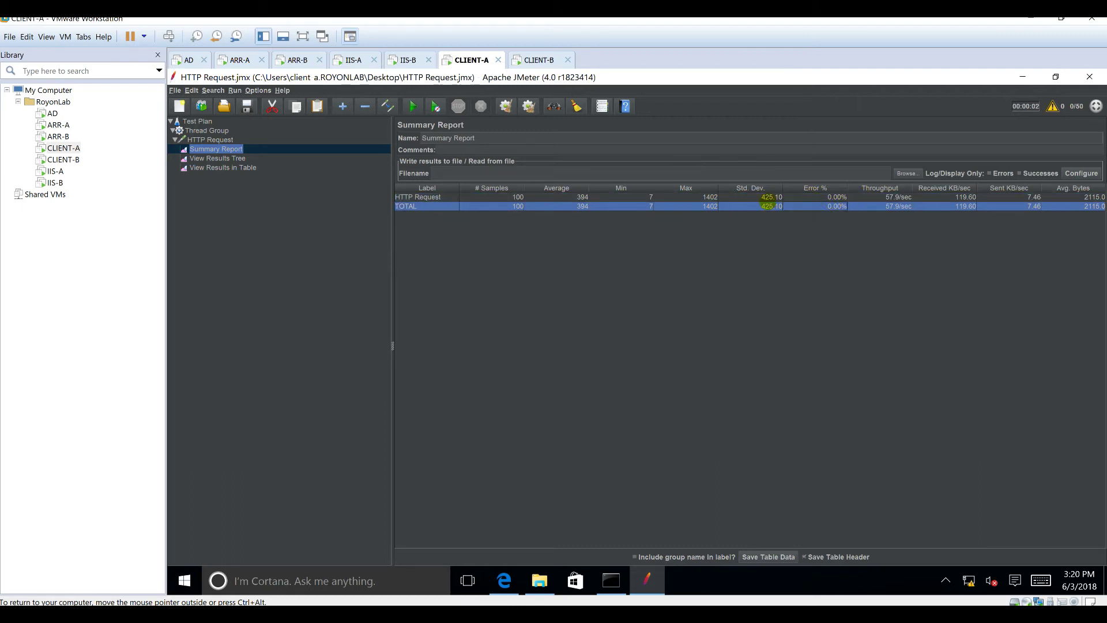
left_click(769, 197)
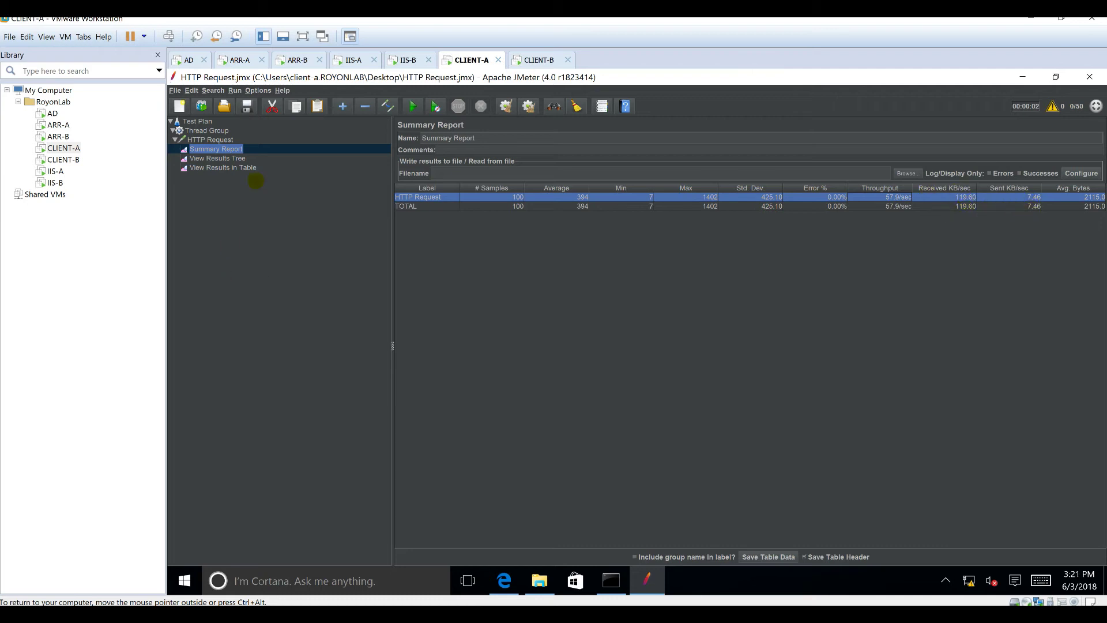
left_click(228, 158)
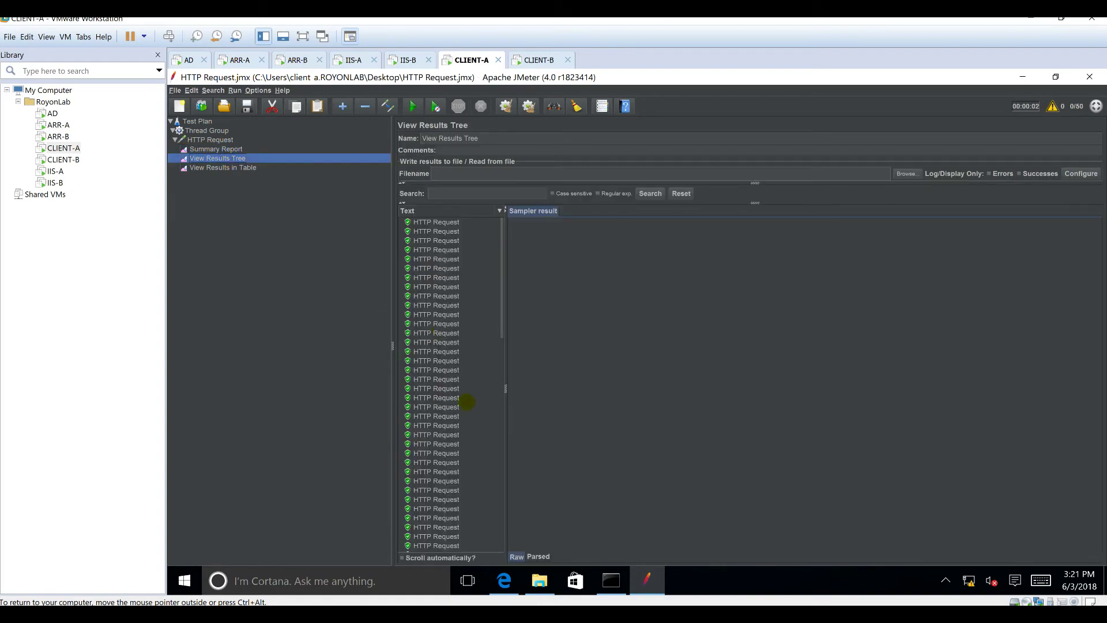
Step: Inspect individual results' request and response data, confirming pages served by IIS-A and IIS-B
left_click(439, 397)
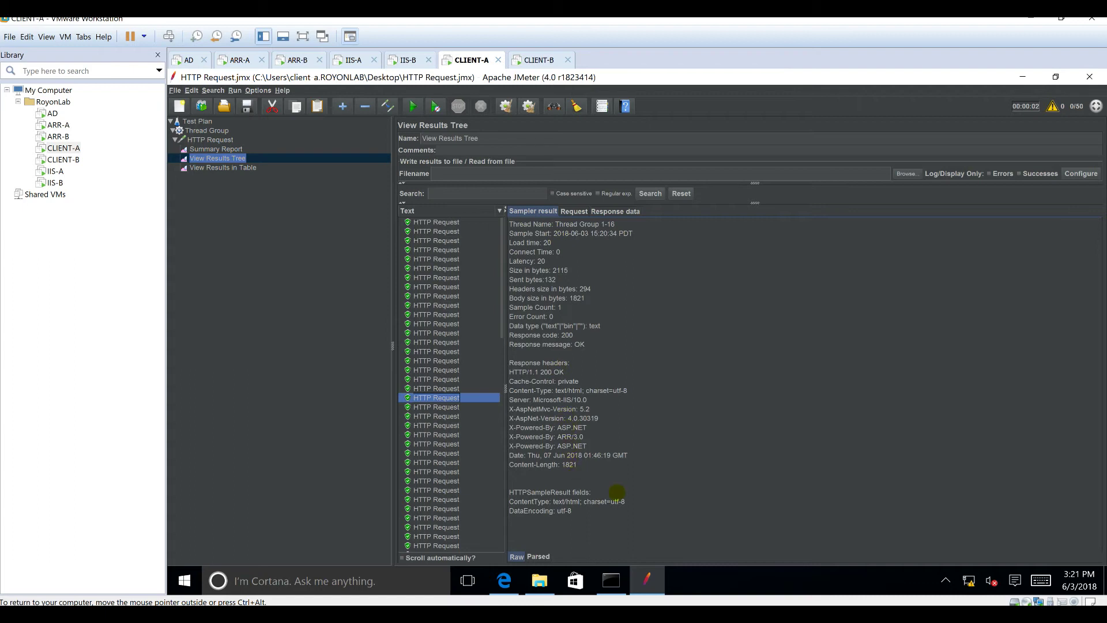
left_click(580, 212)
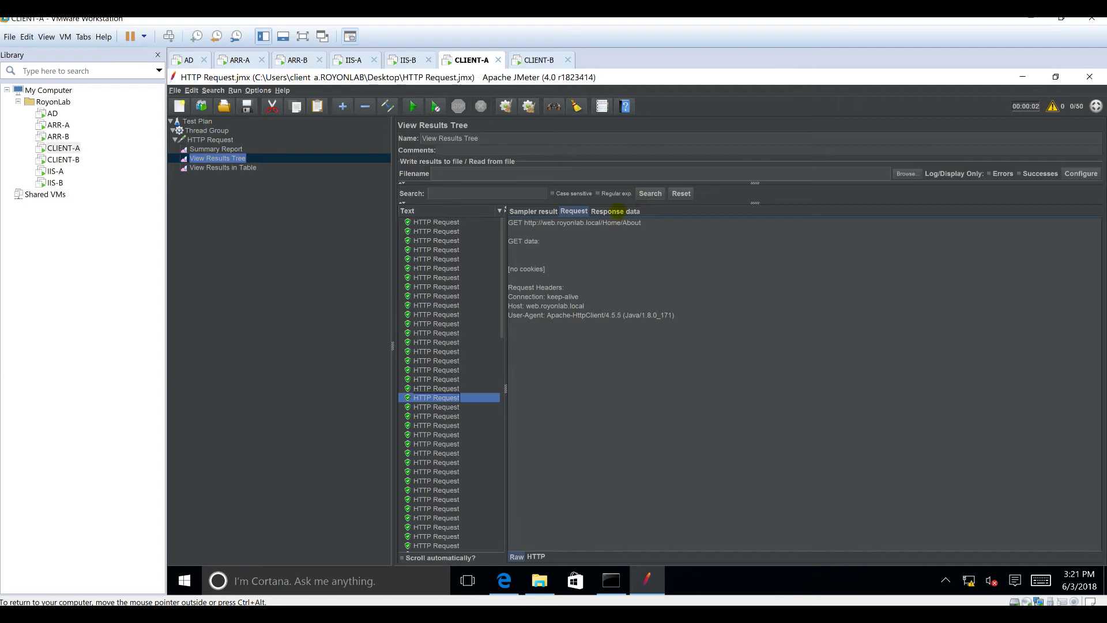
left_click_drag(676, 316, 539, 241)
left_click(533, 212)
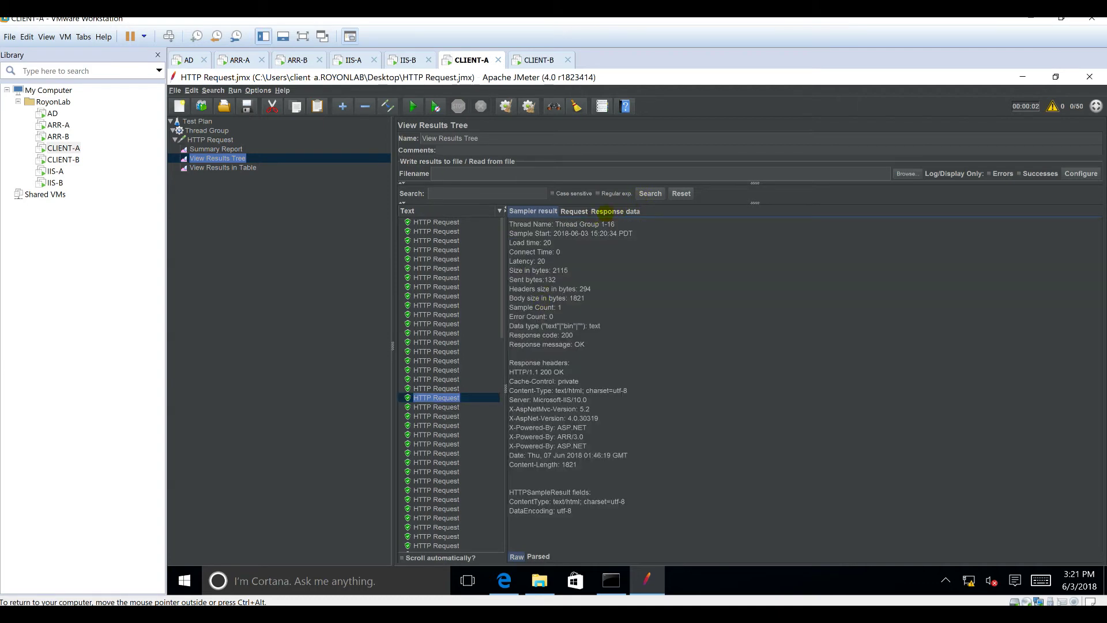
left_click(603, 211)
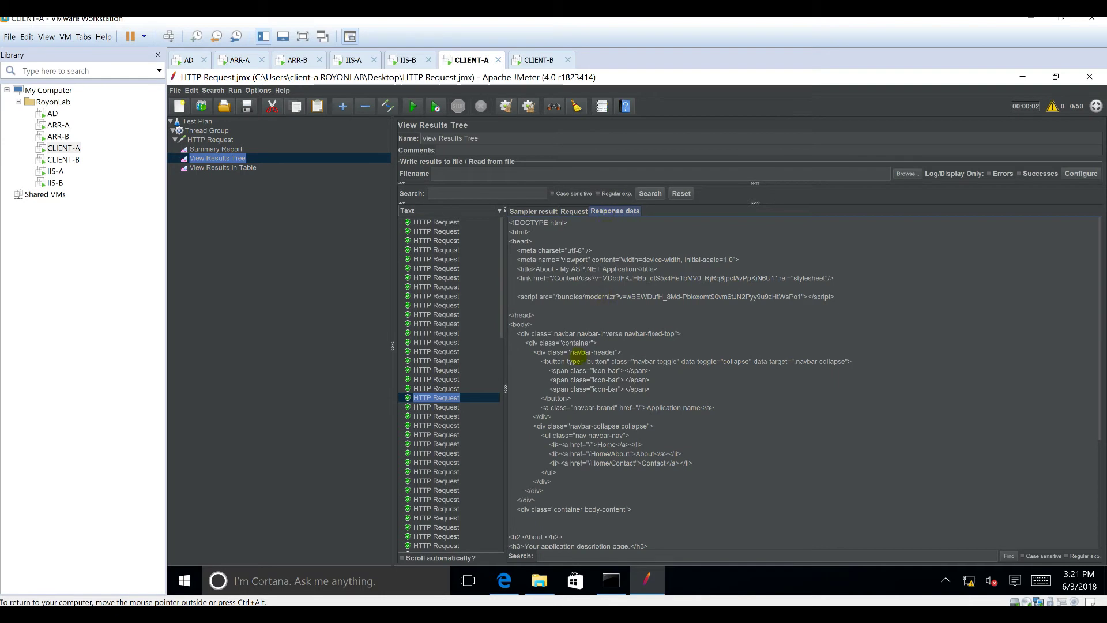
scroll(598, 444, "down", 5)
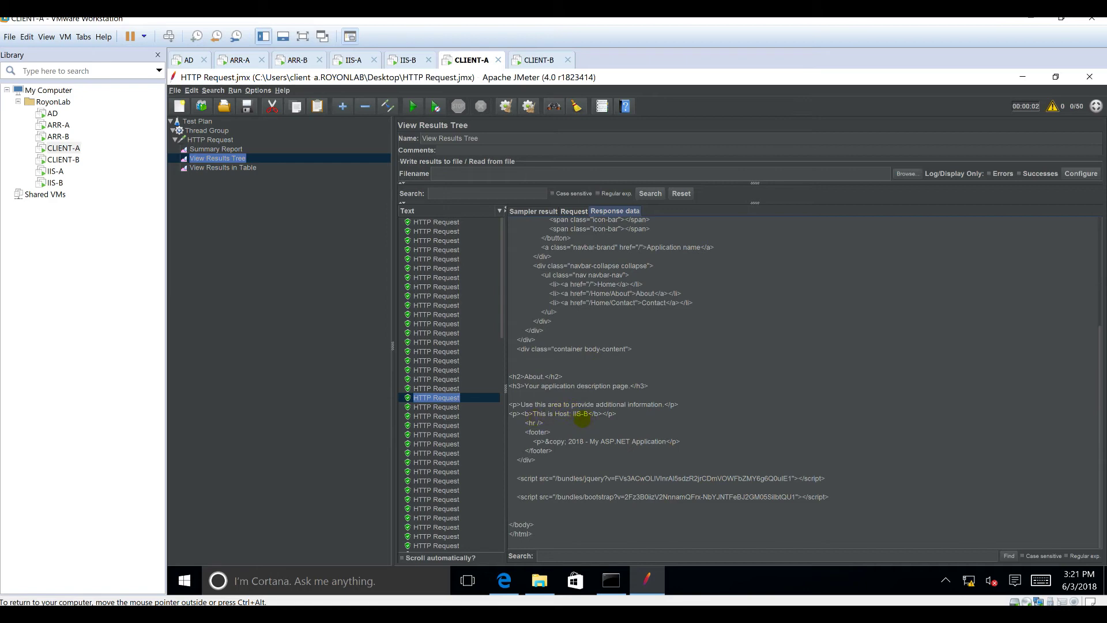
left_click(462, 497)
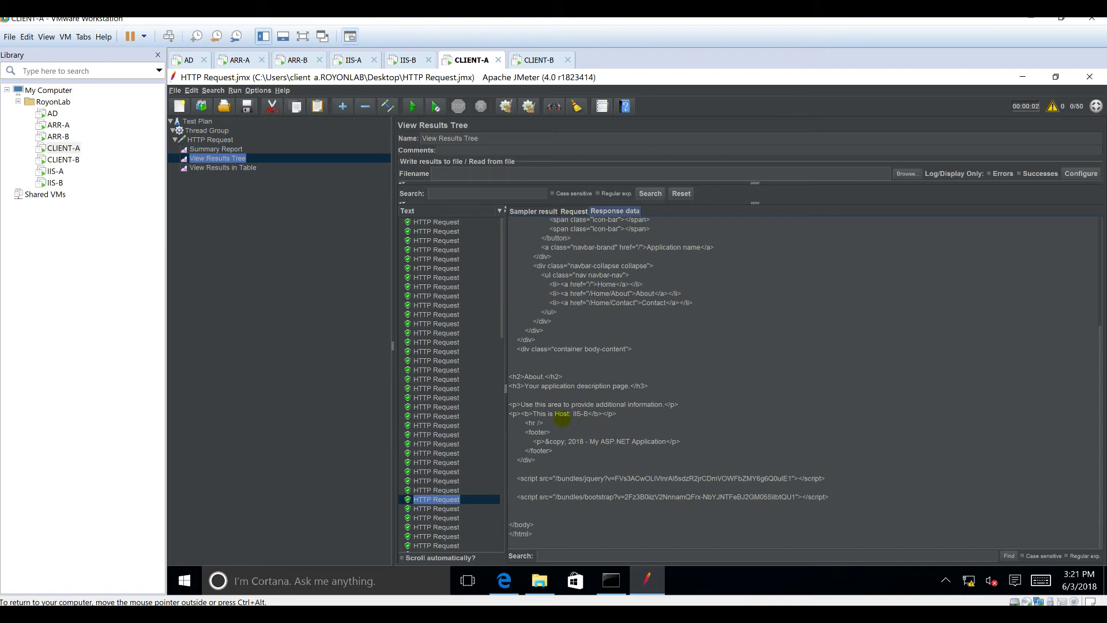
left_click(450, 509)
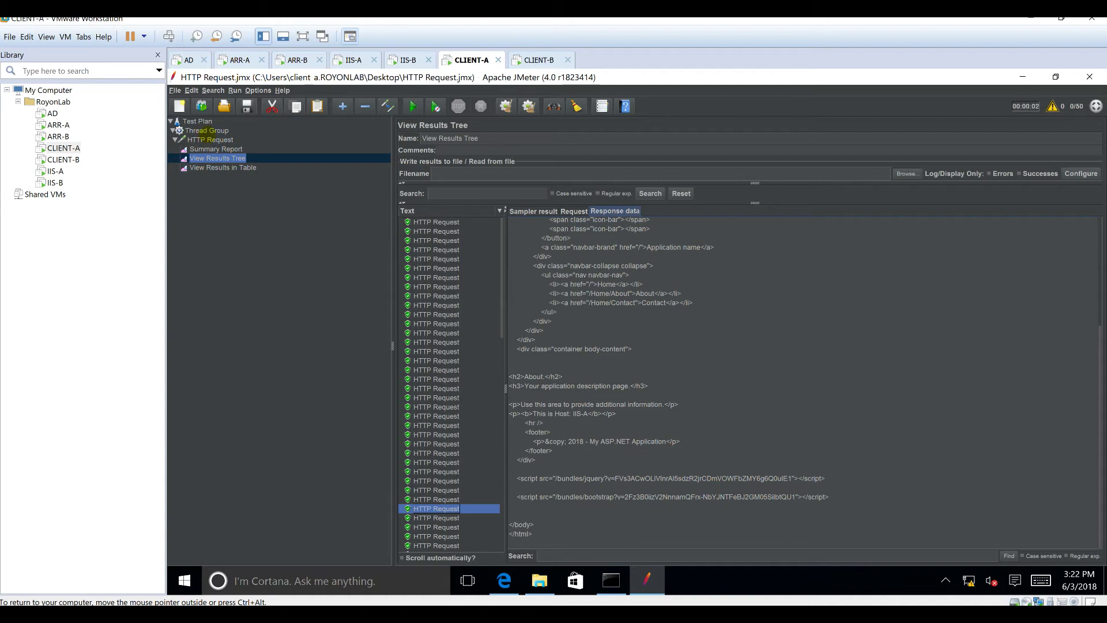
left_click(203, 131)
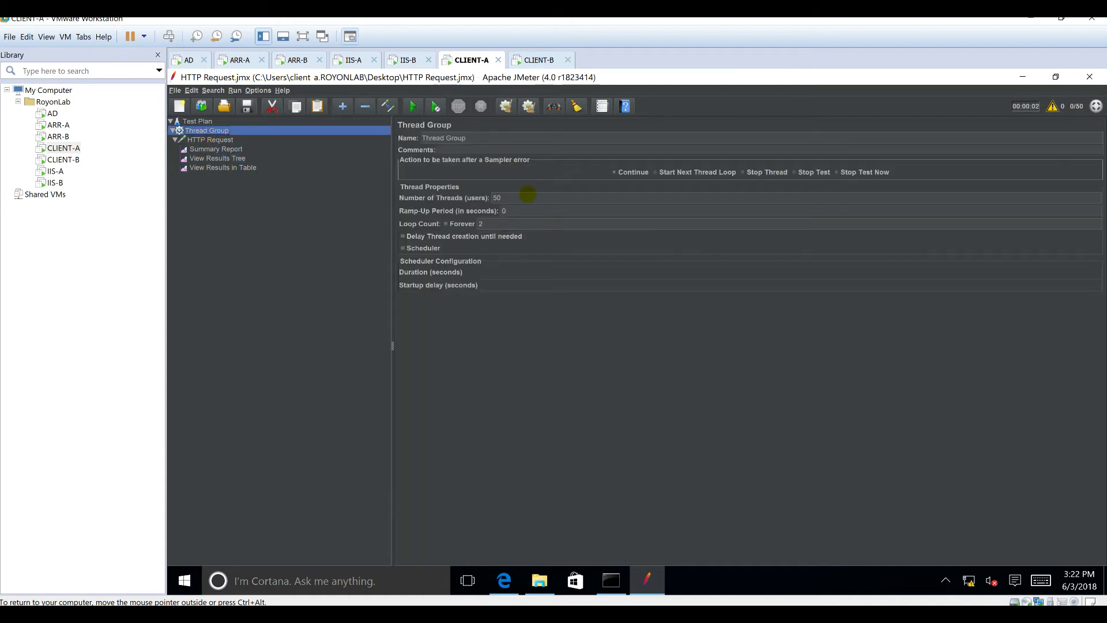
Step: Change the Thread Group's number of threads to 2000
double_click(529, 196)
type("2000")
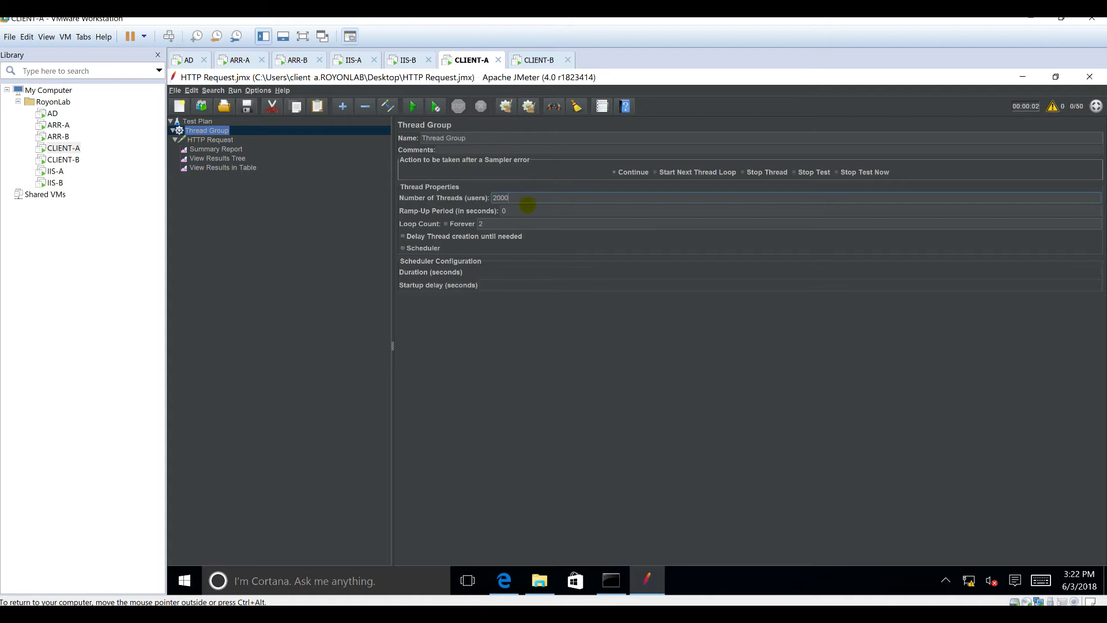
left_click(528, 206)
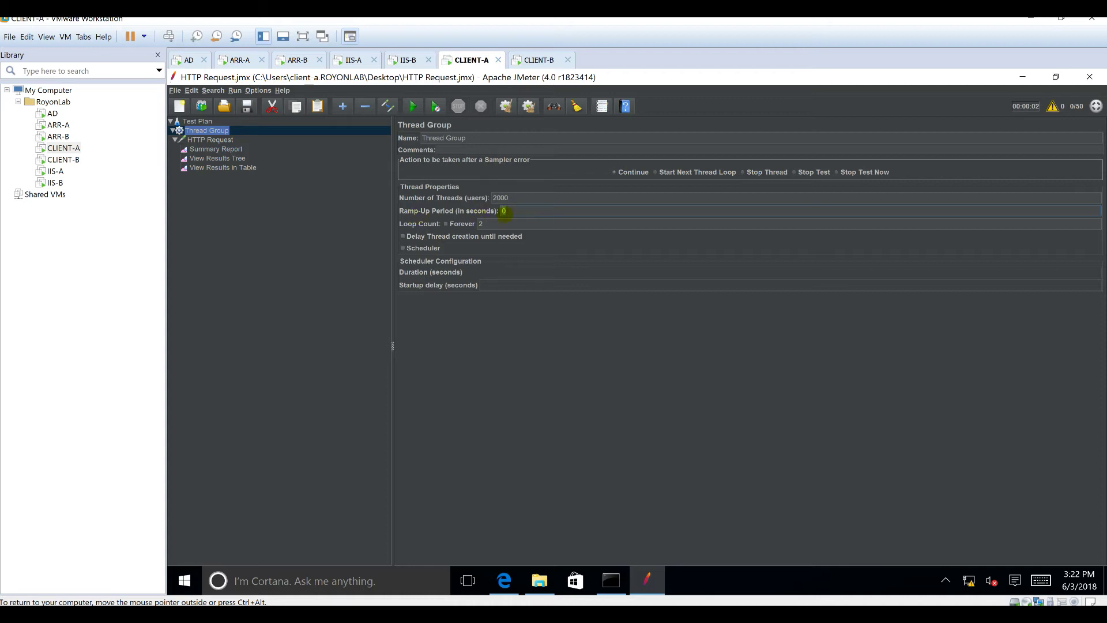
left_click(532, 197)
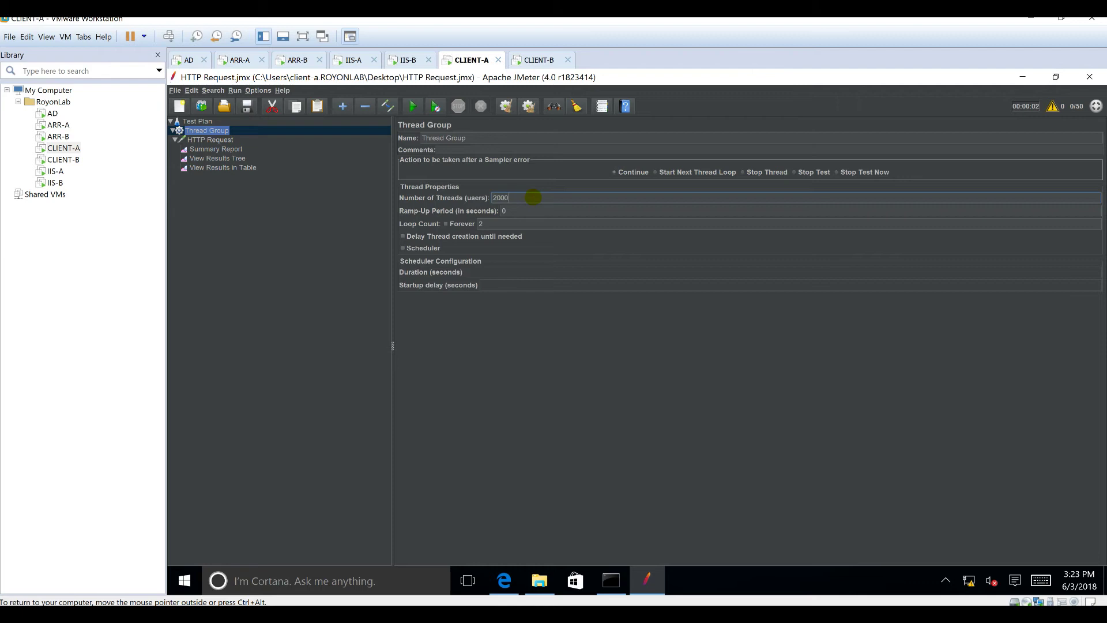
left_click(205, 123)
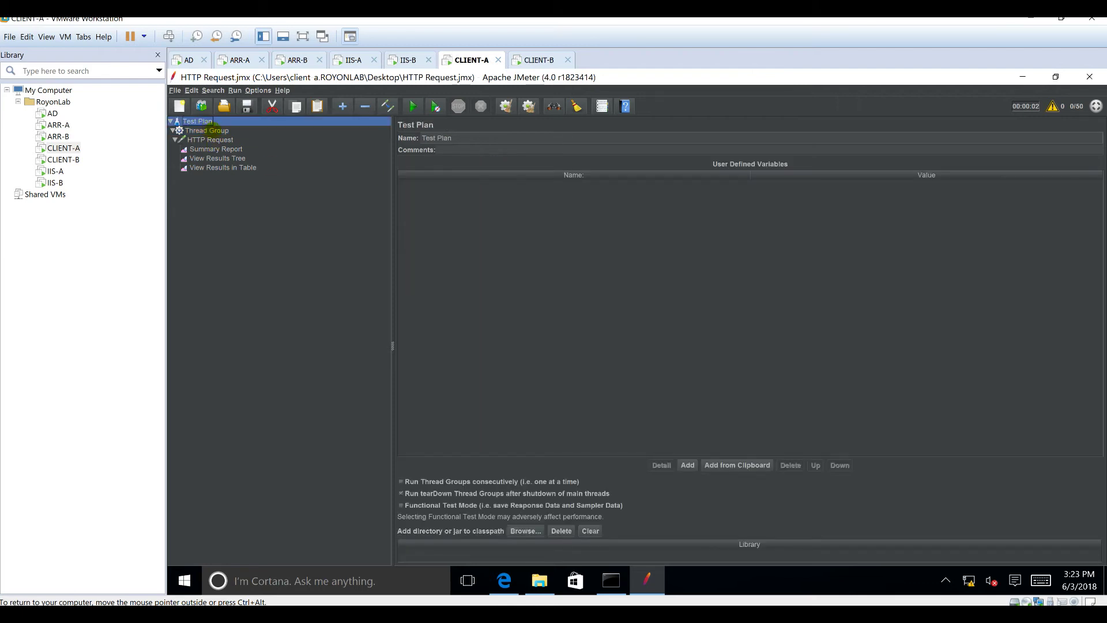
left_click(207, 130)
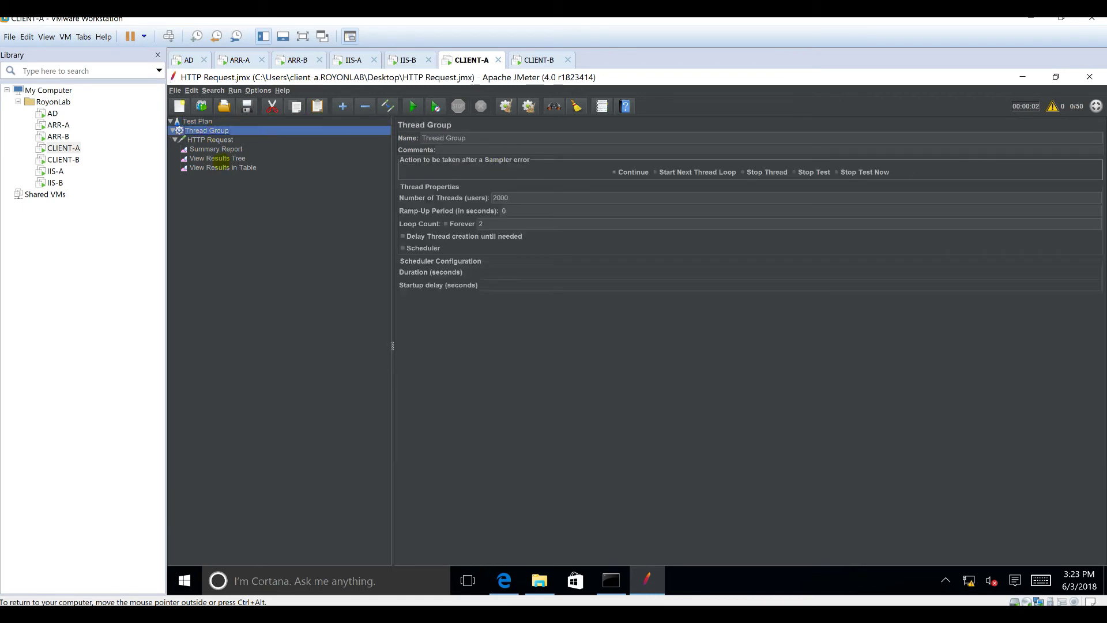
Step: Clear all previous results, start the 2000-thread run, and switch to the ARR-A machine
left_click(218, 158)
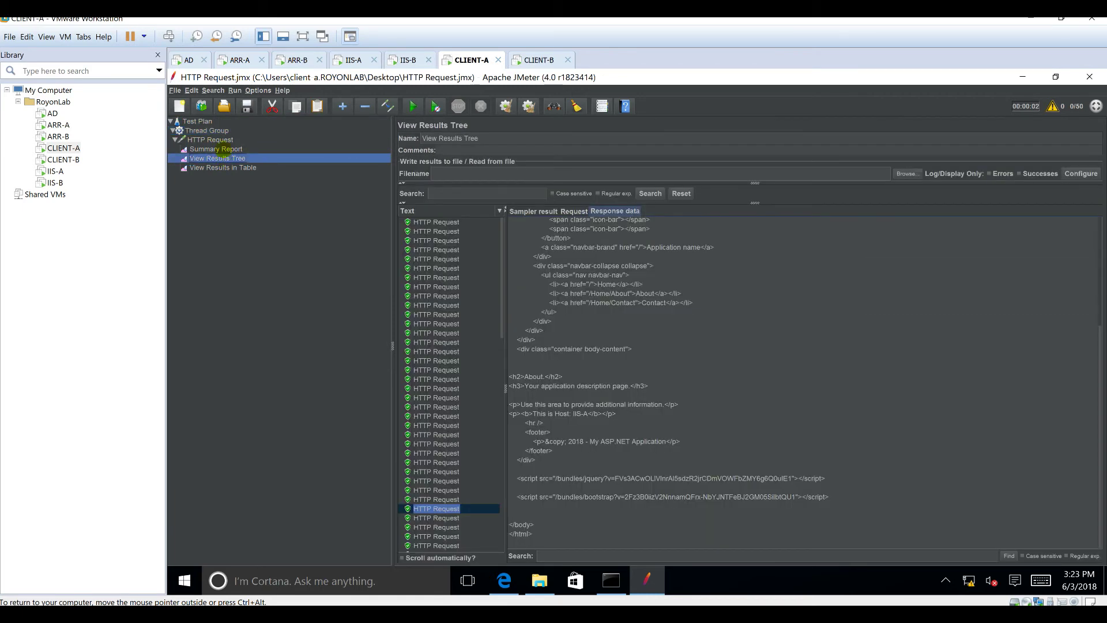
left_click(230, 150)
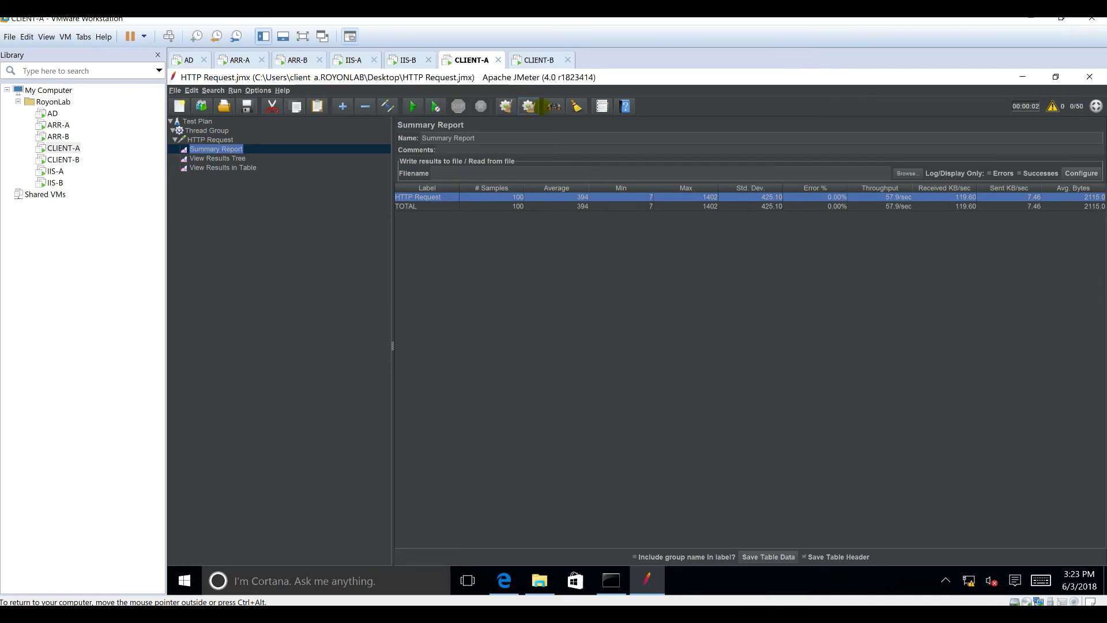
left_click(528, 106)
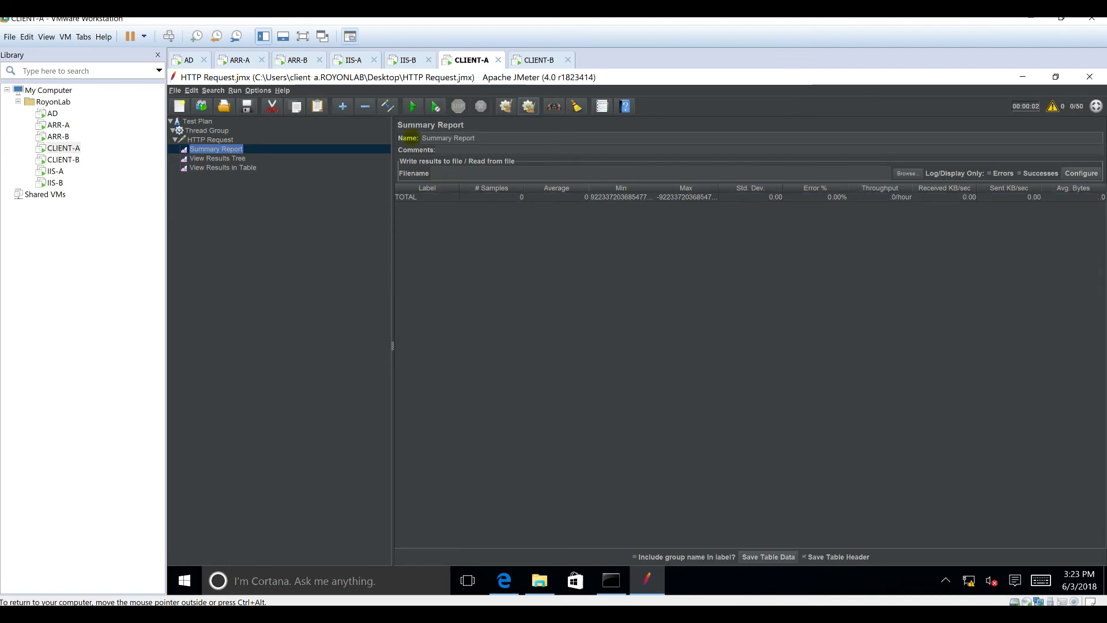
left_click(414, 106)
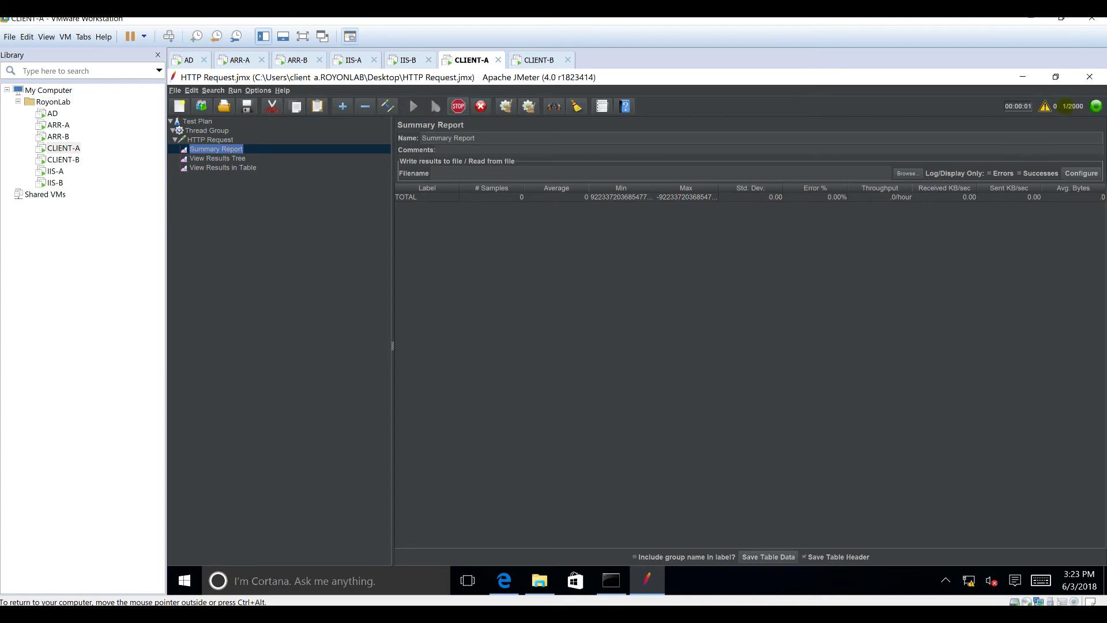
left_click(236, 60)
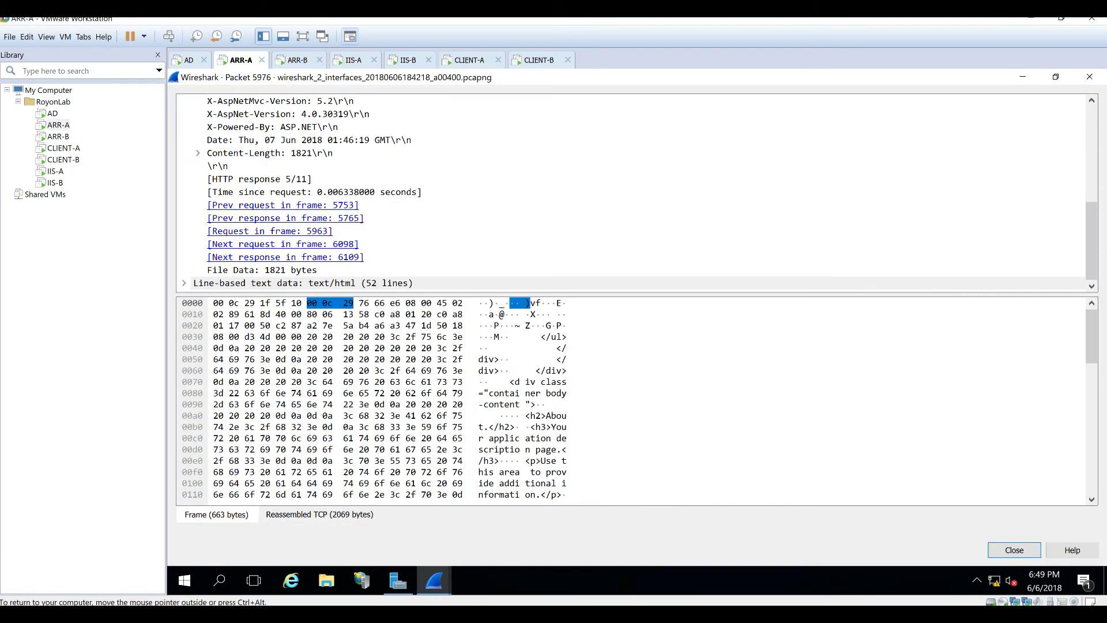
right_click(623, 581)
Step: Watch ARR-A's CPU, memory and Ethernet graphs in Task Manager, then return to CLIENT-A
left_click(667, 512)
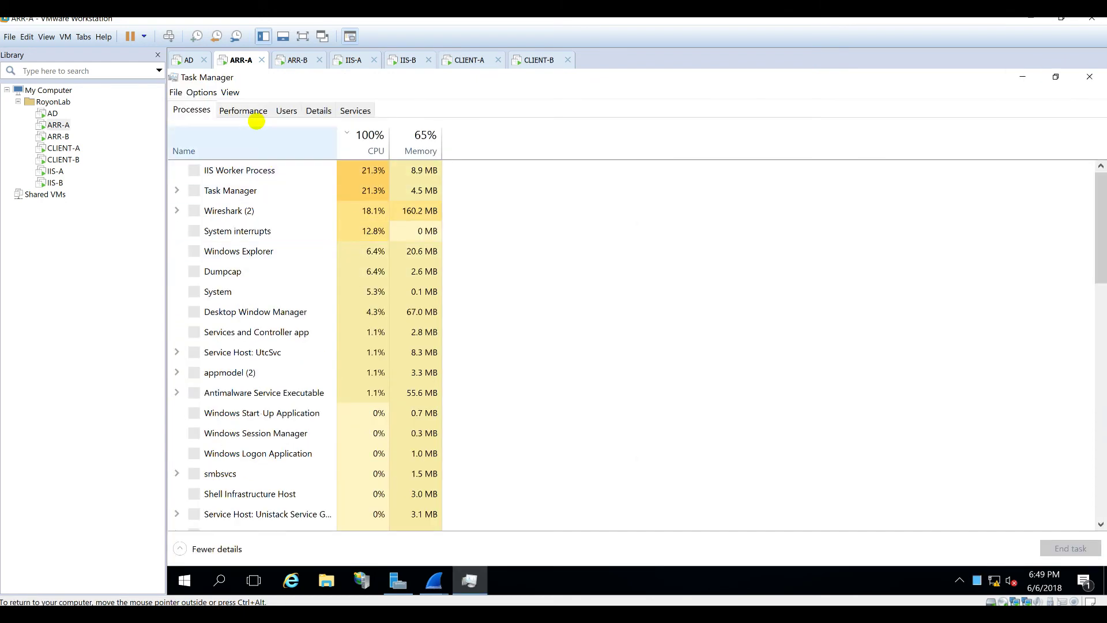
left_click(246, 110)
left_click(209, 156)
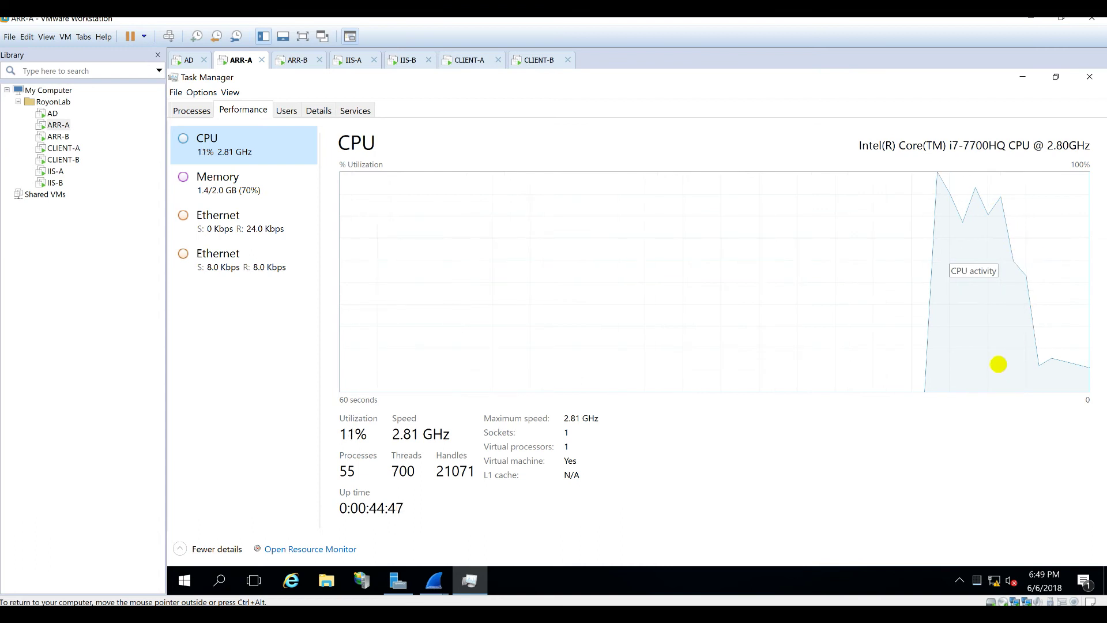
left_click(240, 193)
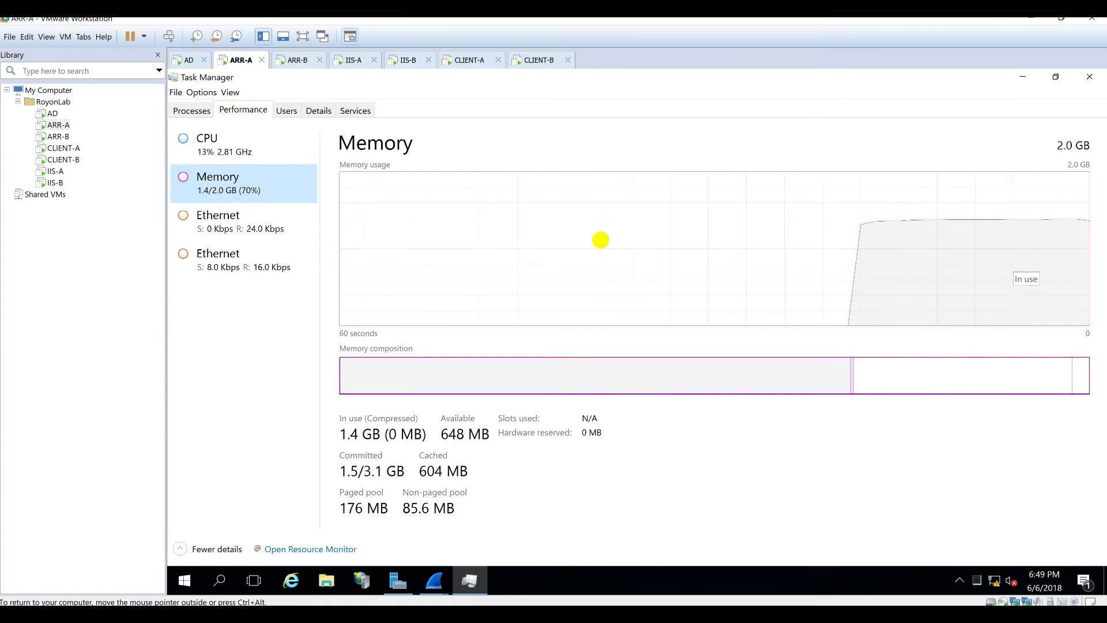
left_click(202, 220)
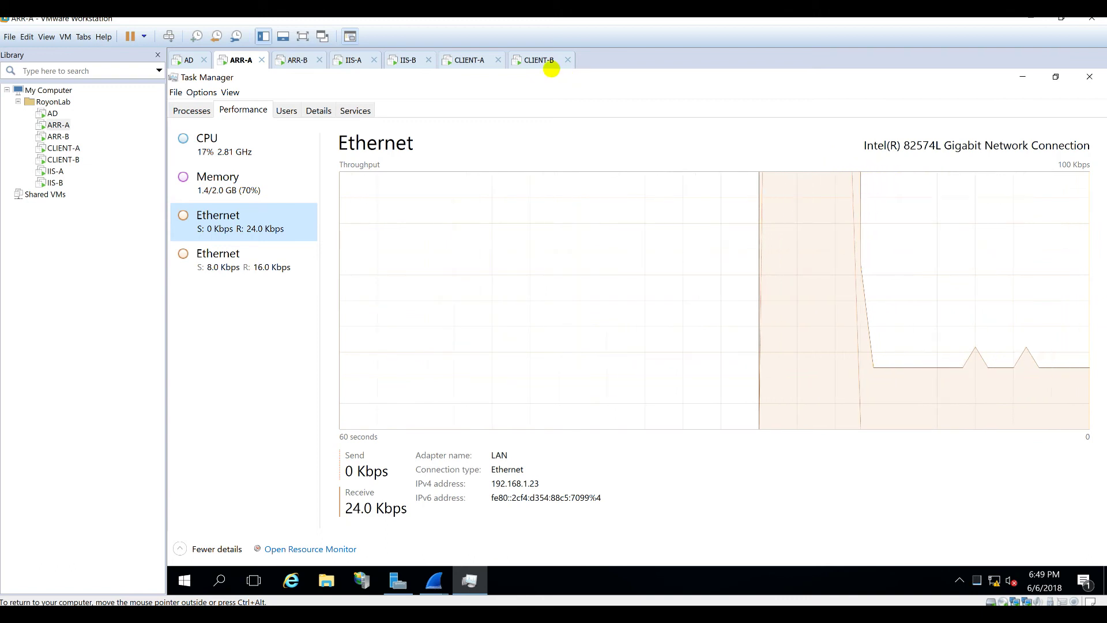
left_click(461, 60)
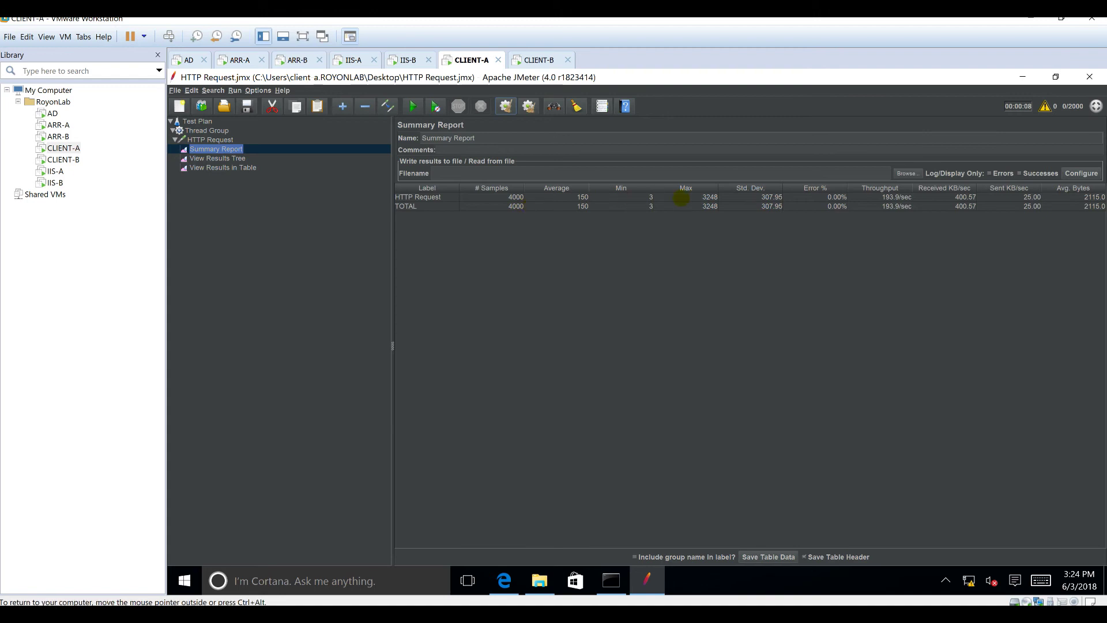
Step: Review CLIENT-A's Summary Report rows and the View Results Tree and Table listeners
left_click(771, 196)
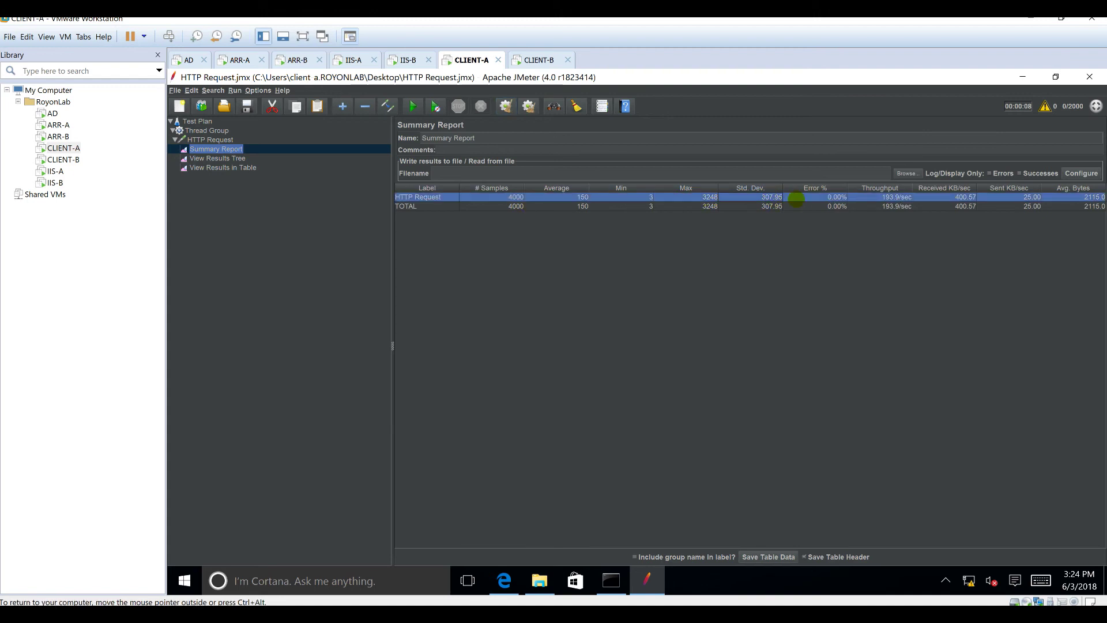
left_click(897, 206)
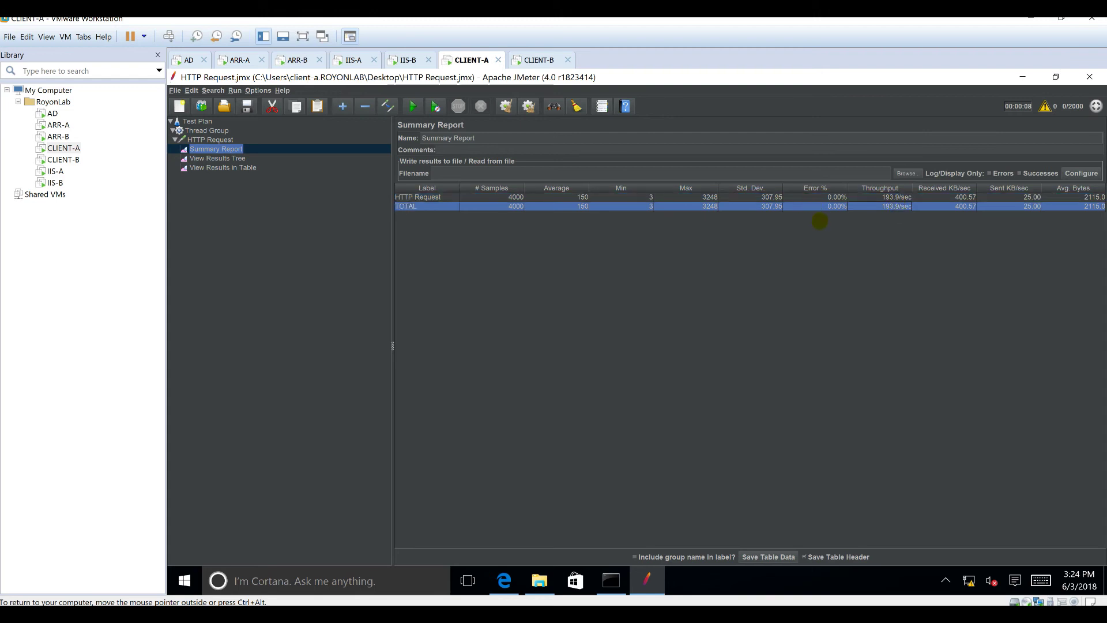
key("Down")
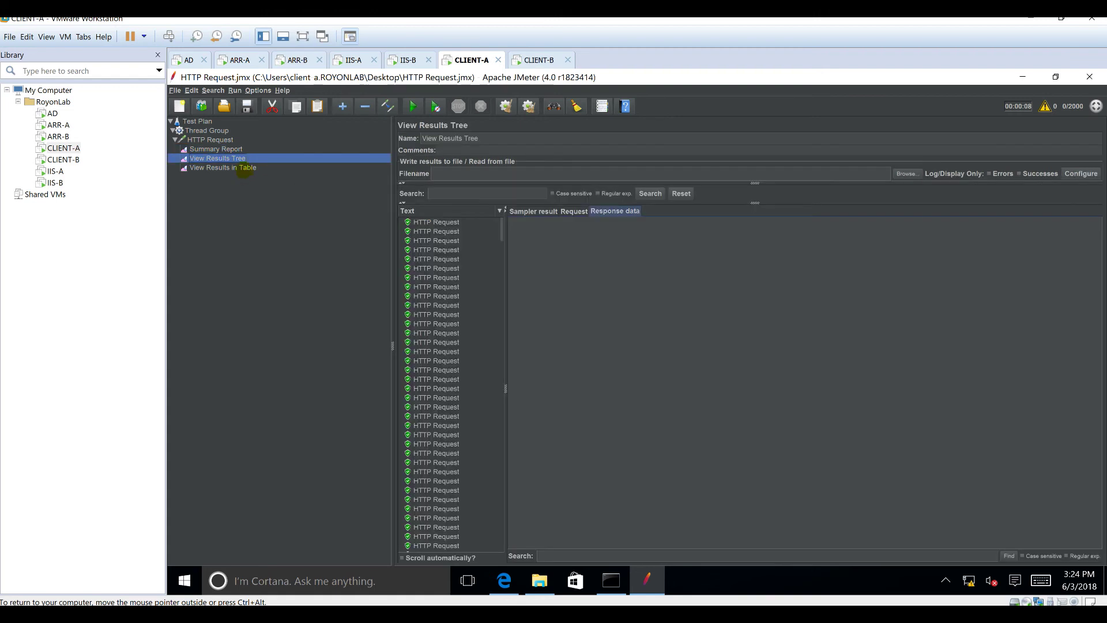
key("Down")
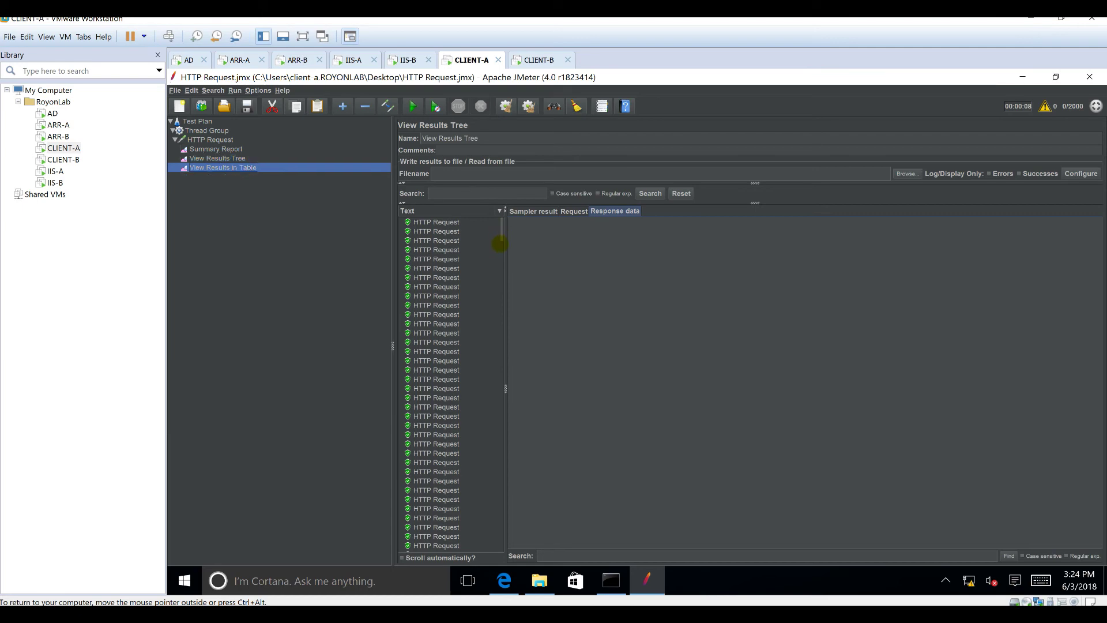
left_click_drag(501, 231, 503, 256)
left_click(514, 403)
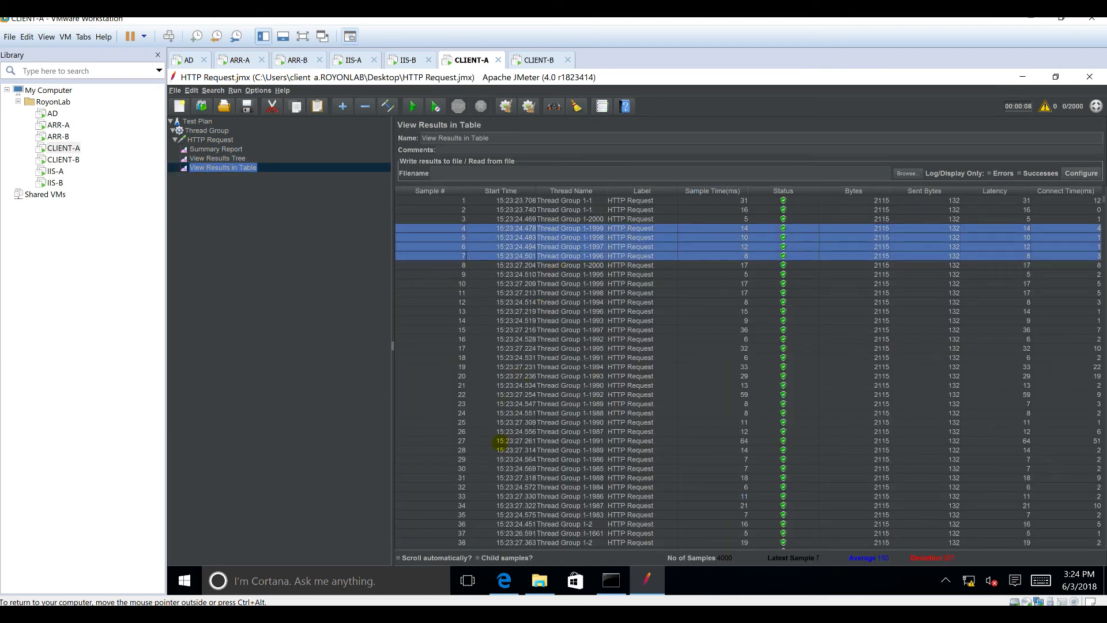
scroll(567, 449, "down", 11)
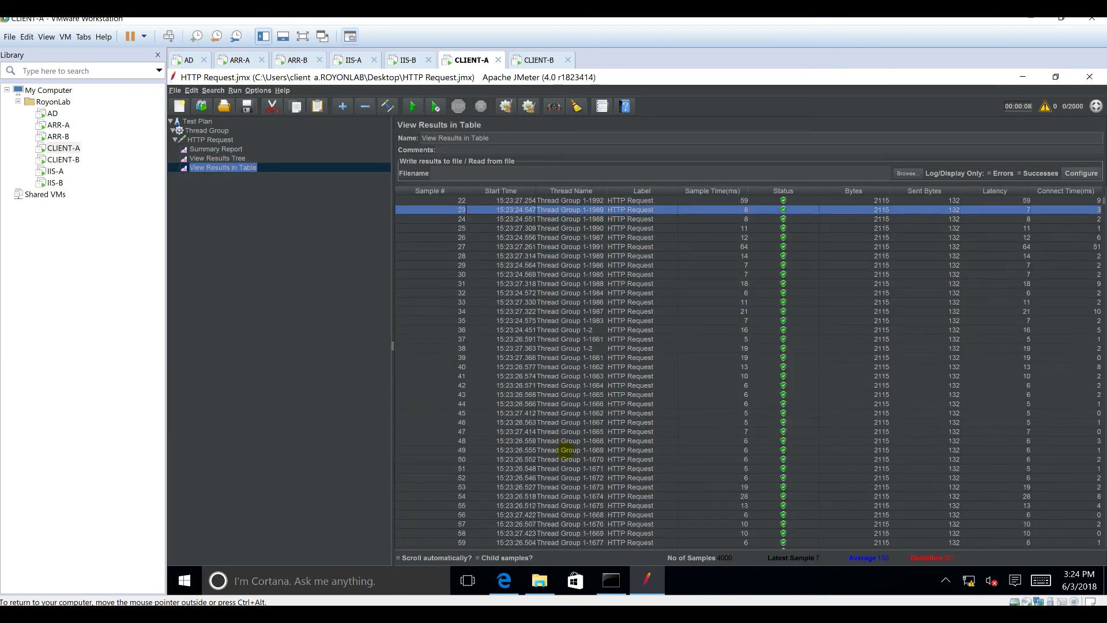
scroll(566, 455, "down", 15)
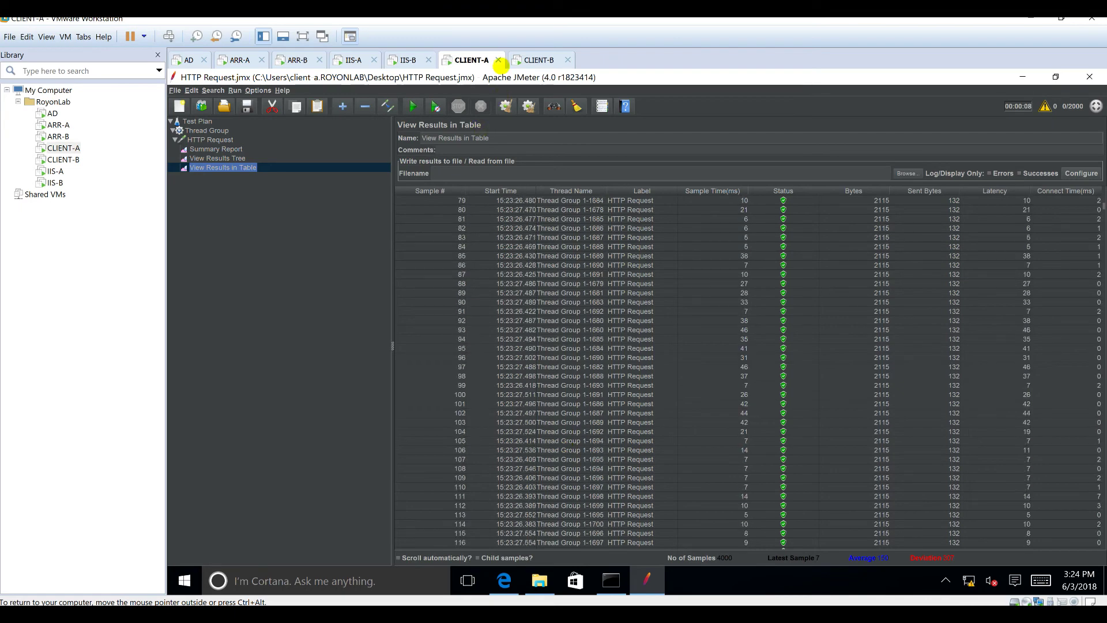
left_click(539, 60)
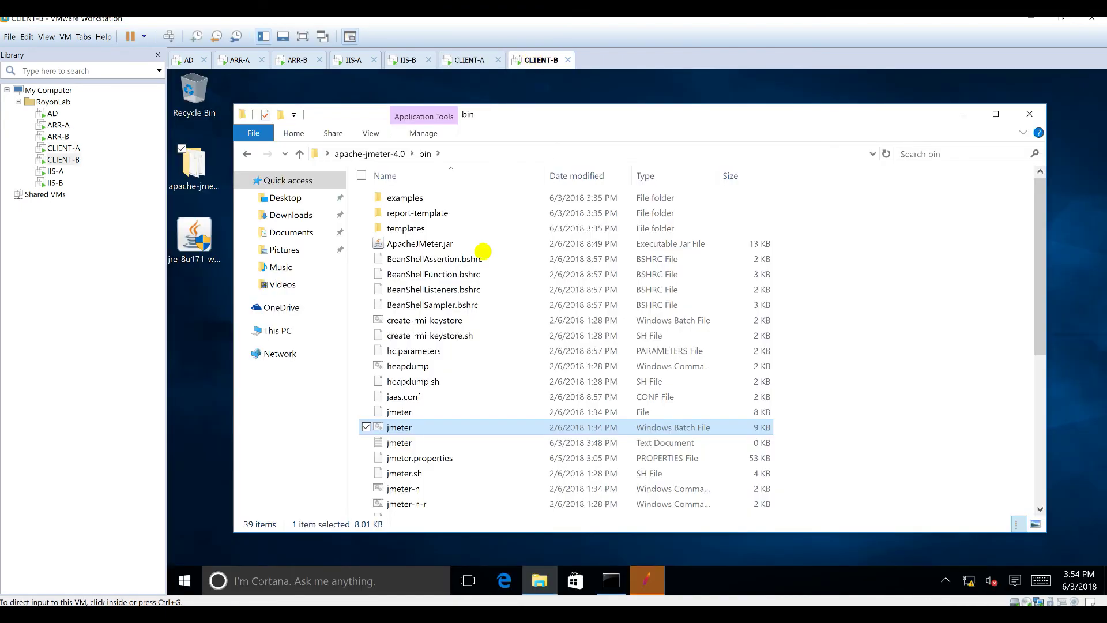
Step: Maximise JMeter on CLIENT-B and add a Thread Group to its Test Plan
left_click(637, 580)
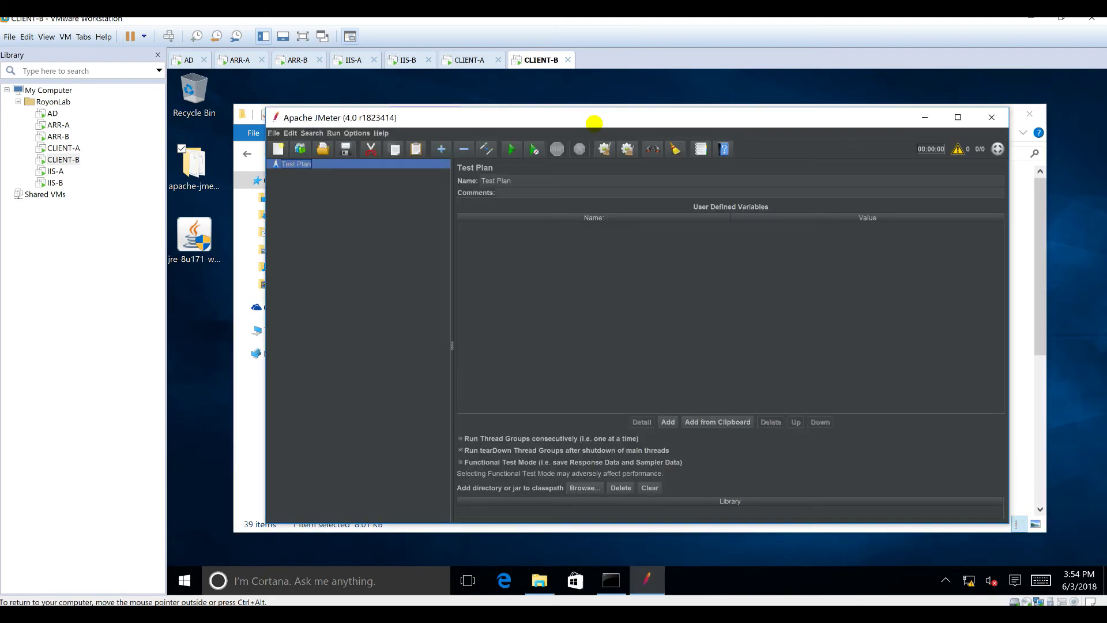
double_click(594, 119)
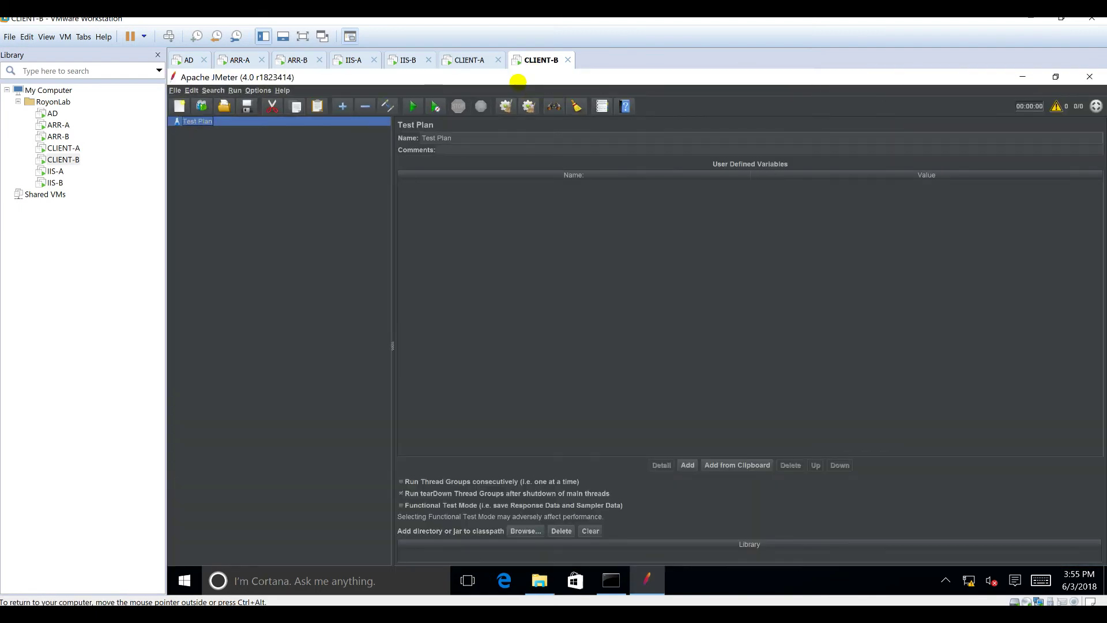
right_click(210, 125)
mouse_move(294, 132)
mouse_move(329, 127)
left_click(416, 126)
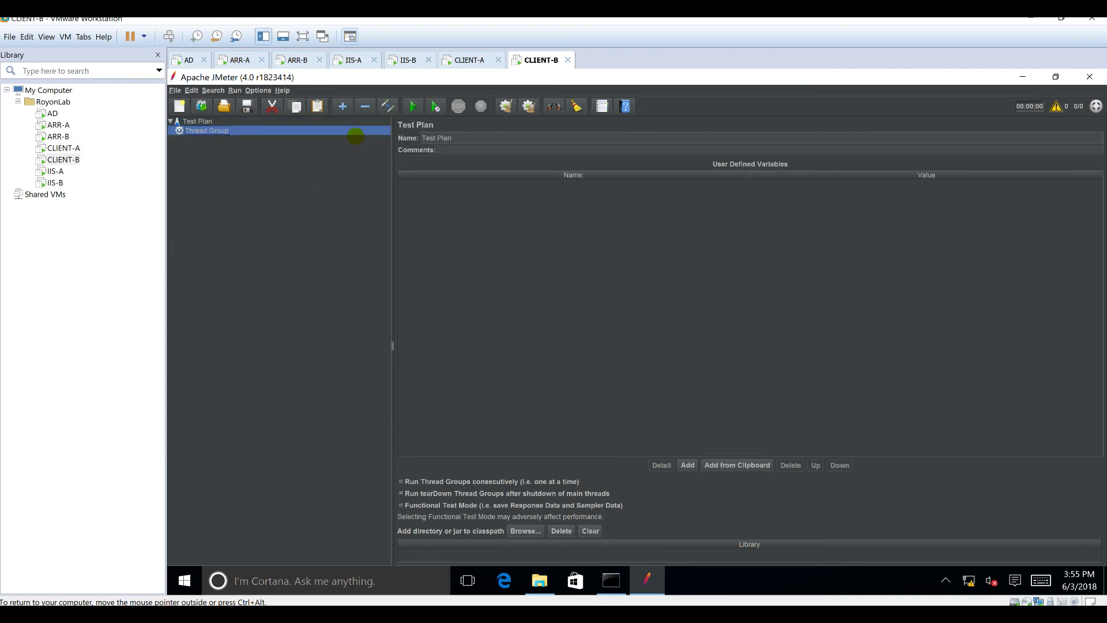
Step: Add an HTTP Request sampler with a Summary Report listener under the Thread Group
right_click(214, 136)
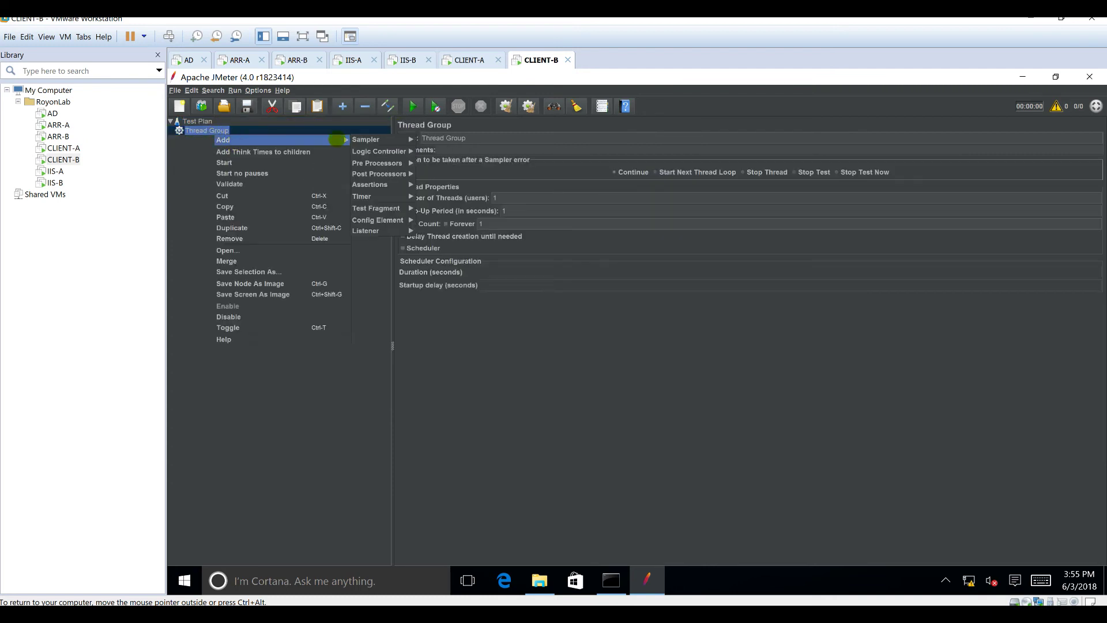
left_click(439, 139)
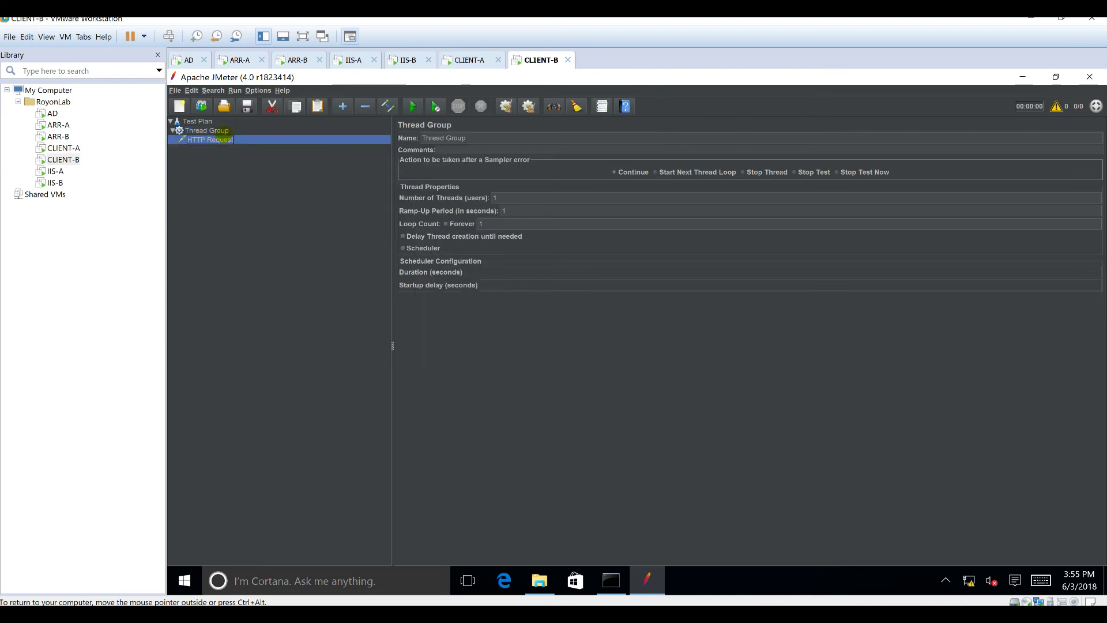
right_click(222, 140)
mouse_move(243, 144)
mouse_move(377, 200)
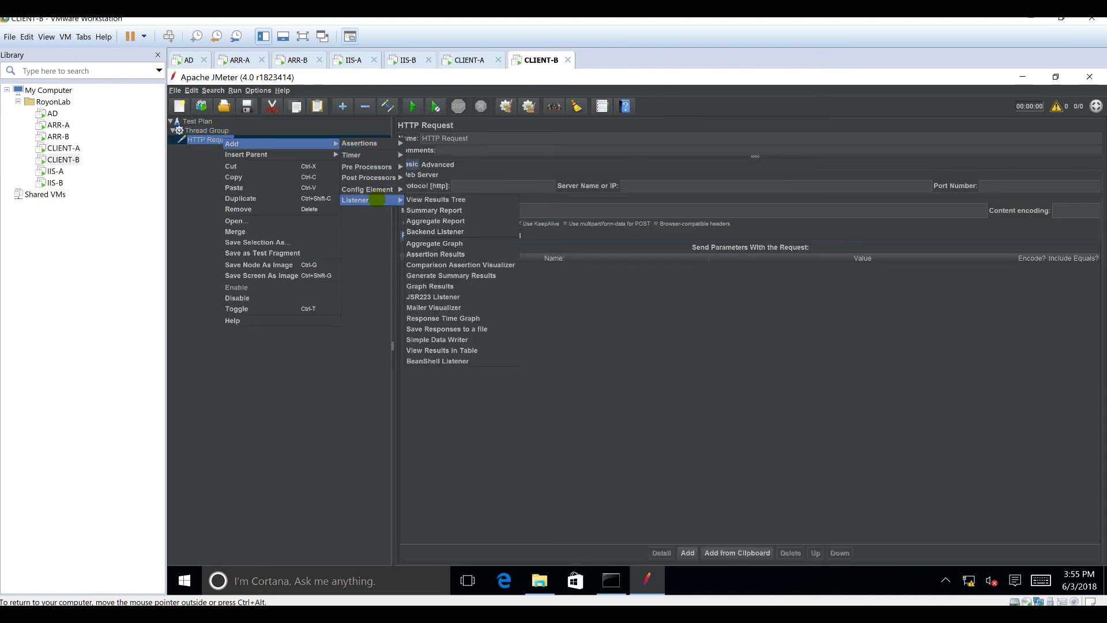
left_click(455, 210)
Step: Set the Thread Group to 2000 threads, 0-second ramp-up and loop count 2
left_click(203, 131)
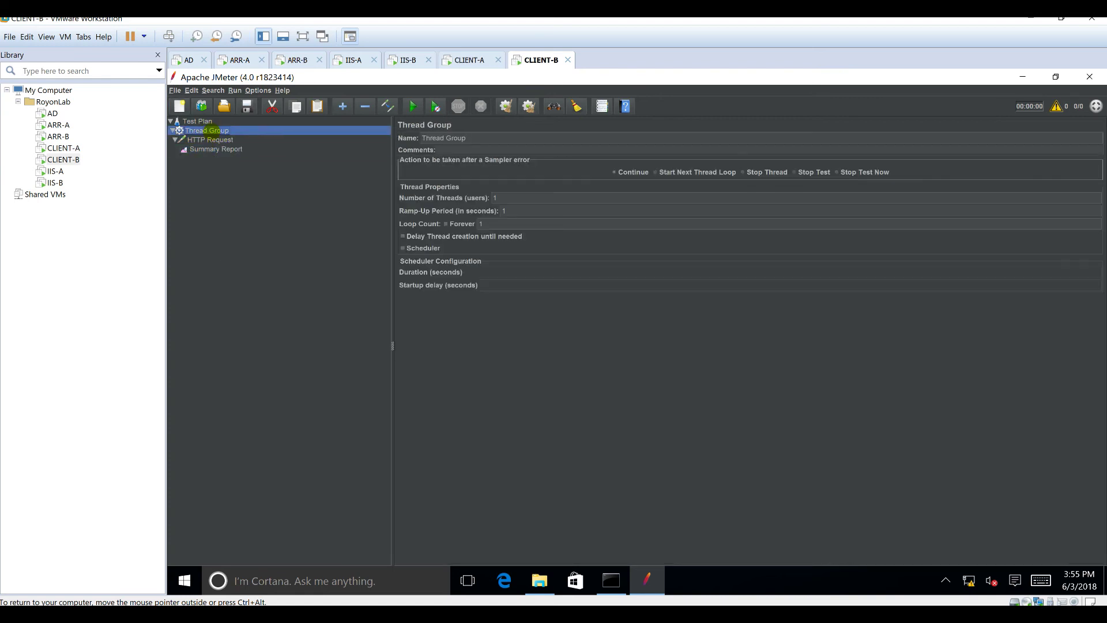
left_click(531, 197)
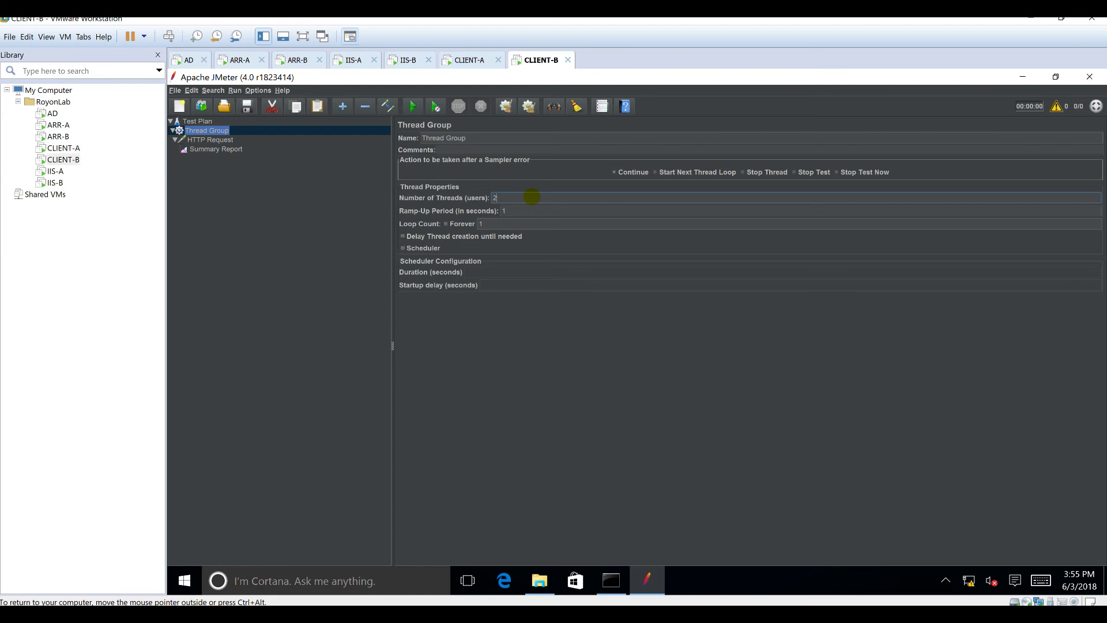
left_click(527, 208)
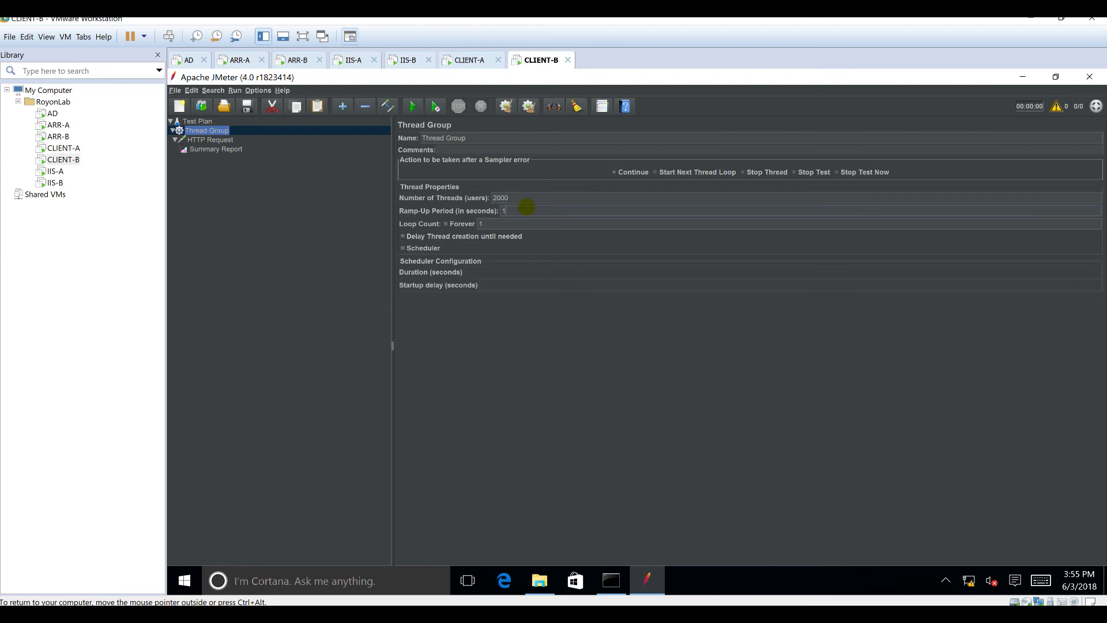
key("Tab")
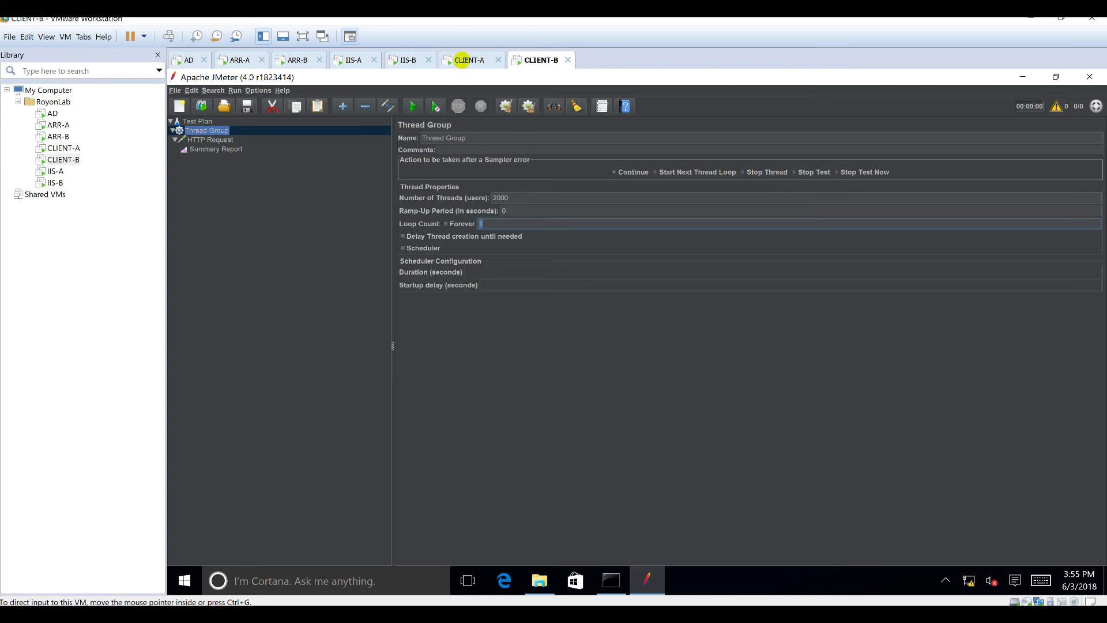
Step: Compare against CLIENT-A's Summary Report and Thread Group settings, then return to CLIENT-B
left_click(464, 60)
left_click(213, 149)
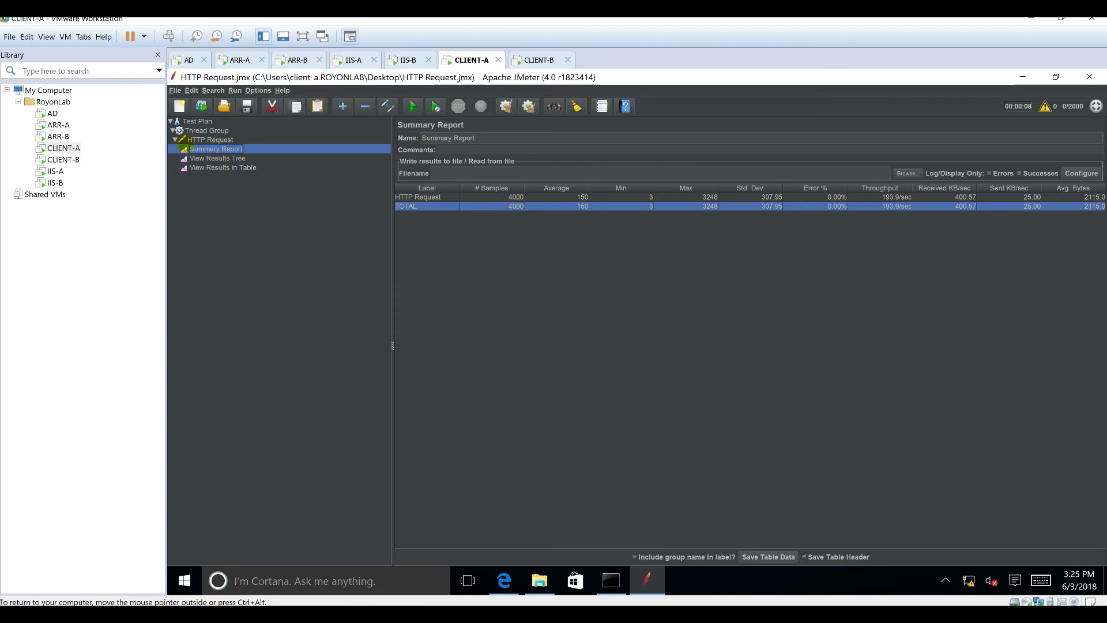
left_click(196, 131)
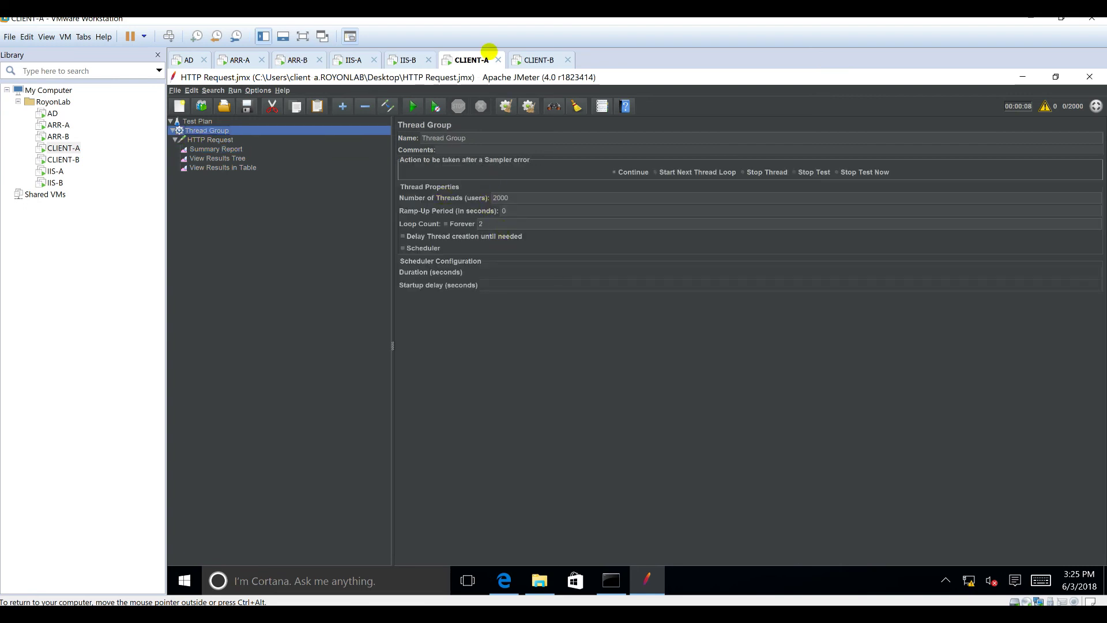
left_click(542, 60)
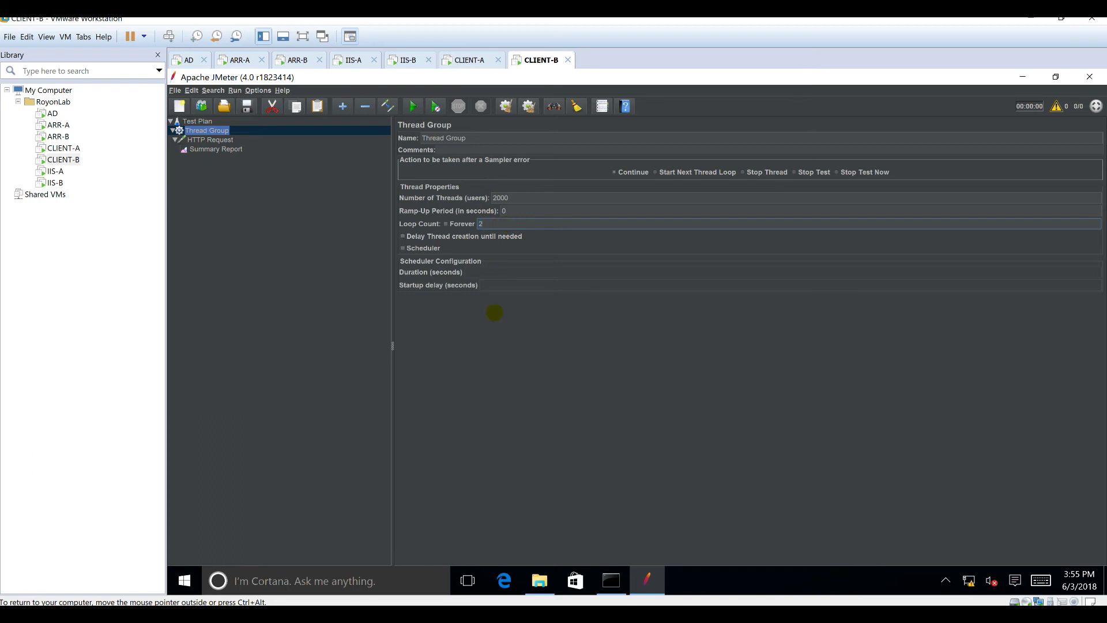
Step: Set CLIENT-B's HTTP Request to http, web.royonlab.local, /Home/About, checked against CLIENT-A's request
left_click(211, 140)
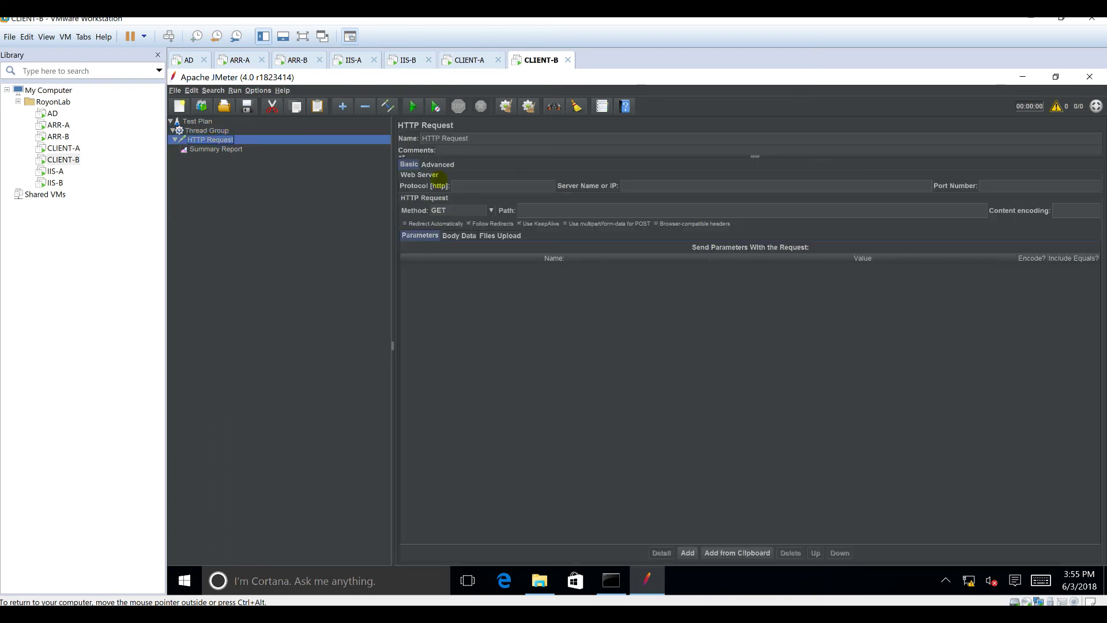
left_click(459, 185)
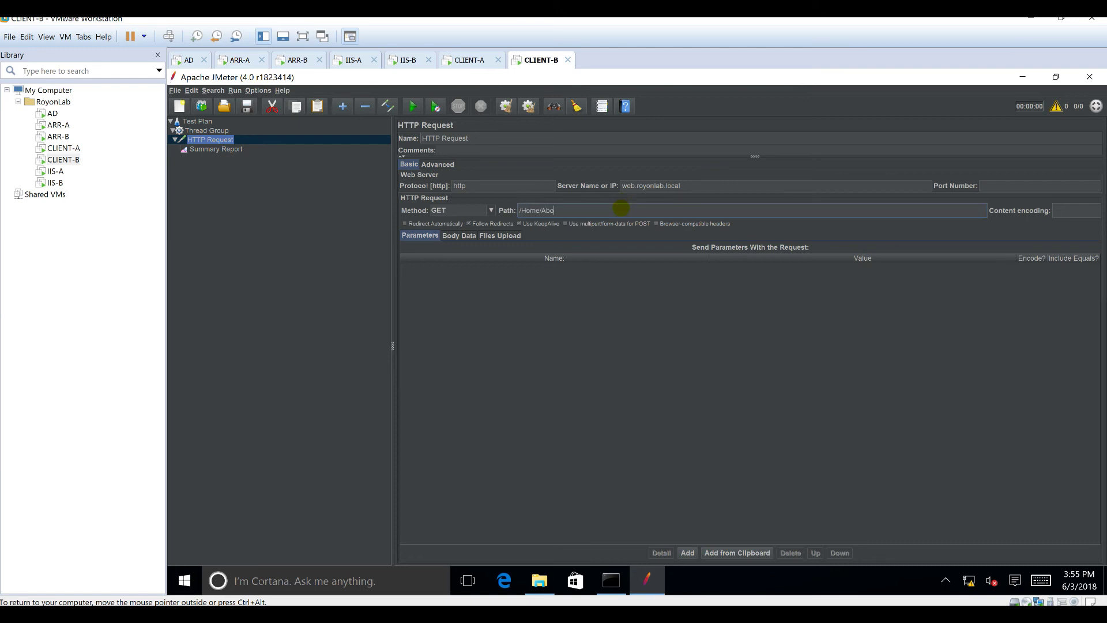
left_click(467, 59)
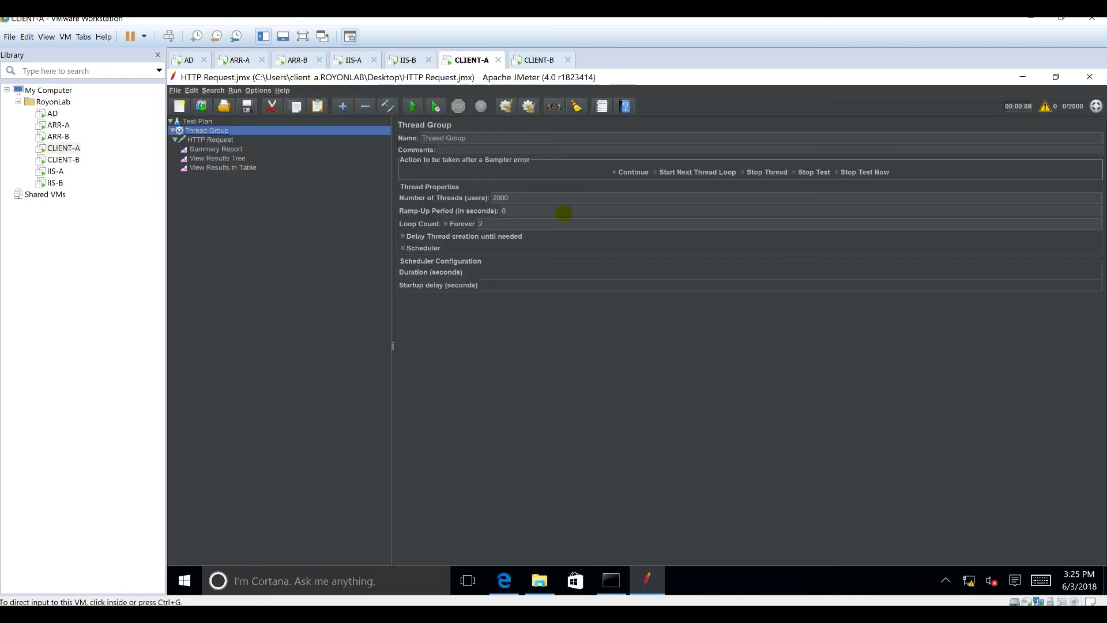
left_click(209, 140)
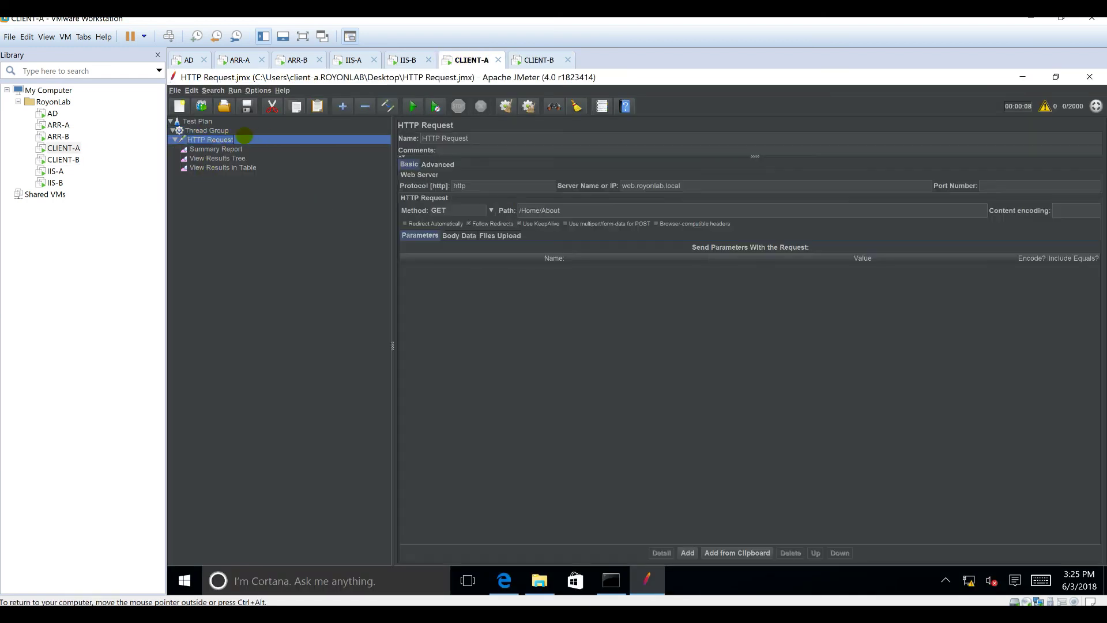
left_click(536, 60)
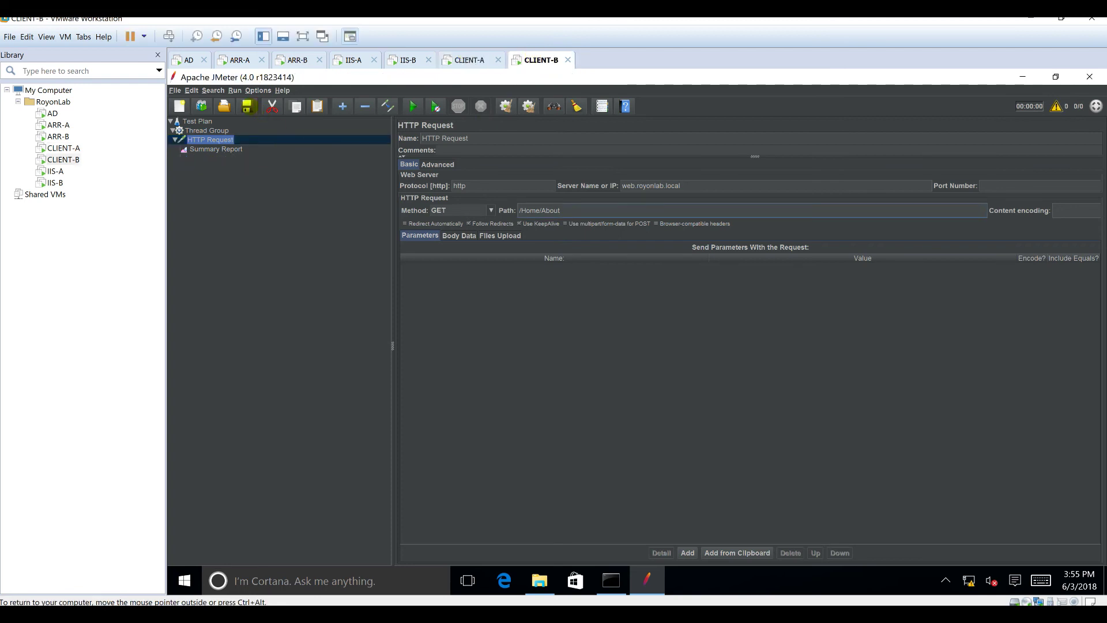
left_click(246, 105)
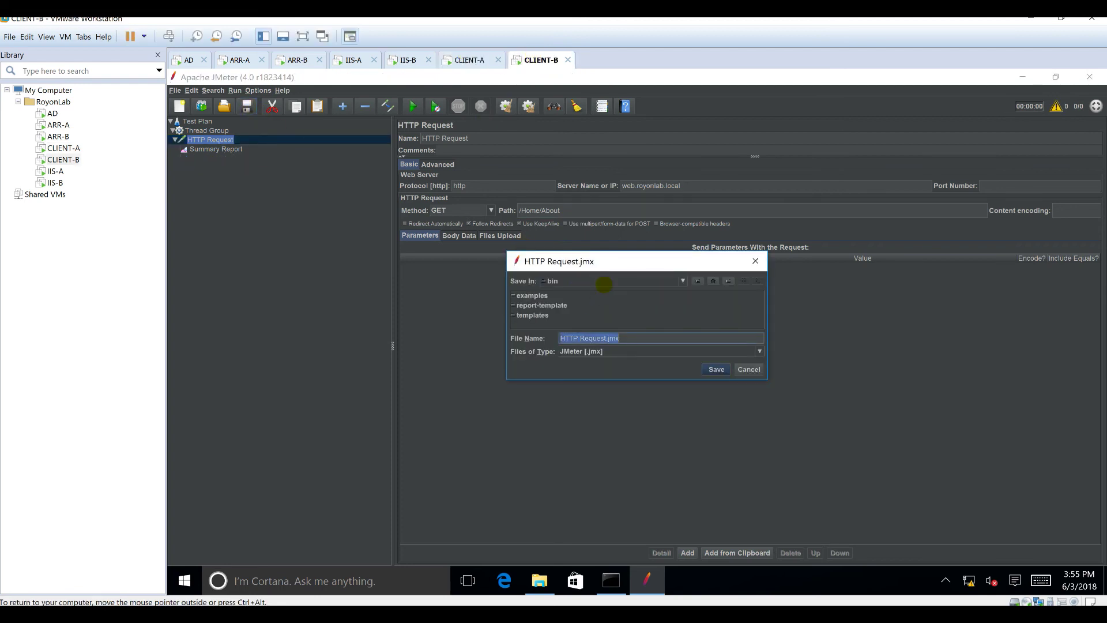
Step: Save CLIENT-B's test plan as HTTP Request.jmx on the Desktop
left_click(627, 282)
scroll(625, 308, "up", 3)
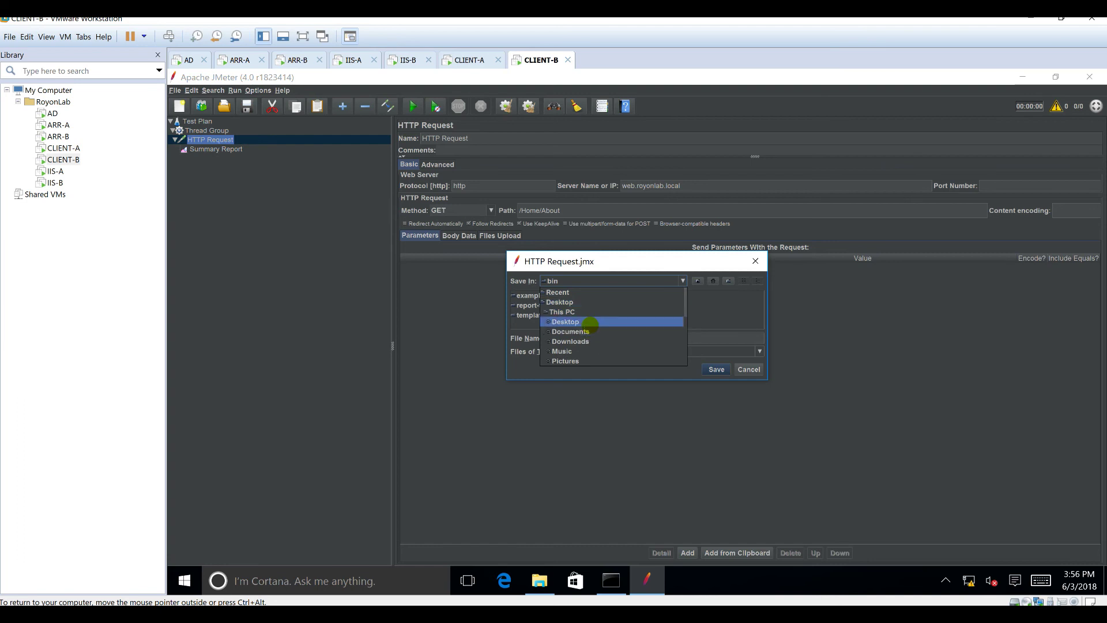
left_click(626, 322)
left_click(717, 369)
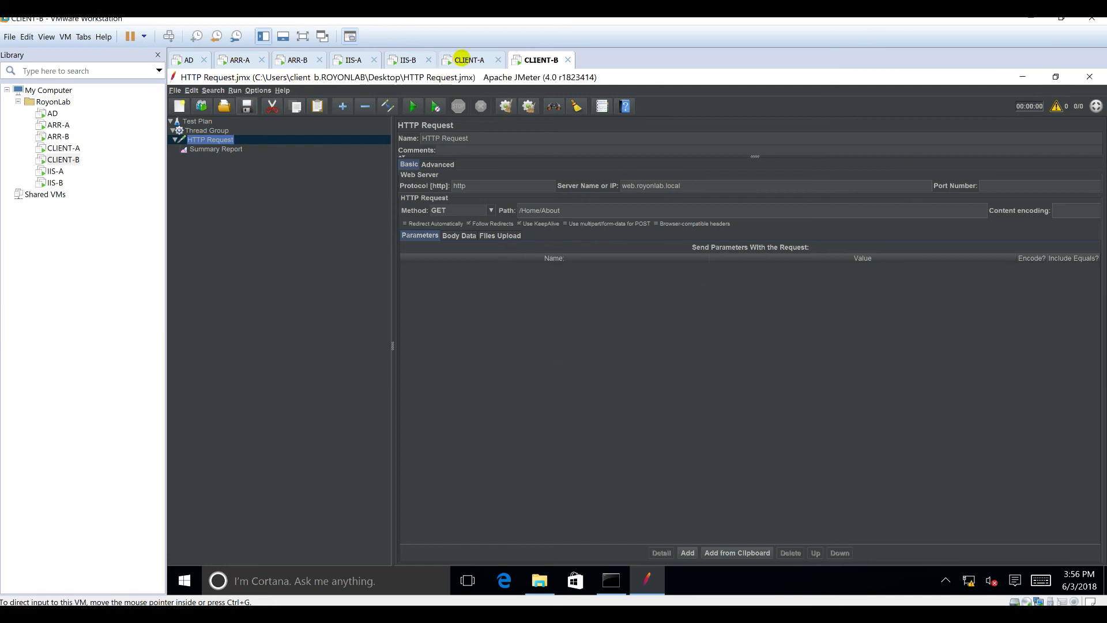
Step: Clear all earlier results from CLIENT-A's Summary Report
left_click(244, 58)
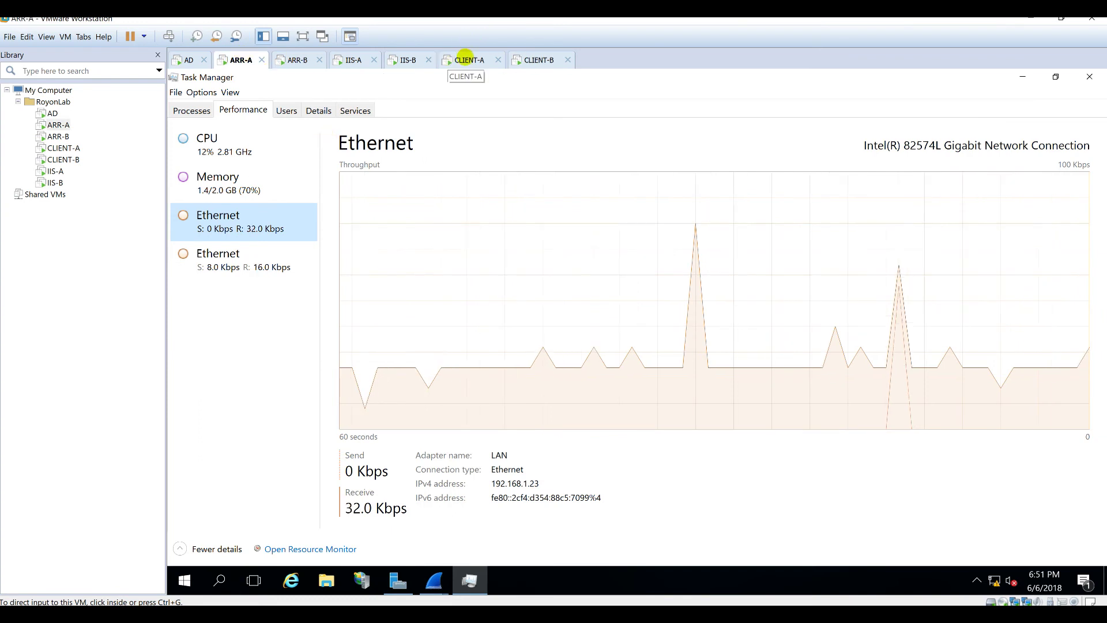
left_click(468, 60)
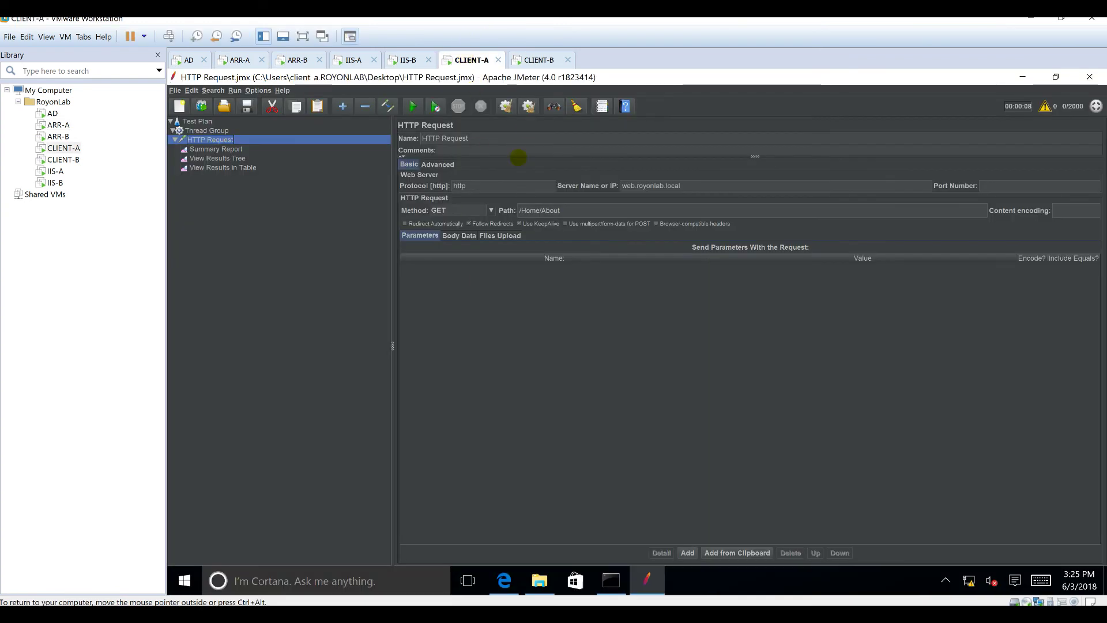
left_click(234, 150)
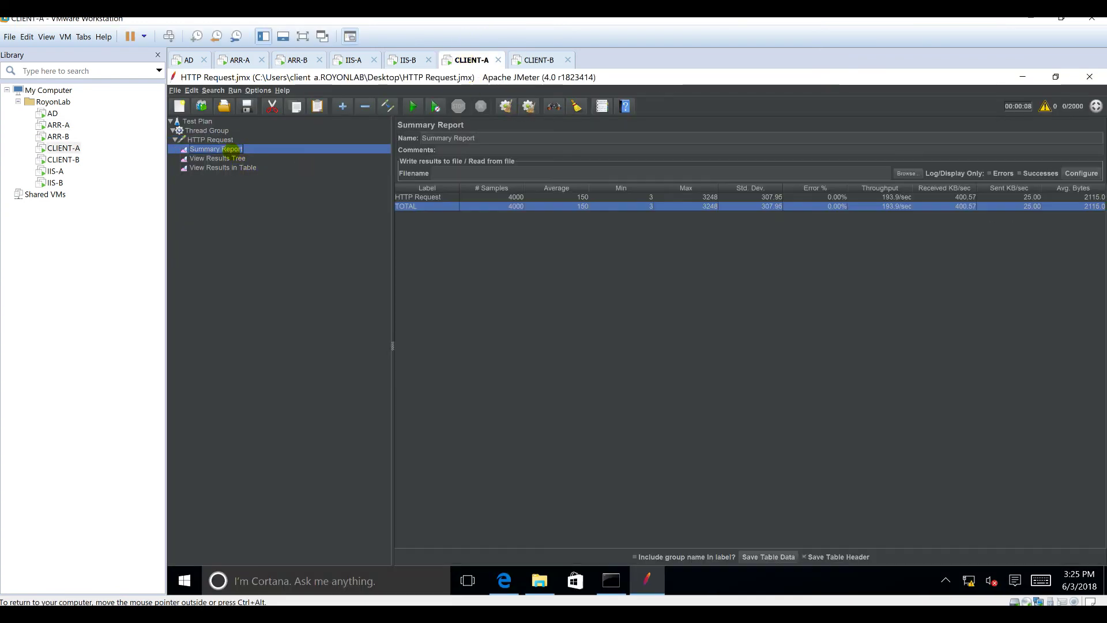
left_click(529, 106)
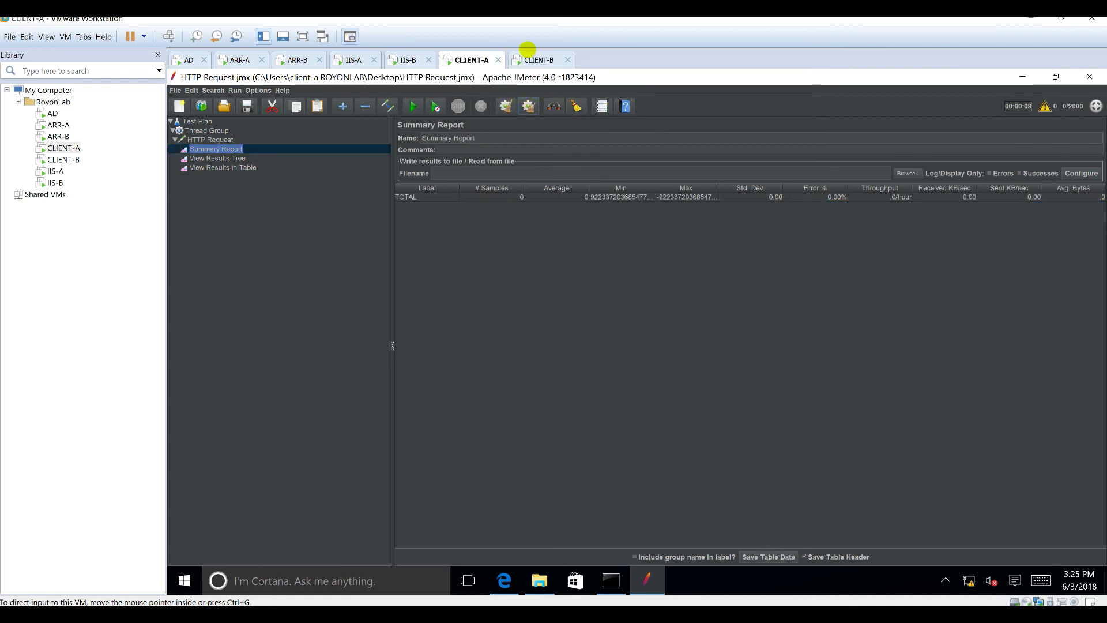
Step: Show CLIENT-B's empty Summary Report, then check CLIENT-A's test and ARR-A's load
left_click(536, 60)
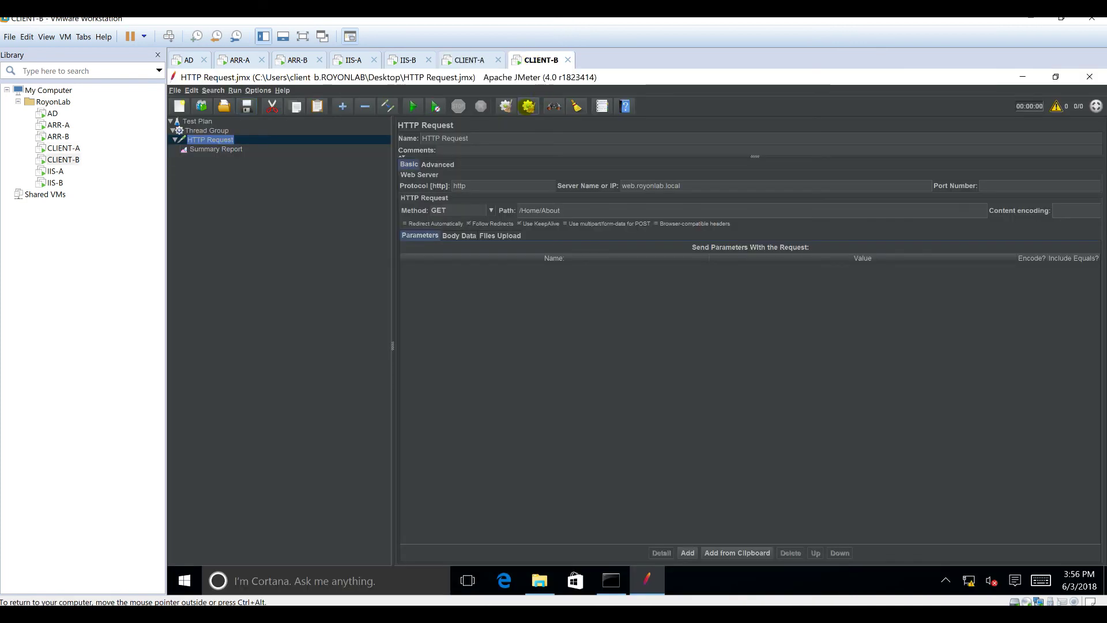
left_click(250, 148)
left_click(249, 148)
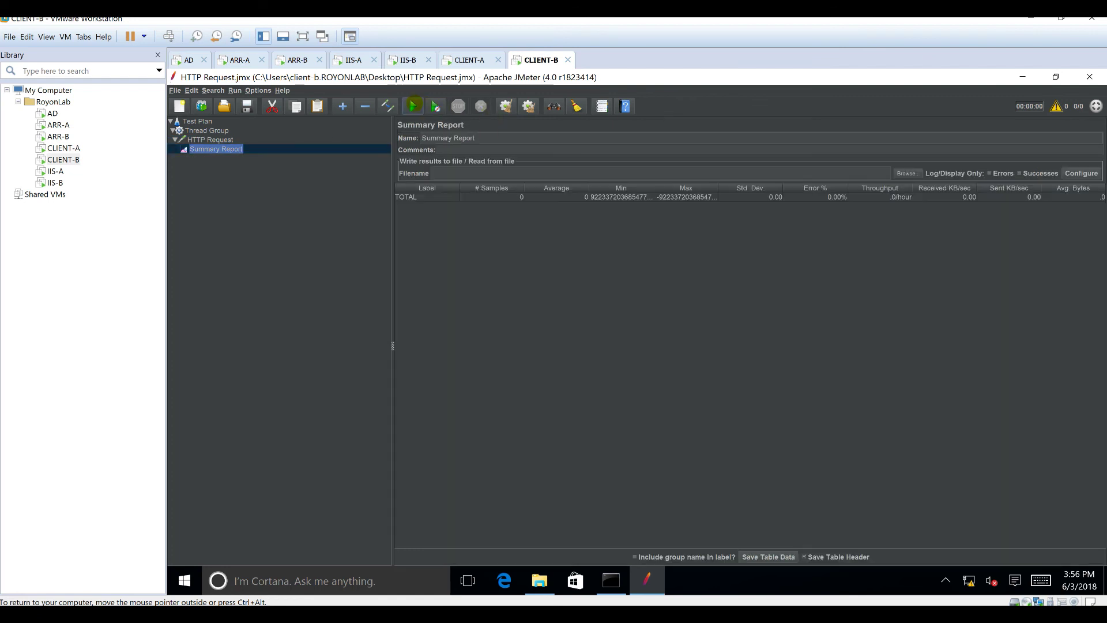
left_click(470, 59)
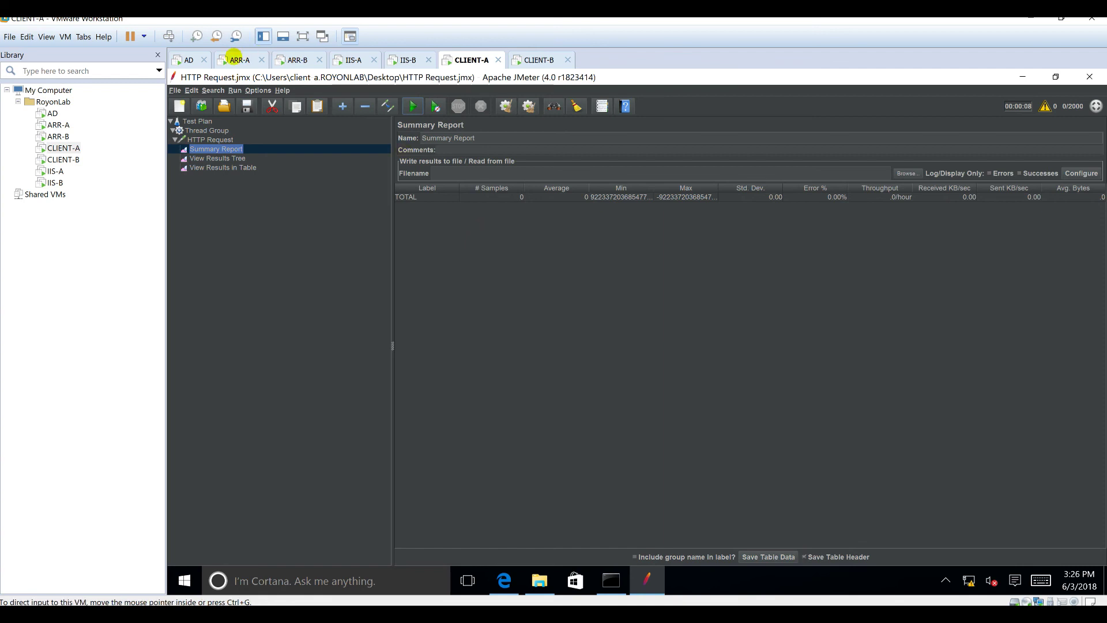
left_click(235, 59)
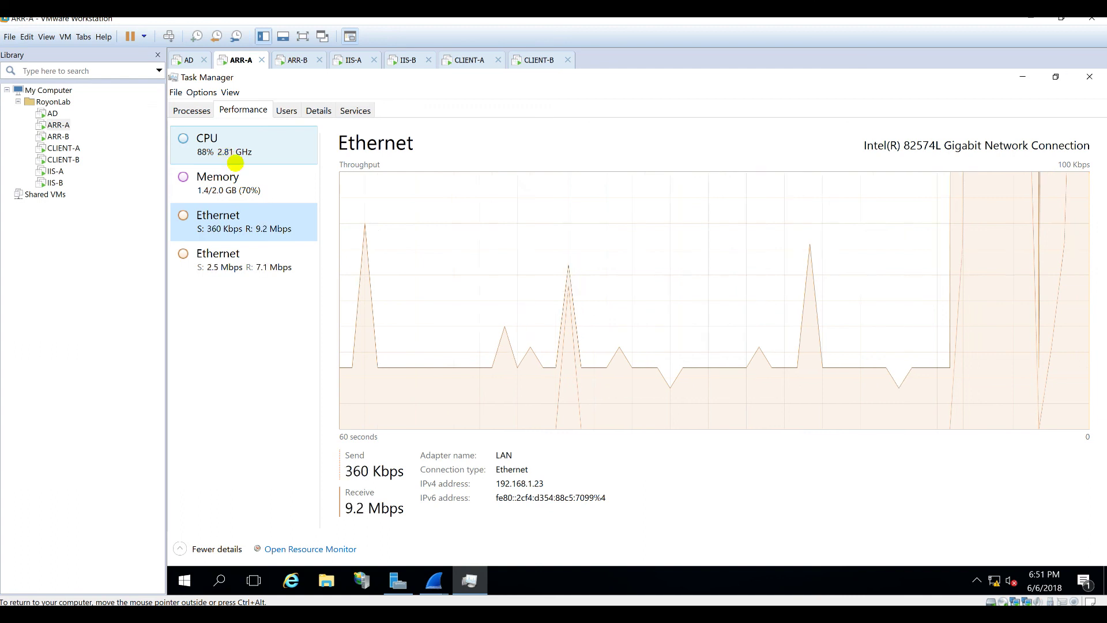
Step: Check ARR-A's Memory, CPU and Ethernet graphs, then view CLIENT-A's 4000-sample results
left_click(267, 188)
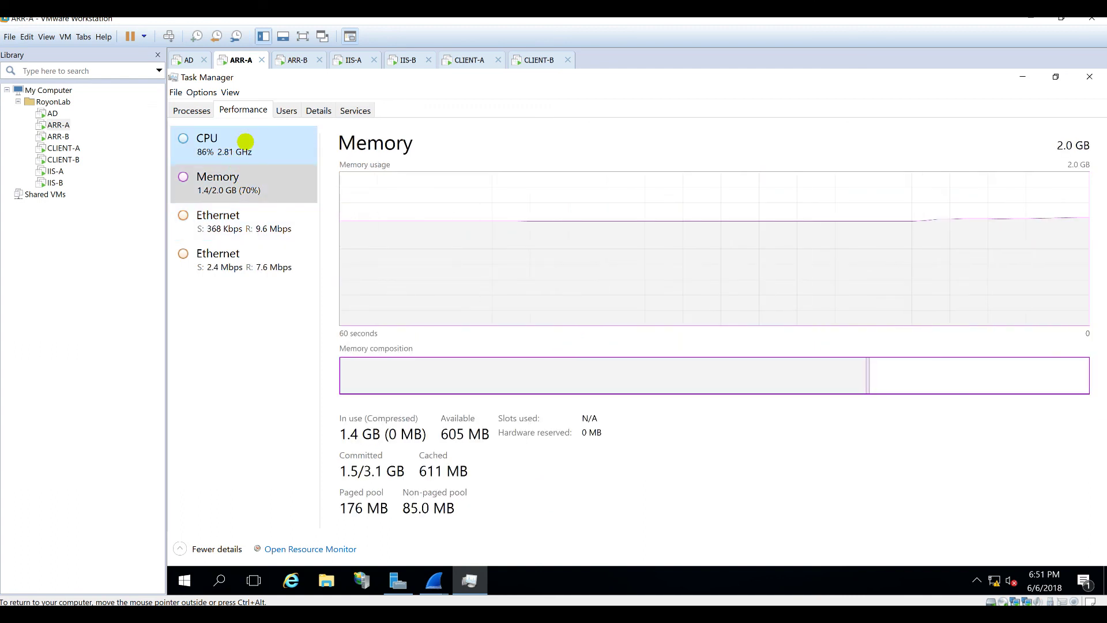
left_click(213, 162)
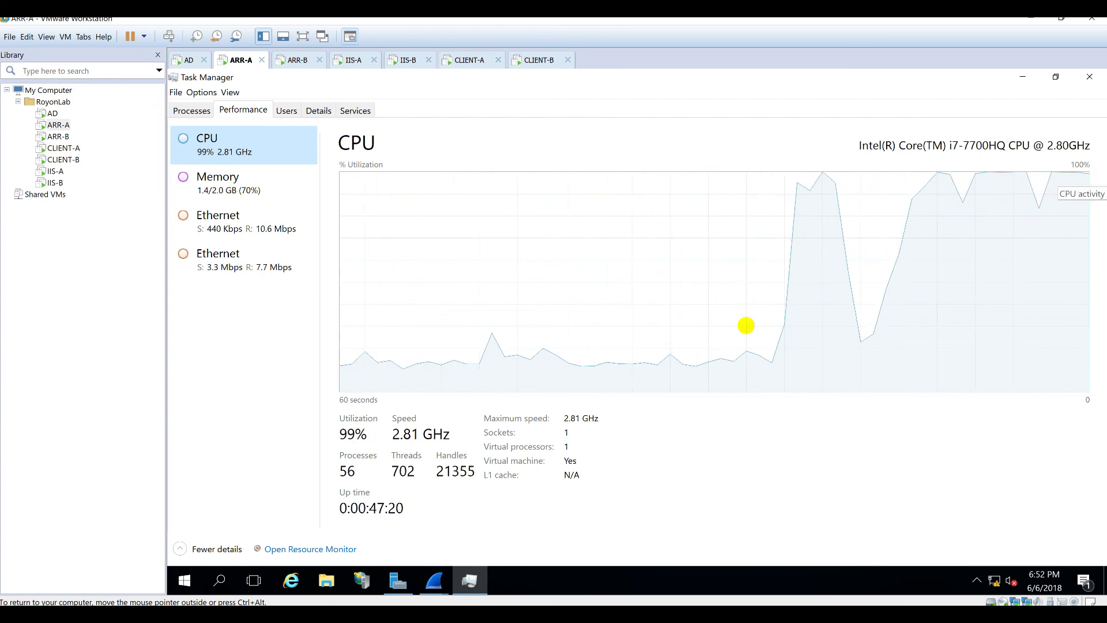
left_click(226, 221)
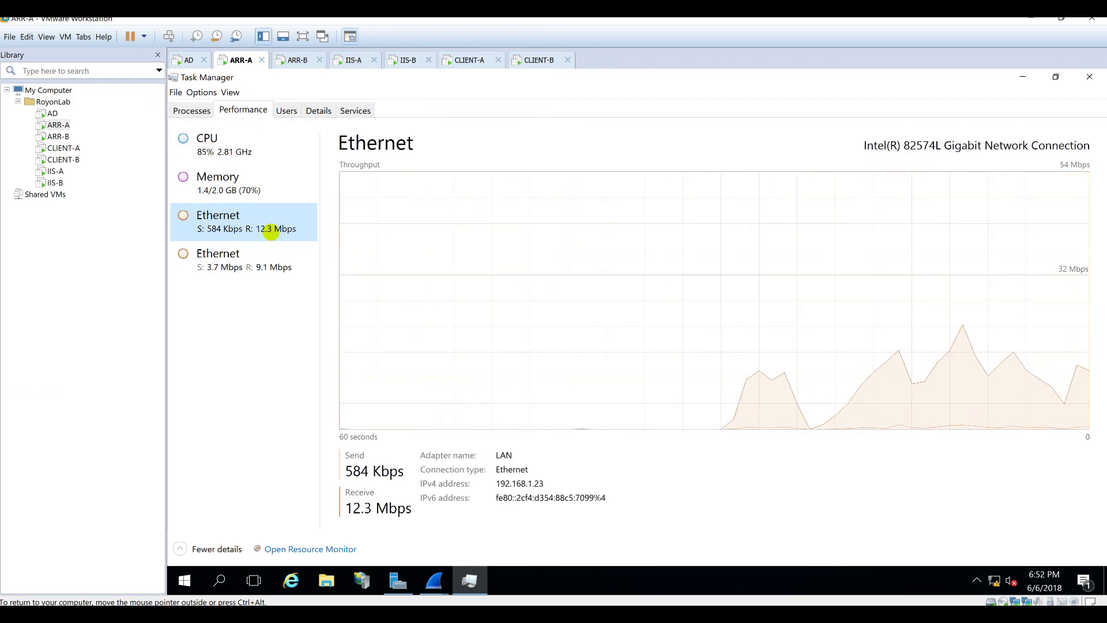
left_click(242, 151)
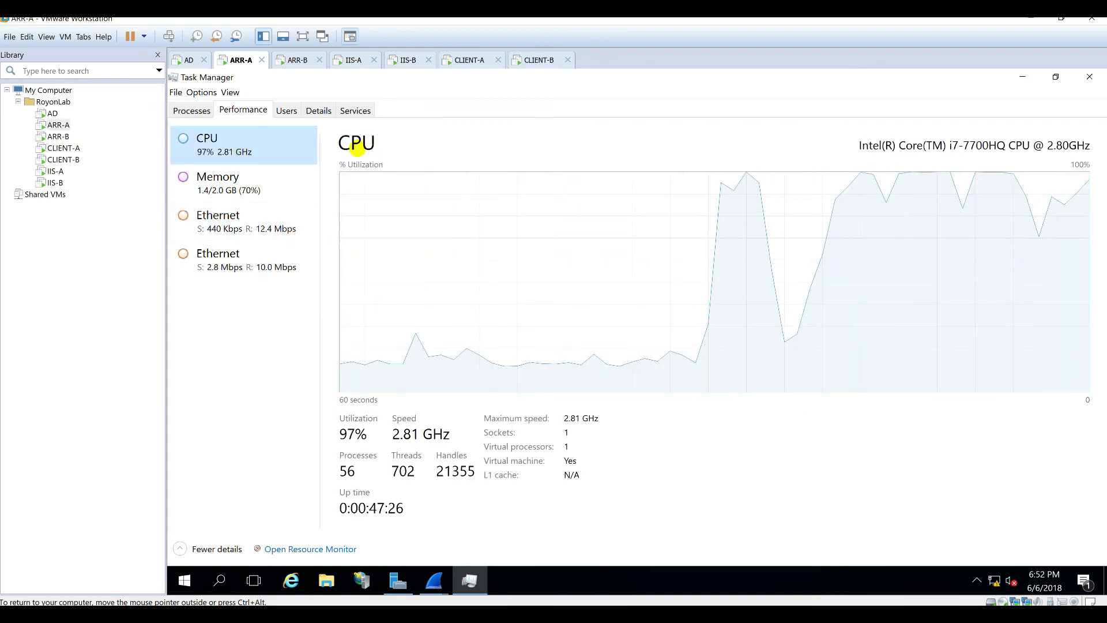
left_click(465, 60)
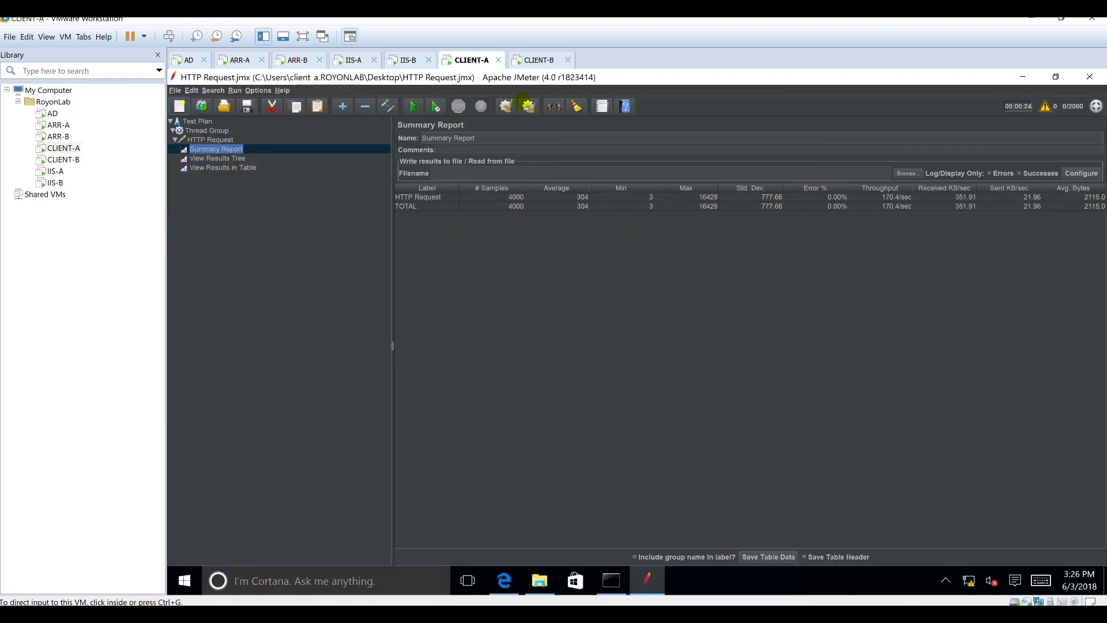
Step: Compare CLIENT-A's and CLIENT-B's HTTP Request results, and watch ARR-A's CPU settle
left_click(535, 58)
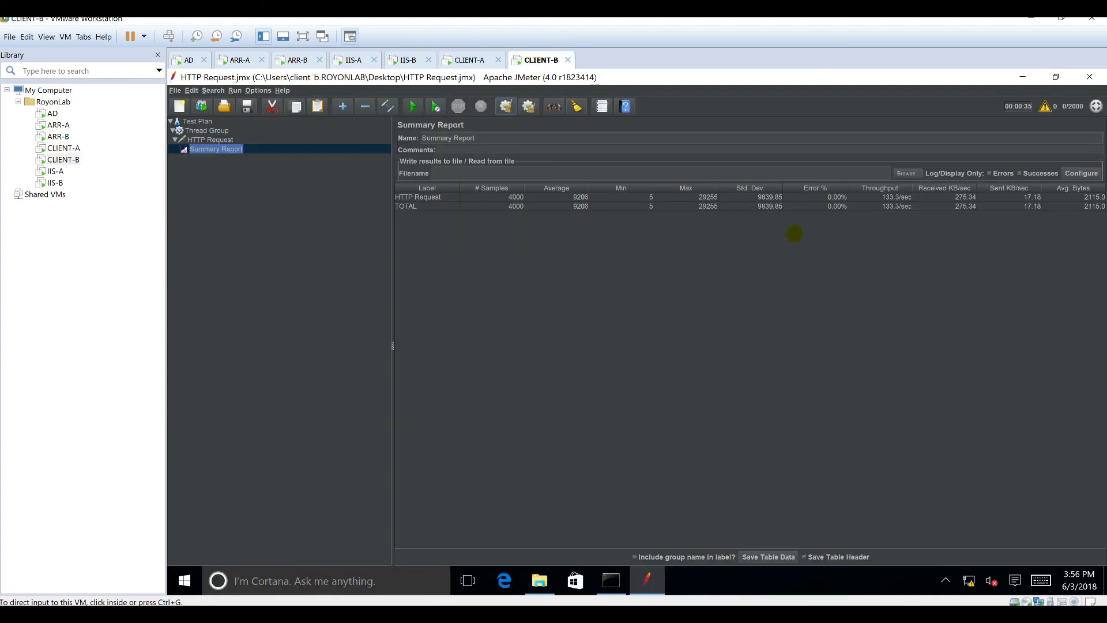
left_click(465, 60)
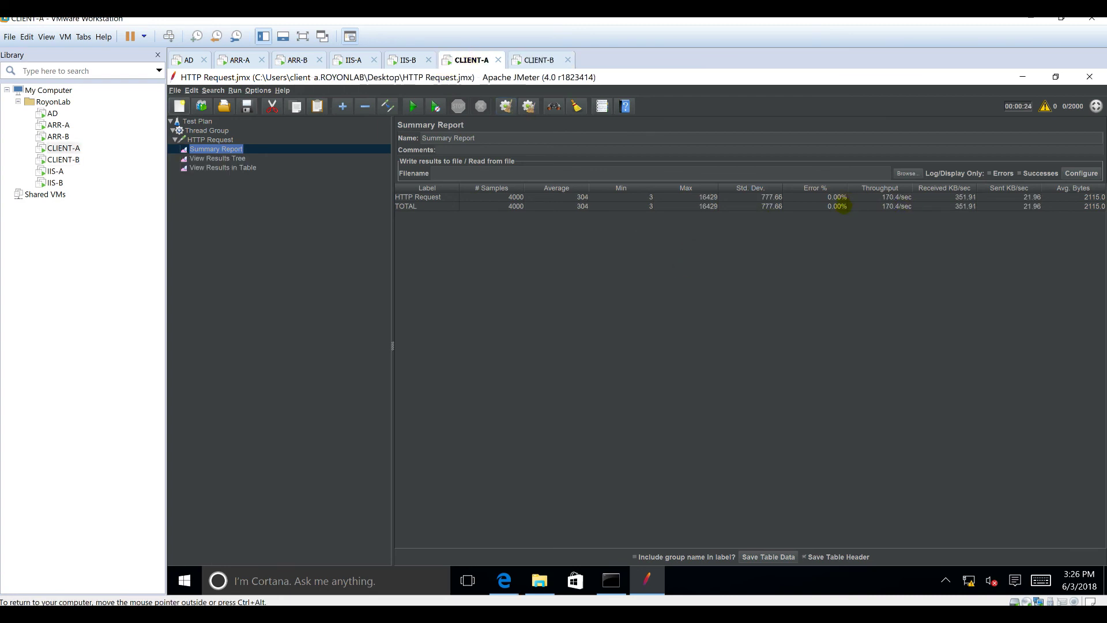
left_click(843, 206)
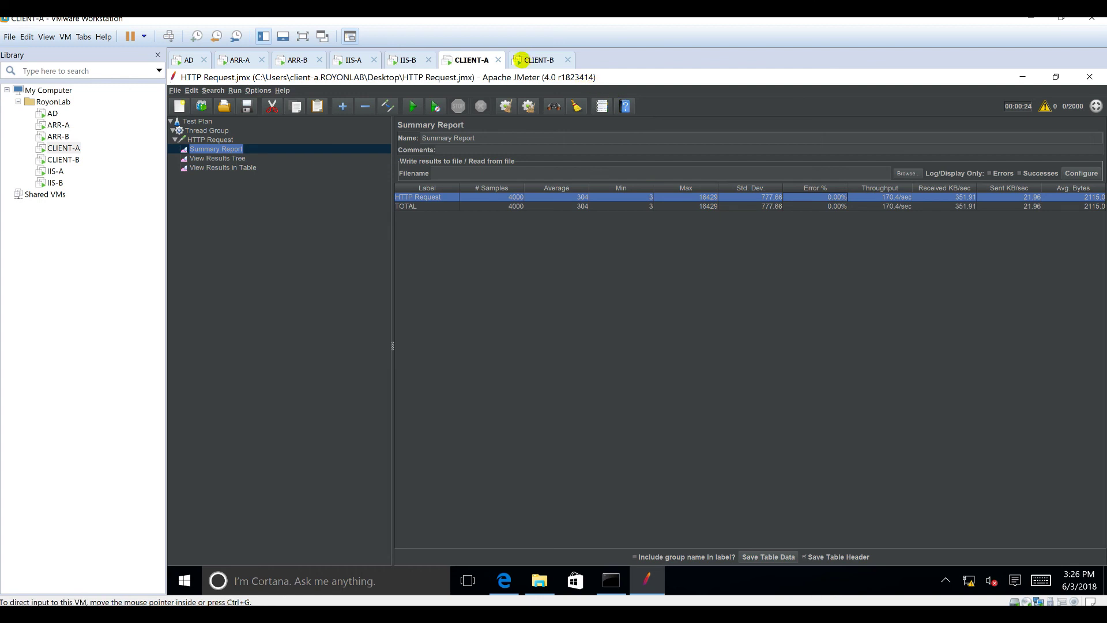
left_click(535, 60)
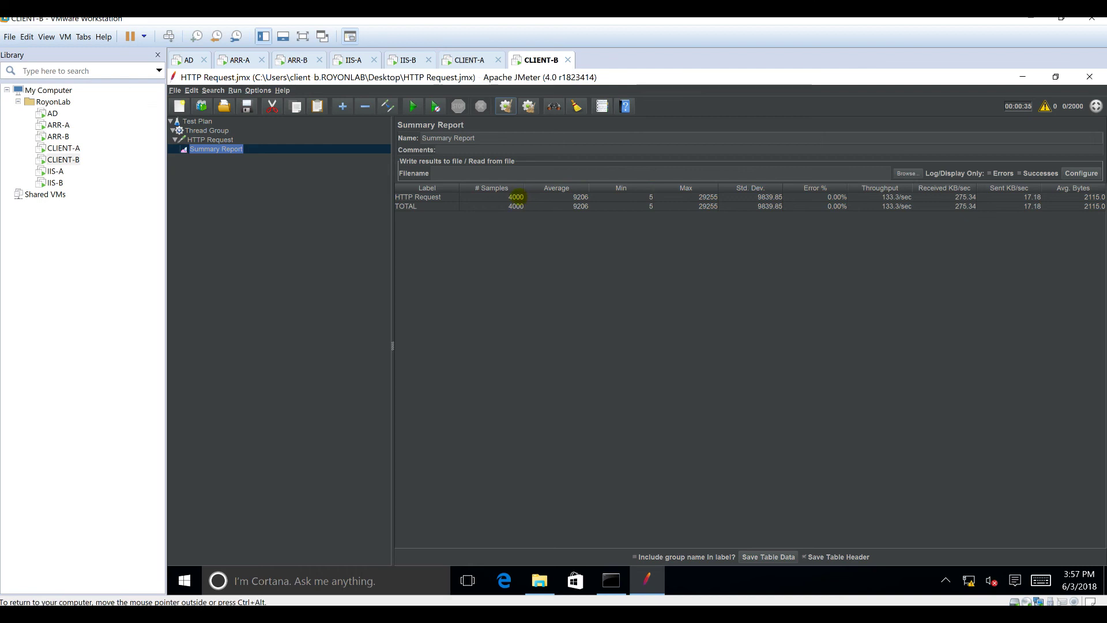
left_click(468, 57)
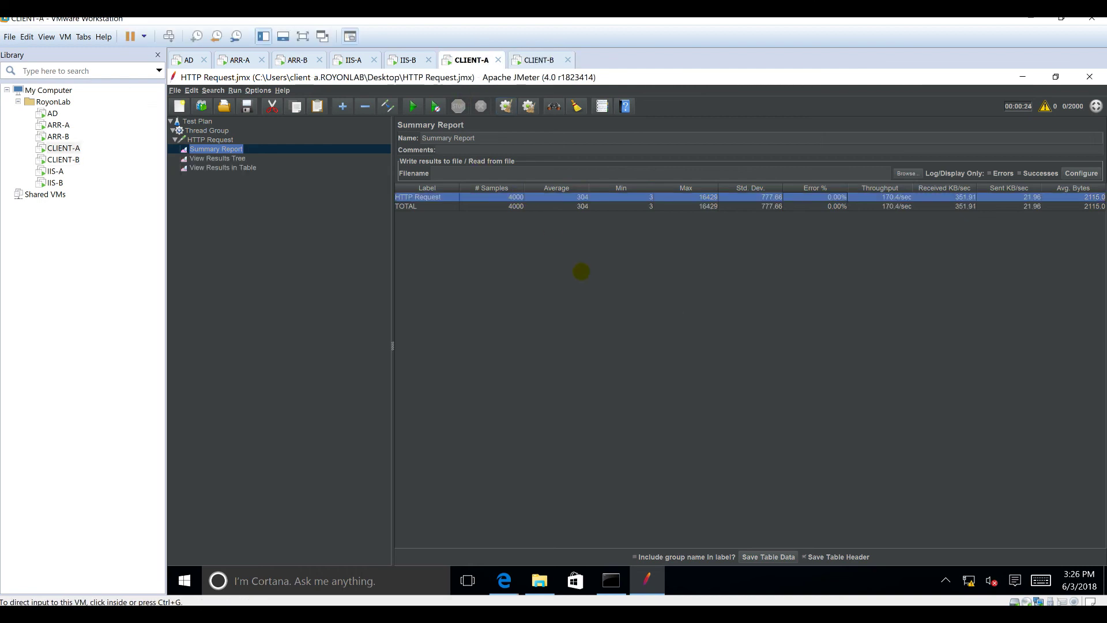
left_click(240, 57)
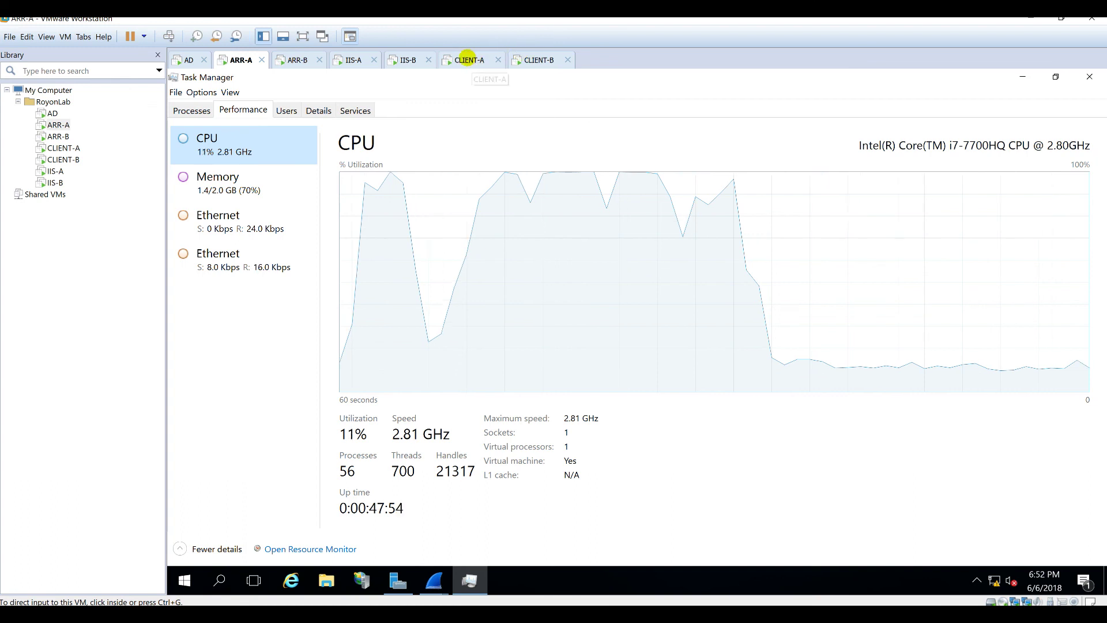
left_click(469, 57)
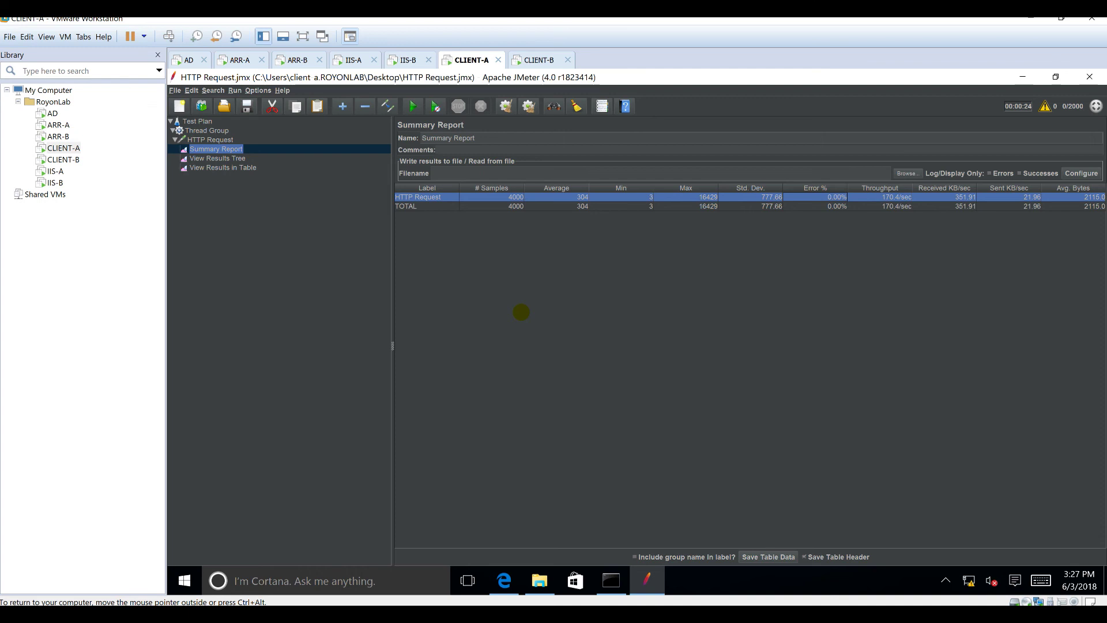
Step: Minimise CLIENT-A's JMeter, command prompt and Edge windows
left_click(1022, 77)
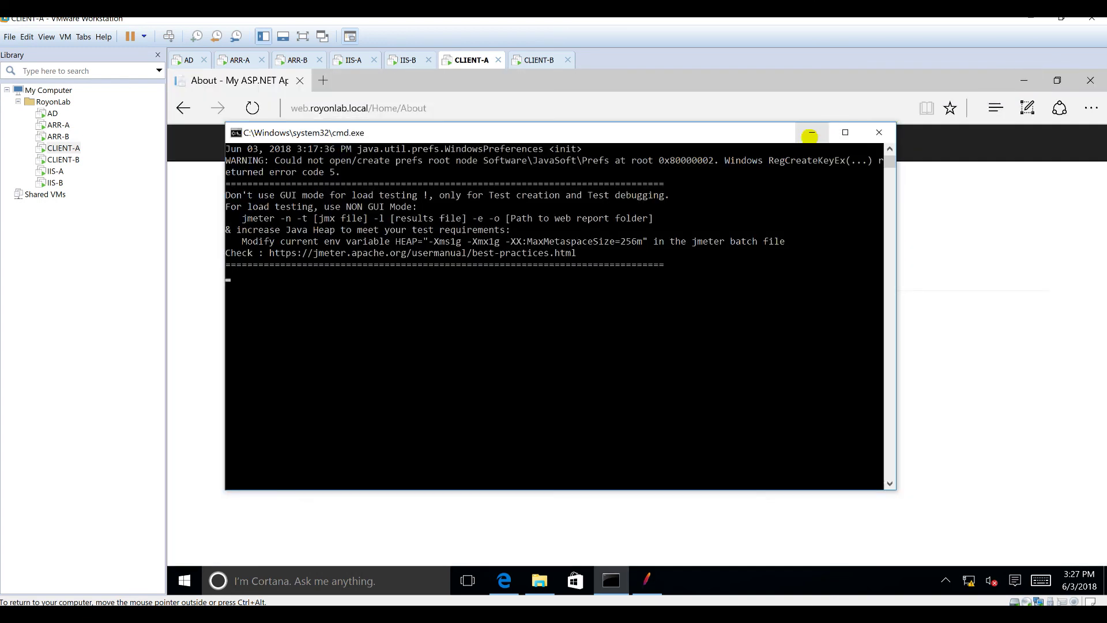
left_click(809, 132)
left_click(1024, 81)
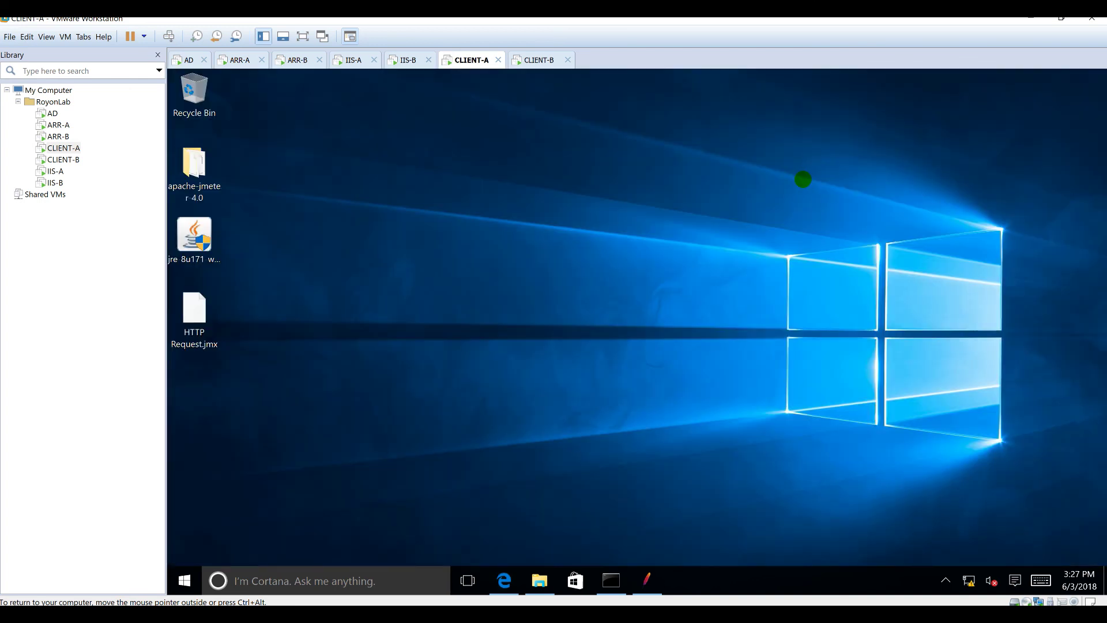